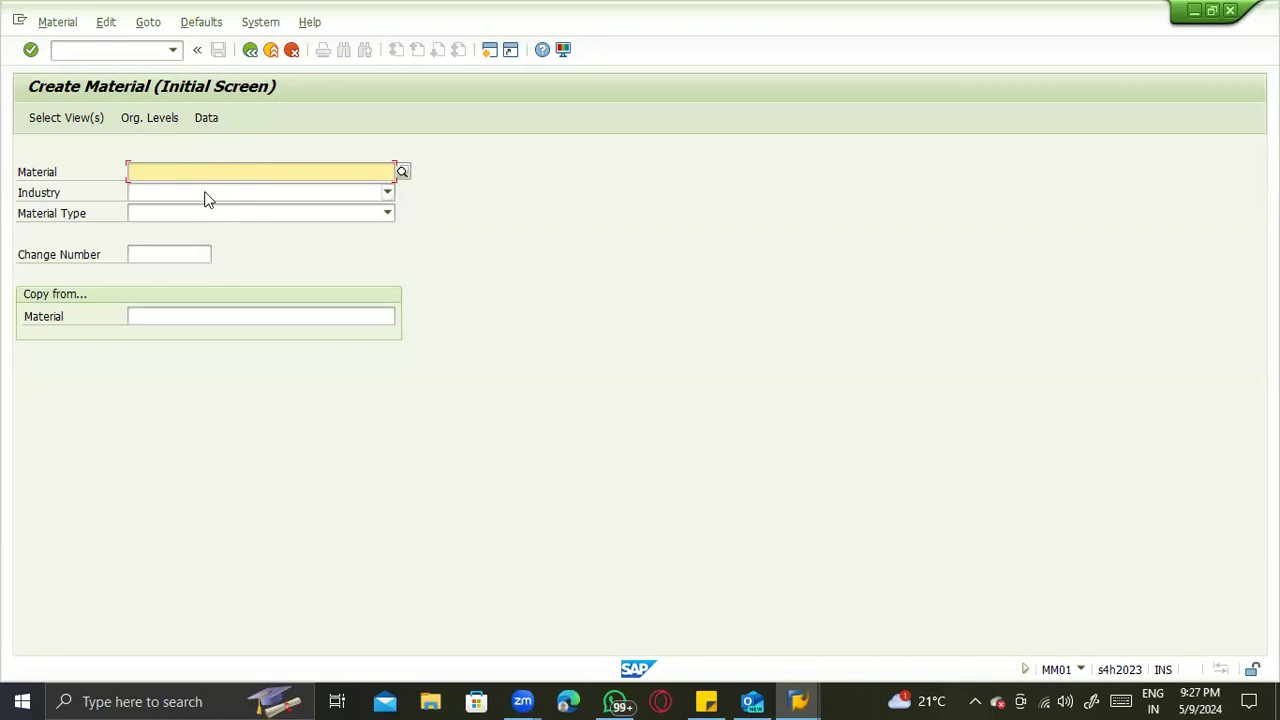
- Set the new material's industry to M Mechanical engineering and its material type to ZMED Medical Stores, and continue to view selection
{"action": "left_click", "coordinate": [215, 223]}
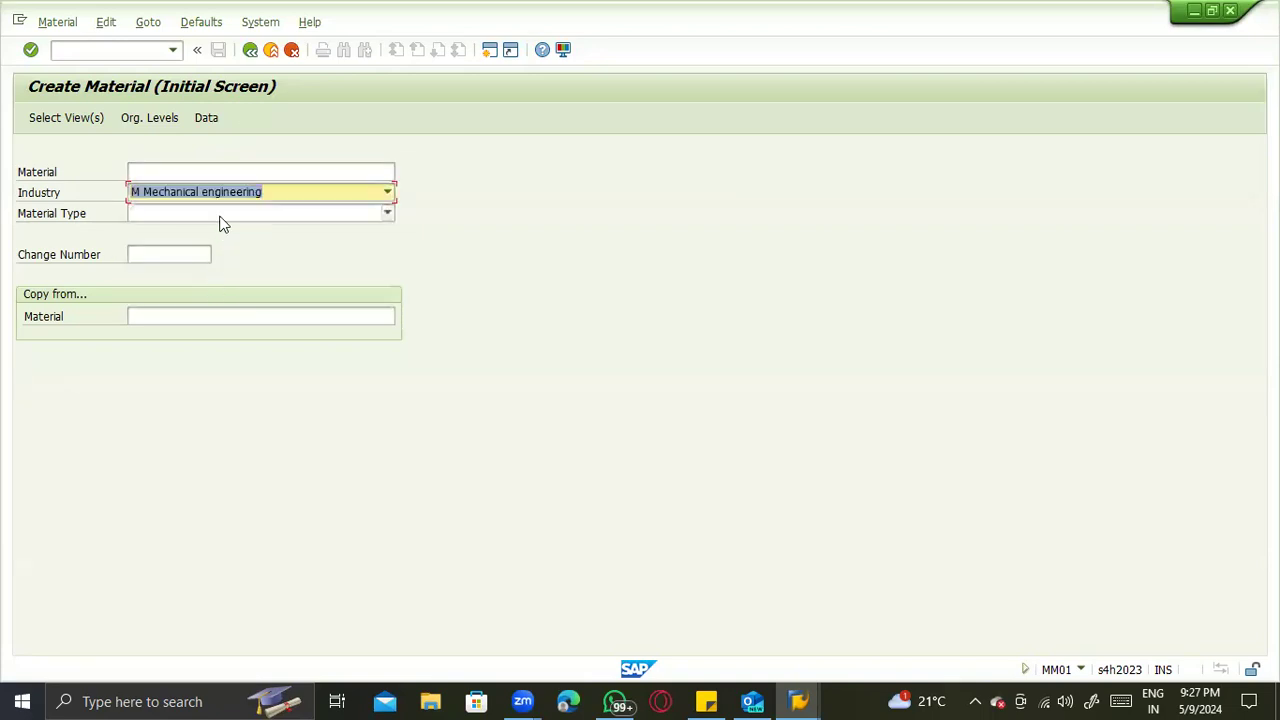
{"action": "left_click", "coordinate": [220, 214]}
{"action": "scroll", "coordinate": [222, 300], "scroll_direction": "down", "scroll_amount": 3}
{"action": "scroll", "coordinate": [221, 362], "scroll_direction": "down", "scroll_amount": 3}
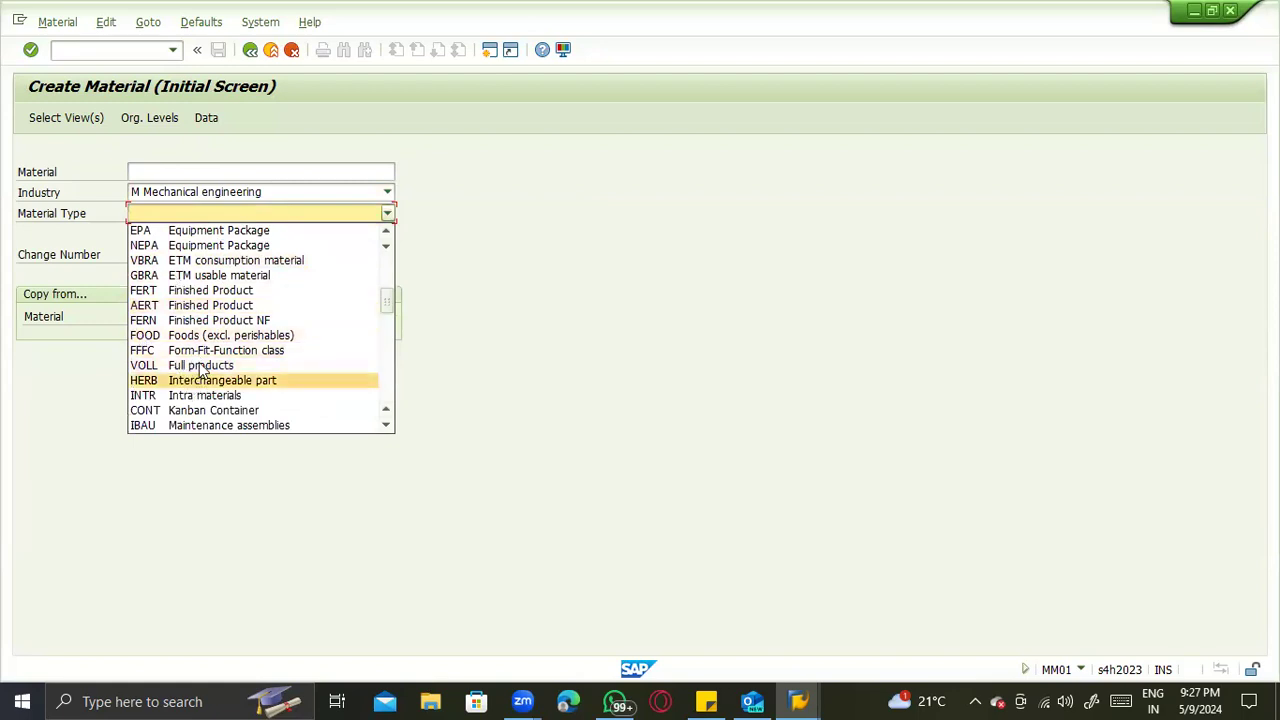
{"action": "scroll", "coordinate": [200, 370], "scroll_direction": "down", "scroll_amount": 1}
{"action": "scroll", "coordinate": [217, 331], "scroll_direction": "down", "scroll_amount": 4}
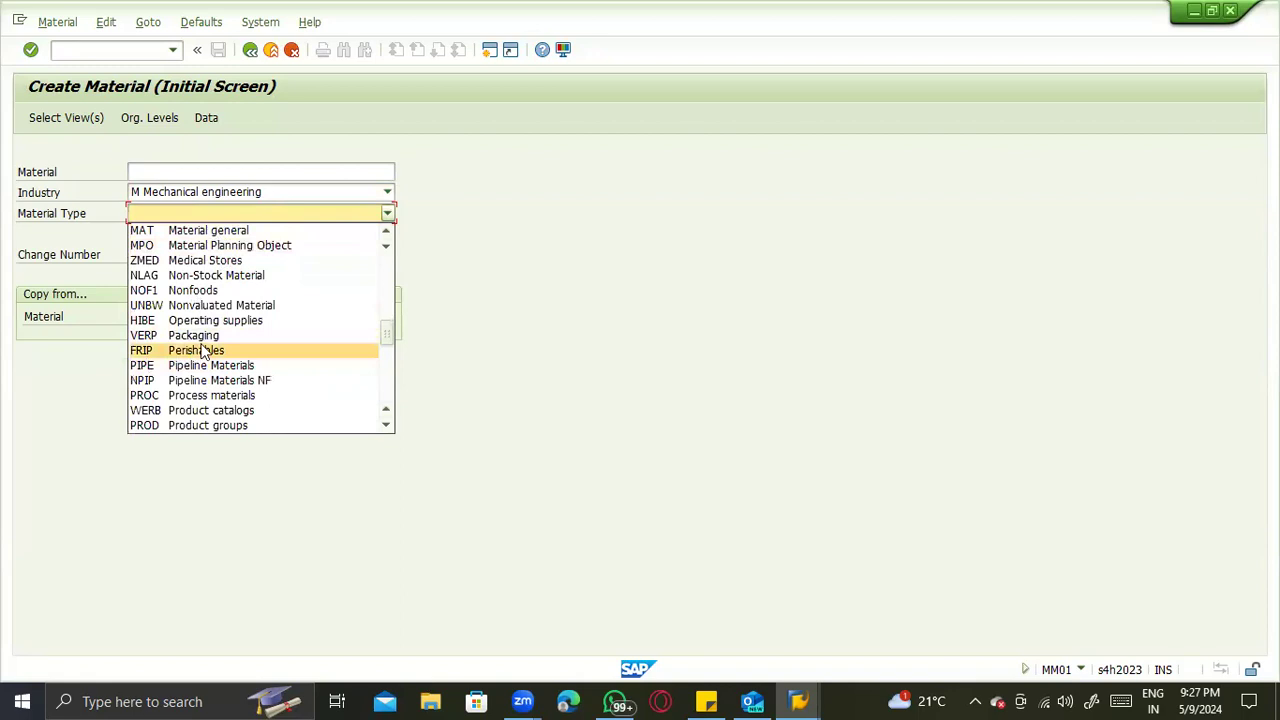
{"action": "scroll", "coordinate": [165, 380], "scroll_direction": "down", "scroll_amount": 4}
{"action": "scroll", "coordinate": [183, 397], "scroll_direction": "down", "scroll_amount": 5}
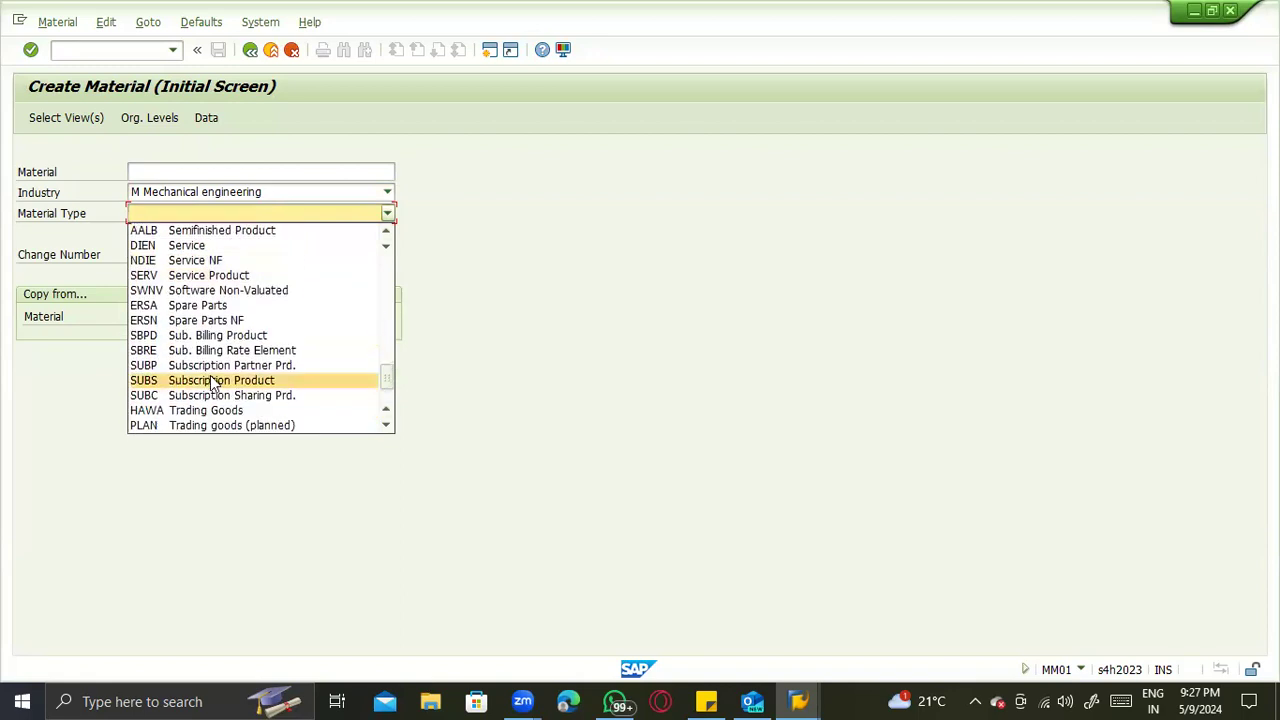
{"action": "scroll", "coordinate": [235, 350], "scroll_direction": "up", "scroll_amount": 12}
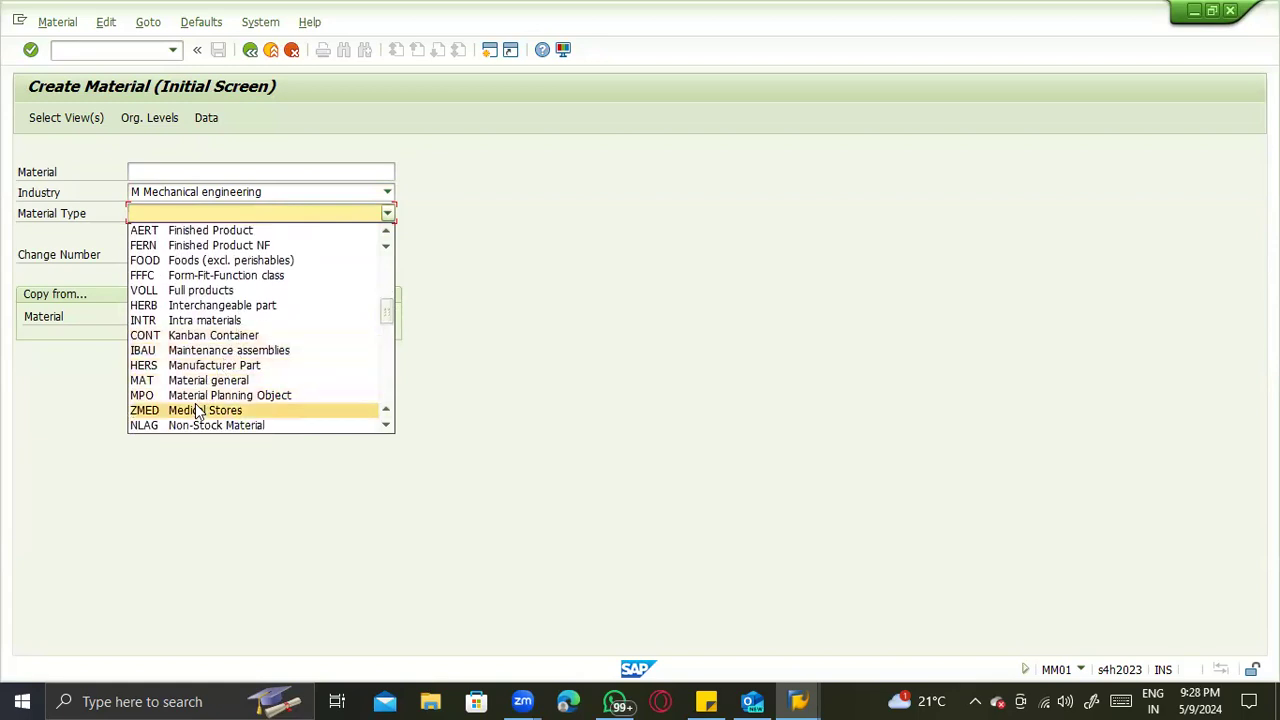
{"action": "left_click", "coordinate": [195, 405]}
{"action": "key", "text": "Return"}
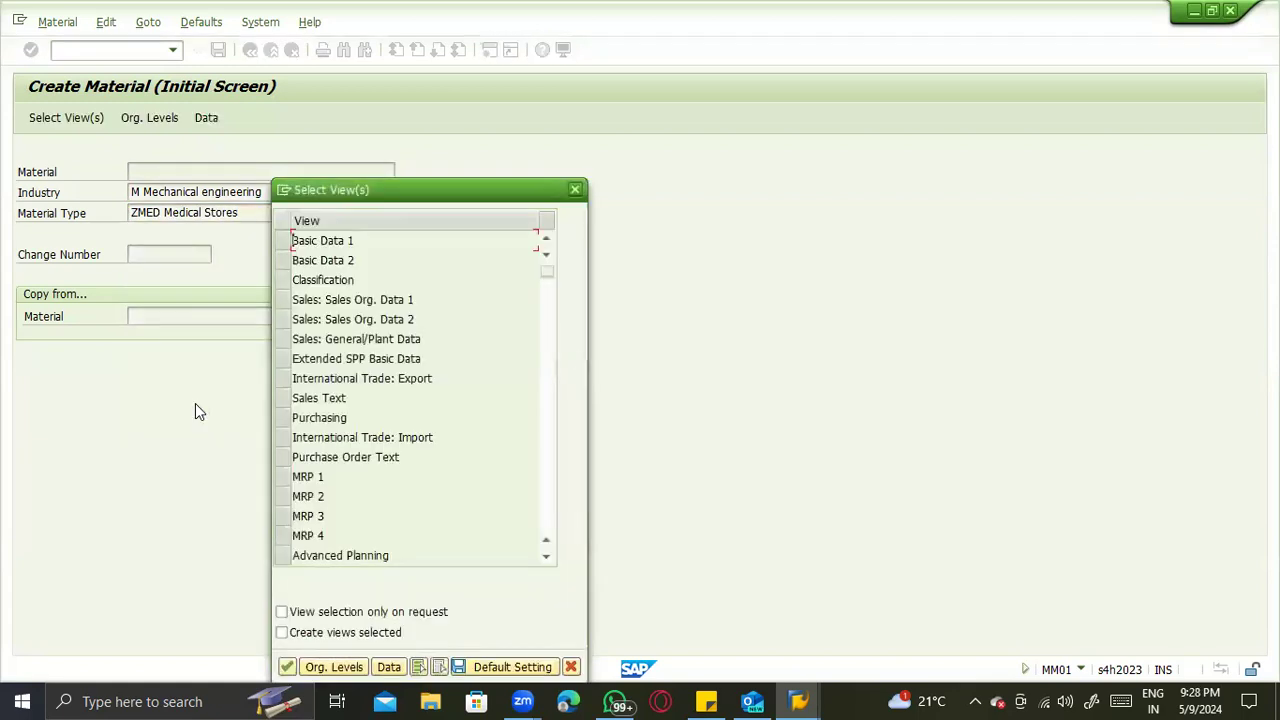
- Select the views Basic Data 1 and 2, Purchasing, General Plant Data / Storage 1 and 2, and Accounting 1 and 2, and continue
{"action": "left_click", "coordinate": [283, 241]}
{"action": "left_click", "coordinate": [284, 260]}
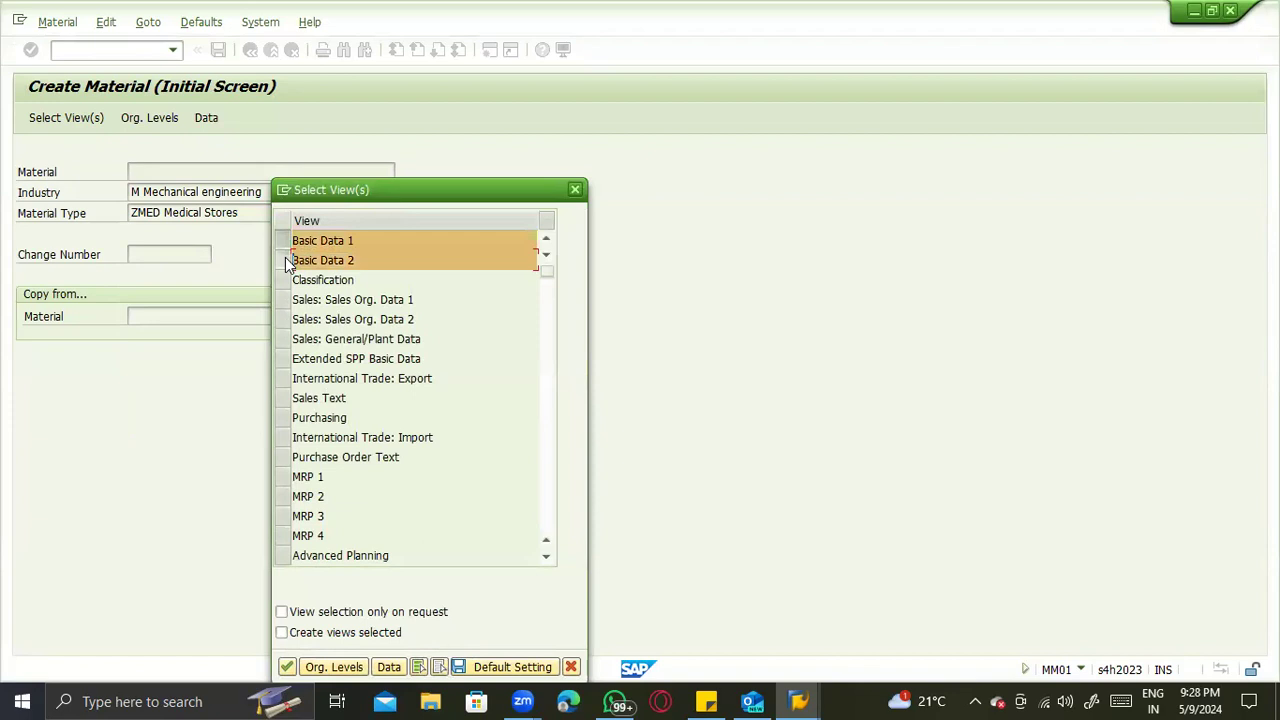
{"action": "left_click", "coordinate": [284, 418]}
{"action": "scroll", "coordinate": [414, 437], "scroll_direction": "down", "scroll_amount": 3}
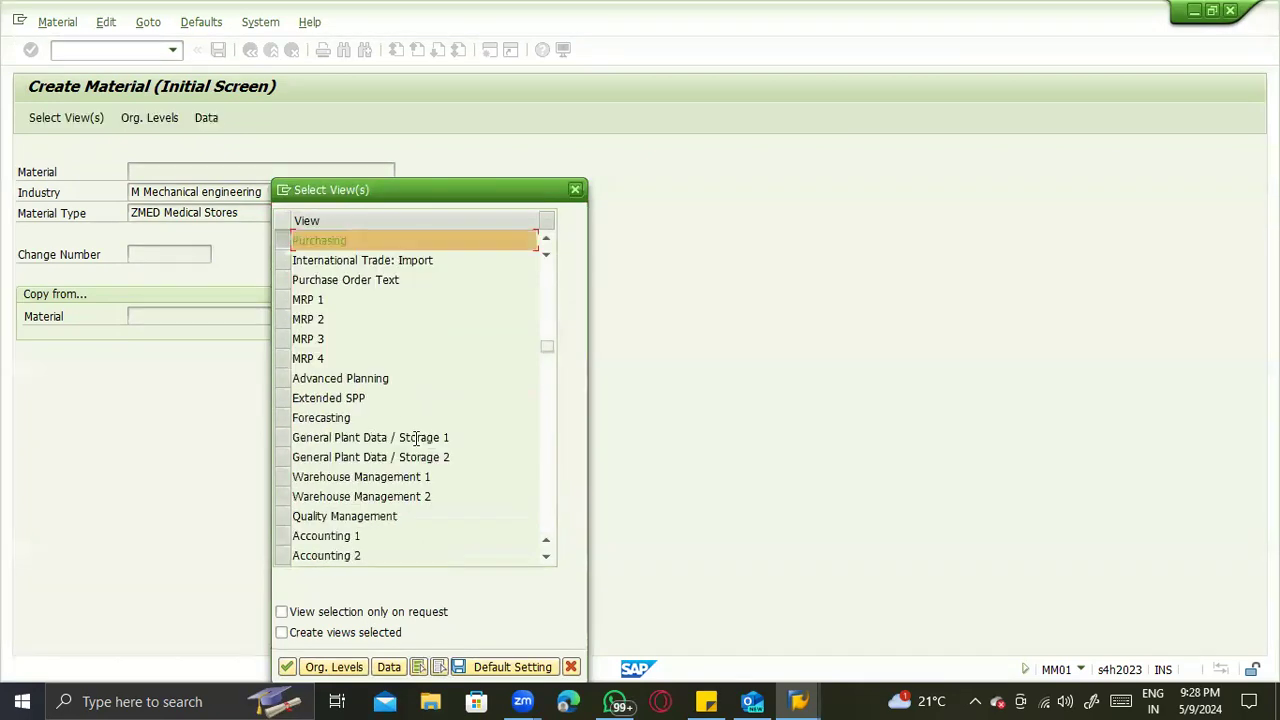
{"action": "left_click", "coordinate": [283, 438]}
{"action": "left_click", "coordinate": [281, 457]}
{"action": "scroll", "coordinate": [345, 470], "scroll_direction": "down", "scroll_amount": 3}
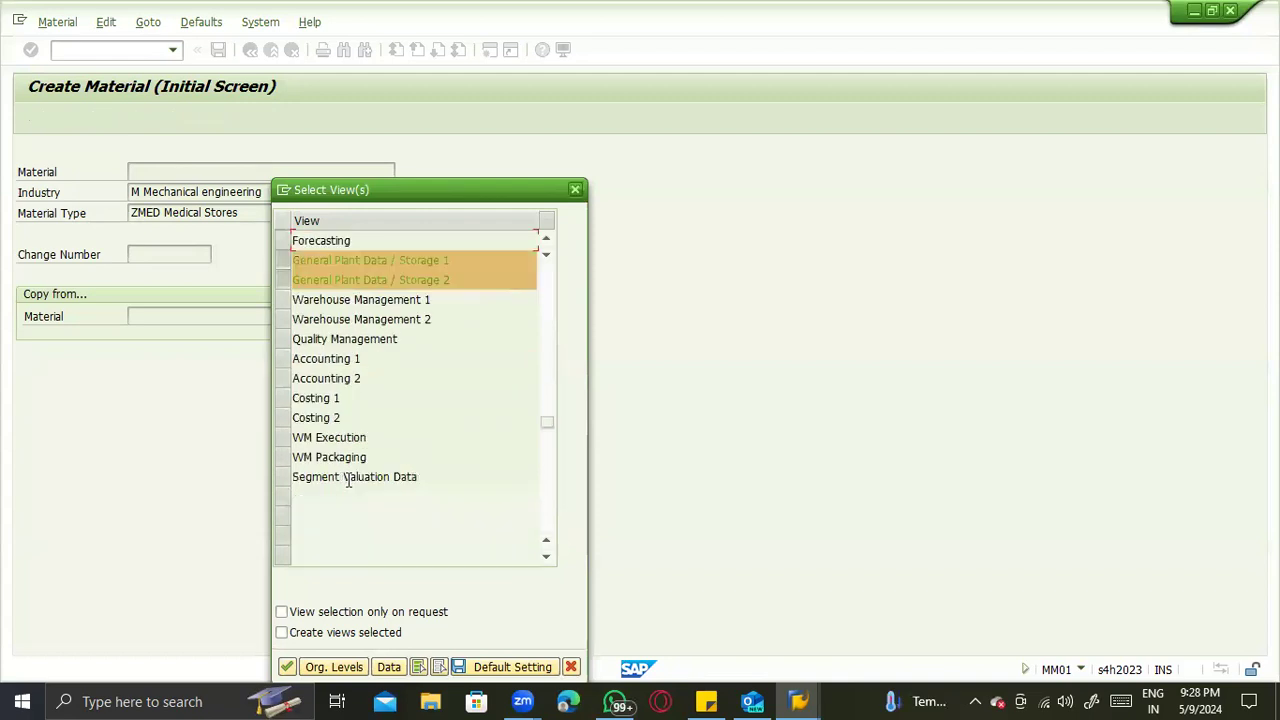
{"action": "left_click", "coordinate": [283, 358]}
{"action": "left_click", "coordinate": [283, 378]}
{"action": "key", "text": "Return"}
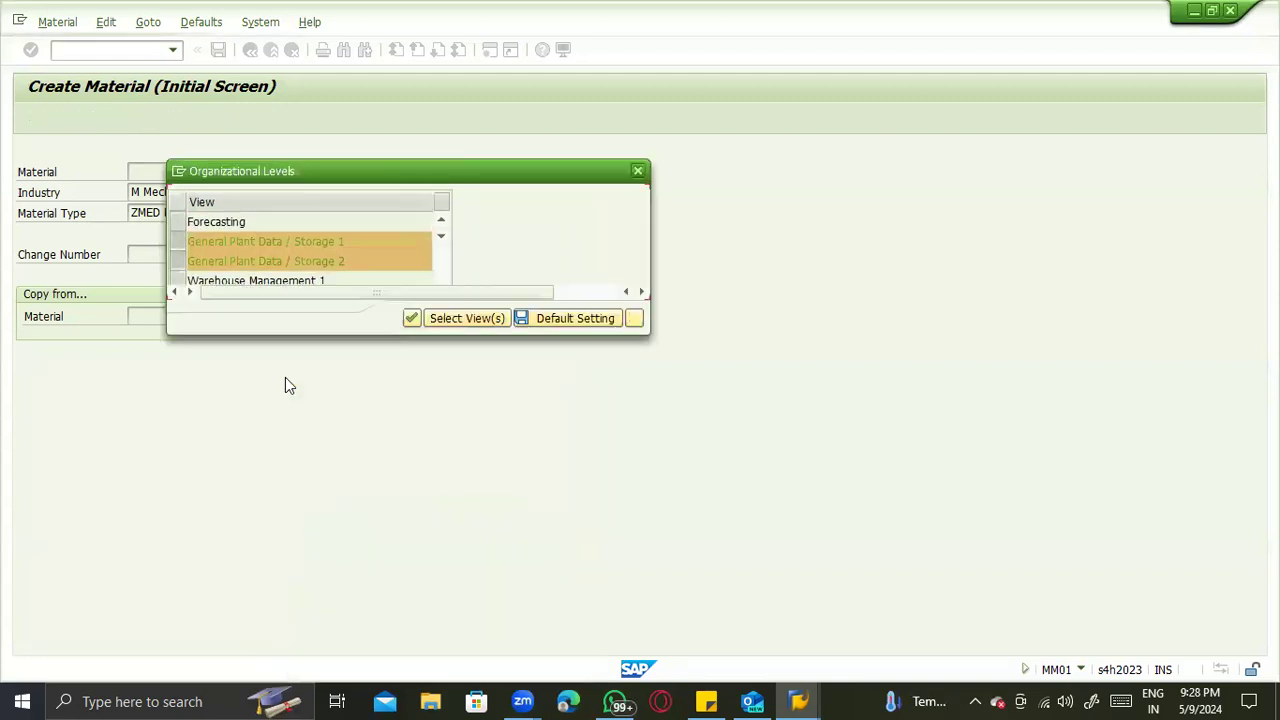
- Enter plant ZTS1 and storage location ZTS1 as the organizational levels and confirm them
{"action": "left_click", "coordinate": [348, 220]}
{"action": "left_click", "coordinate": [335, 238]}
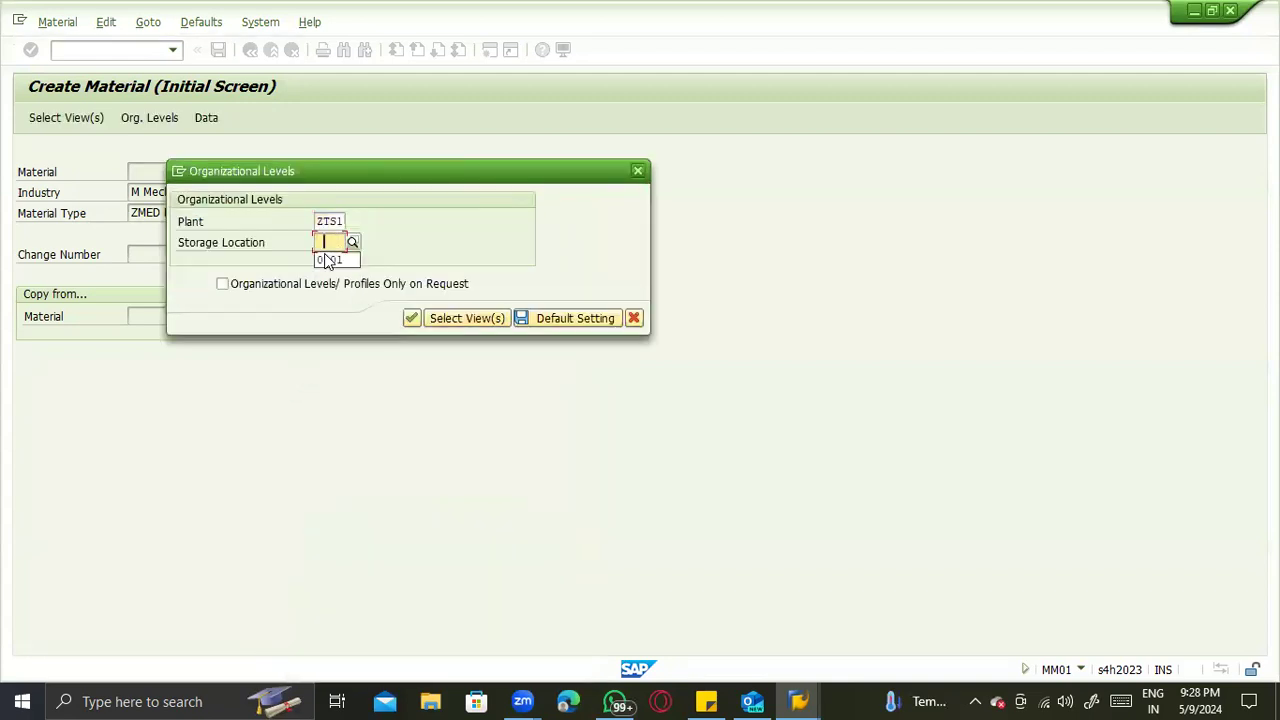
{"action": "type", "text": "ZTS"}
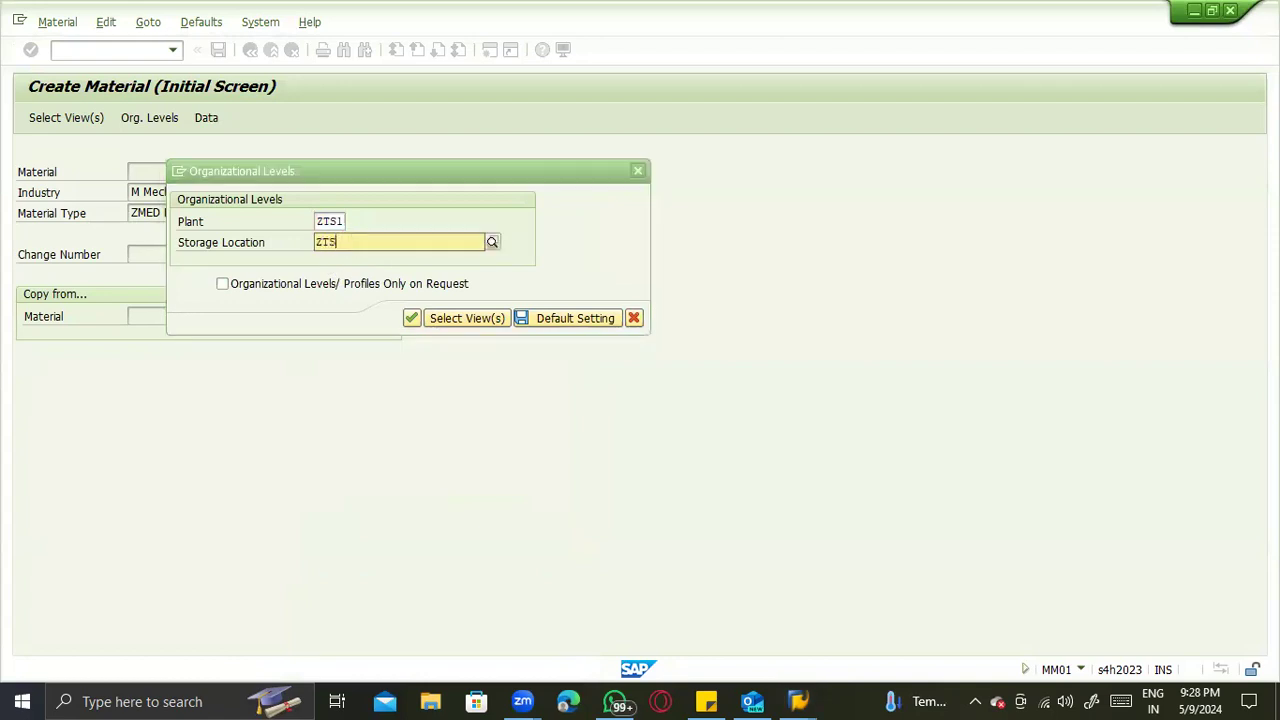
{"action": "type", "text": "1"}
{"action": "key", "text": "Return"}
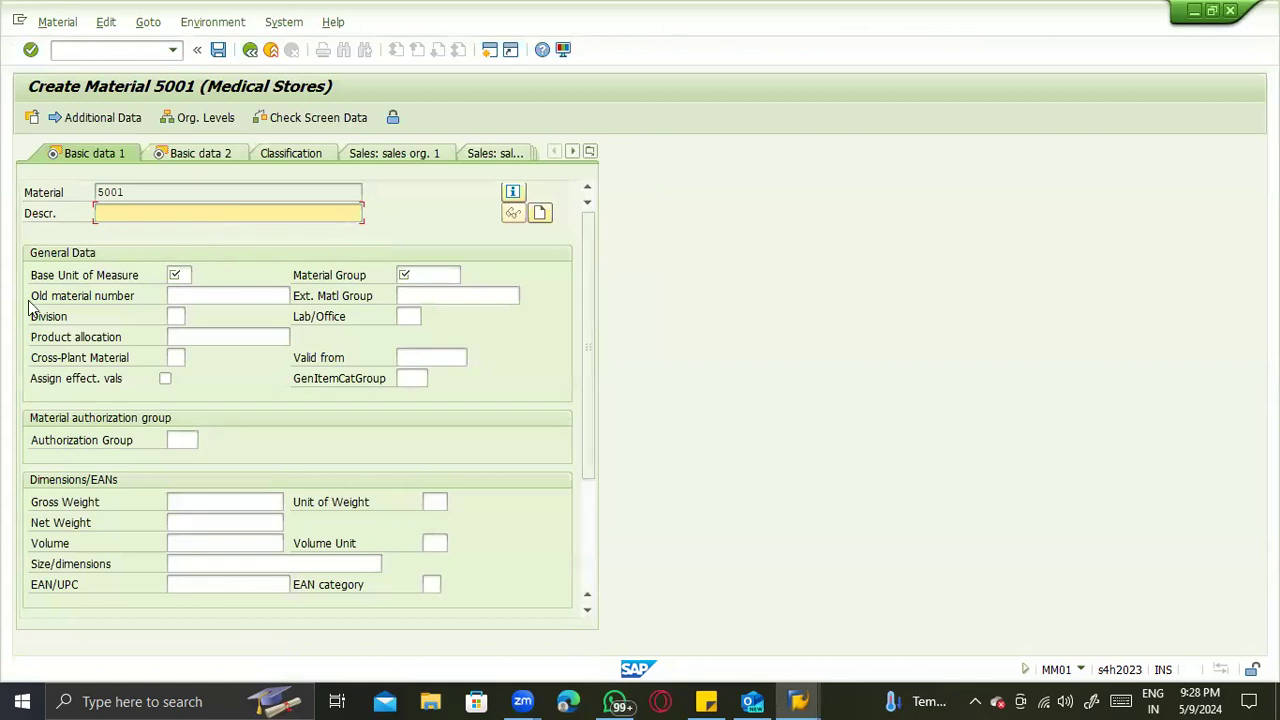
- Open SPRO in a separate session, exit to the SAP Easy Access menu and expand Accounting > Controlling
{"action": "left_click", "coordinate": [69, 48]}
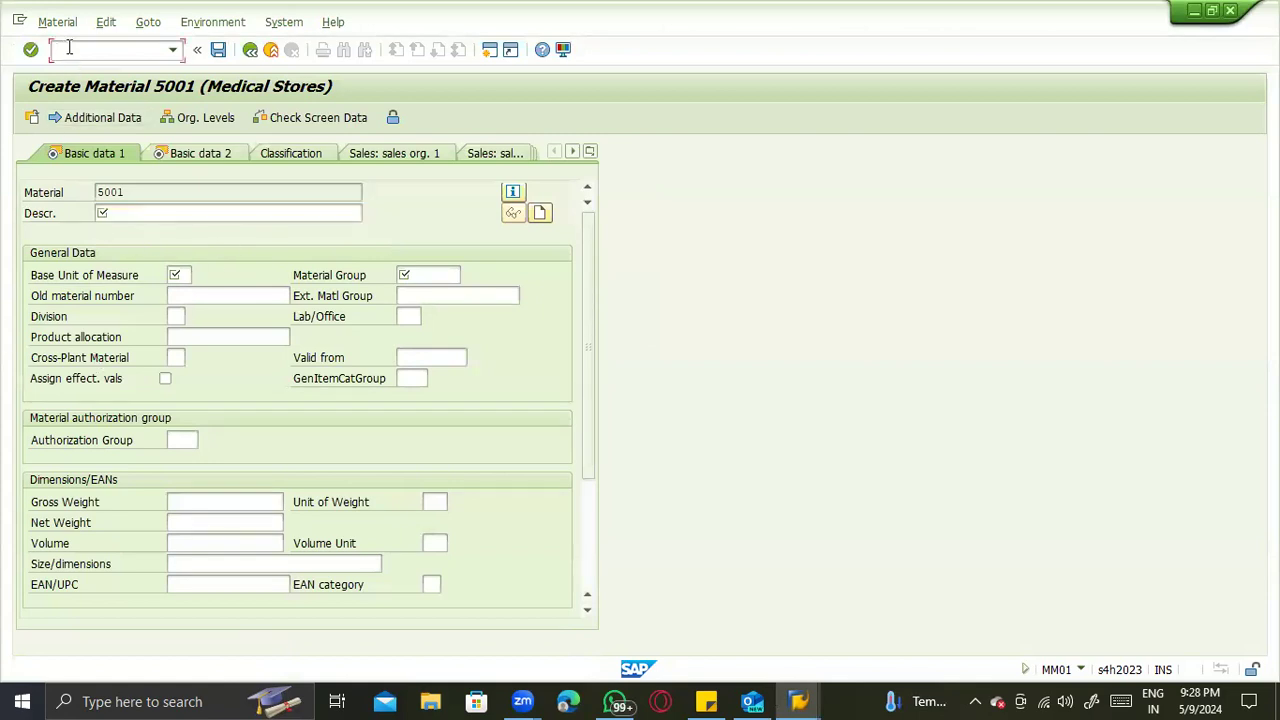
{"action": "key", "text": "Return"}
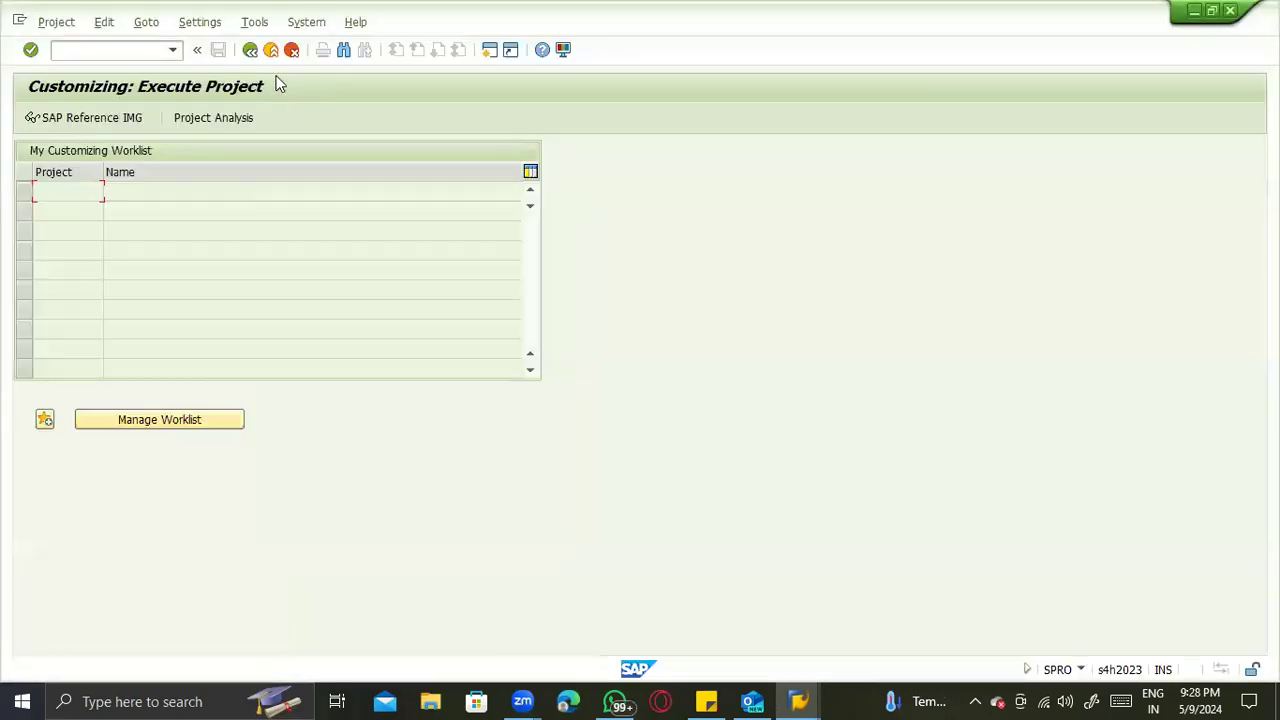
{"action": "left_click", "coordinate": [271, 49]}
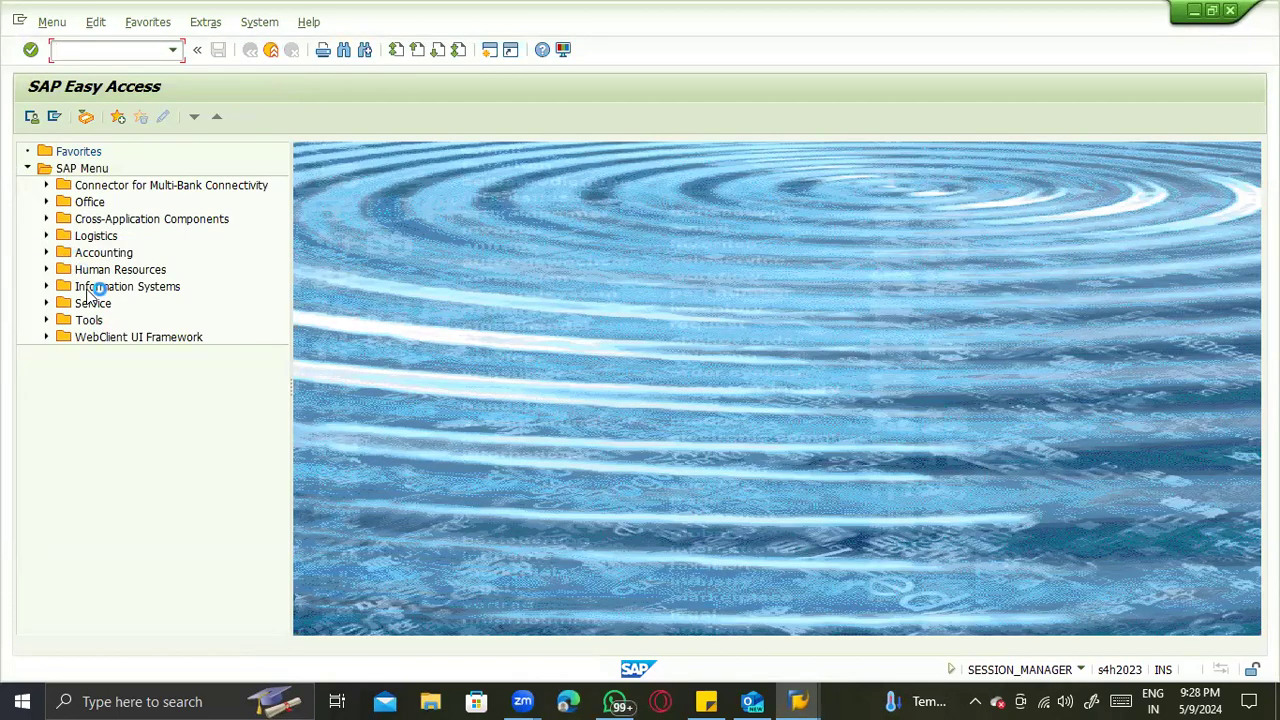
{"action": "left_click", "coordinate": [46, 254]}
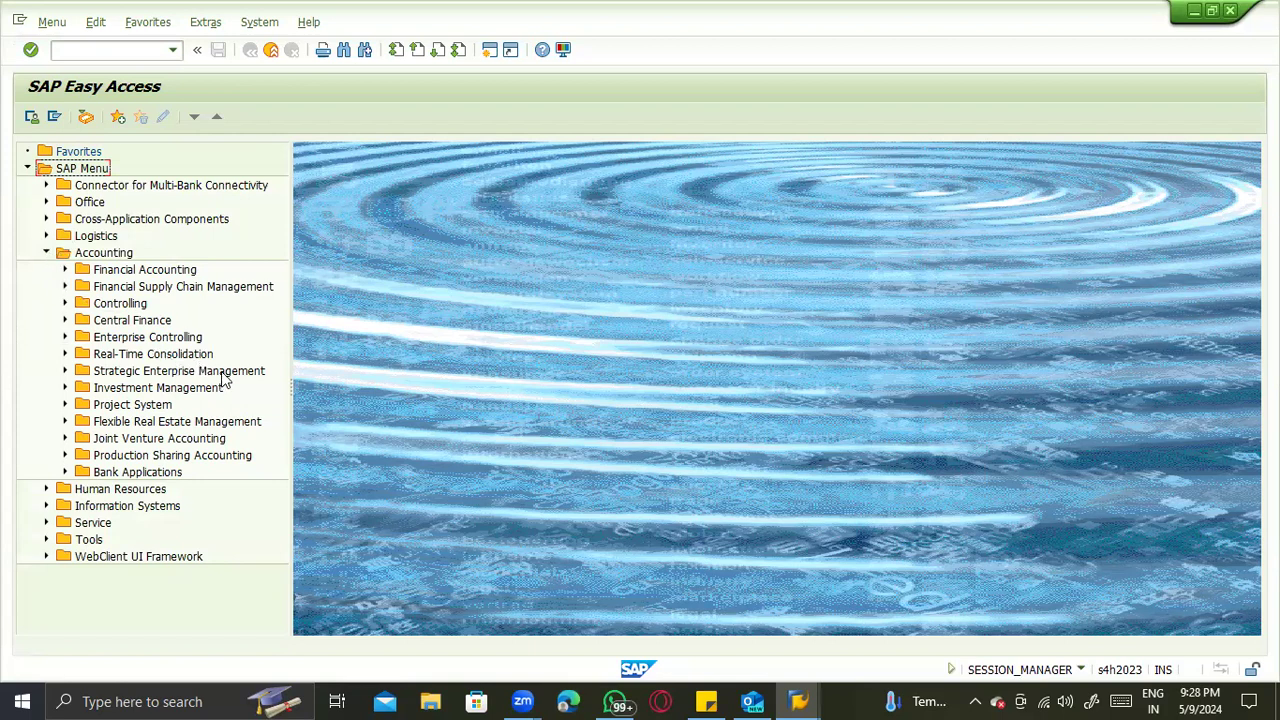
{"action": "left_click", "coordinate": [64, 303]}
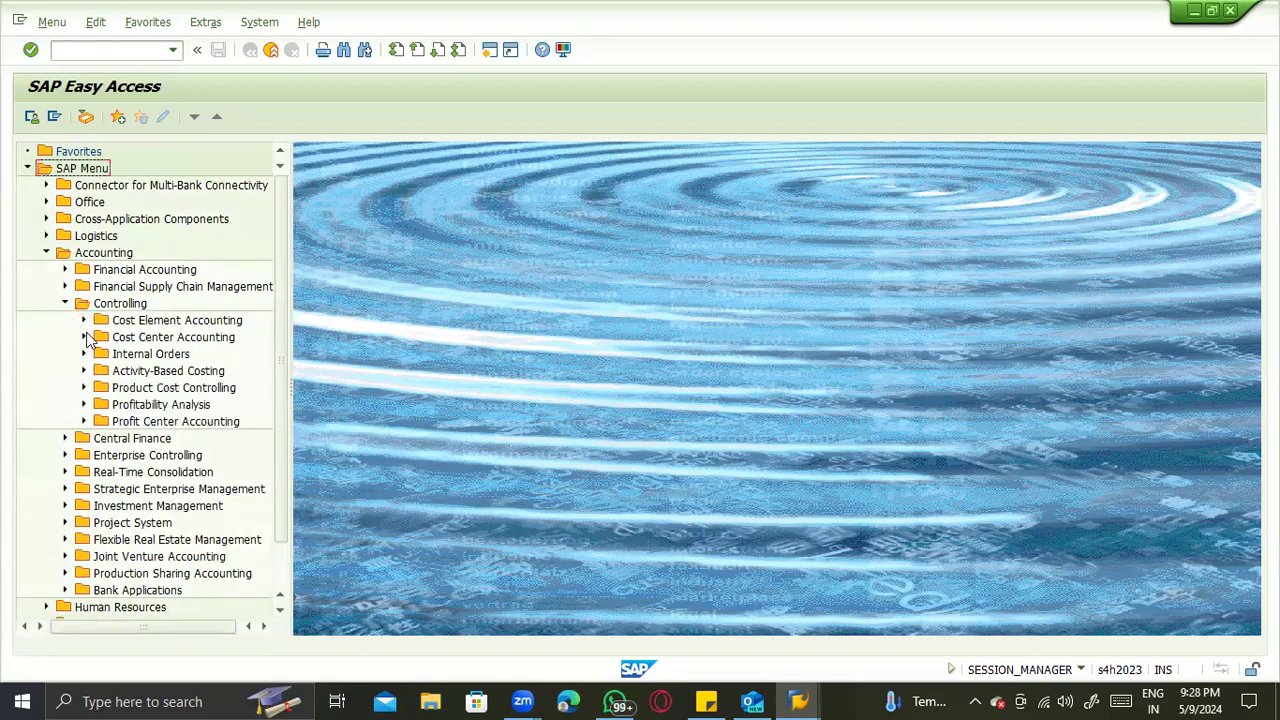
{"action": "left_click", "coordinate": [84, 422]}
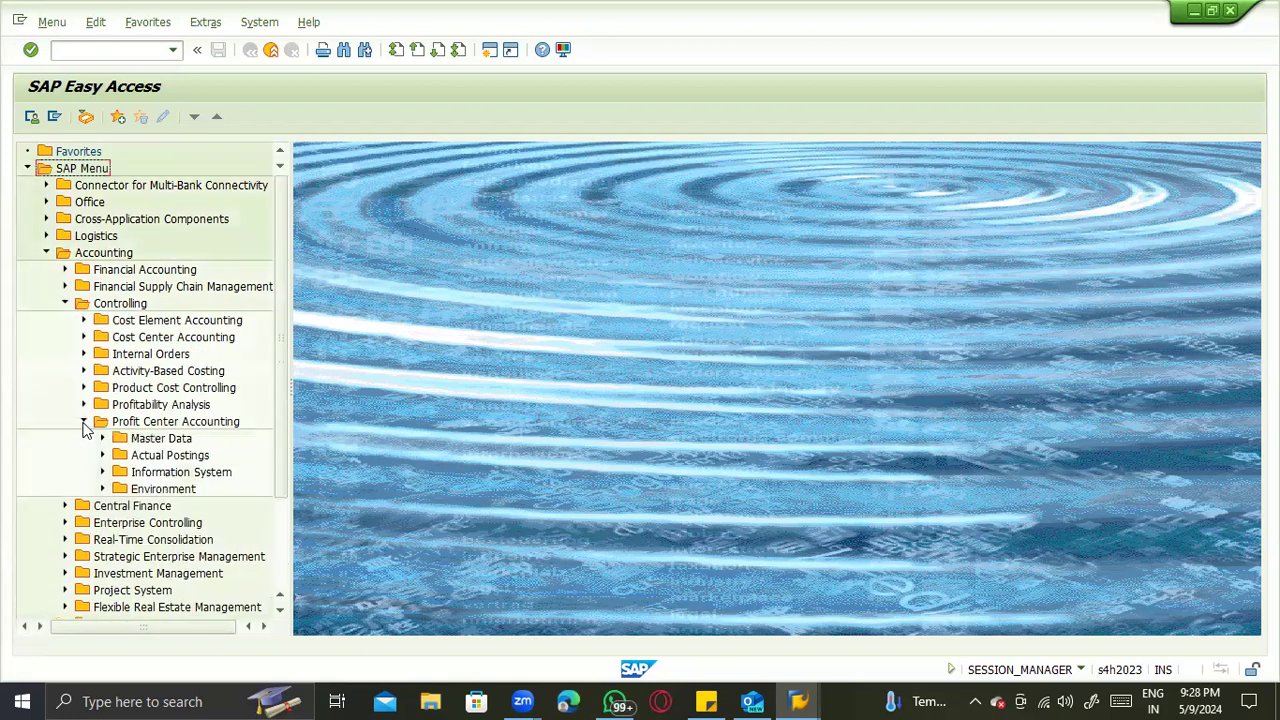
{"action": "left_click", "coordinate": [102, 489]}
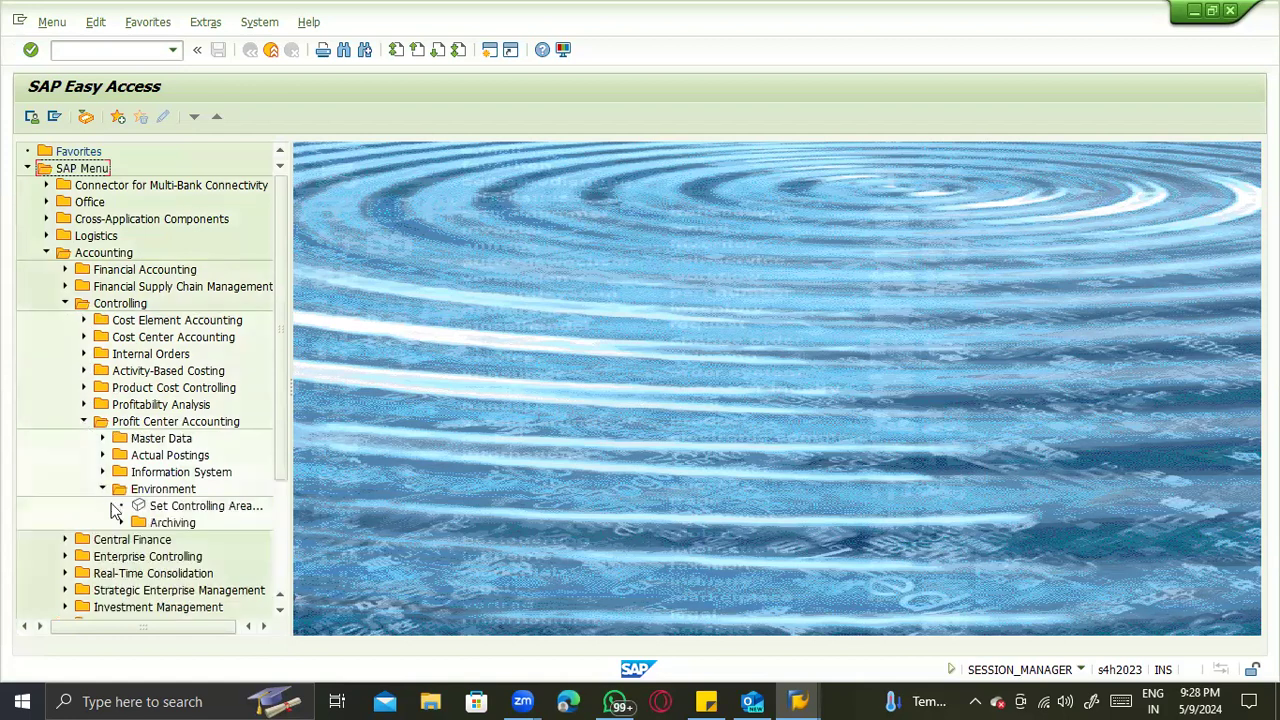
{"action": "left_click", "coordinate": [84, 421]}
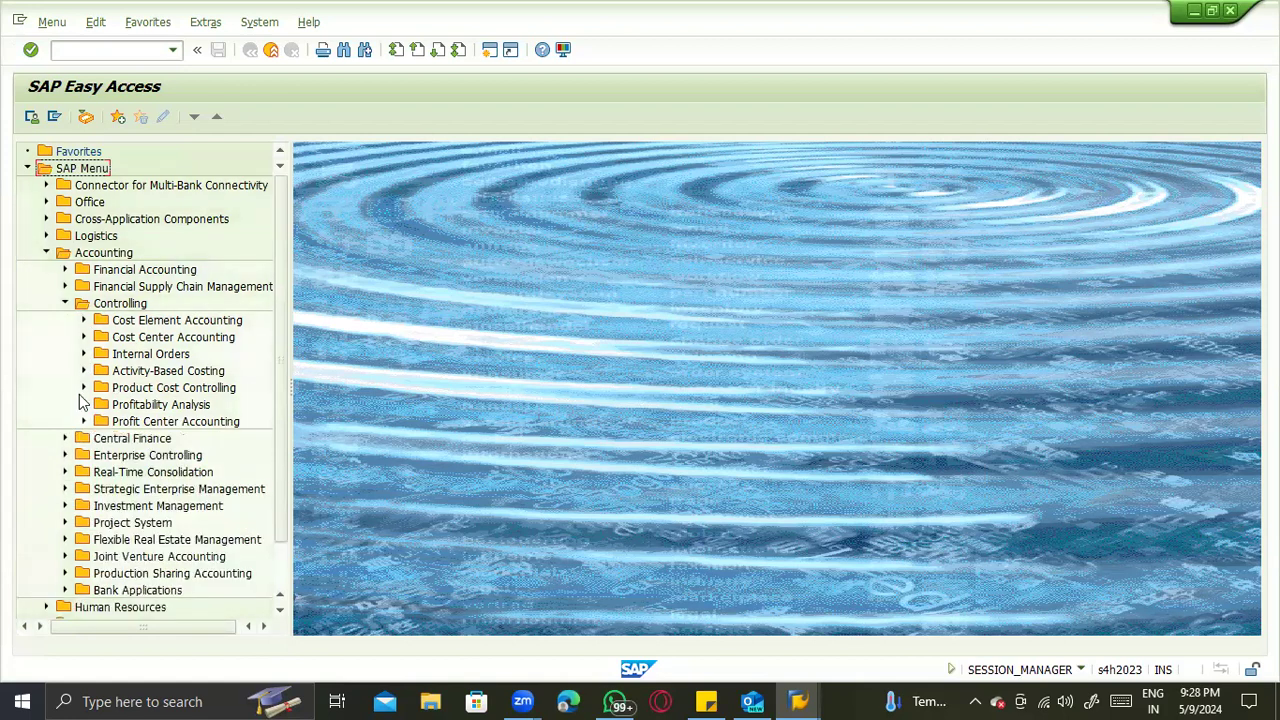
- Open Set Valuation Areas as Productive under Product Cost Controlling > Actual Costing/Material Ledger > Environment > Production Startup
{"action": "left_click", "coordinate": [84, 388]}
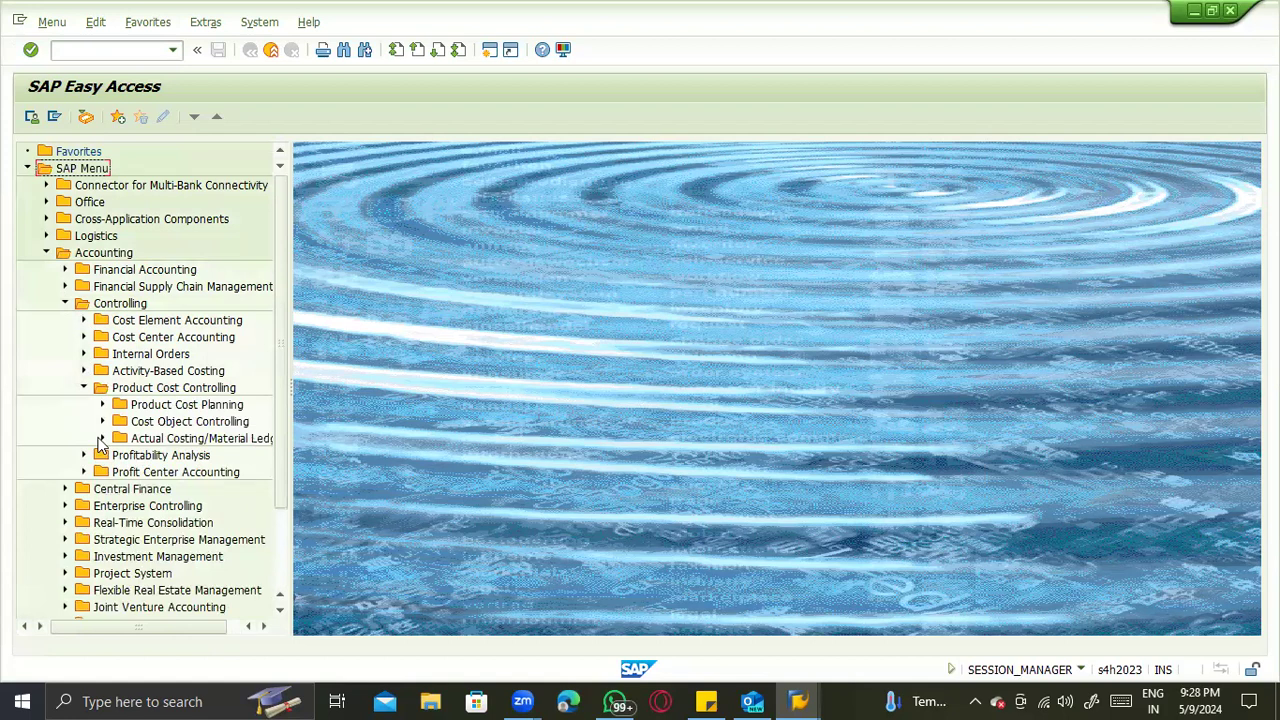
{"action": "left_click", "coordinate": [102, 438]}
{"action": "scroll", "coordinate": [118, 540], "scroll_direction": "down", "scroll_amount": 2}
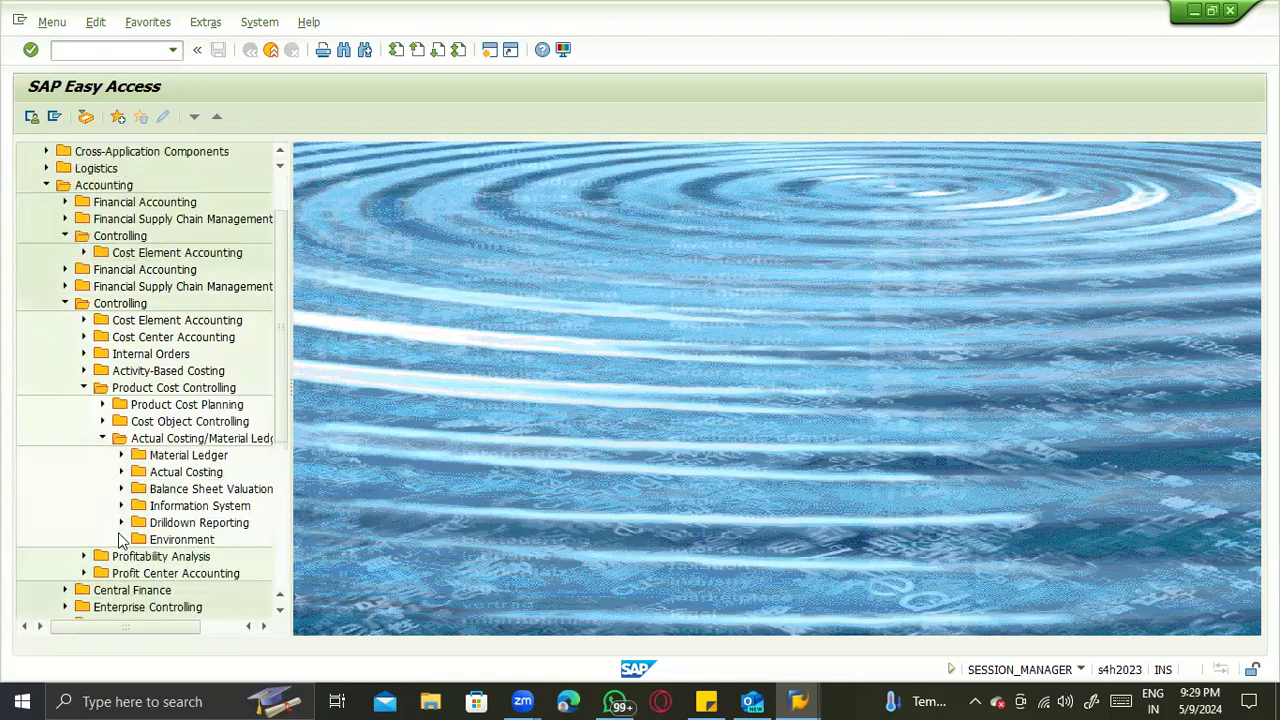
{"action": "left_click", "coordinate": [121, 539]}
{"action": "scroll", "coordinate": [185, 505], "scroll_direction": "down", "scroll_amount": 1}
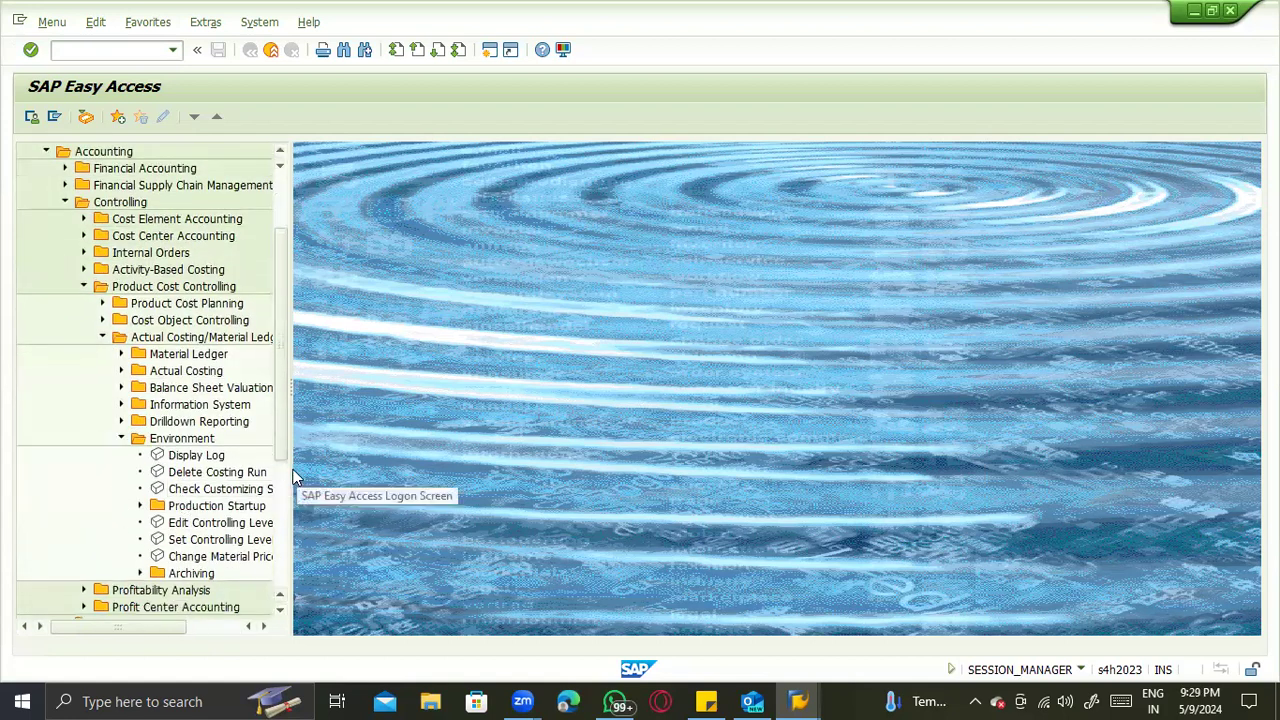
{"action": "left_click_drag", "start_coordinate": [289, 468], "coordinate": [422, 463]}
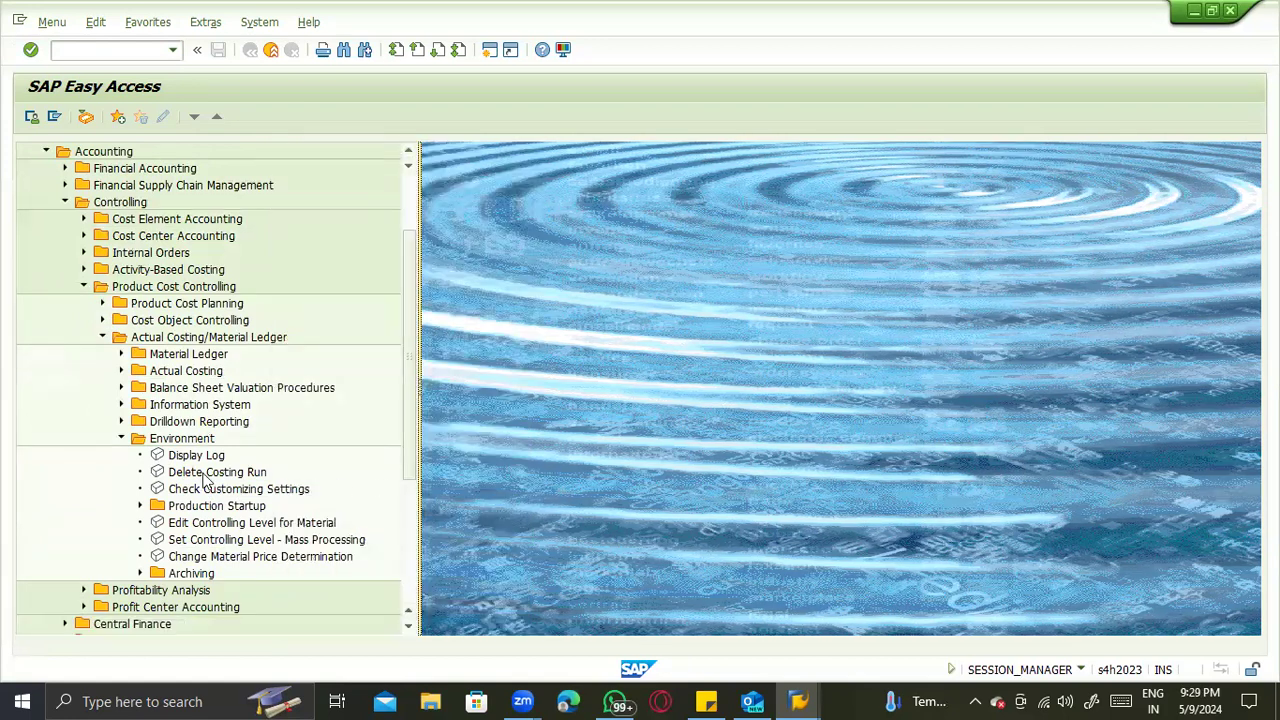
{"action": "left_click", "coordinate": [140, 506]}
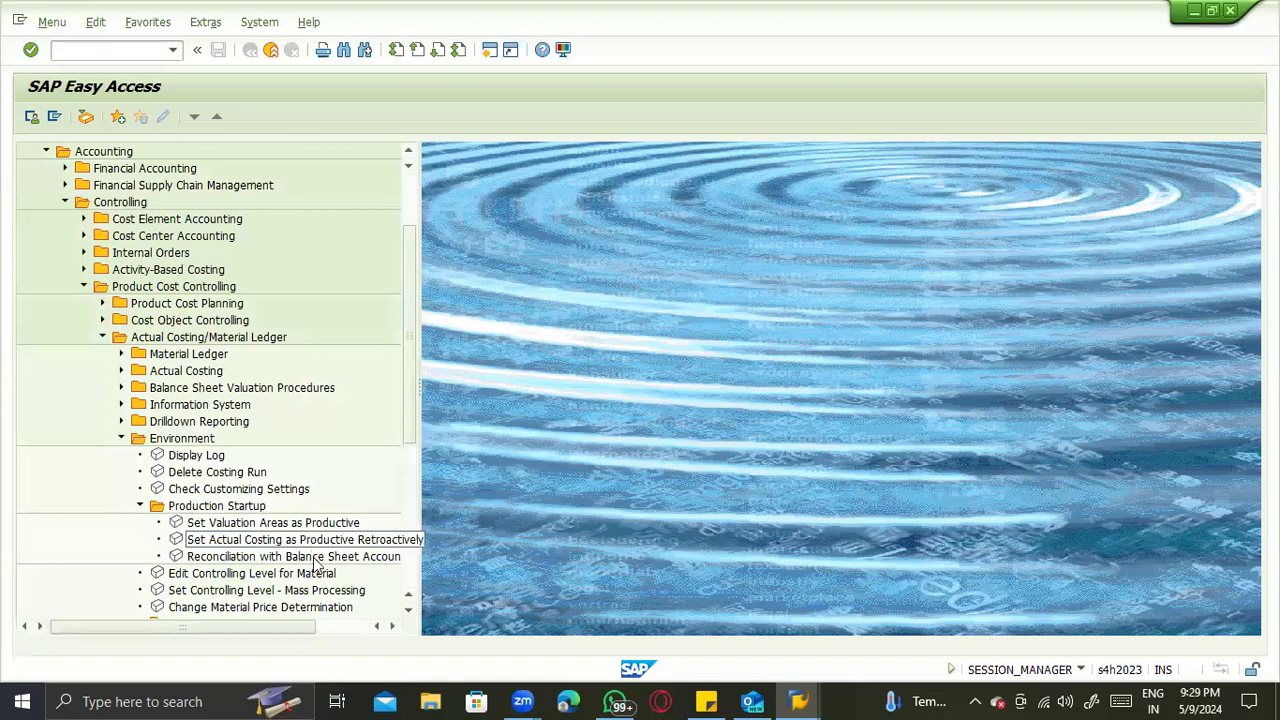
{"action": "left_click", "coordinate": [296, 524]}
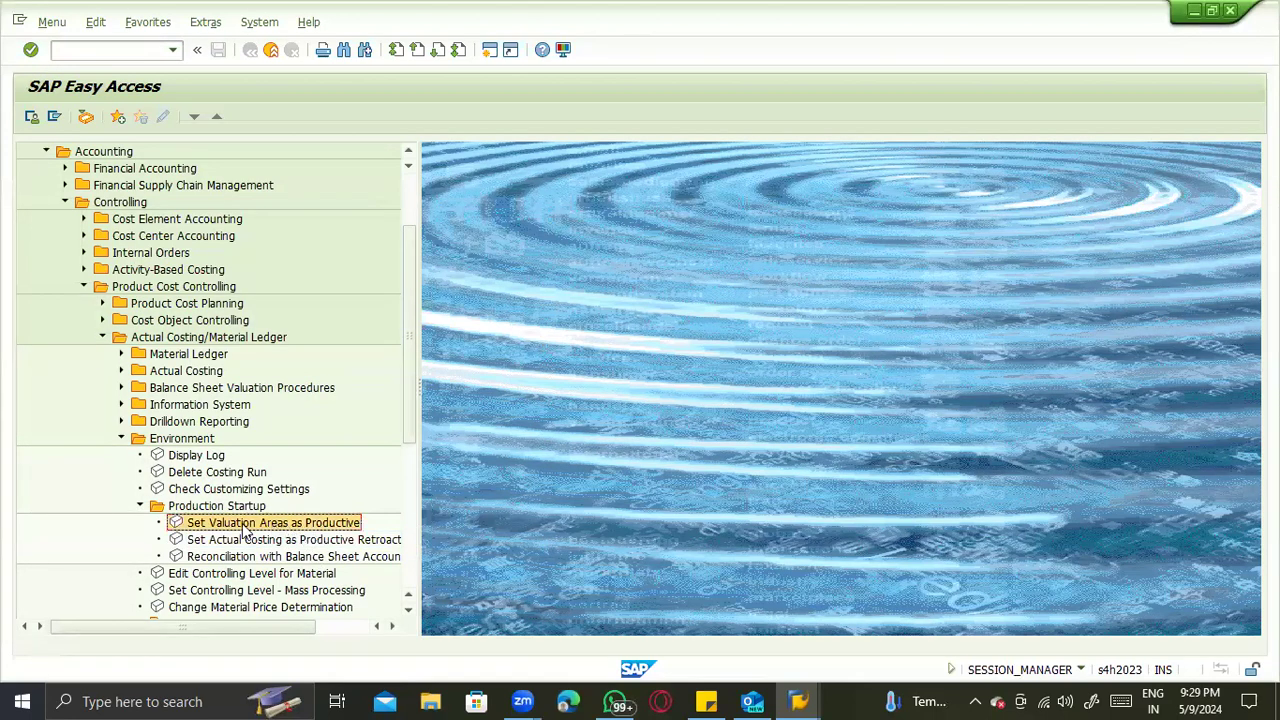
{"action": "double_click", "coordinate": [252, 527]}
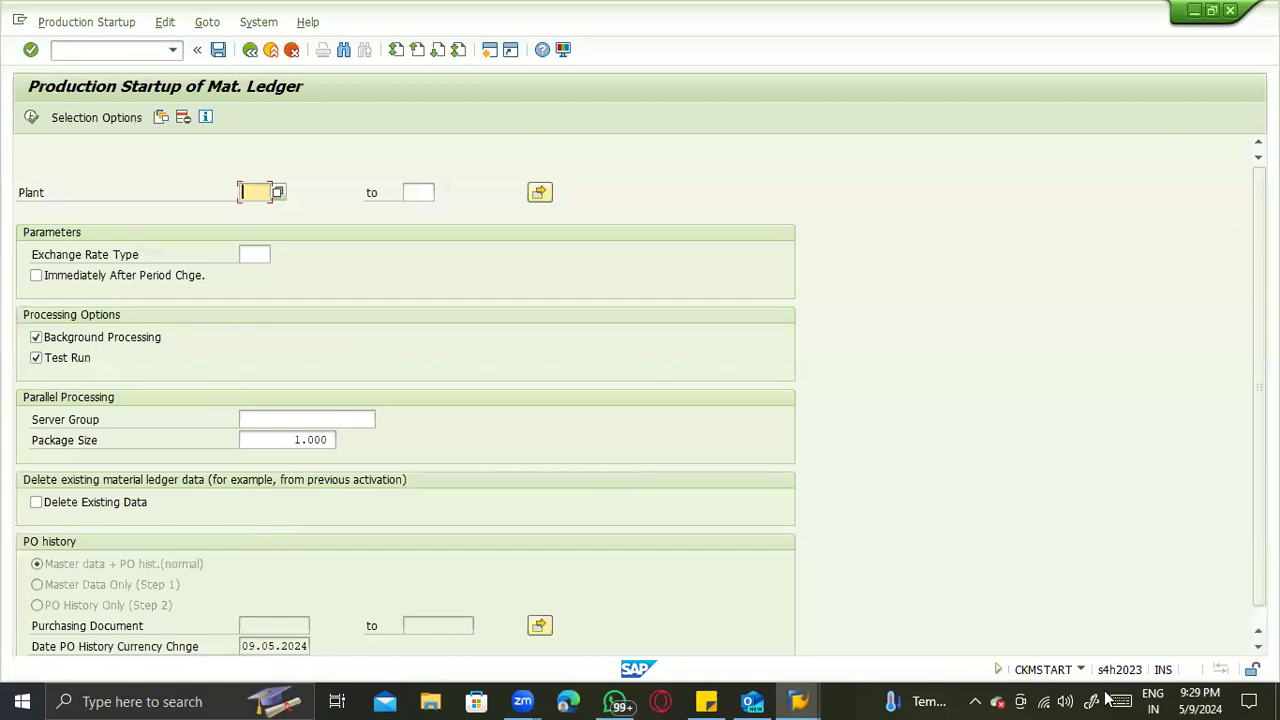
- Check the transaction code of the material ledger production startup, turn off Background Processing and Test Run, and leave the transaction
{"action": "left_click", "coordinate": [1081, 669]}
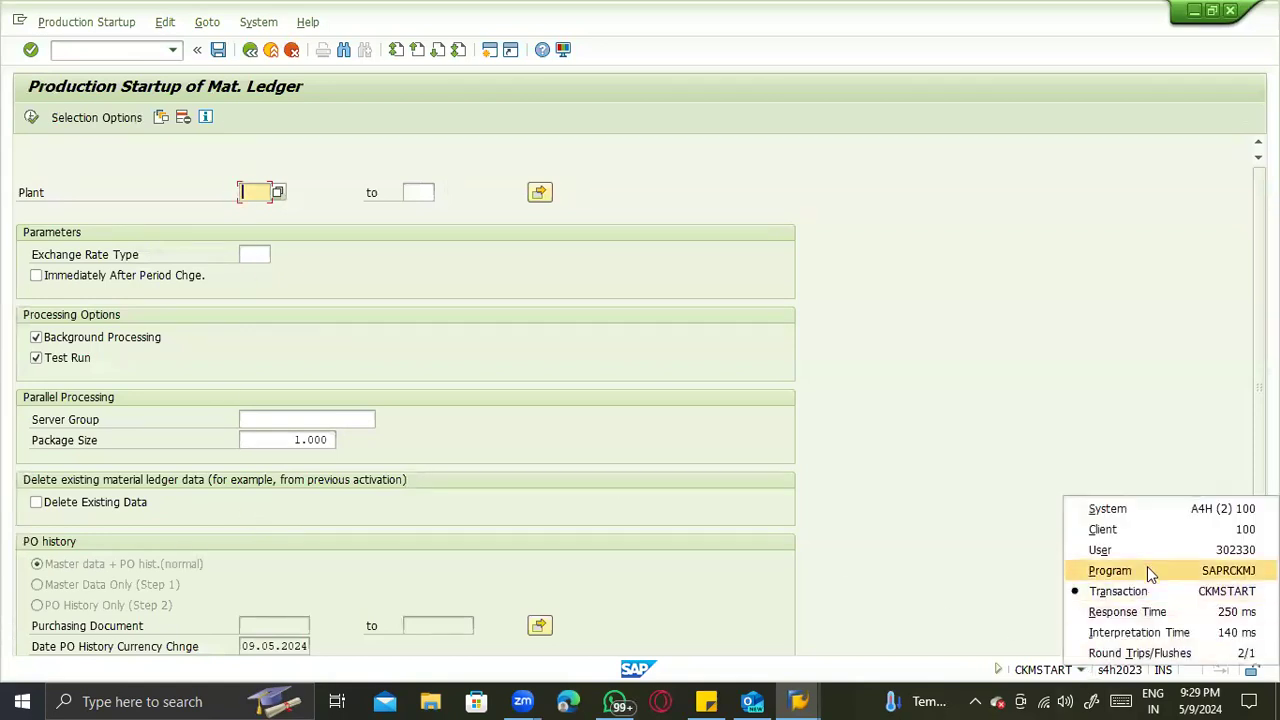
{"action": "left_click", "coordinate": [36, 358]}
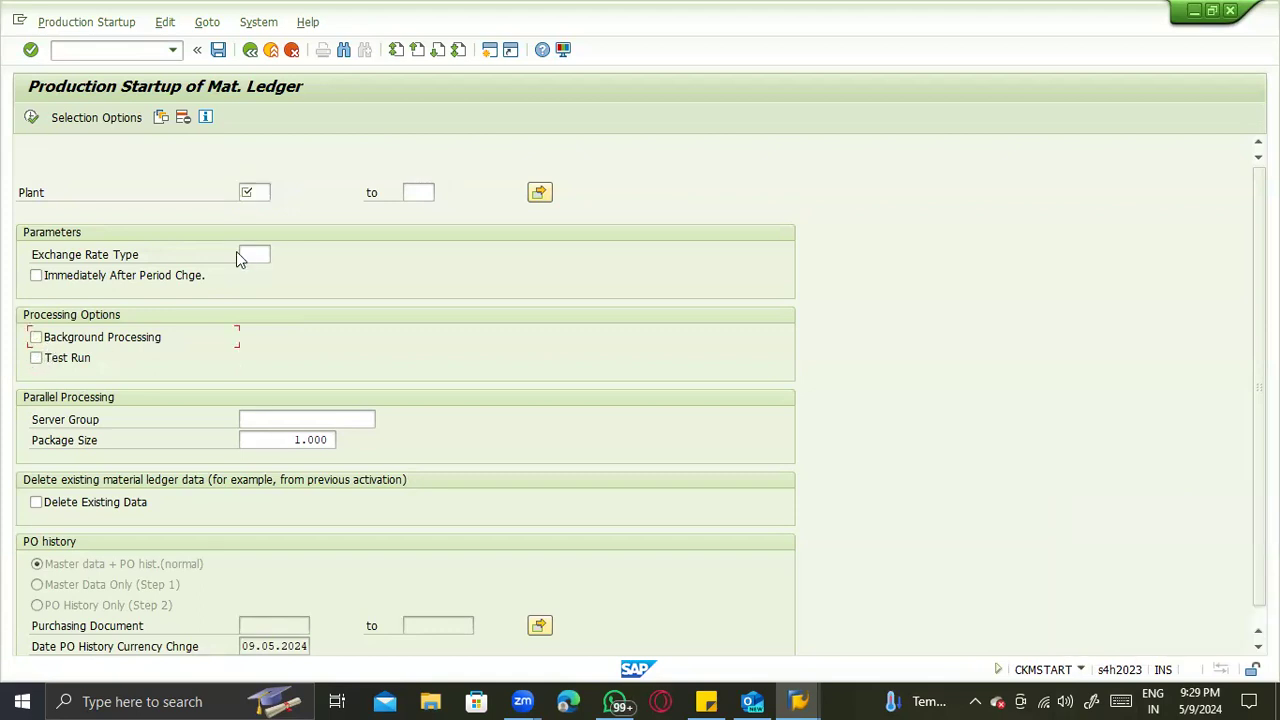
{"action": "left_click", "coordinate": [249, 194]}
{"action": "key", "text": "Tab"}
{"action": "key", "text": "F3"}
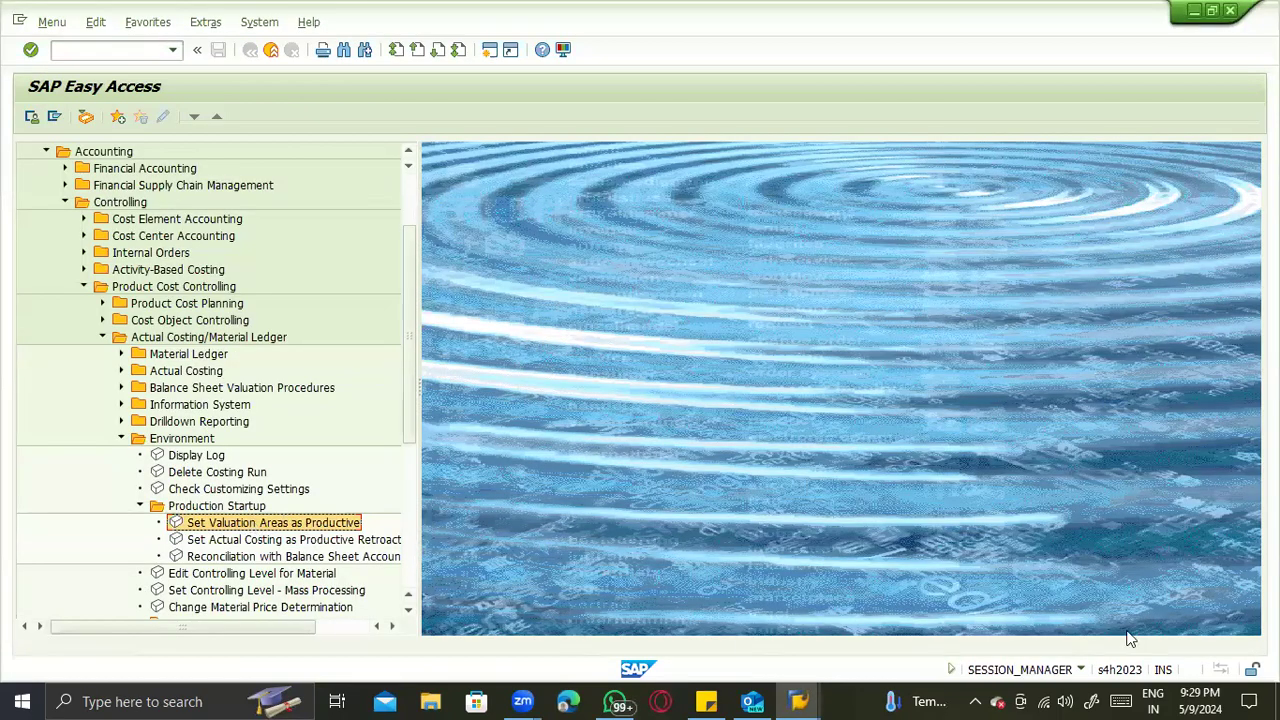
{"action": "double_click", "coordinate": [270, 523]}
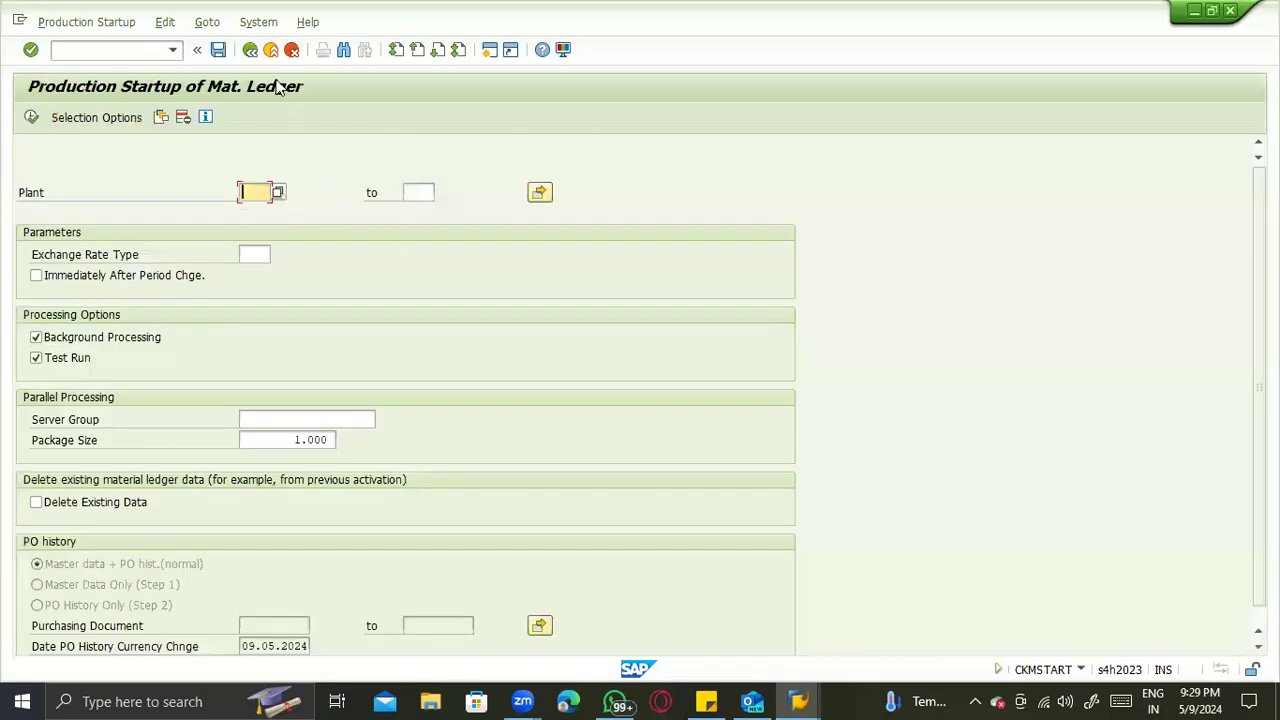
{"action": "key", "text": "F3"}
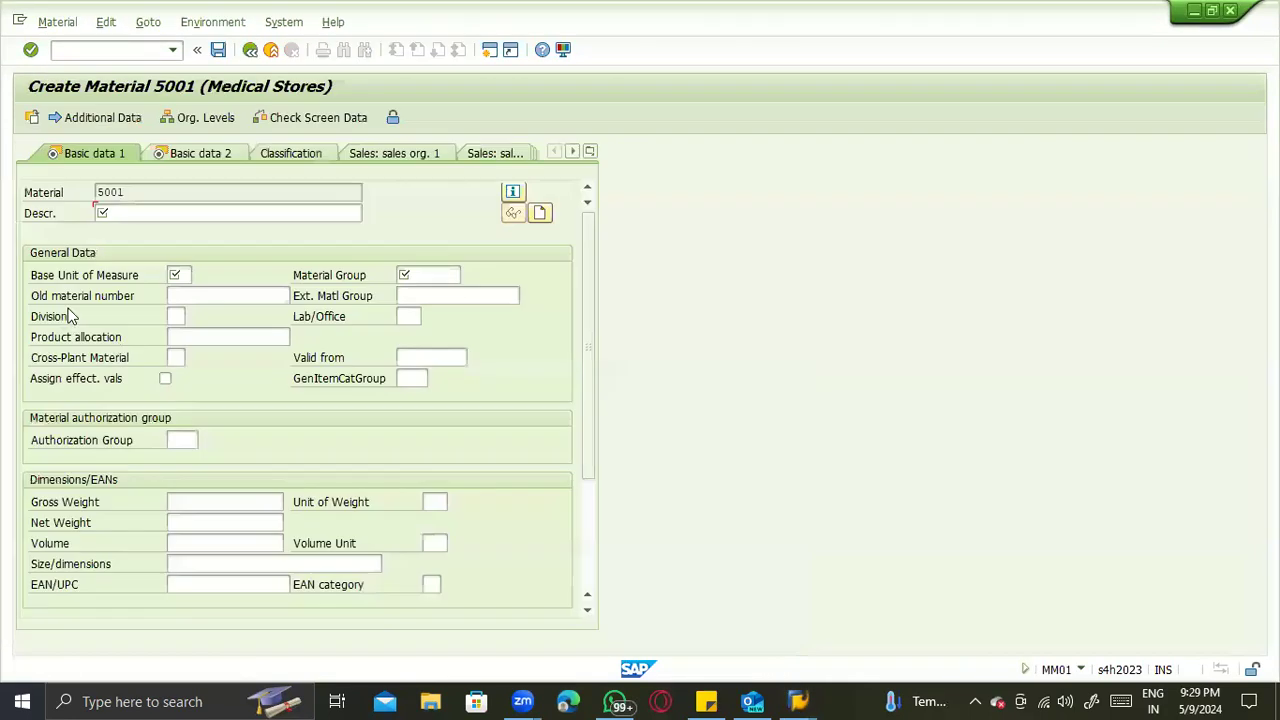
- In the material creation session, enter description Finsihed goods - Metal, base unit KG and material group 0801, and continue to the Purchasing view
{"action": "left_click", "coordinate": [118, 213]}
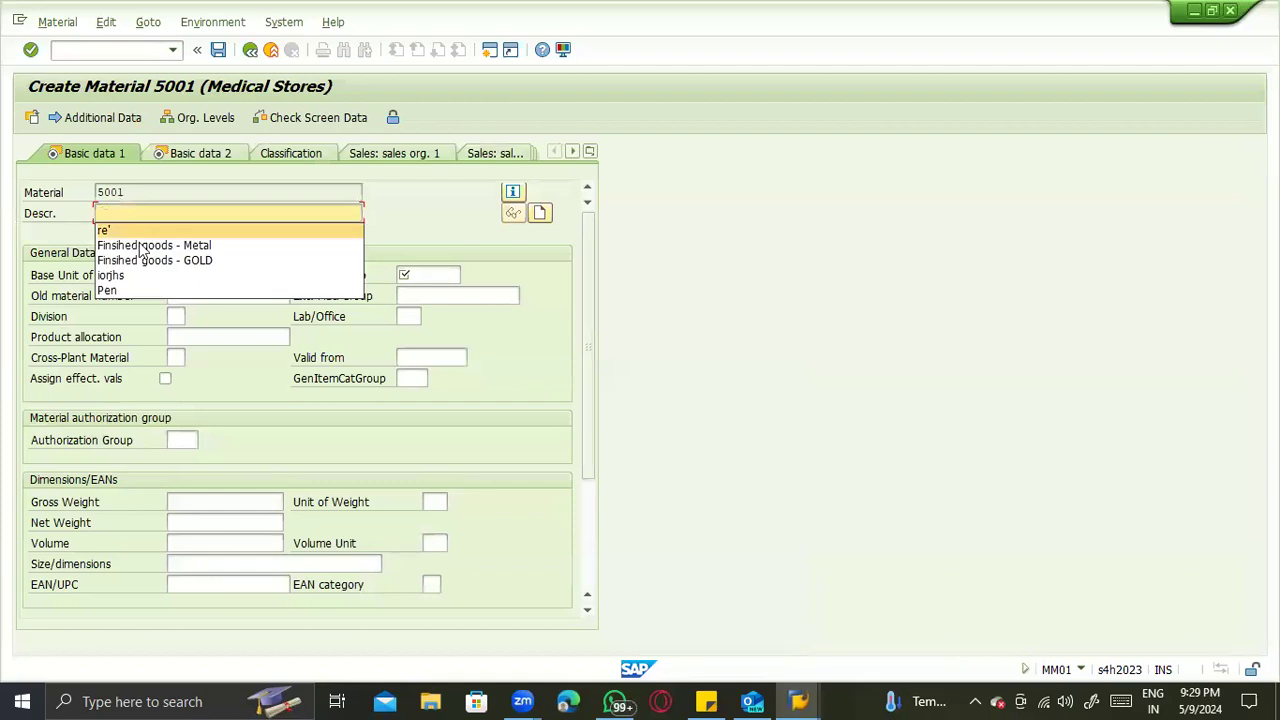
{"action": "left_click", "coordinate": [150, 245]}
{"action": "left_click", "coordinate": [182, 277]}
{"action": "left_click", "coordinate": [180, 292]}
{"action": "left_click", "coordinate": [447, 277]}
{"action": "left_click", "coordinate": [446, 290]}
{"action": "key", "text": "Return"}
{"action": "key", "text": "Return"}
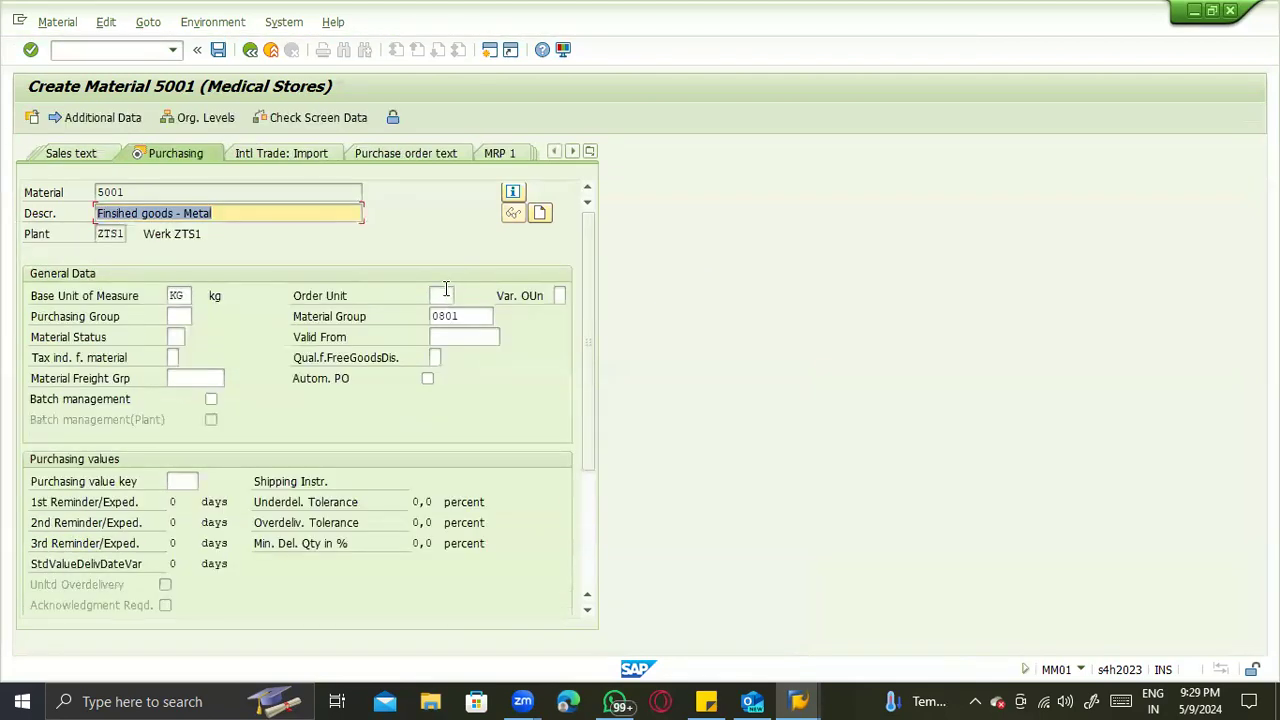
- Return to the Purchasing view of material 5001 and examine its purchasing values and other data / manufacturer data
{"action": "key", "text": "Return"}
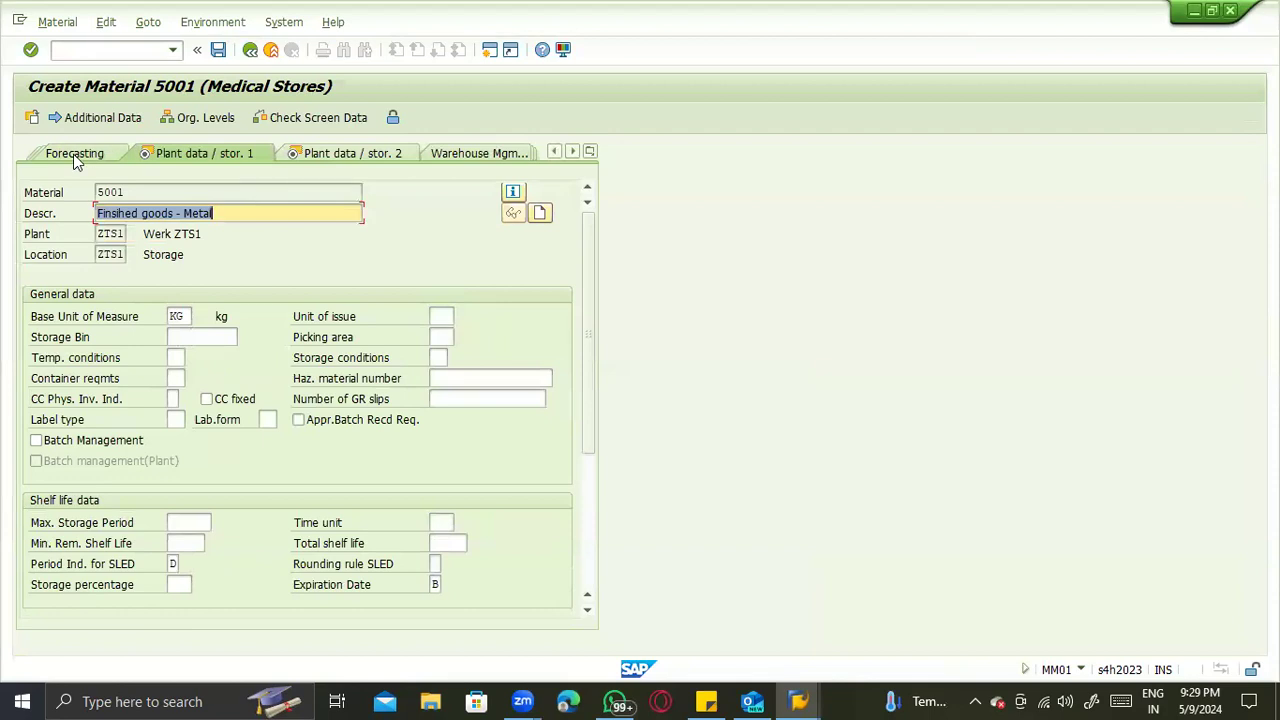
{"action": "left_click", "coordinate": [590, 153]}
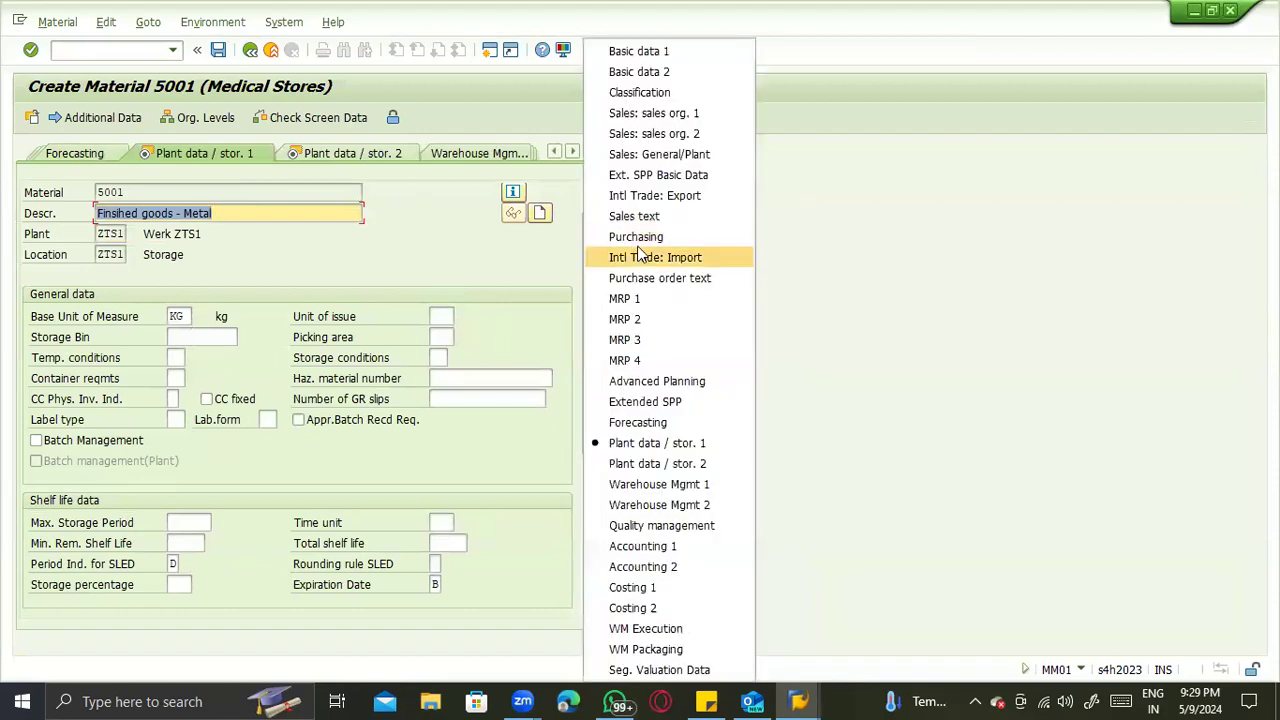
{"action": "left_click", "coordinate": [652, 240]}
{"action": "scroll", "coordinate": [482, 379], "scroll_direction": "down", "scroll_amount": 3}
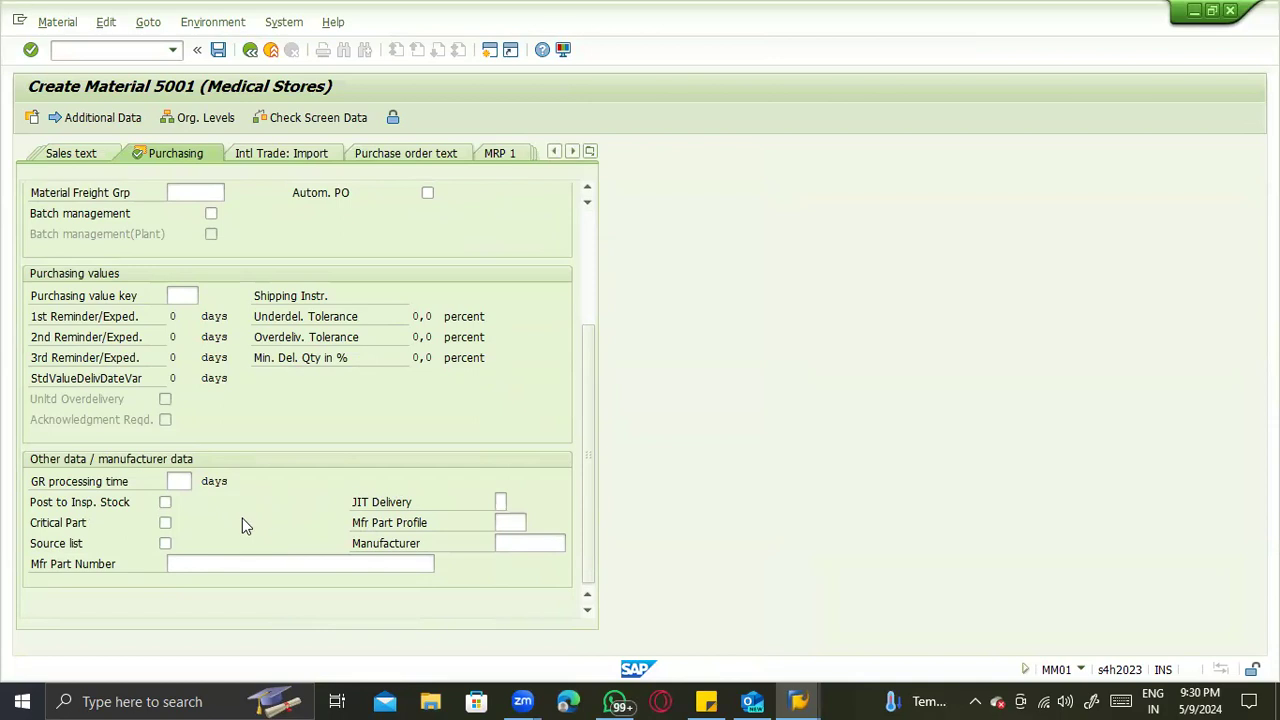
- Try to log on to the Satish_ECC connection from SAP Logon using the password kept in the sticky note
{"action": "left_click", "coordinate": [798, 700]}
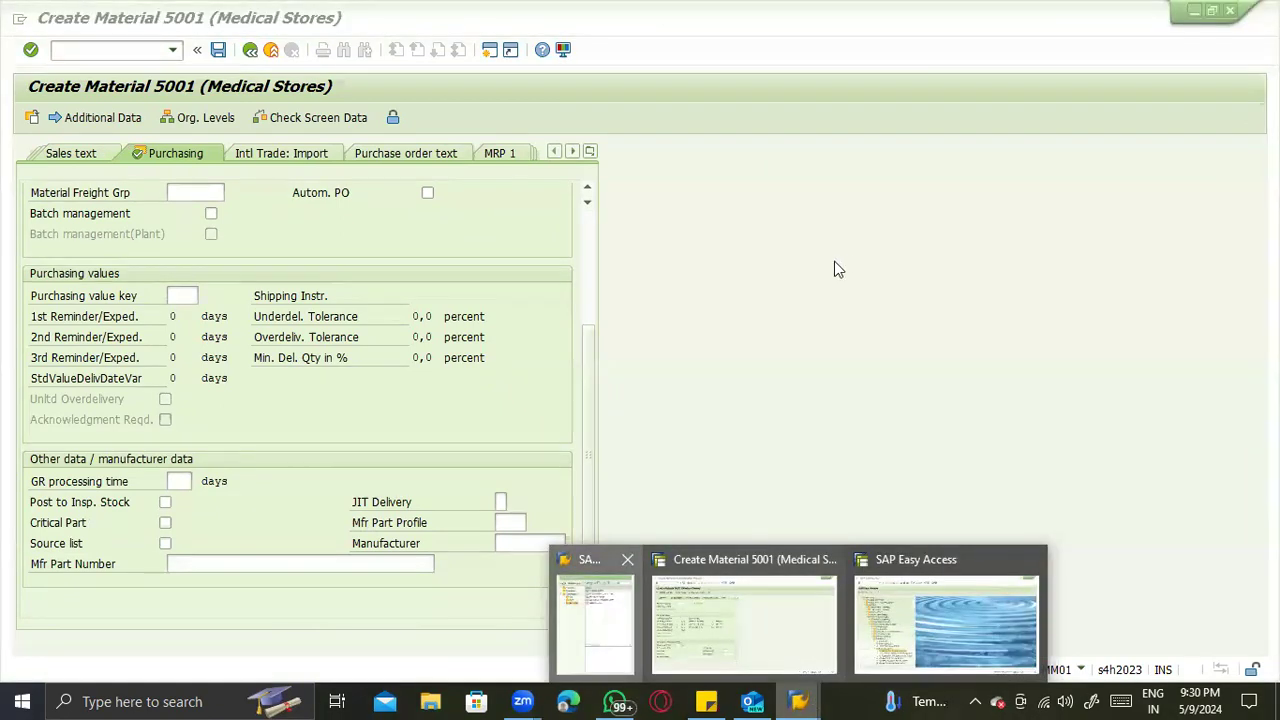
{"action": "left_click", "coordinate": [788, 266]}
{"action": "left_click", "coordinate": [786, 252]}
{"action": "double_click", "coordinate": [912, 319]}
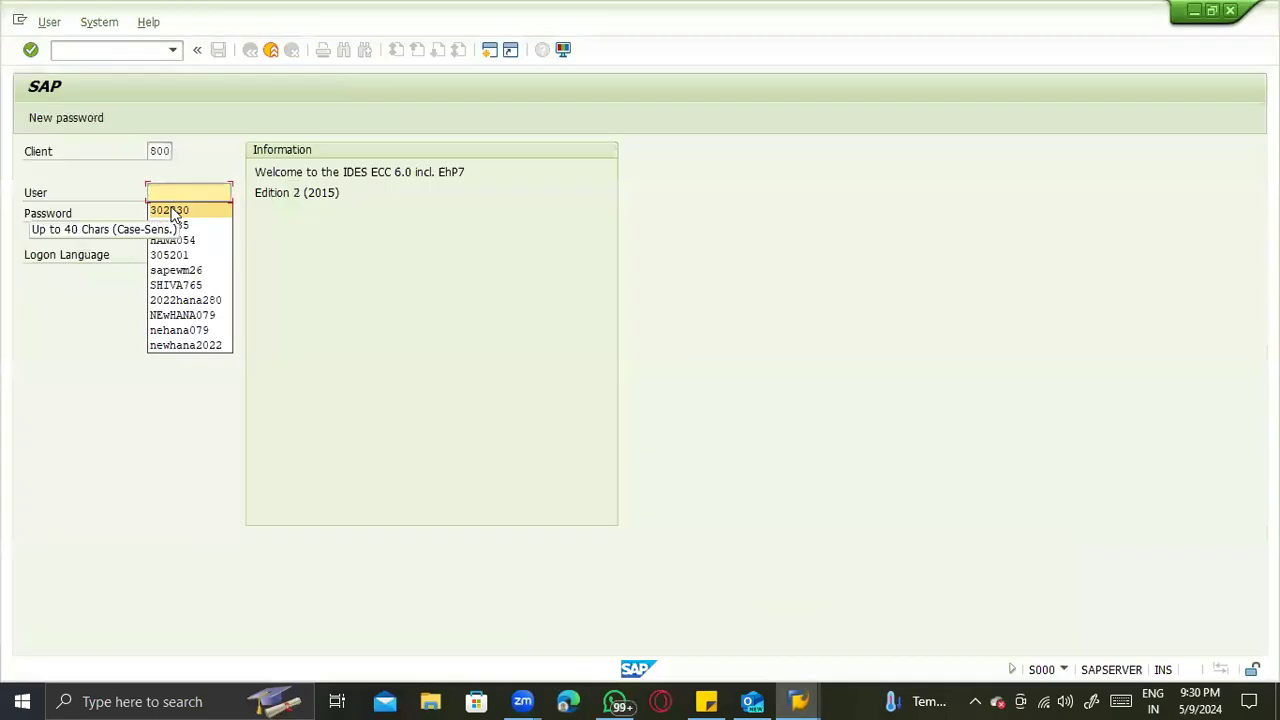
{"action": "left_click", "coordinate": [176, 225]}
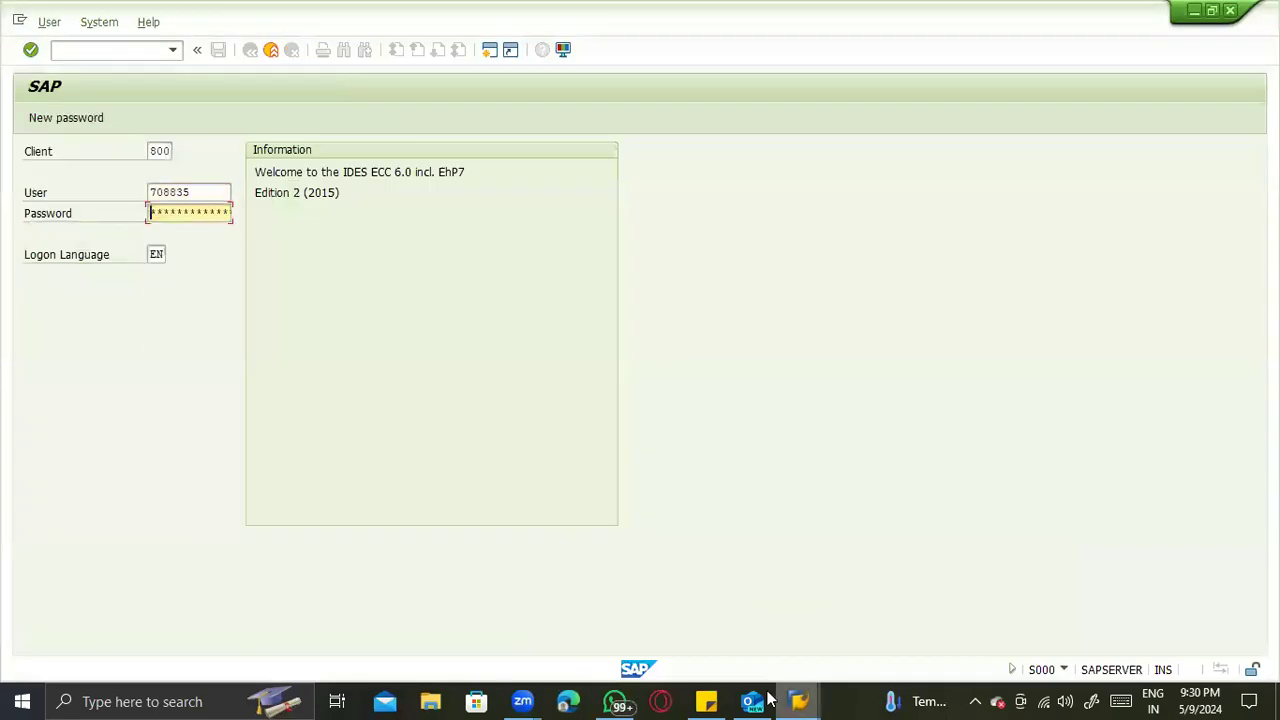
{"action": "left_click", "coordinate": [706, 701]}
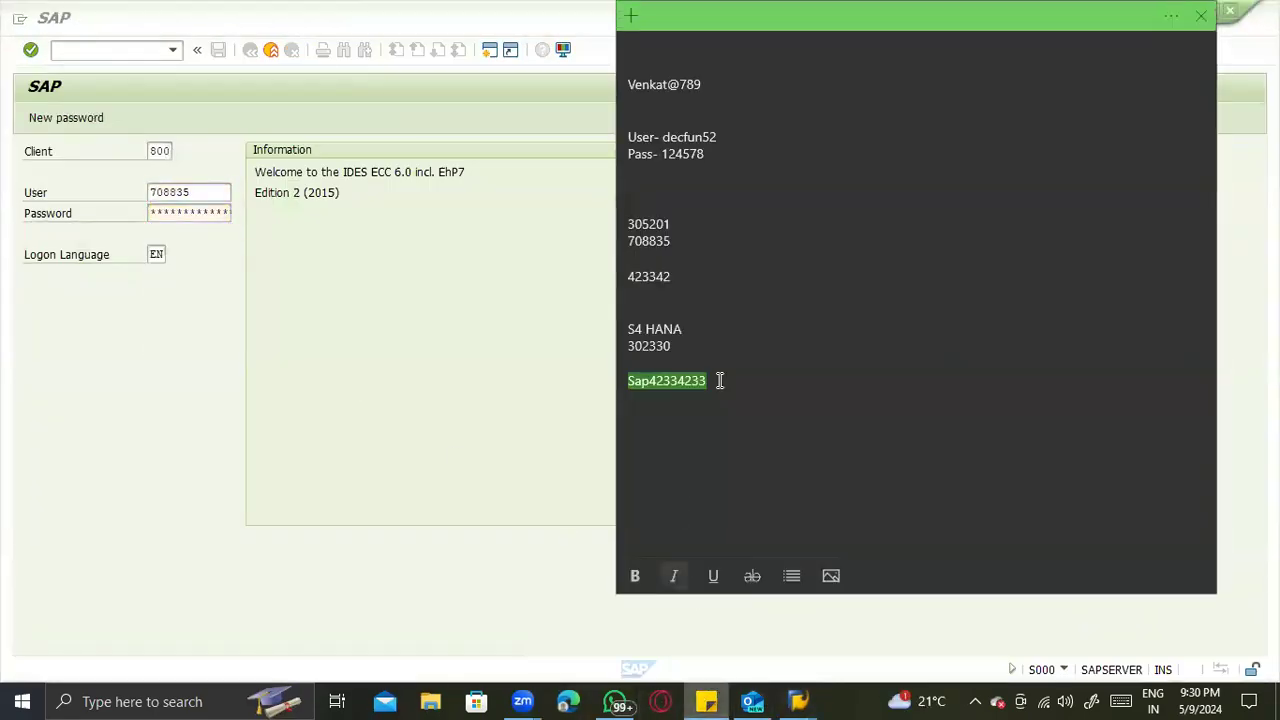
{"action": "left_click_drag", "start_coordinate": [677, 272], "coordinate": [607, 277]}
{"action": "left_click", "coordinate": [607, 277]}
{"action": "key", "text": "Return"}
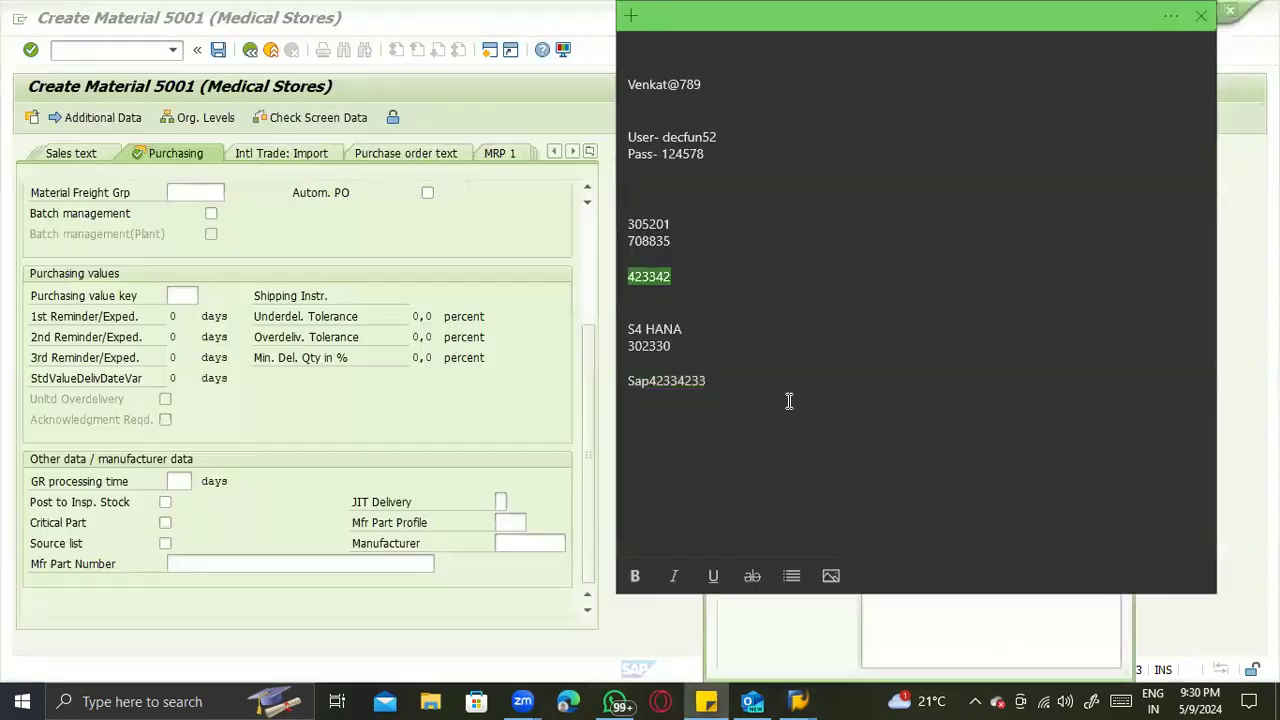
{"action": "key", "text": "alt+Tab"}
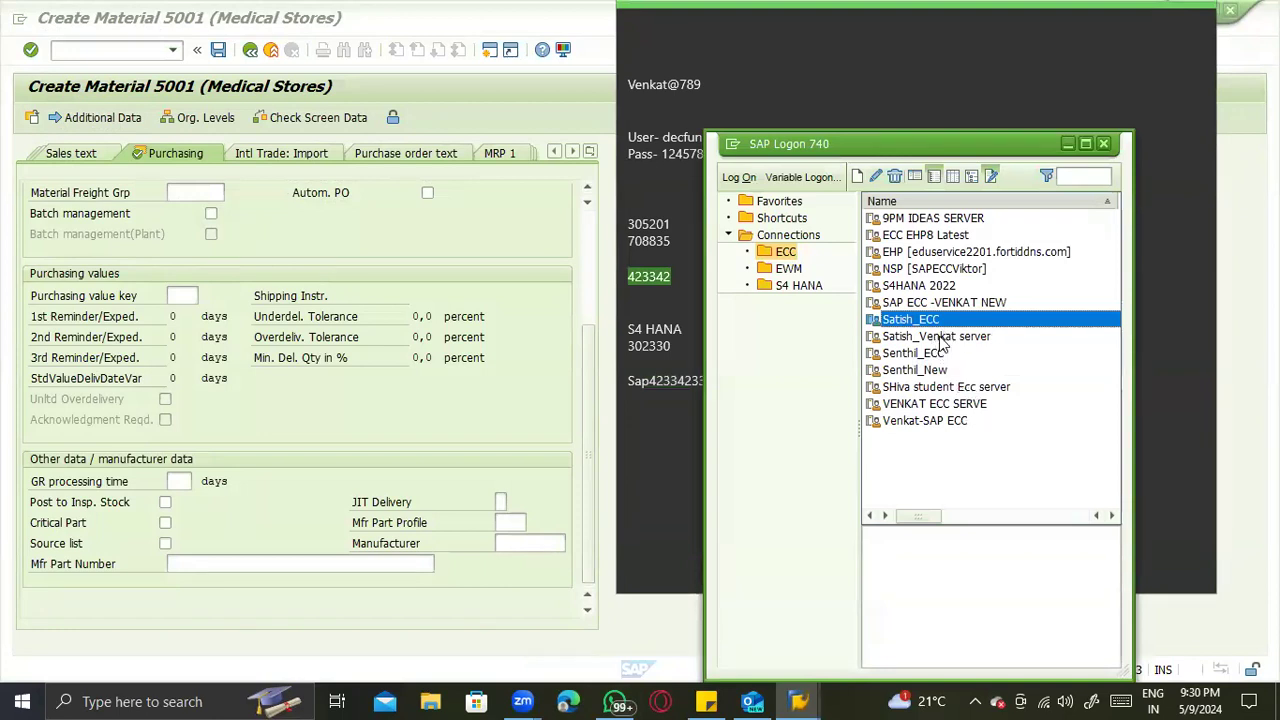
{"action": "left_click", "coordinate": [939, 338]}
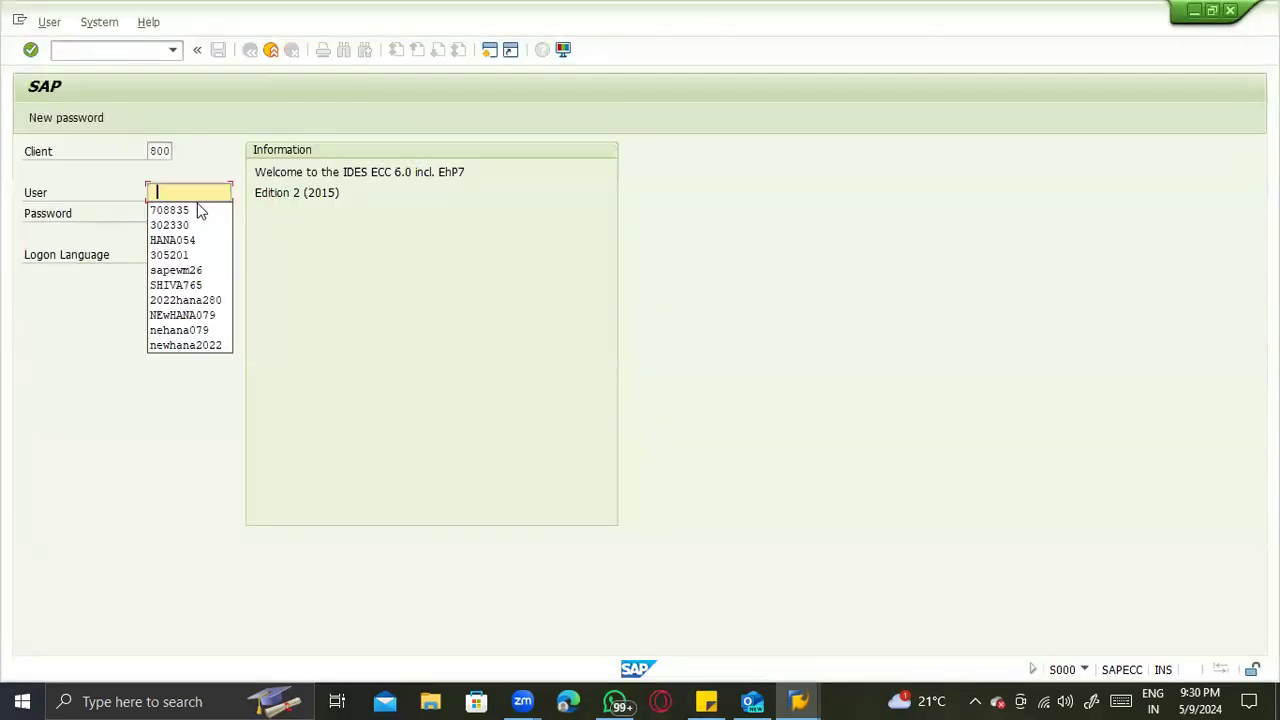
{"action": "left_click", "coordinate": [198, 209]}
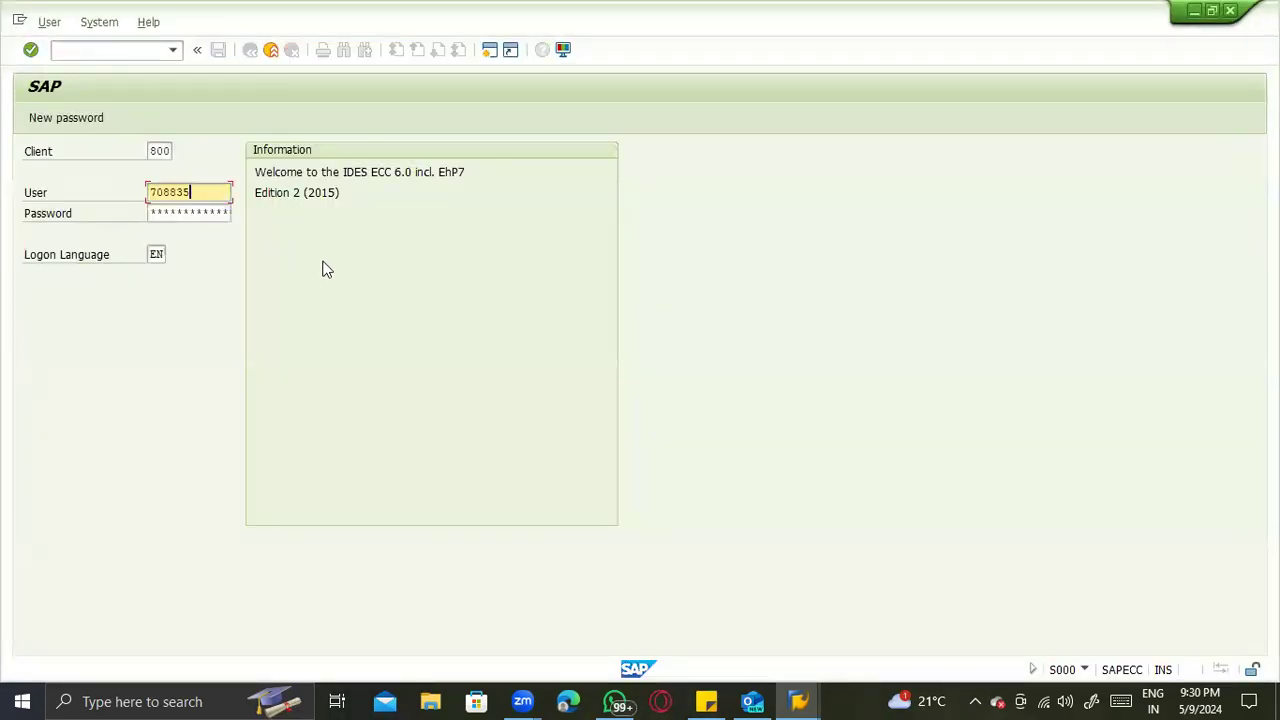
{"action": "key", "text": "Tab"}
{"action": "key", "text": "alt+Tab"}
{"action": "key", "text": "alt+Tab"}
{"action": "key", "text": "alt+Tab"}
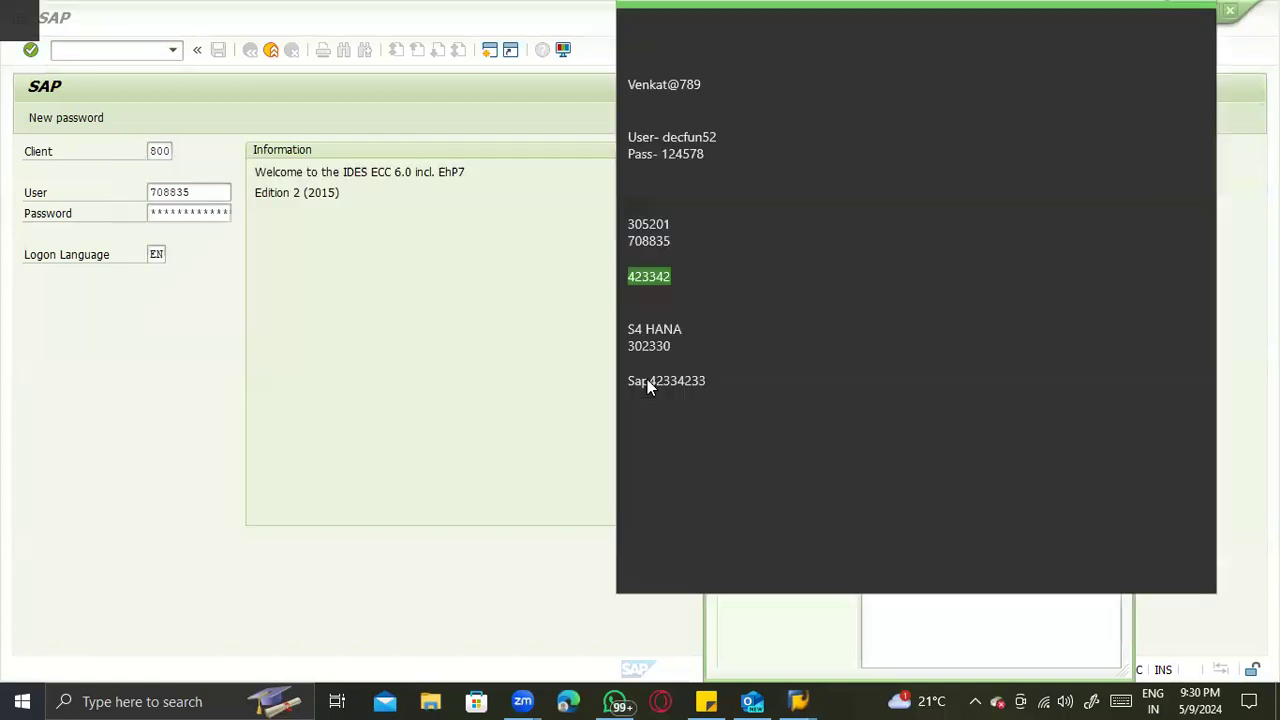
{"action": "key", "text": "alt+Tab"}
{"action": "key", "text": "alt+Tab"}
{"action": "key", "text": "alt+Tab"}
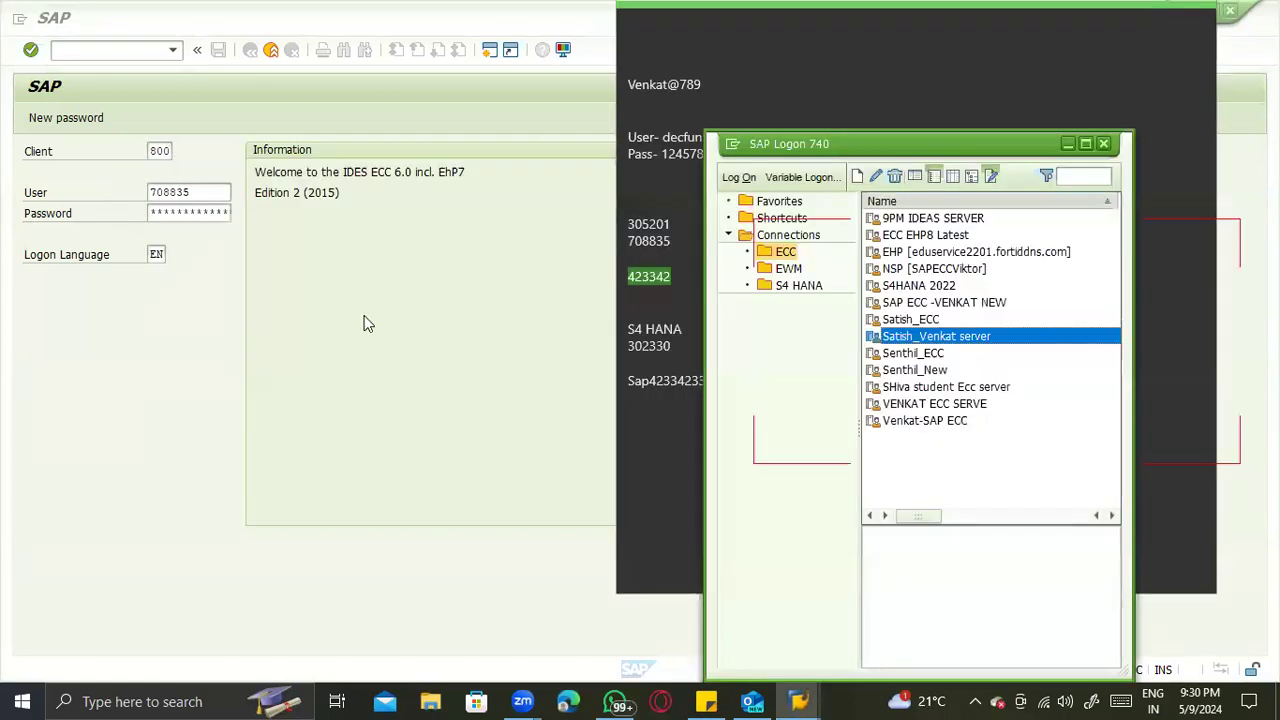
{"action": "left_click", "coordinate": [265, 250]}
{"action": "key", "text": "Return"}
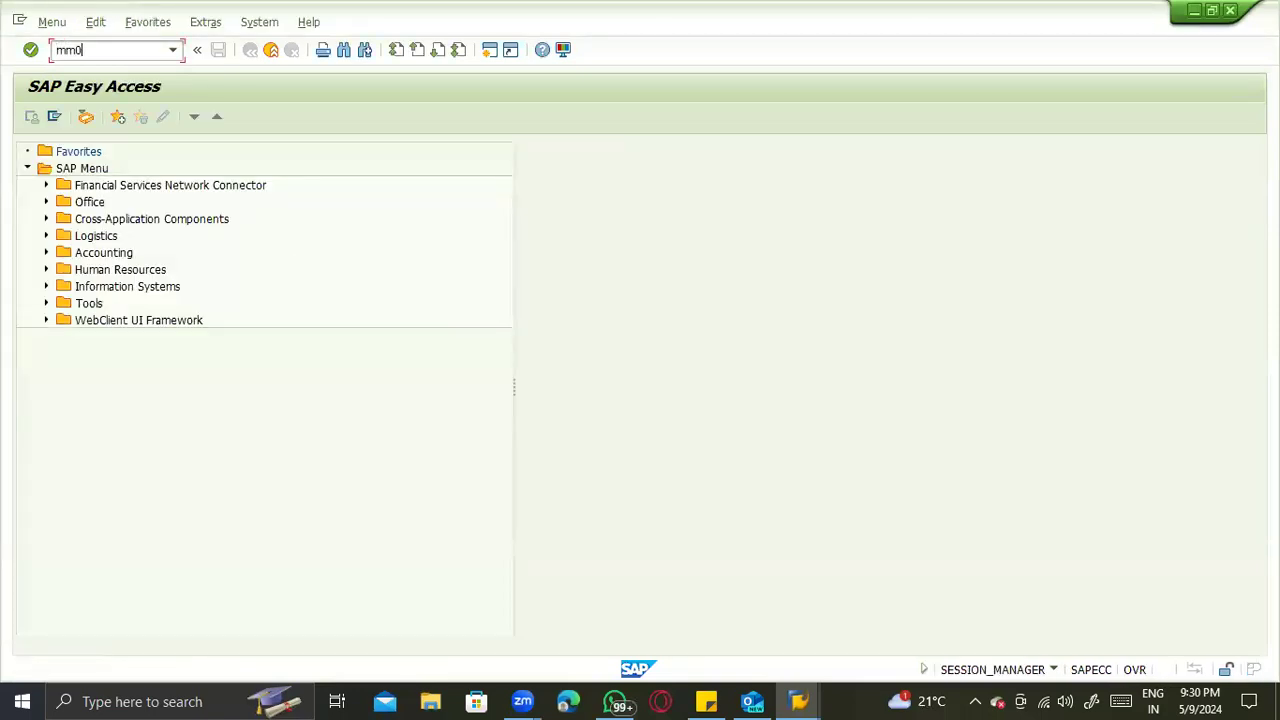
- Start MM03 in the ECC system and call up the view selection for material 60000019
{"action": "key", "text": "Return"}
{"action": "key", "text": "Down"}
{"action": "key", "text": "Down"}
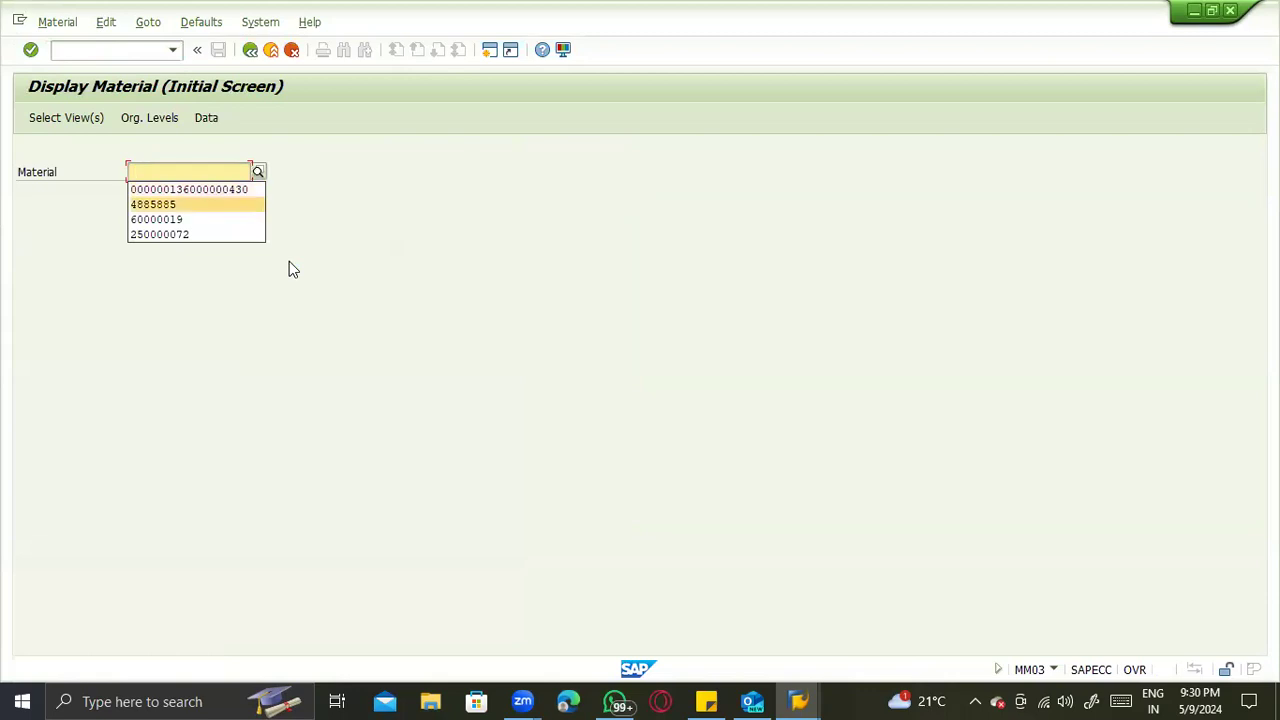
{"action": "key", "text": "Down"}
{"action": "key", "text": "Return"}
{"action": "key", "text": "Return"}
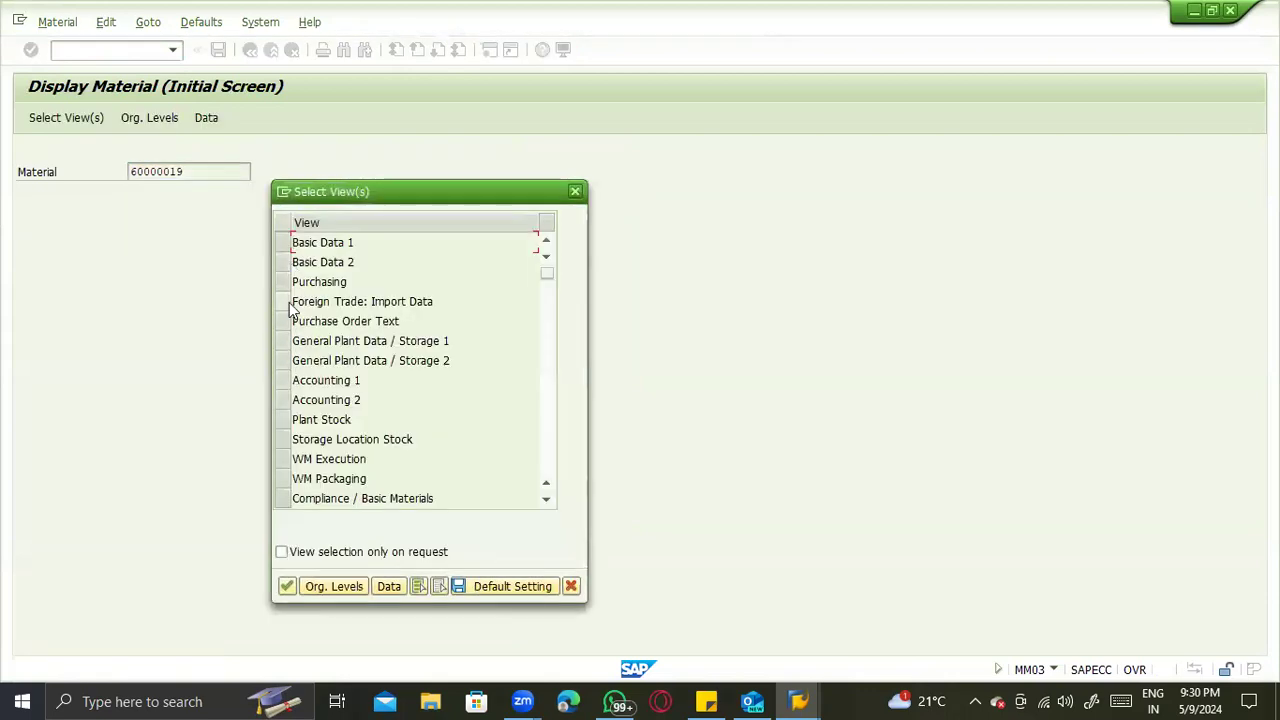
- Display the Purchasing view of material 60000019 for plant 1000
{"action": "left_click", "coordinate": [285, 287]}
{"action": "key", "text": "Return"}
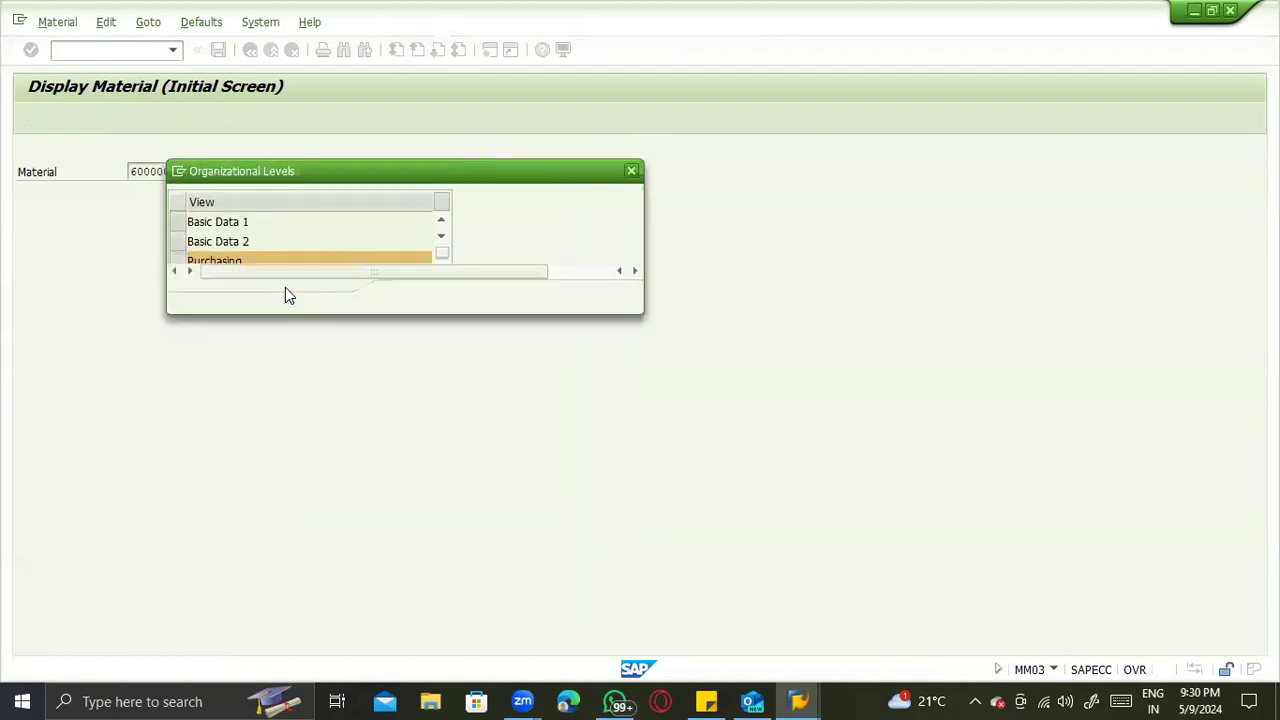
{"action": "left_click", "coordinate": [295, 223]}
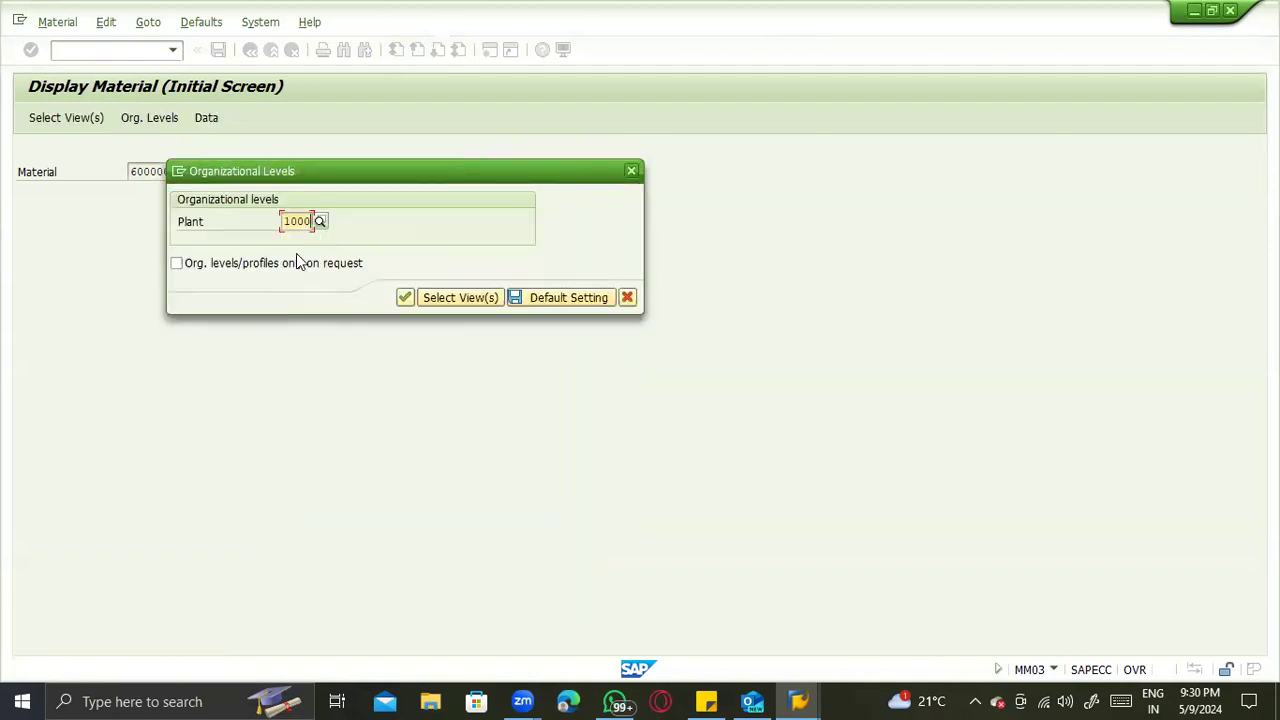
{"action": "key", "text": "Return"}
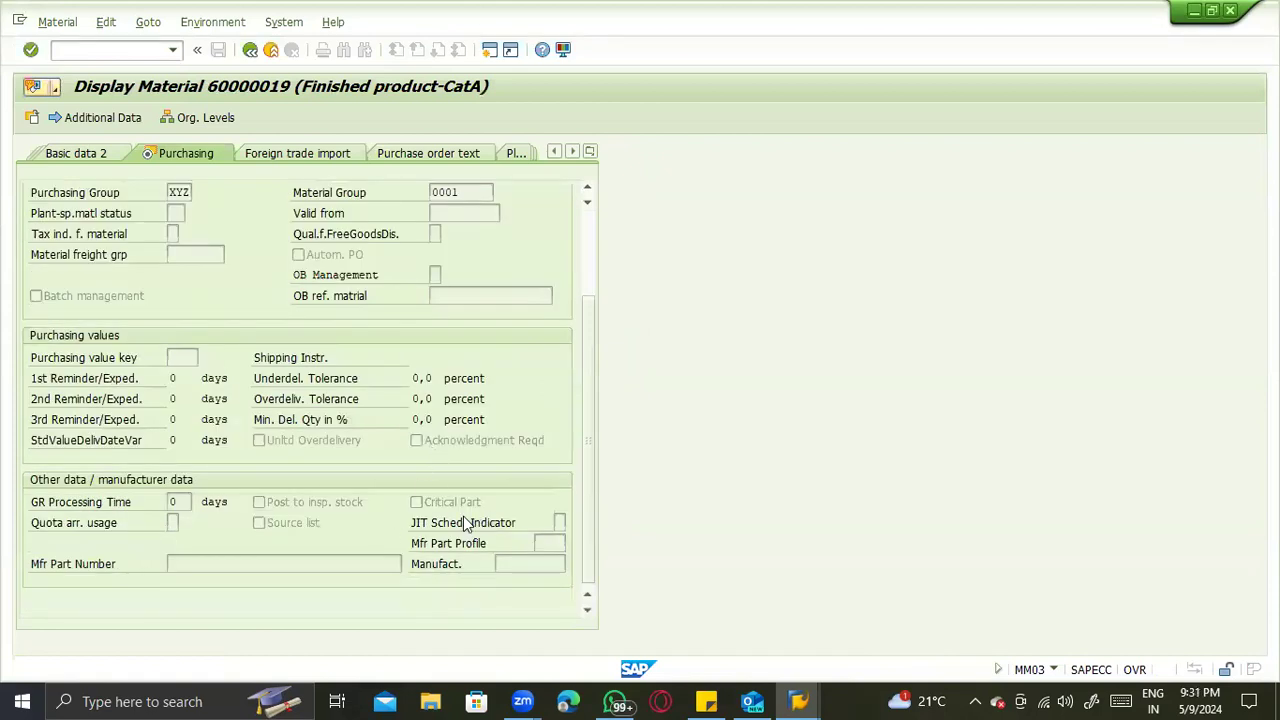
- Check the Quota arr. usage field of ECC material 60000019 against the other data / manufacturer data of S/4HANA material 5001
{"action": "left_click", "coordinate": [172, 522]}
{"action": "left_click", "coordinate": [52, 527]}
{"action": "key", "text": "alt+Tab"}
{"action": "key", "text": "Tab"}
{"action": "key", "text": "Tab"}
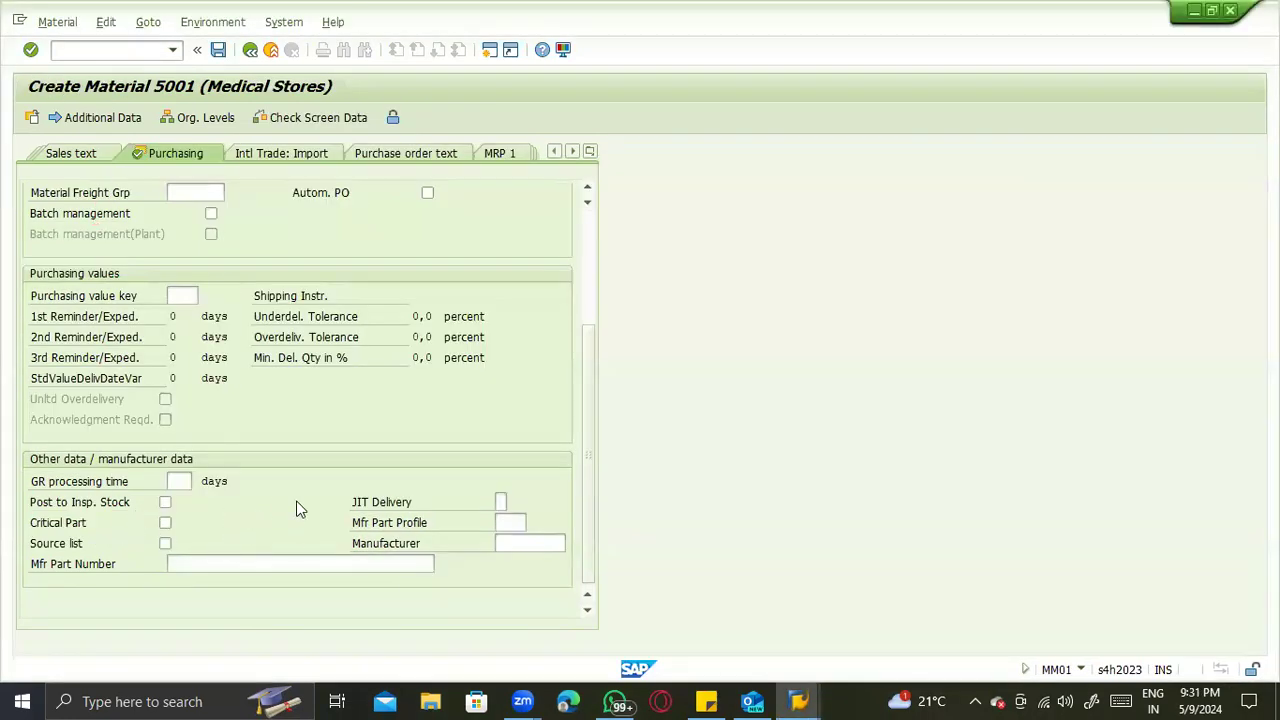
{"action": "key", "text": "alt+Tab"}
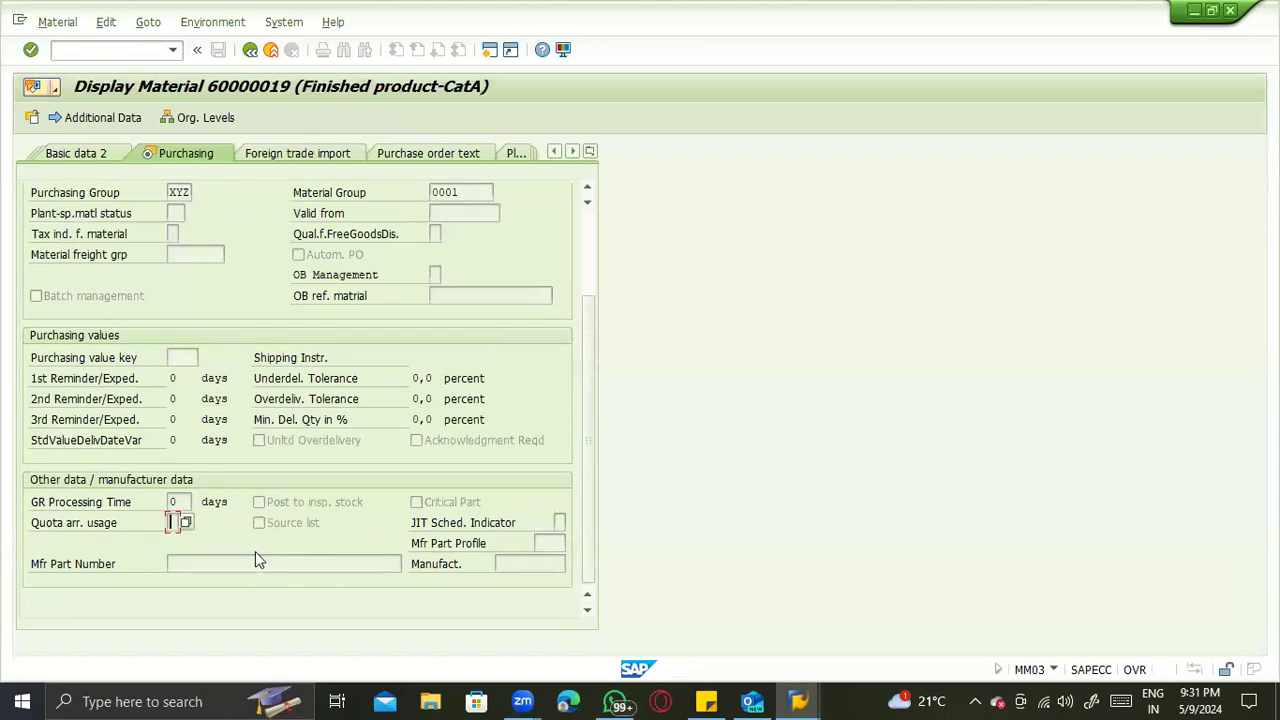
{"action": "key", "text": "alt+Tab"}
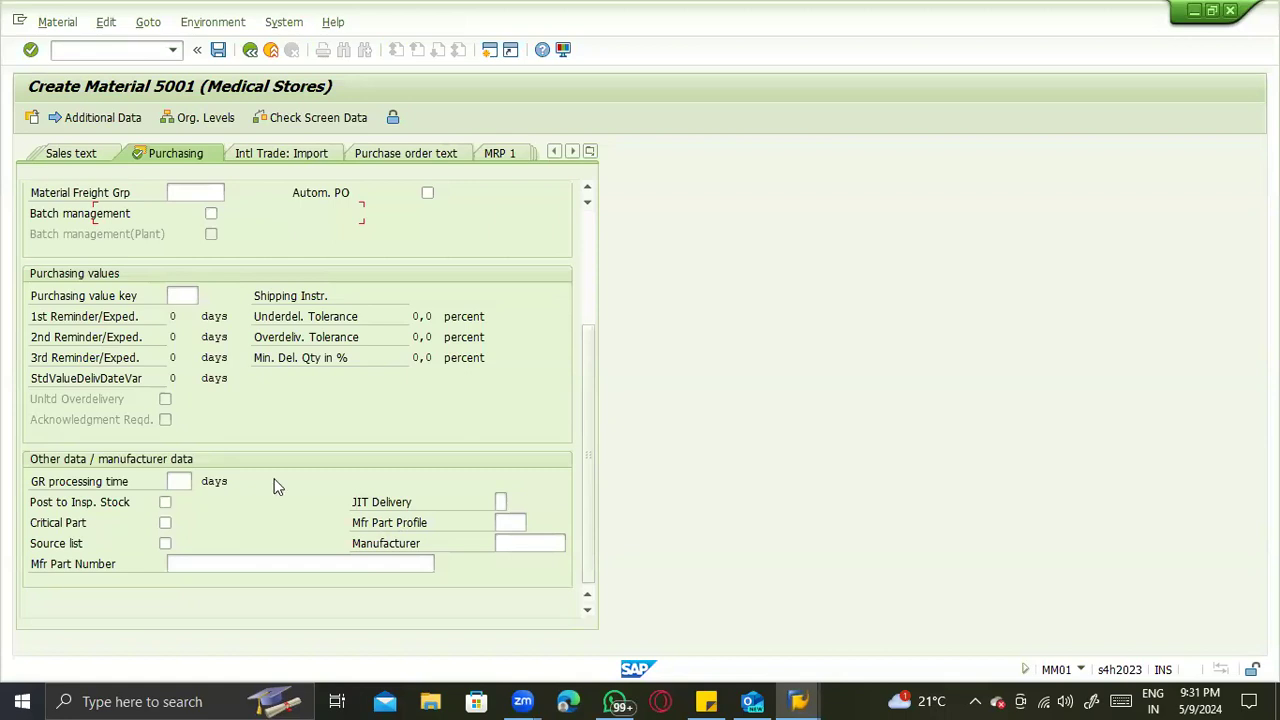
- Compare the purchasing values, overdelivery and acknowledgment options between the ECC and S/4HANA Purchasing views
{"action": "key", "text": "alt+Tab"}
{"action": "key", "text": "alt+Tab"}
{"action": "key", "text": "alt+Tab"}
{"action": "scroll", "coordinate": [199, 439], "scroll_direction": "up", "scroll_amount": 1}
{"action": "key", "text": "alt+Tab"}
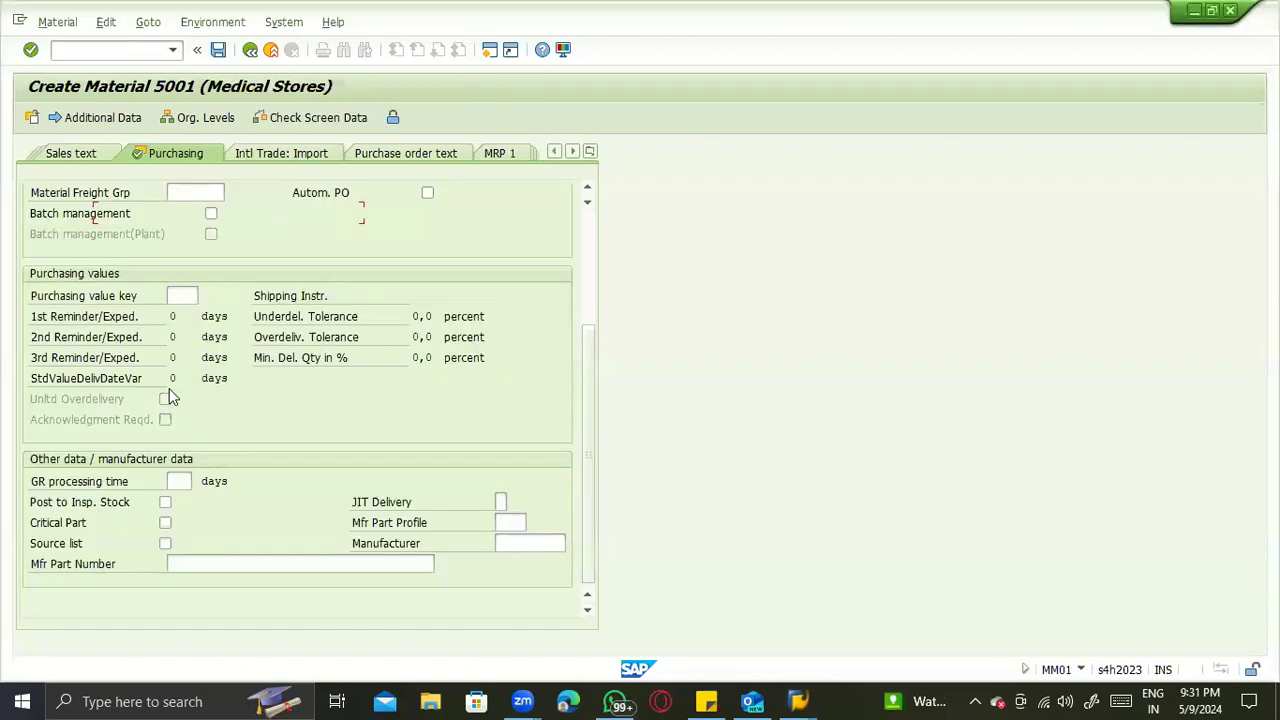
{"action": "key", "text": "alt+Tab"}
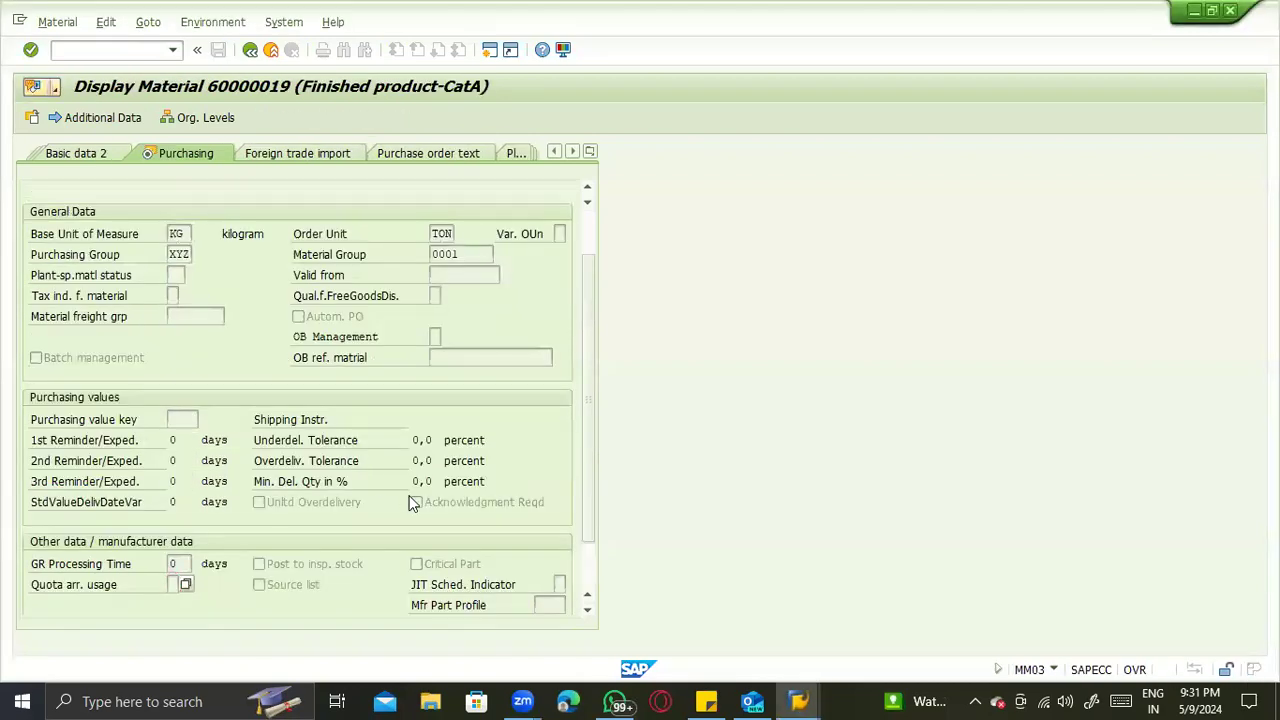
{"action": "key", "text": "alt+Tab"}
{"action": "scroll", "coordinate": [543, 411], "scroll_direction": "up", "scroll_amount": 2}
{"action": "scroll", "coordinate": [293, 393], "scroll_direction": "down", "scroll_amount": 2}
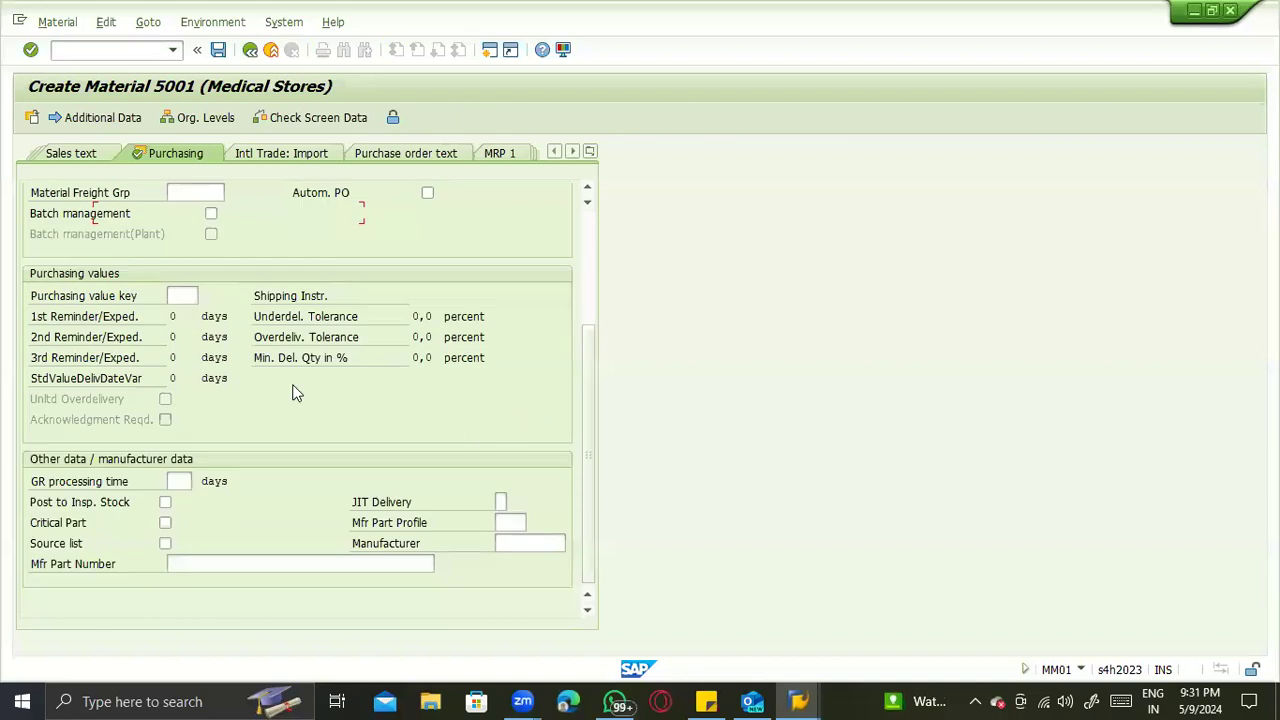
{"action": "key", "text": "alt+Tab"}
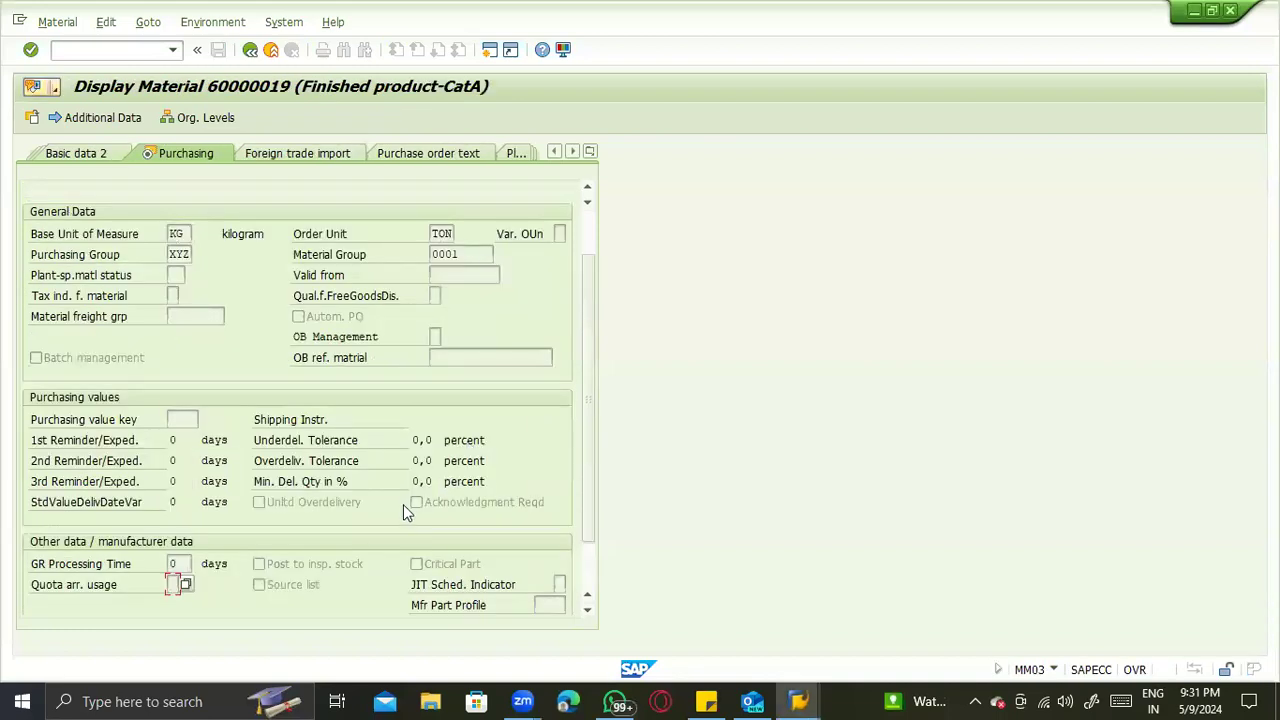
{"action": "key", "text": "alt+Tab"}
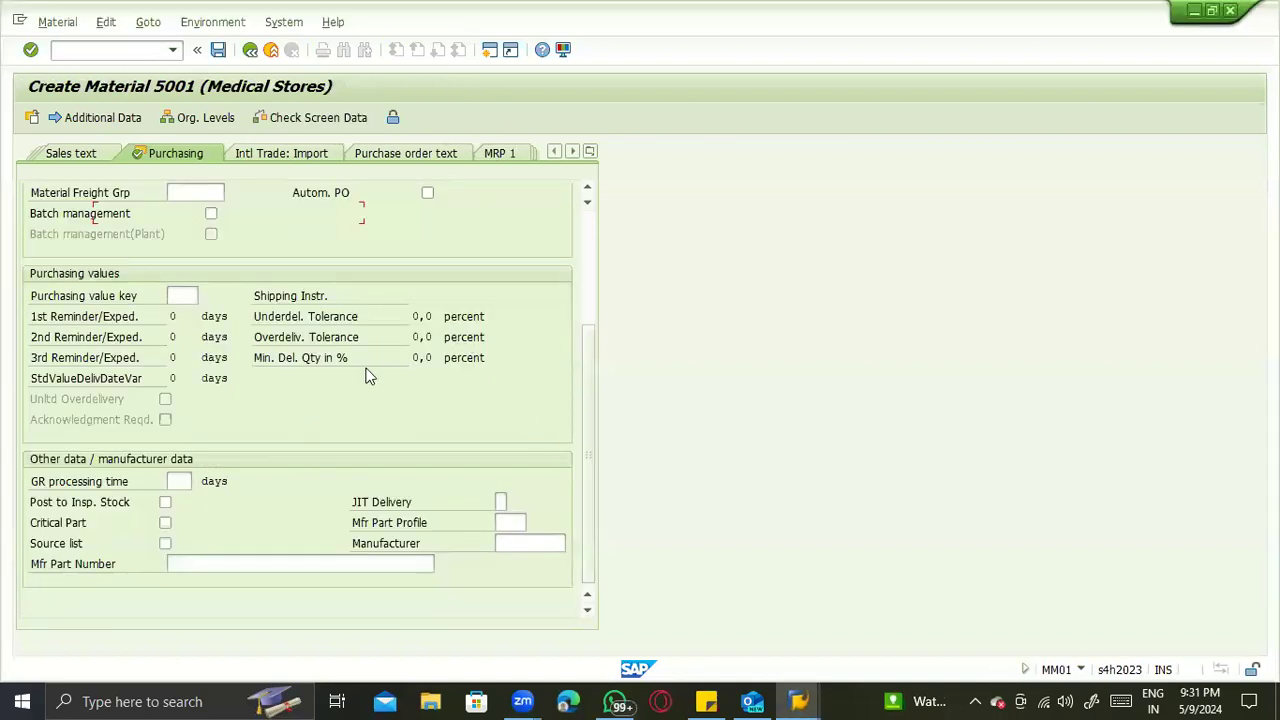
- Compare the General Data fields, including OB Management and OB ref. matrial, between the ECC and S/4HANA Purchasing views
{"action": "scroll", "coordinate": [340, 390], "scroll_direction": "up", "scroll_amount": 5}
{"action": "key", "text": "alt+Tab"}
{"action": "scroll", "coordinate": [276, 443], "scroll_direction": "up", "scroll_amount": 3}
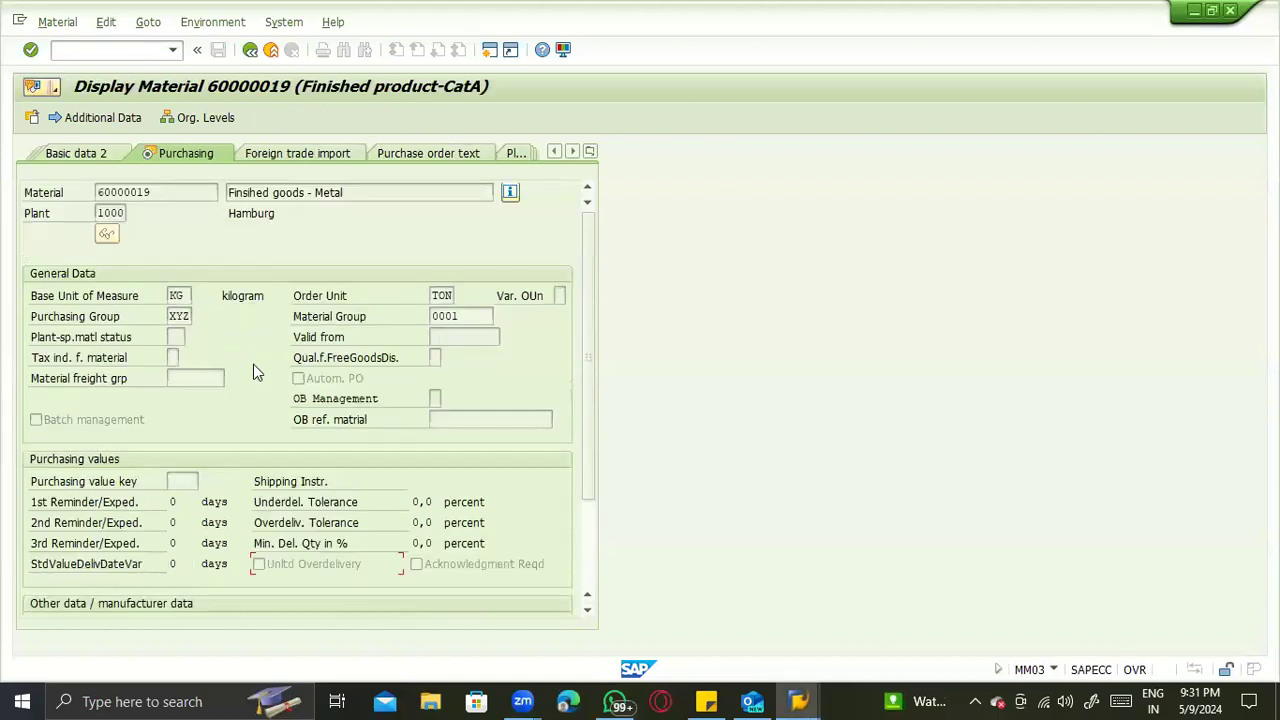
{"action": "key", "text": "alt+Tab"}
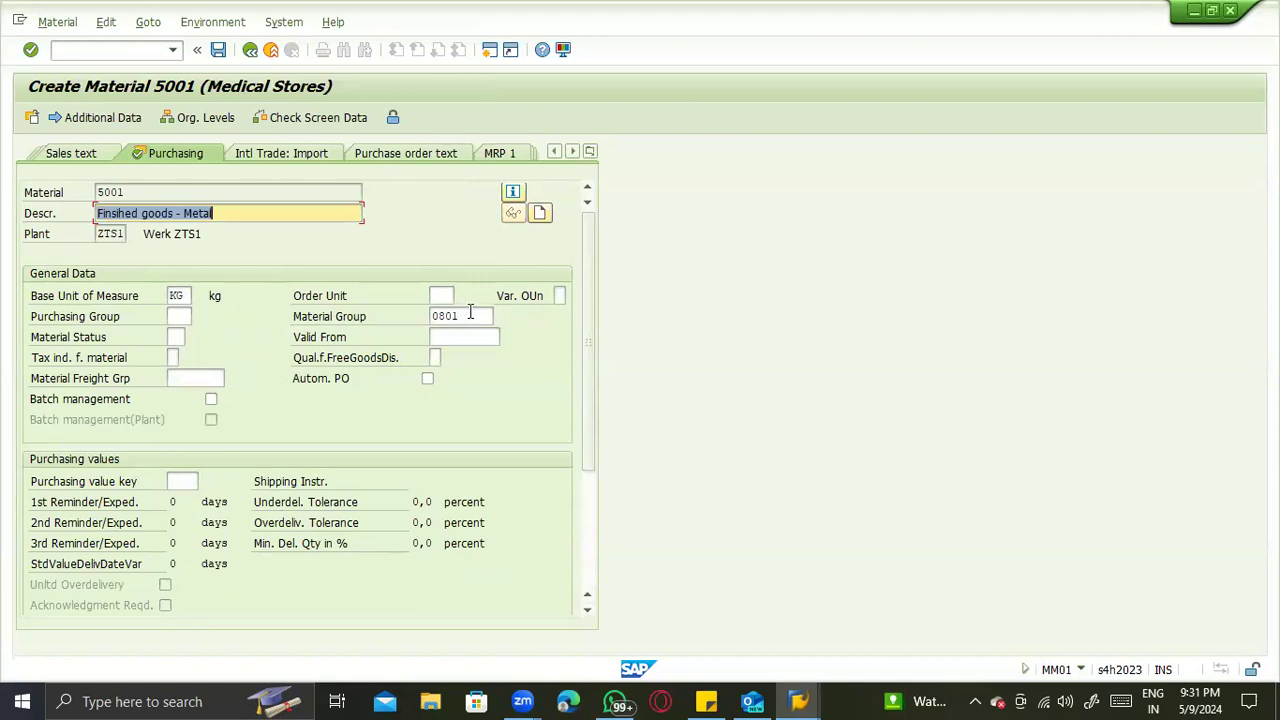
{"action": "key", "text": "alt+Tab"}
{"action": "key", "text": "alt+Tab"}
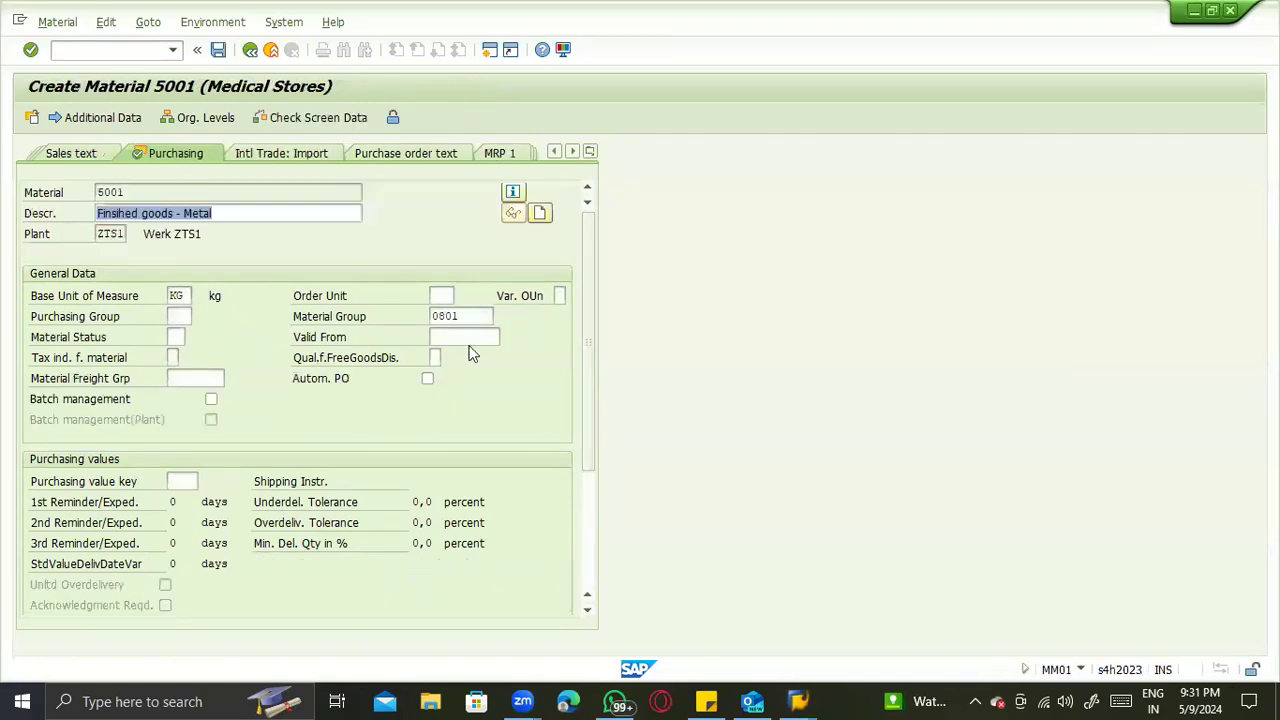
{"action": "key", "text": "alt+Tab"}
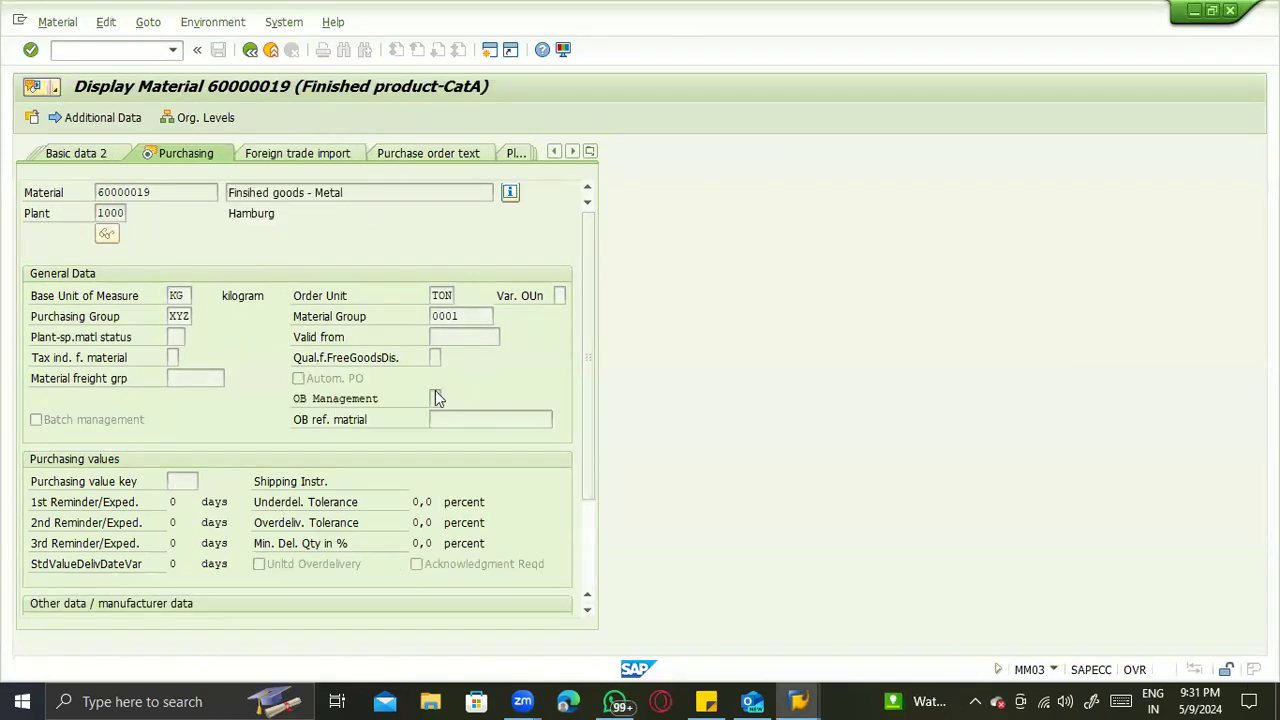
{"action": "key", "text": "alt+Tab"}
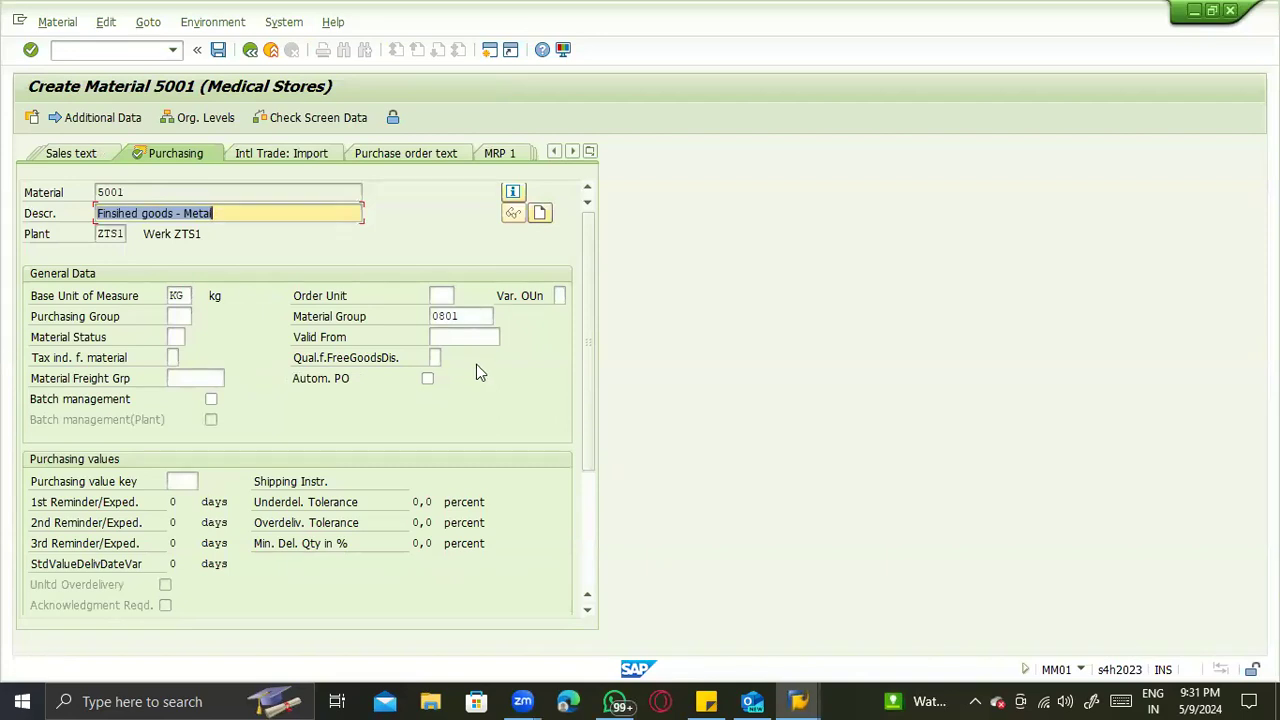
- Assign profit center SAP-DUMMY from controlling area 0001 in the Plant data / stor. 2 view of material 5001
{"action": "key", "text": "Return"}
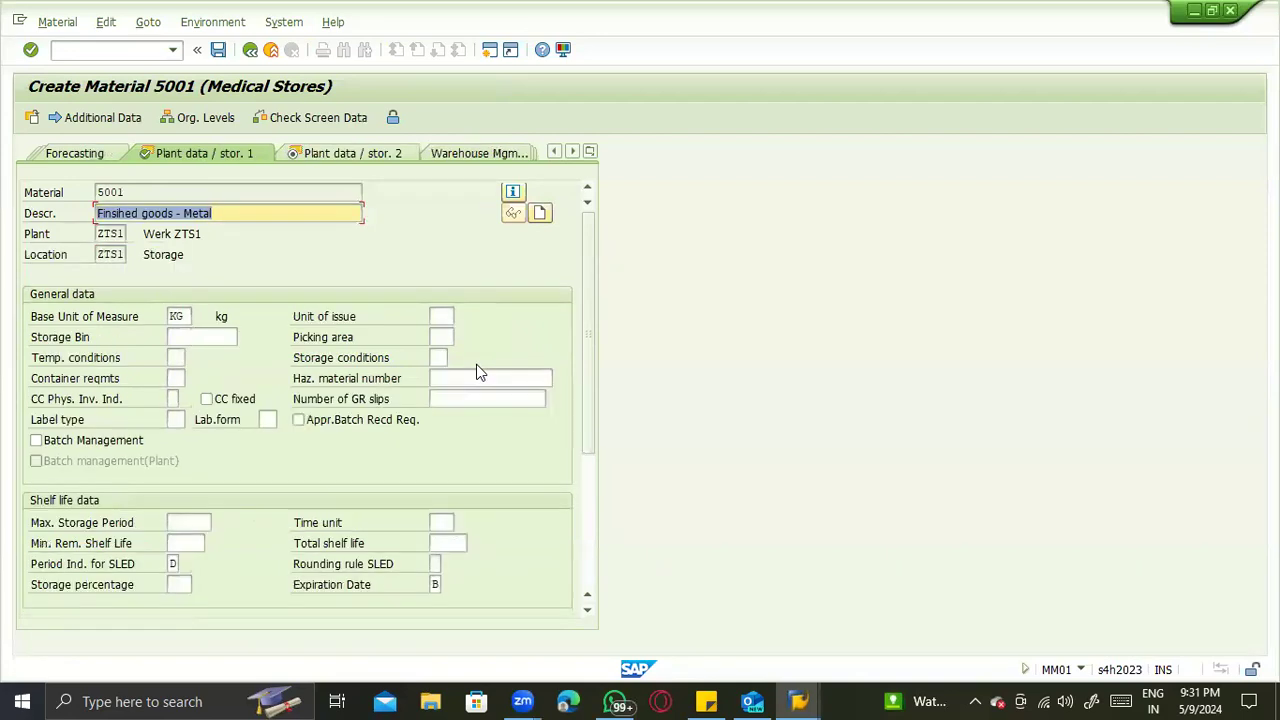
{"action": "key", "text": "Return"}
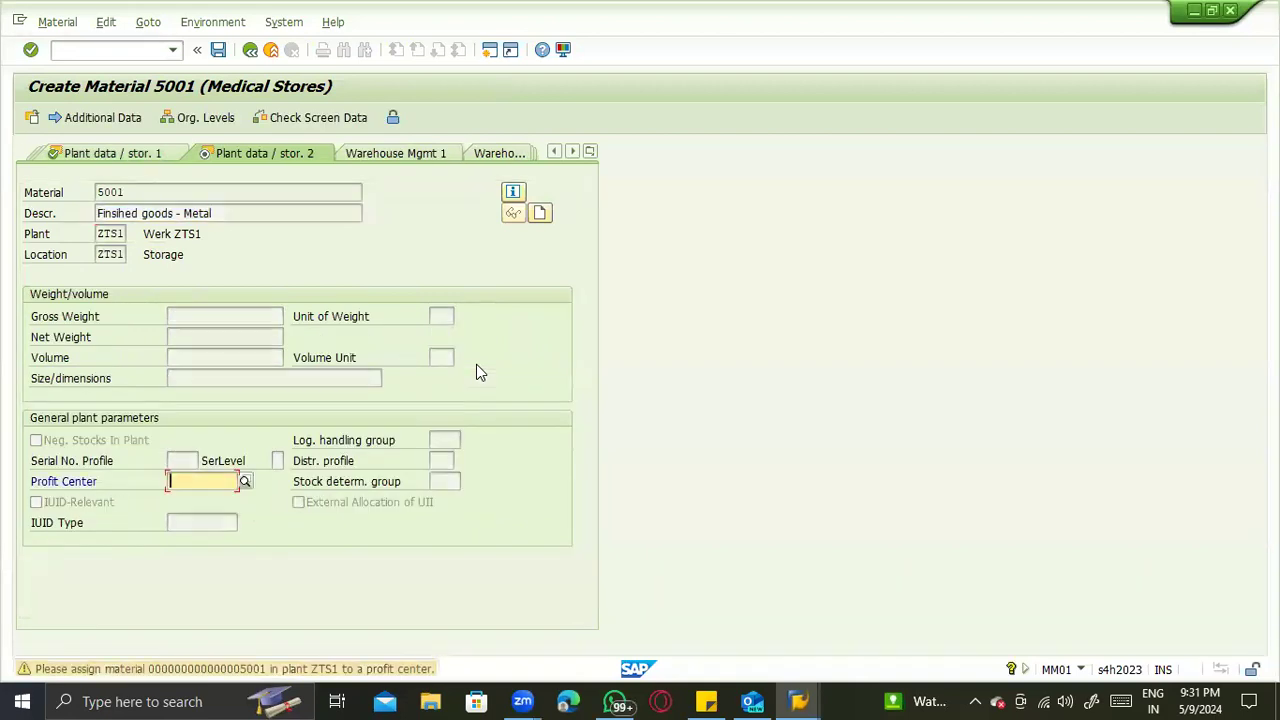
{"action": "left_click", "coordinate": [246, 481]}
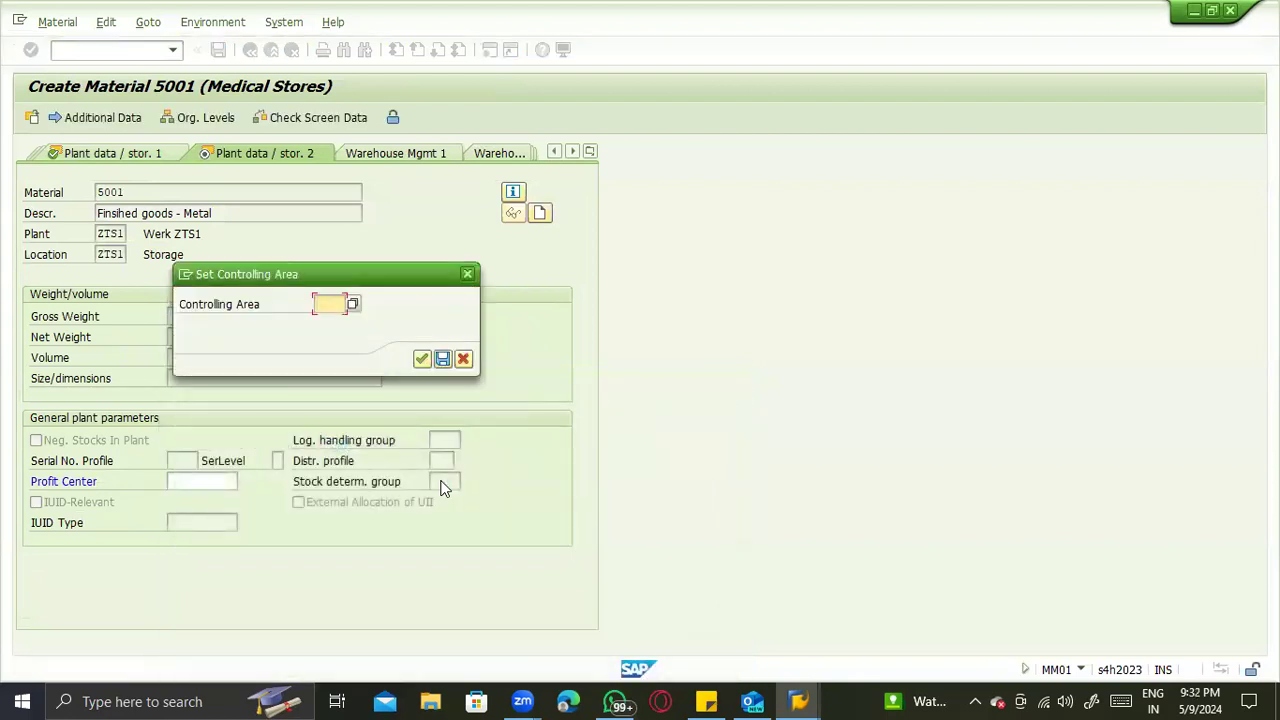
{"action": "left_click", "coordinate": [353, 305]}
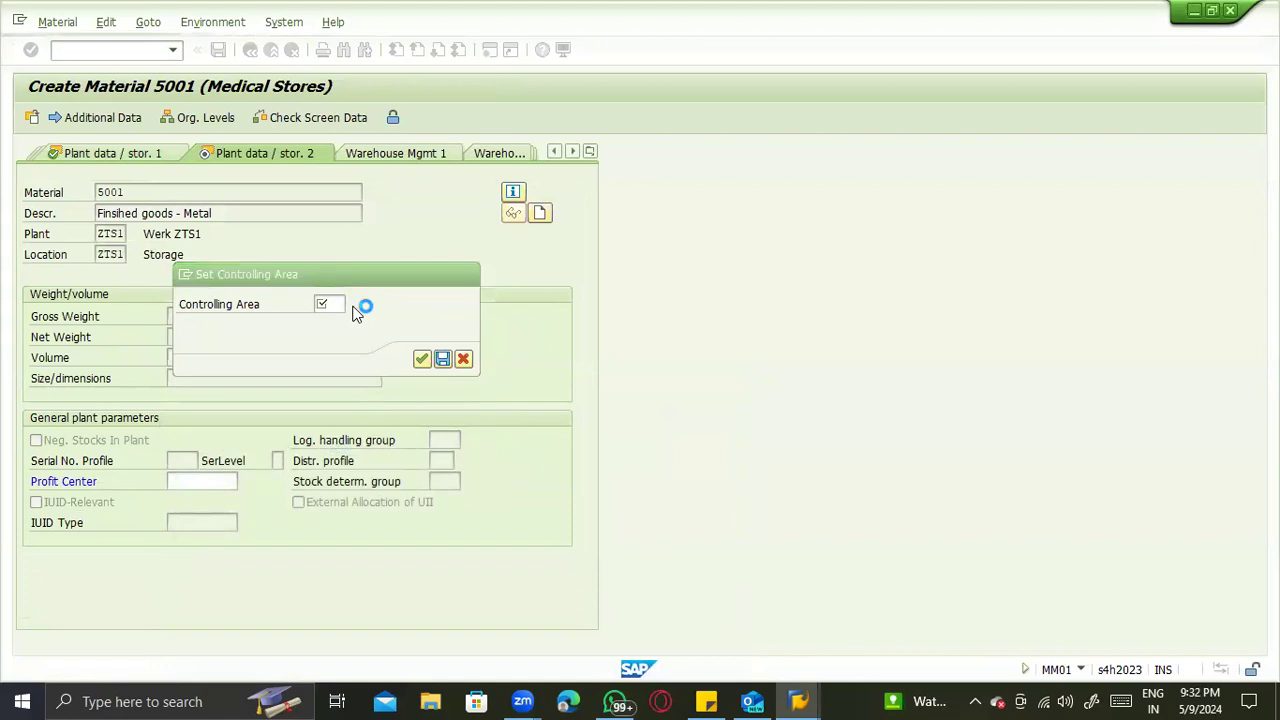
{"action": "key", "text": "Return"}
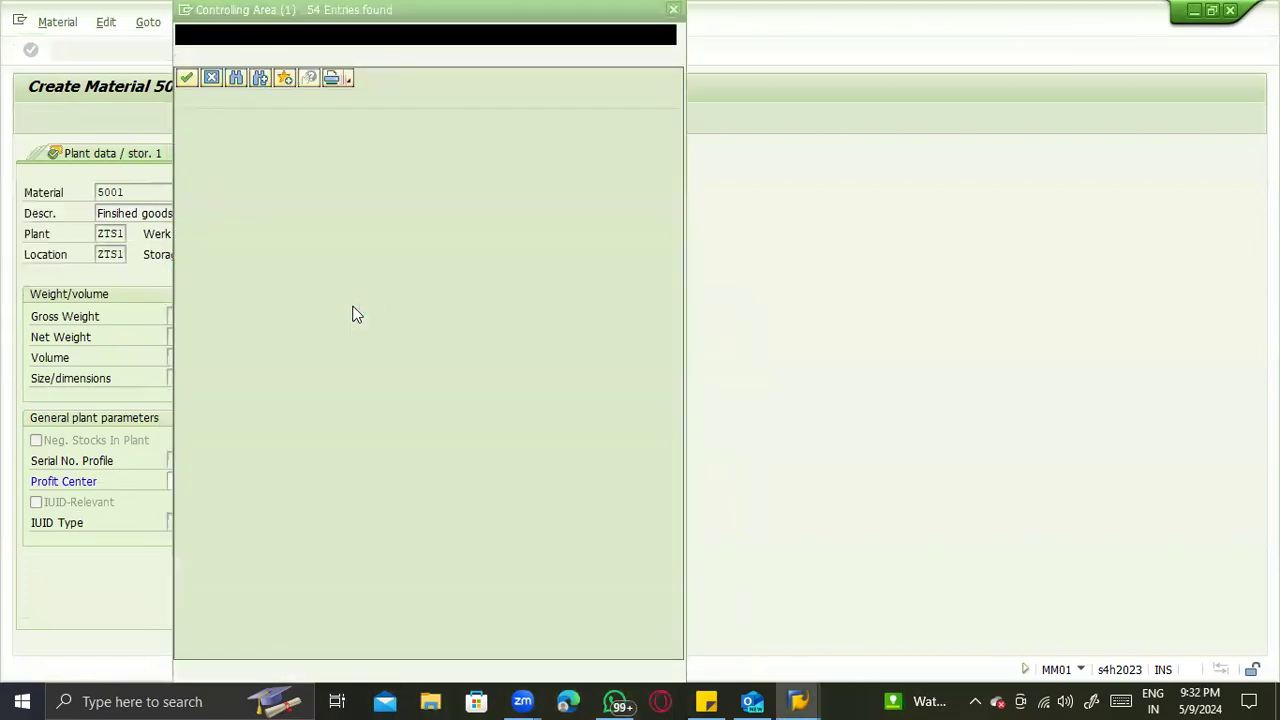
{"action": "key", "text": "Escape"}
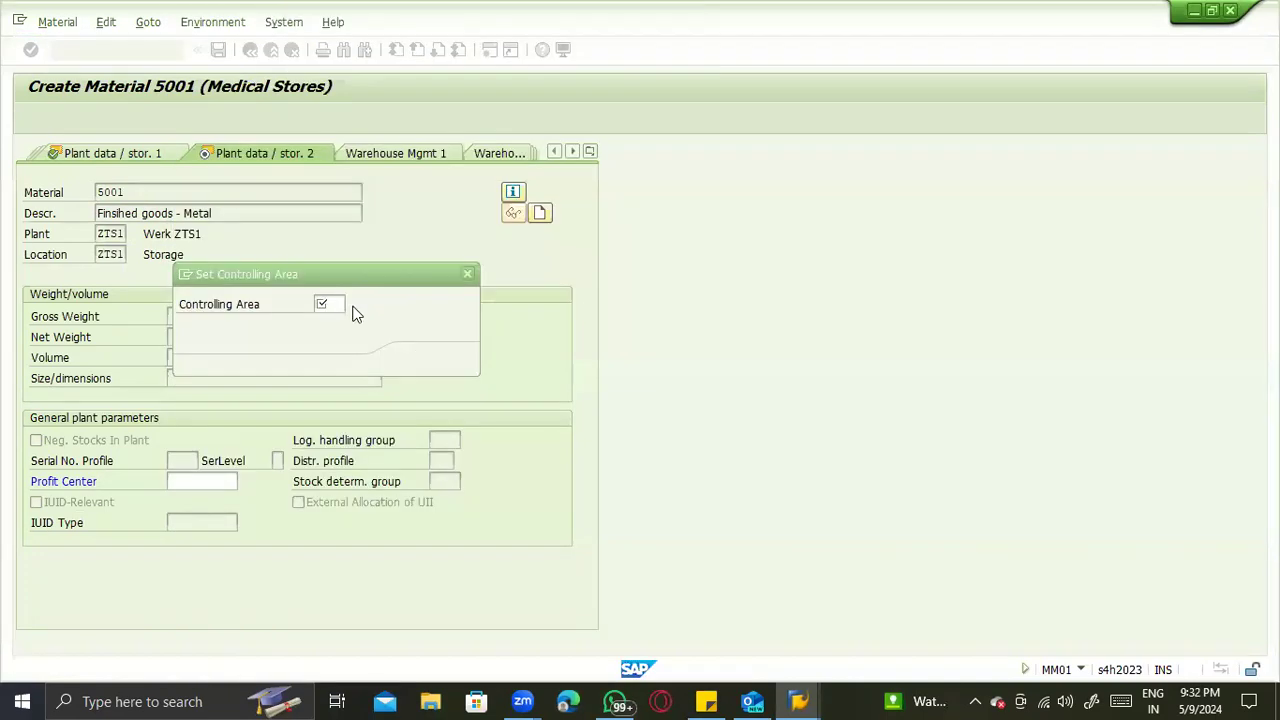
{"action": "type", "text": "0001"}
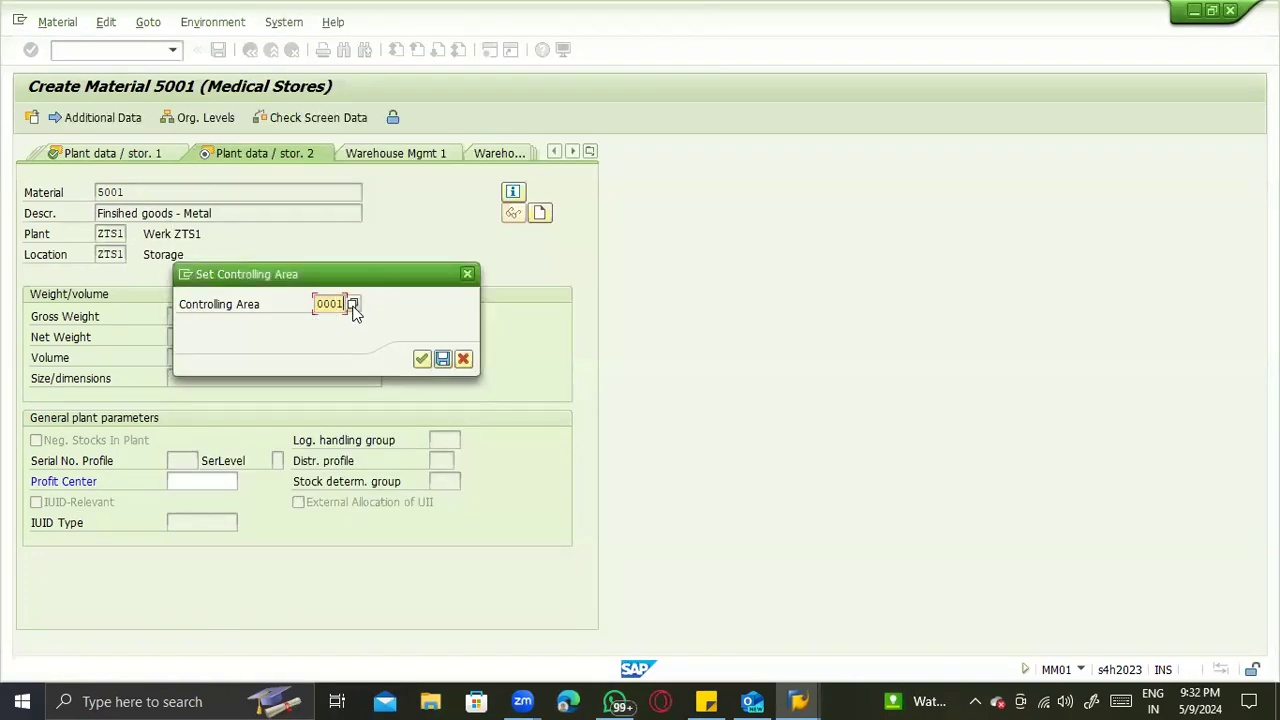
{"action": "key", "text": "Return"}
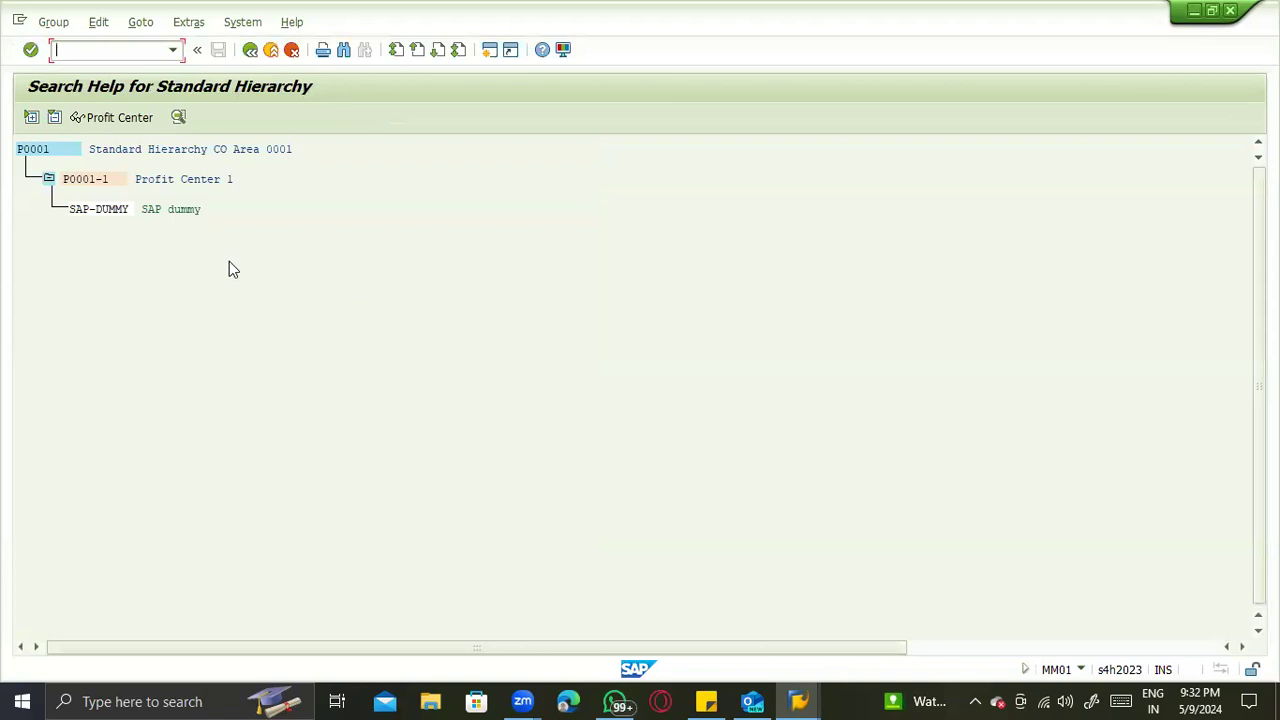
{"action": "double_click", "coordinate": [98, 211]}
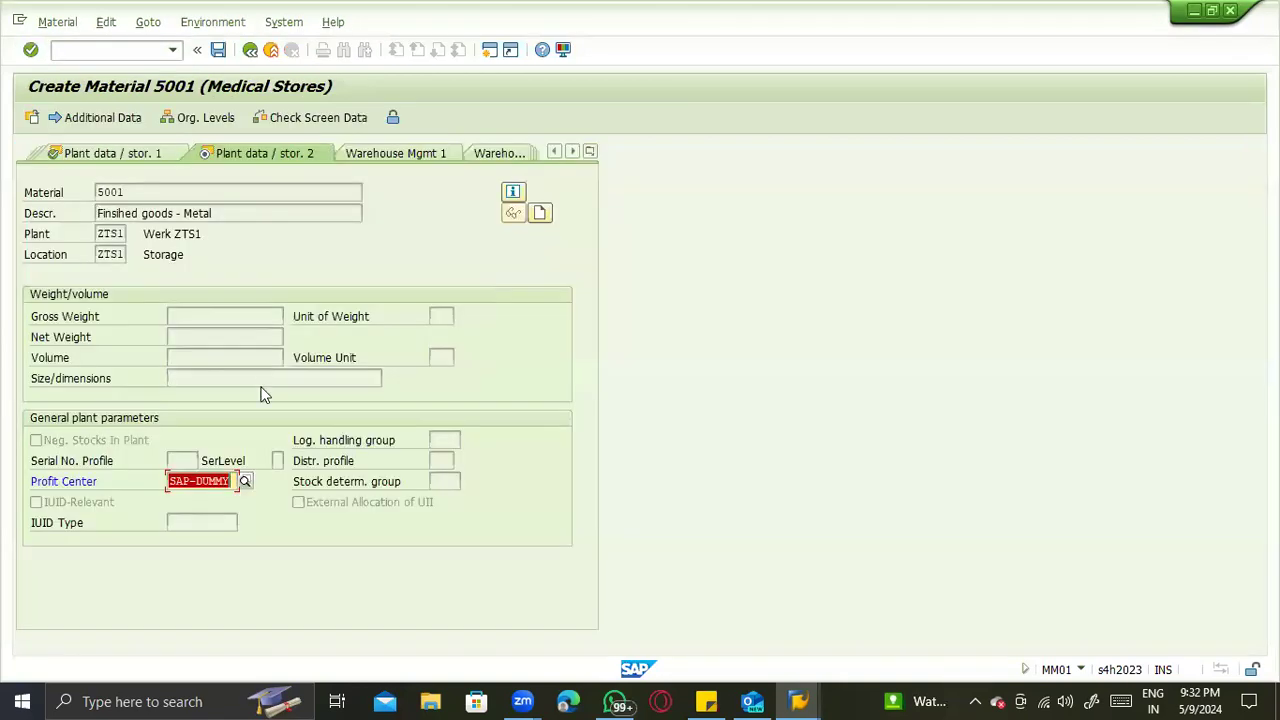
- Proceed to the Accounting 1 view of material 5001 and look up the possible entries for the valuation class
{"action": "key", "text": "Return"}
{"action": "key", "text": "Return"}
{"action": "left_click", "coordinate": [193, 377]}
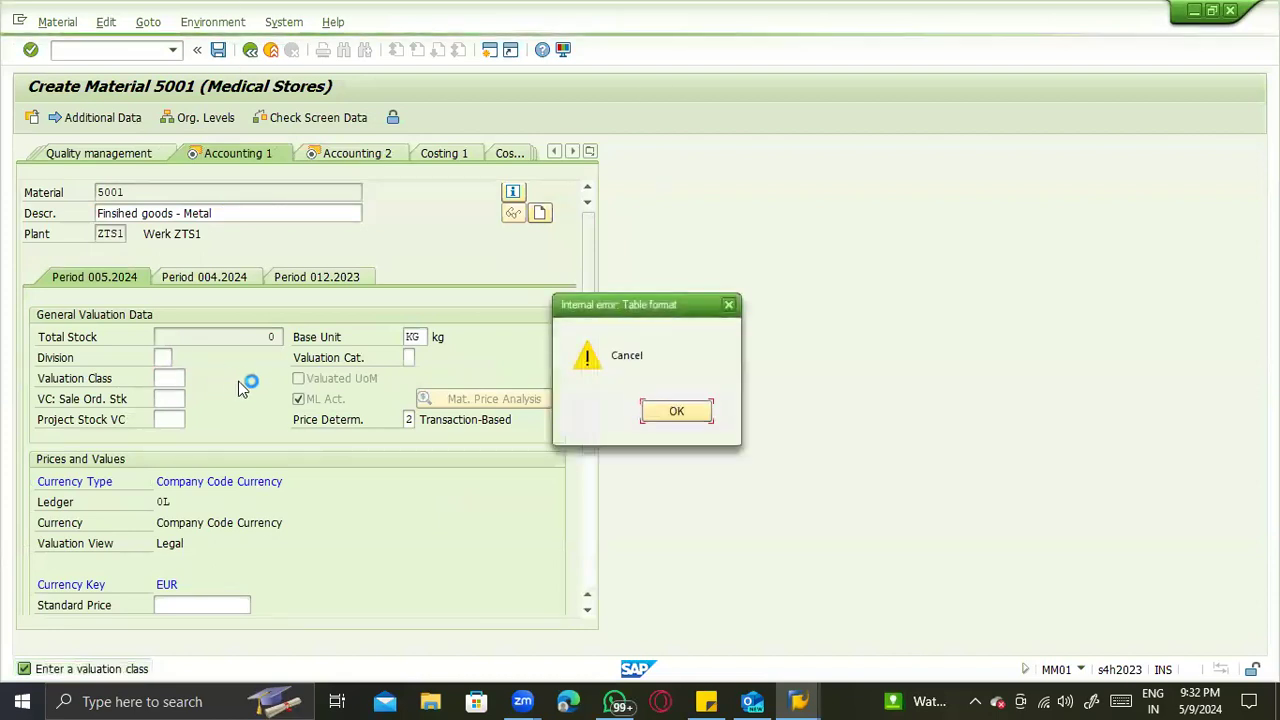
{"action": "left_click", "coordinate": [672, 418]}
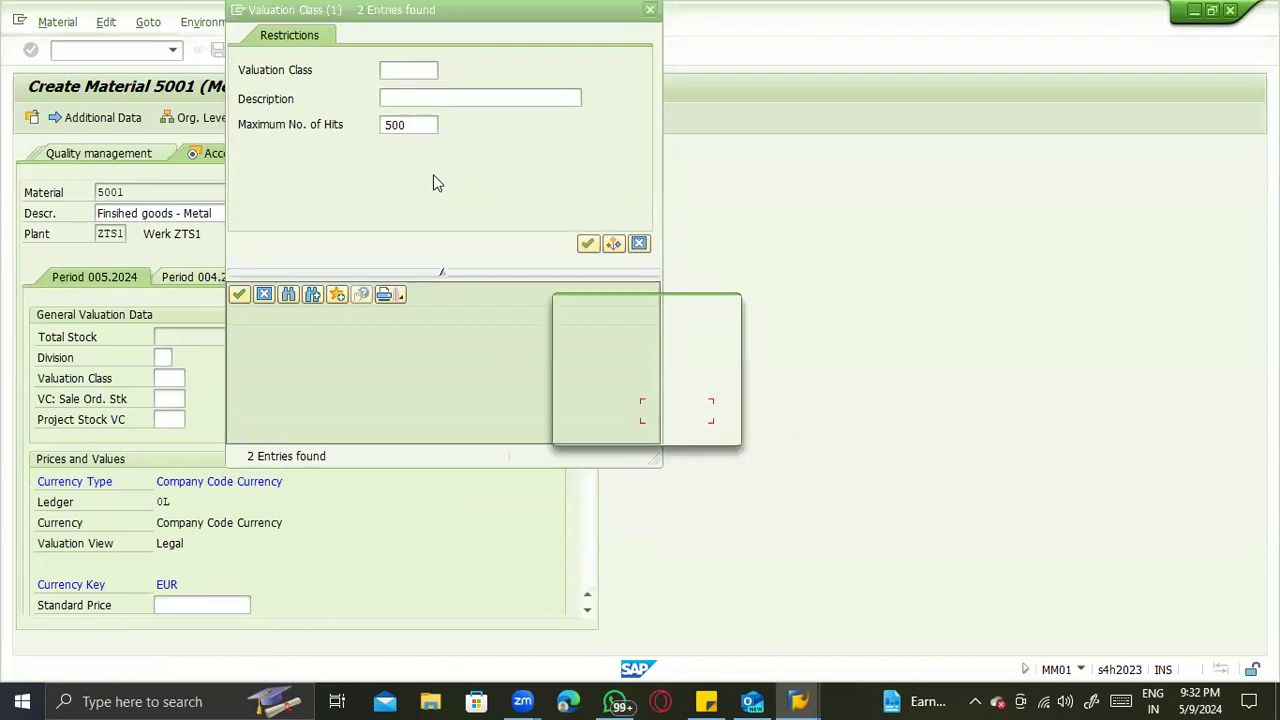
{"action": "left_click", "coordinate": [682, 410]}
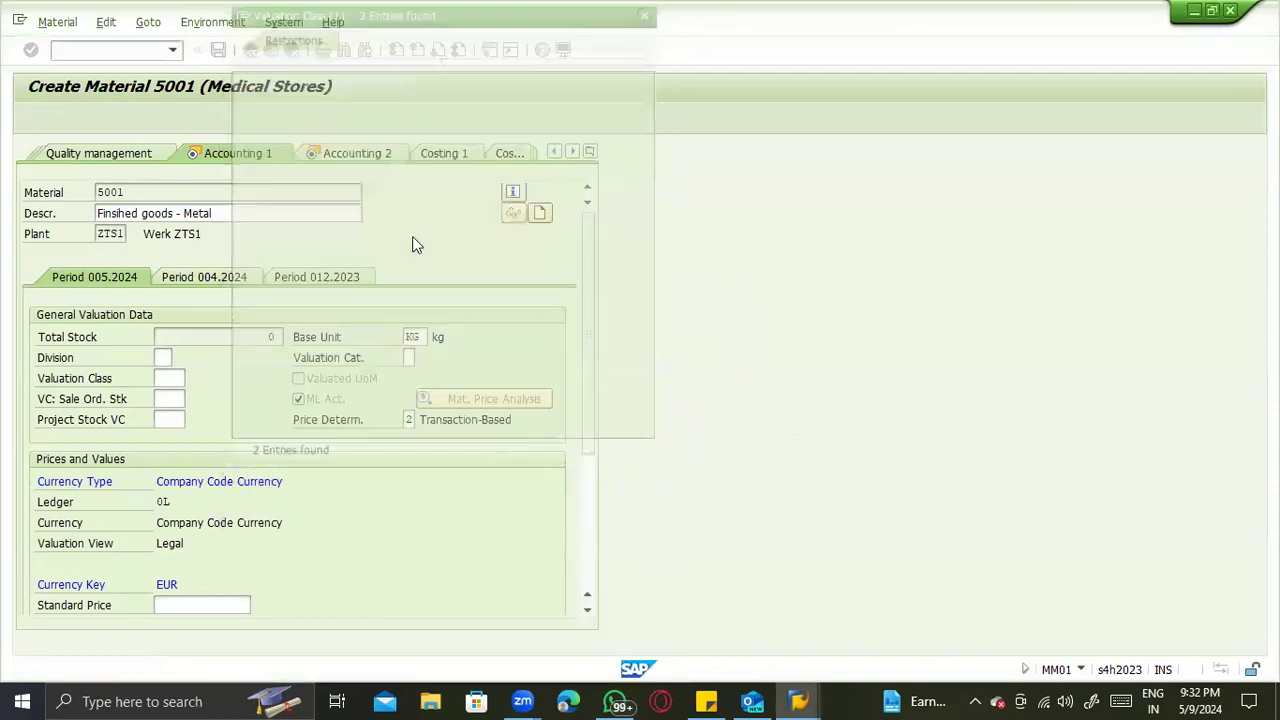
- Open the Define Valuation Classes customizing activity from the Valuation Class field's help, without specifying a project
{"action": "left_click", "coordinate": [170, 377]}
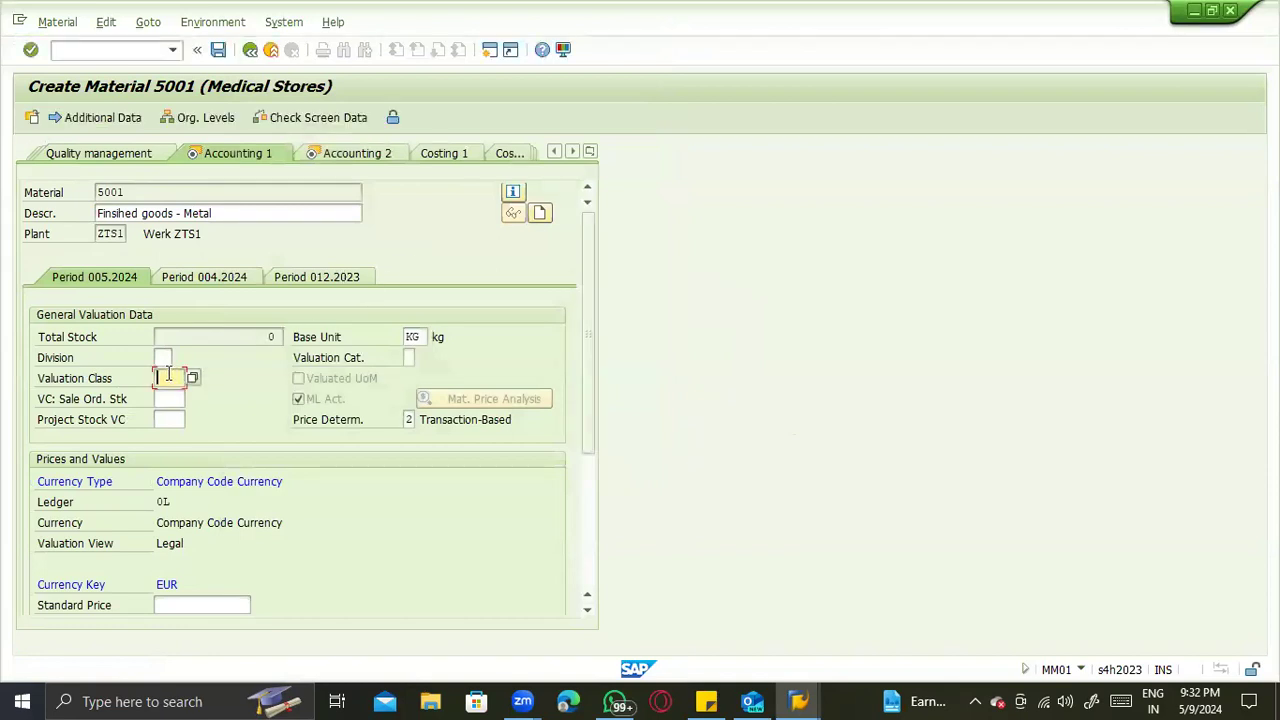
{"action": "key", "text": "F1"}
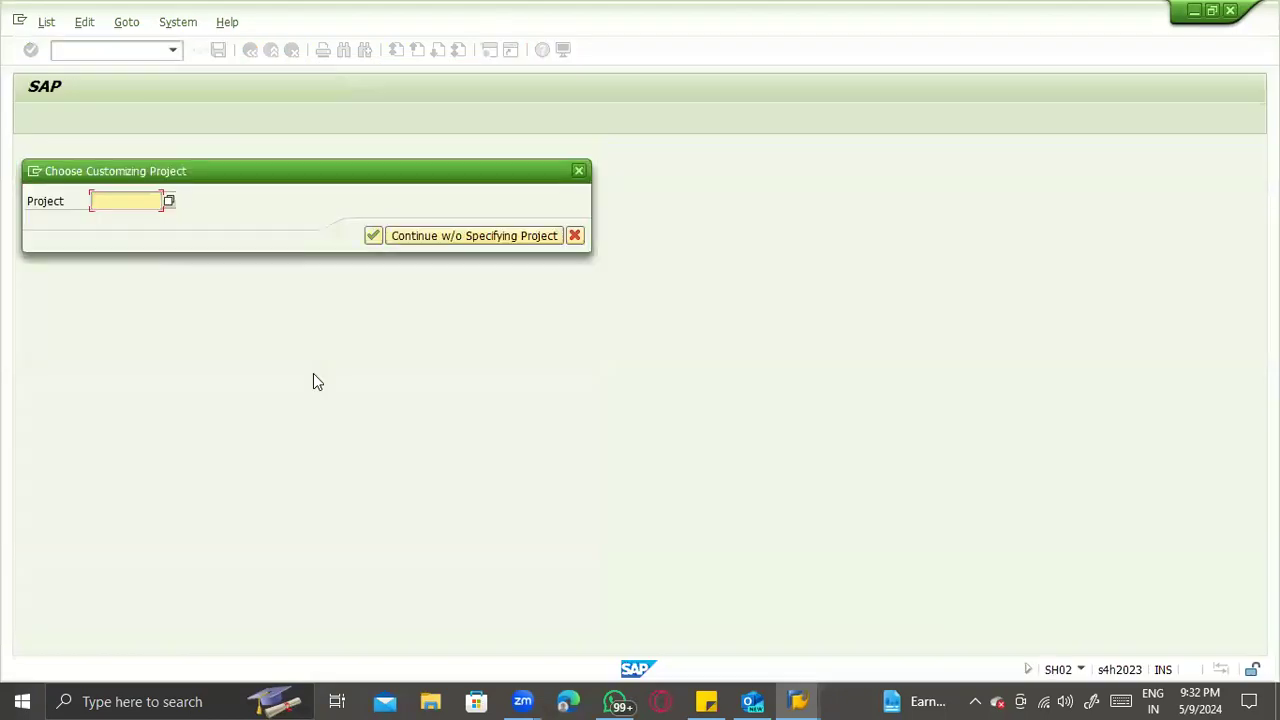
{"action": "left_click", "coordinate": [448, 236]}
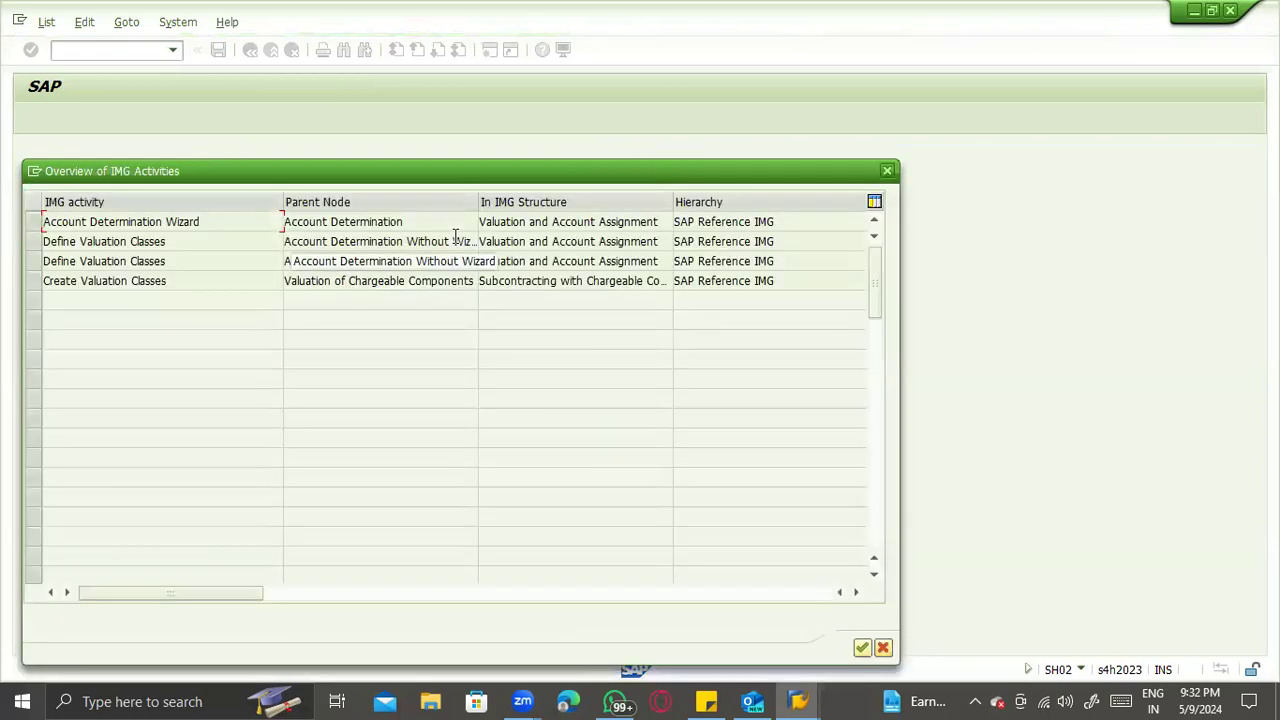
{"action": "double_click", "coordinate": [180, 240]}
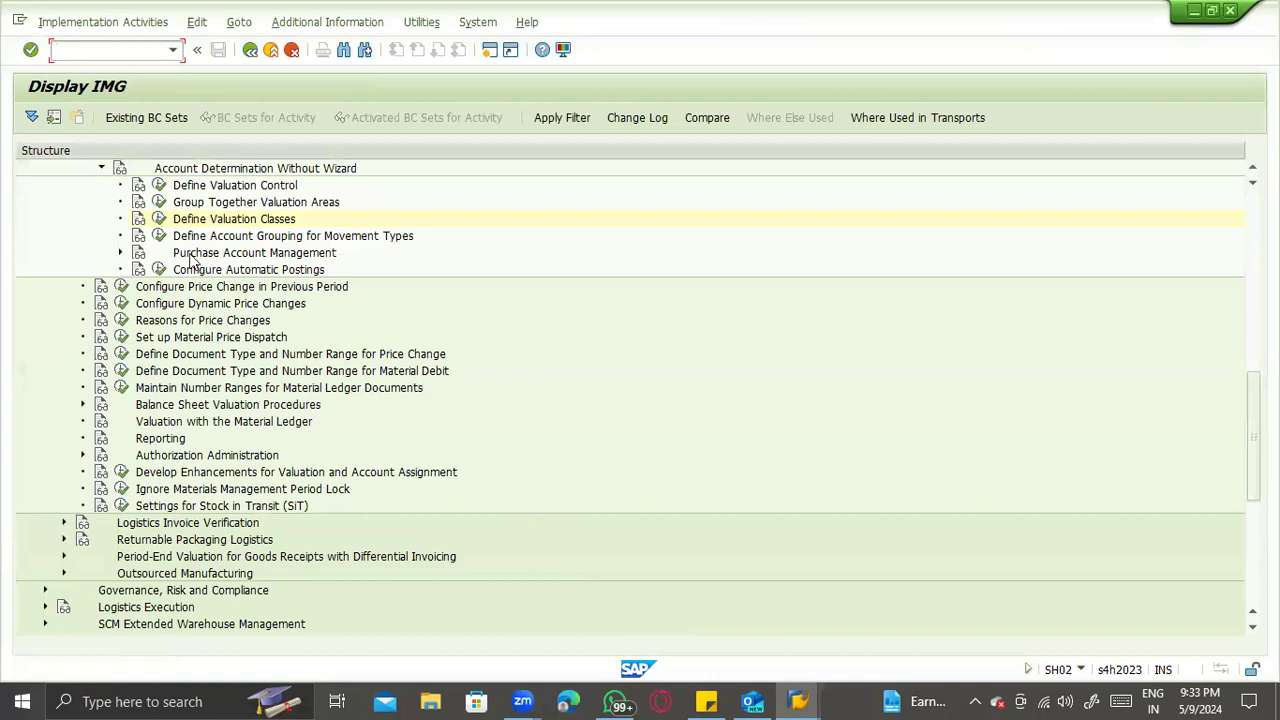
{"action": "left_click", "coordinate": [158, 217]}
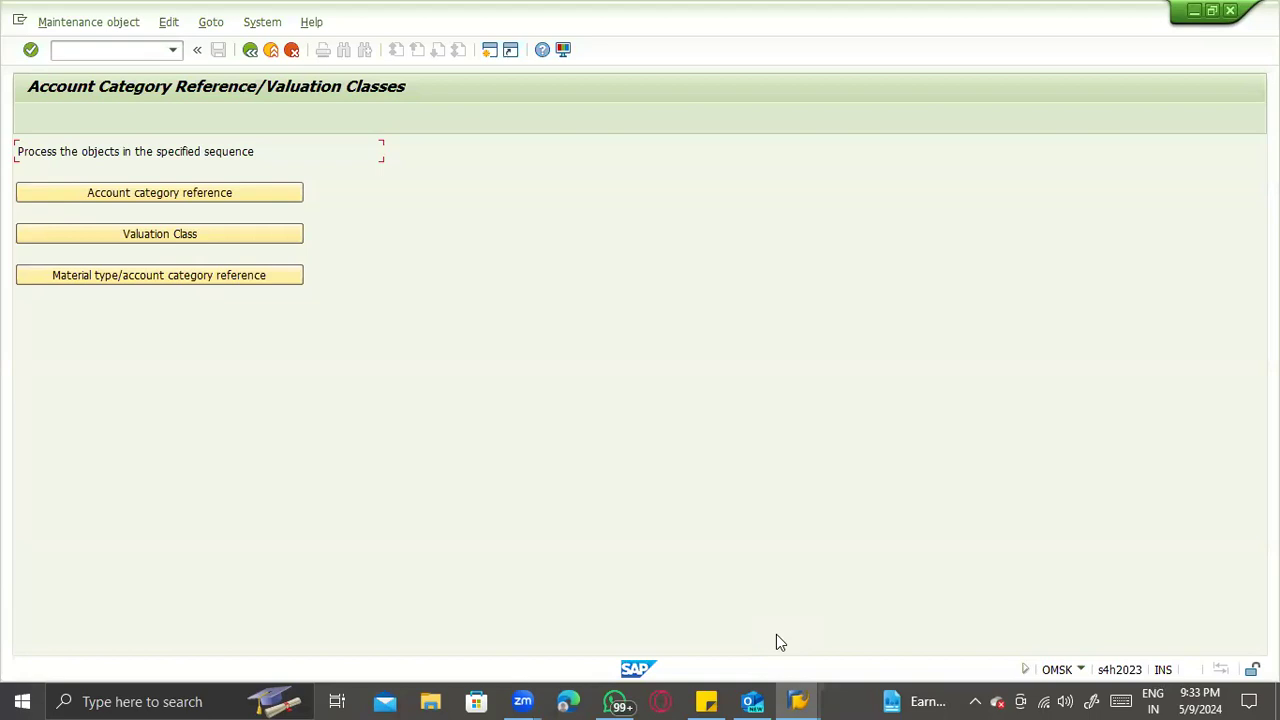
- Locate the Medical Stores material type by ZM in its account category reference assignments and display the account category reference list
{"action": "left_click", "coordinate": [169, 272]}
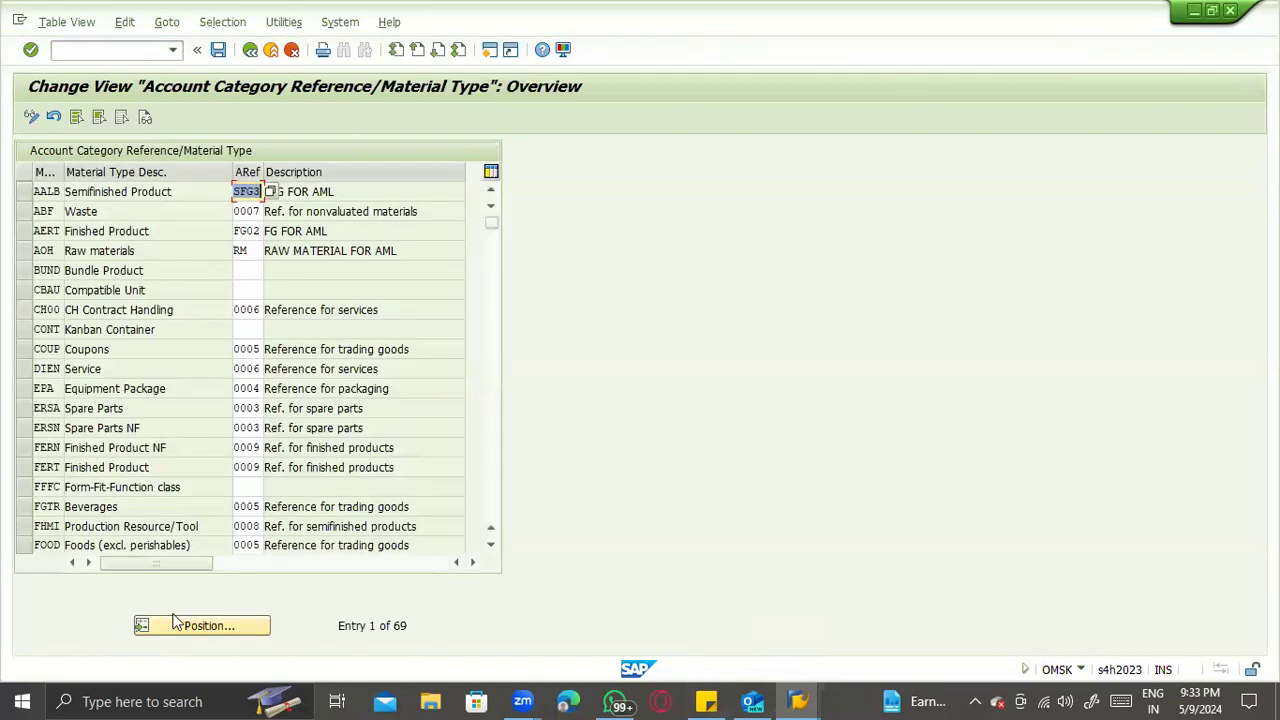
{"action": "left_click", "coordinate": [180, 619]}
{"action": "type", "text": "ZM"}
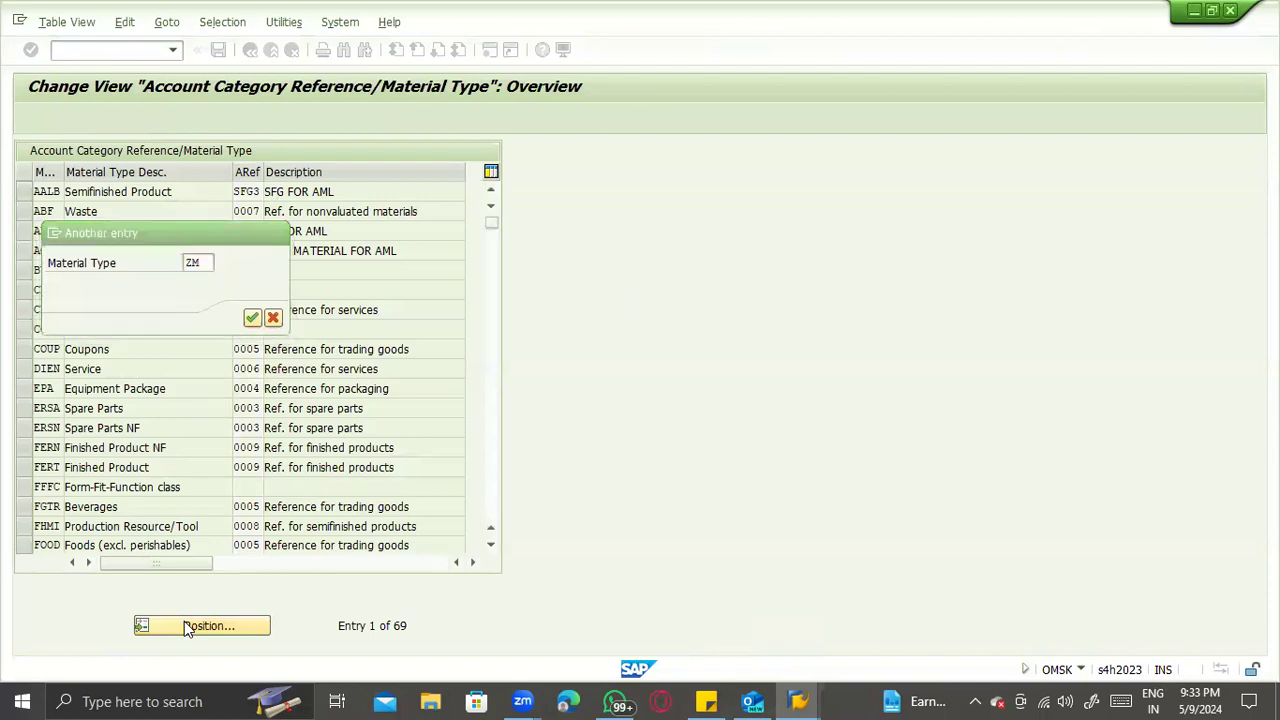
{"action": "key", "text": "Return"}
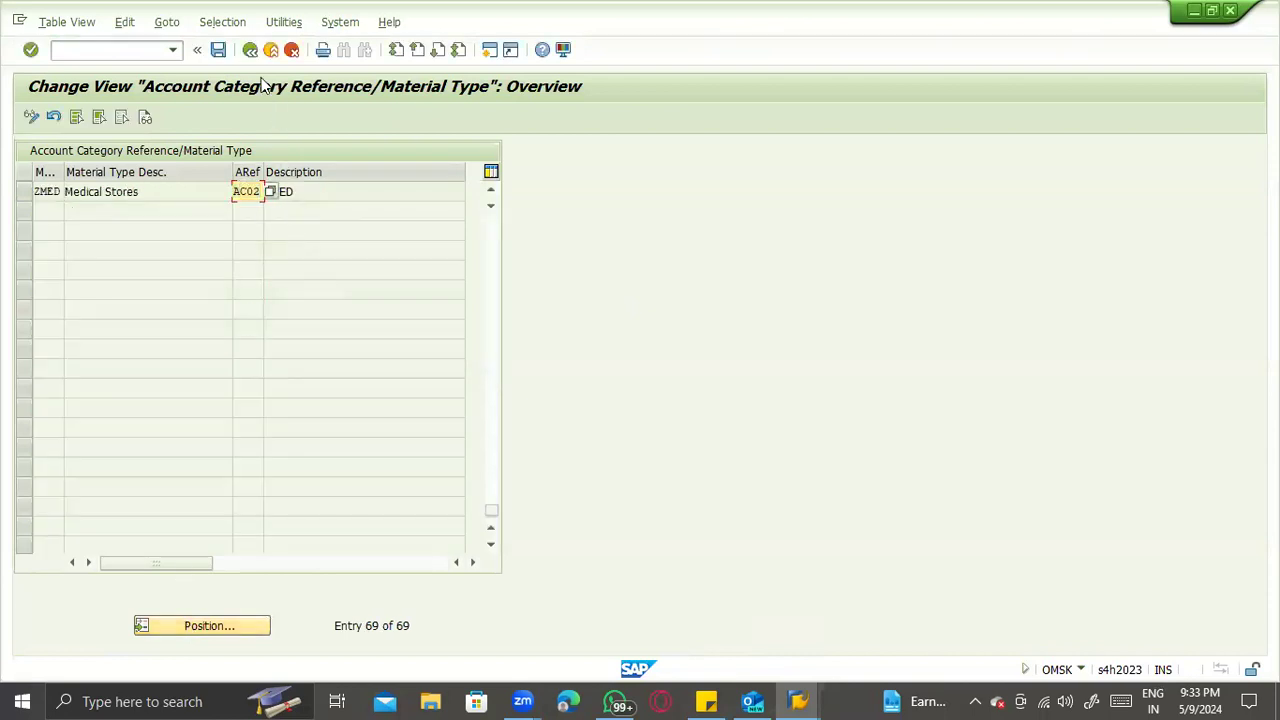
{"action": "key", "text": "F3"}
{"action": "left_click", "coordinate": [149, 203]}
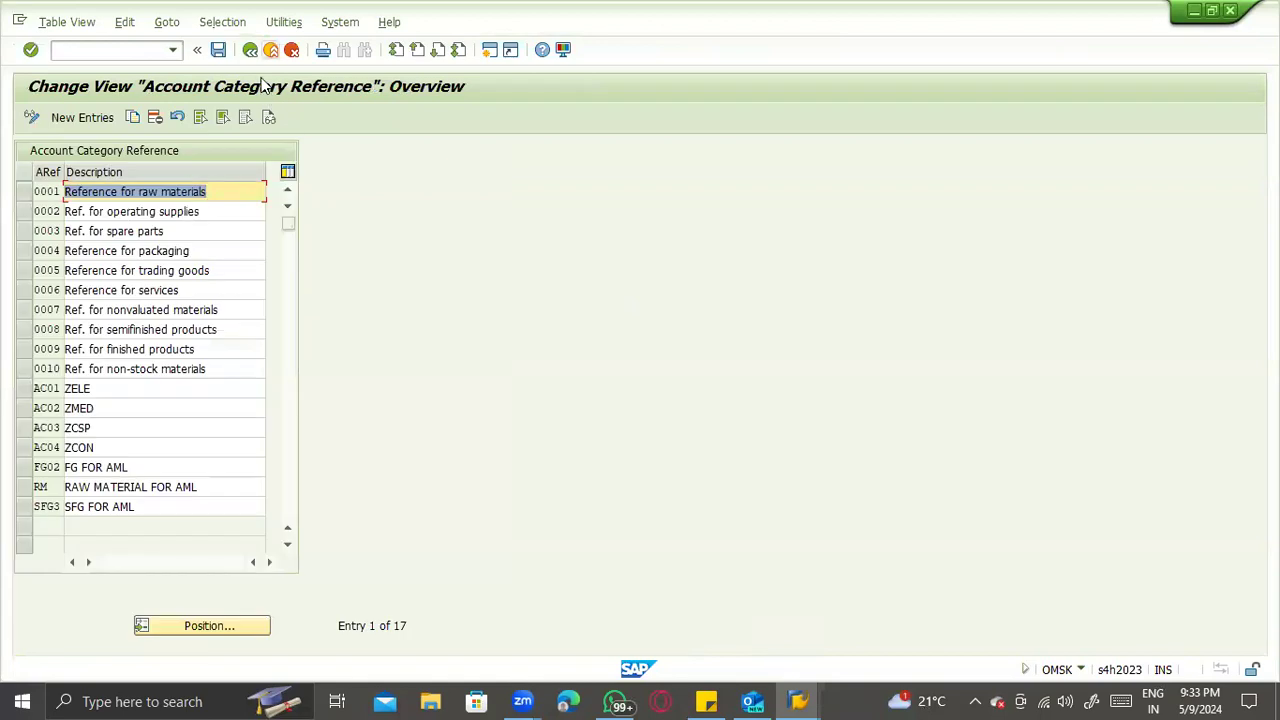
- Look through the valuation classes for those assigned to account category reference AC02 (ZMED)
{"action": "key", "text": "F3"}
{"action": "left_click", "coordinate": [150, 234]}
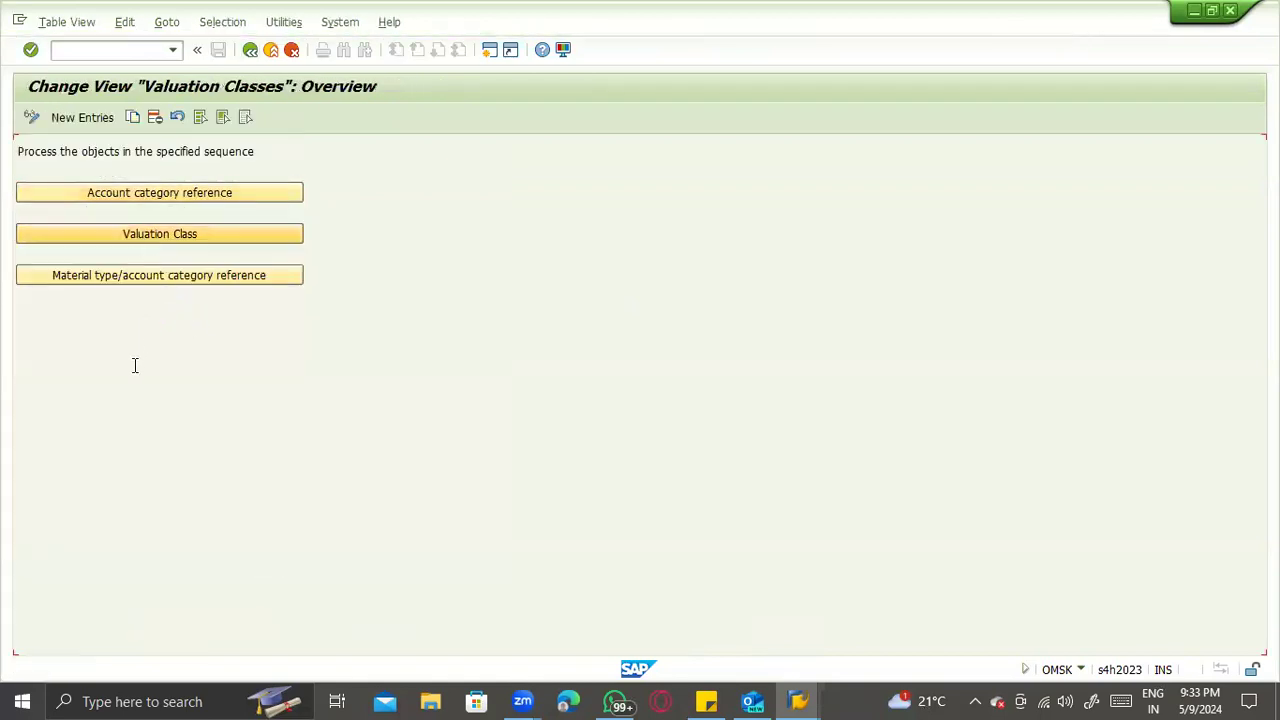
{"action": "left_click", "coordinate": [190, 627]}
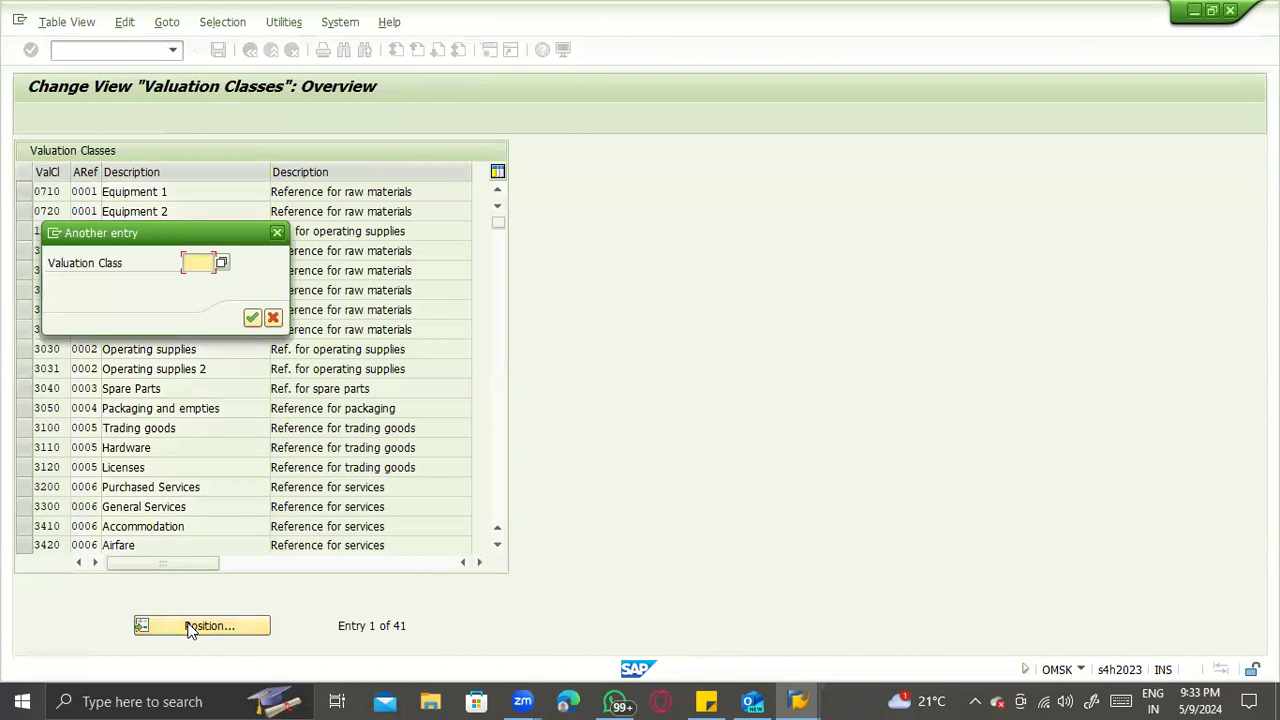
{"action": "key", "text": "Return"}
{"action": "scroll", "coordinate": [191, 463], "scroll_direction": "down", "scroll_amount": 9}
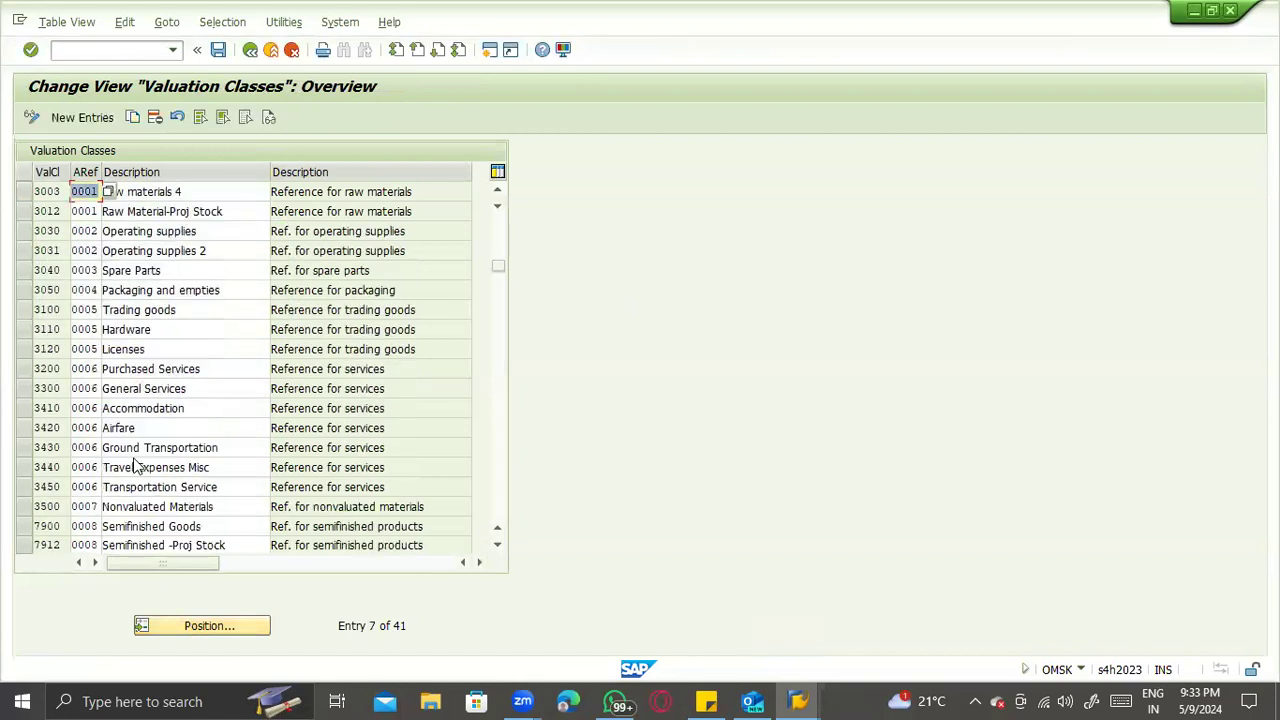
{"action": "scroll", "coordinate": [136, 460], "scroll_direction": "down", "scroll_amount": 2}
{"action": "scroll", "coordinate": [128, 400], "scroll_direction": "up", "scroll_amount": 1}
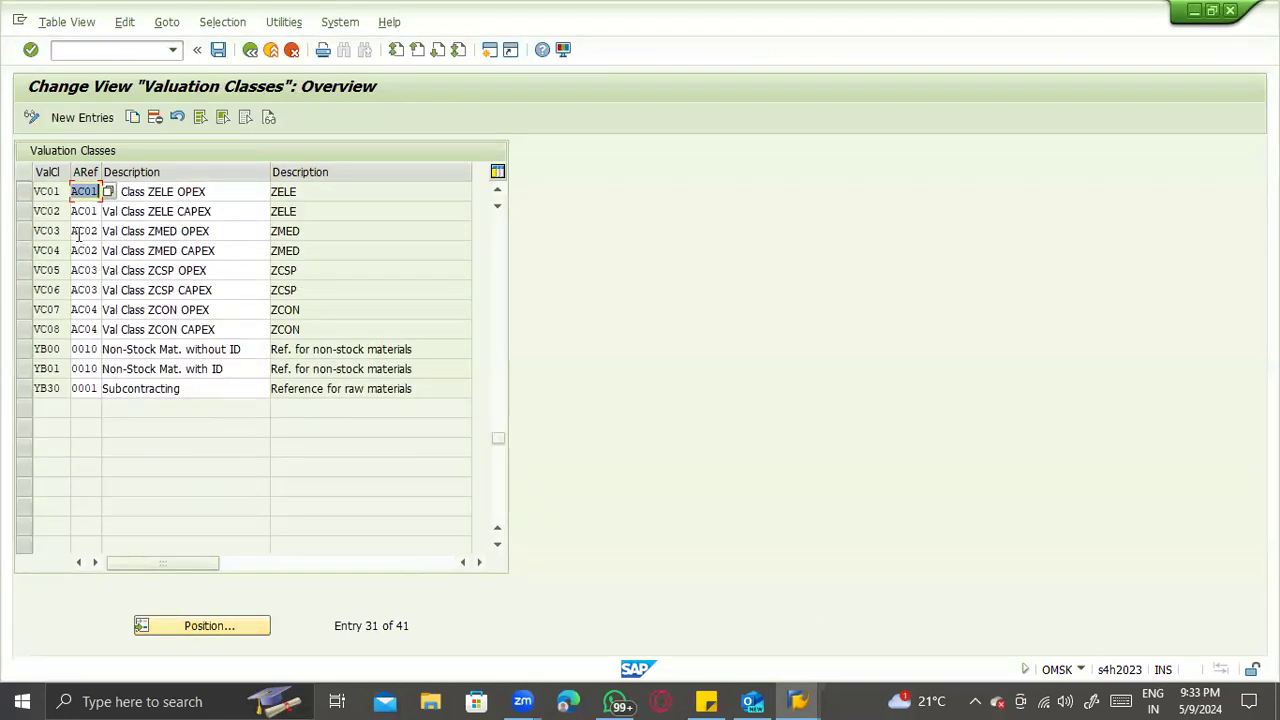
{"action": "left_click", "coordinate": [45, 210]}
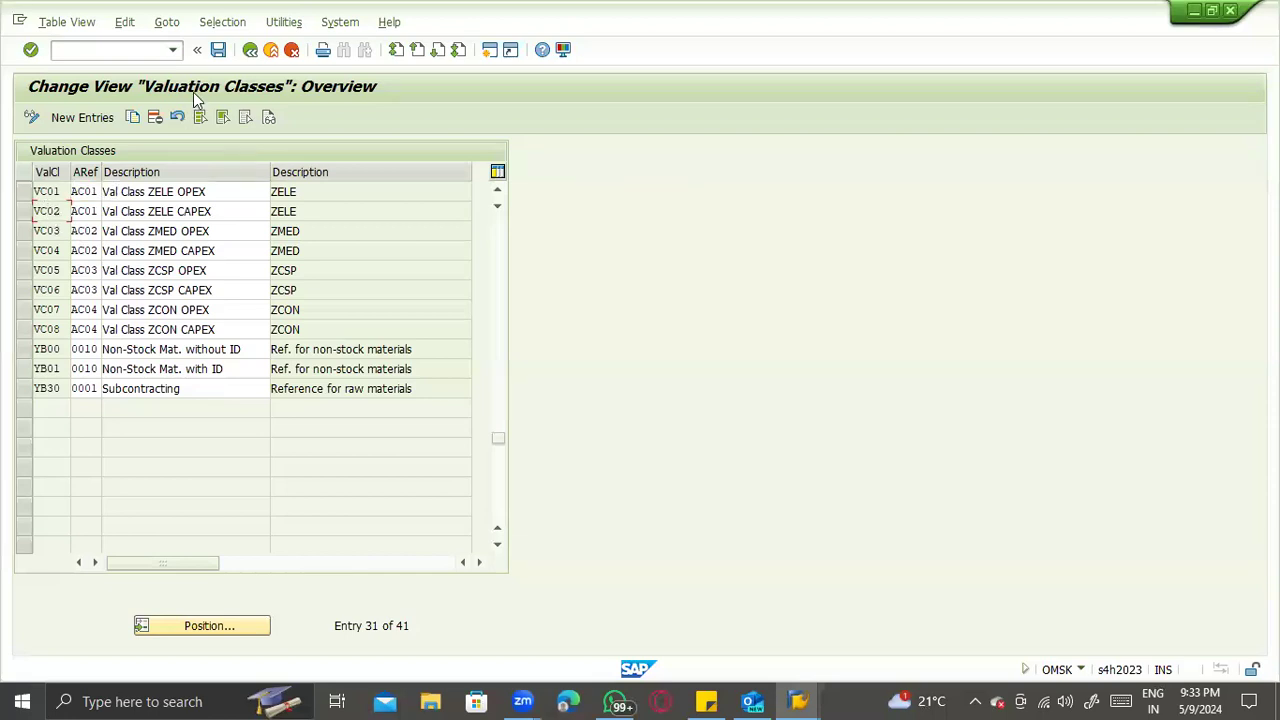
- Leave the valuation class customizing and close the field help to return to the material's Accounting 1 view
{"action": "left_click", "coordinate": [250, 49]}
{"action": "key", "text": "F3"}
{"action": "key", "text": "F3"}
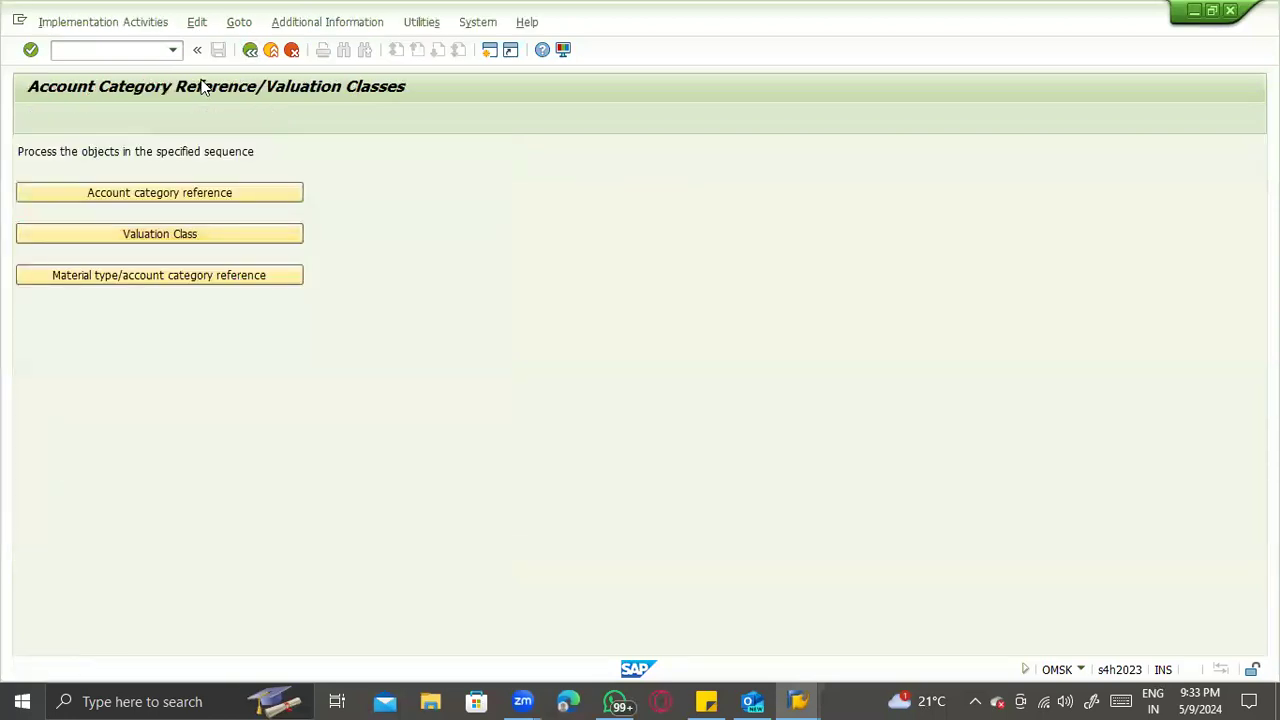
{"action": "key", "text": "F3"}
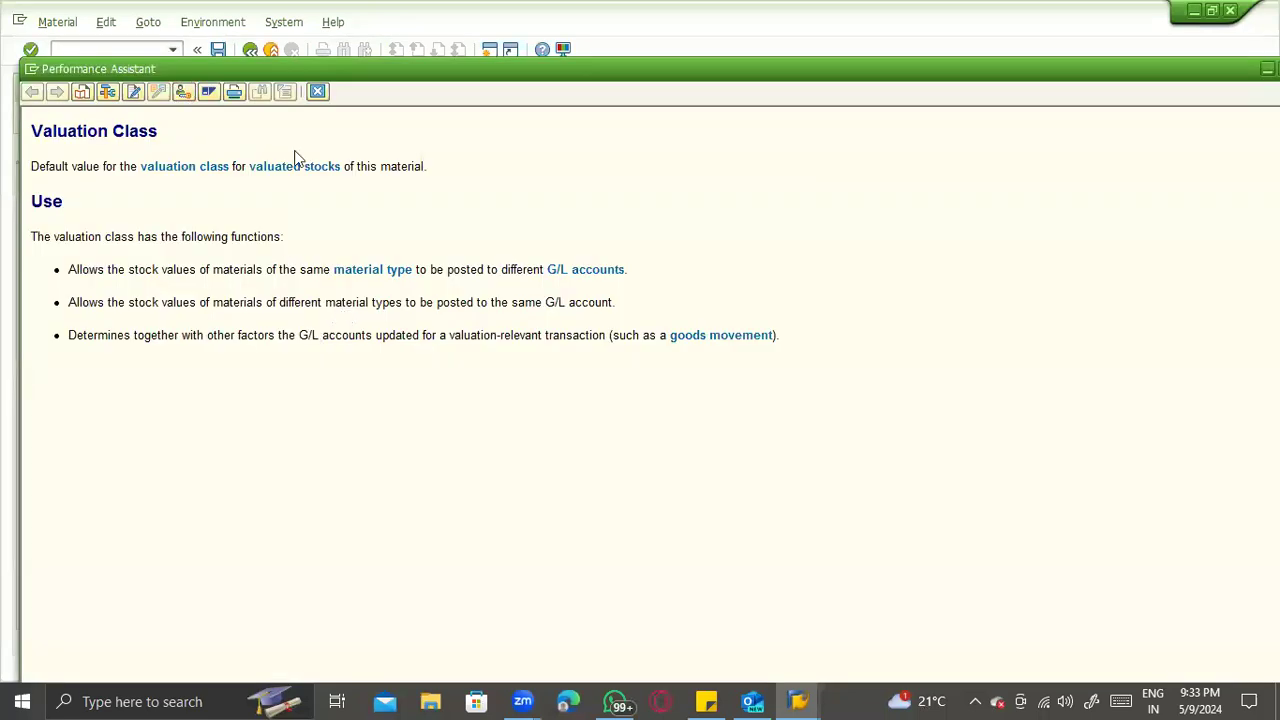
{"action": "left_click", "coordinate": [317, 92]}
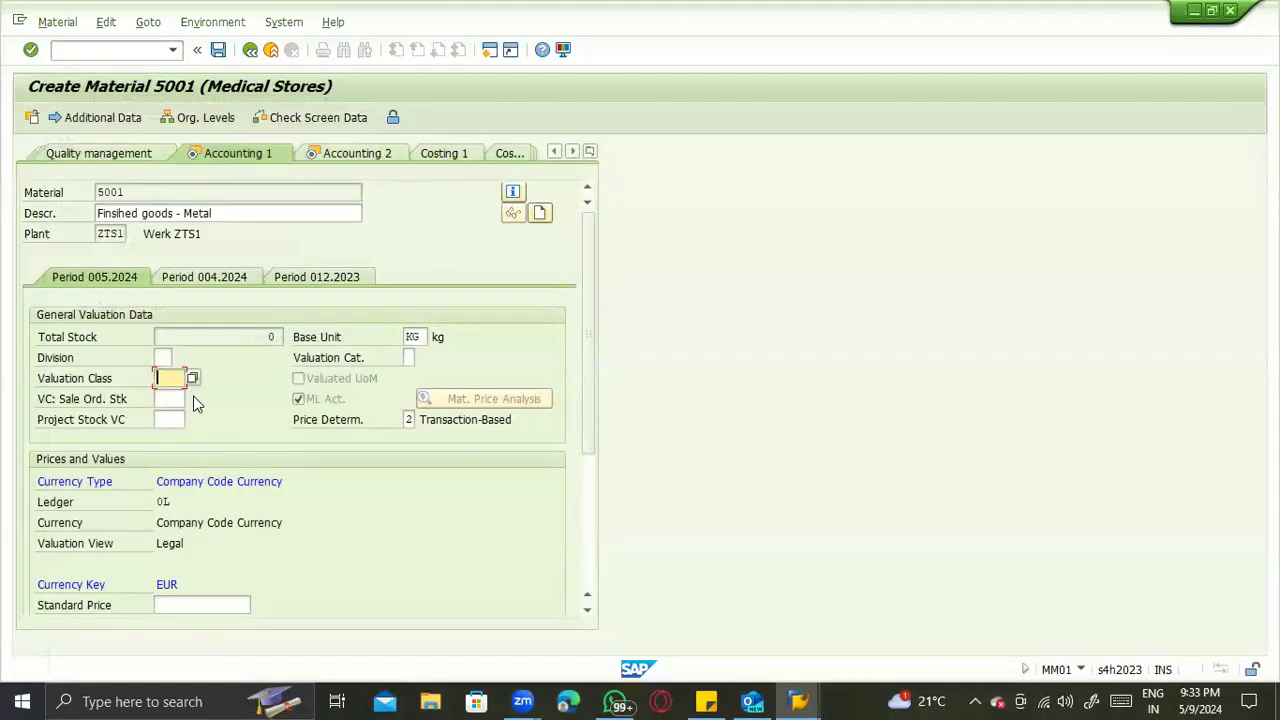
- Try valuation class VC01, replace it with VC03, and continue to the Accounting 2 view
{"action": "type", "text": "7"}
{"action": "key", "text": "Return"}
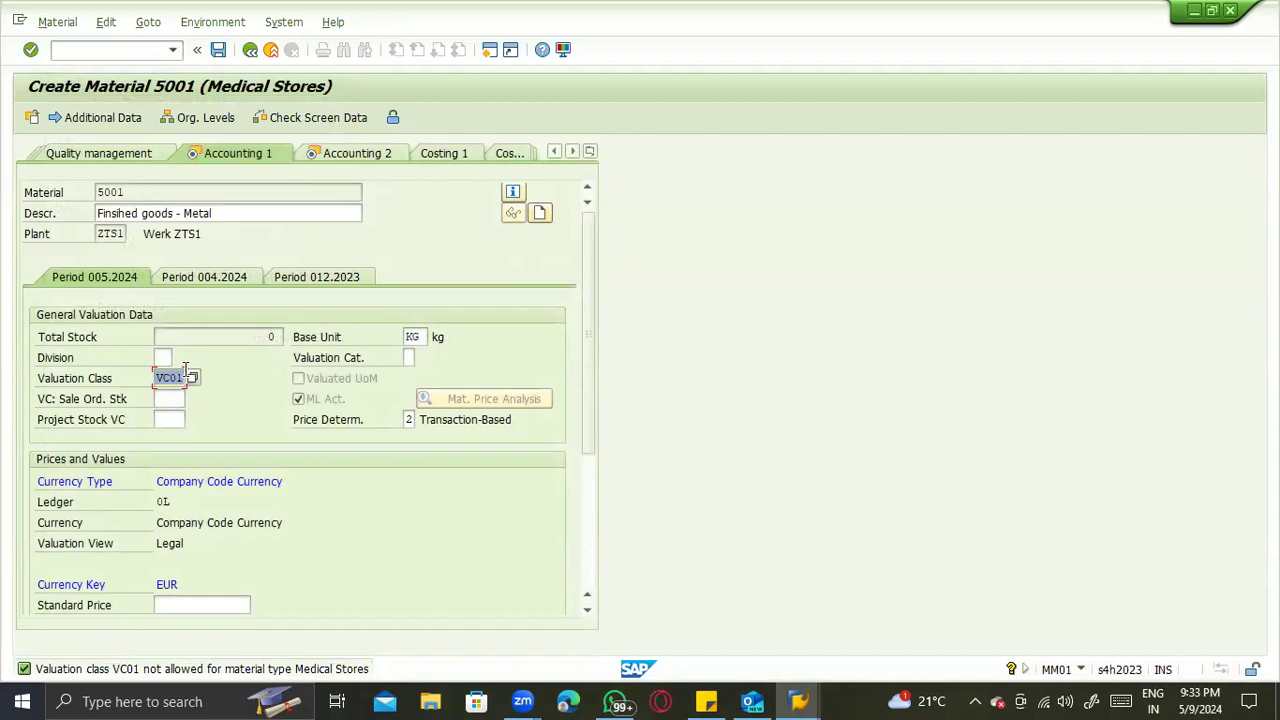
{"action": "left_click", "coordinate": [184, 374]}
{"action": "key", "text": "Return"}
{"action": "key", "text": "BackSpace"}
{"action": "key", "text": "BackSpace"}
{"action": "key", "text": "BackSpace"}
{"action": "key", "text": "BackSpace"}
{"action": "type", "text": "VC03"}
{"action": "key", "text": "Return"}
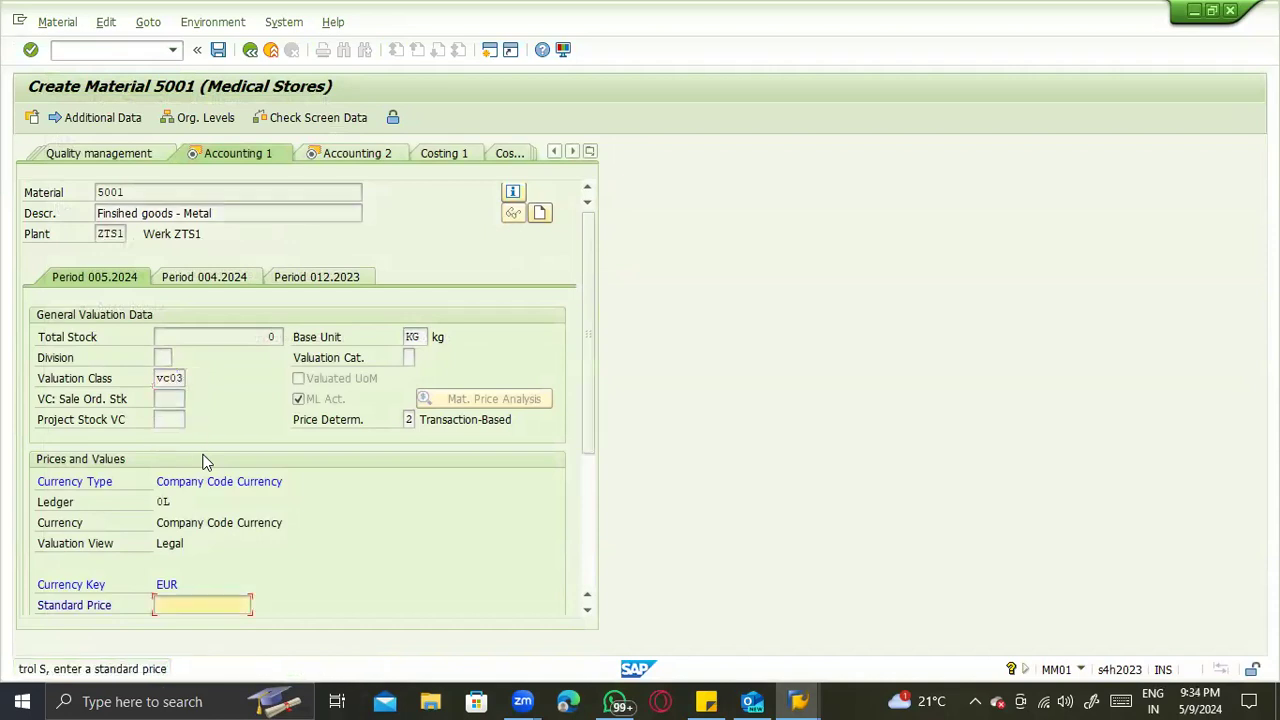
{"action": "key", "text": "Return"}
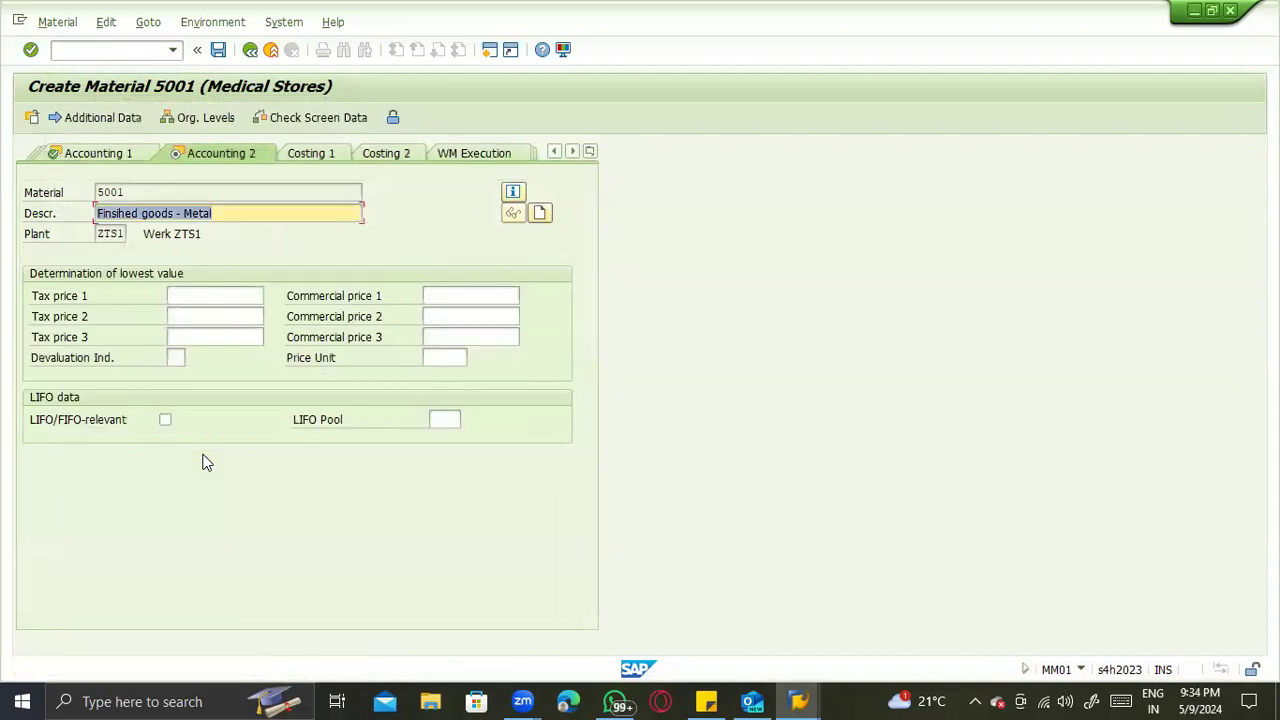
- Go back to the Accounting 1 view and display the valuation data of period 004.2024
{"action": "left_click", "coordinate": [110, 156]}
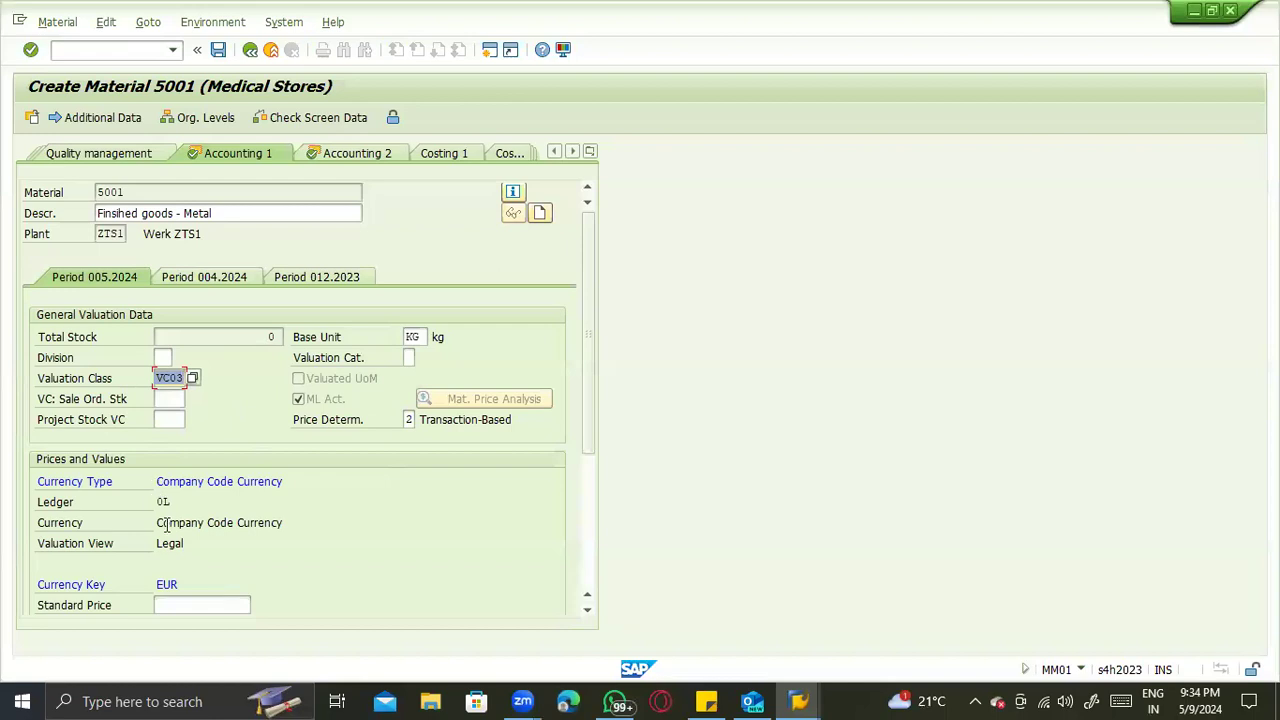
{"action": "key", "text": "Return"}
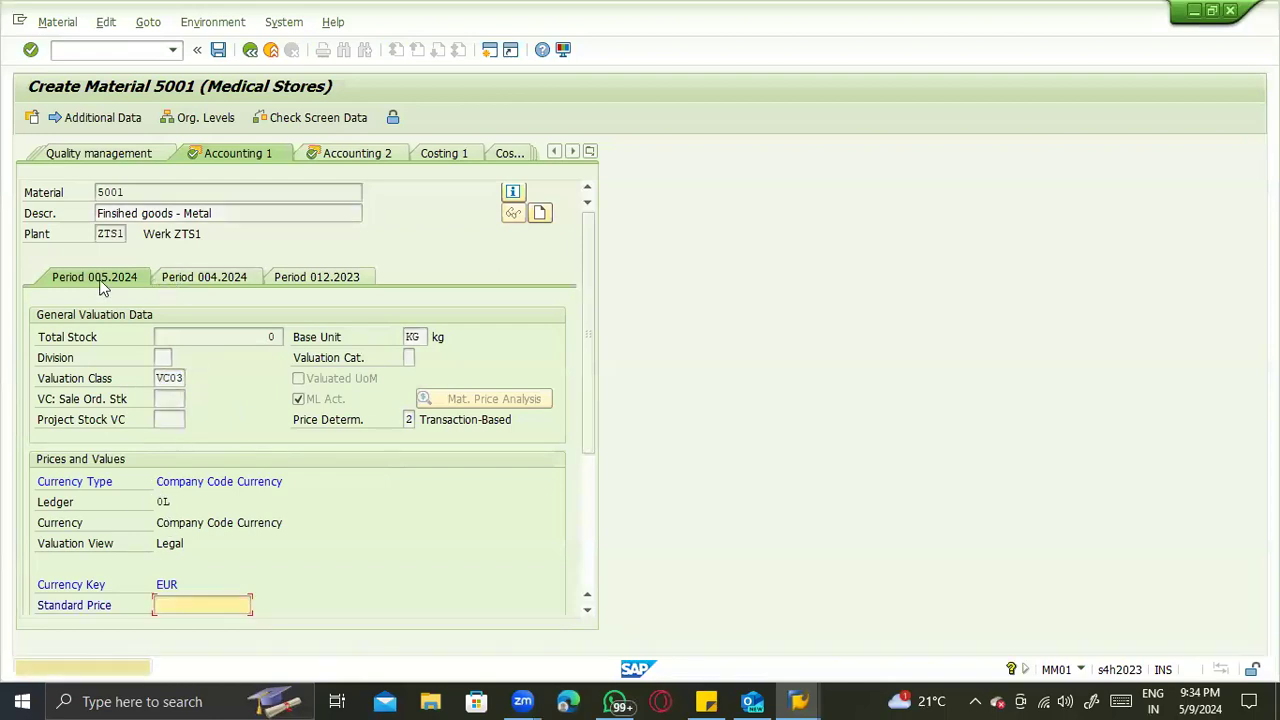
{"action": "key", "text": "Return"}
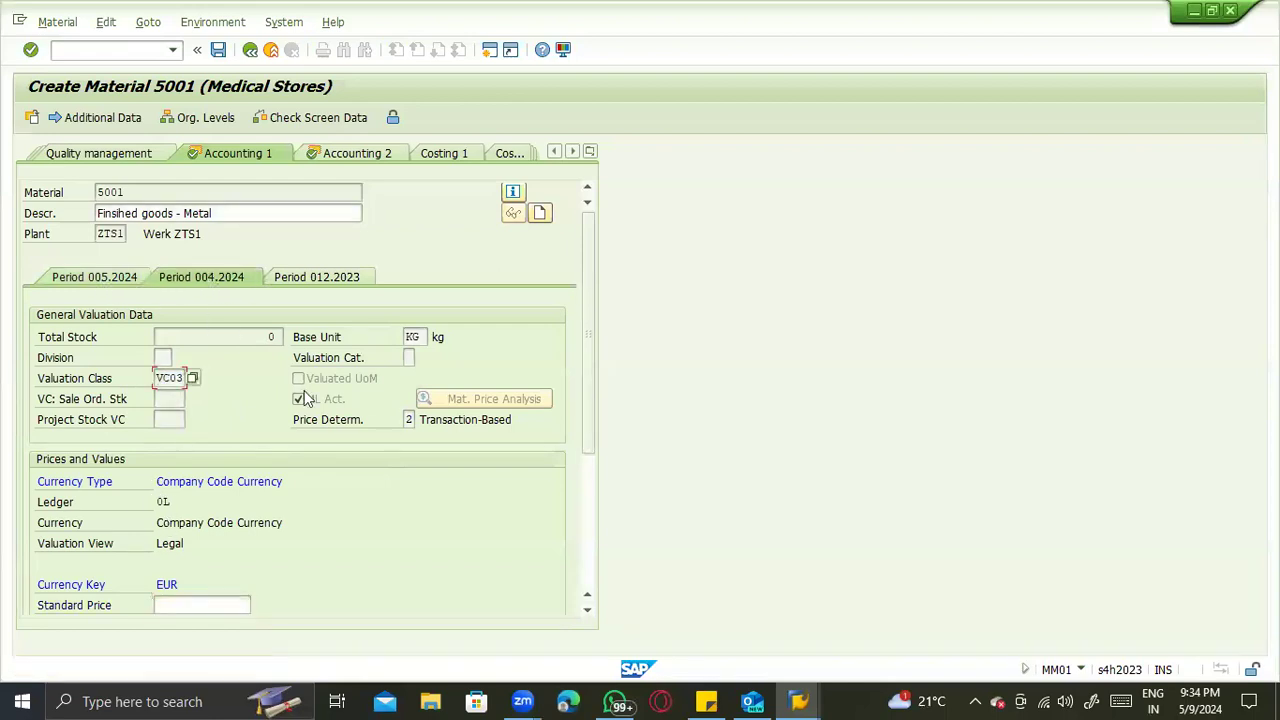
- Review the valuation and price data of periods 004.2024 and 012.2023, and return to period 005.2024
{"action": "left_click", "coordinate": [302, 401]}
{"action": "key", "text": "Return"}
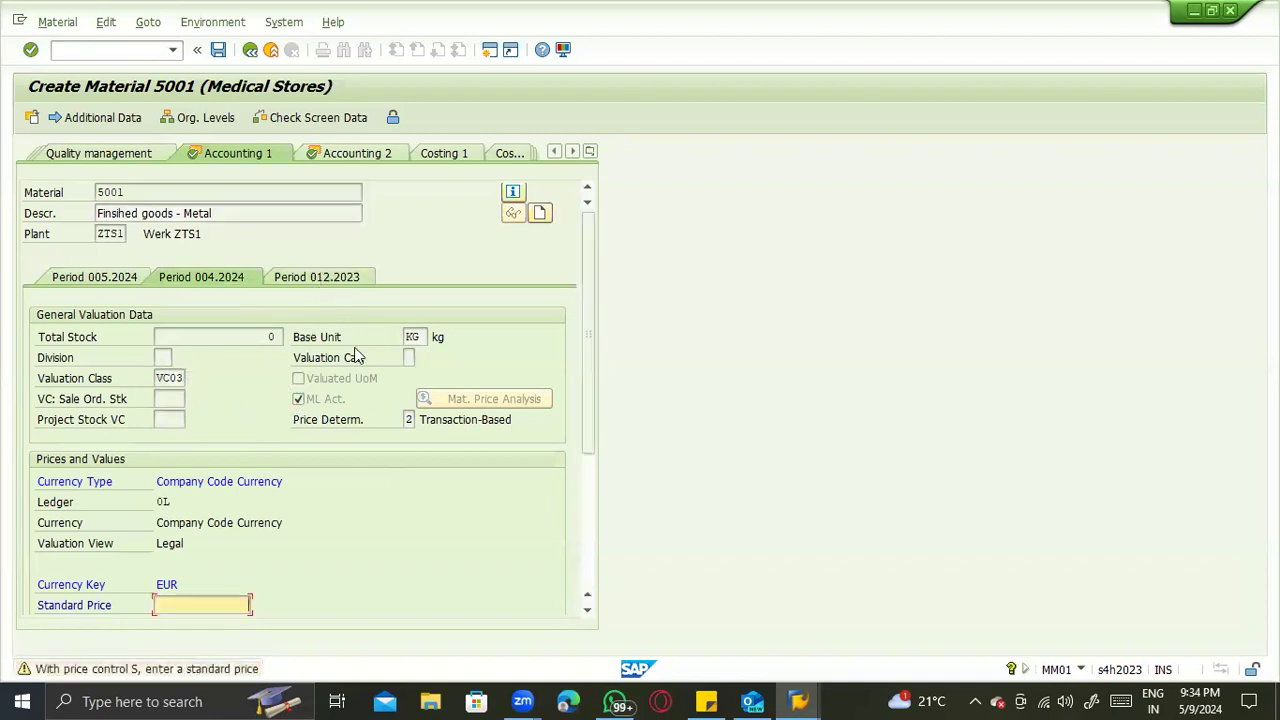
{"action": "key", "text": "Return"}
{"action": "scroll", "coordinate": [325, 580], "scroll_direction": "down", "scroll_amount": 3}
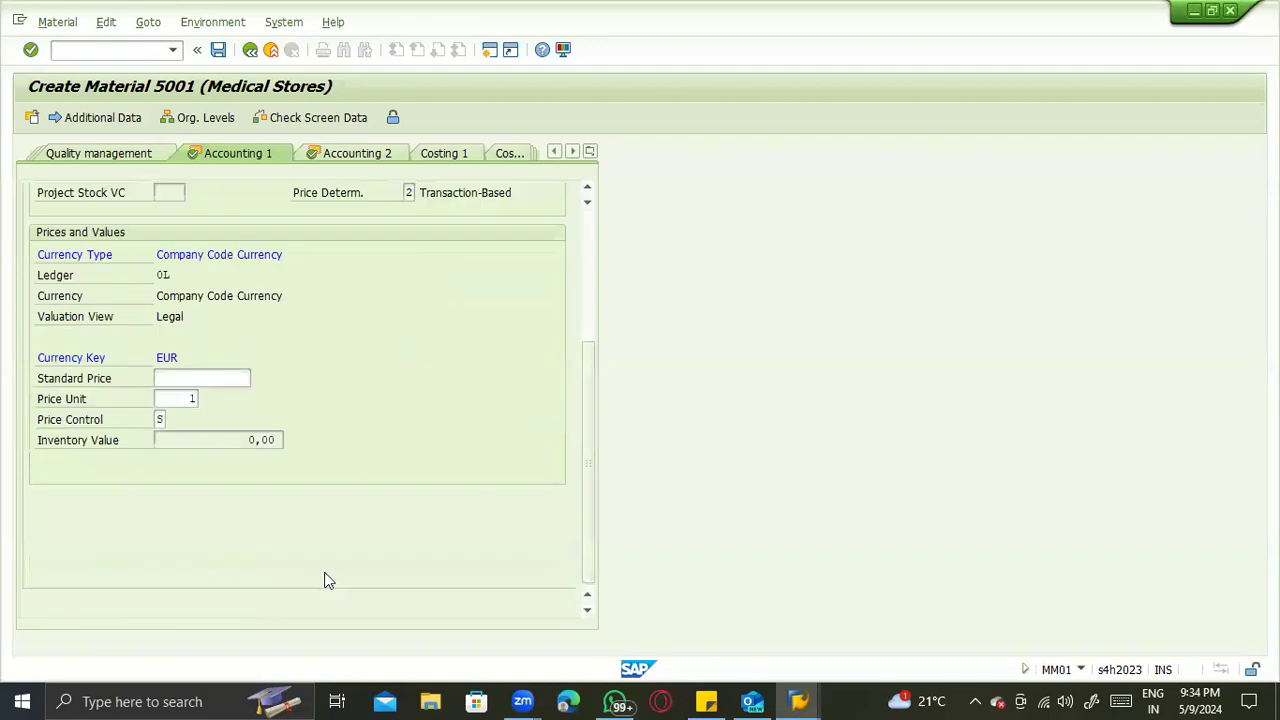
{"action": "scroll", "coordinate": [160, 395], "scroll_direction": "up", "scroll_amount": 3}
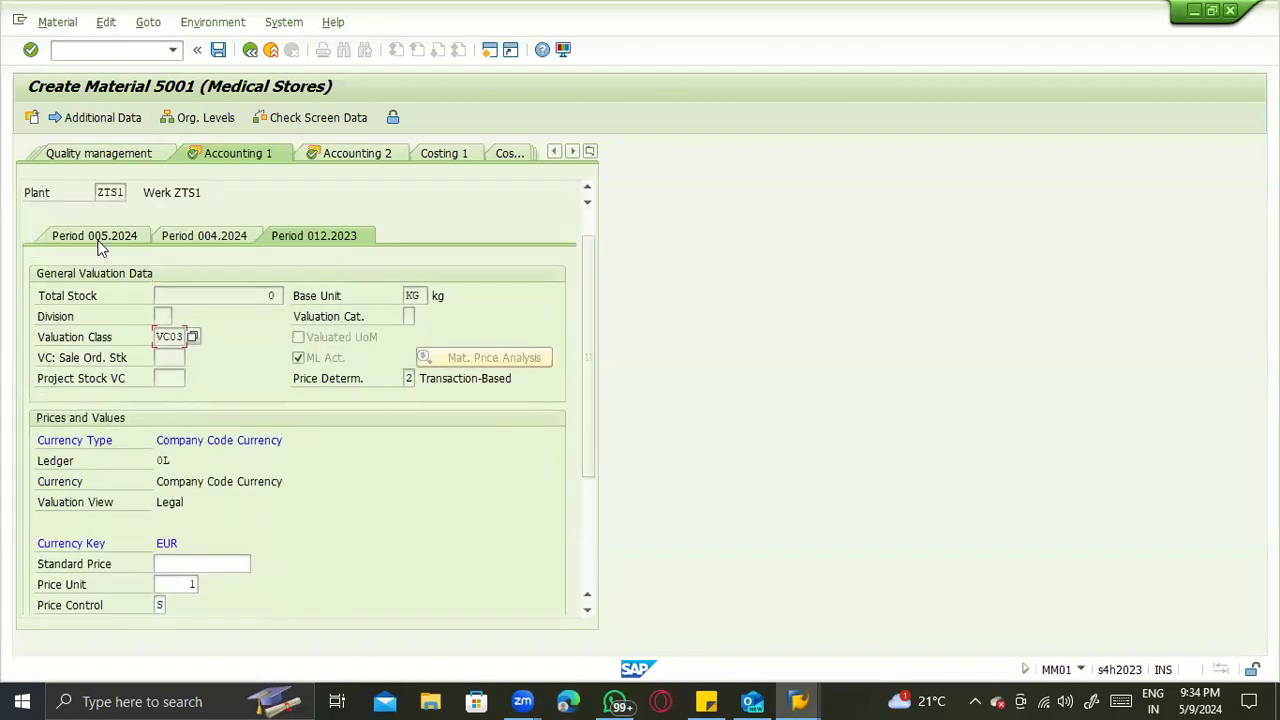
{"action": "key", "text": "Return"}
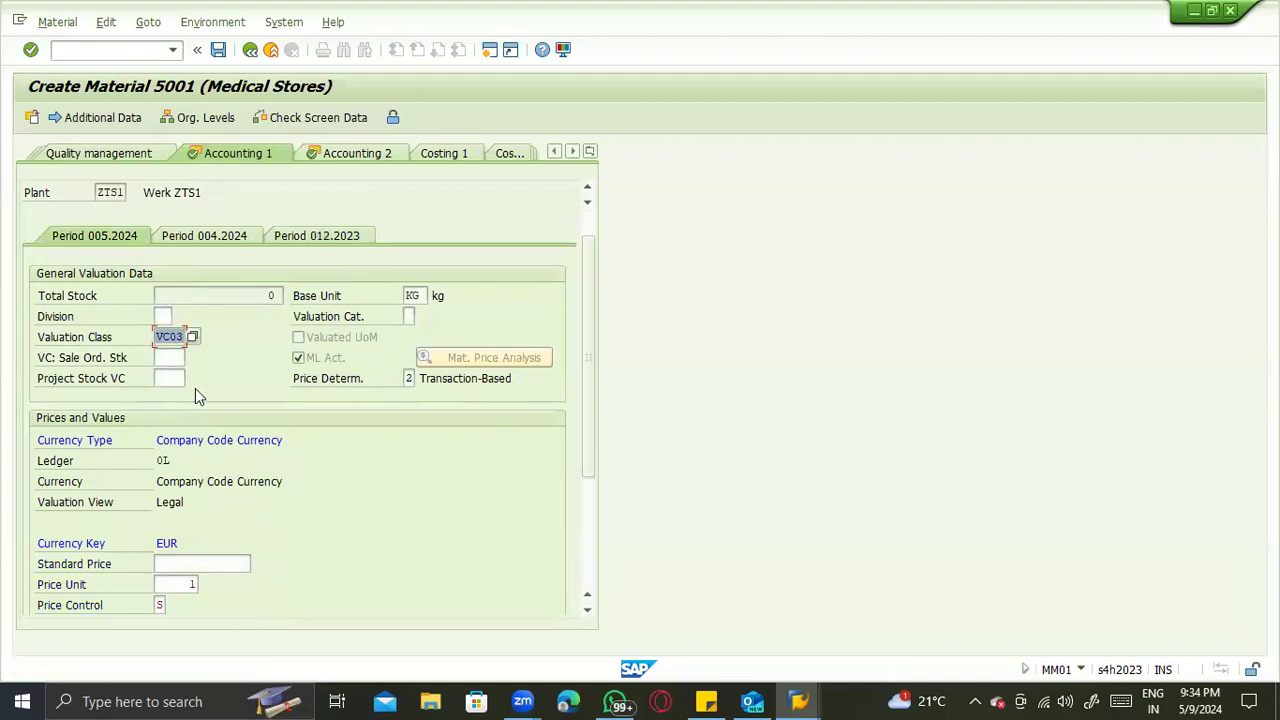
{"action": "scroll", "coordinate": [215, 540], "scroll_direction": "up", "scroll_amount": 1}
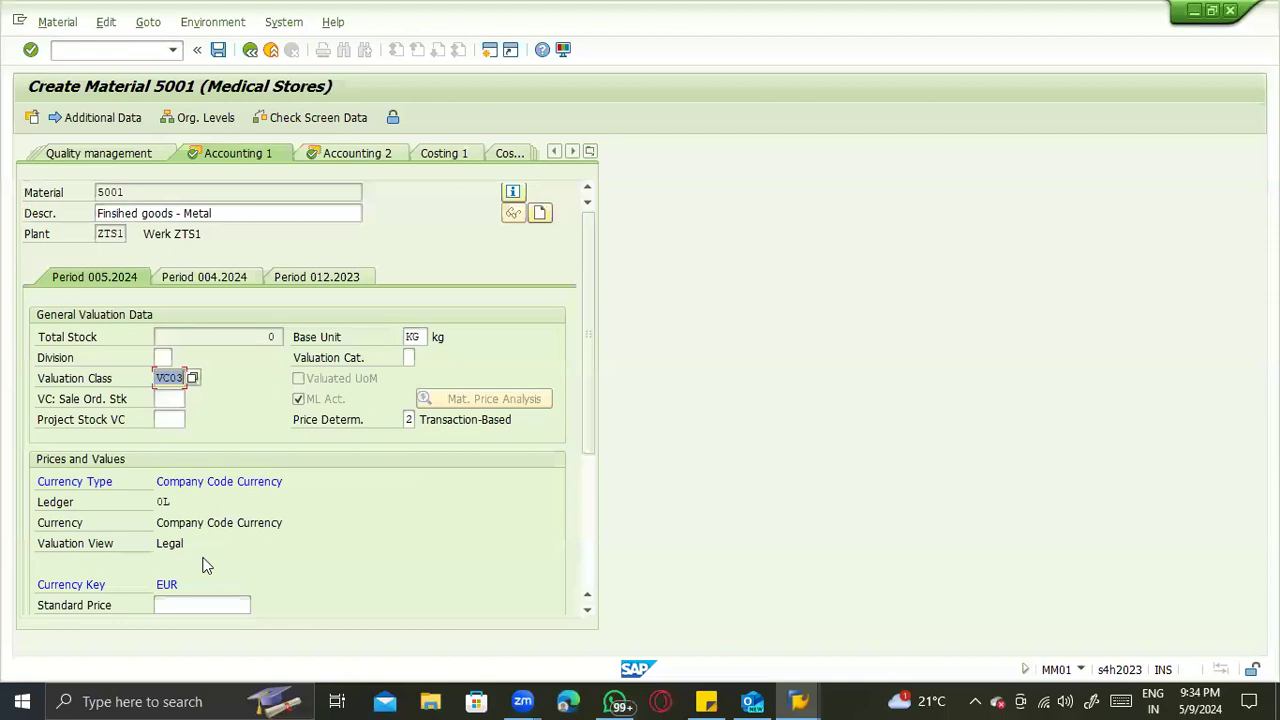
- Set the standard price for period 005.2024 to 12000 EUR and continue to the Accounting 2 view
{"action": "scroll", "coordinate": [195, 566], "scroll_direction": "down", "scroll_amount": 4}
{"action": "left_click", "coordinate": [165, 421]}
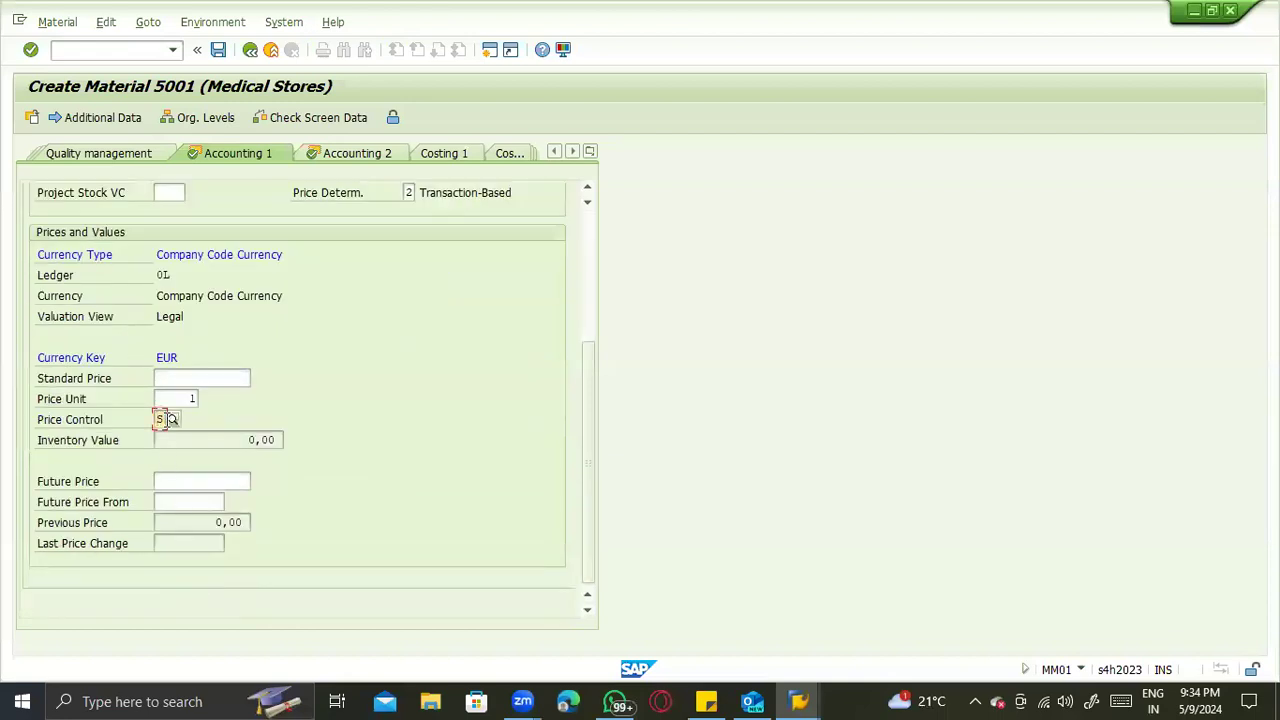
{"action": "left_click", "coordinate": [176, 376]}
{"action": "type", "text": "12000"}
{"action": "key", "text": "Return"}
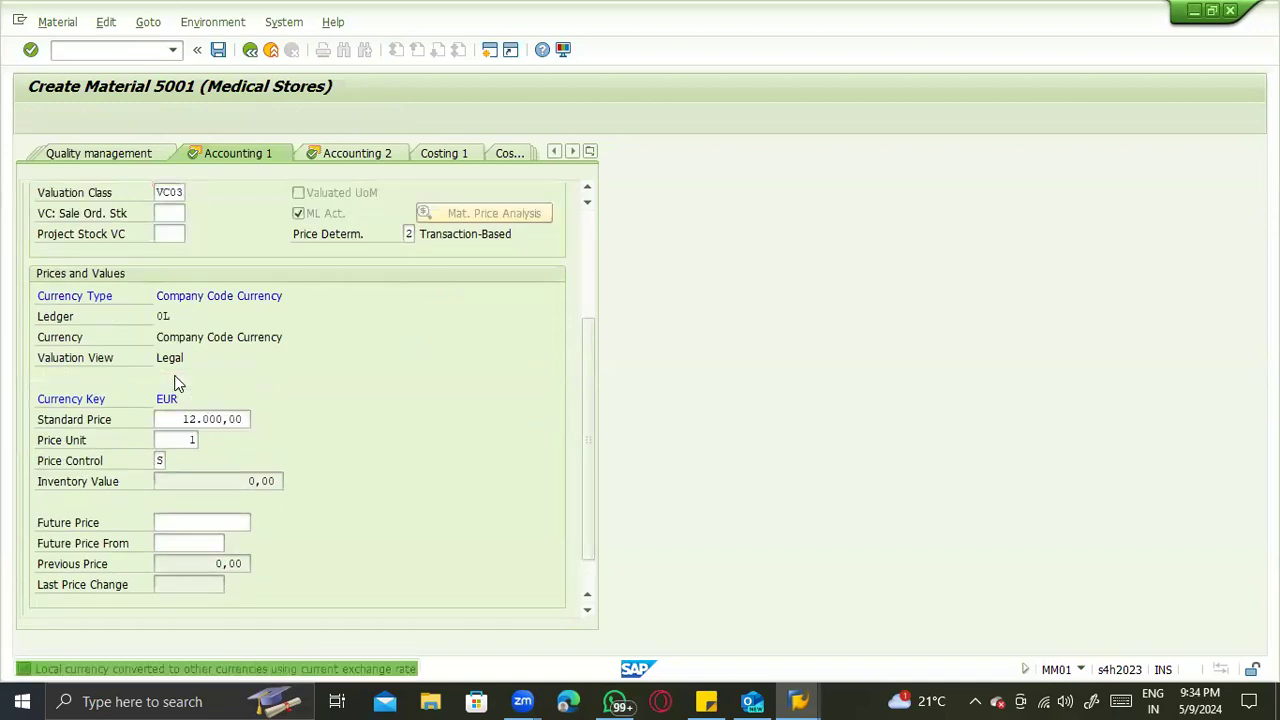
{"action": "key", "text": "Return"}
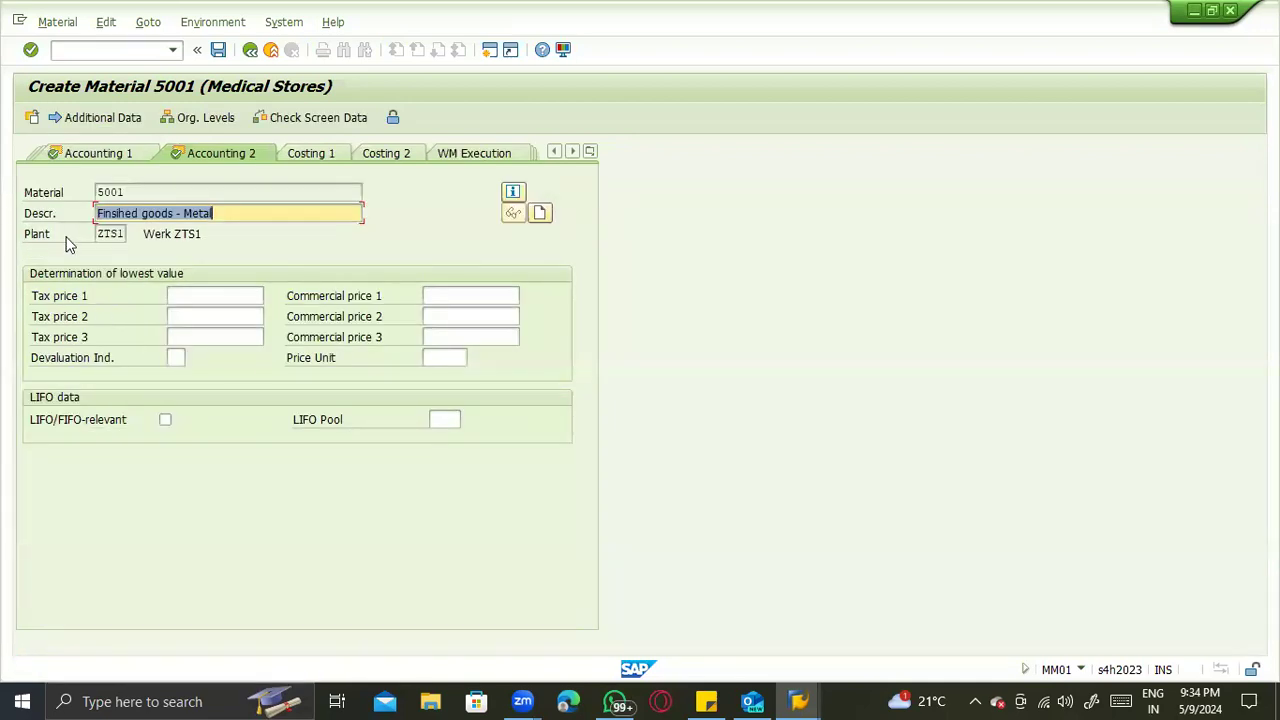
- Return to the Accounting 1 view, check the currency and standard price, and save material 5001
{"action": "left_click", "coordinate": [97, 152]}
{"action": "scroll", "coordinate": [304, 364], "scroll_direction": "up", "scroll_amount": 3}
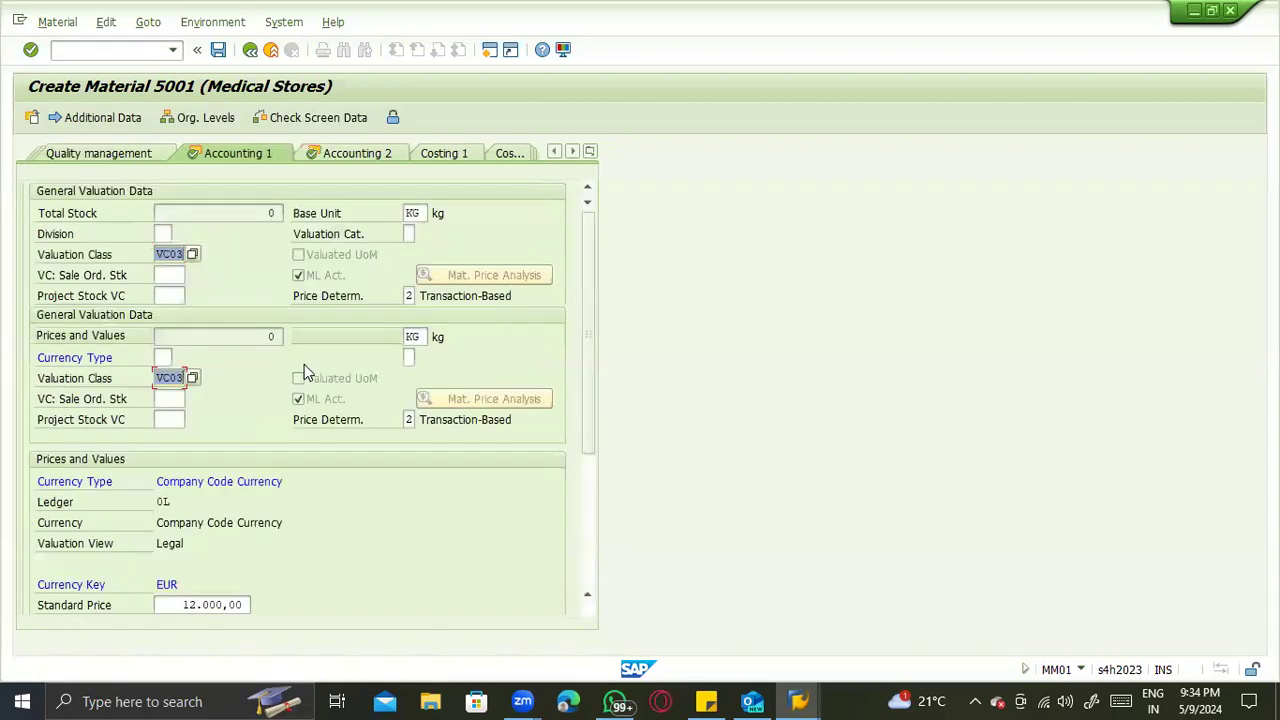
{"action": "scroll", "coordinate": [220, 583], "scroll_direction": "down", "scroll_amount": 3}
{"action": "left_click", "coordinate": [163, 459]}
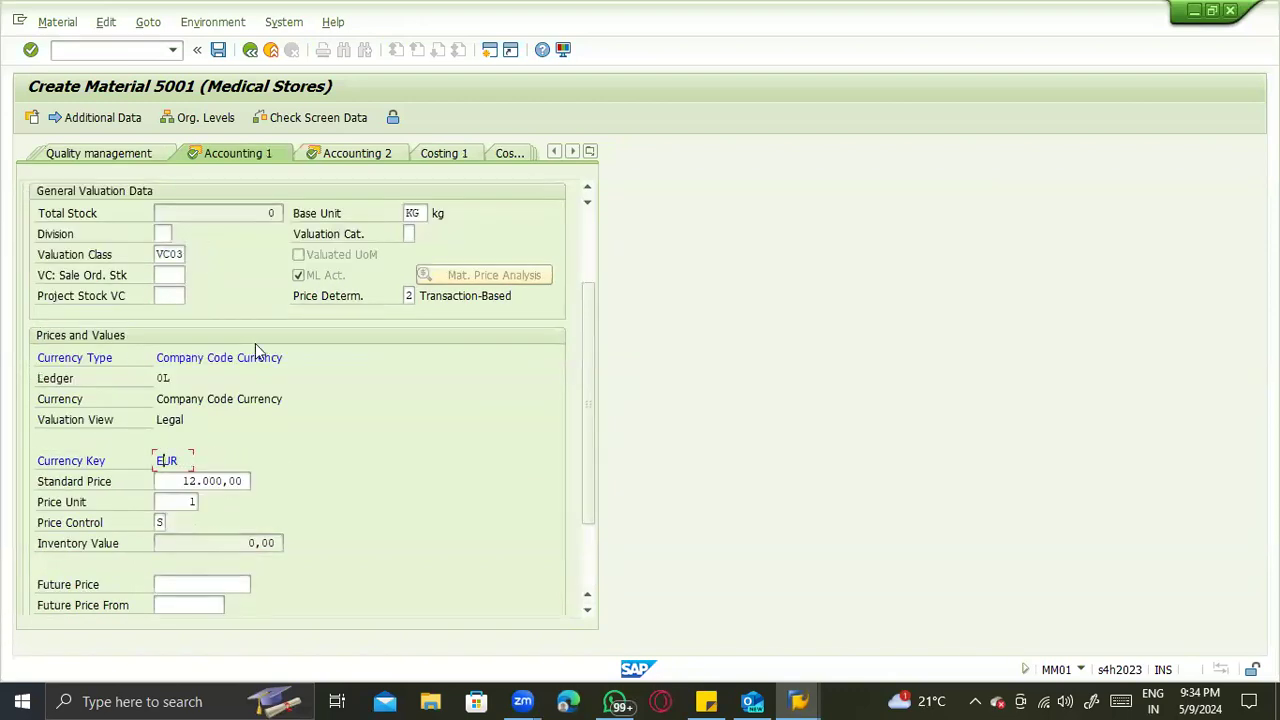
{"action": "left_click_drag", "start_coordinate": [186, 483], "coordinate": [311, 480]}
{"action": "scroll", "coordinate": [313, 480], "scroll_direction": "up", "scroll_amount": 3}
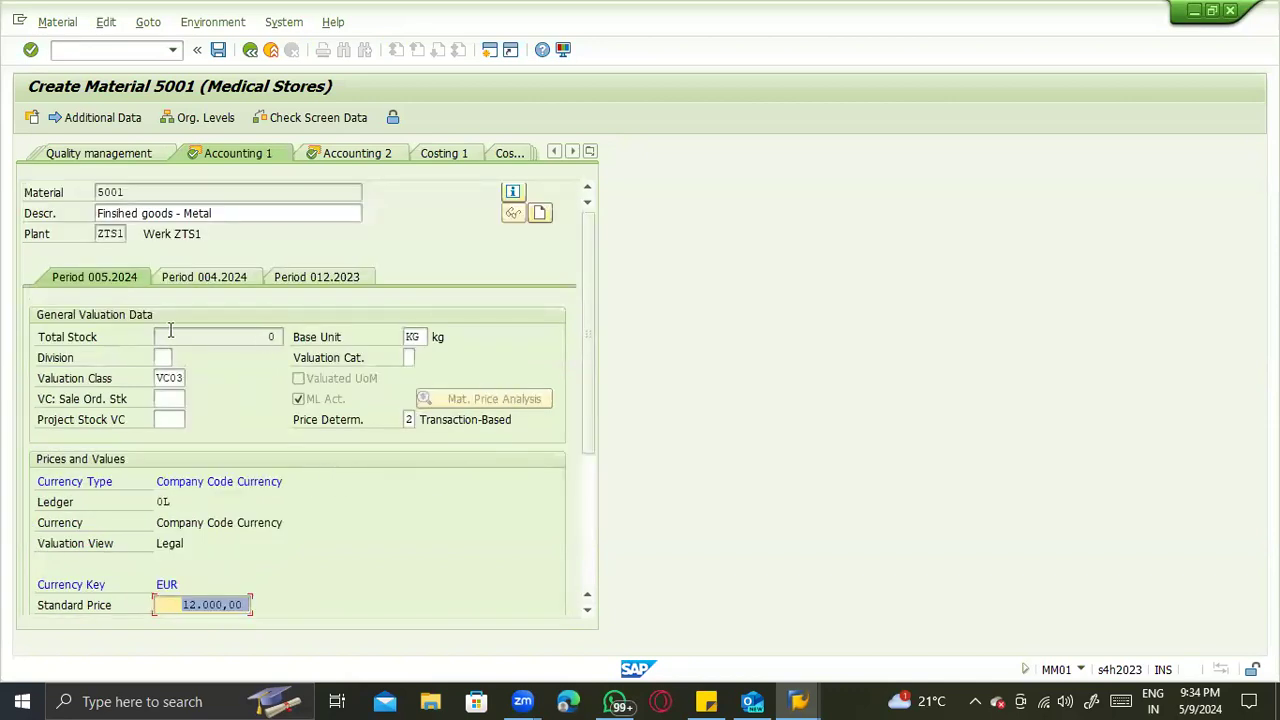
{"action": "left_click", "coordinate": [184, 278]}
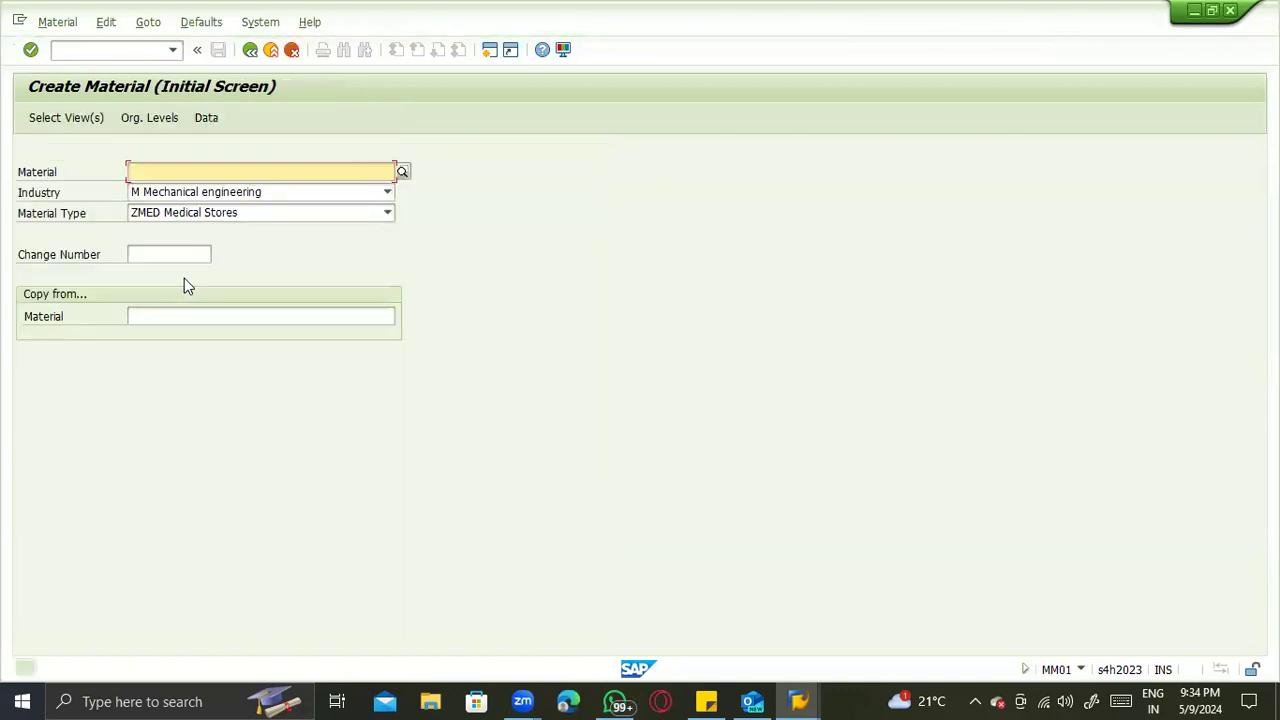
- Switch from material creation to material display and open the view selection for material 5001
{"action": "left_click", "coordinate": [57, 21]}
{"action": "mouse_move", "coordinate": [70, 106]}
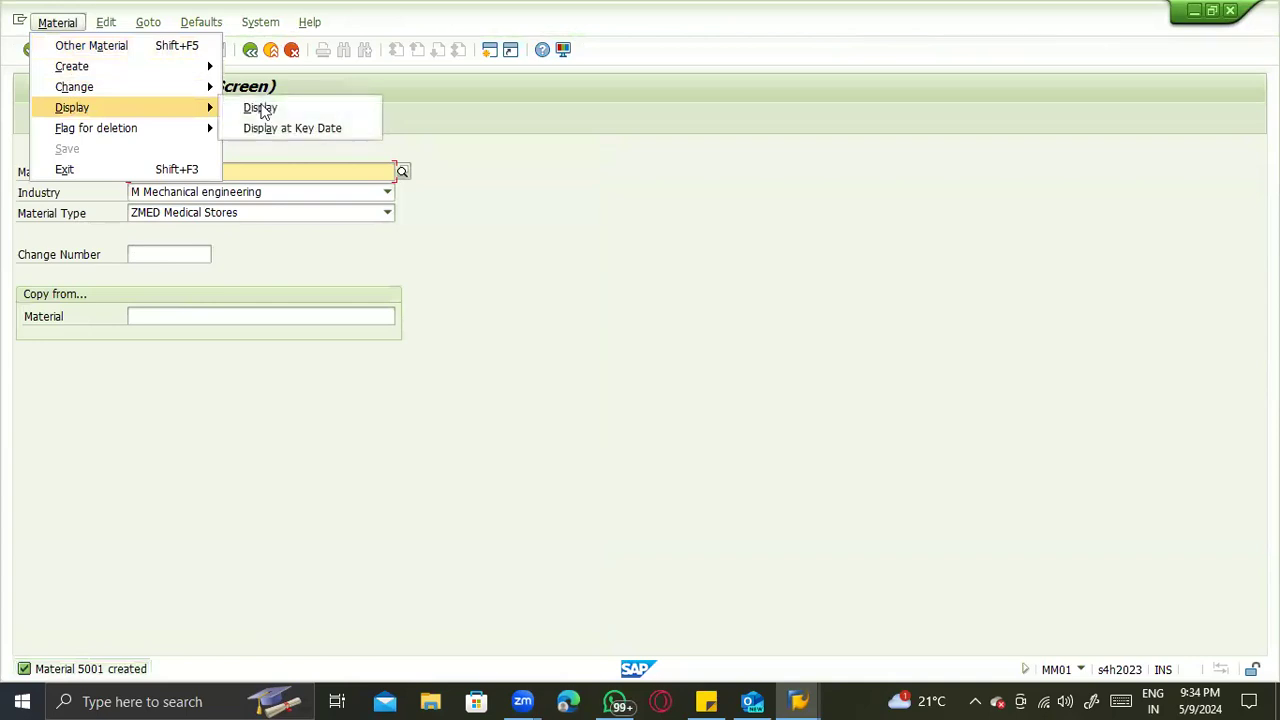
{"action": "left_click", "coordinate": [260, 107]}
{"action": "key", "text": "Return"}
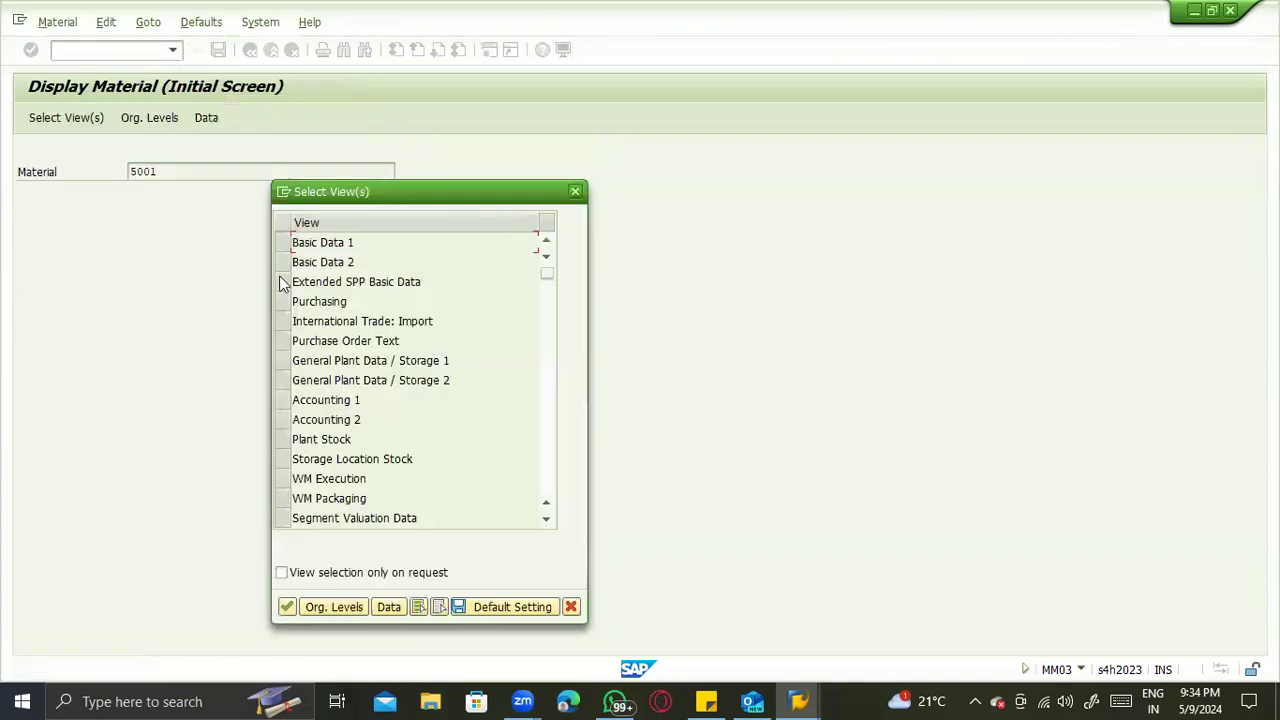
- Display the Accounting 1 and Accounting 2 views of material 5001 for plant ZTS1
{"action": "scroll", "coordinate": [330, 456], "scroll_direction": "down", "scroll_amount": 1}
{"action": "left_click", "coordinate": [281, 360]}
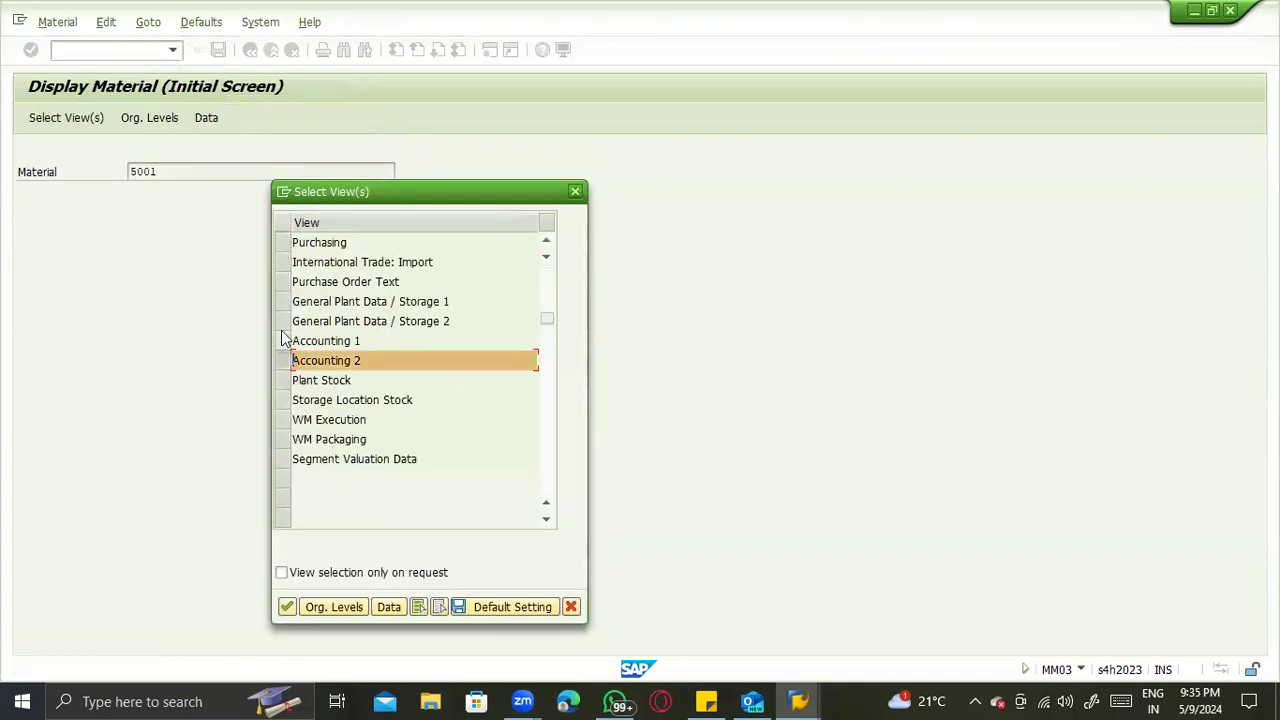
{"action": "left_click", "coordinate": [281, 340]}
{"action": "key", "text": "Return"}
{"action": "left_click", "coordinate": [330, 221]}
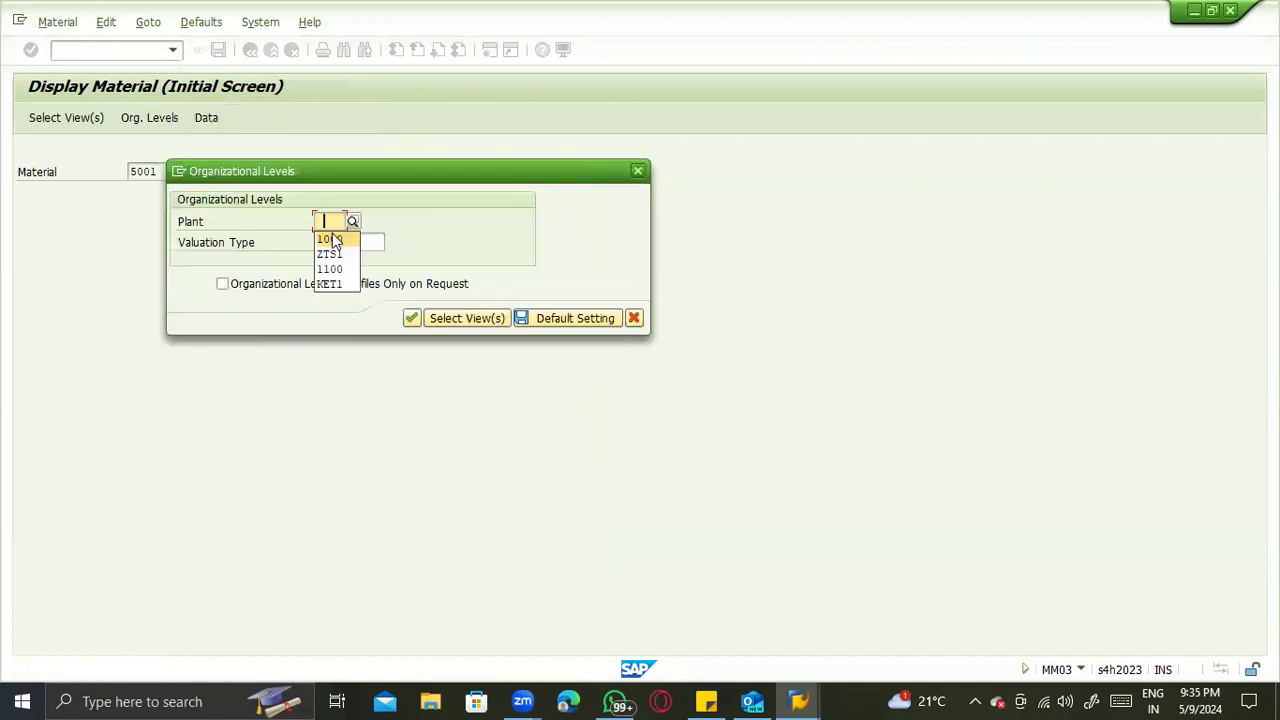
{"action": "left_click", "coordinate": [330, 254]}
{"action": "key", "text": "Return"}
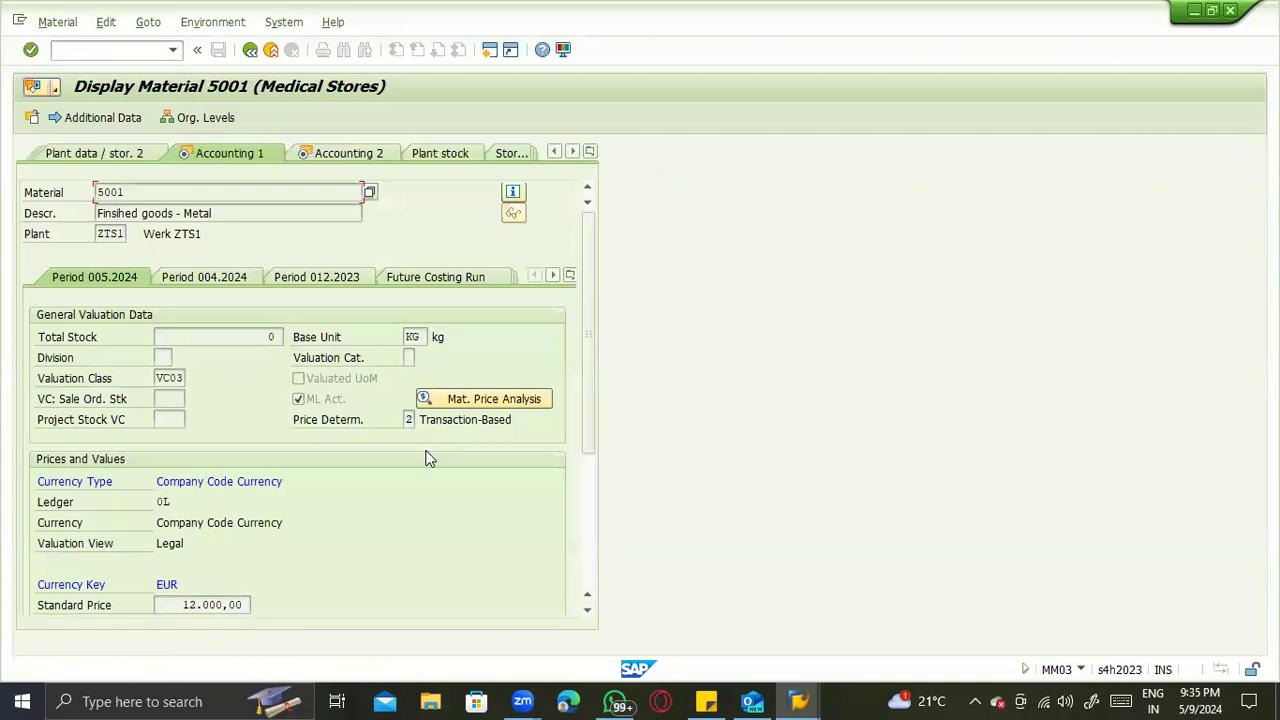
- Examine the material price analysis of material 5001 and return to its Accounting 1 view
{"action": "left_click", "coordinate": [490, 403]}
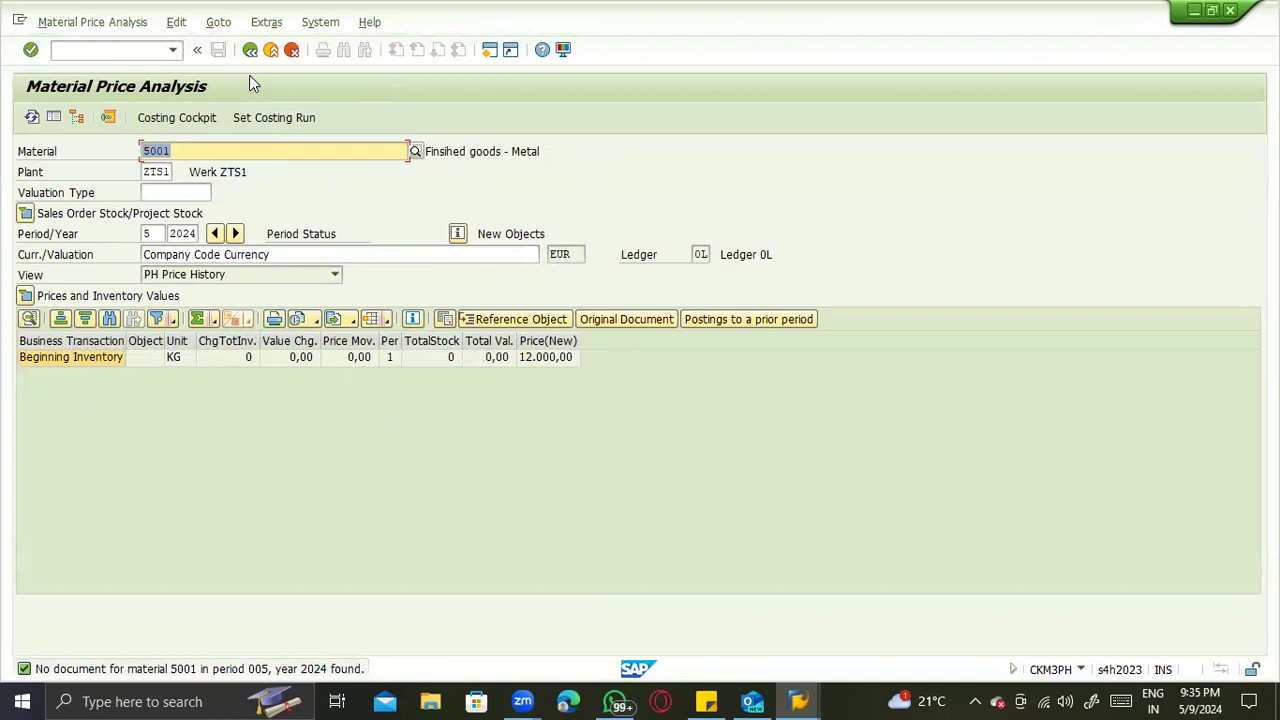
{"action": "key", "text": "Return"}
{"action": "left_click", "coordinate": [250, 51]}
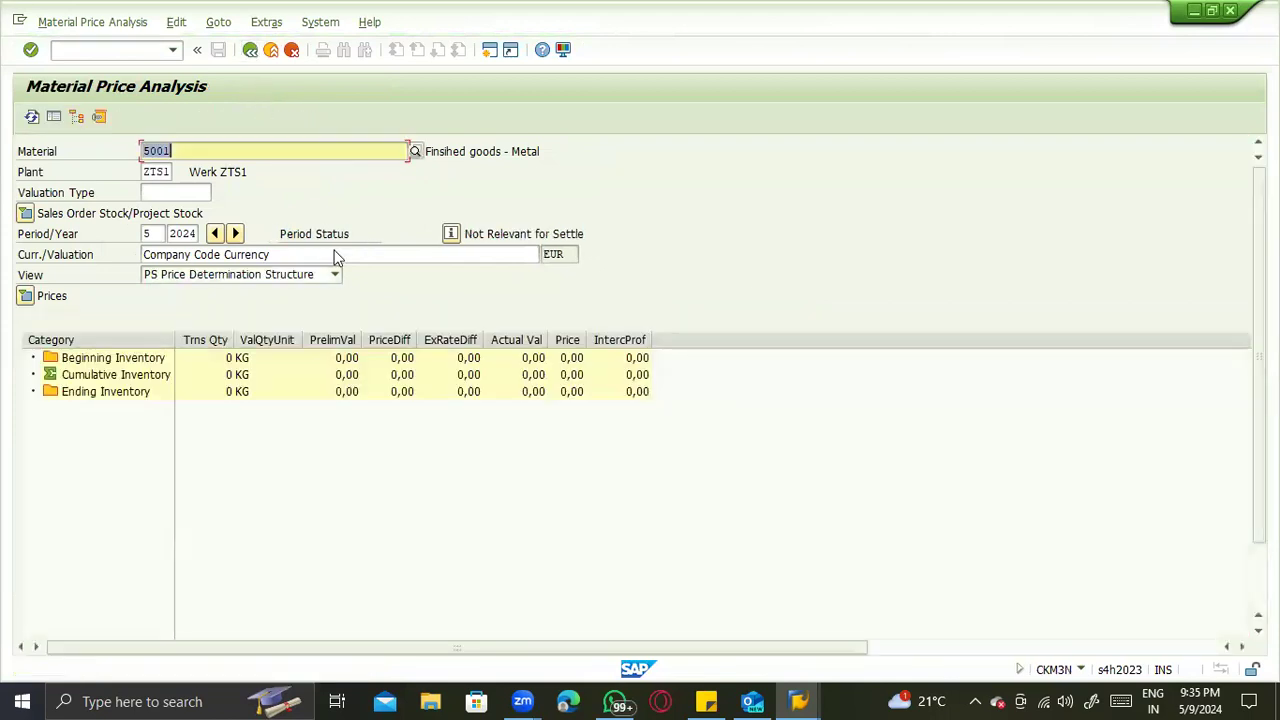
{"action": "left_click", "coordinate": [250, 50]}
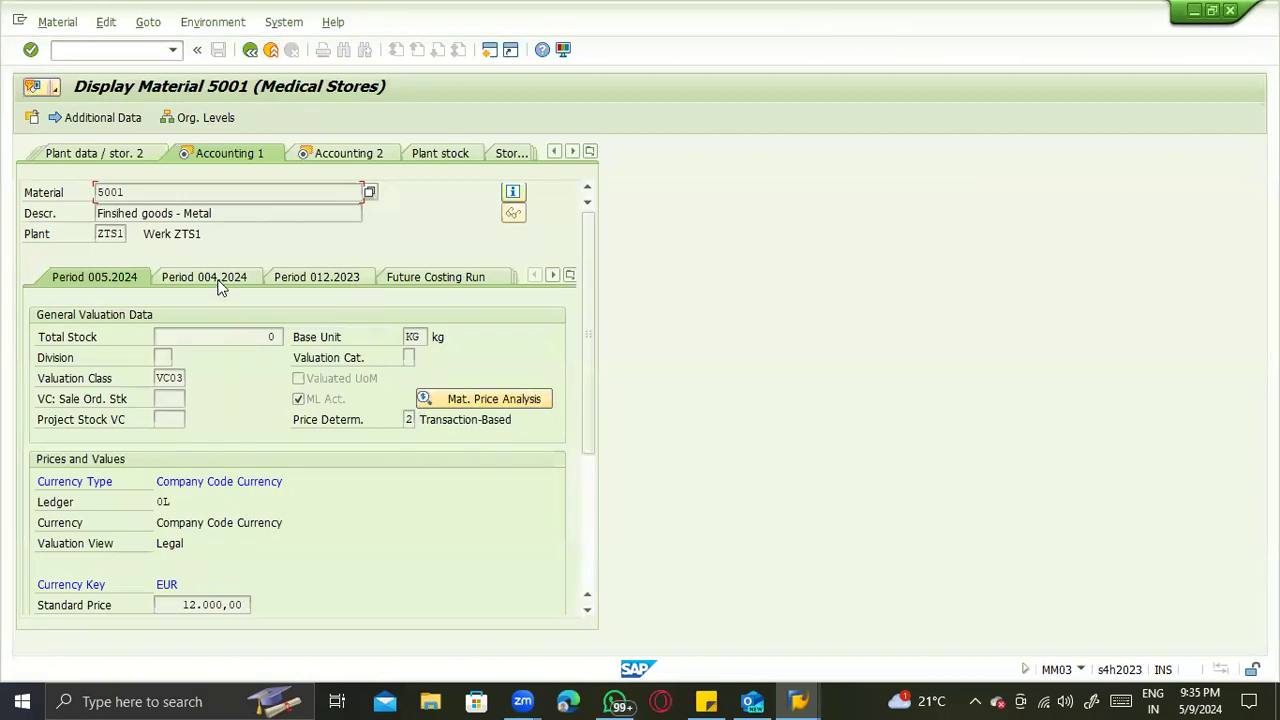
- Examine the standard cost estimate fields of the Future Costing Run for material 5001
{"action": "left_click", "coordinate": [570, 275]}
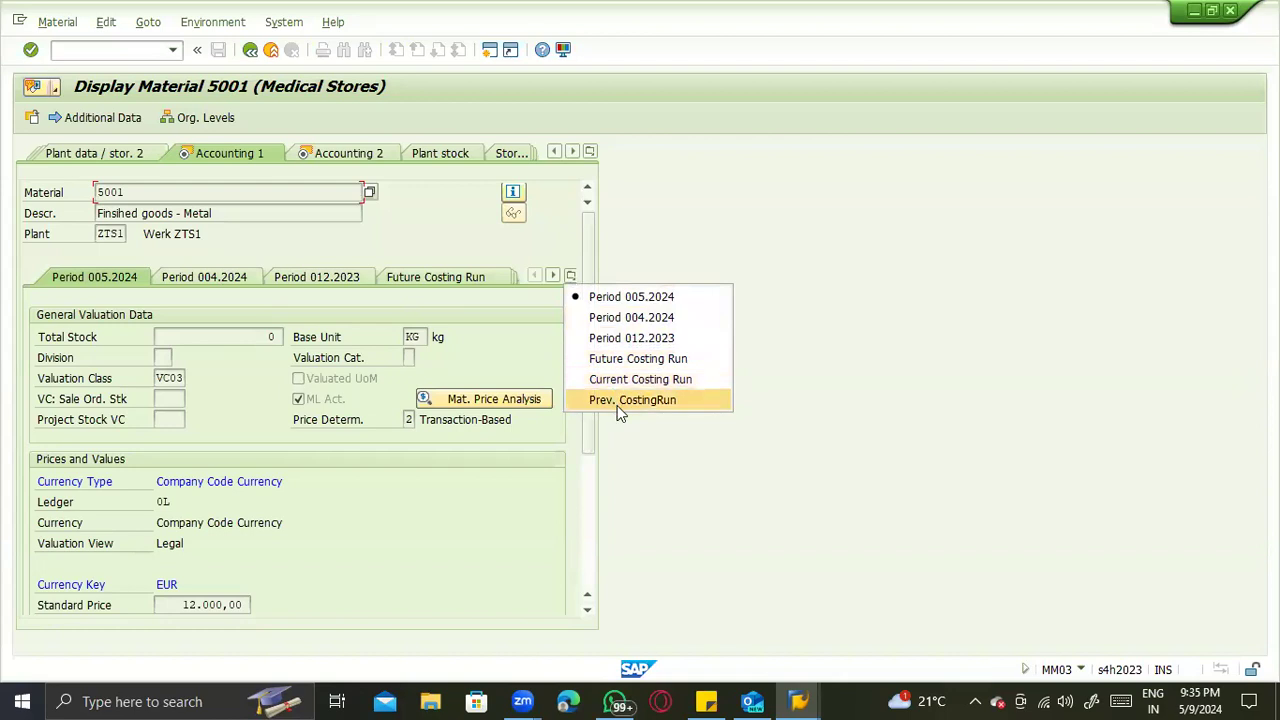
{"action": "left_click", "coordinate": [626, 364]}
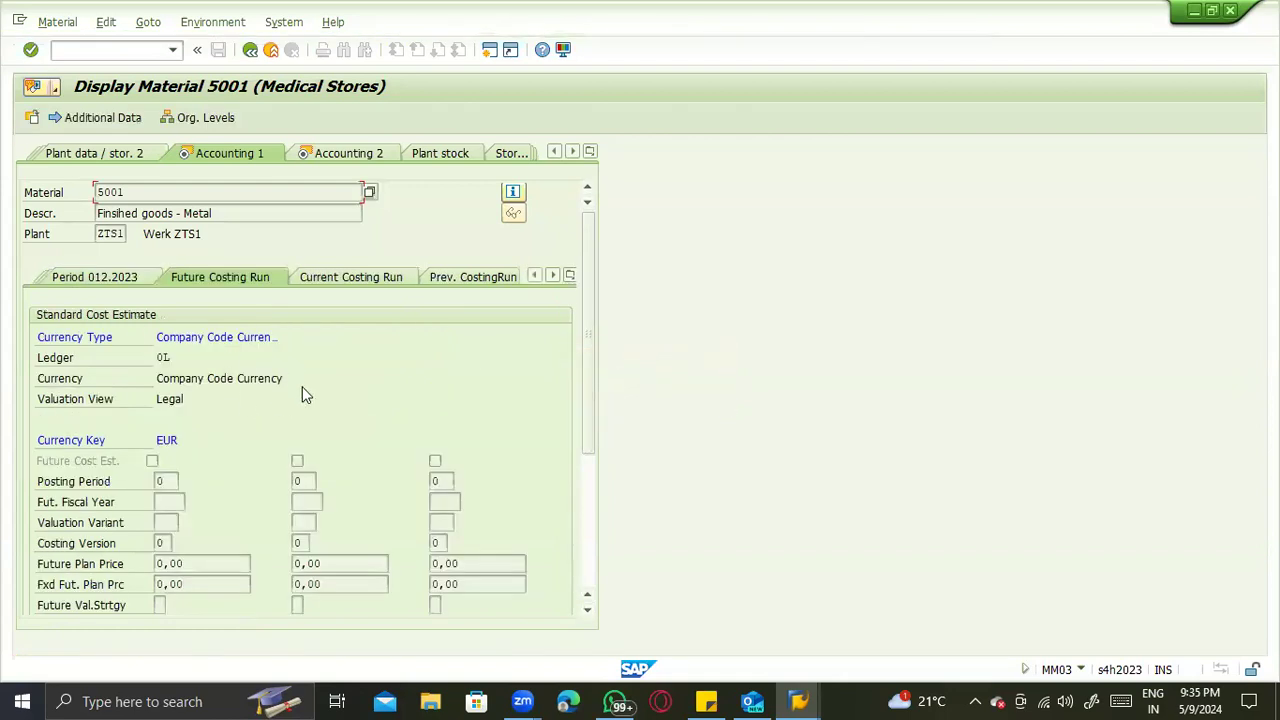
{"action": "scroll", "coordinate": [268, 441], "scroll_direction": "down", "scroll_amount": 1}
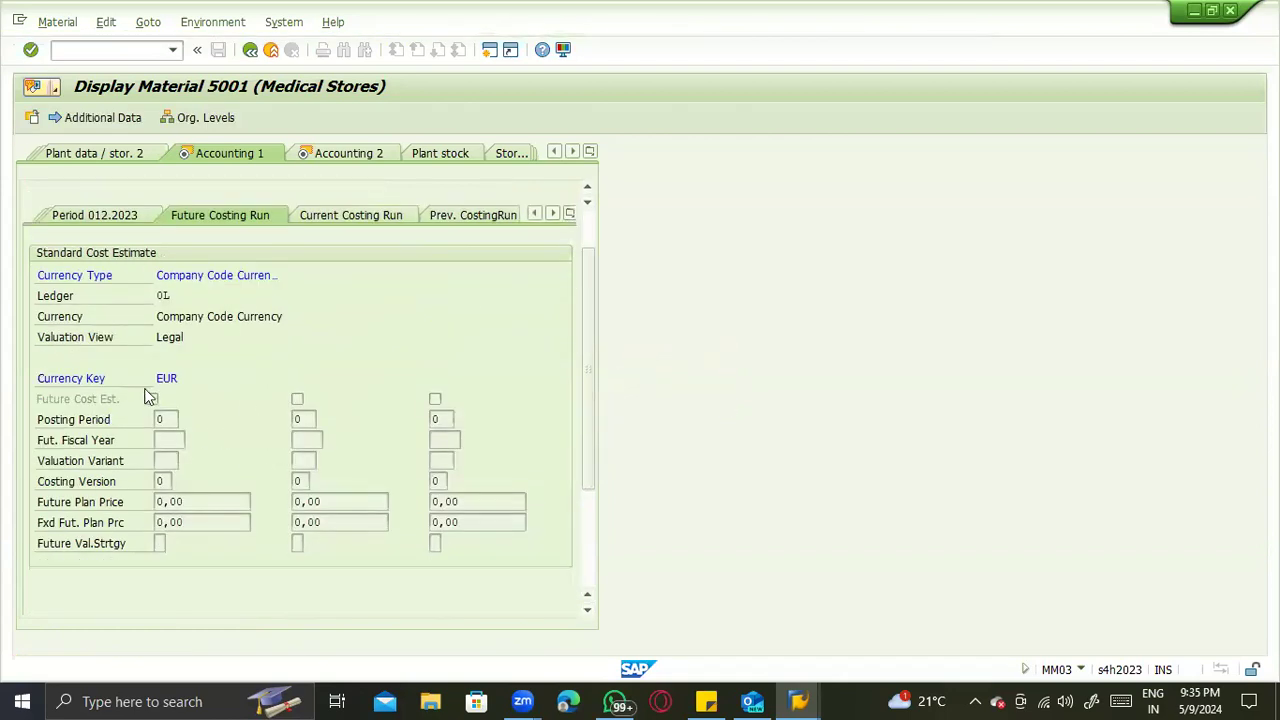
{"action": "scroll", "coordinate": [165, 410], "scroll_direction": "up", "scroll_amount": 1}
{"action": "left_click", "coordinate": [168, 437]}
- Examine the Current Costing Run's cost estimate fields and return to the valuation data of period 005.2024
{"action": "left_click", "coordinate": [377, 283]}
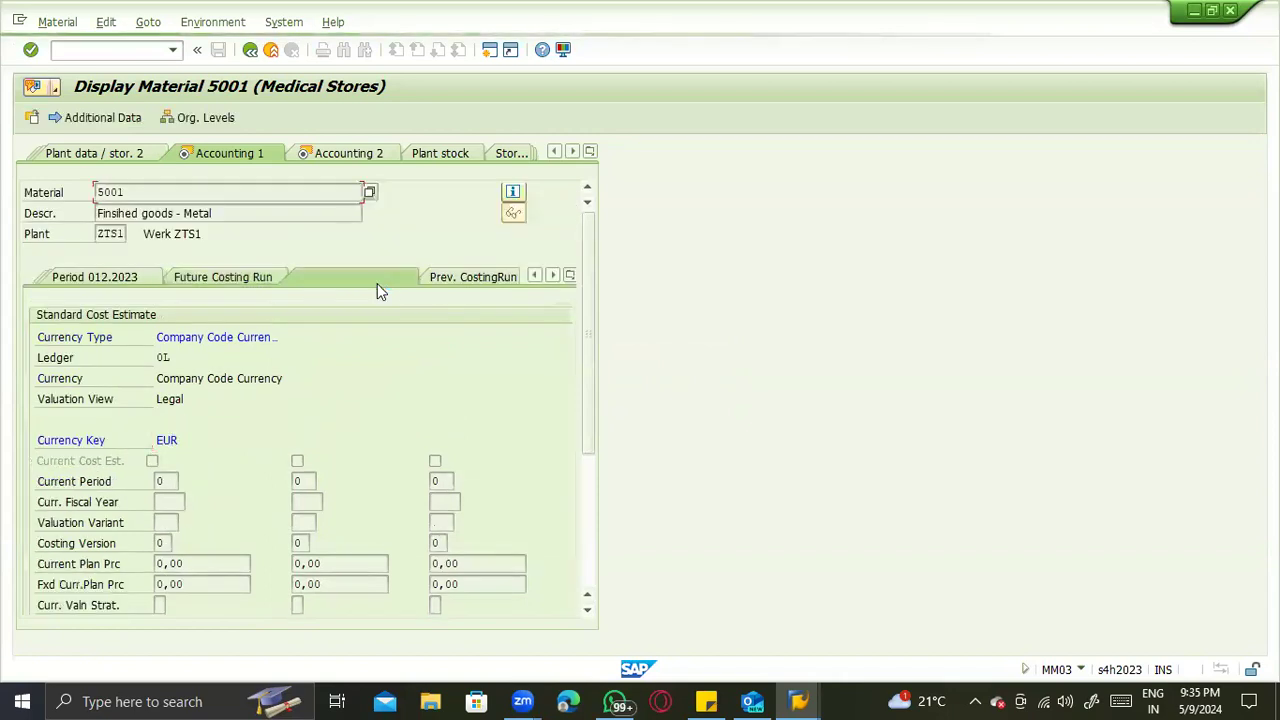
{"action": "scroll", "coordinate": [394, 435], "scroll_direction": "down", "scroll_amount": 2}
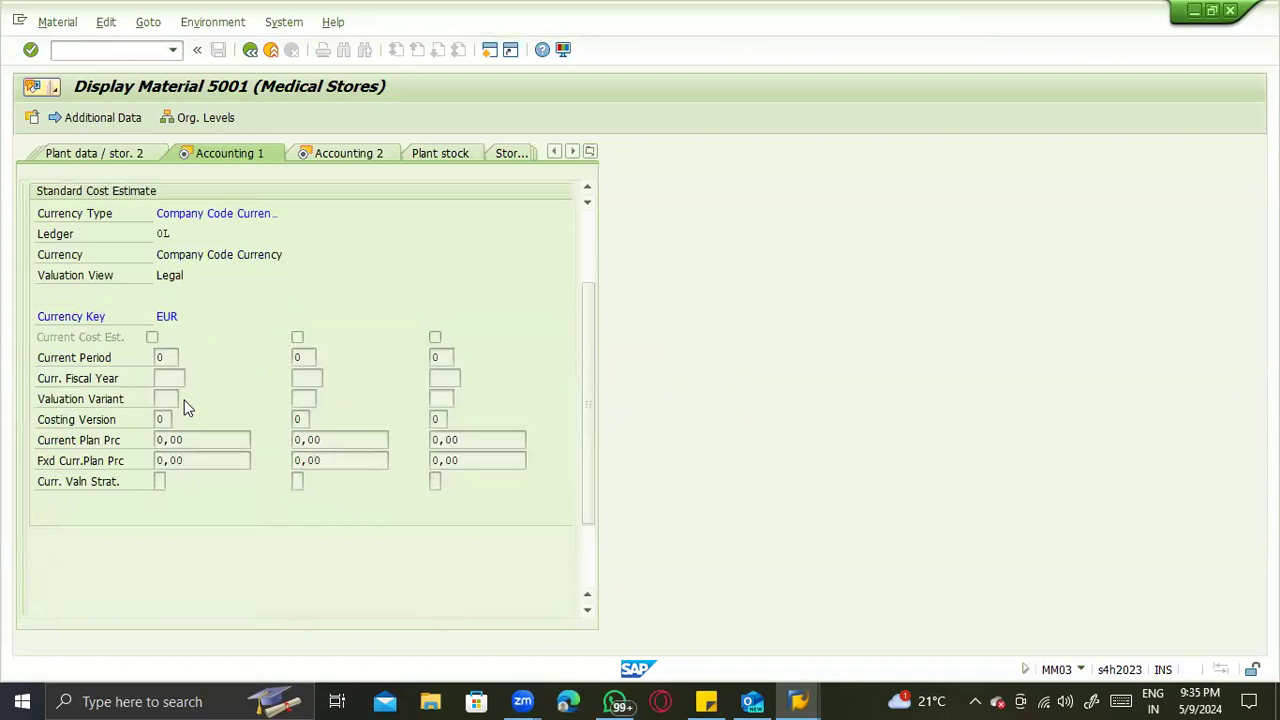
{"action": "scroll", "coordinate": [185, 406], "scroll_direction": "up", "scroll_amount": 2}
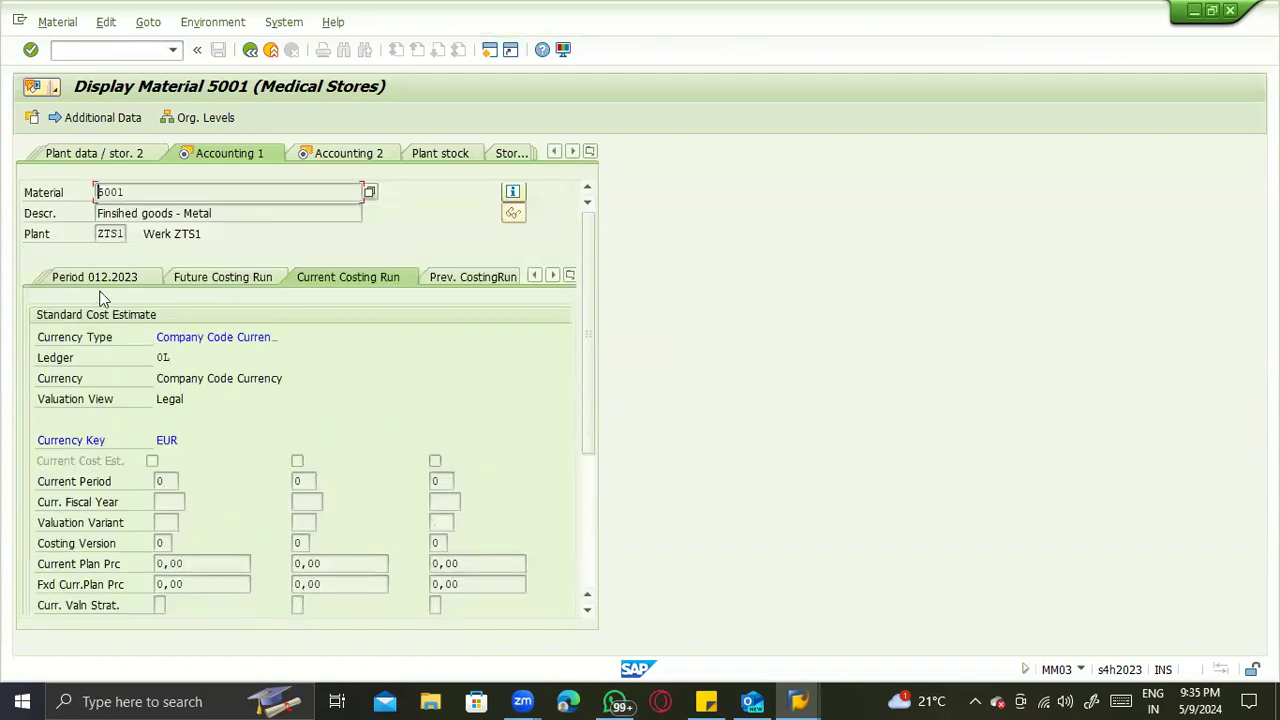
{"action": "left_click", "coordinate": [203, 280]}
{"action": "left_click", "coordinate": [569, 276]}
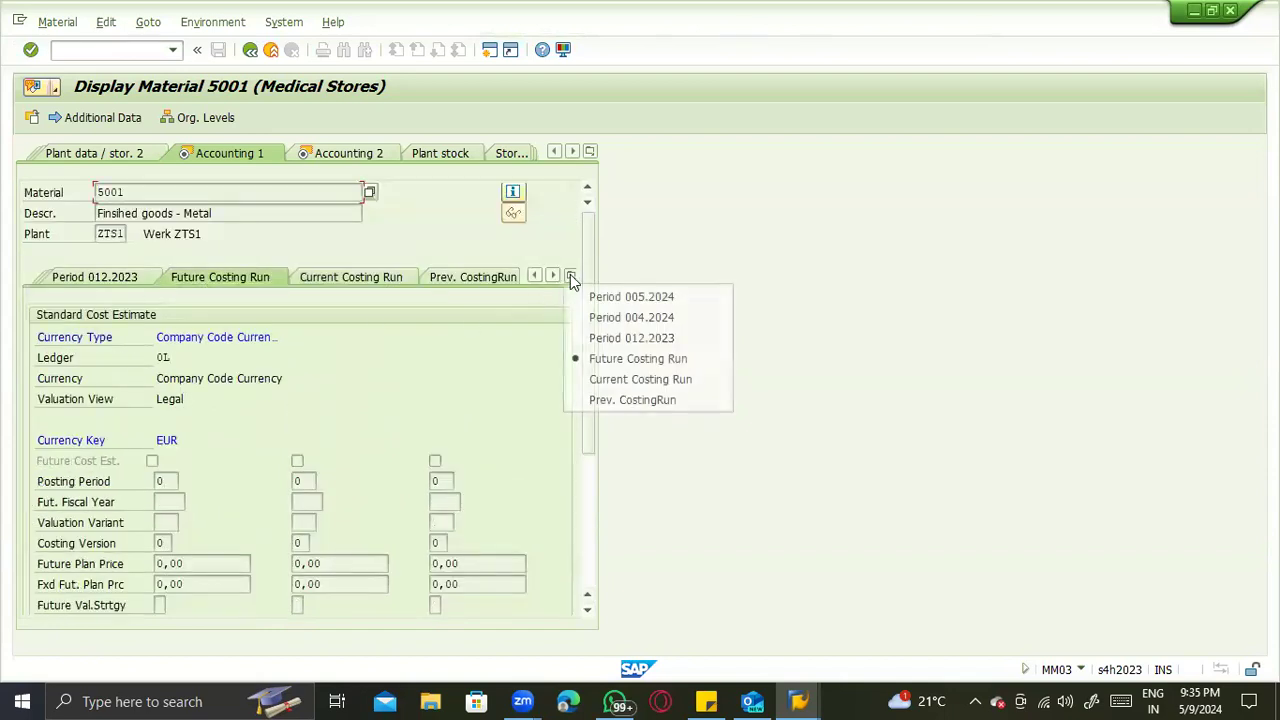
{"action": "left_click", "coordinate": [585, 295]}
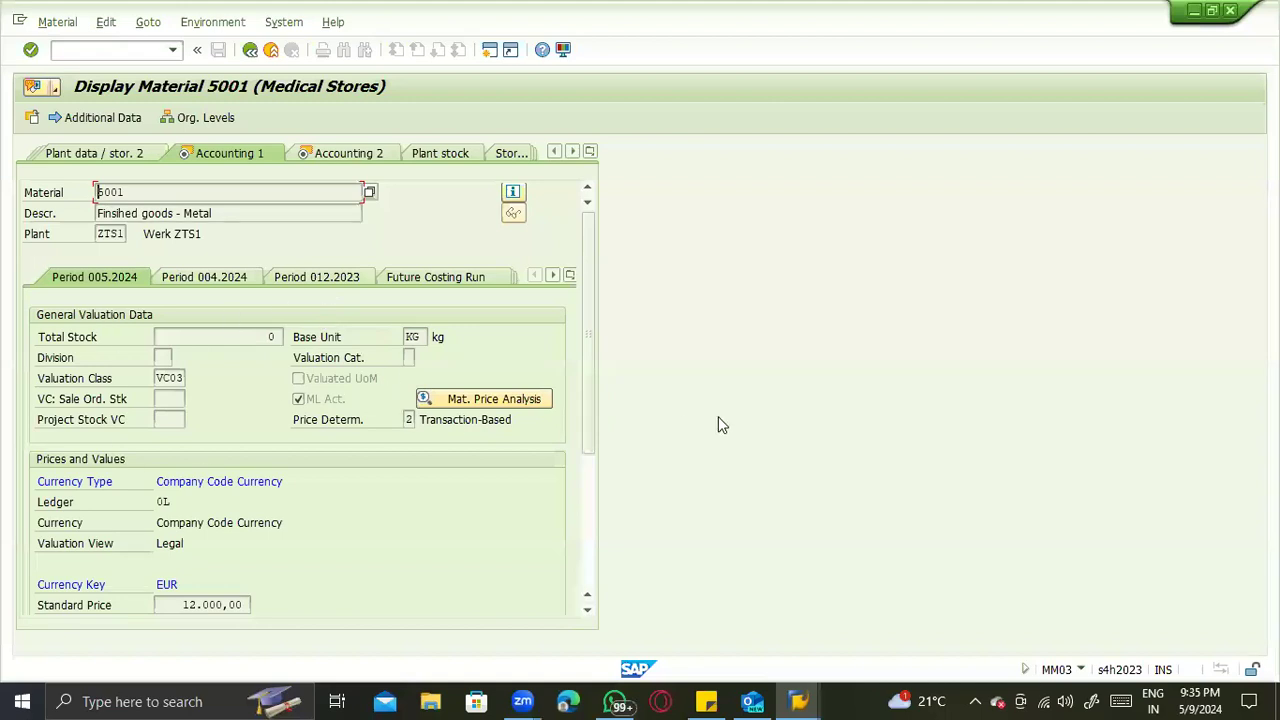
- Switch to the ECC session displaying material 60000019 and show its Accounting 1 view for comparison
{"action": "left_click", "coordinate": [797, 702]}
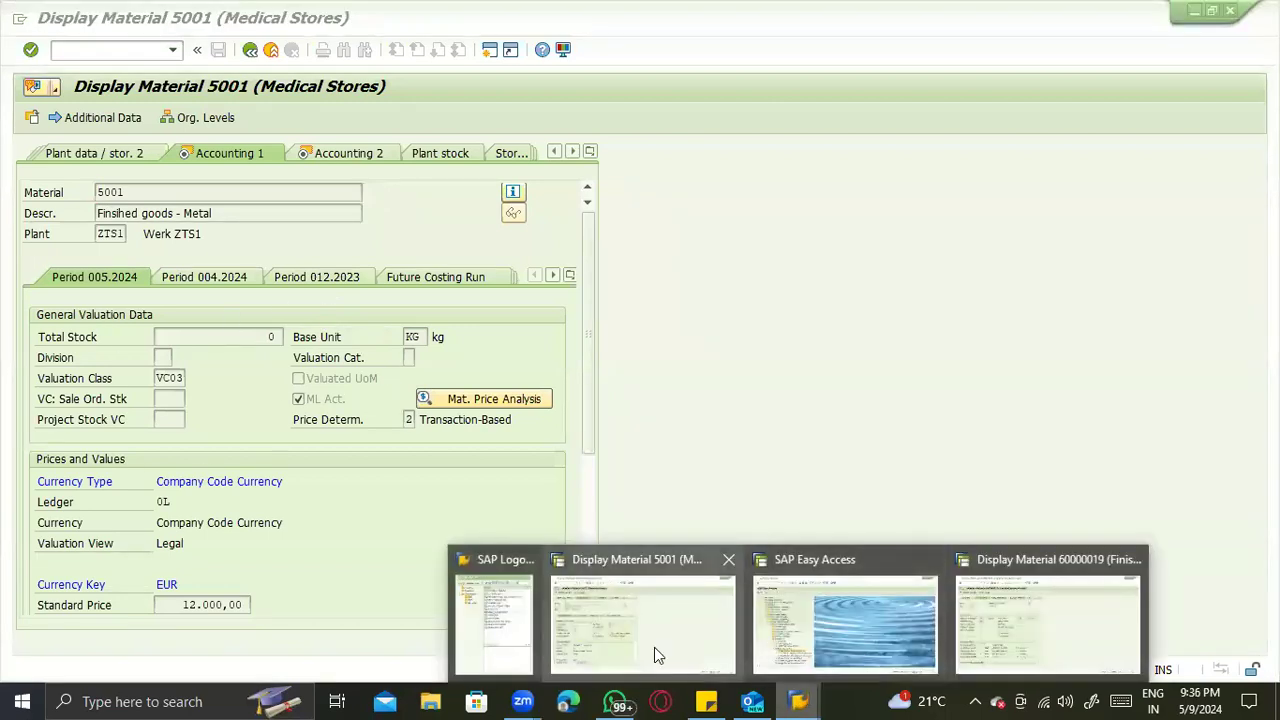
{"action": "left_click", "coordinate": [654, 647]}
{"action": "left_click", "coordinate": [797, 702]}
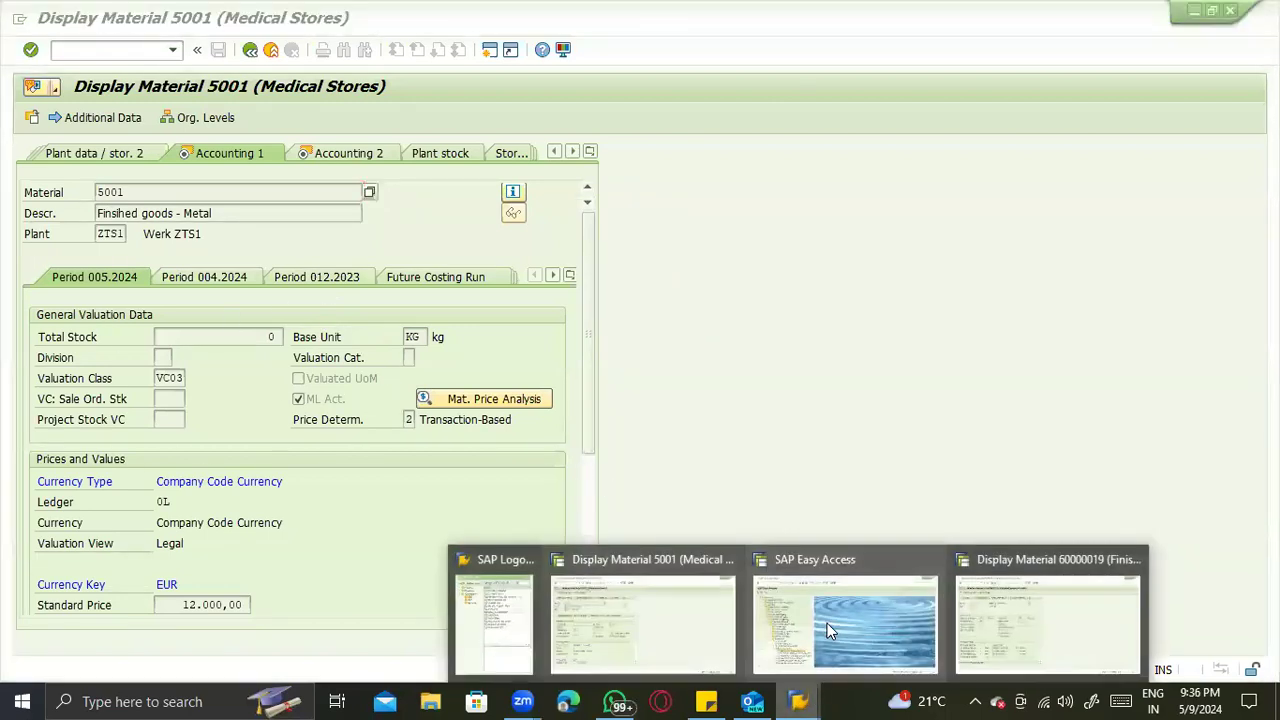
{"action": "left_click", "coordinate": [960, 621]}
{"action": "left_click", "coordinate": [590, 151]}
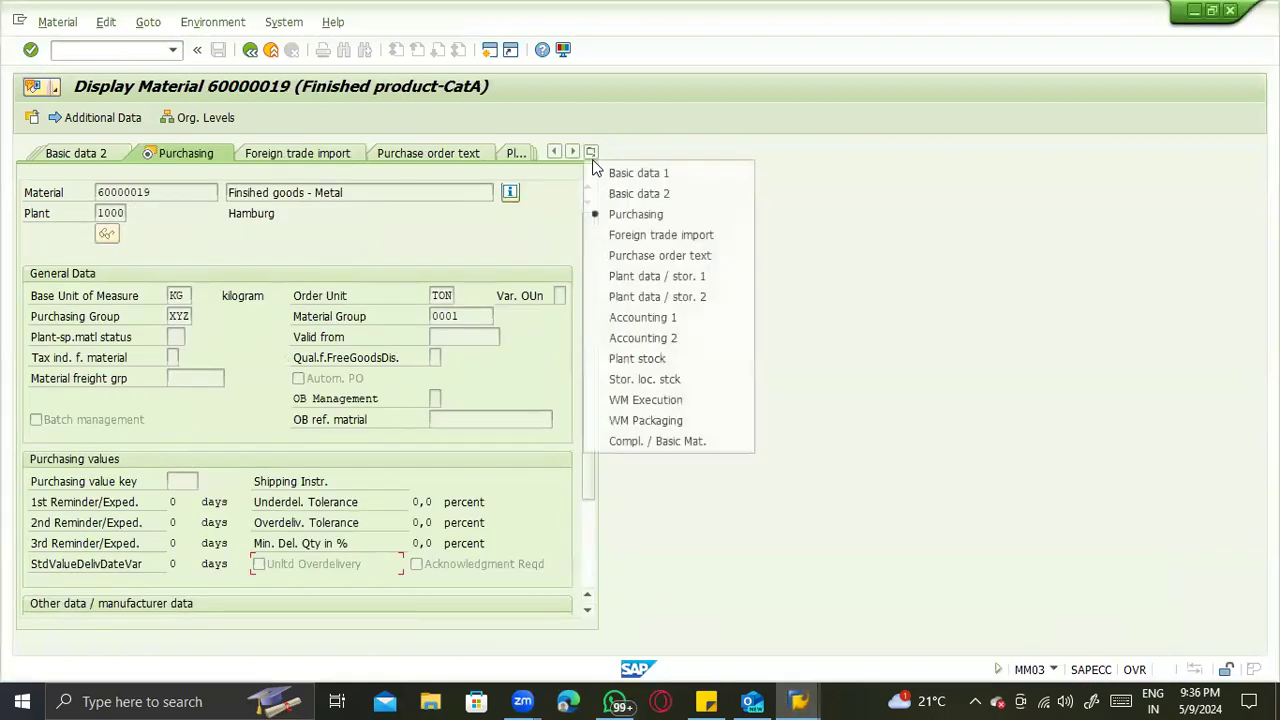
{"action": "left_click", "coordinate": [640, 318]}
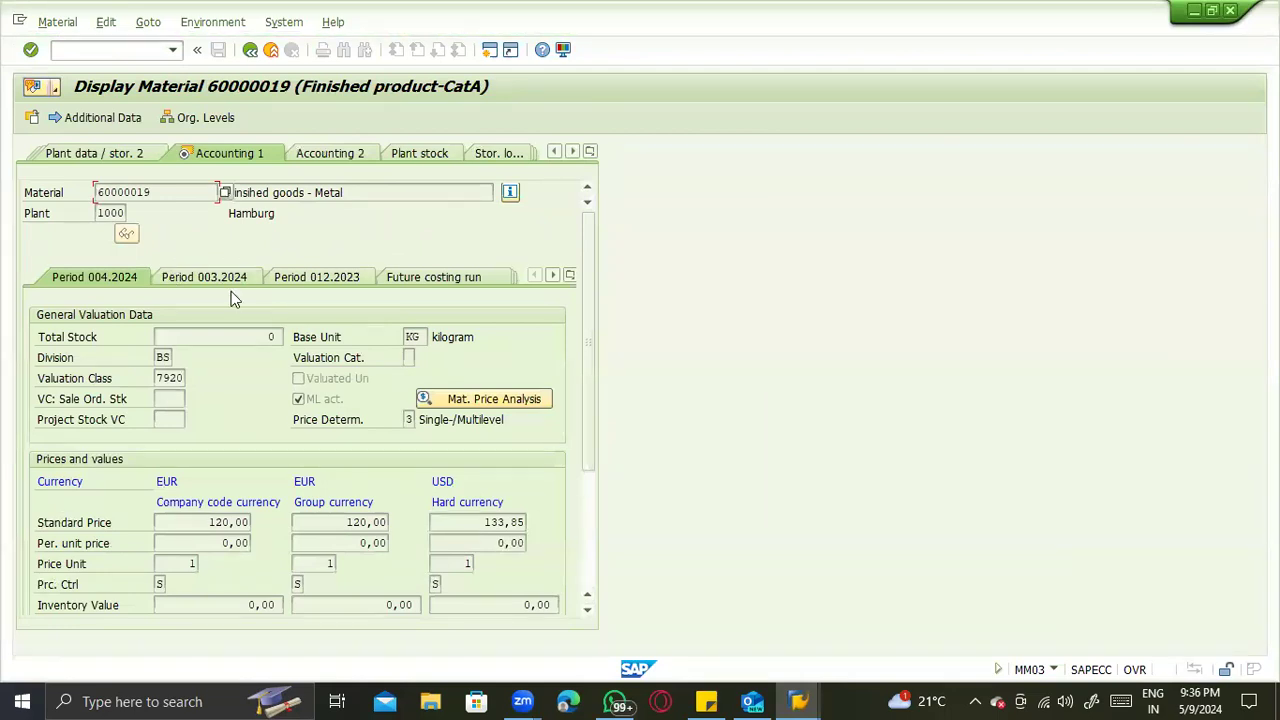
- Set the status bar of the ECC session displaying material 60000019 to show the system and client instead of the transaction
{"action": "left_click", "coordinate": [1054, 670]}
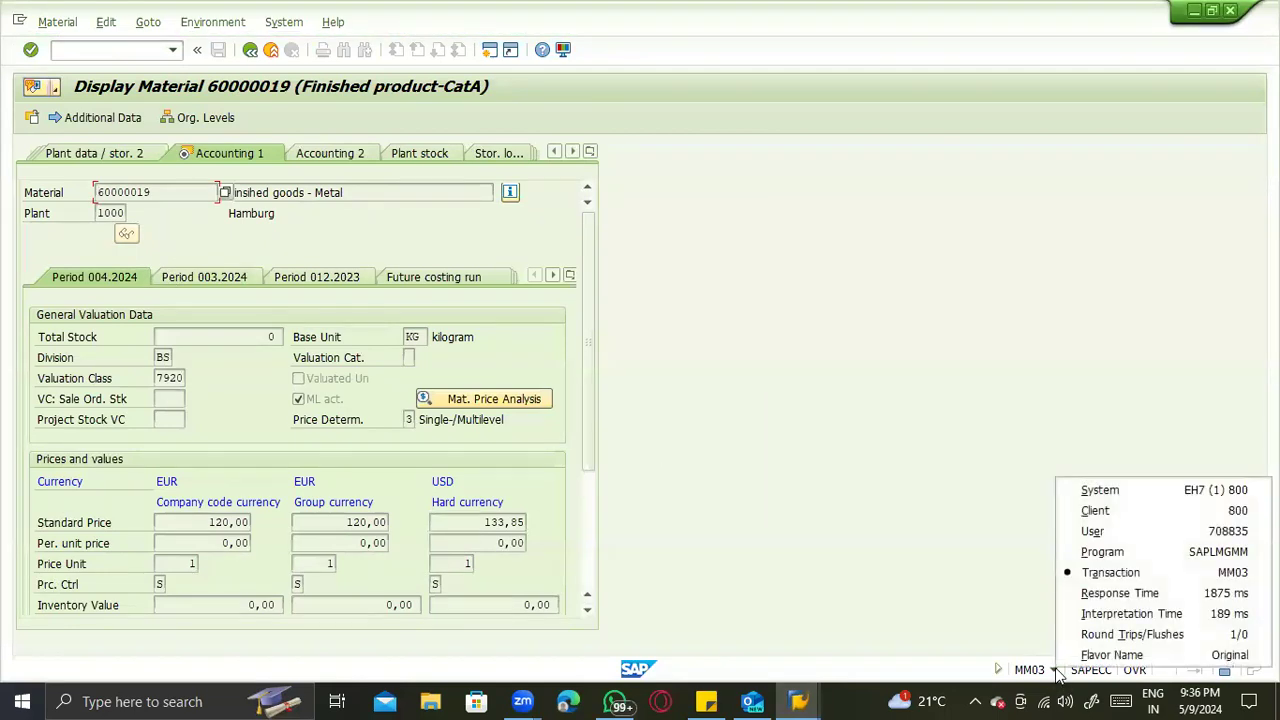
{"action": "left_click", "coordinate": [1163, 491]}
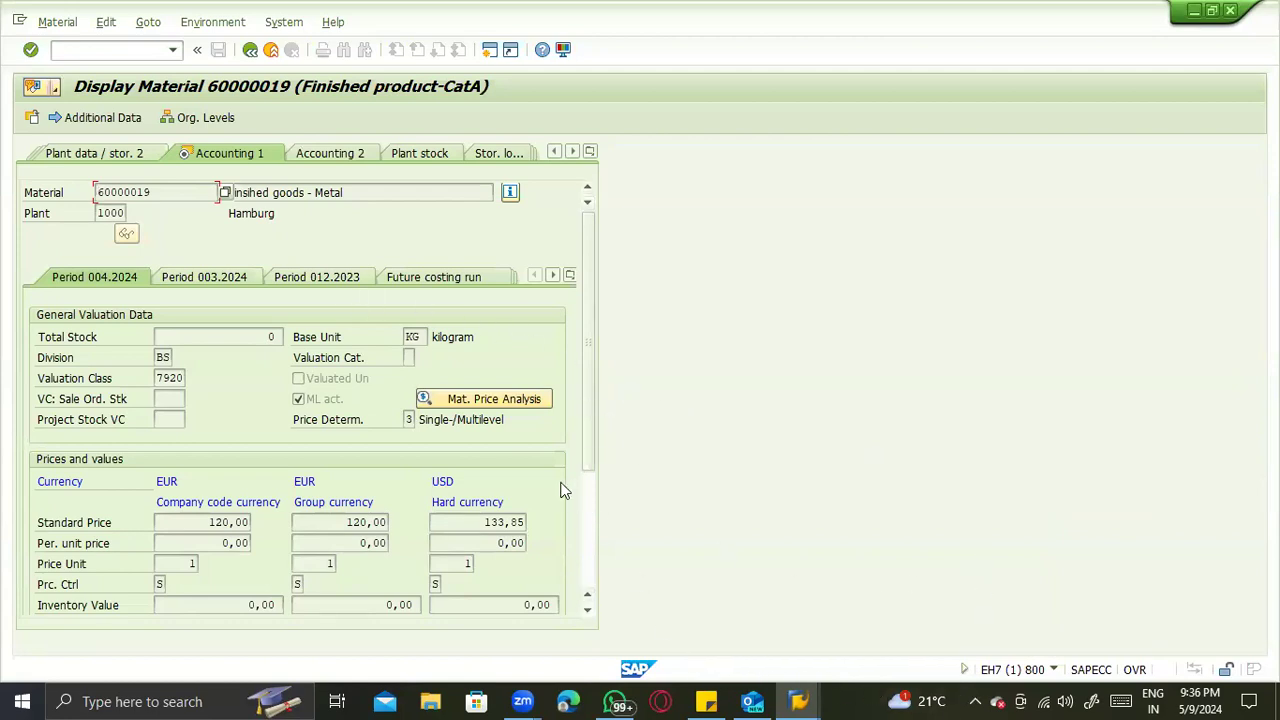
{"action": "left_click", "coordinate": [799, 701]}
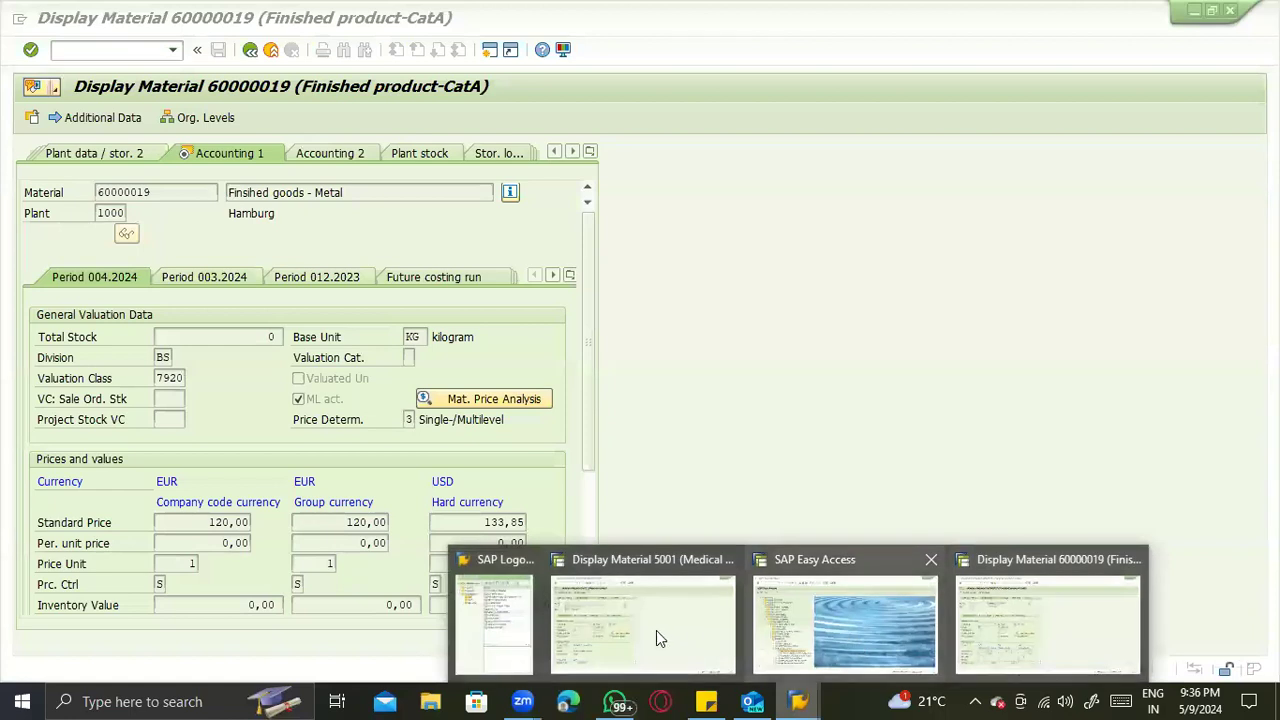
{"action": "left_click", "coordinate": [310, 402]}
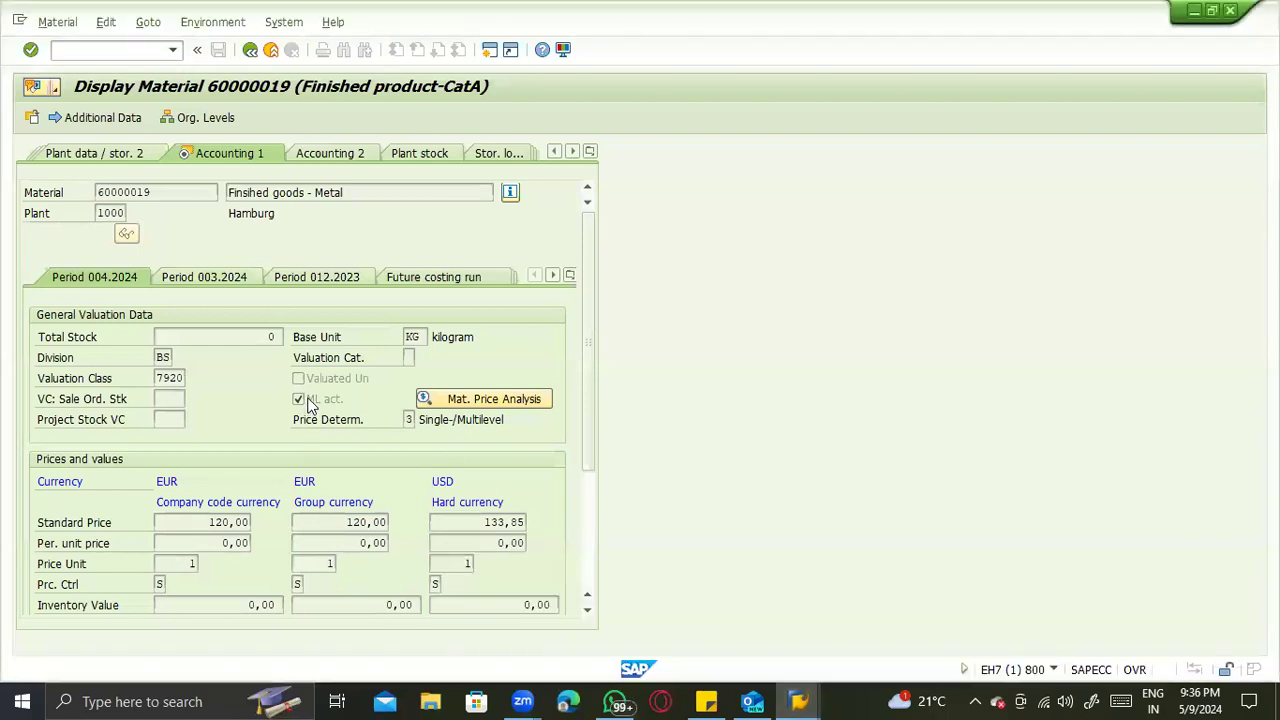
- Switch to the S/4HANA session displaying material 5001 and set its status bar to show the system and client
{"action": "left_click", "coordinate": [799, 701]}
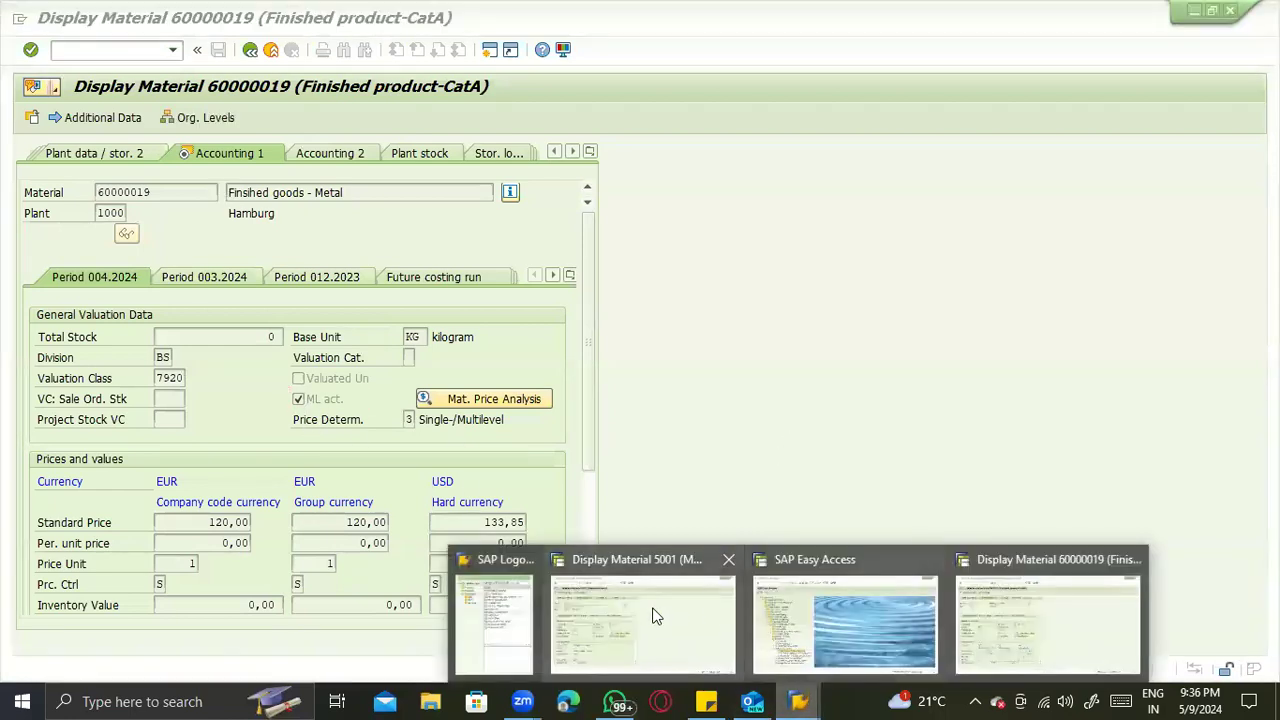
{"action": "left_click", "coordinate": [652, 606]}
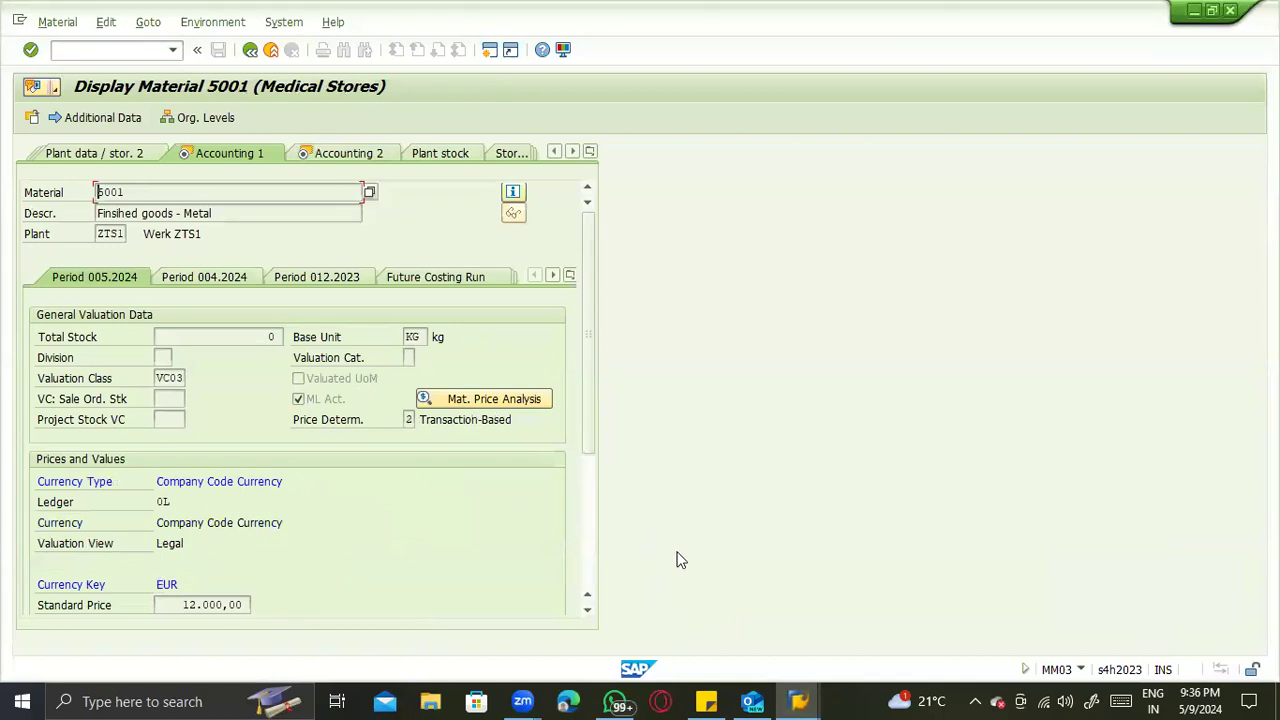
{"action": "left_click", "coordinate": [1082, 669]}
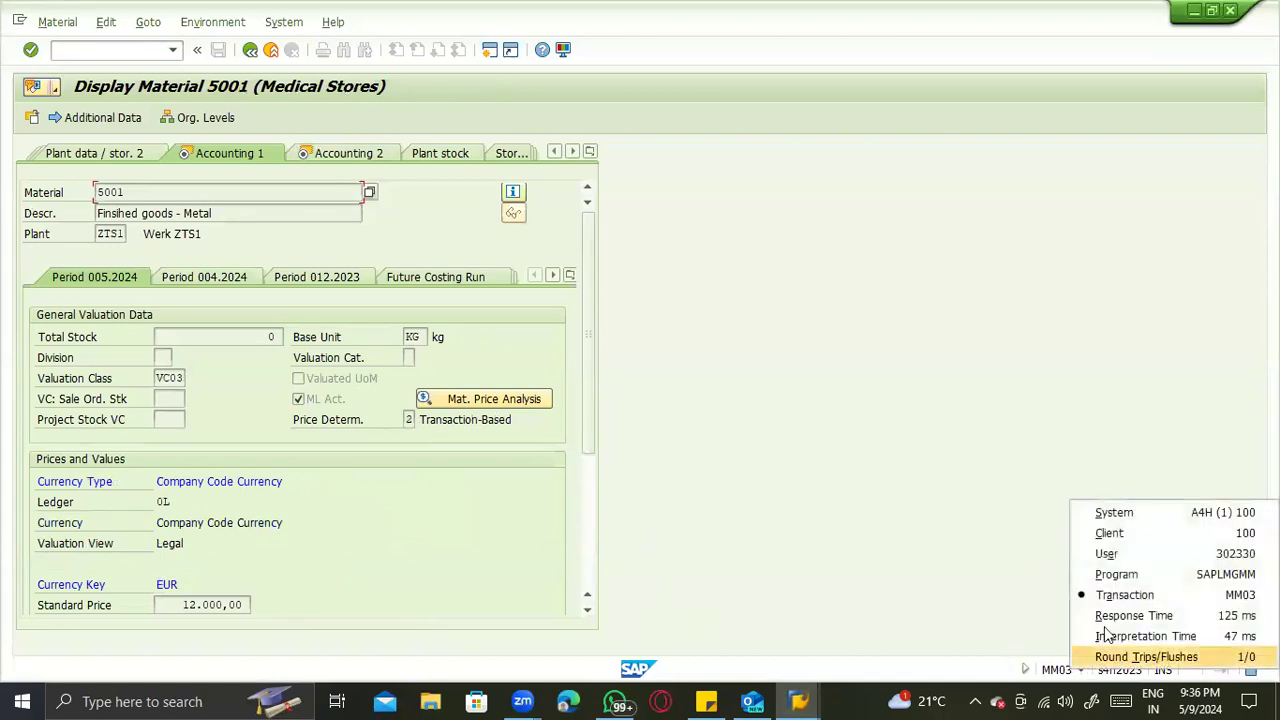
{"action": "left_click", "coordinate": [1125, 510]}
- Switch to the ECC display of material 60000019 and examine the currency columns under Prices and values
{"action": "left_click", "coordinate": [799, 701]}
{"action": "left_click", "coordinate": [1010, 598]}
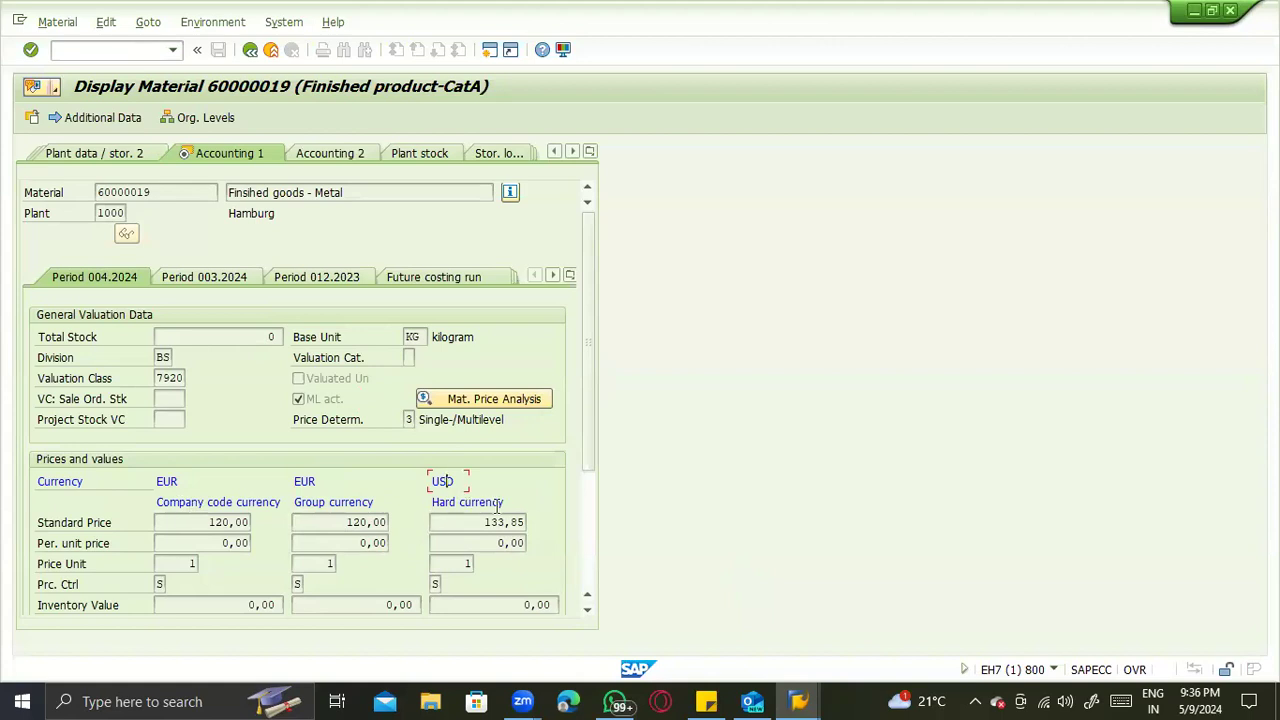
{"action": "left_click", "coordinate": [228, 510]}
{"action": "double_click", "coordinate": [167, 480]}
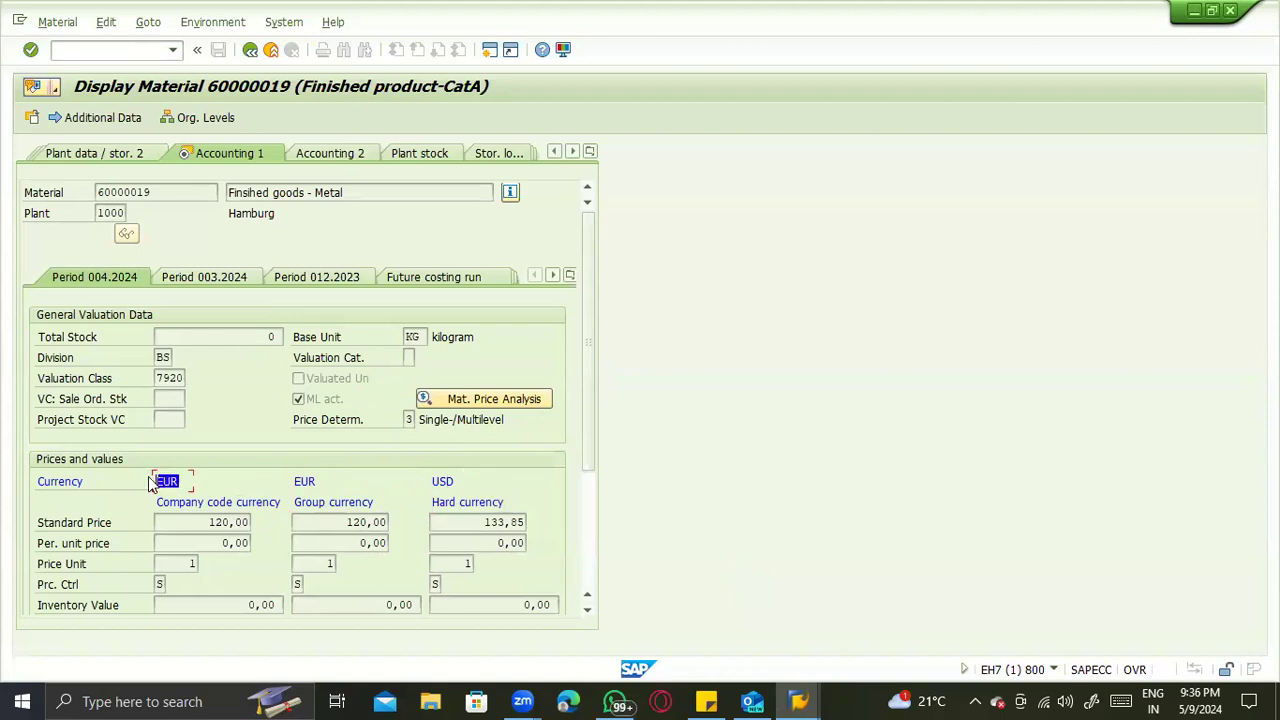
{"action": "double_click", "coordinate": [437, 482]}
- Switch to the S/4HANA display of material 5001 and examine its Prices and Values section for comparison
{"action": "left_click", "coordinate": [798, 701]}
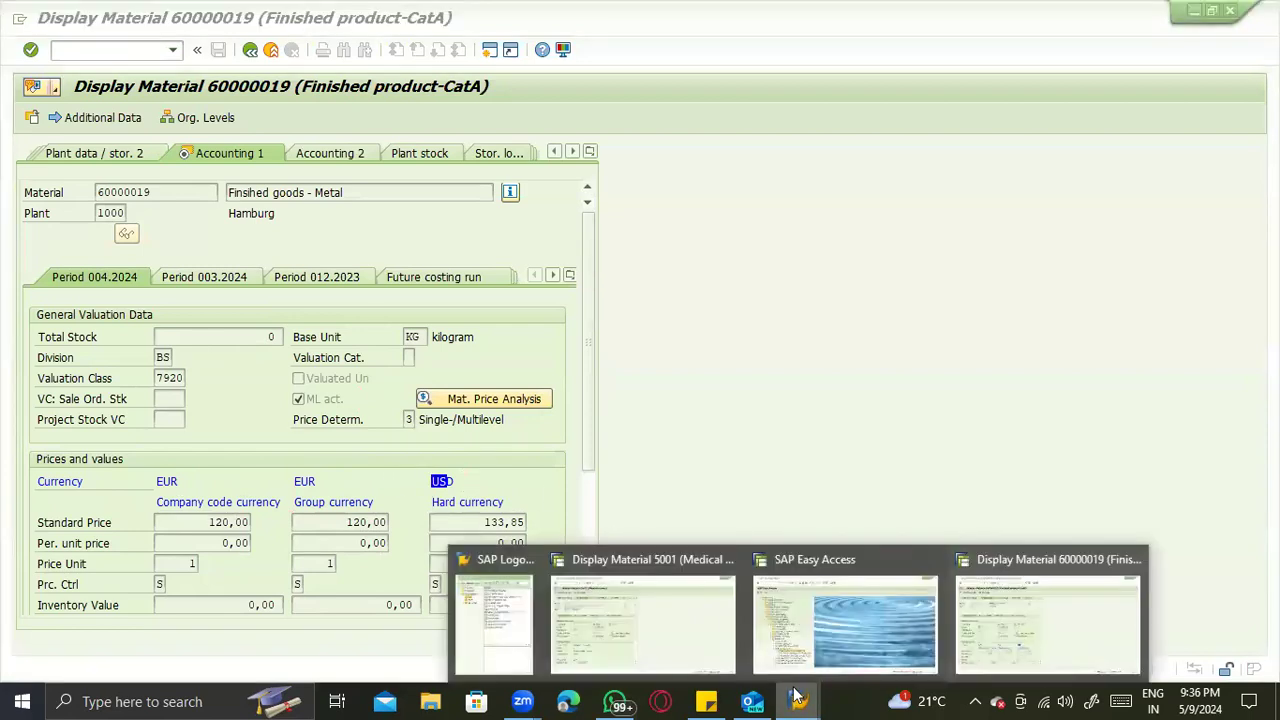
{"action": "left_click", "coordinate": [686, 612]}
{"action": "scroll", "coordinate": [487, 530], "scroll_direction": "down", "scroll_amount": 3}
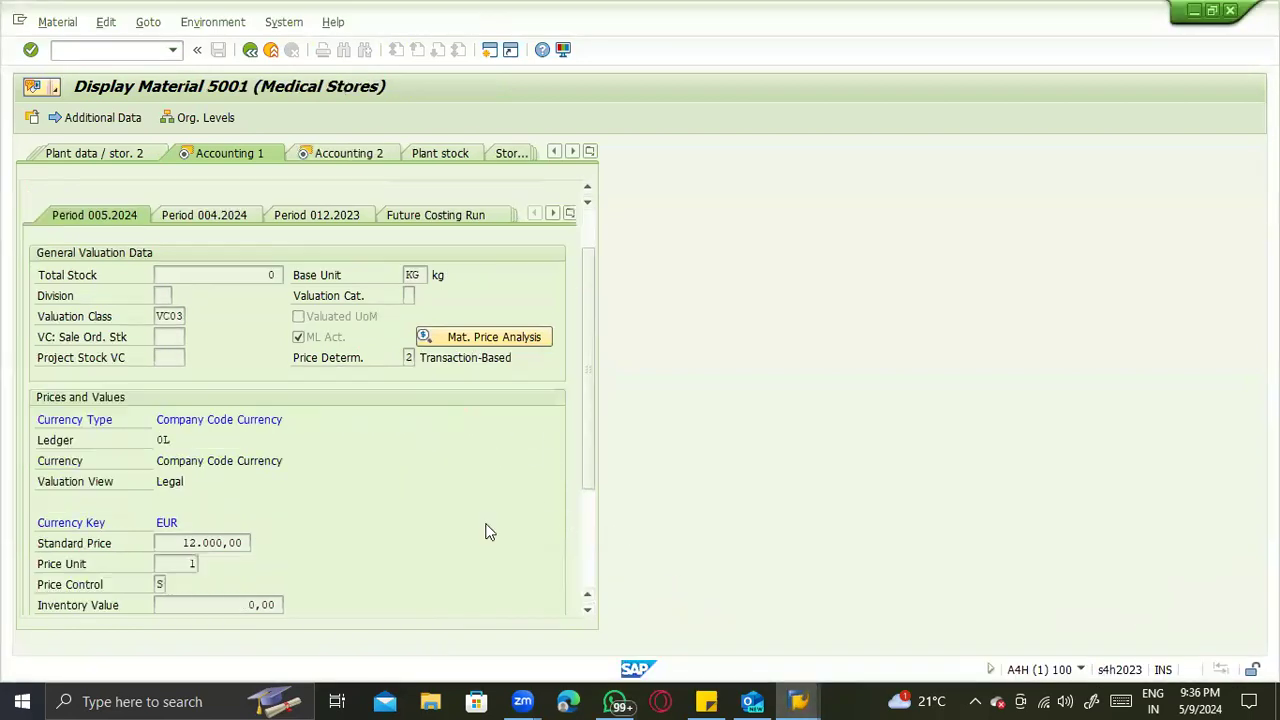
- Return to ECC material 60000019 and check its group currency and hard currency columns against the S/4HANA view
{"action": "left_click", "coordinate": [798, 701]}
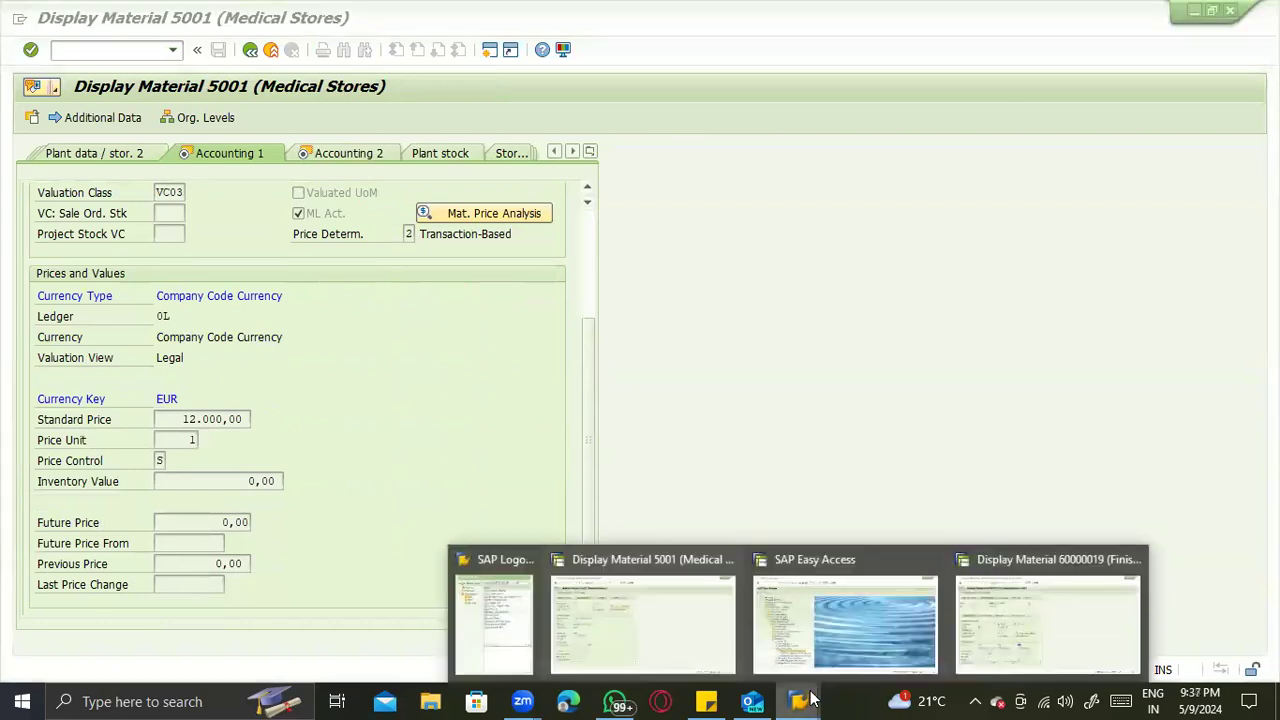
{"action": "left_click", "coordinate": [1033, 647]}
{"action": "left_click", "coordinate": [322, 484]}
{"action": "left_click", "coordinate": [506, 502]}
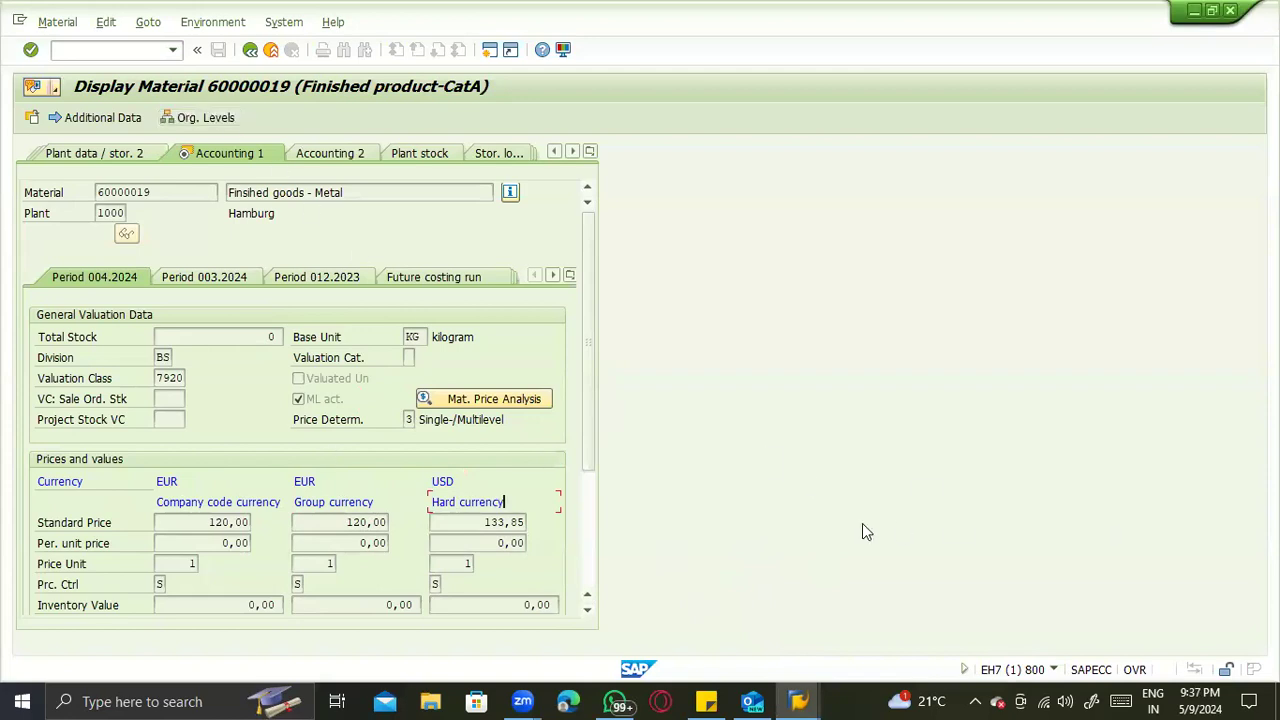
- Switch back to the S/4HANA session of material 5001 and leave it for the Business Partner maintenance transaction
{"action": "left_click", "coordinate": [790, 700]}
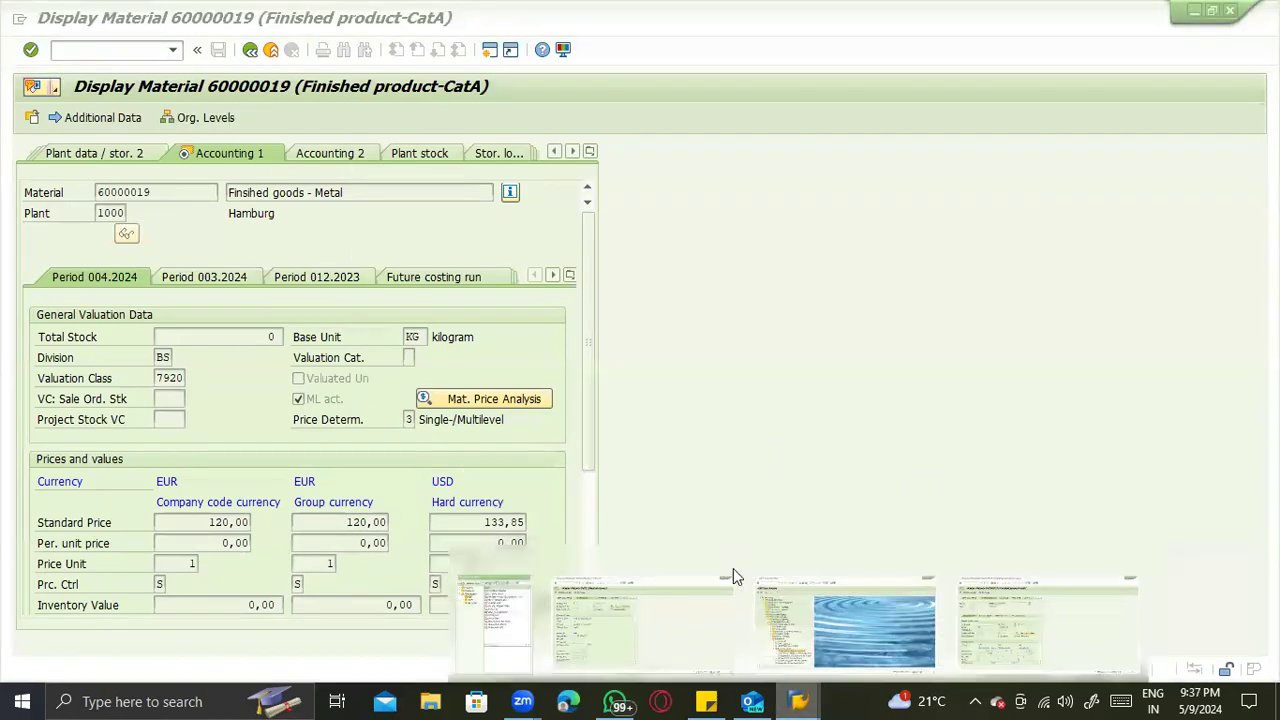
{"action": "left_click", "coordinate": [730, 572]}
{"action": "scroll", "coordinate": [183, 213], "scroll_direction": "up", "scroll_amount": 3}
{"action": "left_click_drag", "start_coordinate": [126, 192], "coordinate": [14, 190]}
{"action": "left_click", "coordinate": [74, 51]}
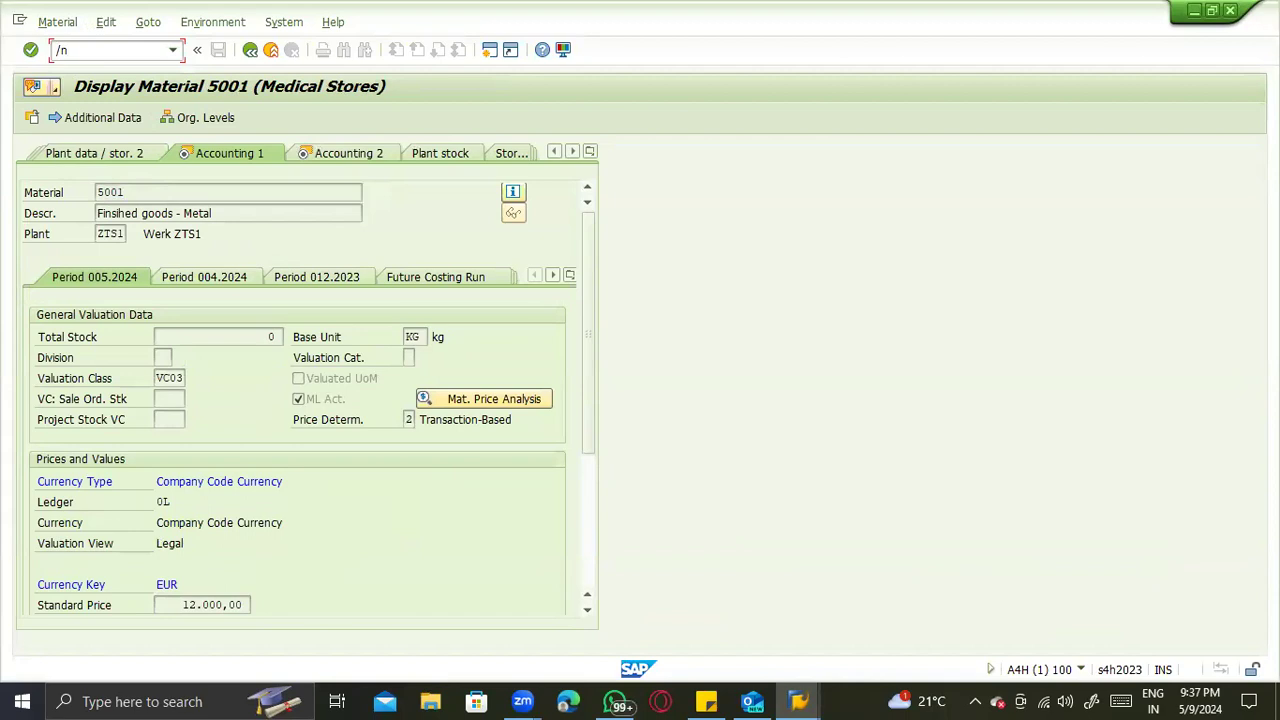
{"action": "key", "text": "Return"}
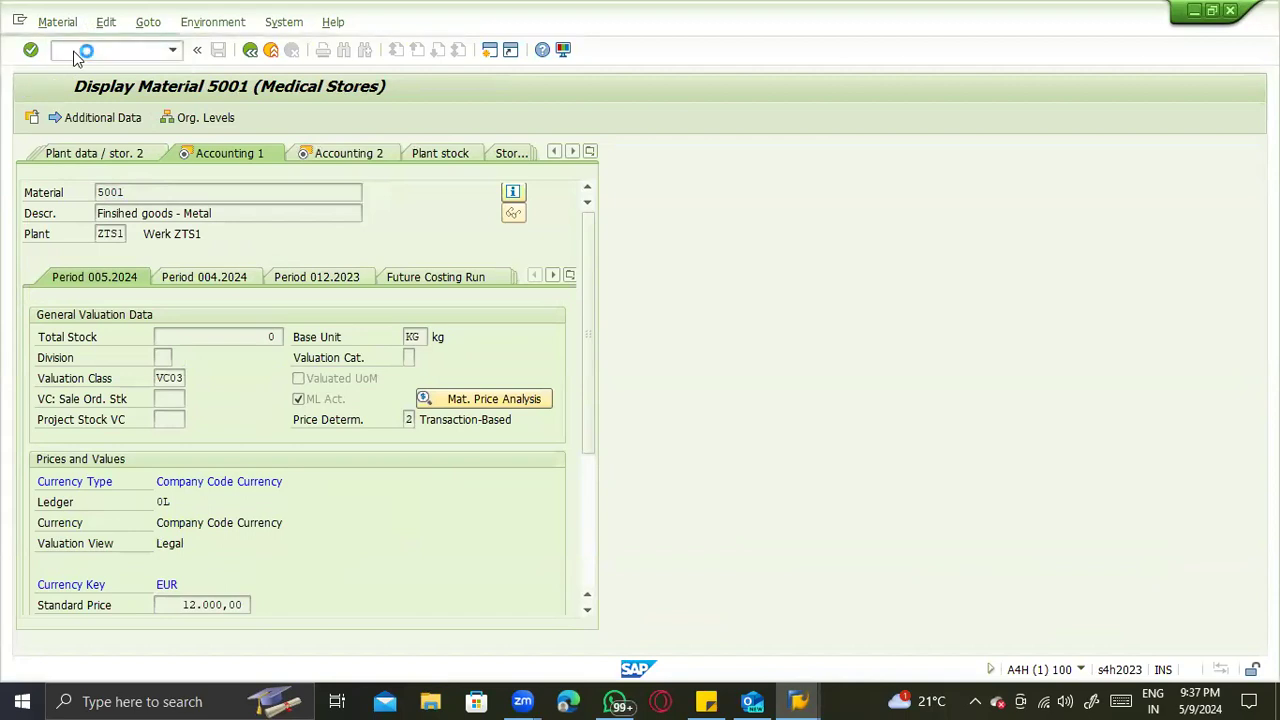
{"action": "left_click", "coordinate": [152, 234]}
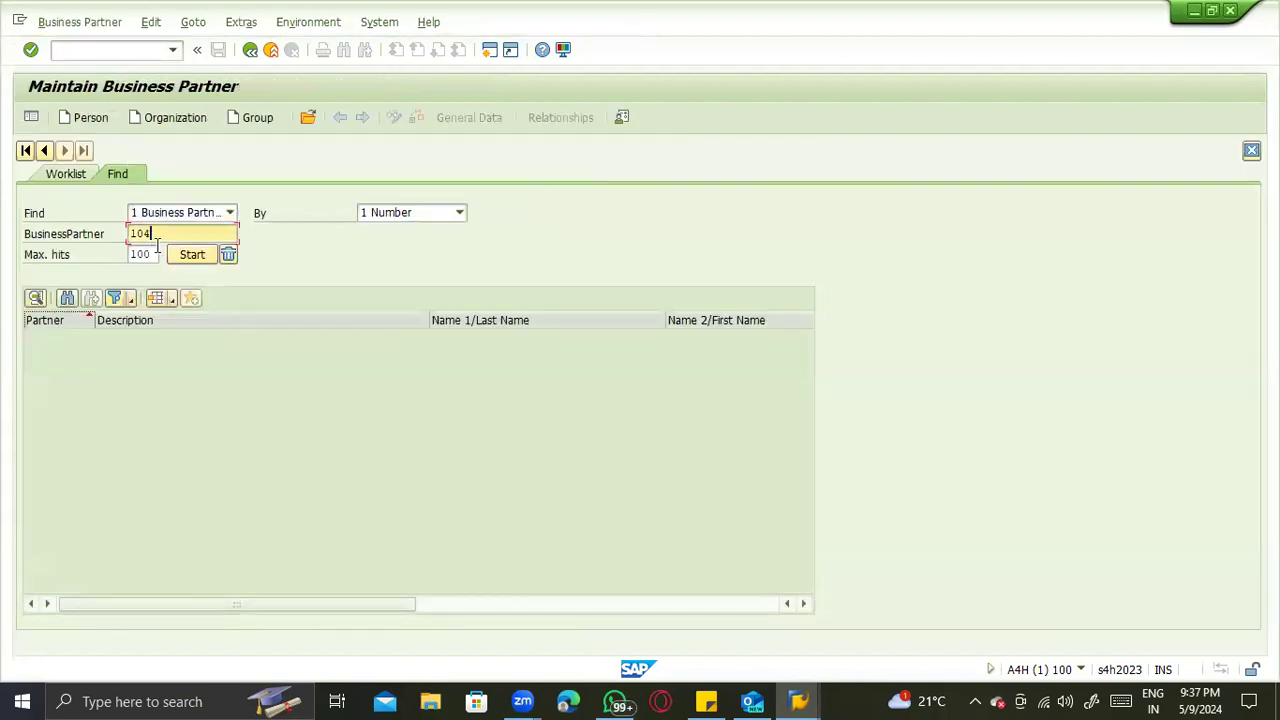
{"action": "left_click", "coordinate": [86, 117]}
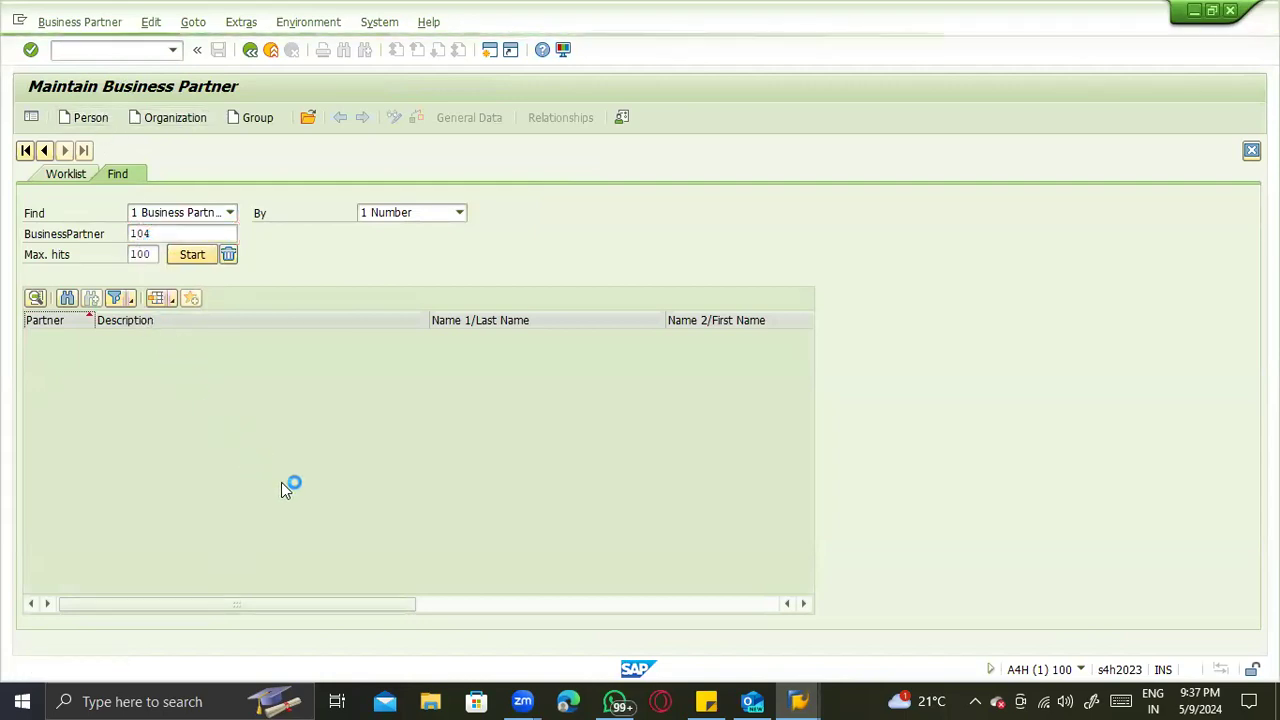
{"action": "key", "text": "Escape"}
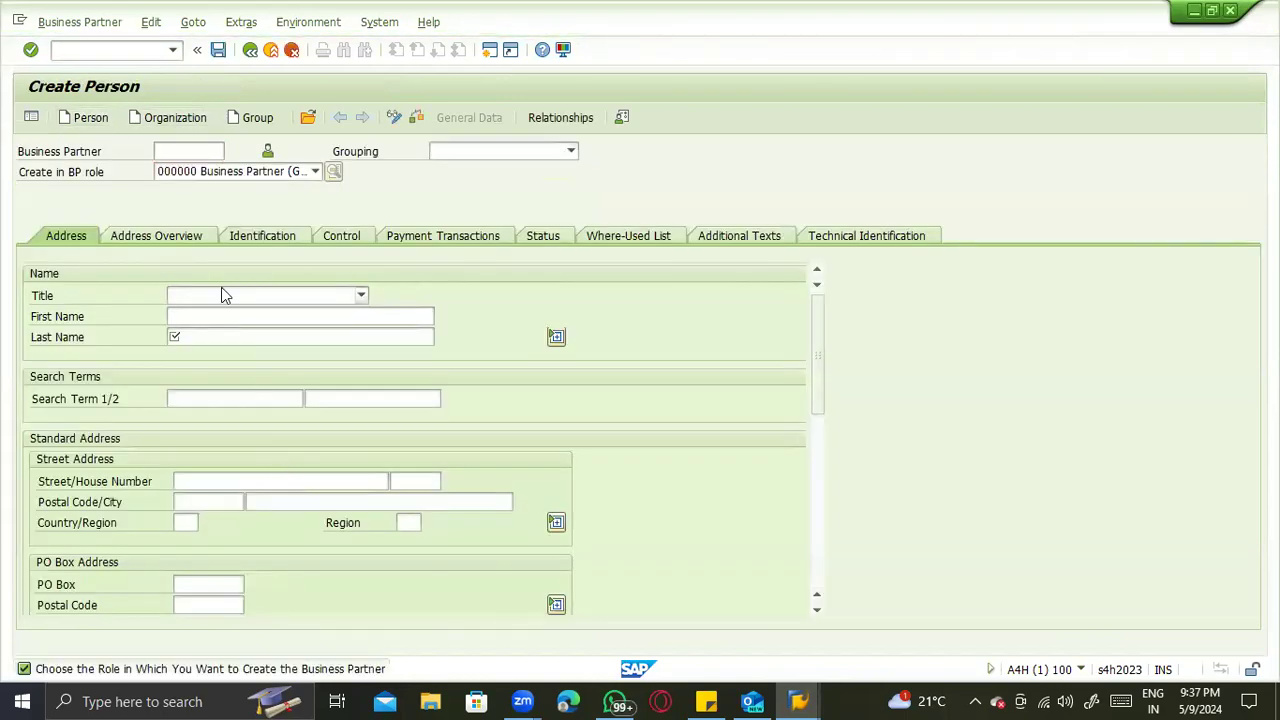
{"action": "left_click", "coordinate": [538, 449]}
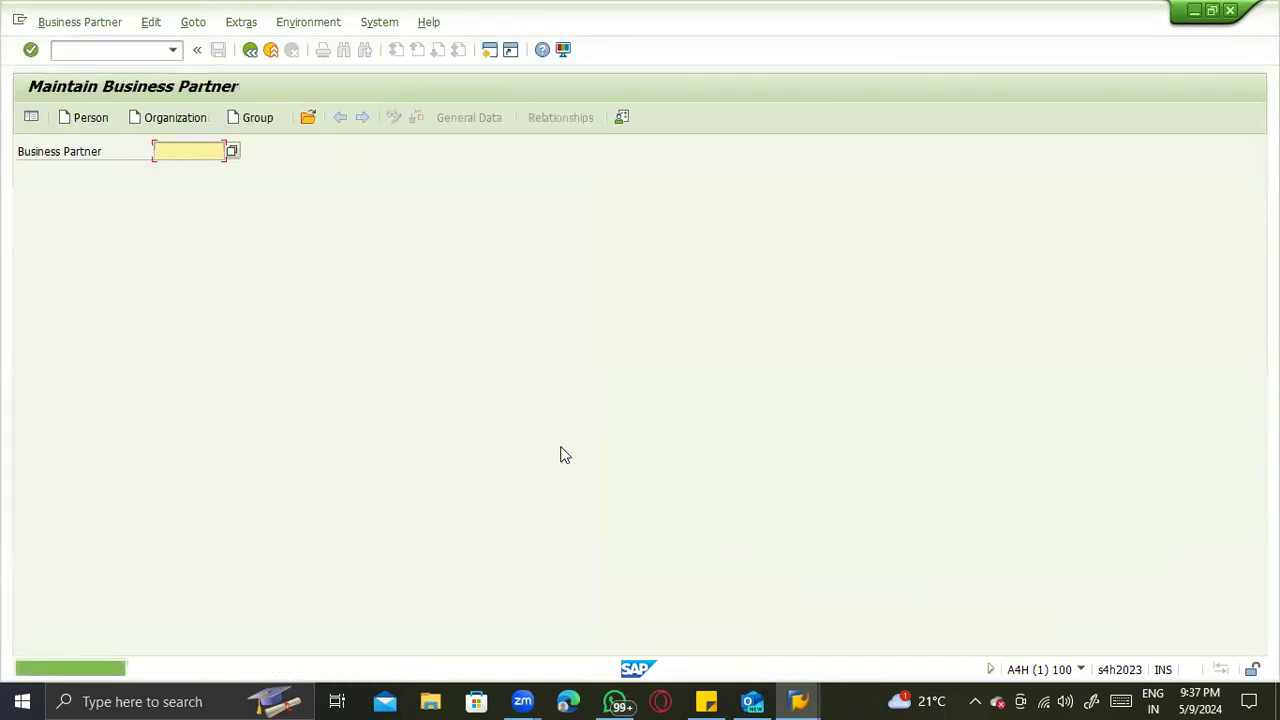
{"action": "key", "text": "F3"}
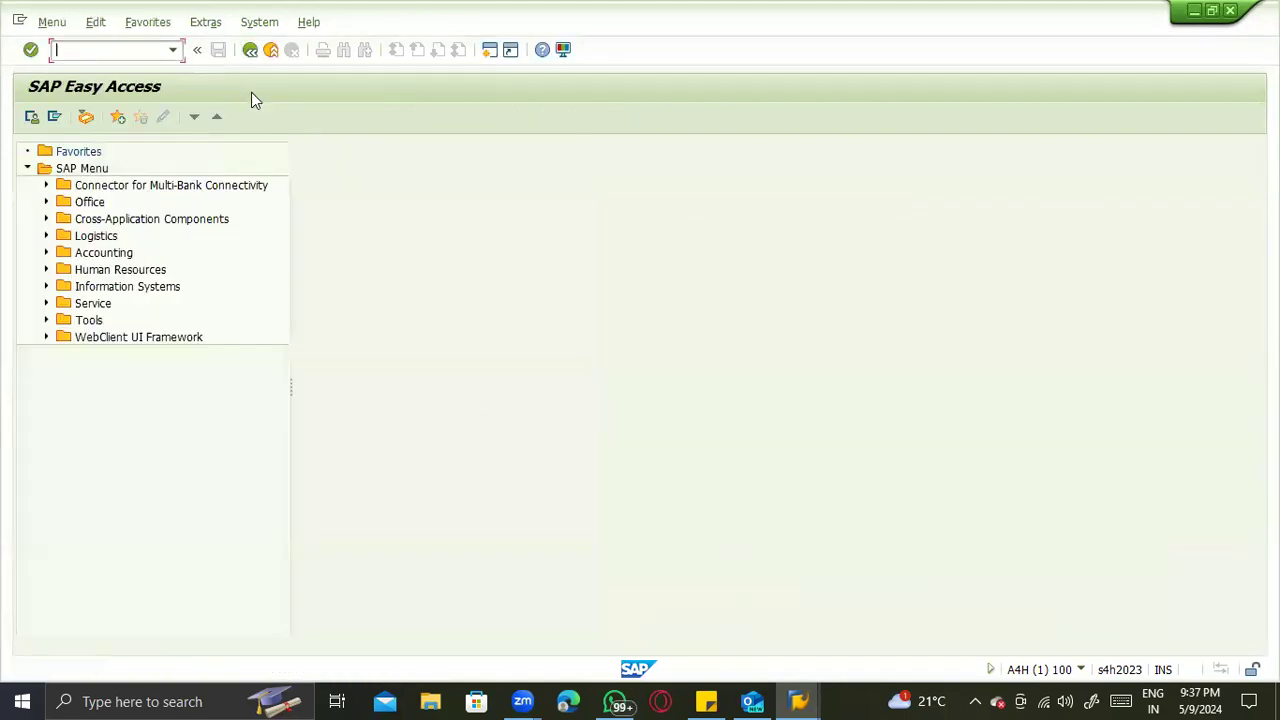
- Reopen Business Partner maintenance with transaction bp
{"action": "type", "text": "b"}
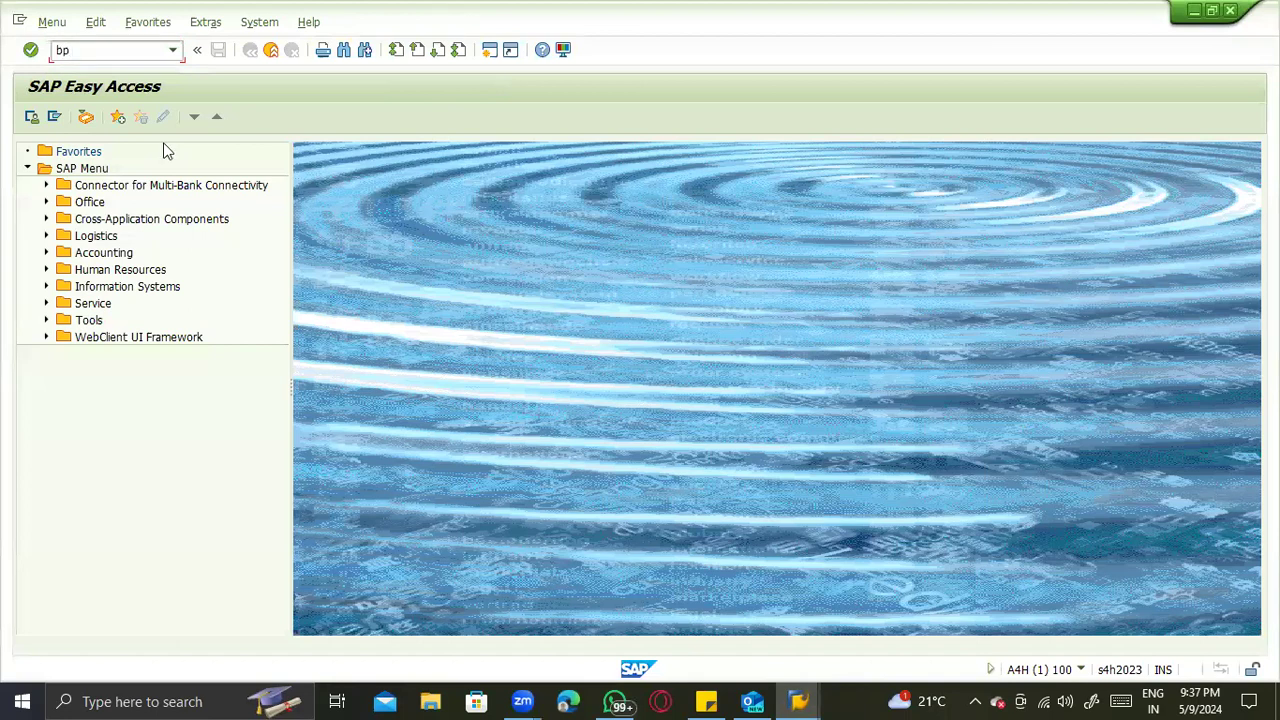
{"action": "type", "text": "p"}
{"action": "key", "text": "Return"}
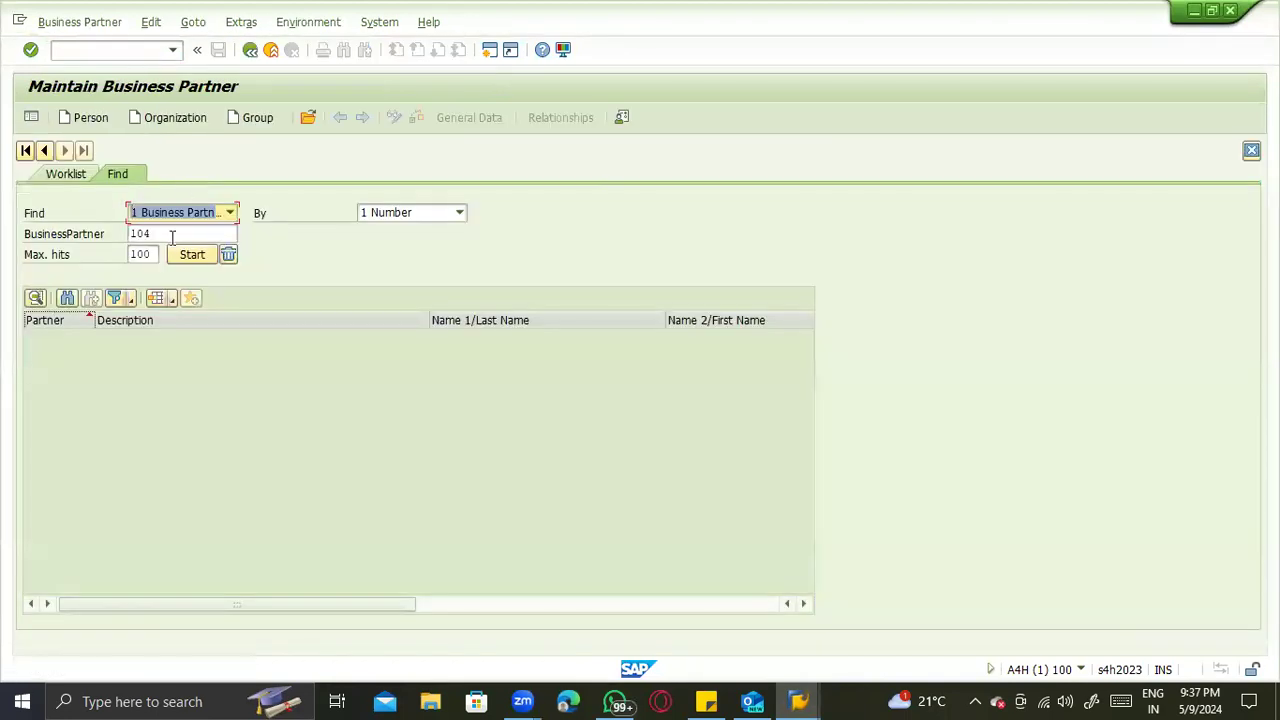
- Find the business partner Mashroom Production Unit Supplier by the number already entered, review its organization data and leave the display
{"action": "key", "text": "Return"}
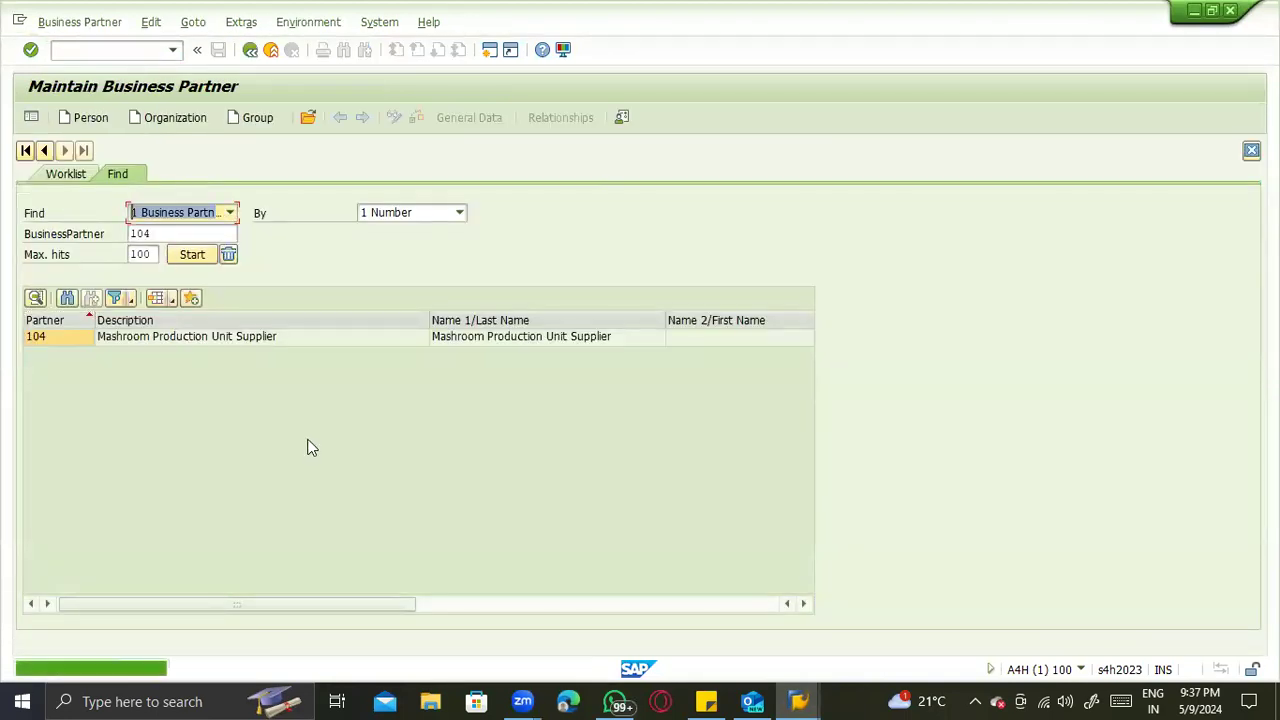
{"action": "left_click", "coordinate": [124, 341]}
{"action": "double_click", "coordinate": [124, 341]}
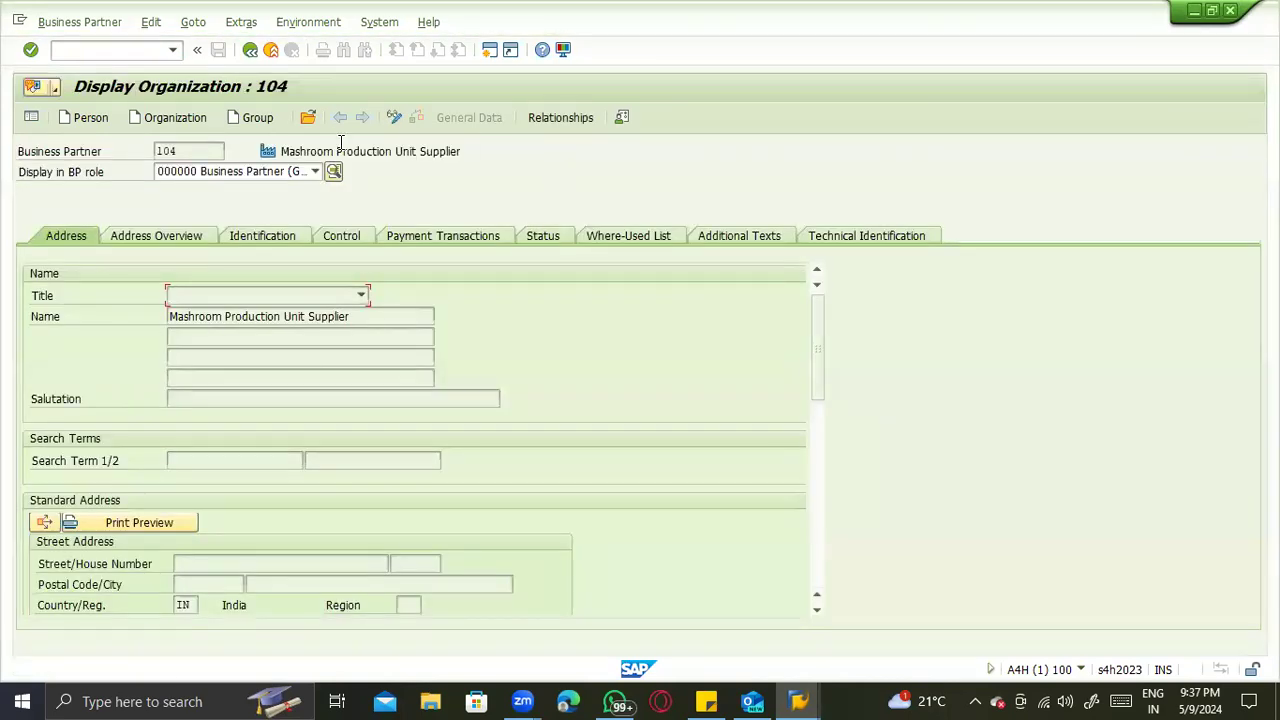
{"action": "key", "text": "F3"}
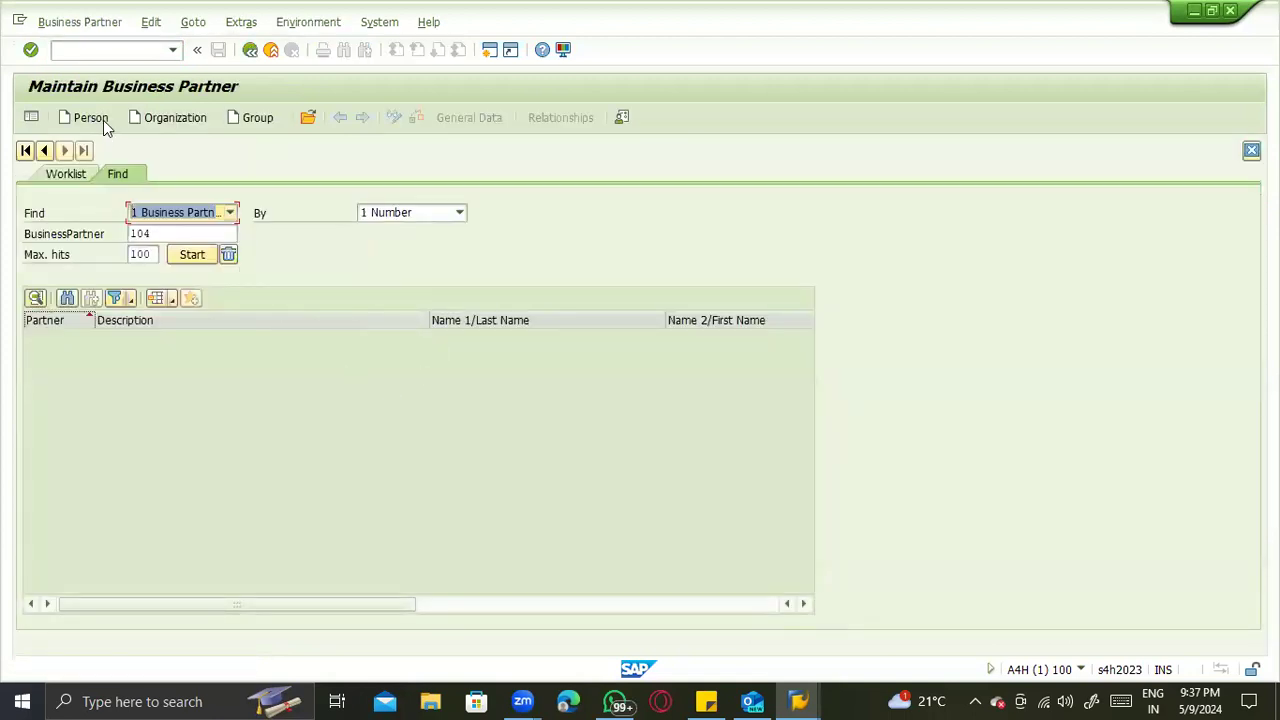
- Start creating a business partner of type organization with the grouping ZTST SA Domestic BP
{"action": "left_click", "coordinate": [165, 118]}
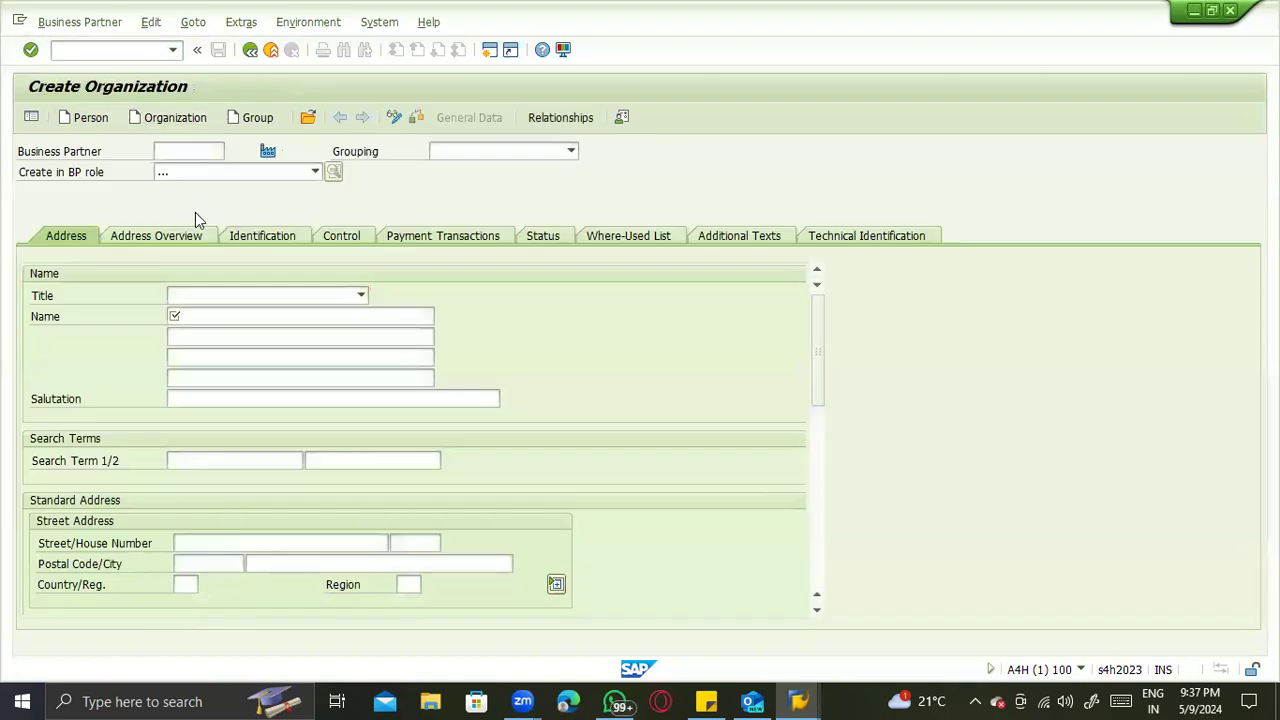
{"action": "left_click", "coordinate": [460, 152]}
{"action": "type", "text": "zt"}
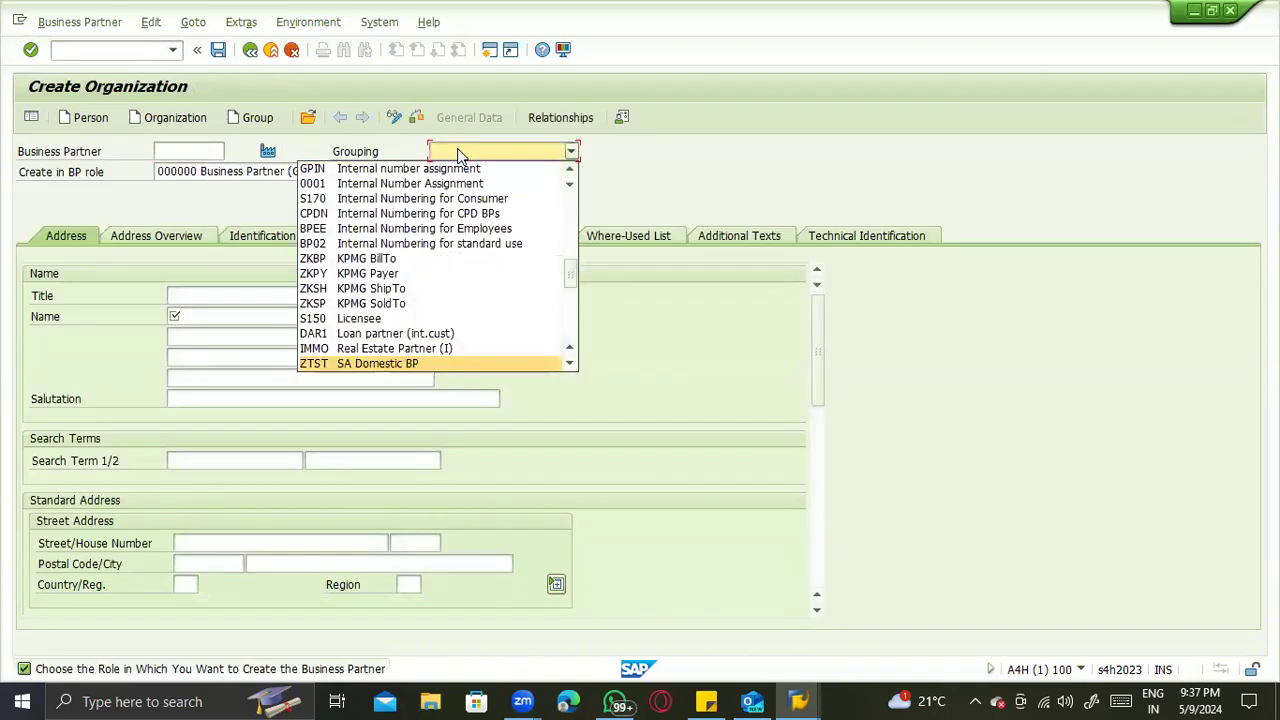
{"action": "key", "text": "Return"}
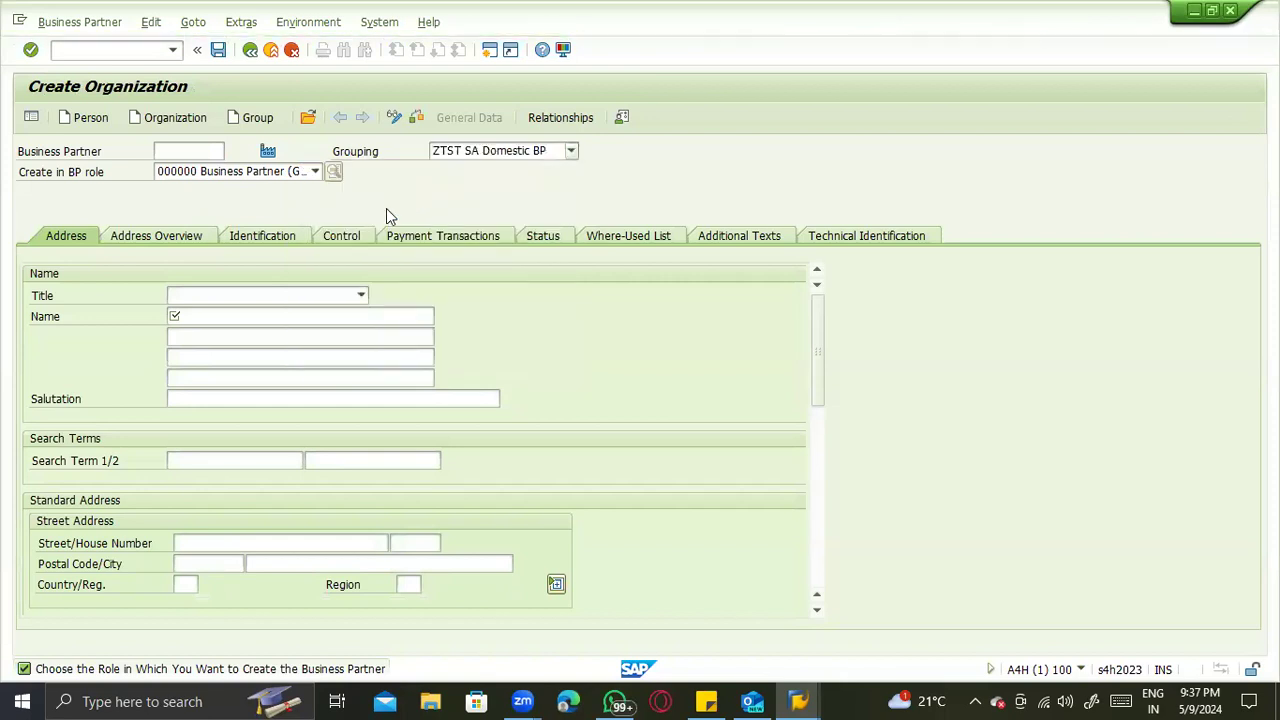
{"action": "left_click", "coordinate": [260, 172]}
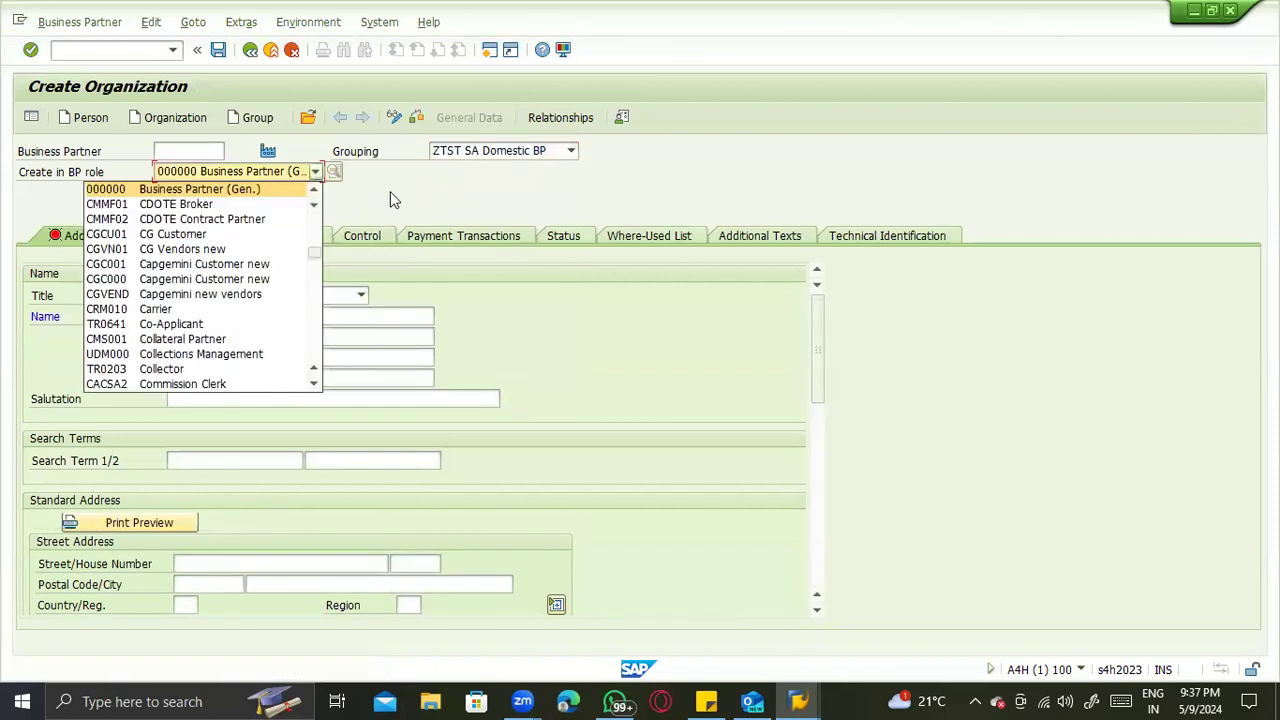
{"action": "left_click", "coordinate": [371, 240]}
- Enter BP Testing _ZTST as the name of the new organization
{"action": "left_click", "coordinate": [227, 318]}
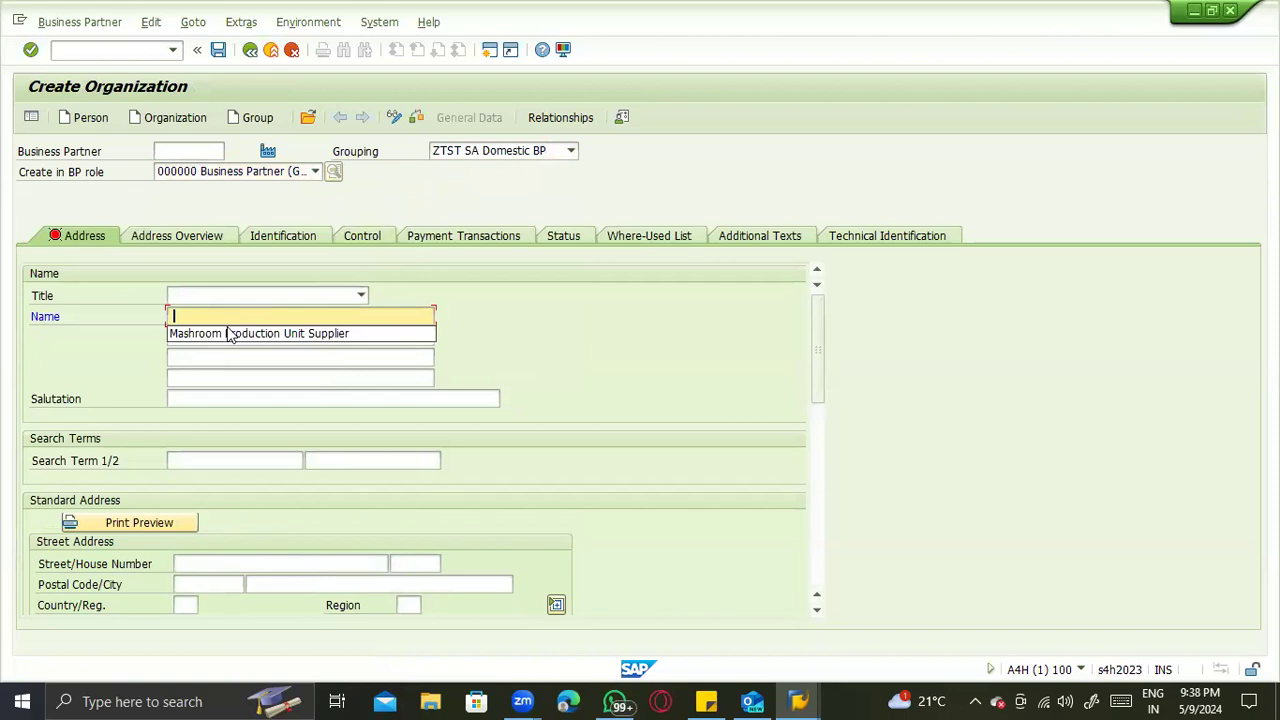
{"action": "left_click", "coordinate": [230, 320]}
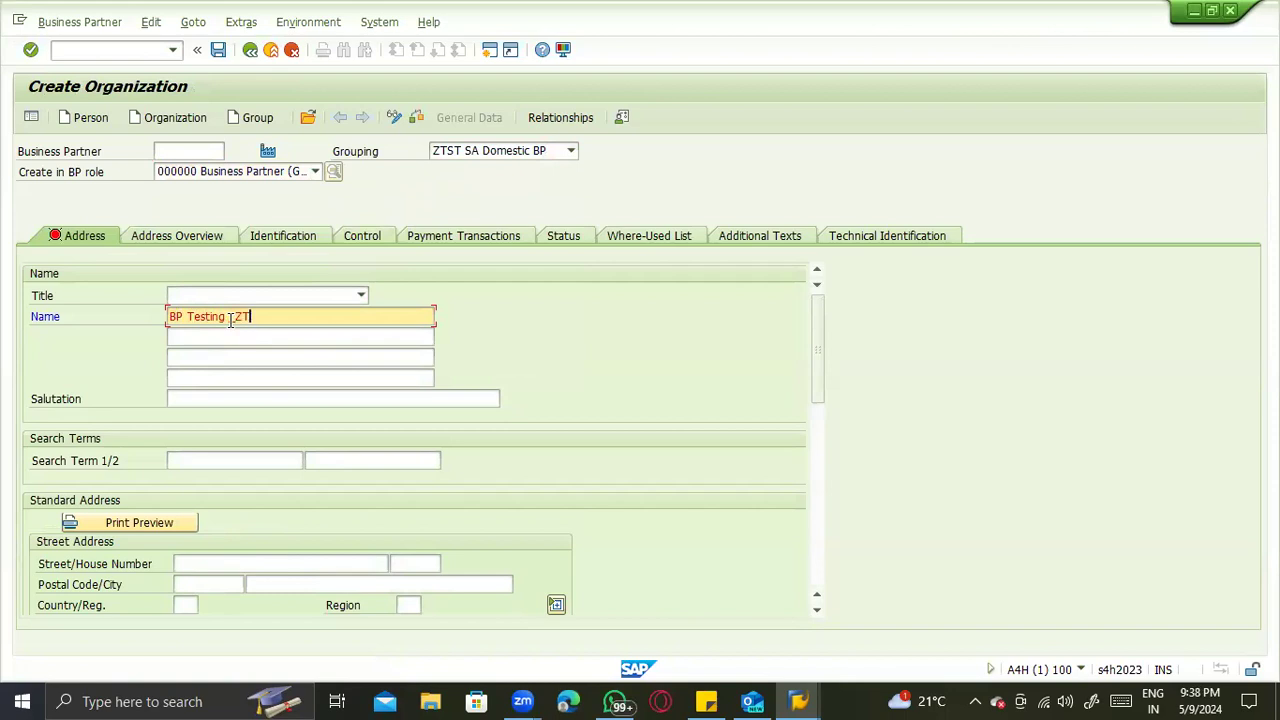
{"action": "type", "text": "BP Testing ZTST"}
{"action": "key", "text": "Return"}
- Set the country in the new organization's street address to IN
{"action": "scroll", "coordinate": [296, 461], "scroll_direction": "down", "scroll_amount": 8}
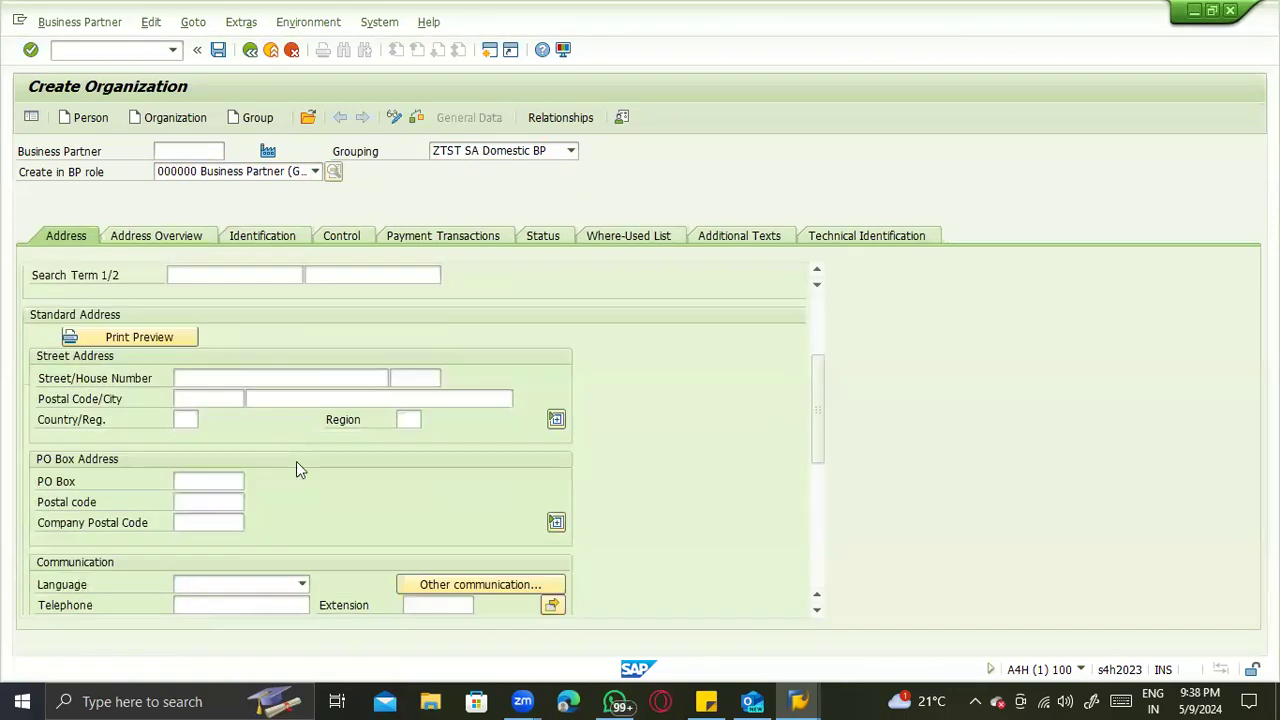
{"action": "scroll", "coordinate": [296, 476], "scroll_direction": "down", "scroll_amount": 3}
{"action": "scroll", "coordinate": [296, 476], "scroll_direction": "up", "scroll_amount": 10}
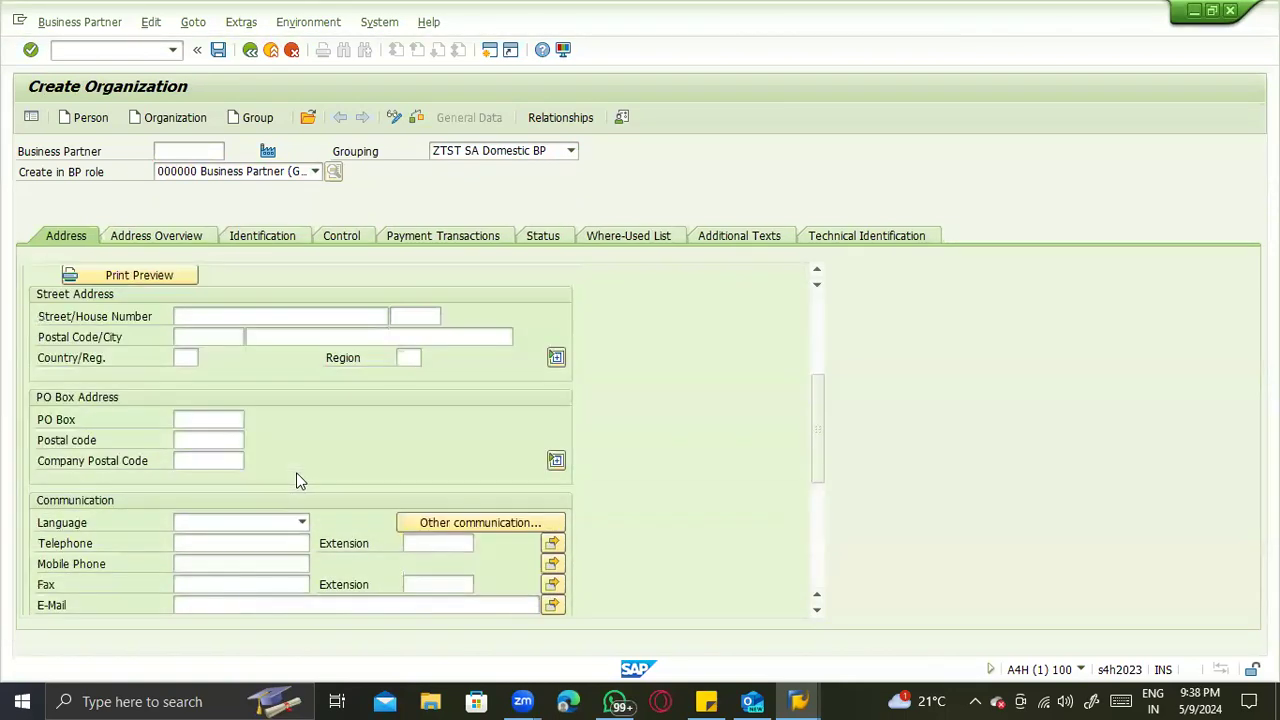
{"action": "scroll", "coordinate": [272, 525], "scroll_direction": "down", "scroll_amount": 2}
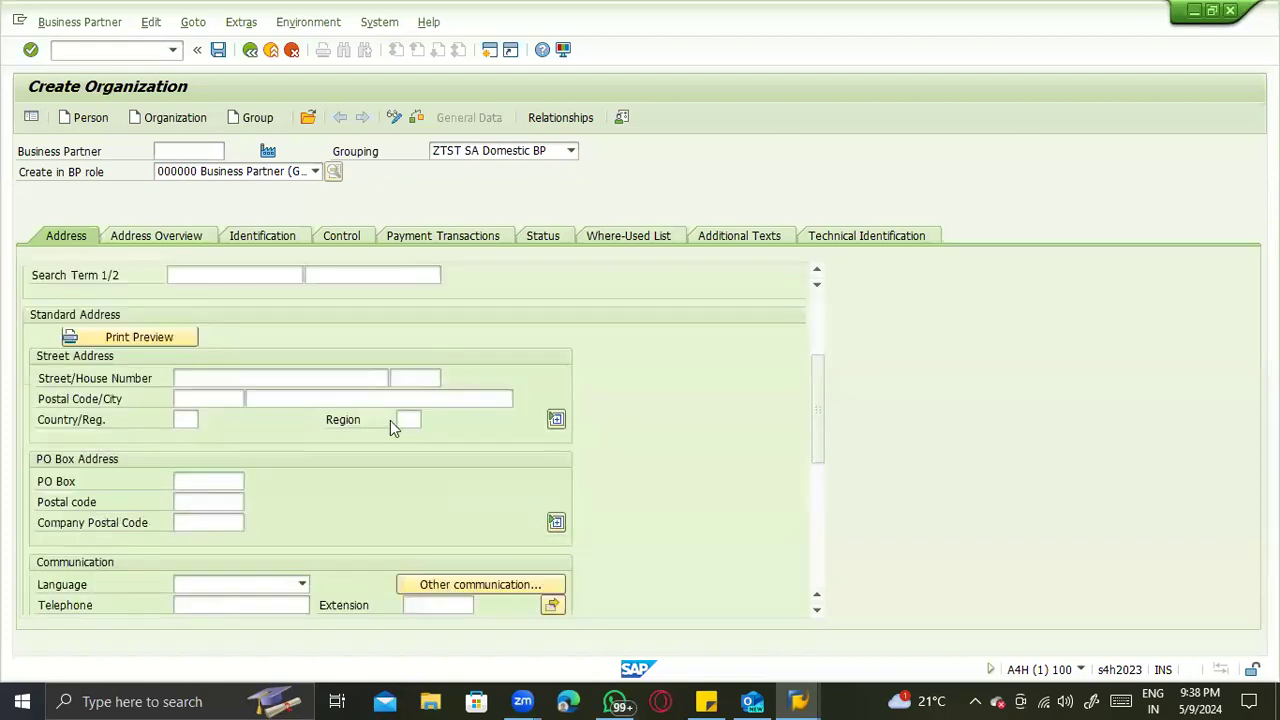
{"action": "left_click", "coordinate": [190, 421]}
{"action": "type", "text": "IN"}
{"action": "key", "text": "Return"}
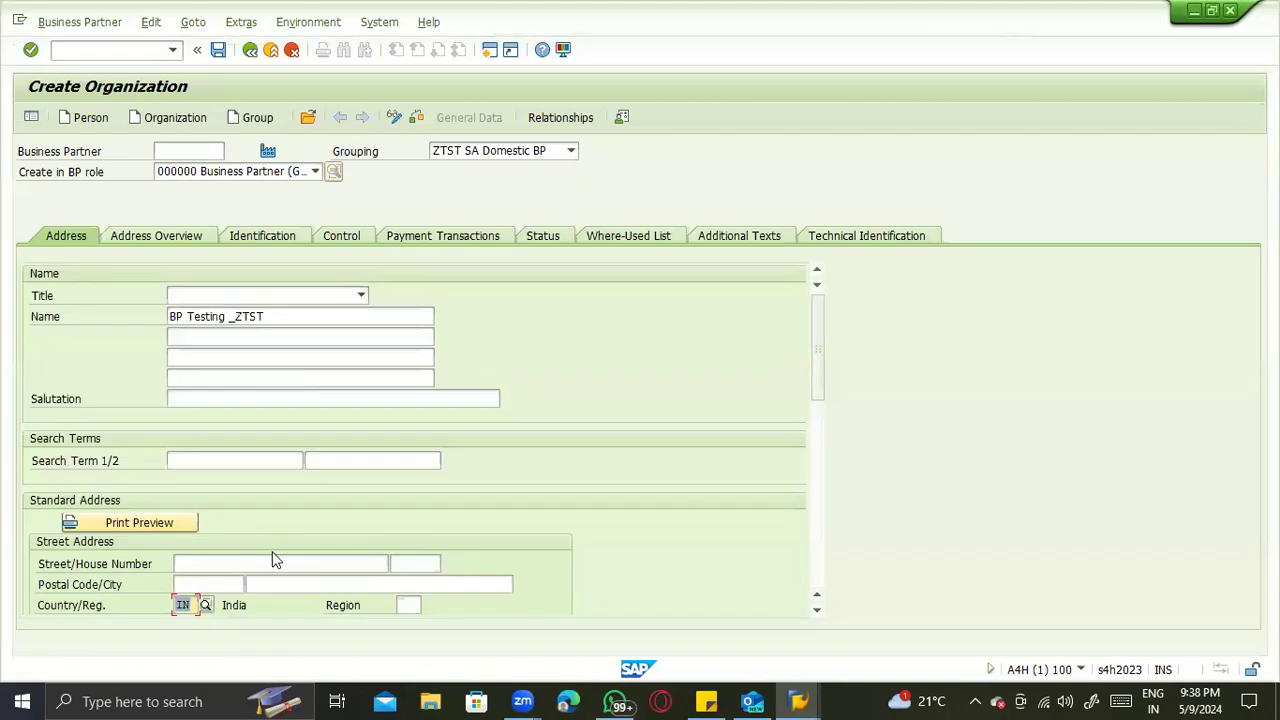
- Set the communication language of the new organization to EN English
{"action": "scroll", "coordinate": [251, 491], "scroll_direction": "down", "scroll_amount": 5}
{"action": "left_click", "coordinate": [250, 488]}
{"action": "key", "text": "e"}
{"action": "key", "text": "Return"}
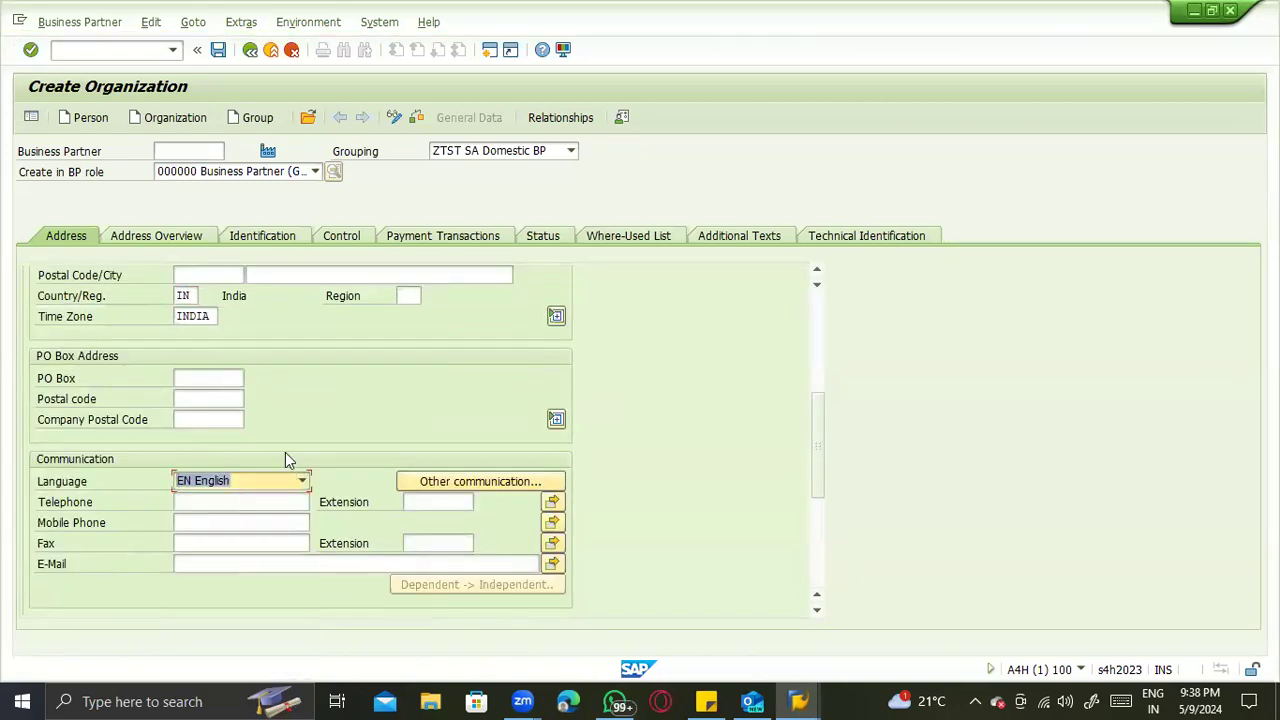
- Browse the available BP roles, keep the general role 000000 Business Partner, and save the new organization
{"action": "scroll", "coordinate": [328, 424], "scroll_direction": "up", "scroll_amount": 3}
{"action": "left_click", "coordinate": [181, 192]}
{"action": "left_click", "coordinate": [174, 175]}
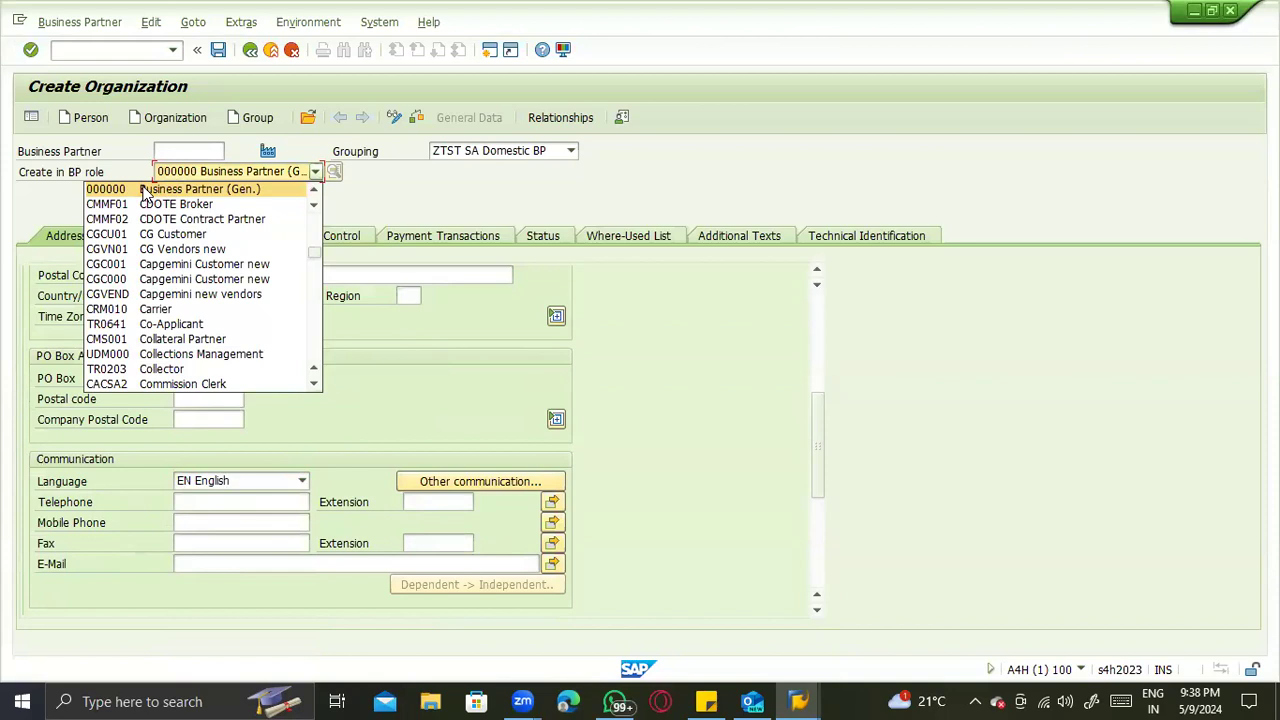
{"action": "scroll", "coordinate": [740, 338], "scroll_direction": "down", "scroll_amount": 5}
{"action": "left_click", "coordinate": [683, 361]}
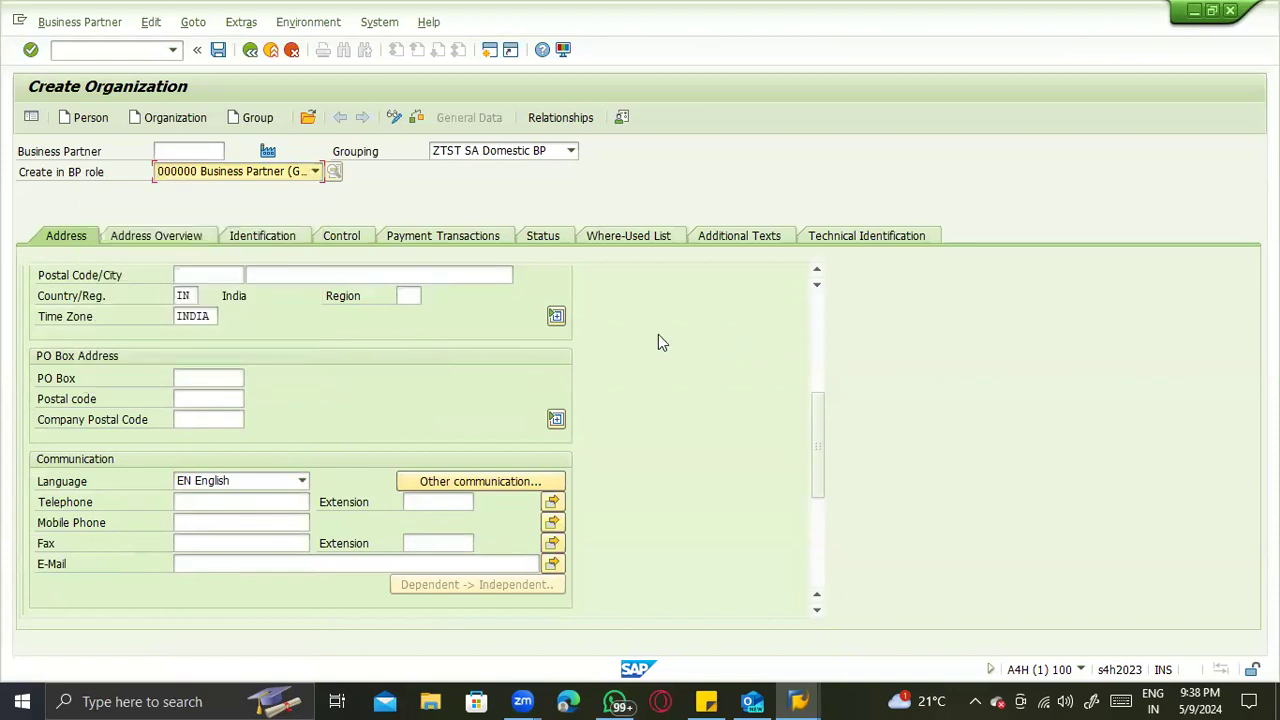
{"action": "key", "text": "F4"}
{"action": "scroll", "coordinate": [407, 381], "scroll_direction": "down", "scroll_amount": 1}
{"action": "left_click", "coordinate": [407, 381]}
{"action": "key", "text": "Return"}
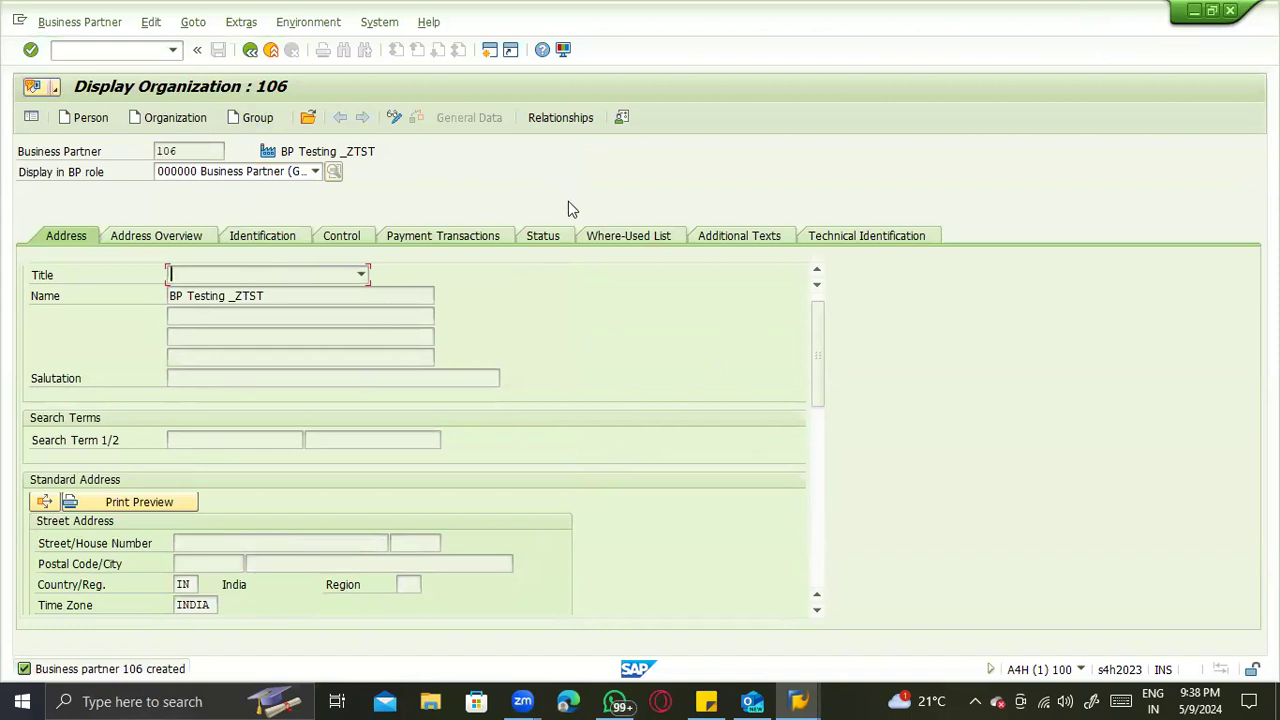
- Review the display roles of the saved organization BP Testing _ZTST and switch it to change mode
{"action": "key", "text": "F4"}
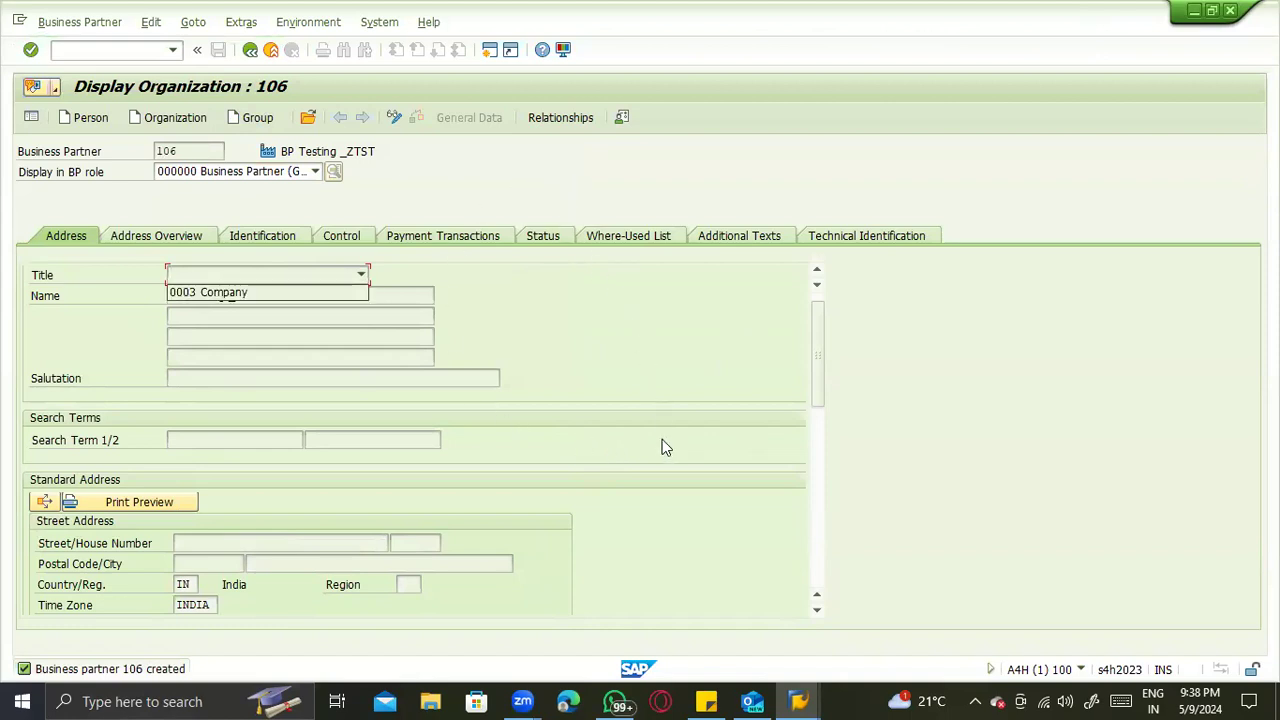
{"action": "key", "text": "Down"}
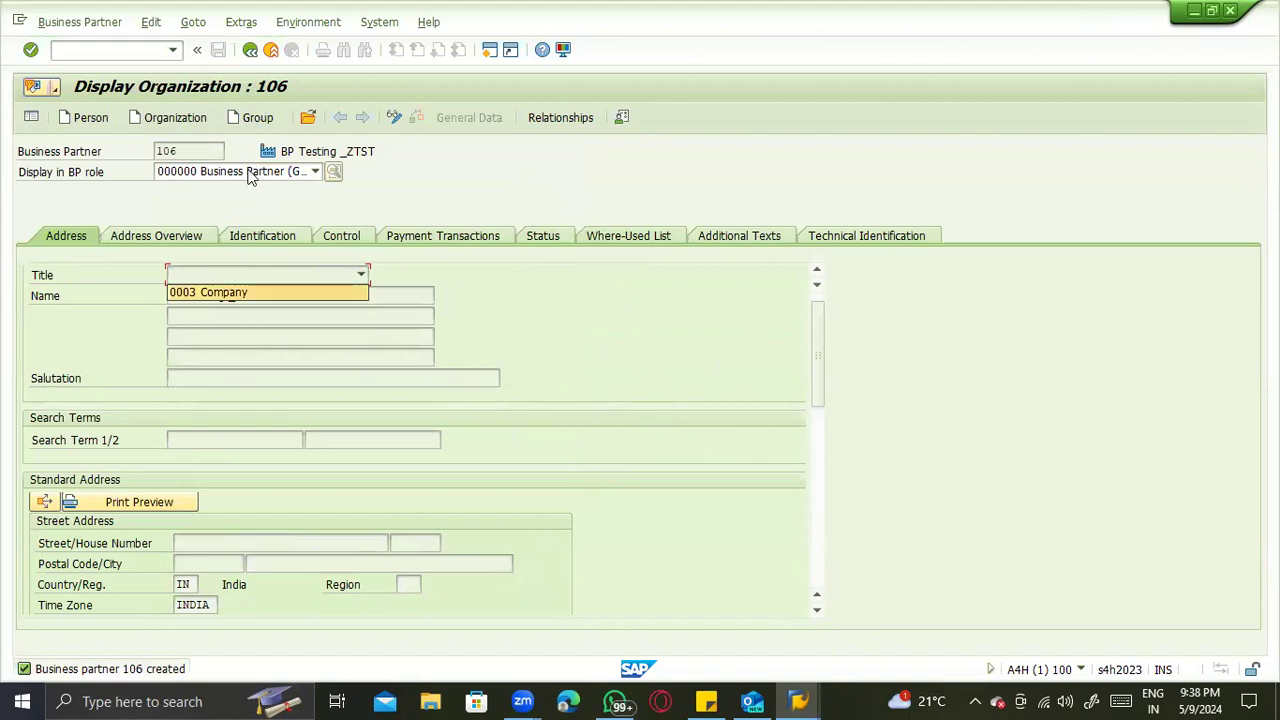
{"action": "left_click", "coordinate": [250, 176]}
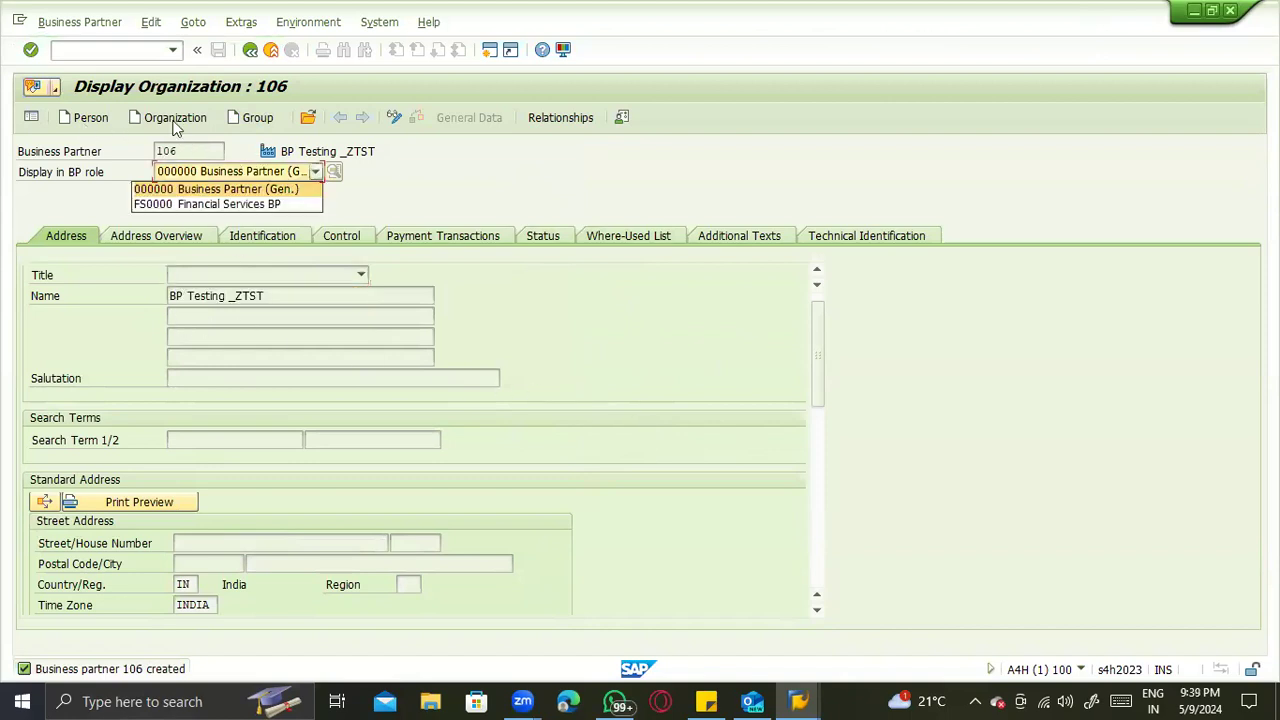
{"action": "left_click", "coordinate": [396, 120]}
{"action": "left_click", "coordinate": [397, 121]}
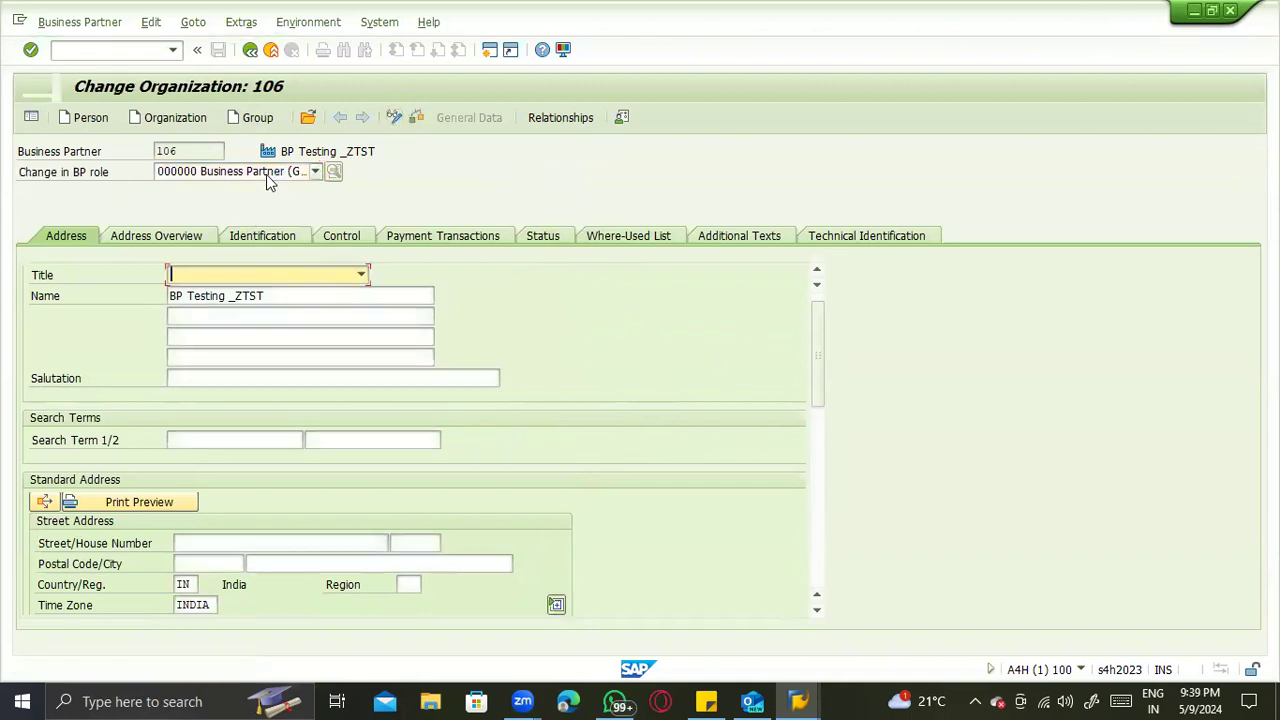
- Extend the organization BP Testing _ZTST with the new BP role FLVN01 Supplier
{"action": "left_click", "coordinate": [266, 171]}
{"action": "scroll", "coordinate": [240, 300], "scroll_direction": "down", "scroll_amount": 2}
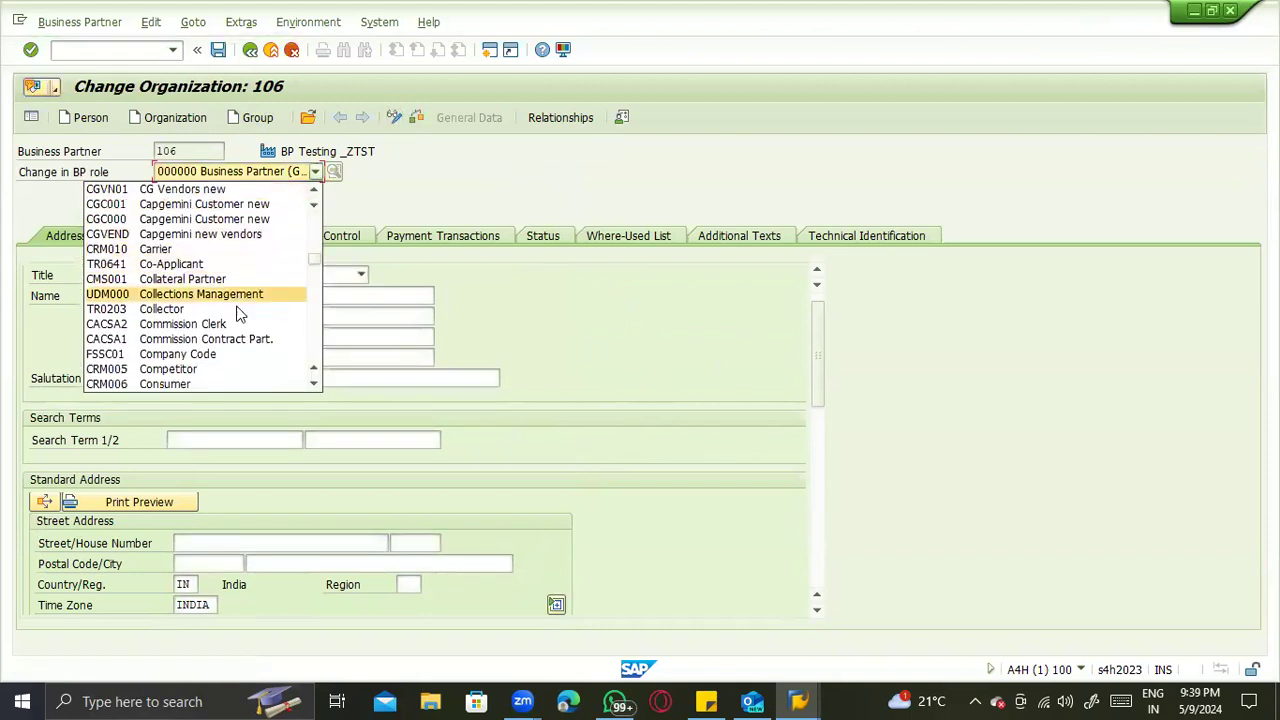
{"action": "scroll", "coordinate": [240, 313], "scroll_direction": "down", "scroll_amount": 10}
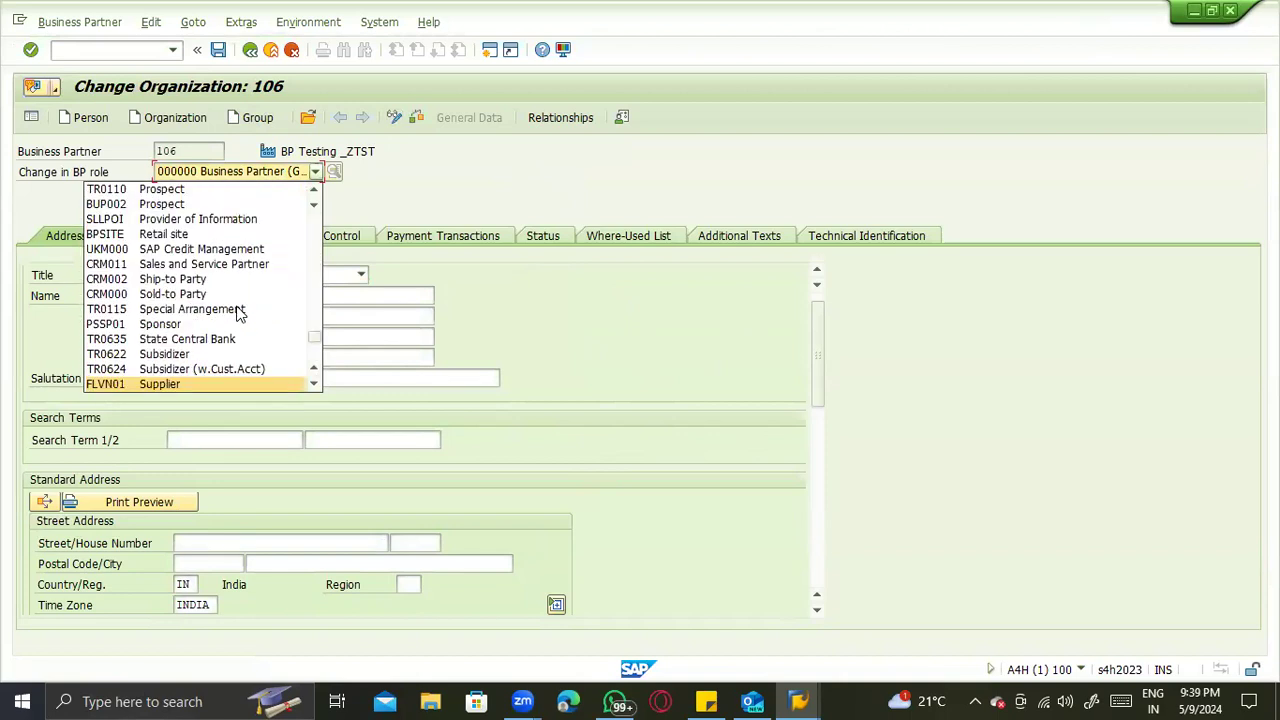
{"action": "key", "text": "Return"}
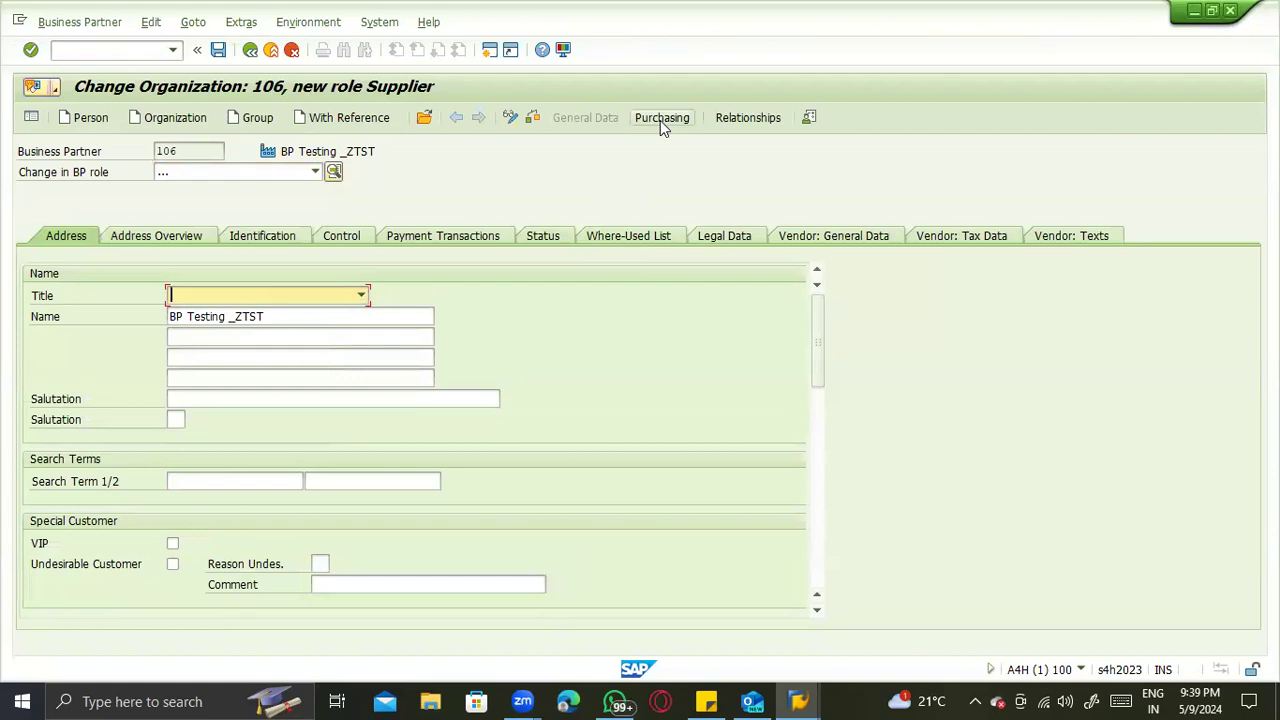
- Open the supplier's purchasing data and choose ZTST as its purchasing organization
{"action": "left_click", "coordinate": [660, 118]}
{"action": "left_click", "coordinate": [658, 117]}
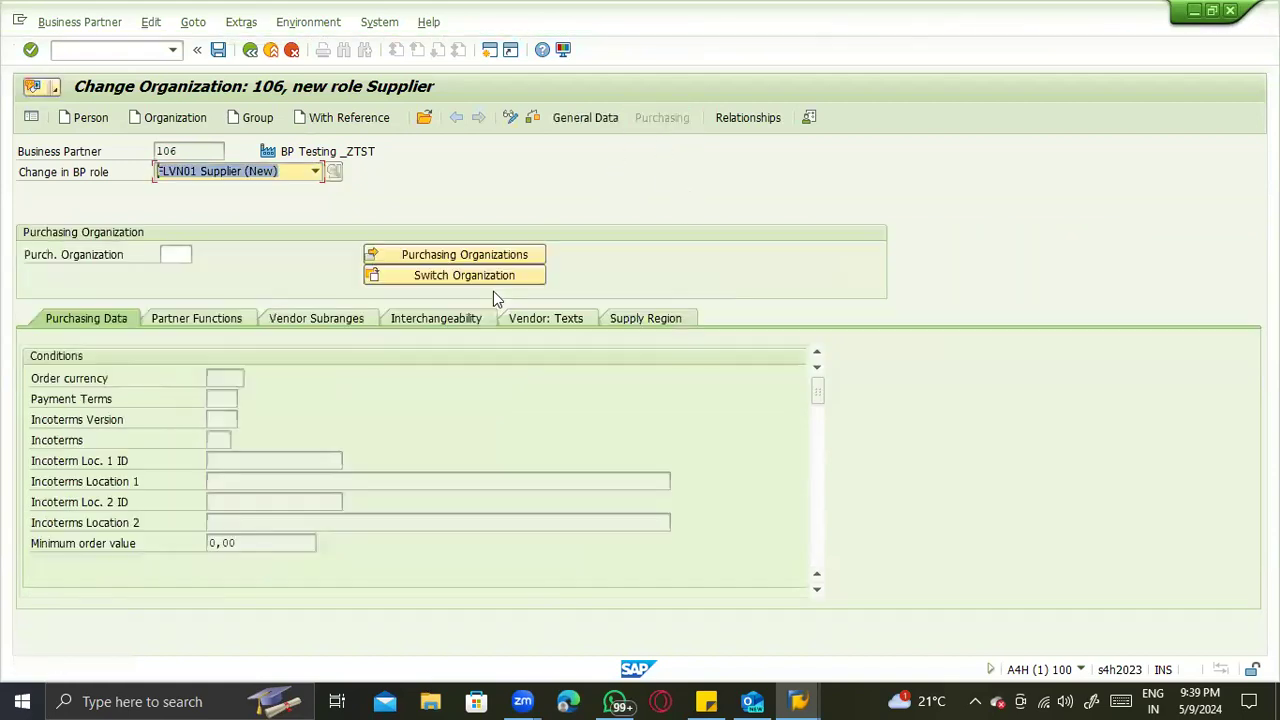
{"action": "left_click", "coordinate": [174, 250]}
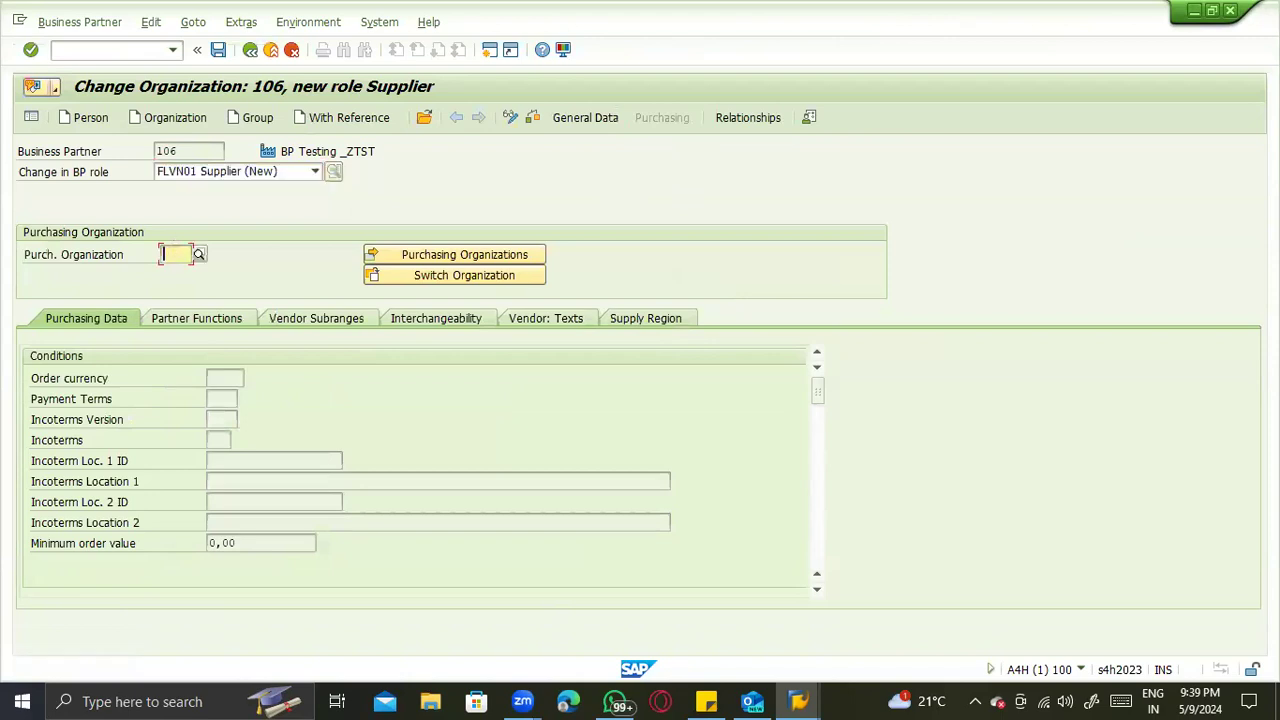
{"action": "type", "text": "ZTS"}
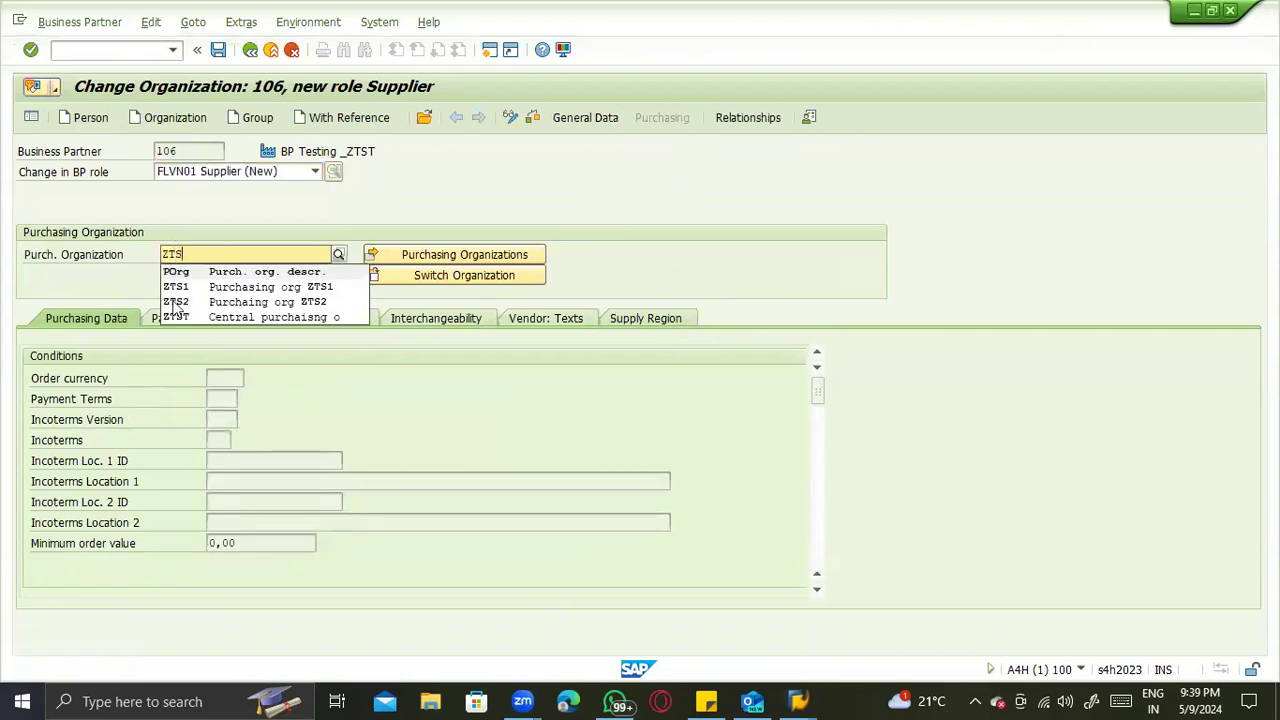
{"action": "left_click", "coordinate": [298, 314]}
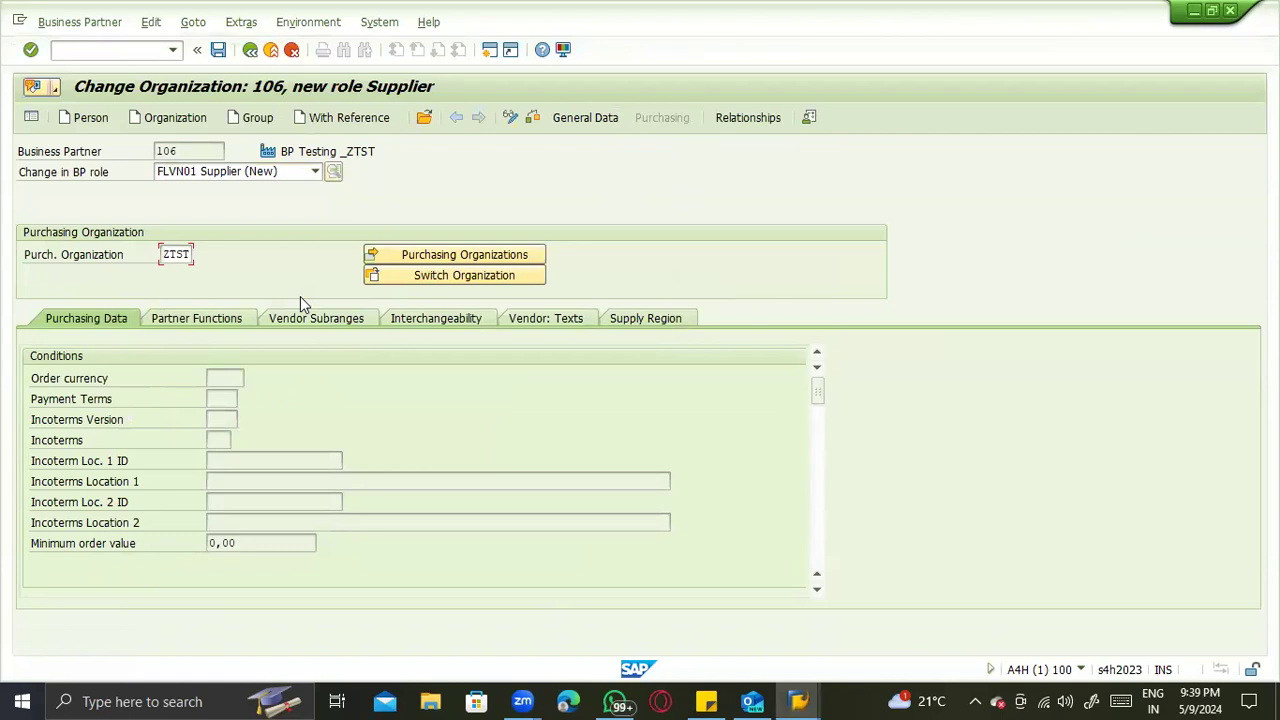
- Set the order currency in the ZTST purchasing conditions to EUR and confirm the entry
{"action": "left_click", "coordinate": [238, 396]}
{"action": "type", "text": "EUR"}
{"action": "key", "text": "Return"}
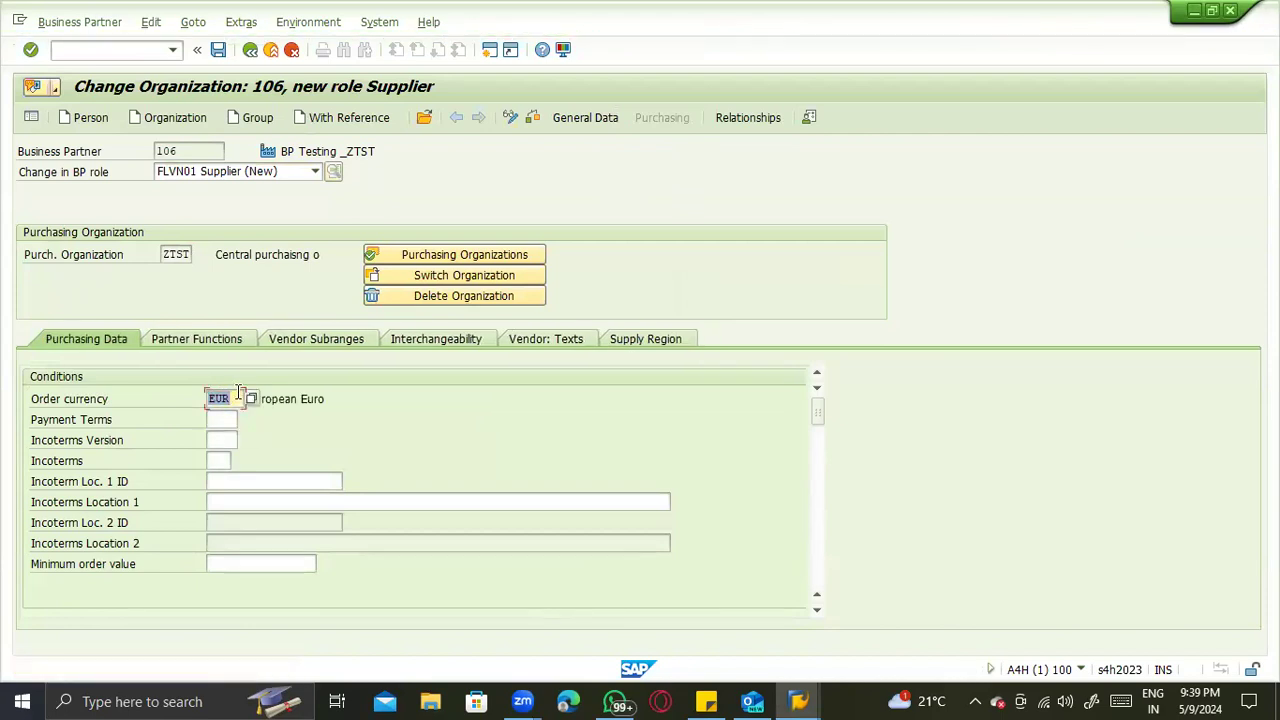
{"action": "left_click", "coordinate": [220, 438]}
{"action": "left_click", "coordinate": [219, 480]}
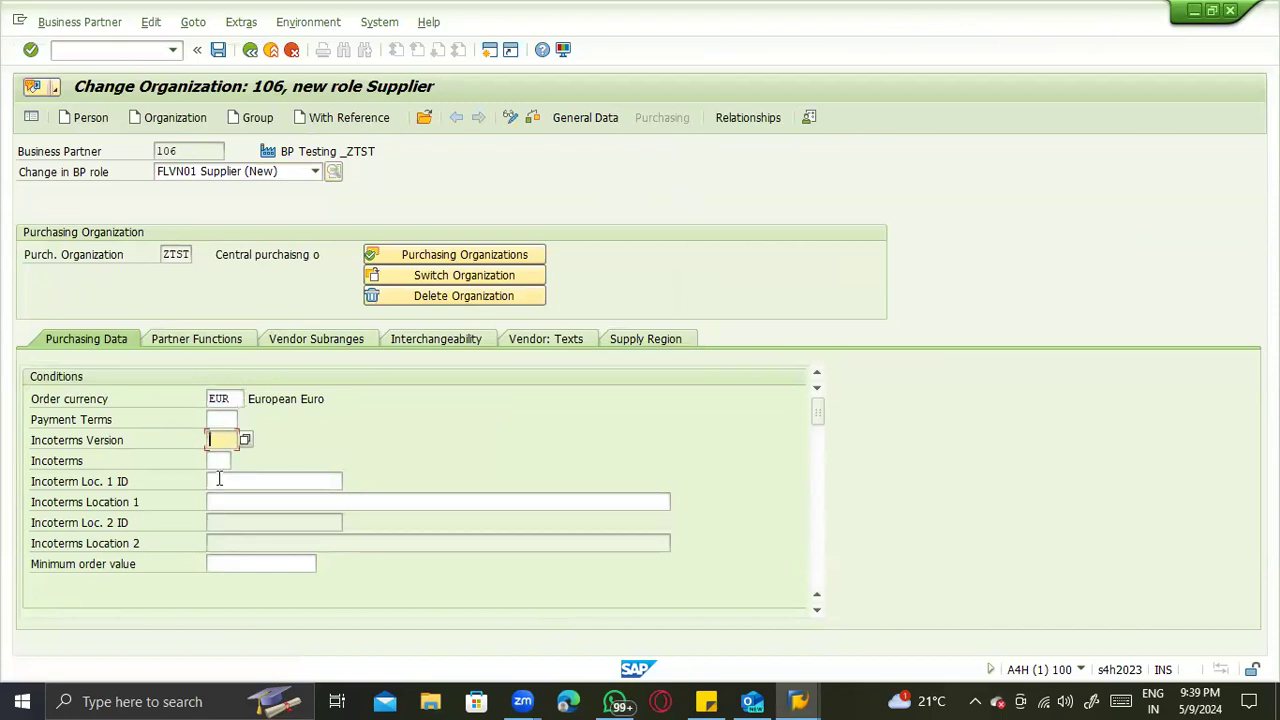
- Try to assign the vendor HANA Testing with fiori Vendor as both Supplier (VN) and Invoicing Party (PI) in the partner functions
{"action": "left_click", "coordinate": [197, 345]}
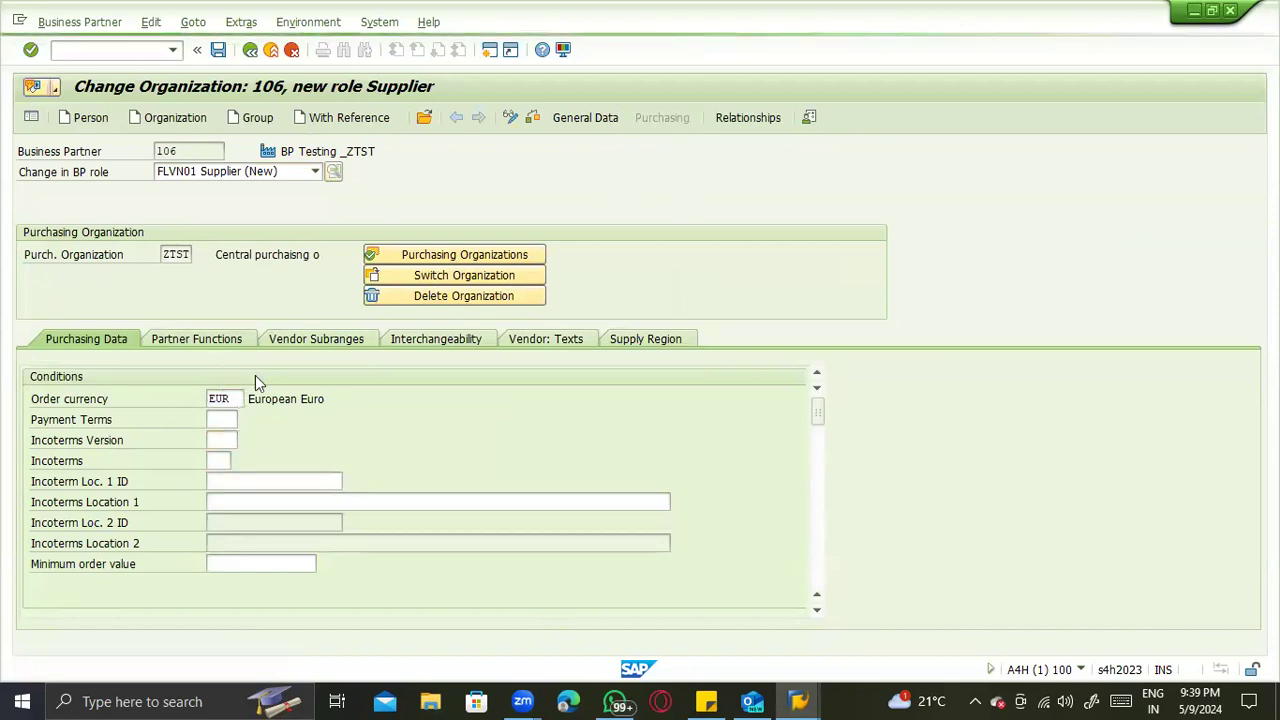
{"action": "left_click", "coordinate": [304, 340]}
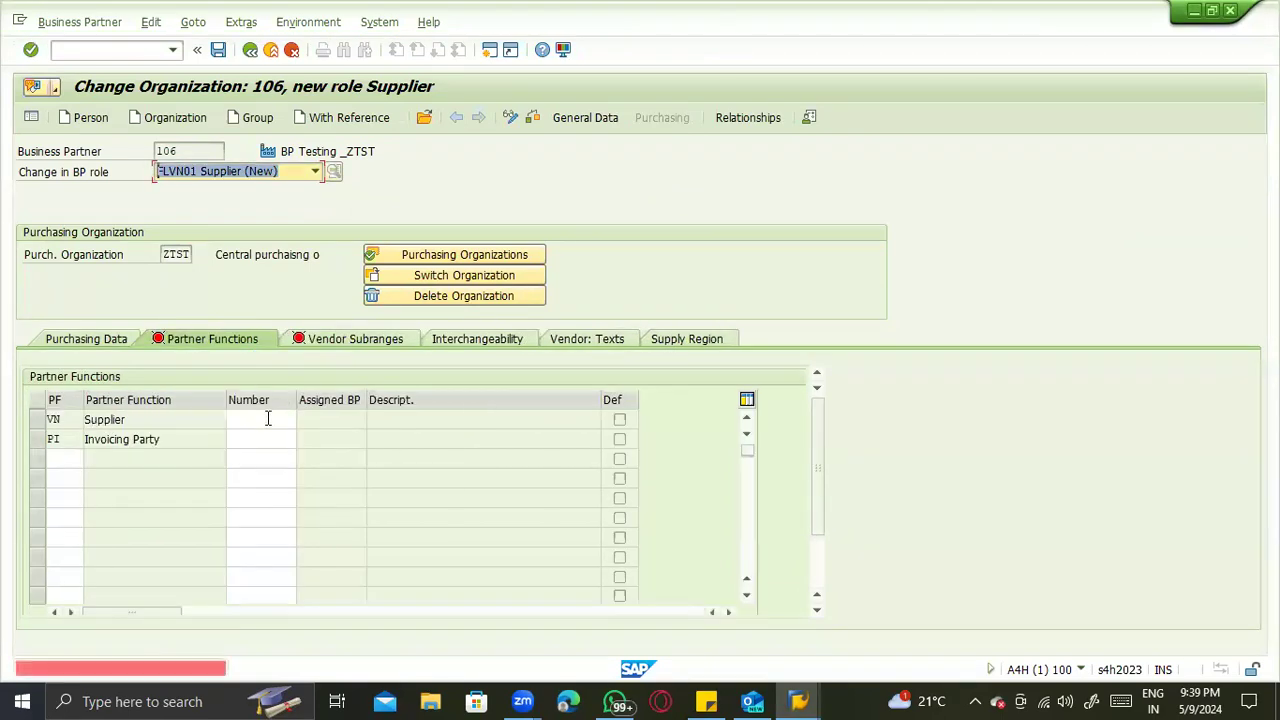
{"action": "left_click", "coordinate": [268, 419]}
{"action": "type", "text": "1"}
{"action": "key", "text": "Return"}
{"action": "type", "text": "105"}
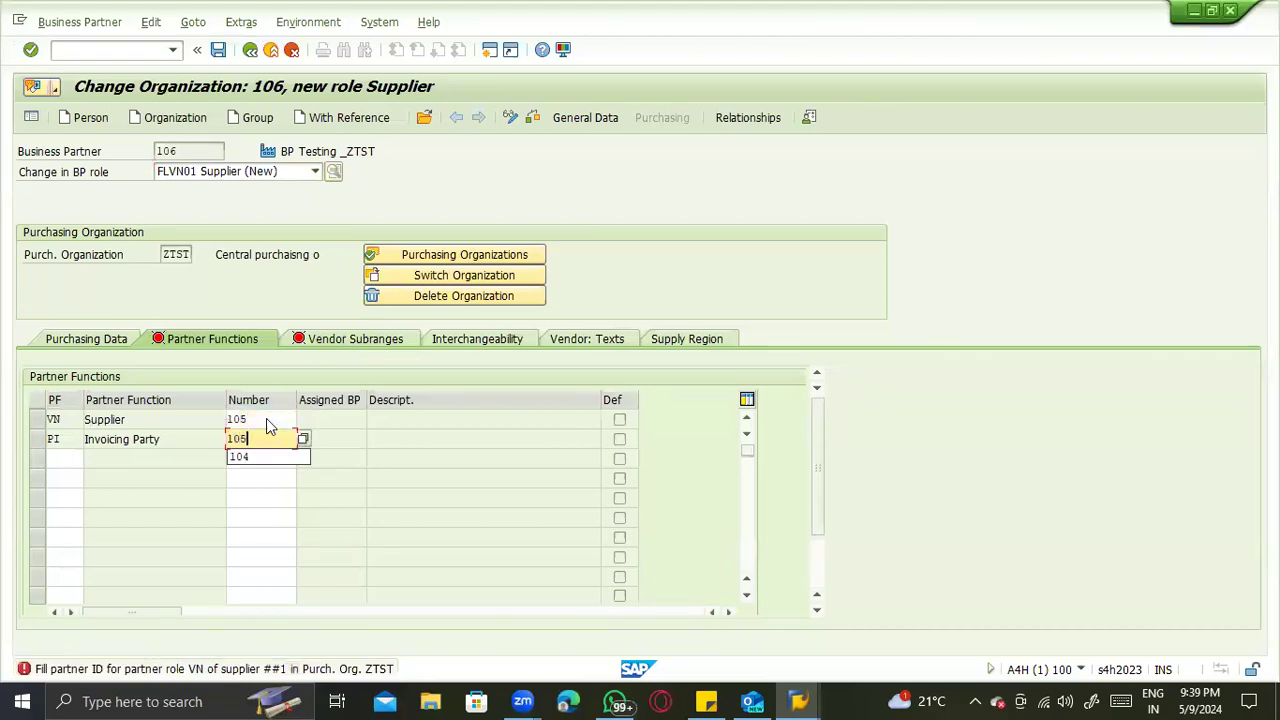
{"action": "key", "text": "Return"}
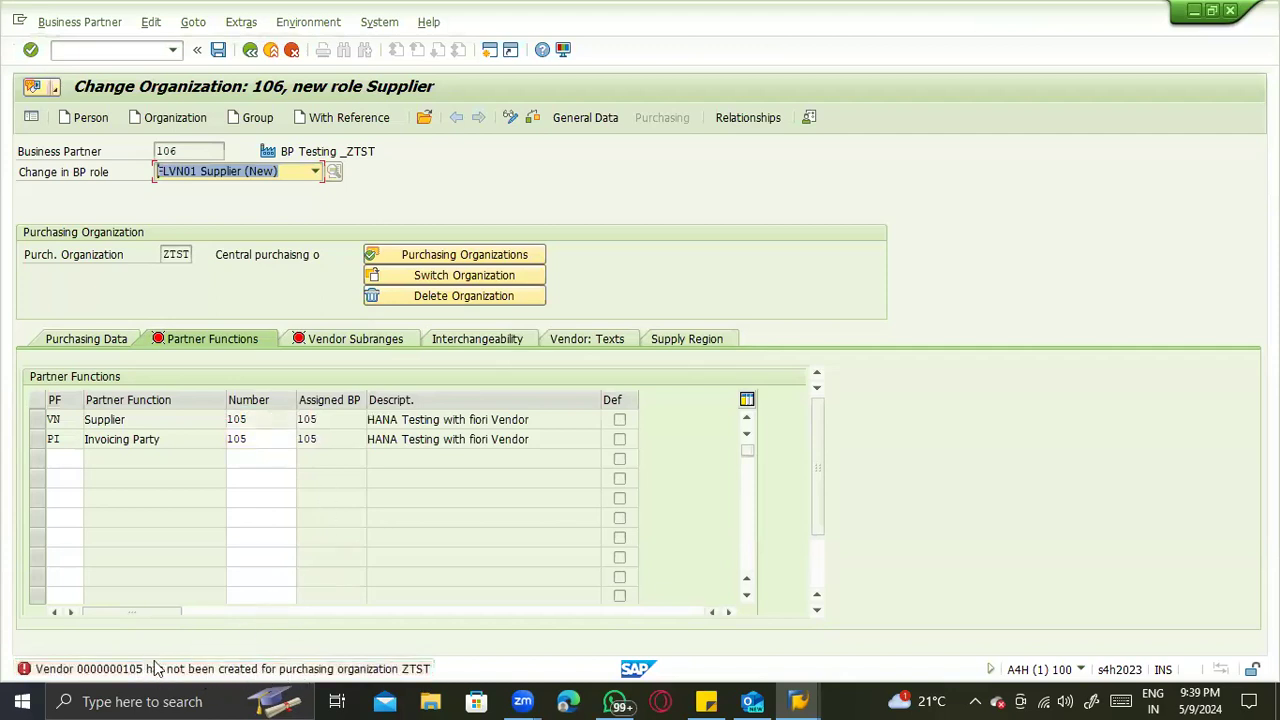
{"action": "left_click", "coordinate": [38, 421]}
- Open the business partner transaction BP in a new session
{"action": "left_click", "coordinate": [86, 51]}
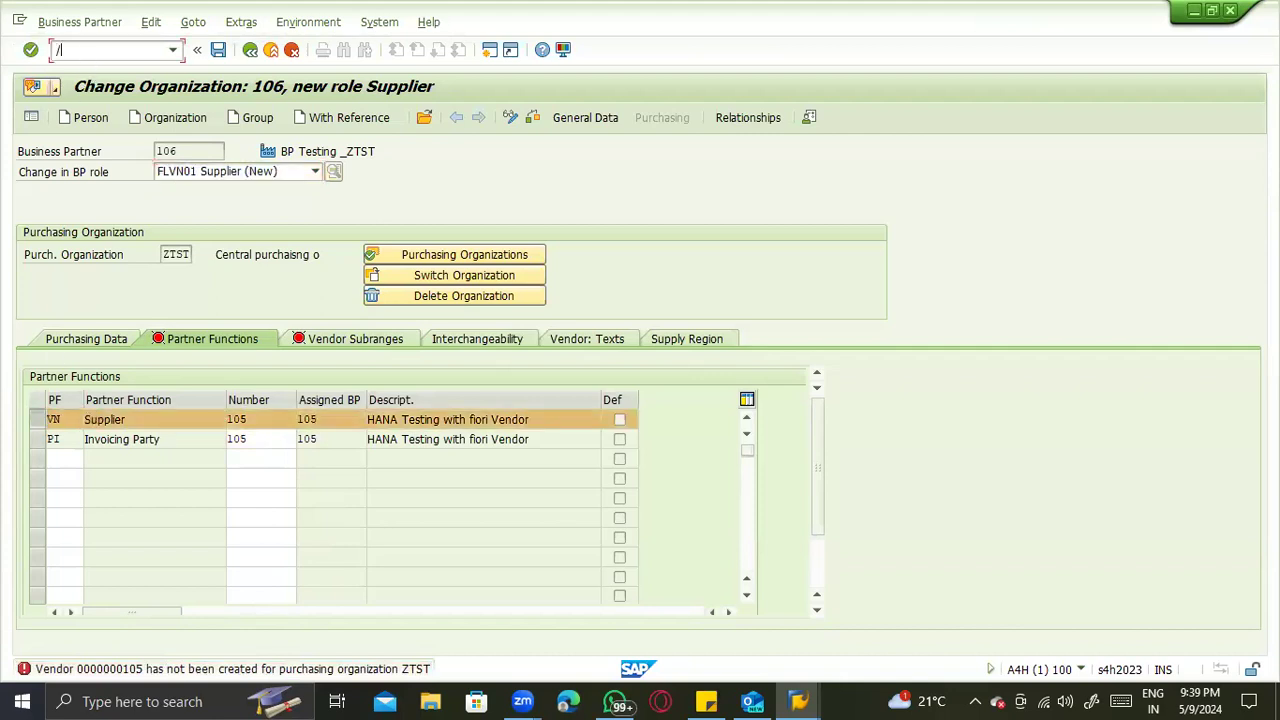
{"action": "type", "text": "/obp"}
{"action": "key", "text": "Return"}
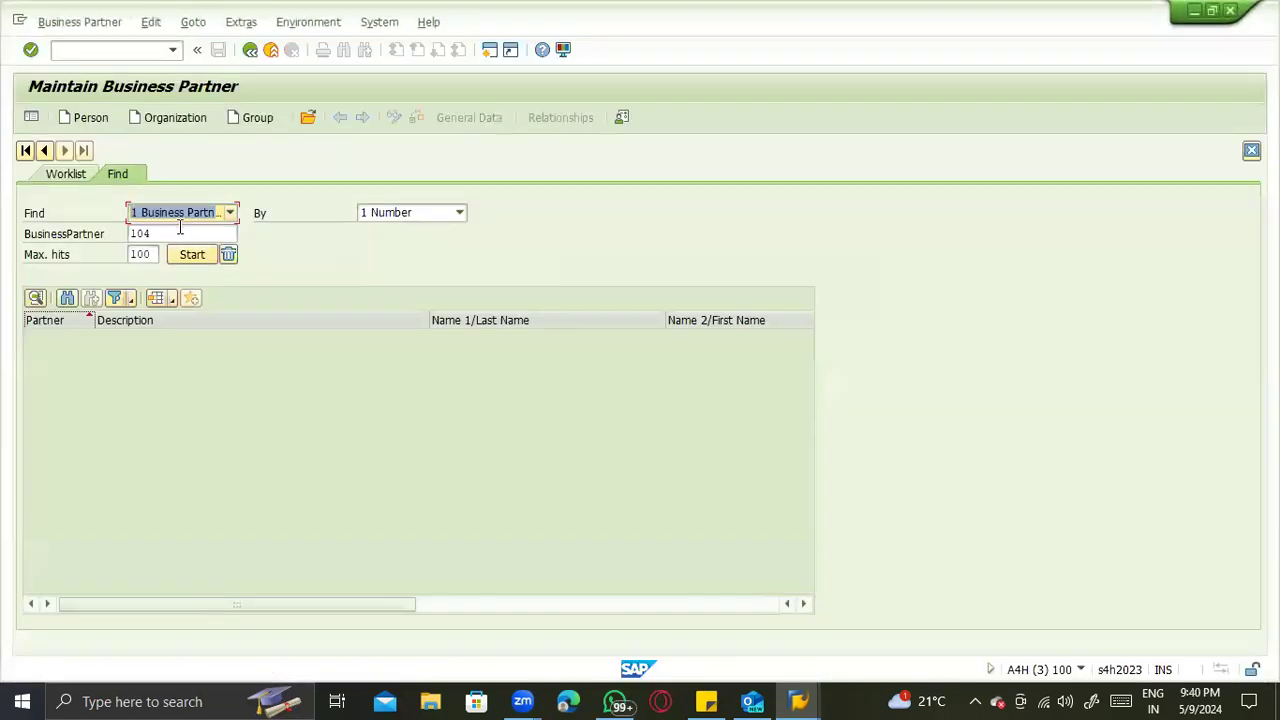
- Find the business partner HANA Testing with fiori Vendor by its number and open its Supplier purchasing data for changes
{"action": "left_click", "coordinate": [180, 232]}
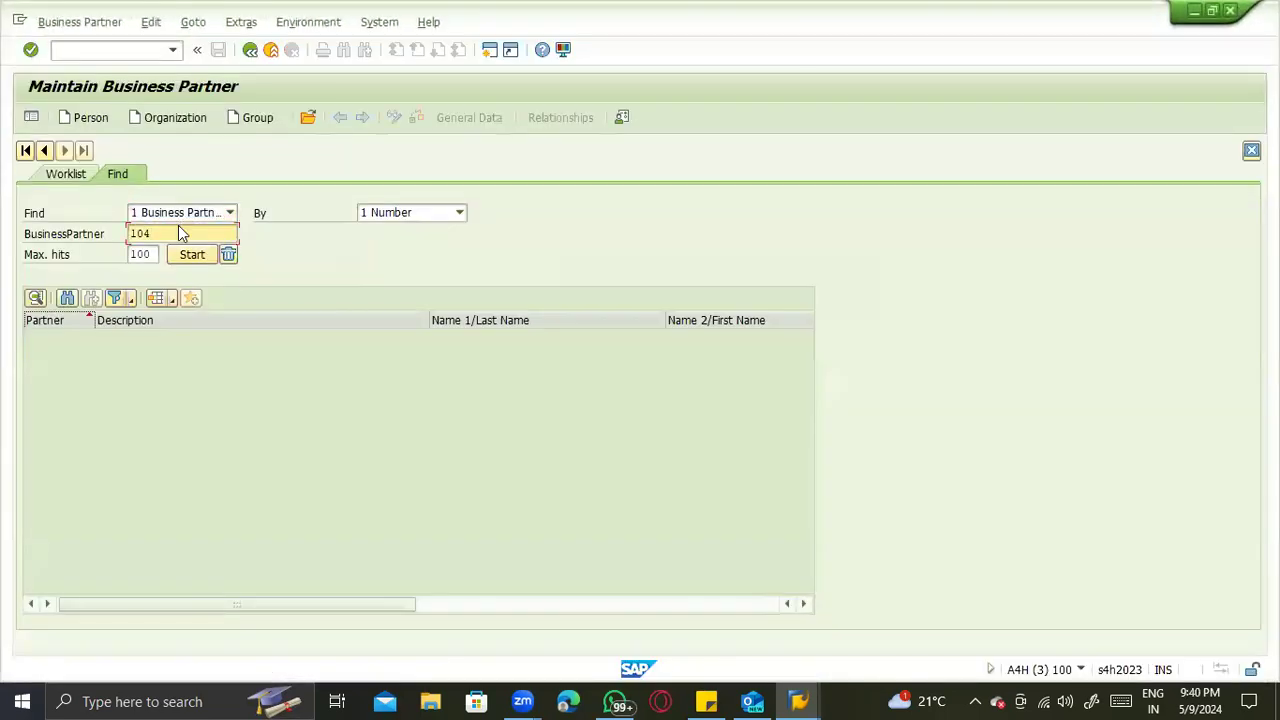
{"action": "key", "text": "BackSpace"}
{"action": "type", "text": "5"}
{"action": "key", "text": "Return"}
{"action": "key", "text": "alt+Tab"}
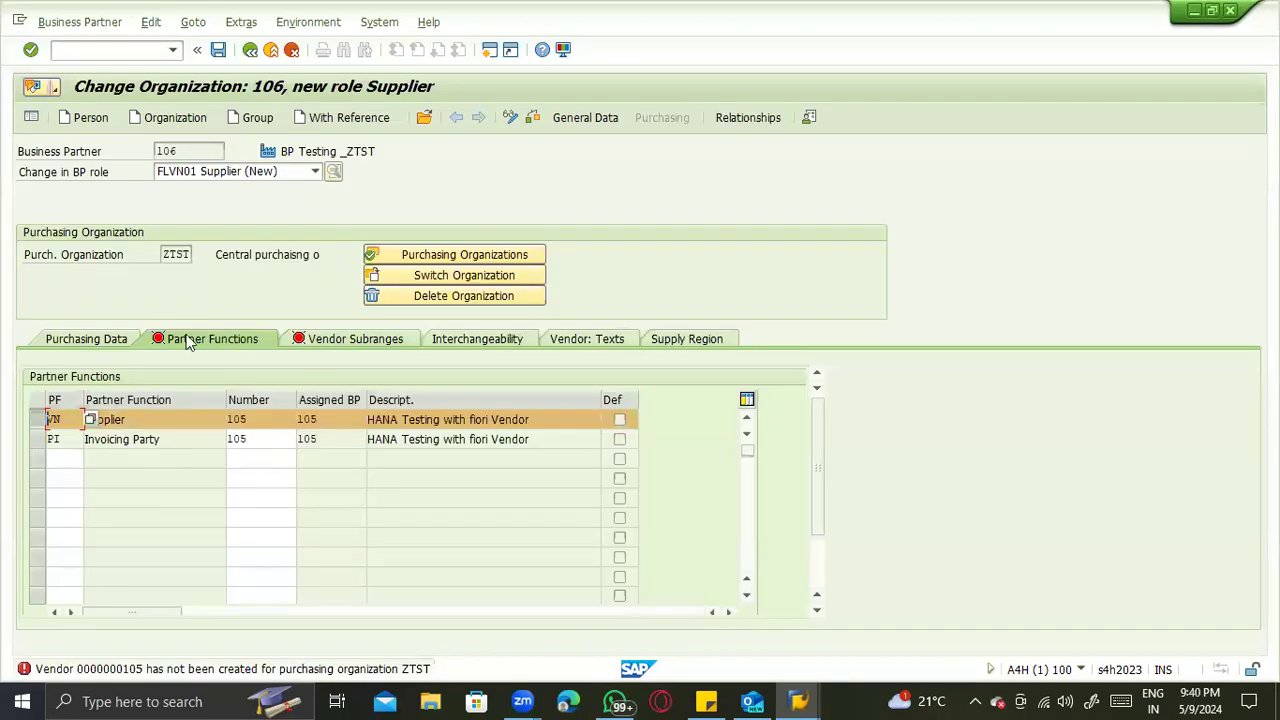
{"action": "key", "text": "alt+Tab"}
{"action": "double_click", "coordinate": [166, 335]}
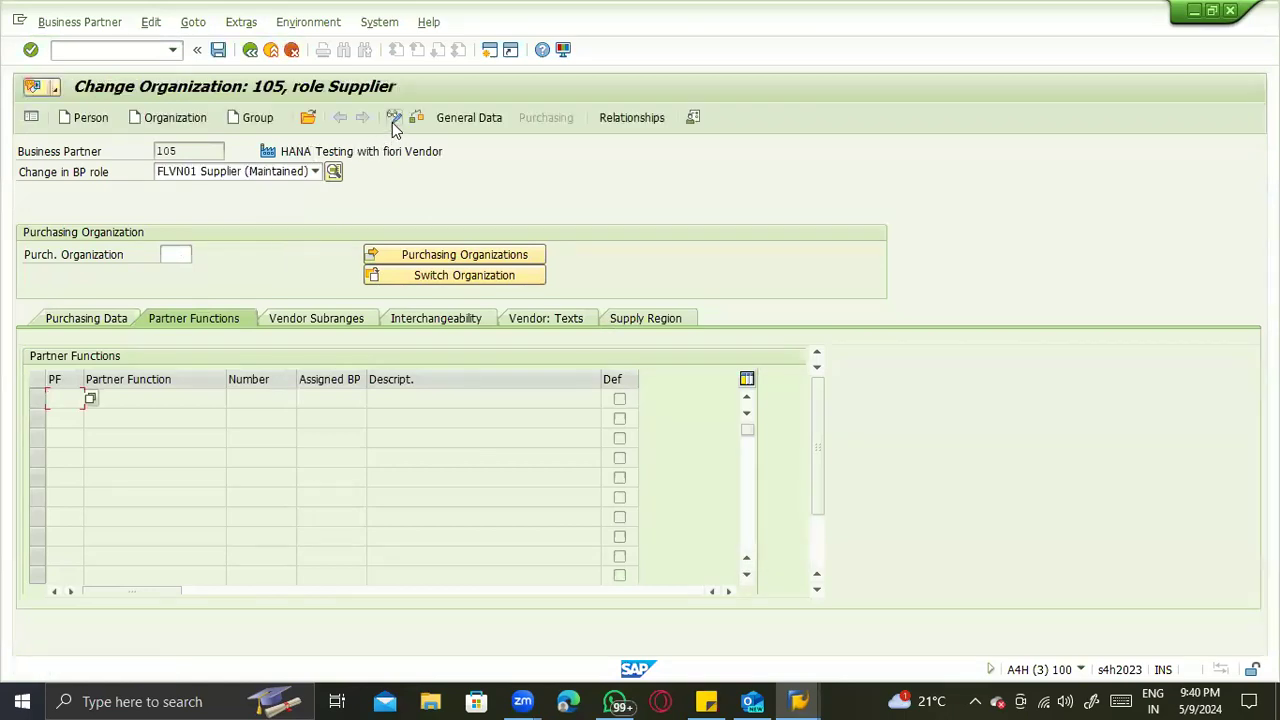
- Enter ZTST as the purchasing organization for HANA Testing with fiori Vendor in the Supplier role
{"action": "left_click", "coordinate": [294, 176]}
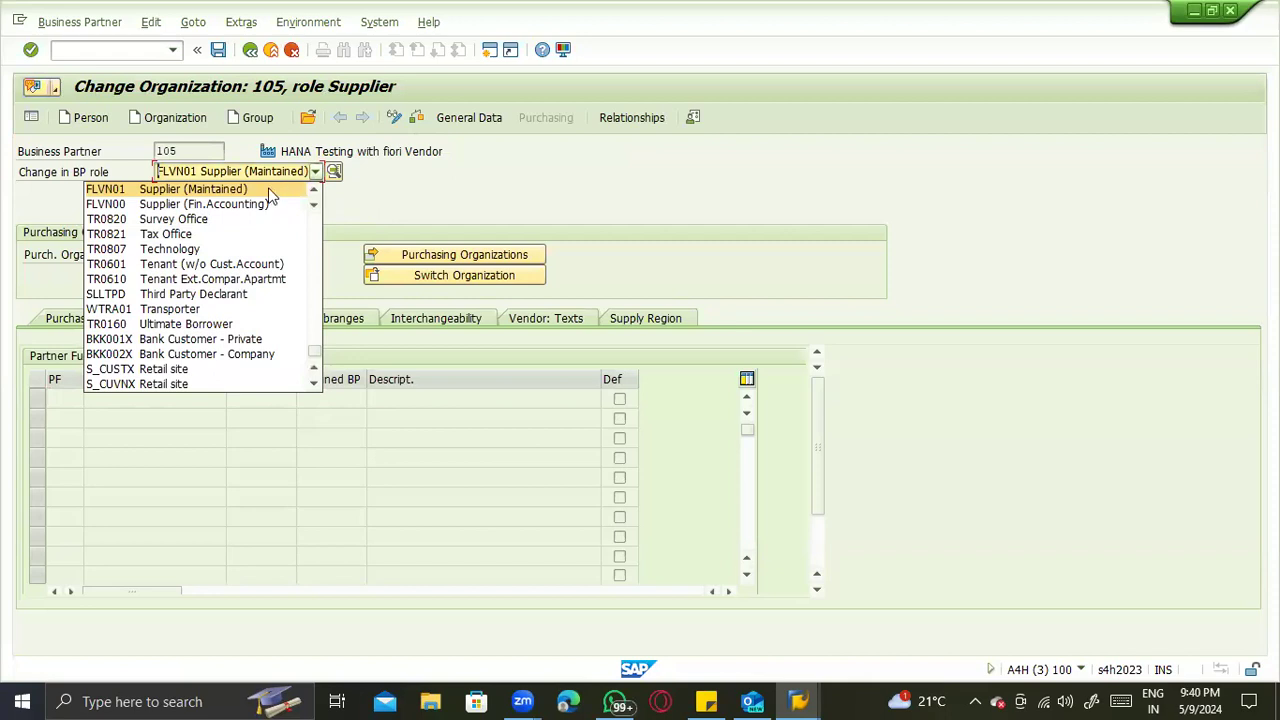
{"action": "left_click", "coordinate": [172, 256]}
{"action": "left_click", "coordinate": [175, 256]}
{"action": "key", "text": "Return"}
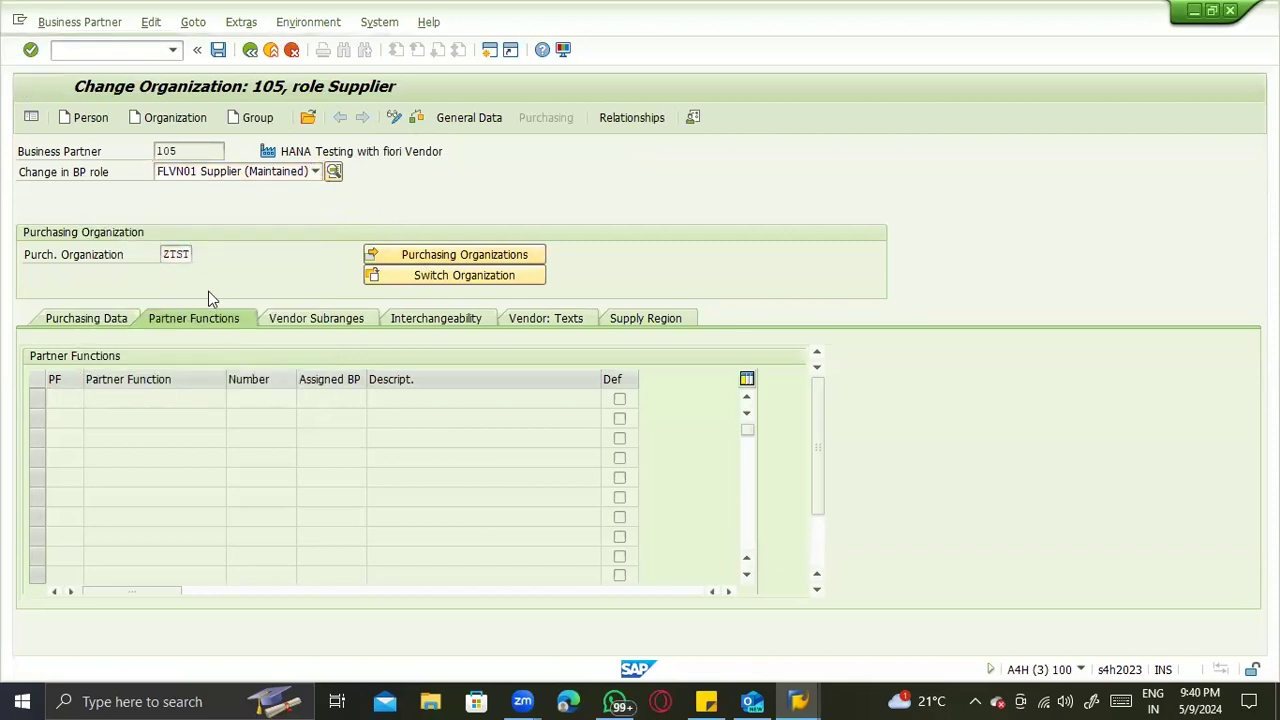
{"action": "key", "text": "Return"}
- Try to assign Mashroom Production Unit Supplier as both Supplier (VN) and Invoicing Party (PI) of HANA Testing with fiori Vendor
{"action": "left_click", "coordinate": [234, 420]}
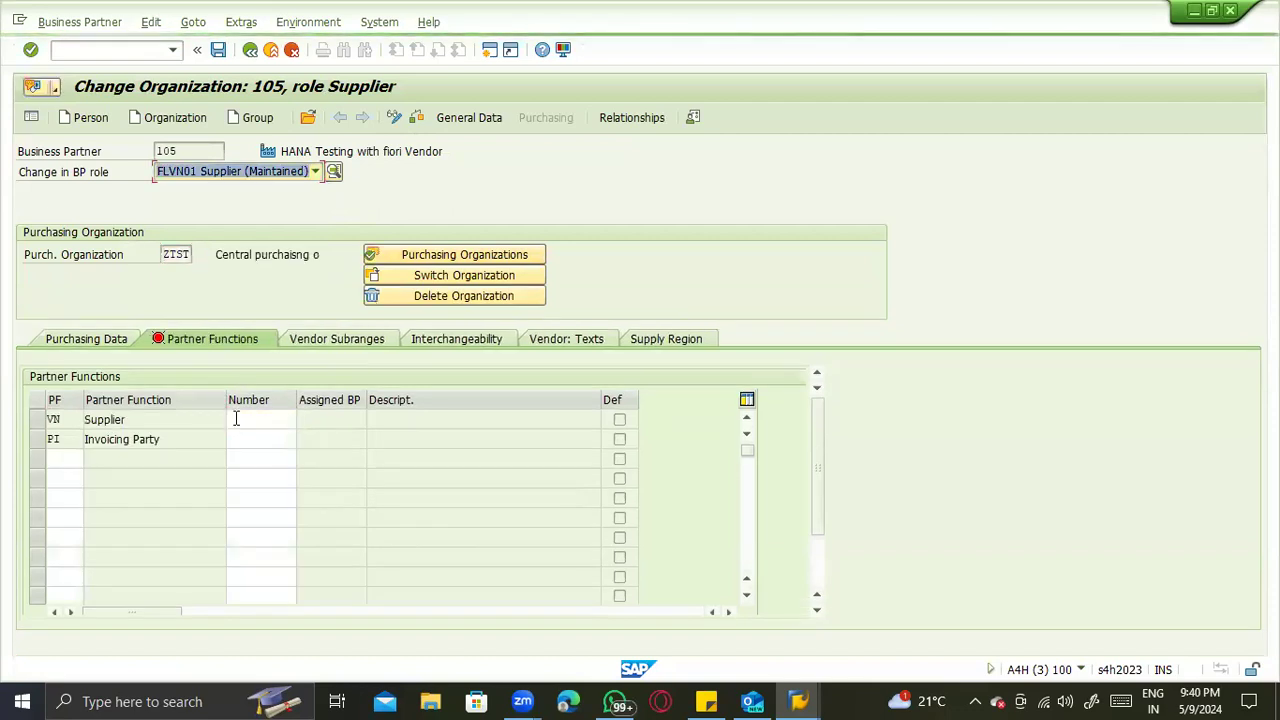
{"action": "type", "text": "1"}
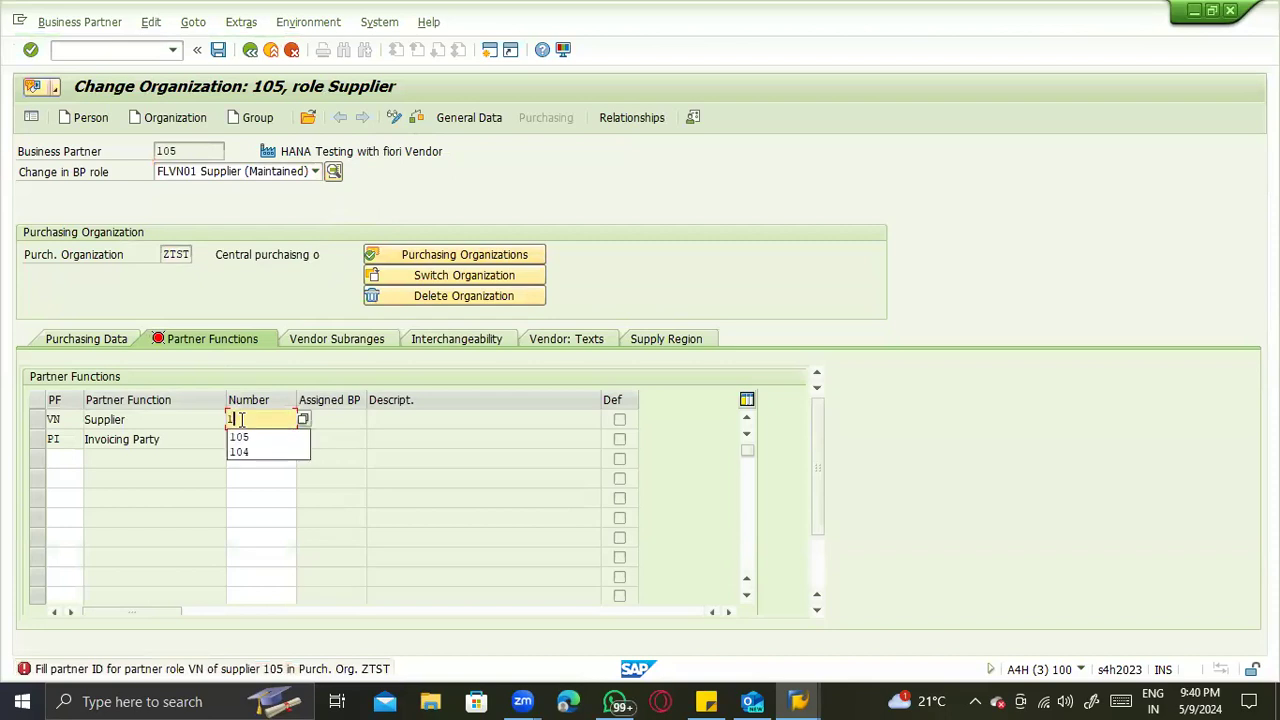
{"action": "type", "text": "04"}
{"action": "key", "text": "Return"}
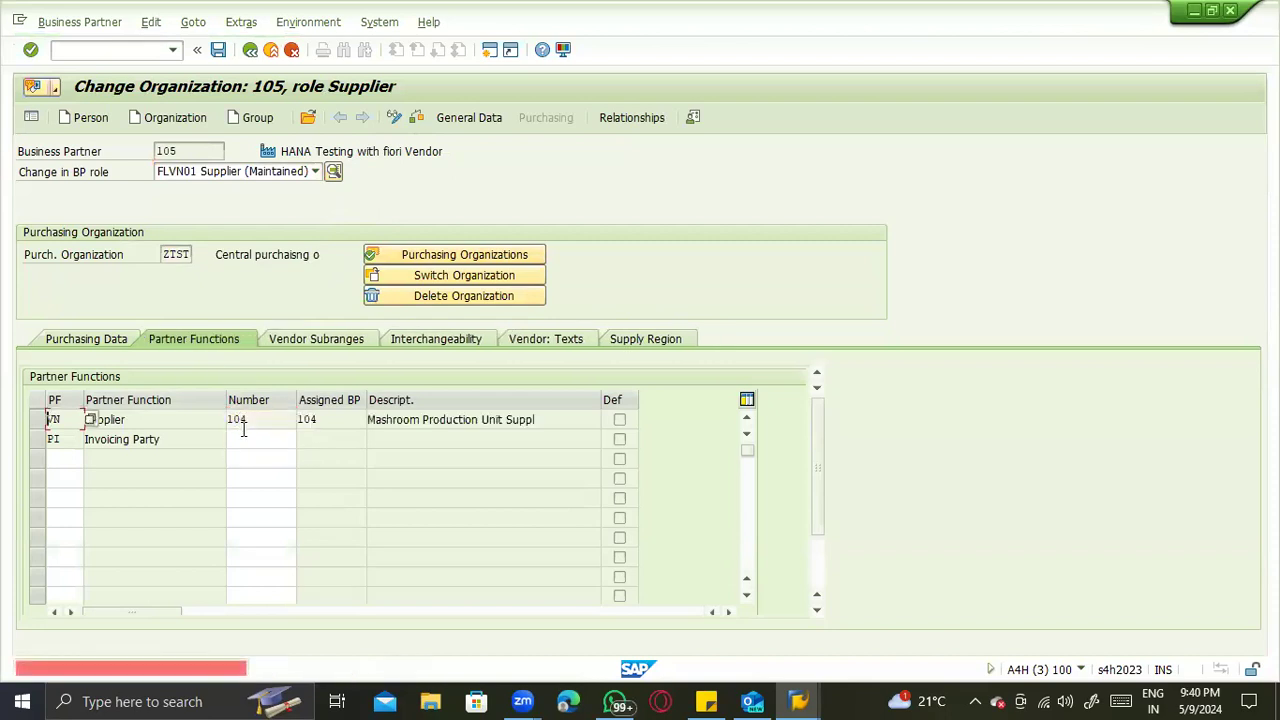
{"action": "left_click", "coordinate": [243, 438]}
{"action": "type", "text": "104"}
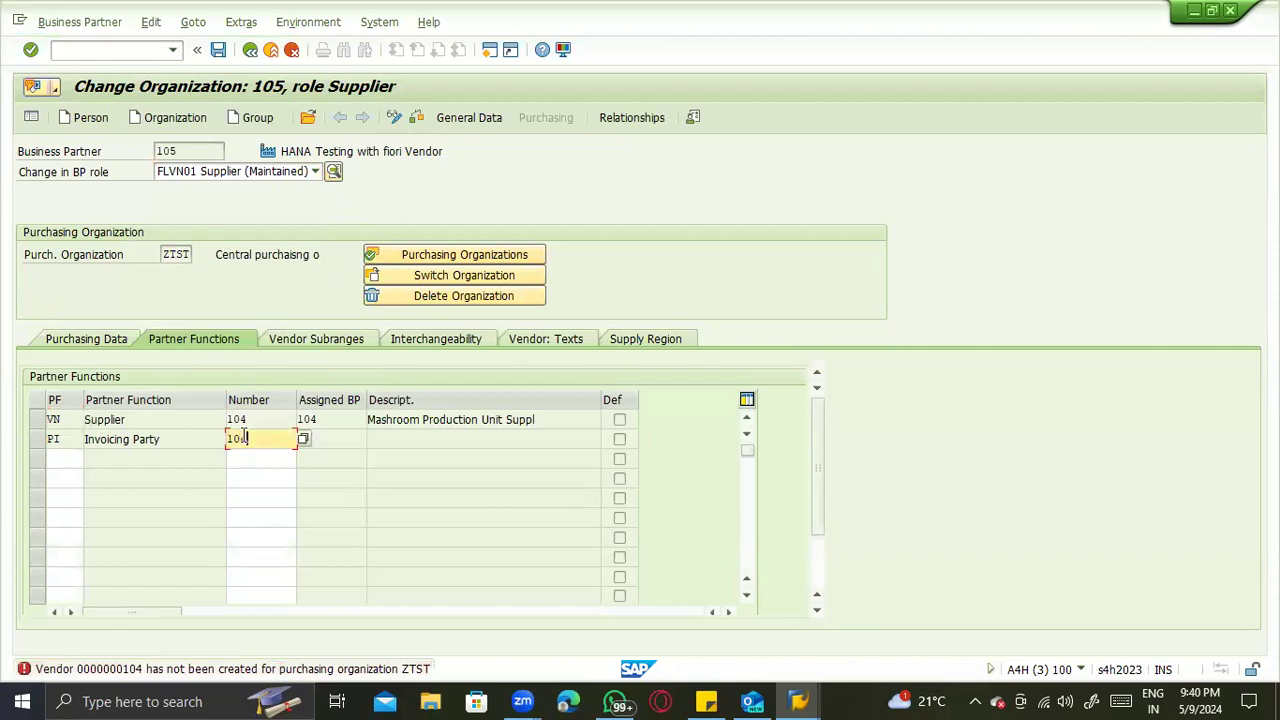
{"action": "key", "text": "Return"}
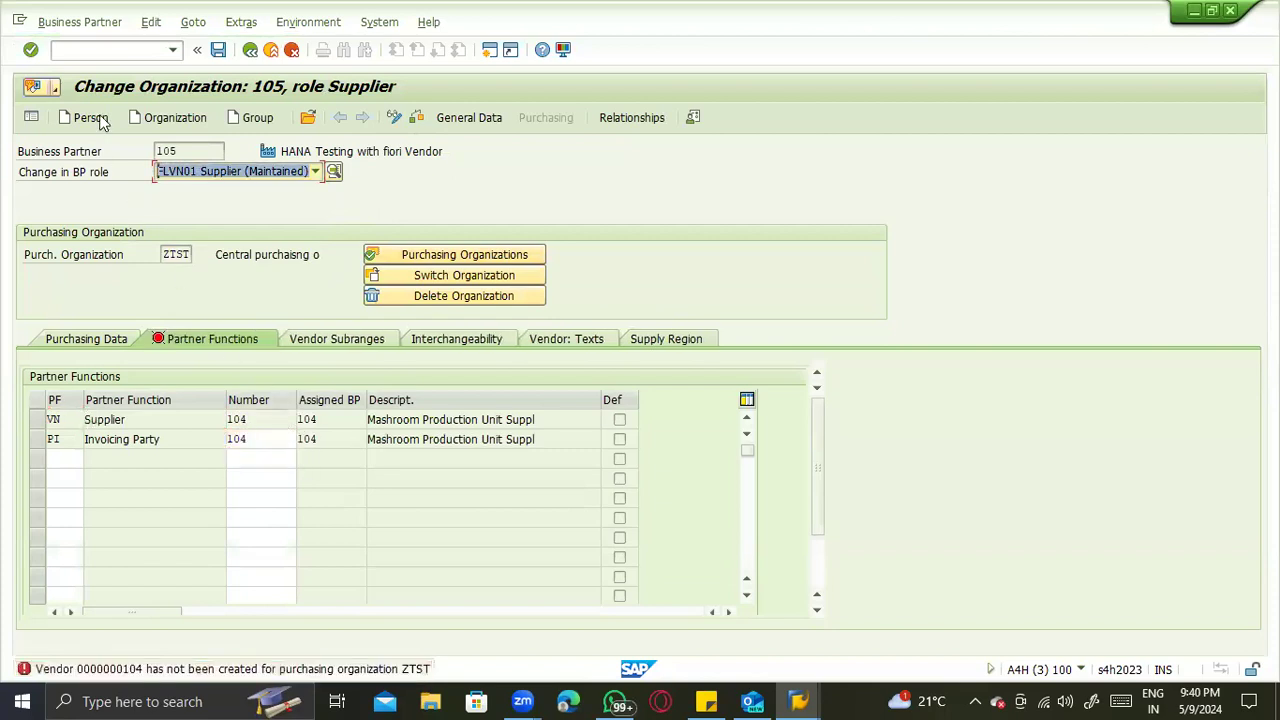
- Leave the business partner transaction without saving the changes to HANA Testing with fiori Vendor, using the command /n
{"action": "left_click", "coordinate": [116, 58]}
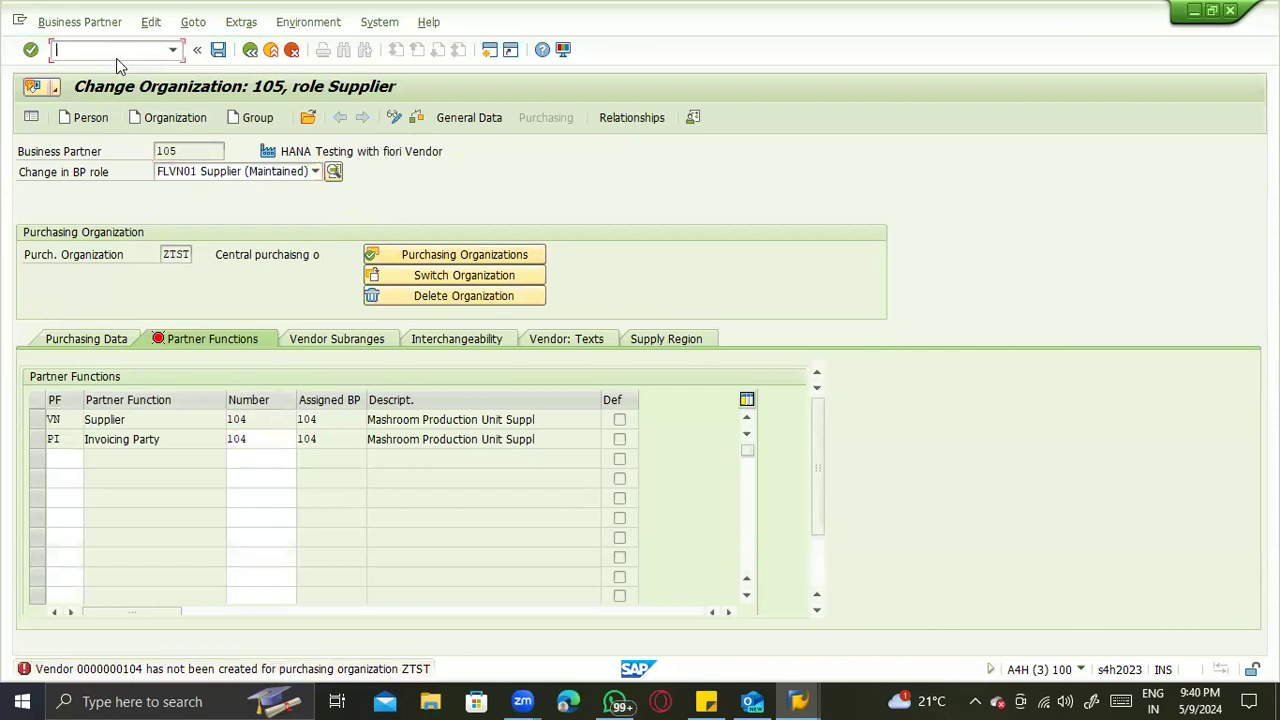
{"action": "type", "text": "/nbp"}
{"action": "key", "text": "Return"}
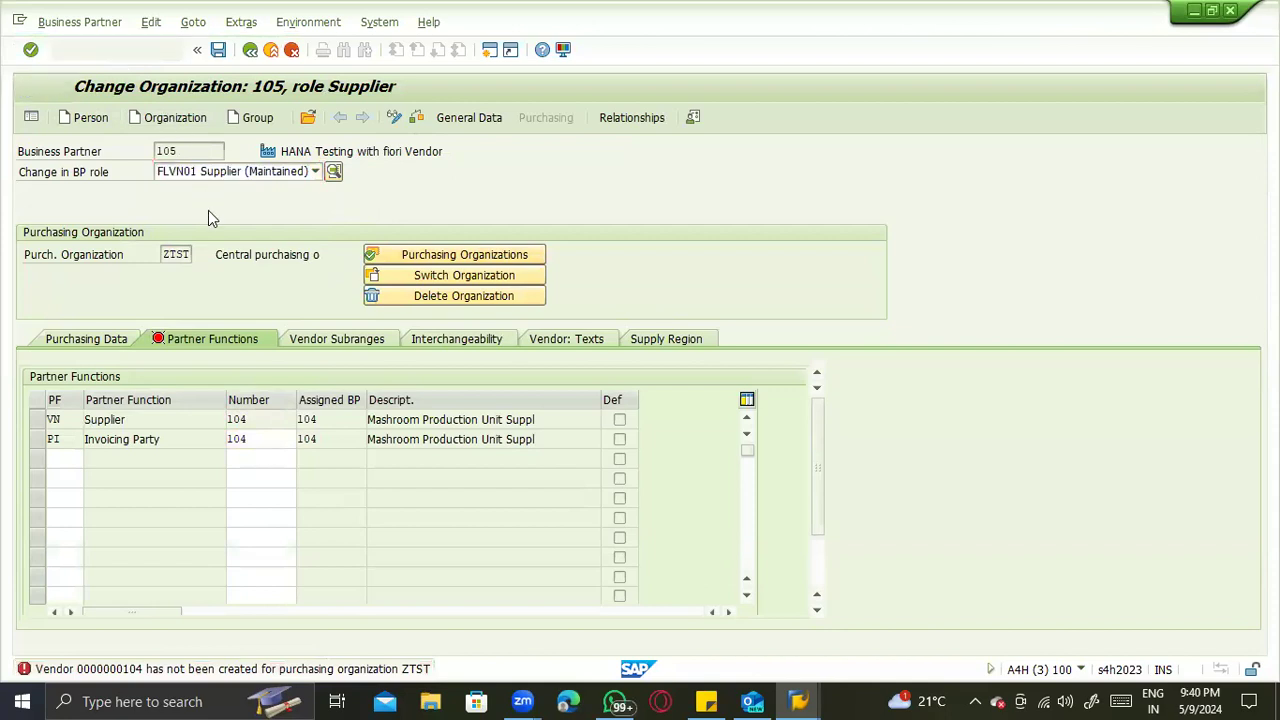
- Find the business partner Mashroom Production Unit Supplier by its number and open its Supplier purchasing data for changes
{"action": "left_click", "coordinate": [161, 233]}
{"action": "key", "text": "BackSpace"}
{"action": "type", "text": "4"}
{"action": "key", "text": "Return"}
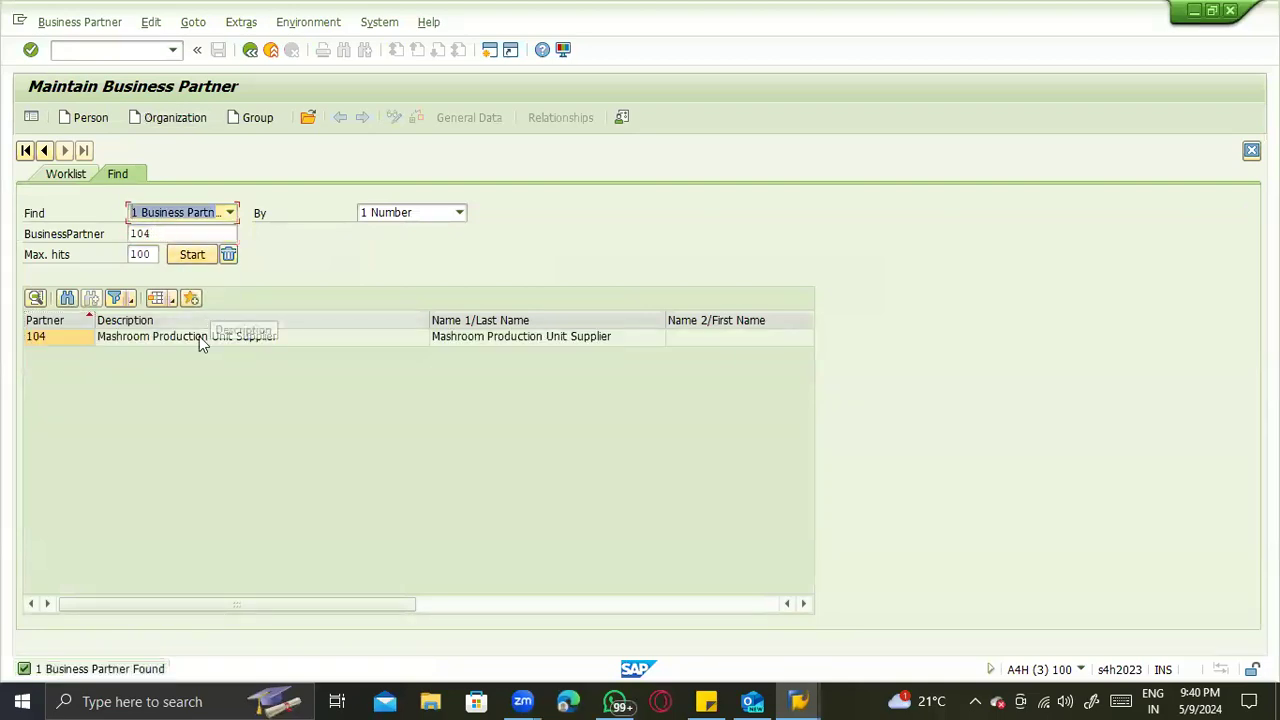
{"action": "double_click", "coordinate": [199, 336]}
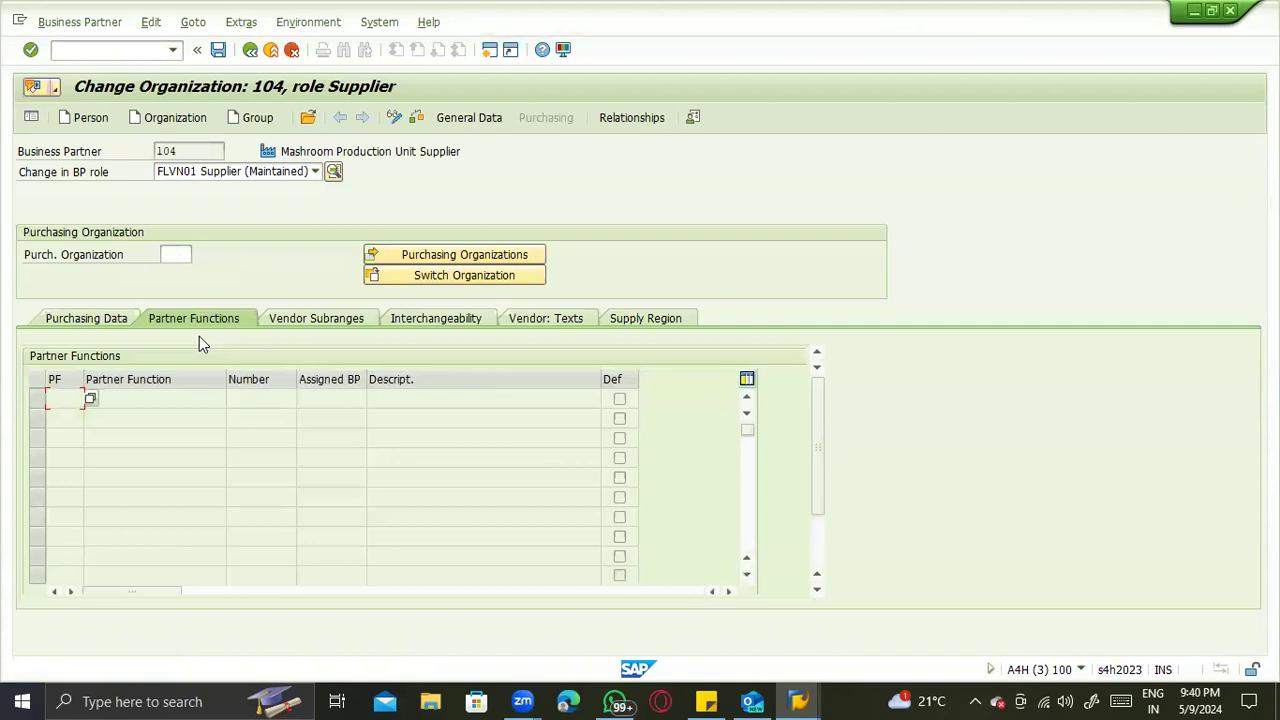
{"action": "left_click", "coordinate": [104, 326]}
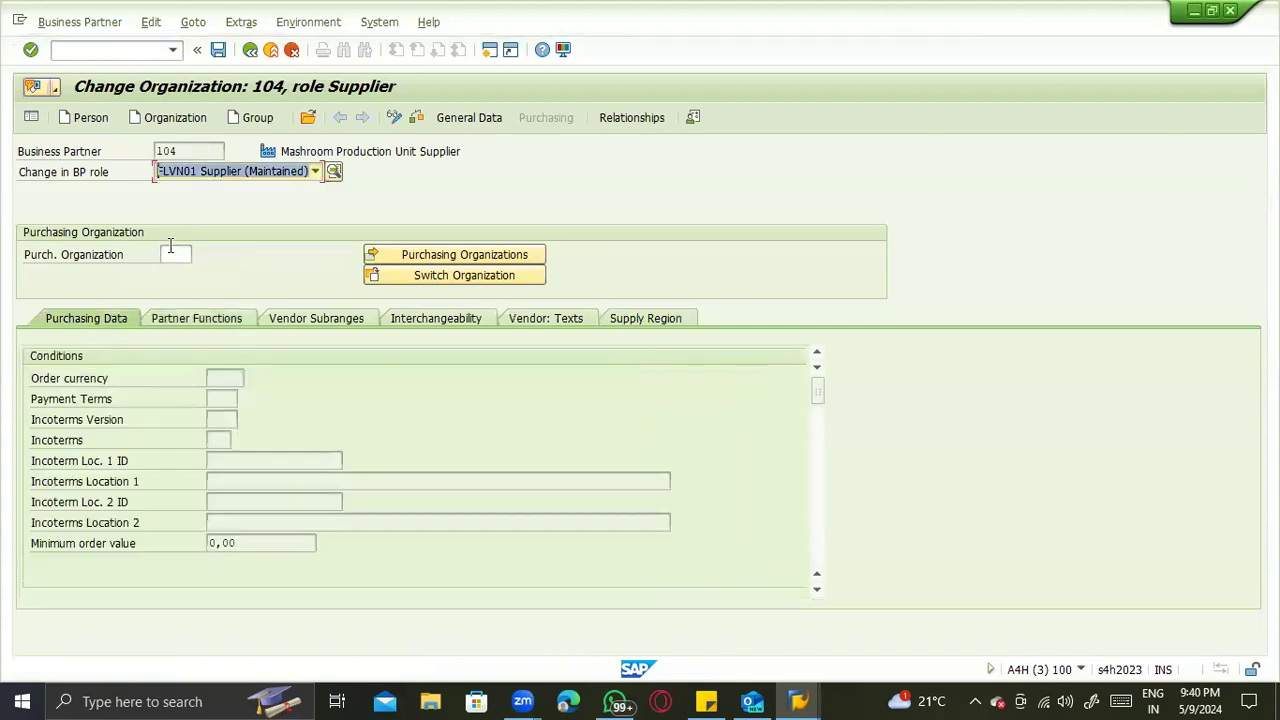
- Try to add purchasing organization ZTST with order currency EUR to Mashroom Production Unit Supplier, and check its partner functions
{"action": "left_click", "coordinate": [177, 260]}
{"action": "left_click", "coordinate": [196, 284]}
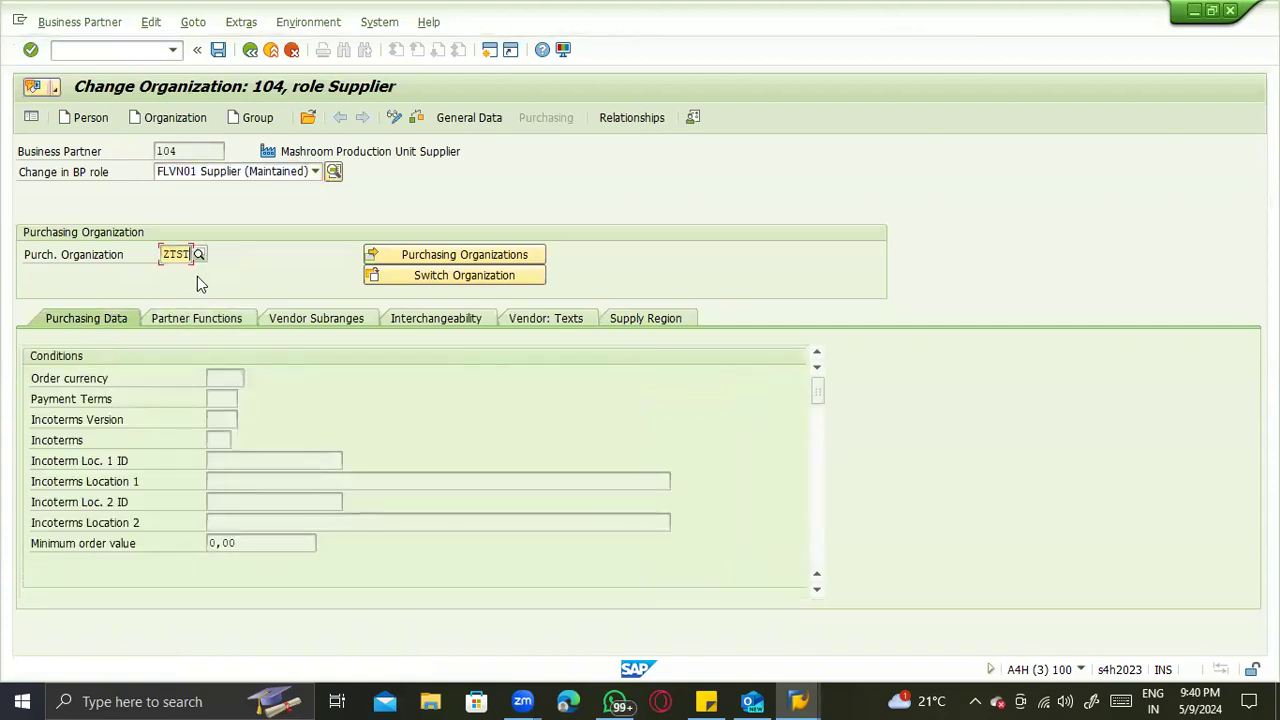
{"action": "key", "text": "Return"}
{"action": "left_click", "coordinate": [223, 399]}
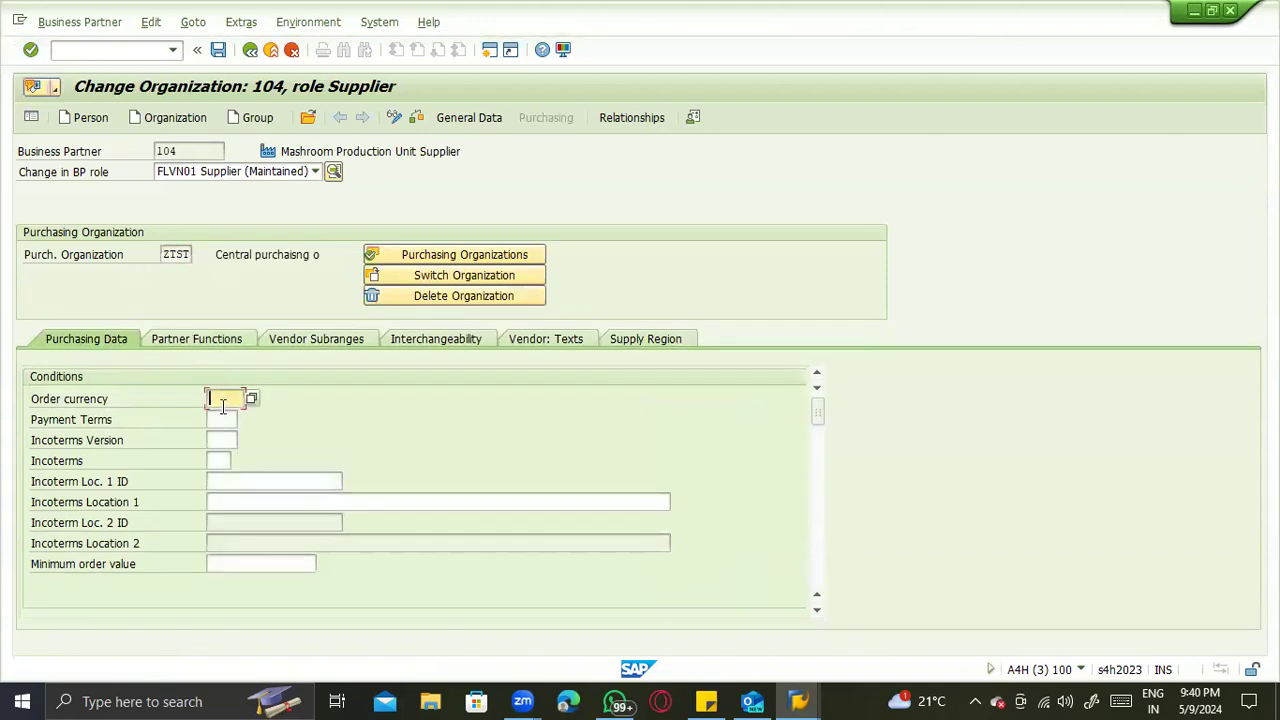
{"action": "left_click", "coordinate": [224, 413]}
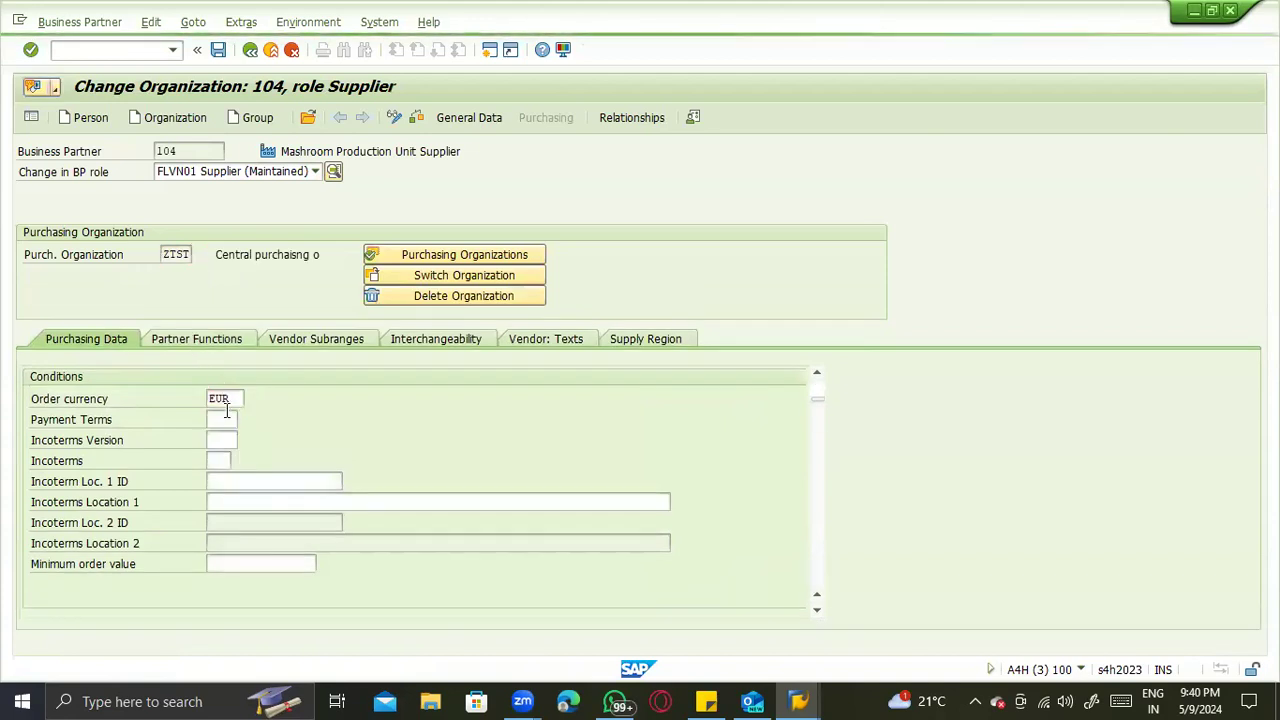
{"action": "key", "text": "Return"}
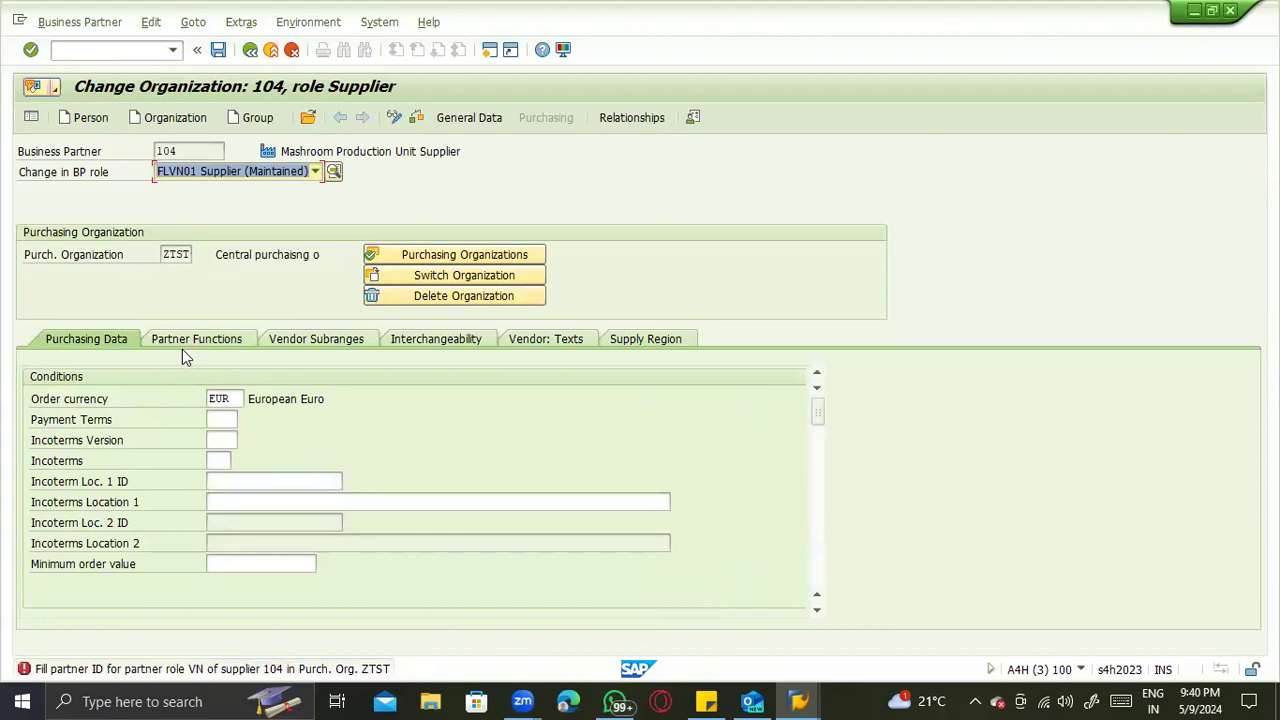
{"action": "left_click", "coordinate": [192, 345]}
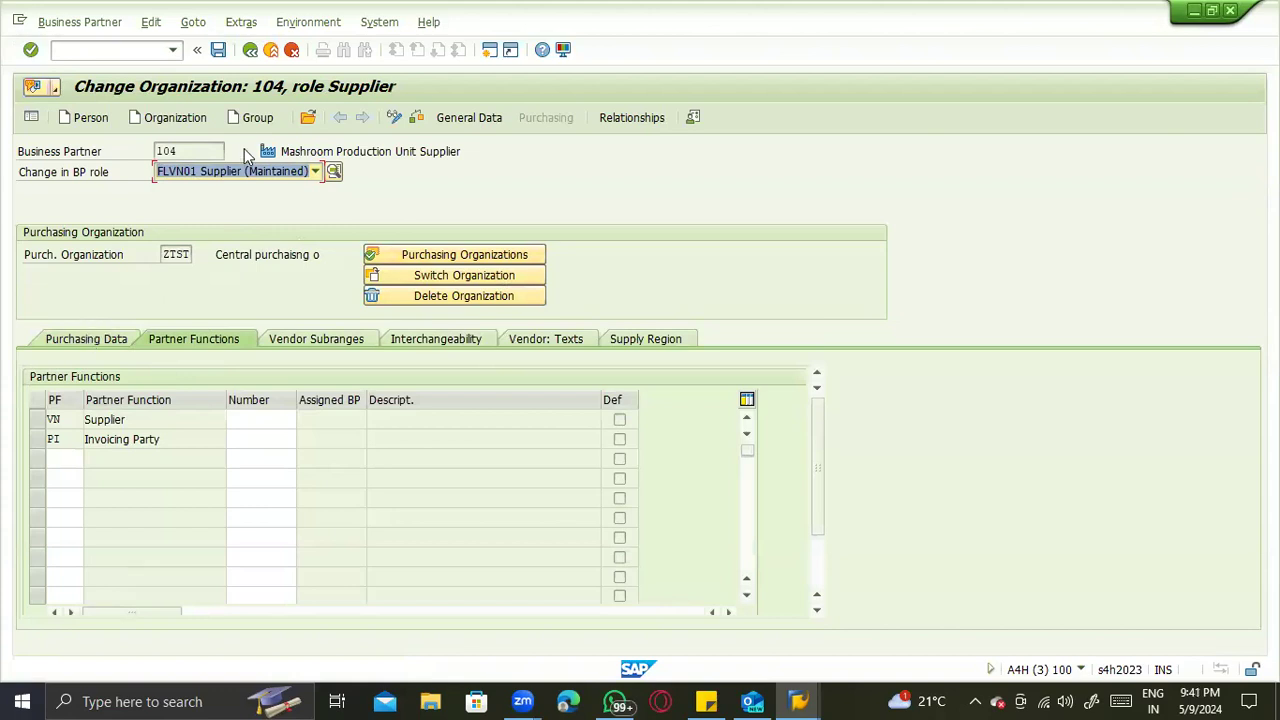
- Leave the business partner unsaved for the supplier account groups with /nomsg, and position the list on account group ZTST
{"action": "left_click", "coordinate": [84, 49]}
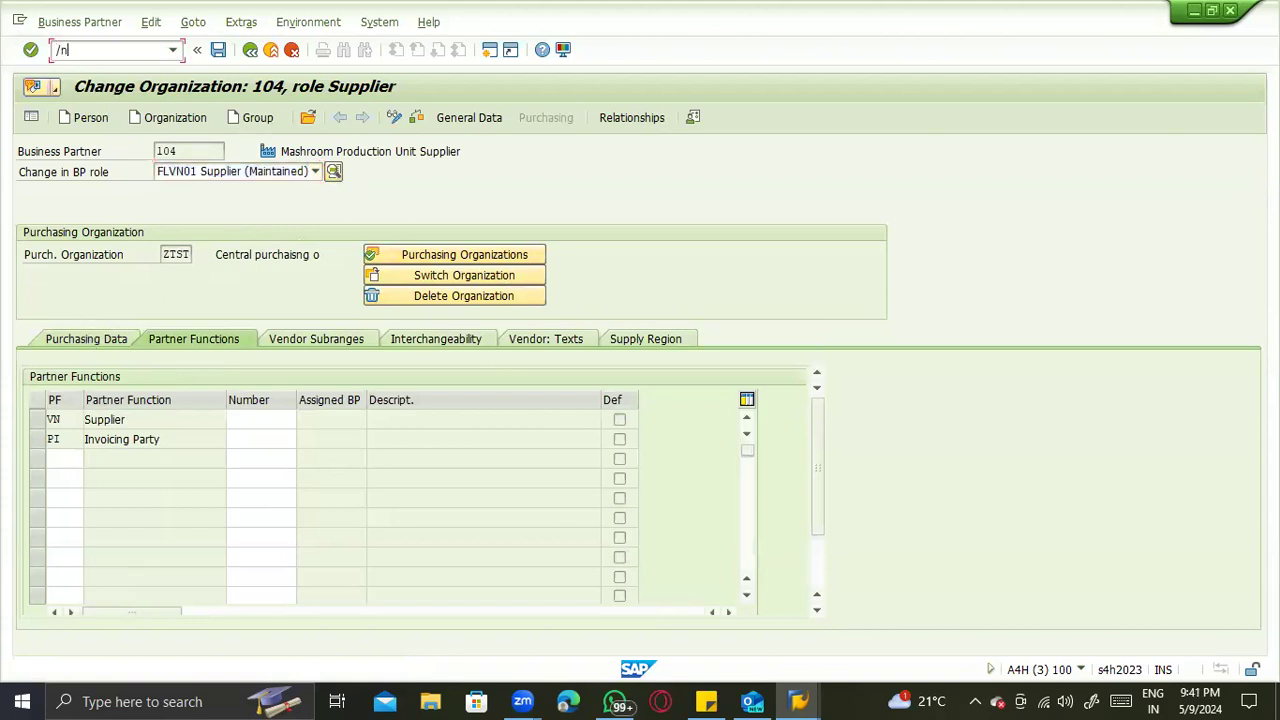
{"action": "type", "text": "3"}
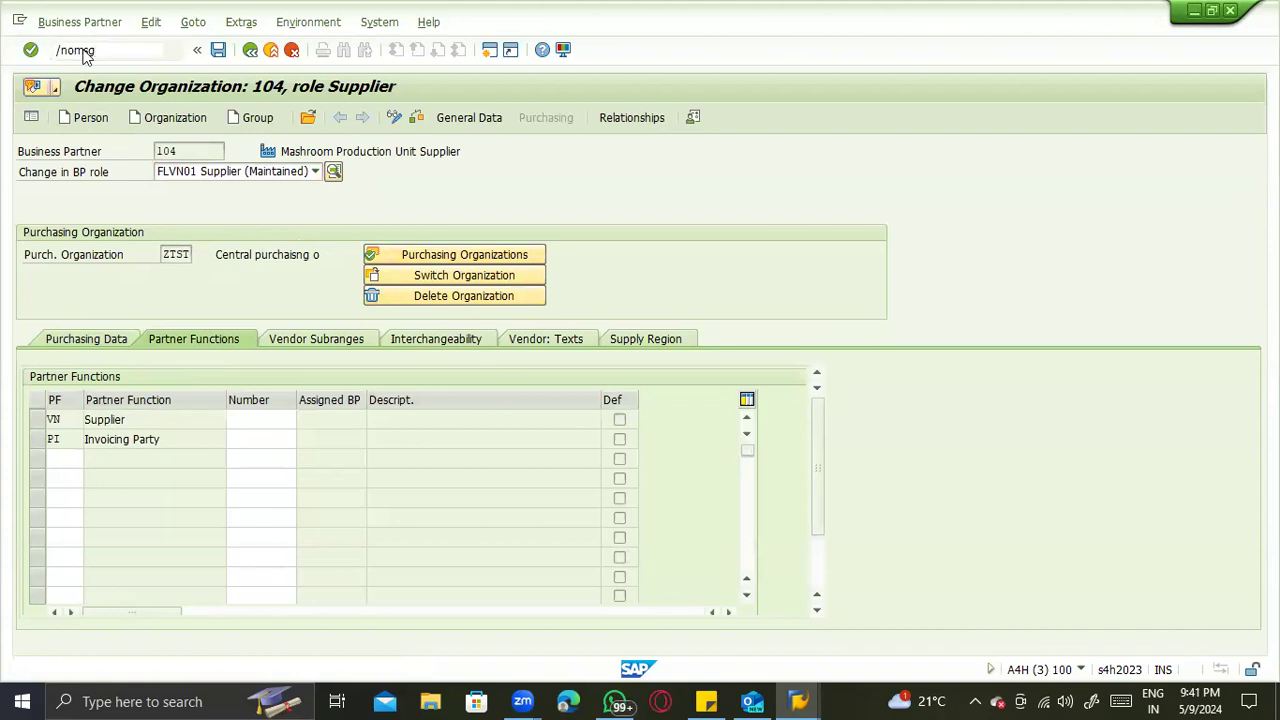
{"action": "key", "text": "Return"}
{"action": "left_click", "coordinate": [177, 560]}
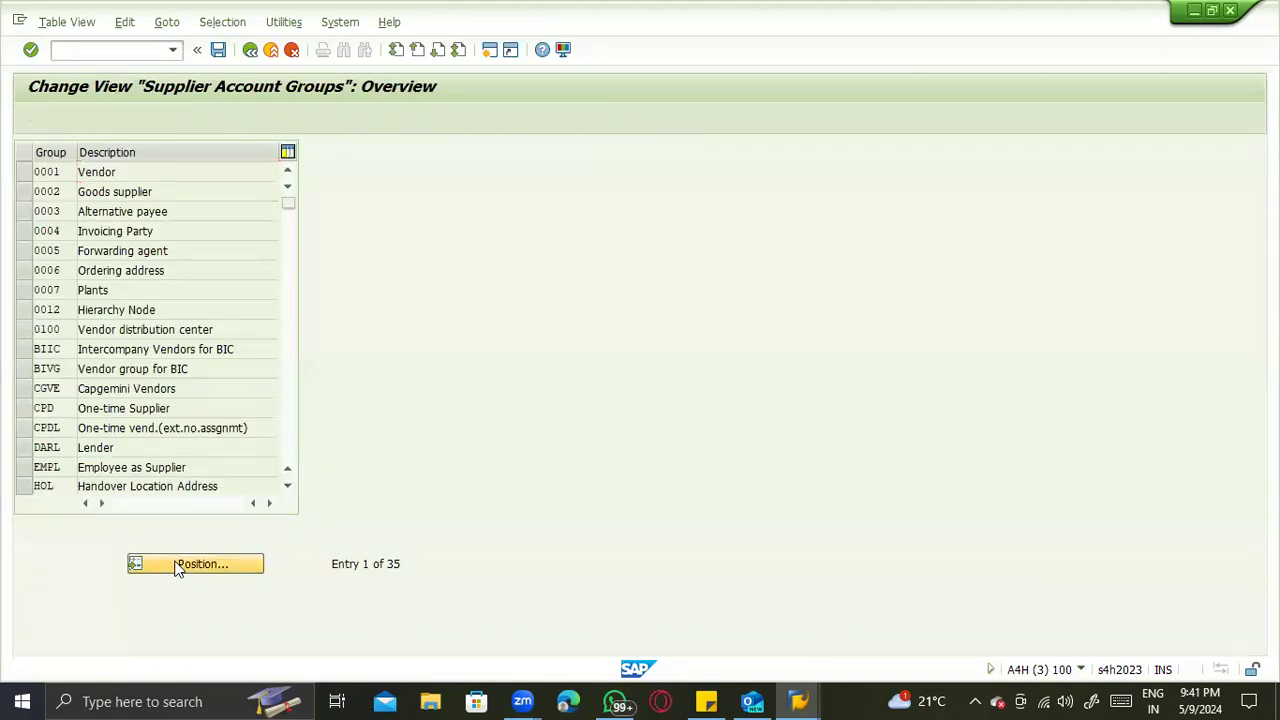
{"action": "type", "text": "ztst"}
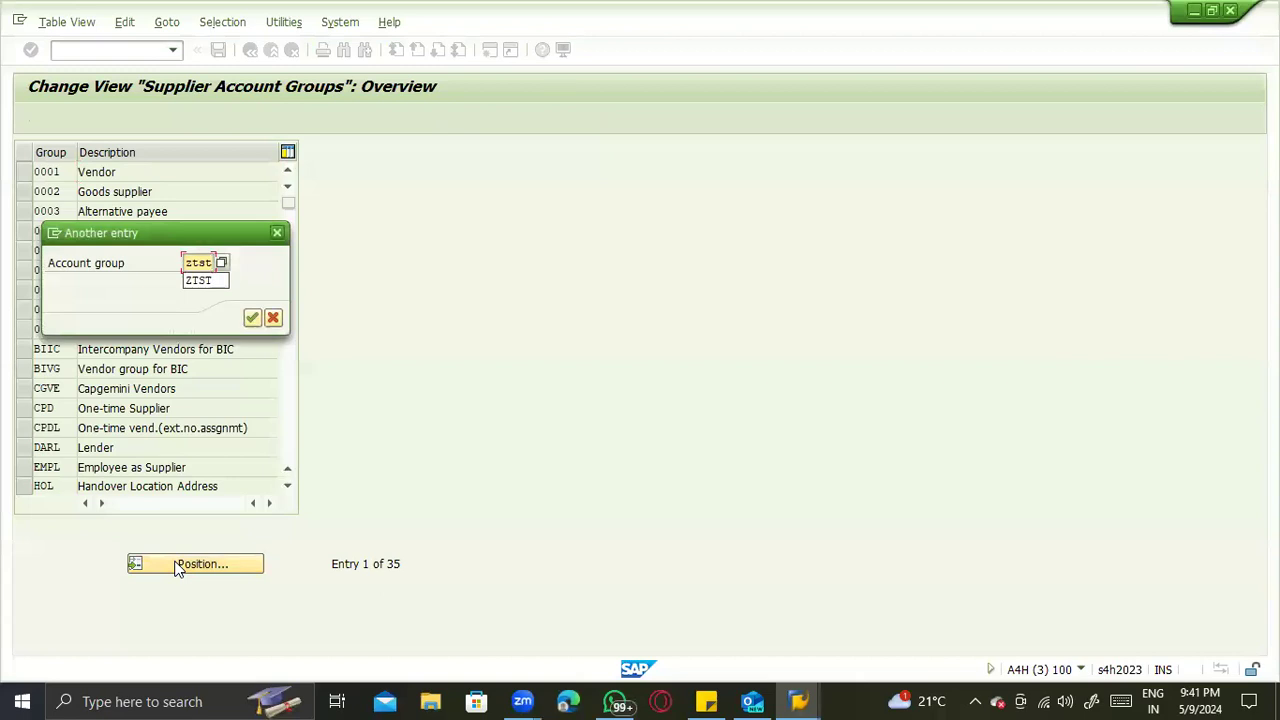
{"action": "key", "text": "Return"}
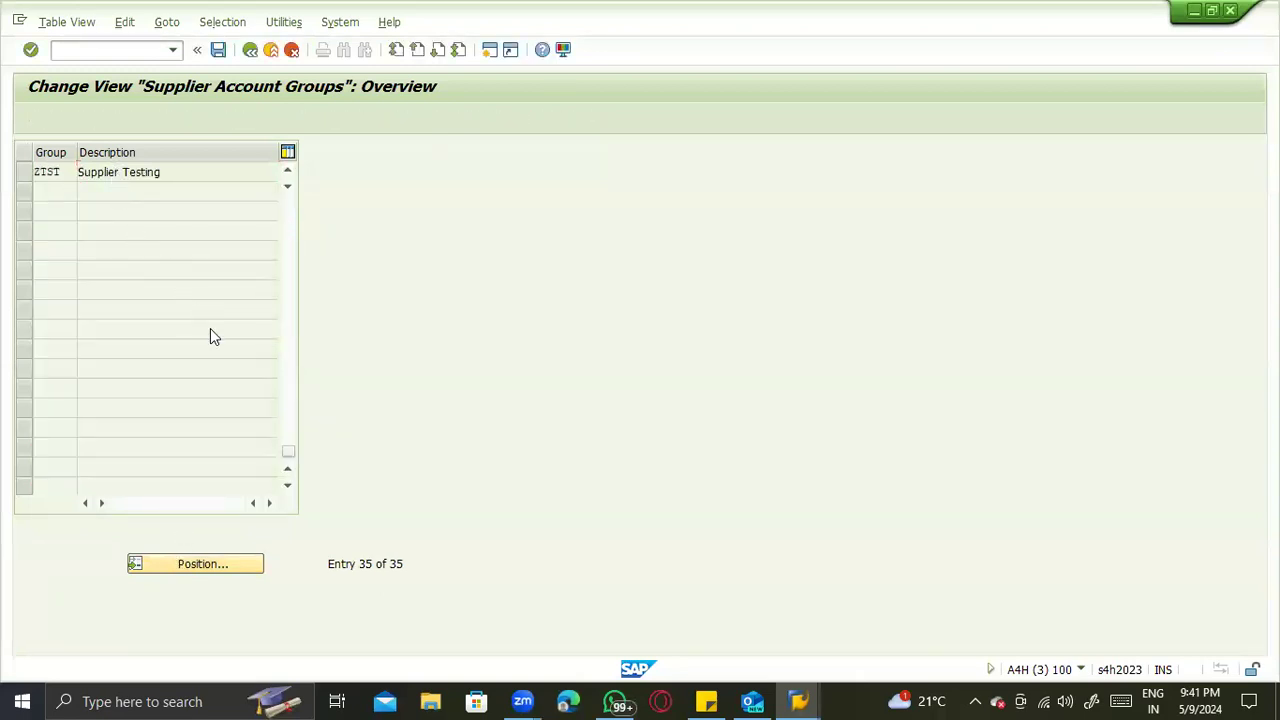
- Clear the purchasing organization partner schema in the details of supplier account group ZTST and save the change
{"action": "left_click", "coordinate": [399, 503]}
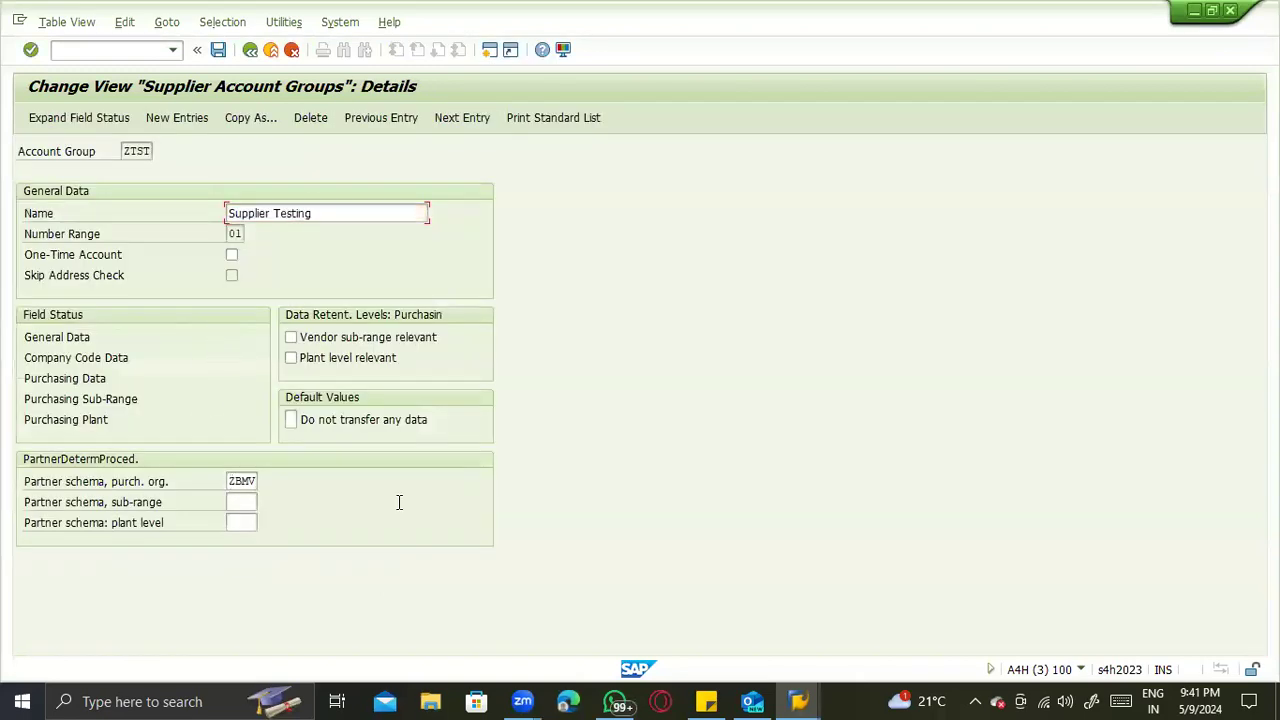
{"action": "left_click_drag", "start_coordinate": [399, 503], "coordinate": [461, 508]}
{"action": "key", "text": "Delete"}
{"action": "key", "text": "ctrl+s"}
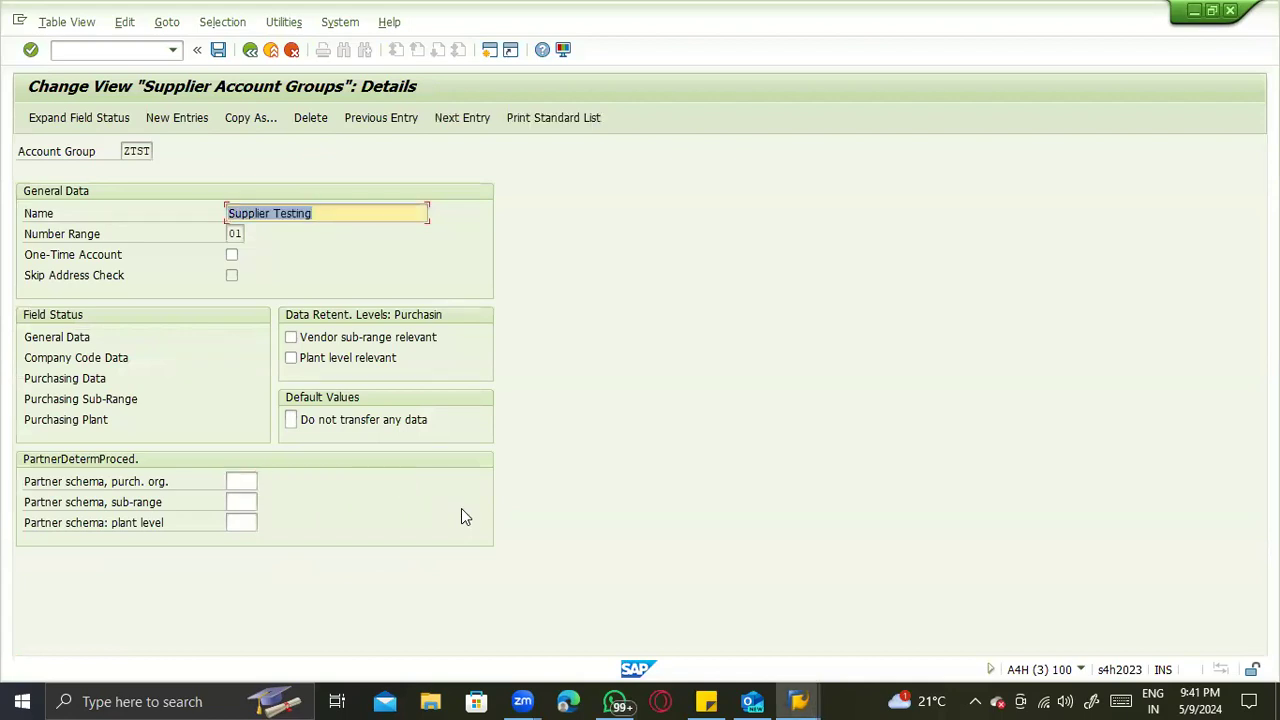
{"action": "key", "text": "Return"}
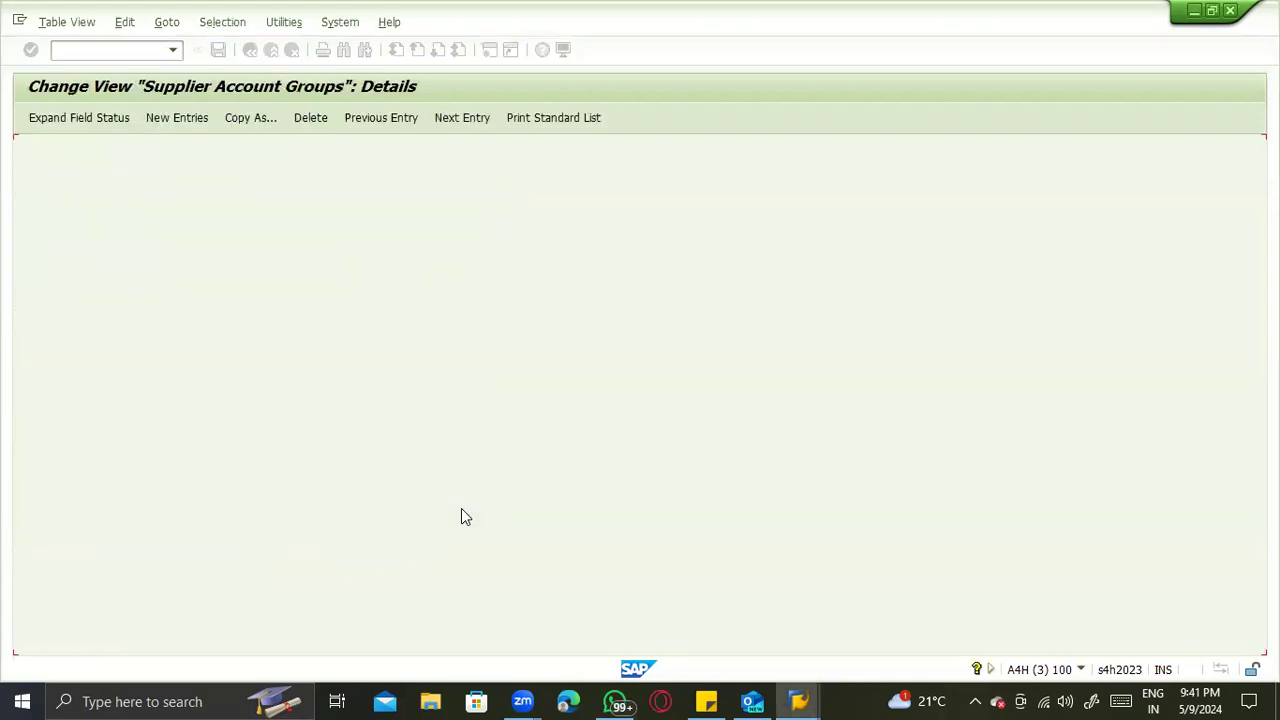
- Switch to the other SAP session and restart the business partner transaction with /nbp, discarding the unsaved Supplier role of BP Testing _ZTST
{"action": "key", "text": "alt+Tab"}
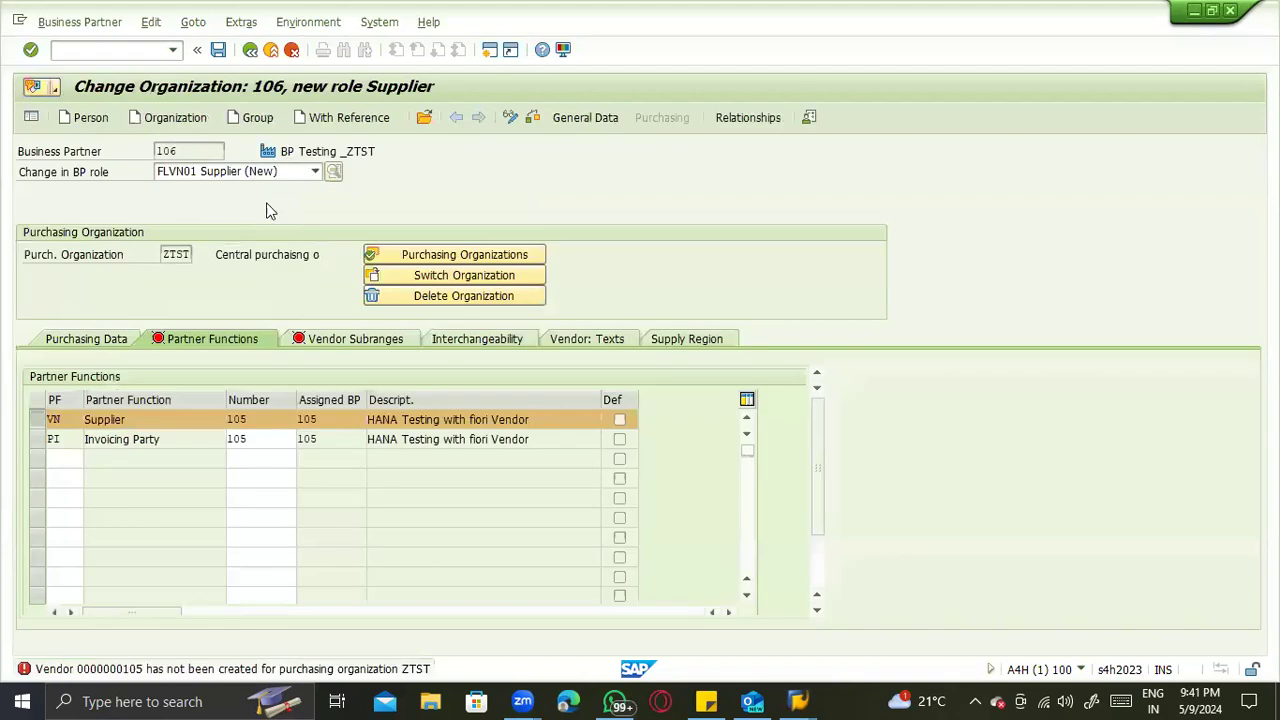
{"action": "left_click", "coordinate": [101, 54]}
{"action": "type", "text": "/nbp"}
{"action": "key", "text": "Return"}
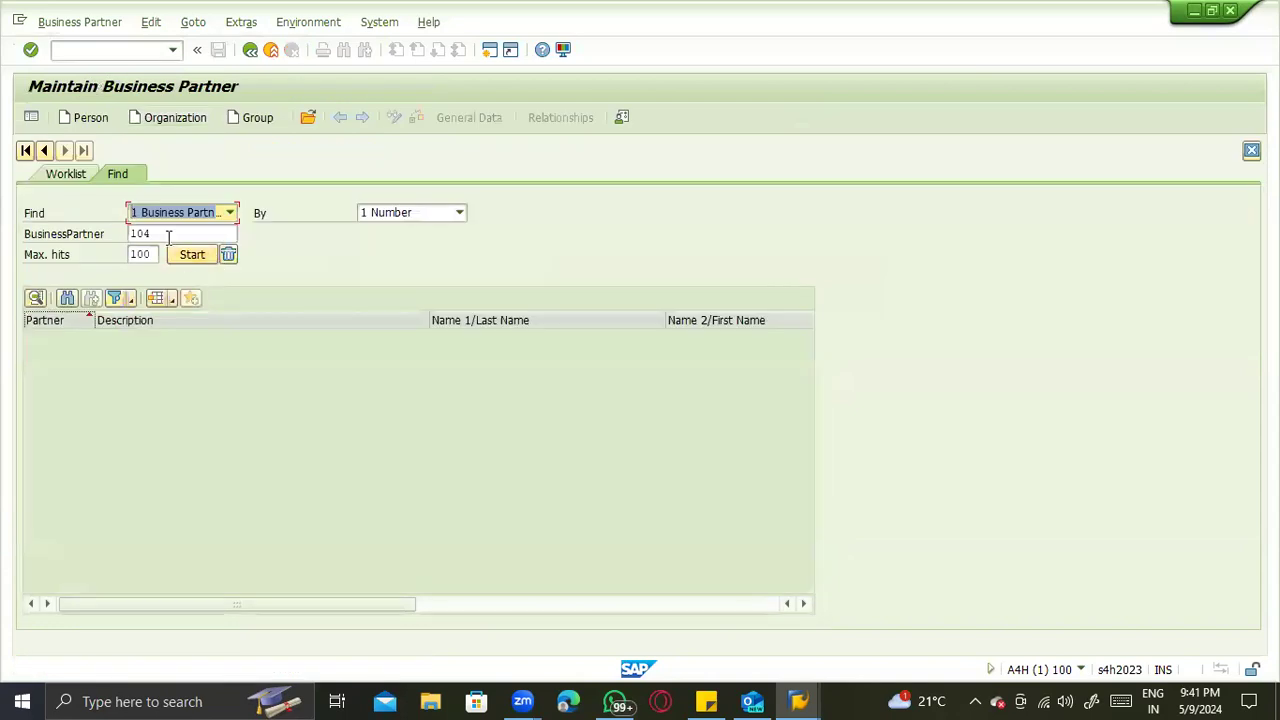
- Find BP Testing _ZTST by its number, open its relationships and leave the transaction again
{"action": "left_click", "coordinate": [168, 236]}
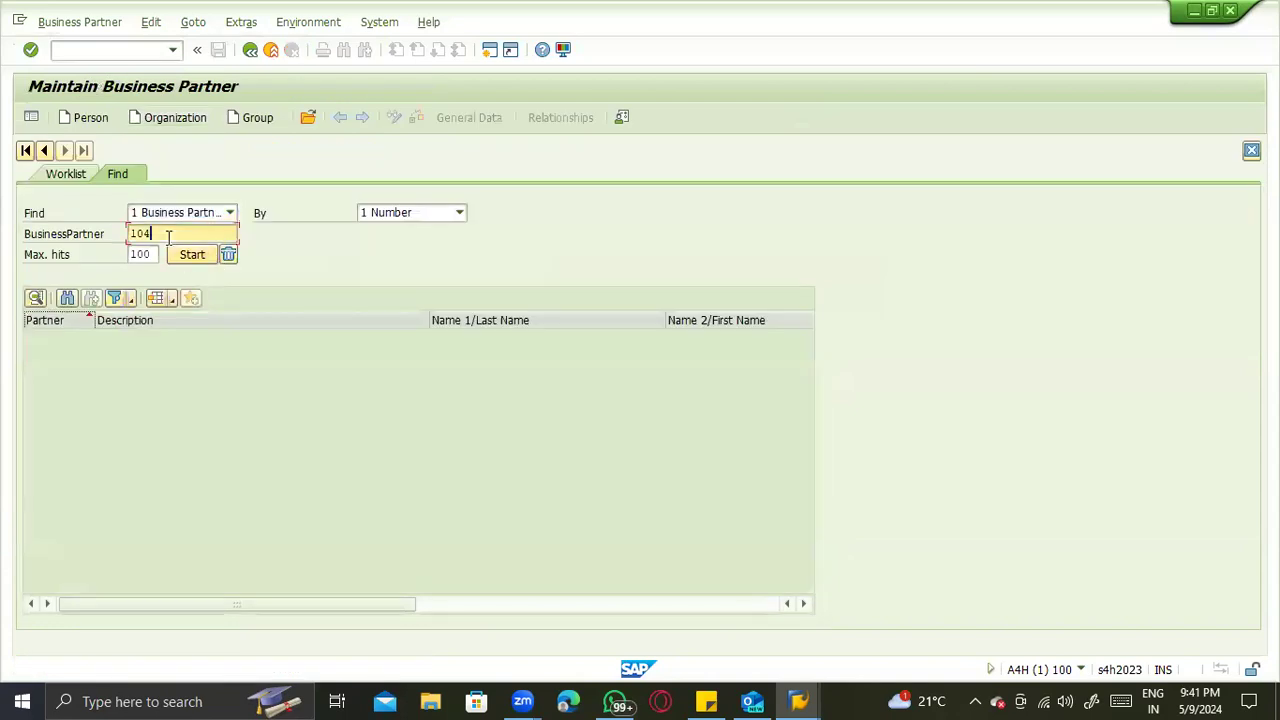
{"action": "type", "text": "6"}
{"action": "left_click", "coordinate": [186, 254]}
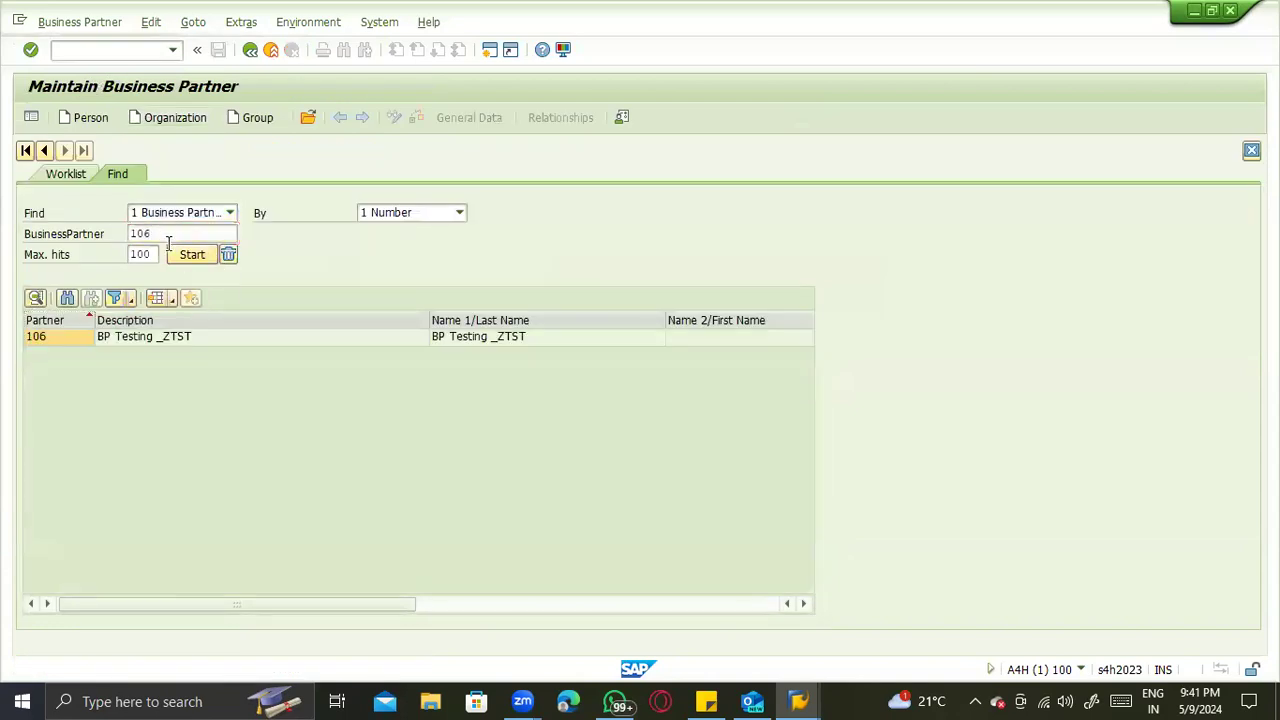
{"action": "double_click", "coordinate": [165, 343]}
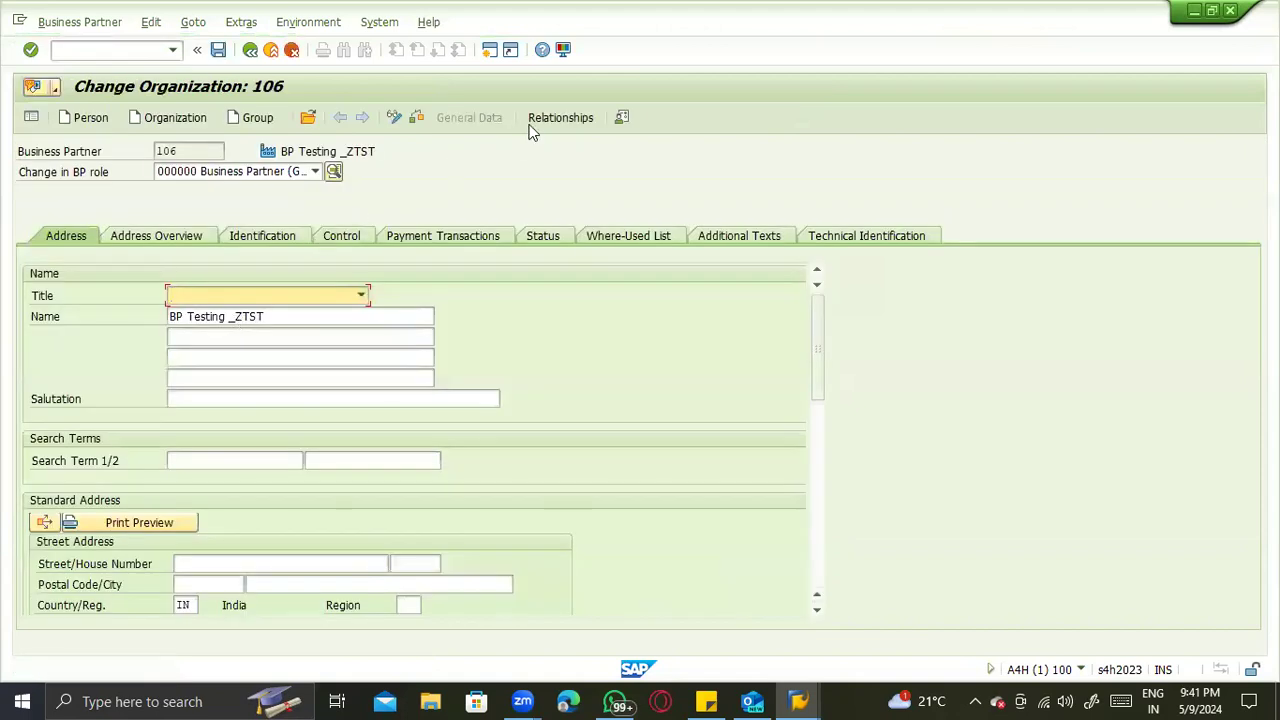
{"action": "left_click", "coordinate": [548, 120]}
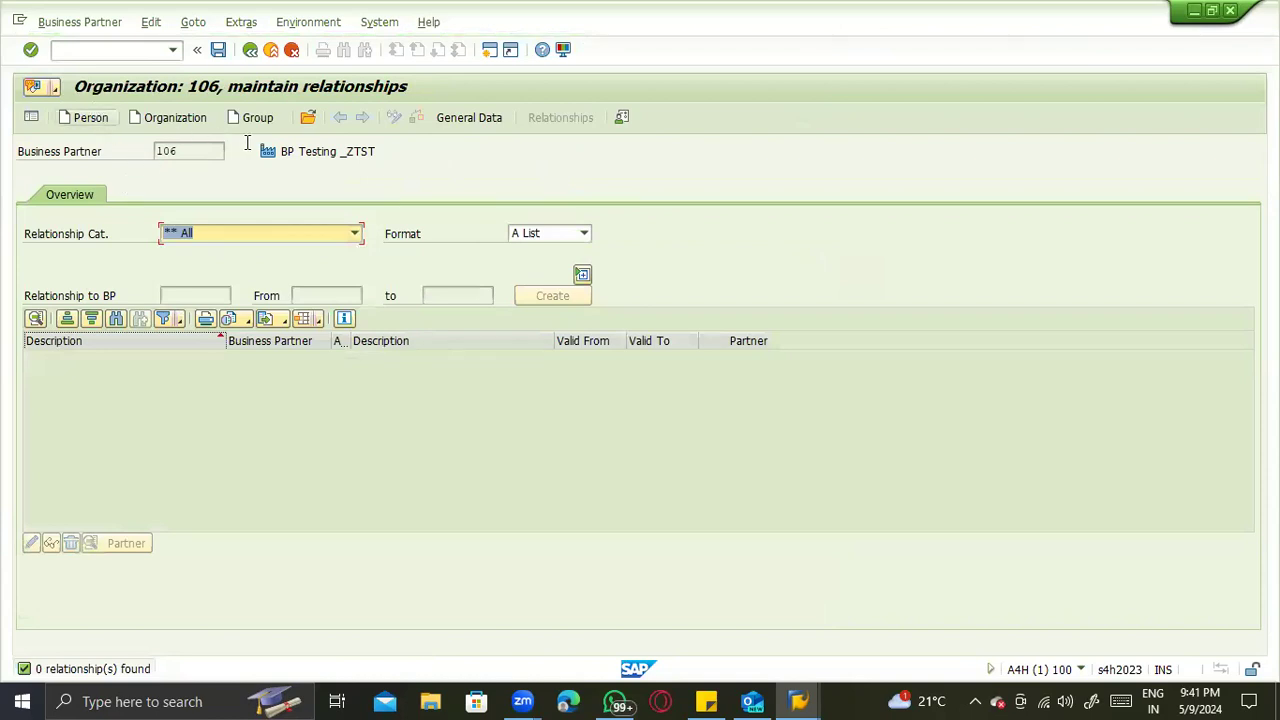
{"action": "left_click", "coordinate": [250, 49]}
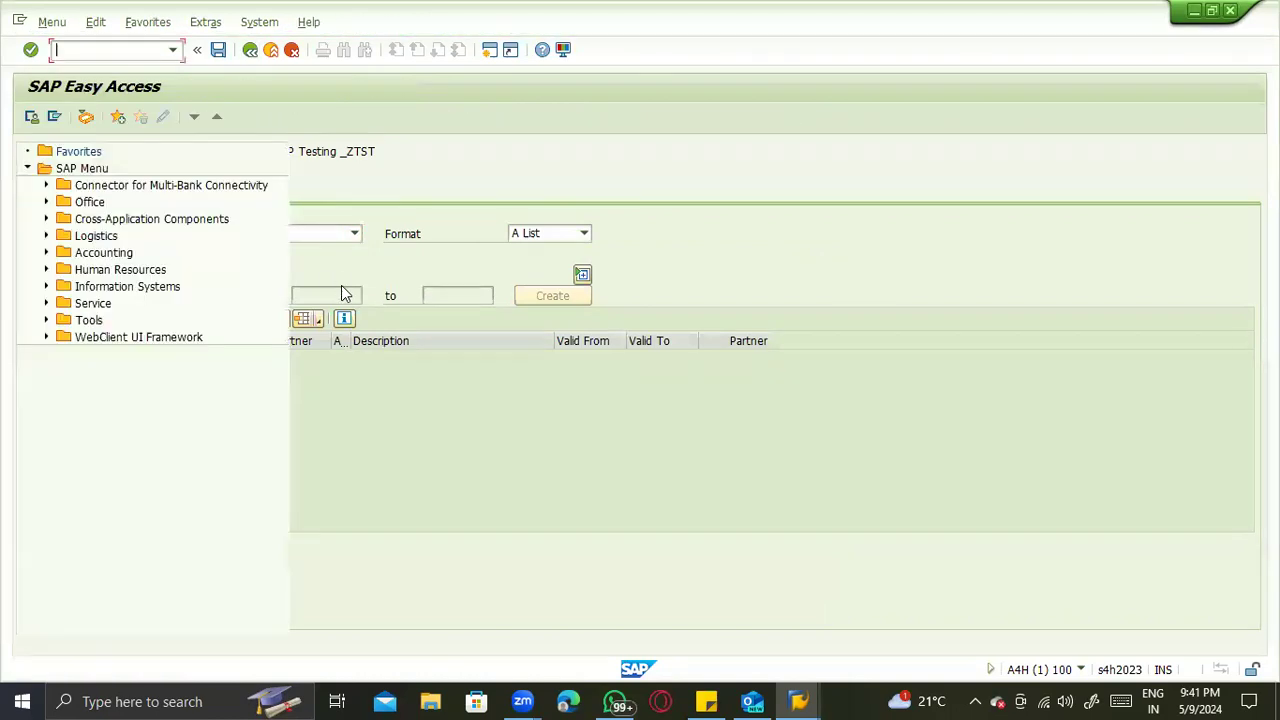
- Start transaction bp again, find BP Testing _ZTST by its number and open it for changes
{"action": "type", "text": "bp"}
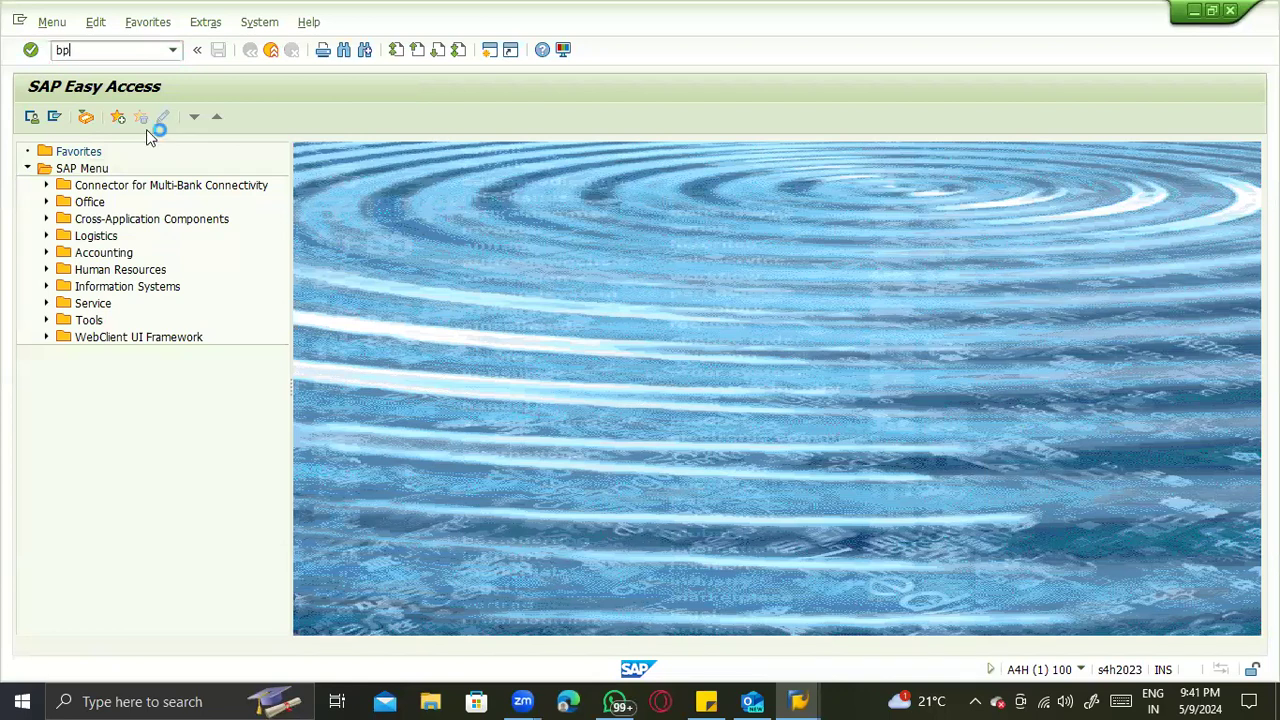
{"action": "key", "text": "Return"}
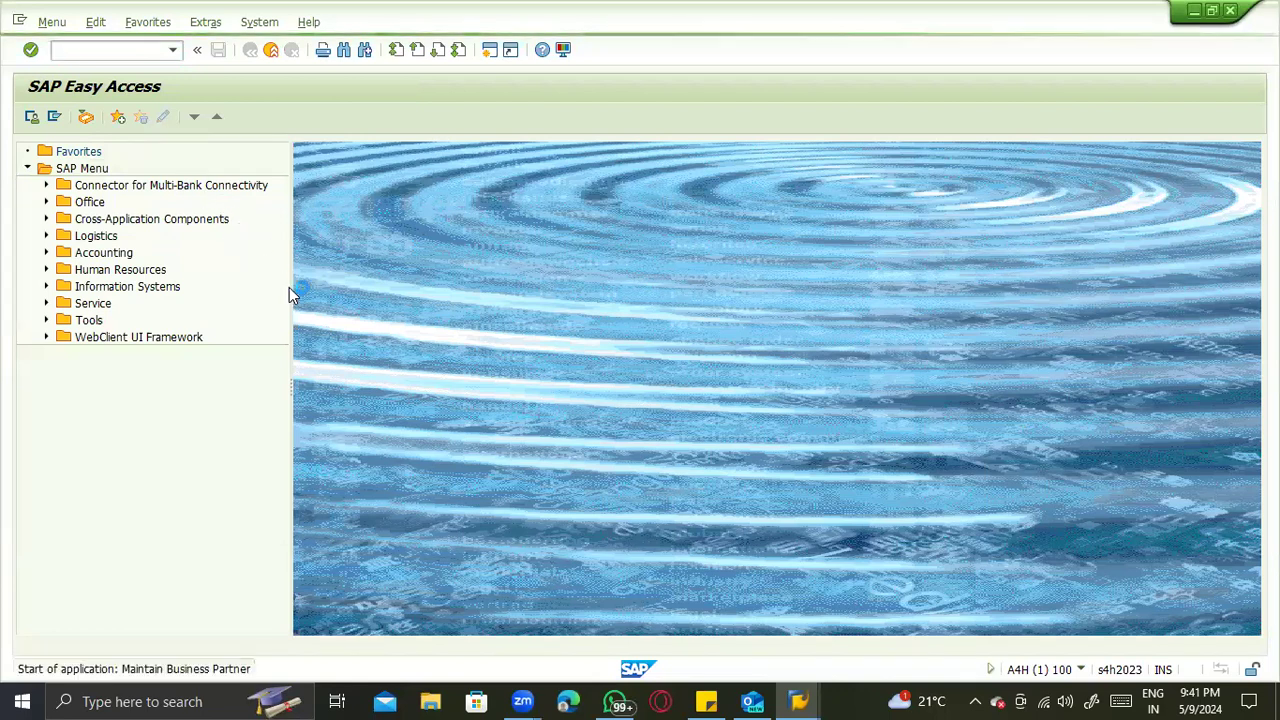
{"action": "left_click", "coordinate": [172, 232]}
{"action": "left_click", "coordinate": [191, 254]}
{"action": "double_click", "coordinate": [174, 341]}
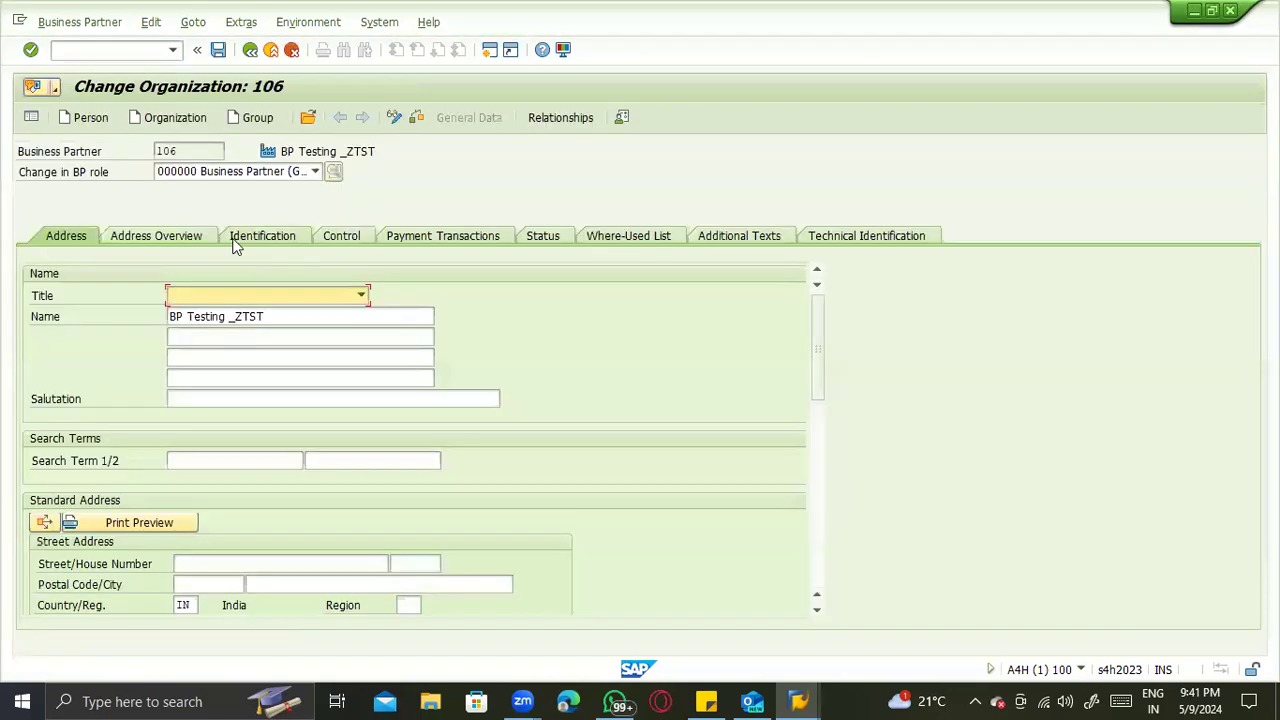
- Change the role of BP Testing _ZTST to FLVN01 Supplier
{"action": "left_click", "coordinate": [180, 174]}
{"action": "type", "text": "fl"}
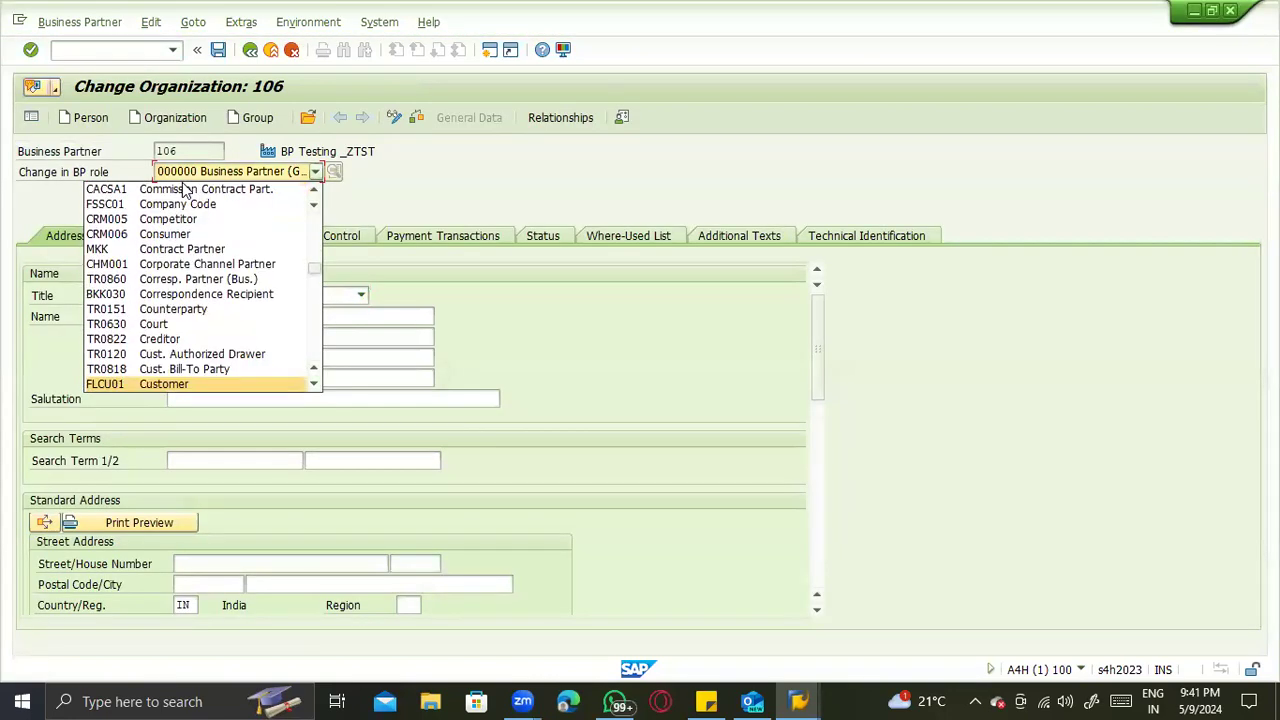
{"action": "type", "text": "v"}
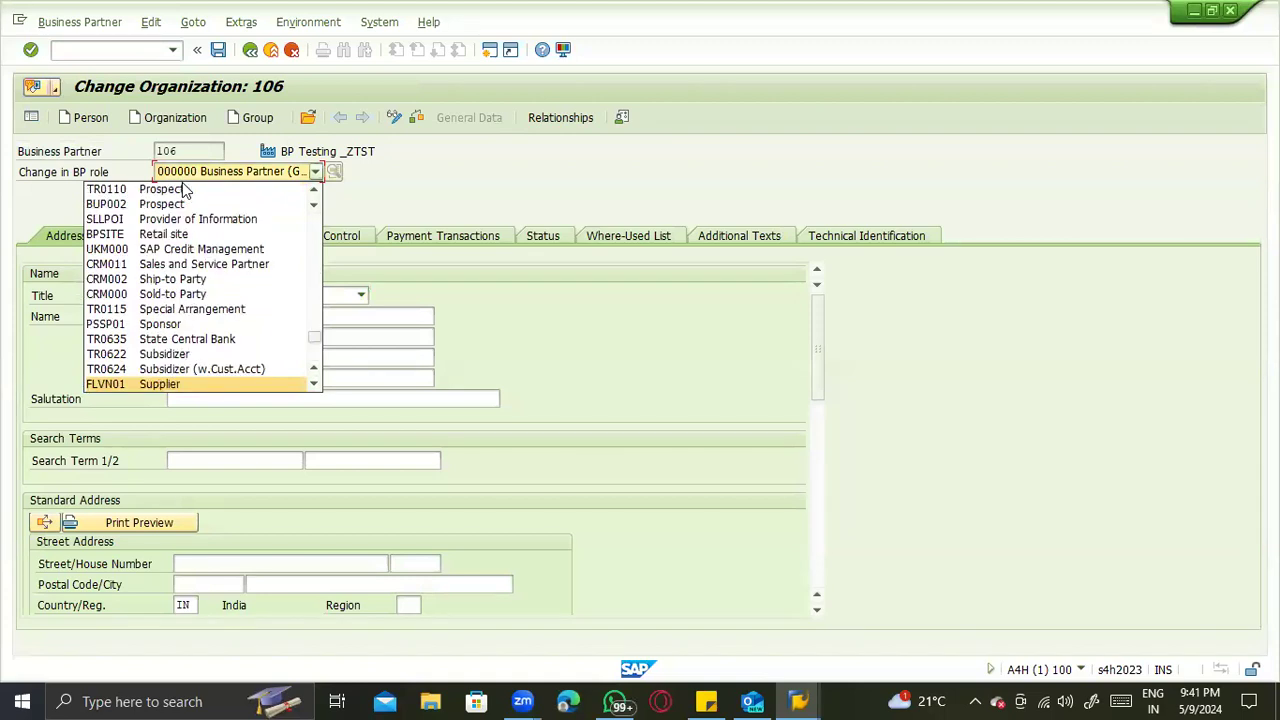
{"action": "key", "text": "Return"}
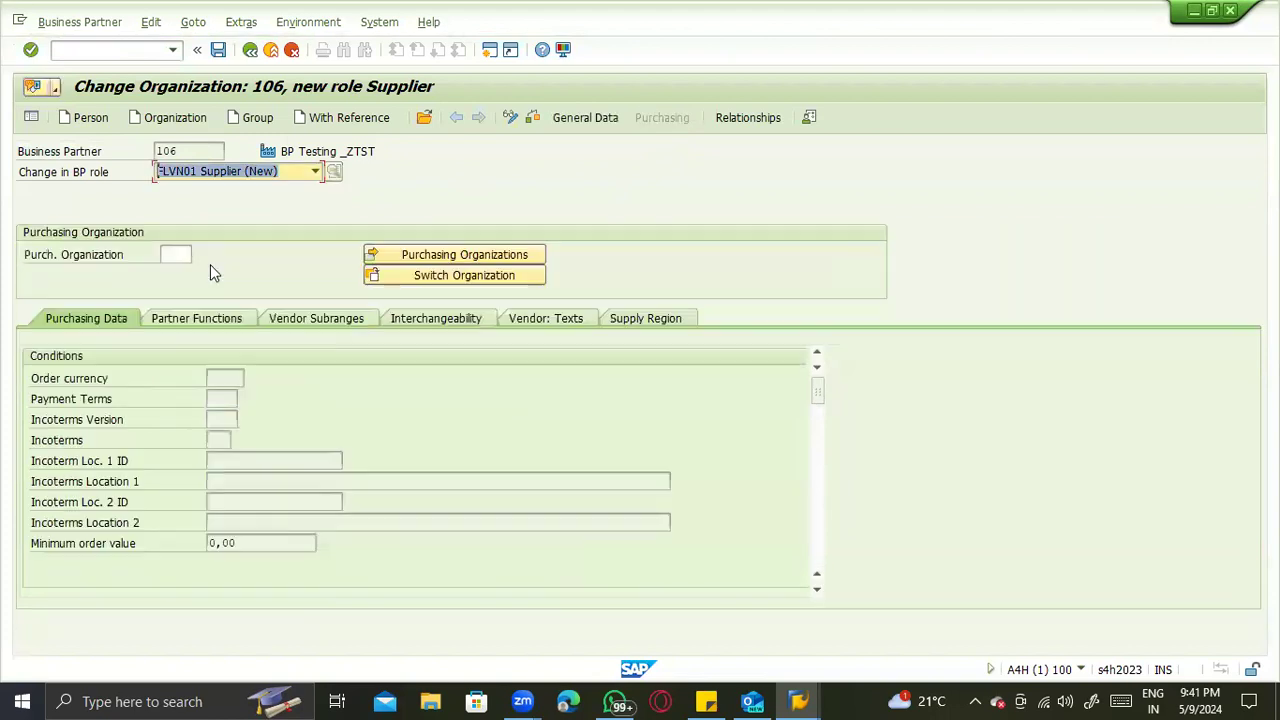
- Enter ZTST as the purchasing organization for BP Testing _ZTST and transfer it from the purchasing organizations list
{"action": "type", "text": "ZTST"}
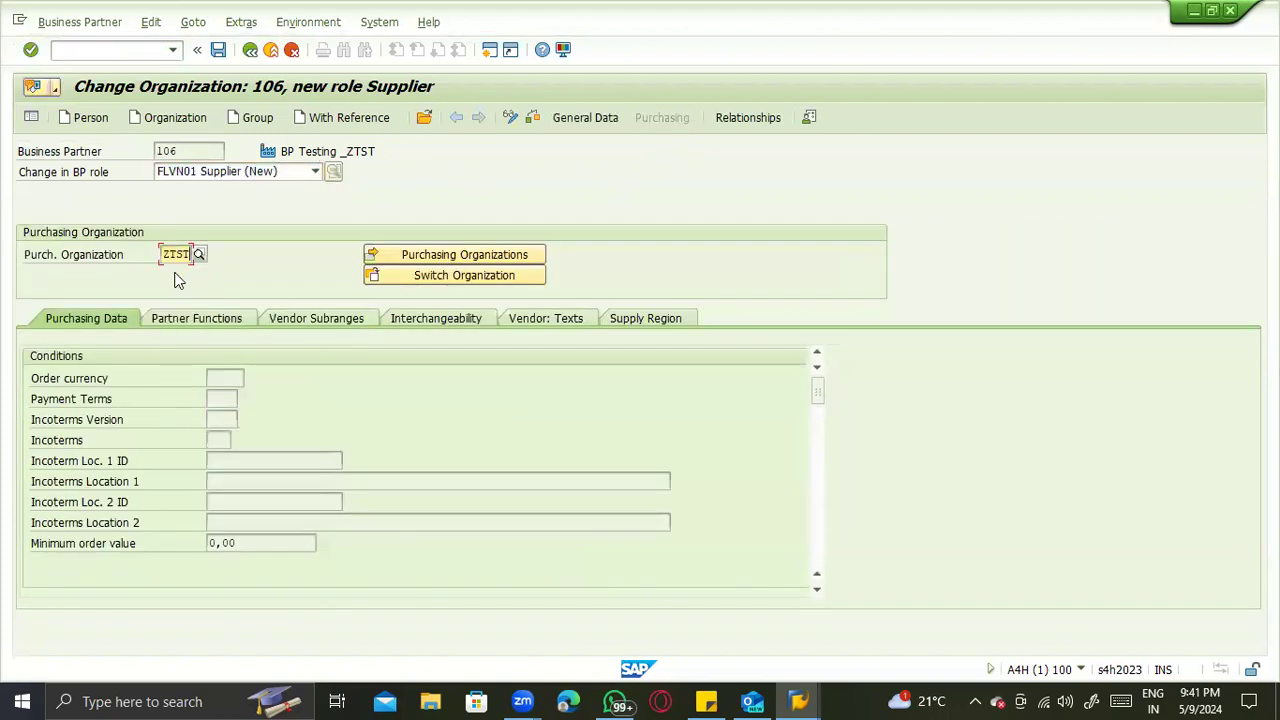
{"action": "key", "text": "Return"}
{"action": "left_click", "coordinate": [396, 266]}
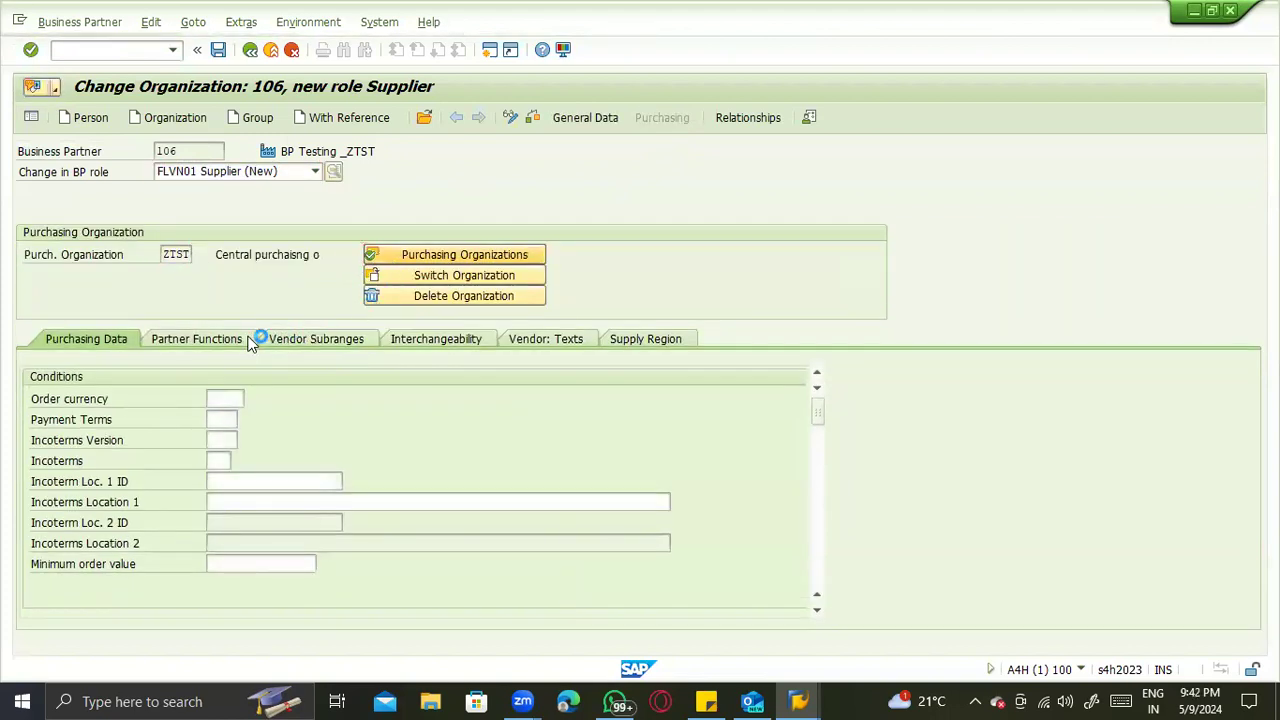
{"action": "key", "text": "Return"}
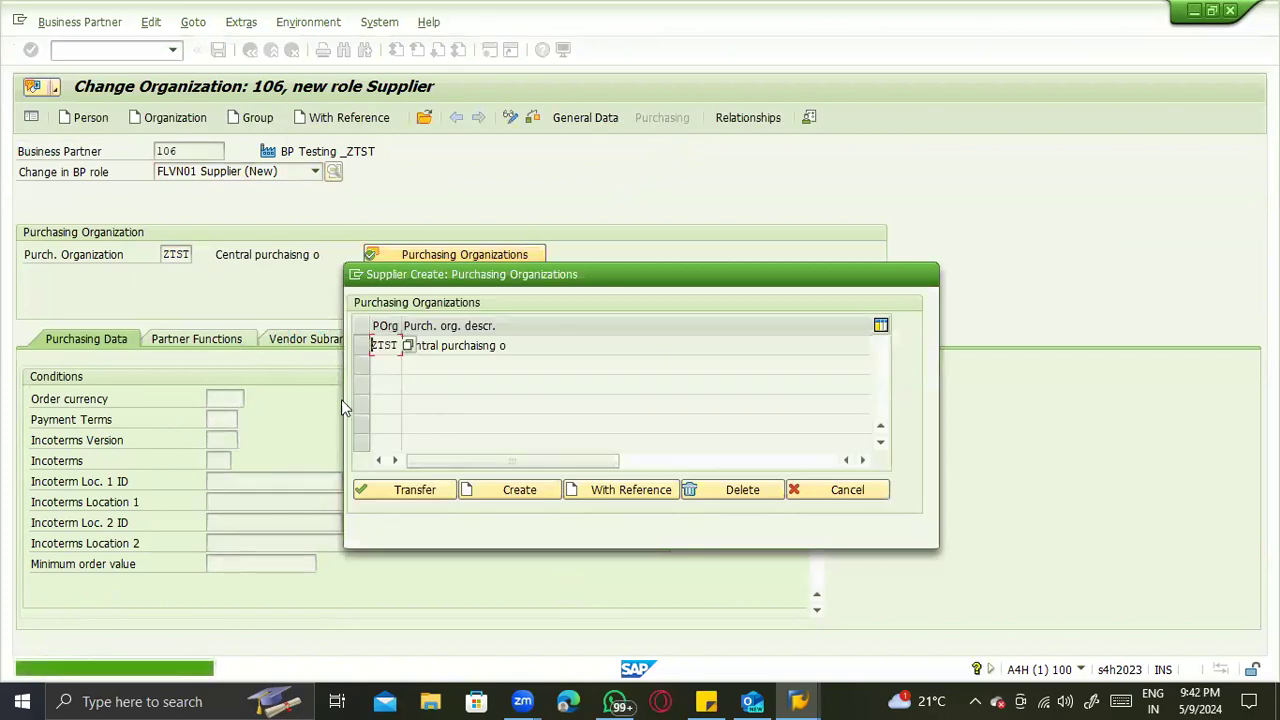
{"action": "left_click", "coordinate": [847, 489]}
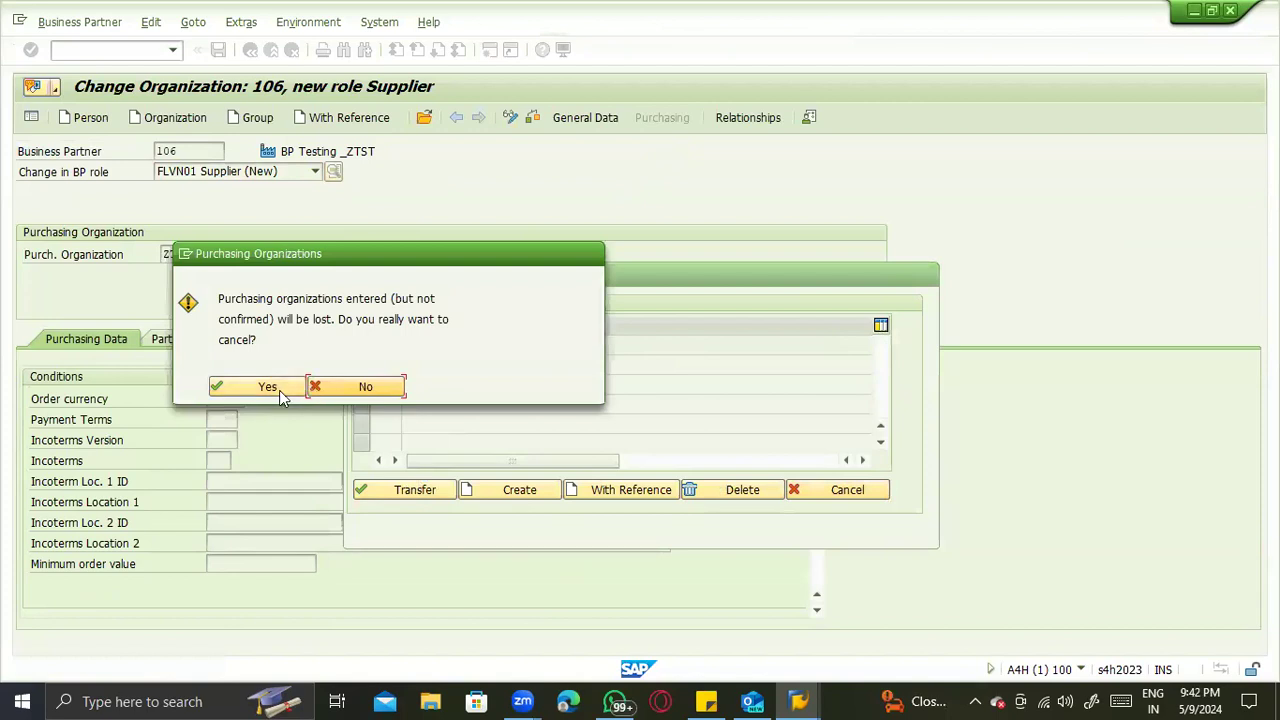
{"action": "left_click", "coordinate": [331, 392]}
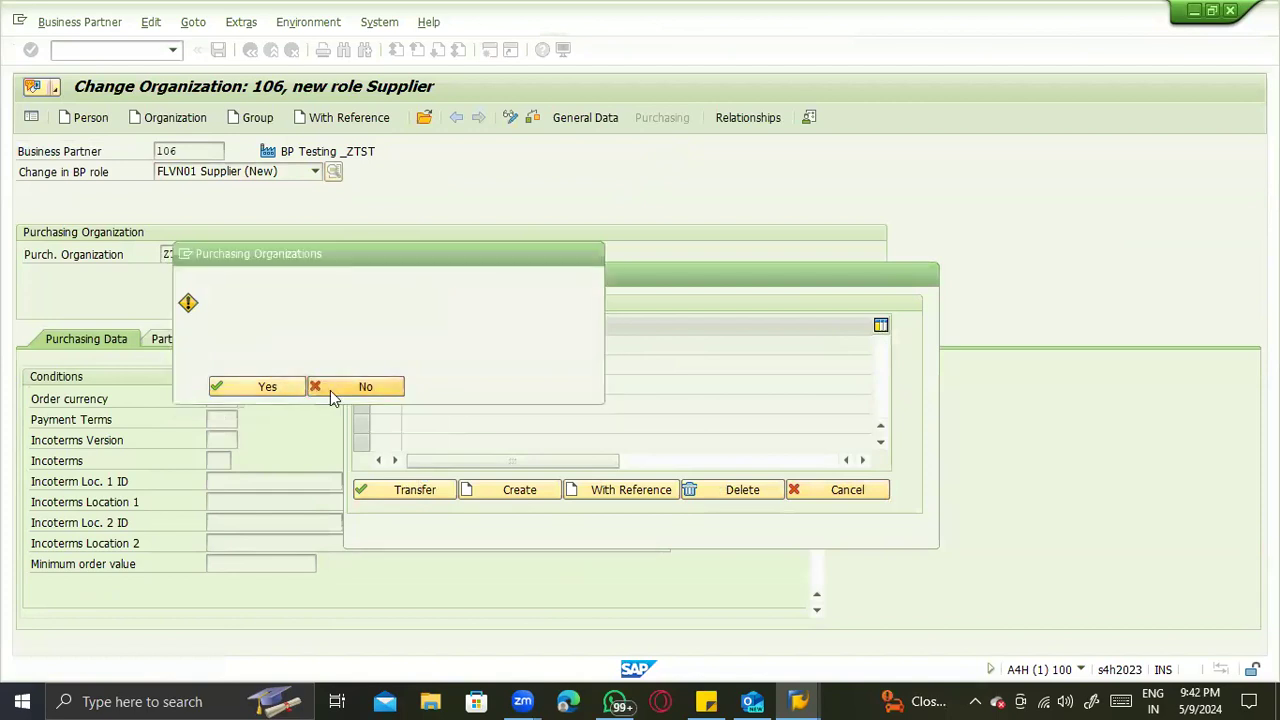
{"action": "left_click", "coordinate": [422, 490]}
- Set the order currency of BP Testing _ZTST to EUR in its purchasing data
{"action": "left_click", "coordinate": [222, 398]}
{"action": "left_click", "coordinate": [225, 418]}
{"action": "key", "text": "Return"}
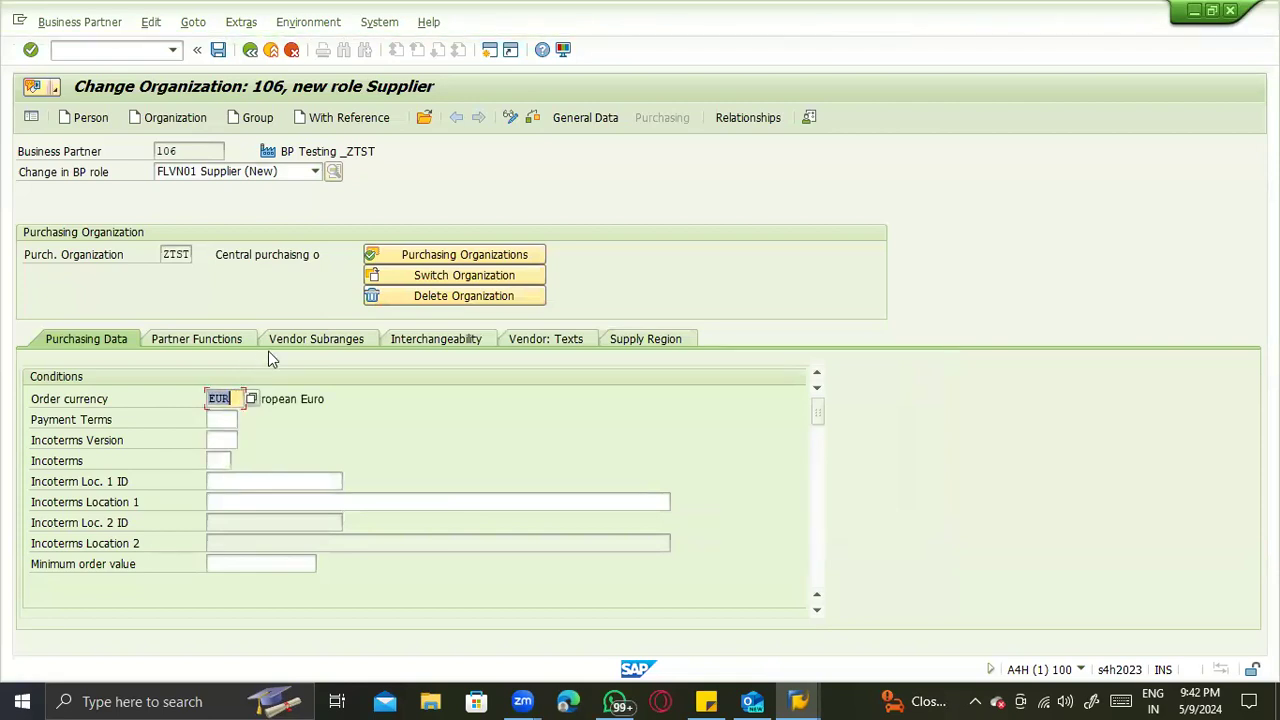
- Save the Supplier role of BP Testing _ZTST and check its partner functions
{"action": "key", "text": "ctrl+s"}
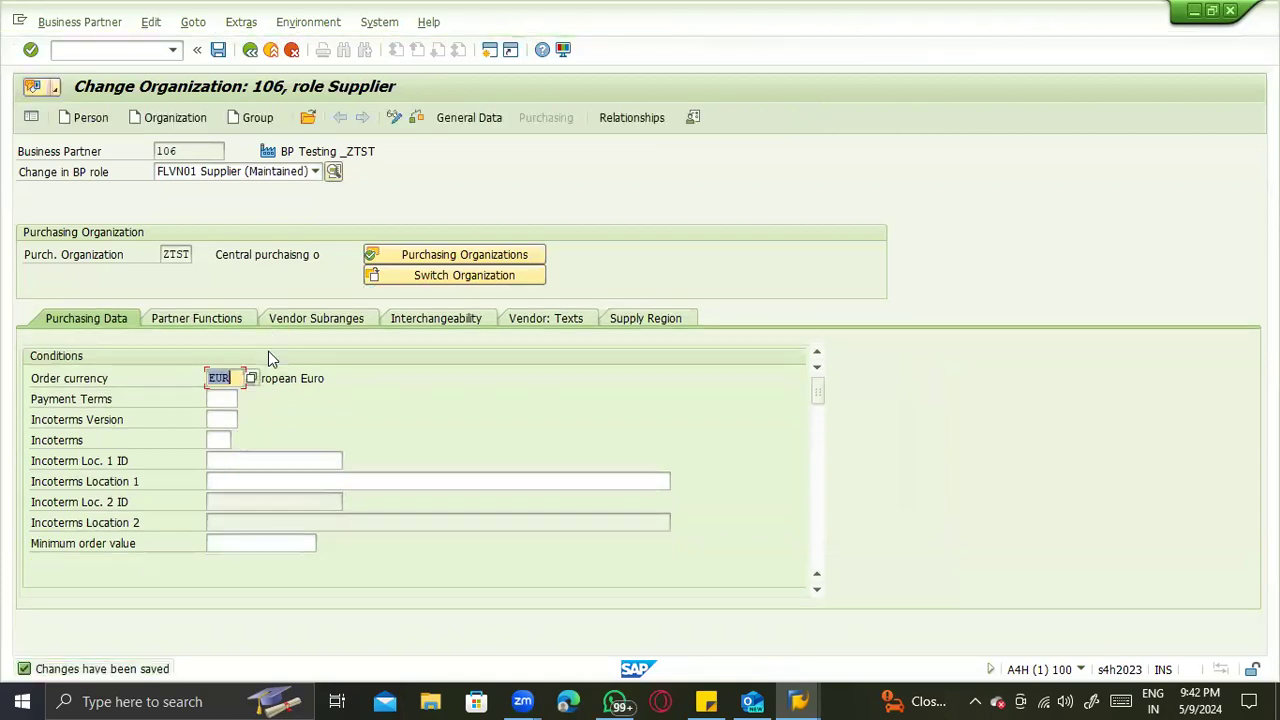
{"action": "left_click", "coordinate": [210, 321]}
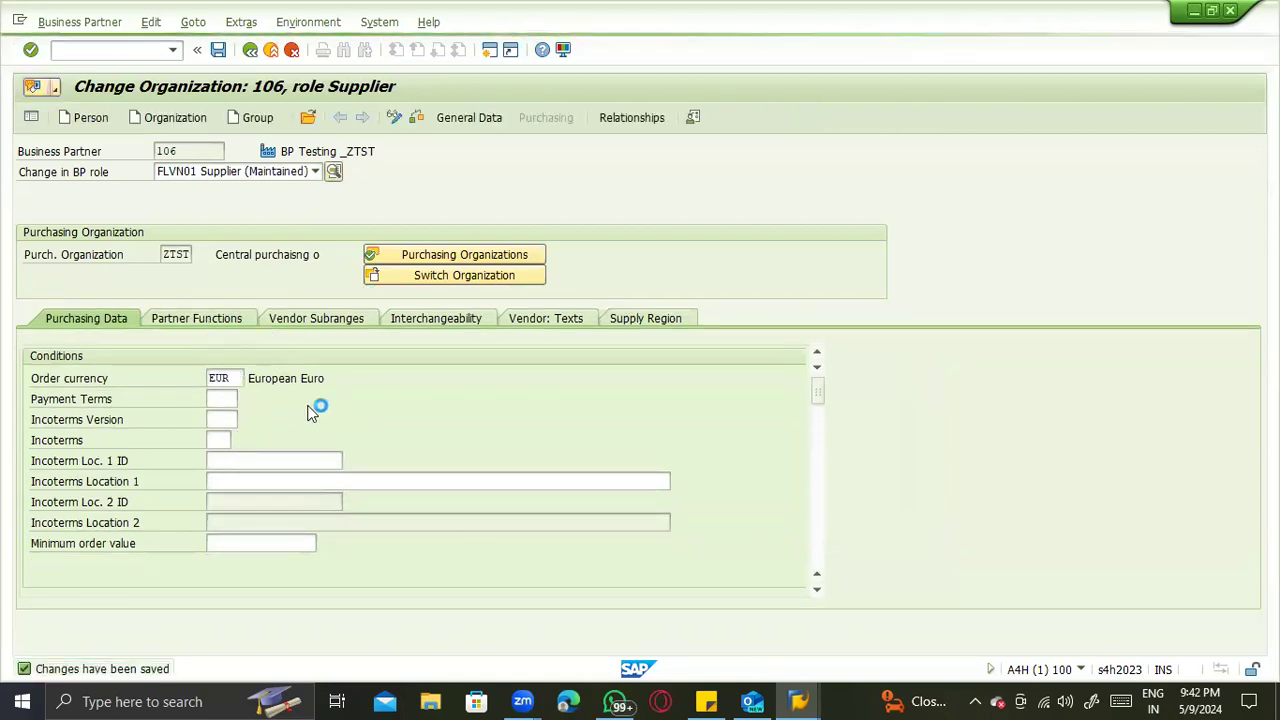
{"action": "left_click", "coordinate": [260, 417]}
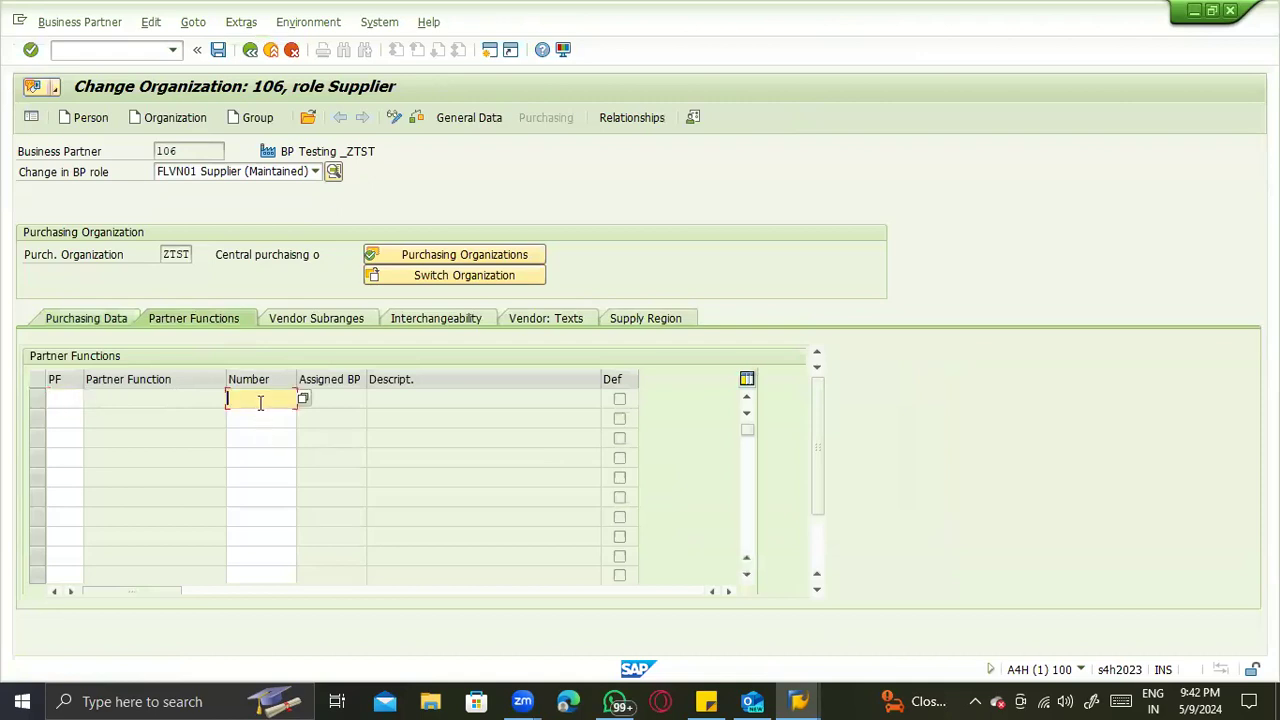
{"action": "left_click", "coordinate": [103, 317]}
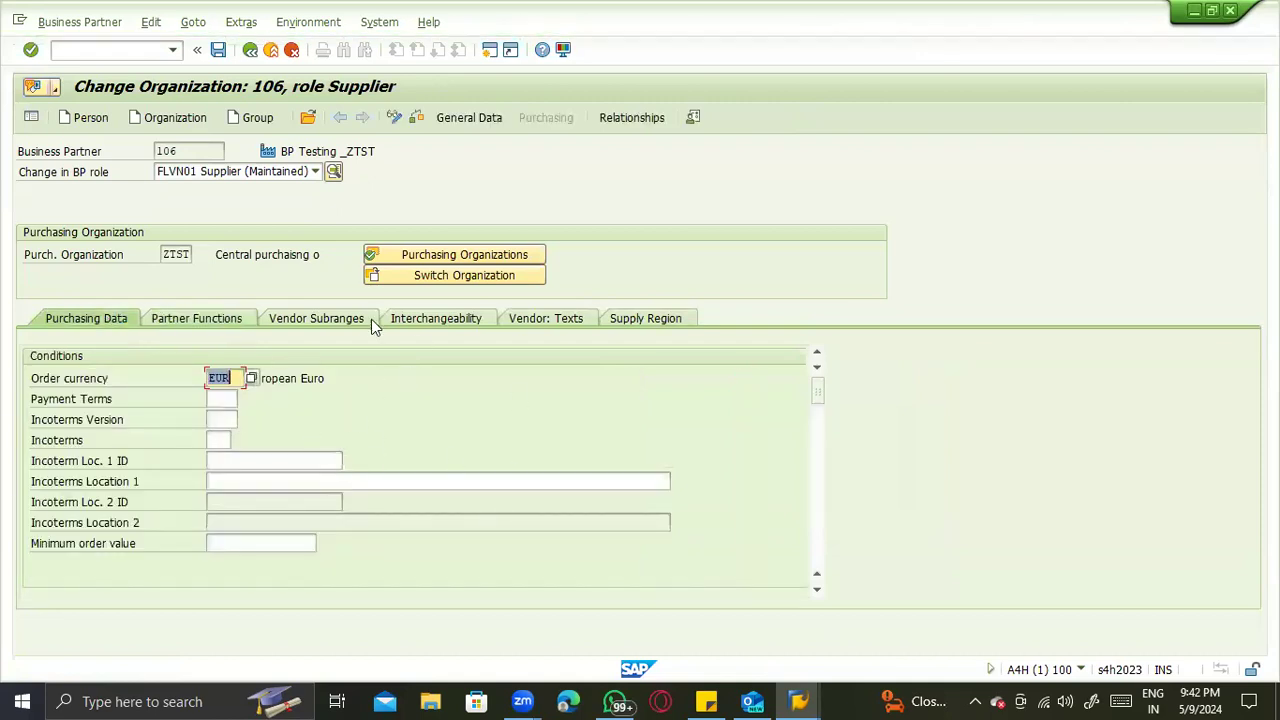
- Change the role of BP Testing _ZTST to FLVN00 Supplier (Fin.Accounting) and enter ZTST as its company code
{"action": "left_click", "coordinate": [231, 173]}
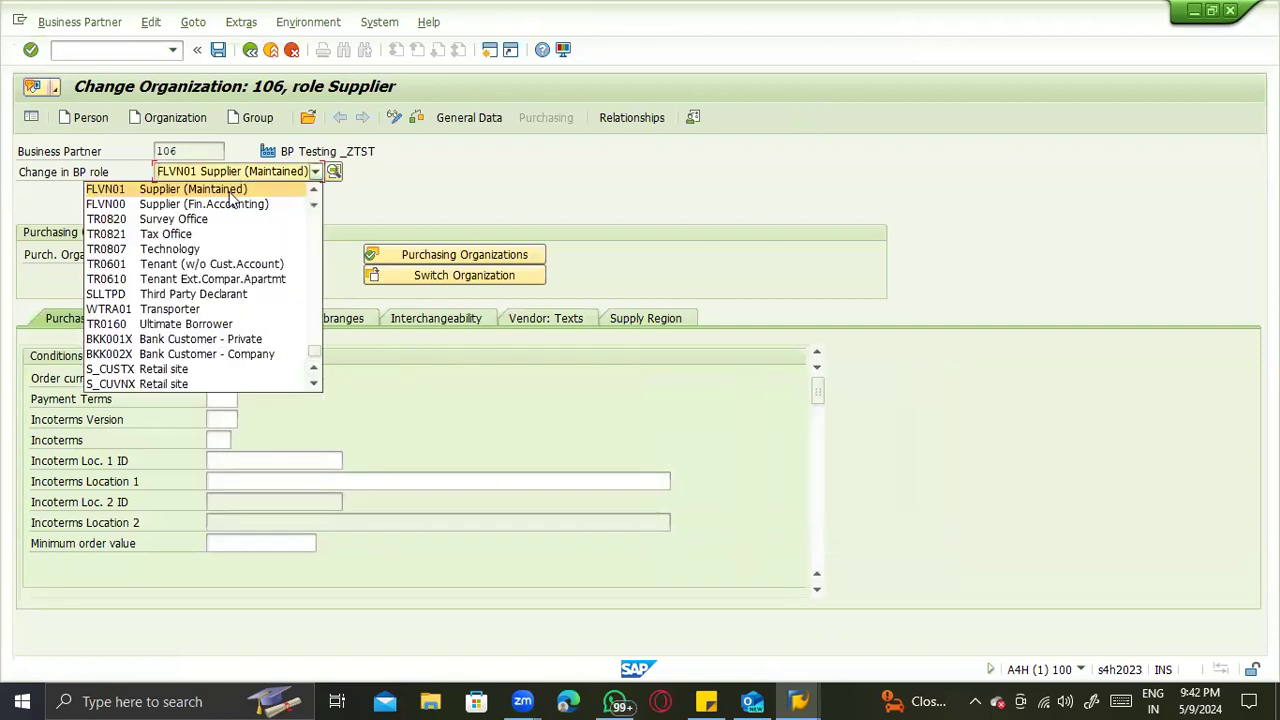
{"action": "left_click", "coordinate": [222, 205]}
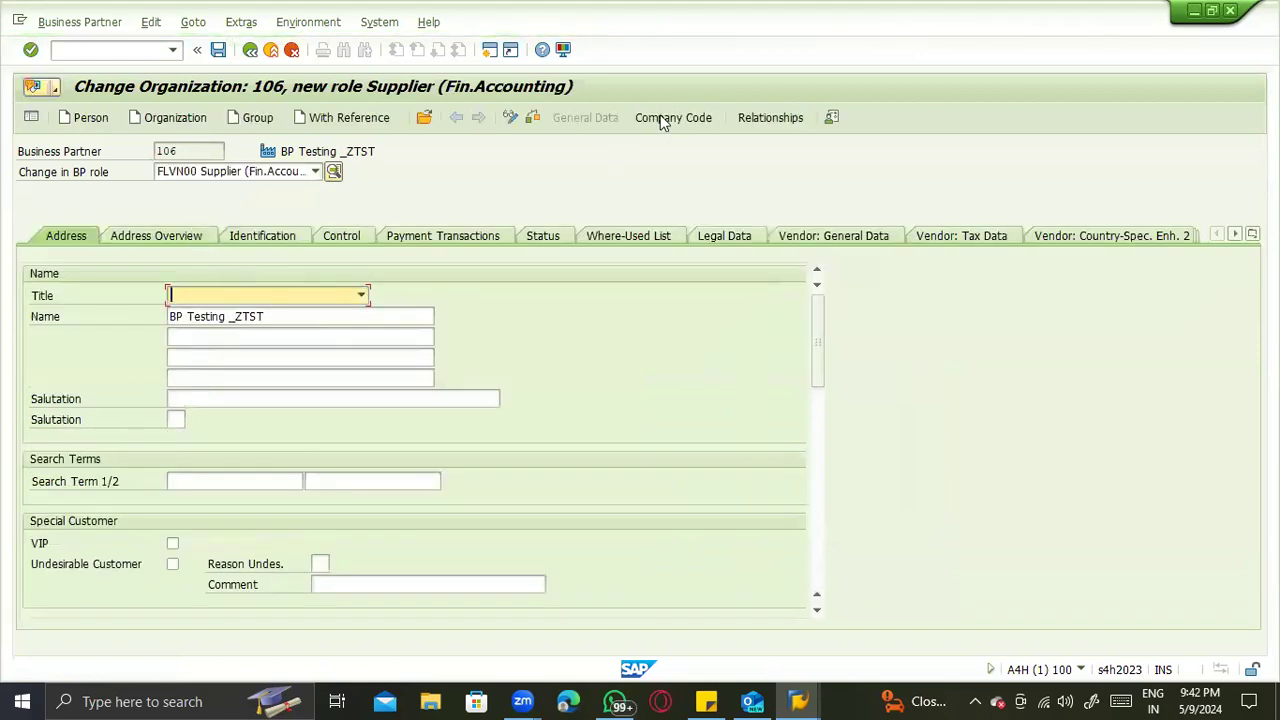
{"action": "left_click", "coordinate": [663, 119]}
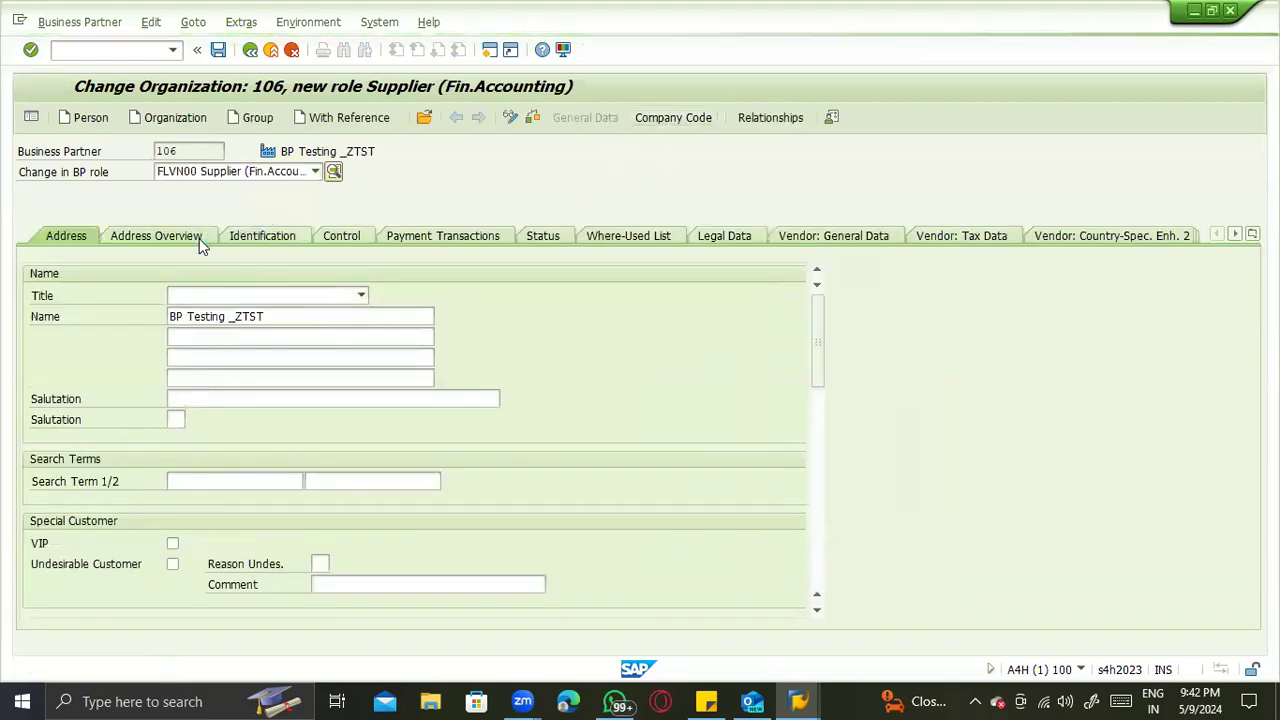
{"action": "left_click", "coordinate": [184, 257]}
{"action": "left_click", "coordinate": [184, 258]}
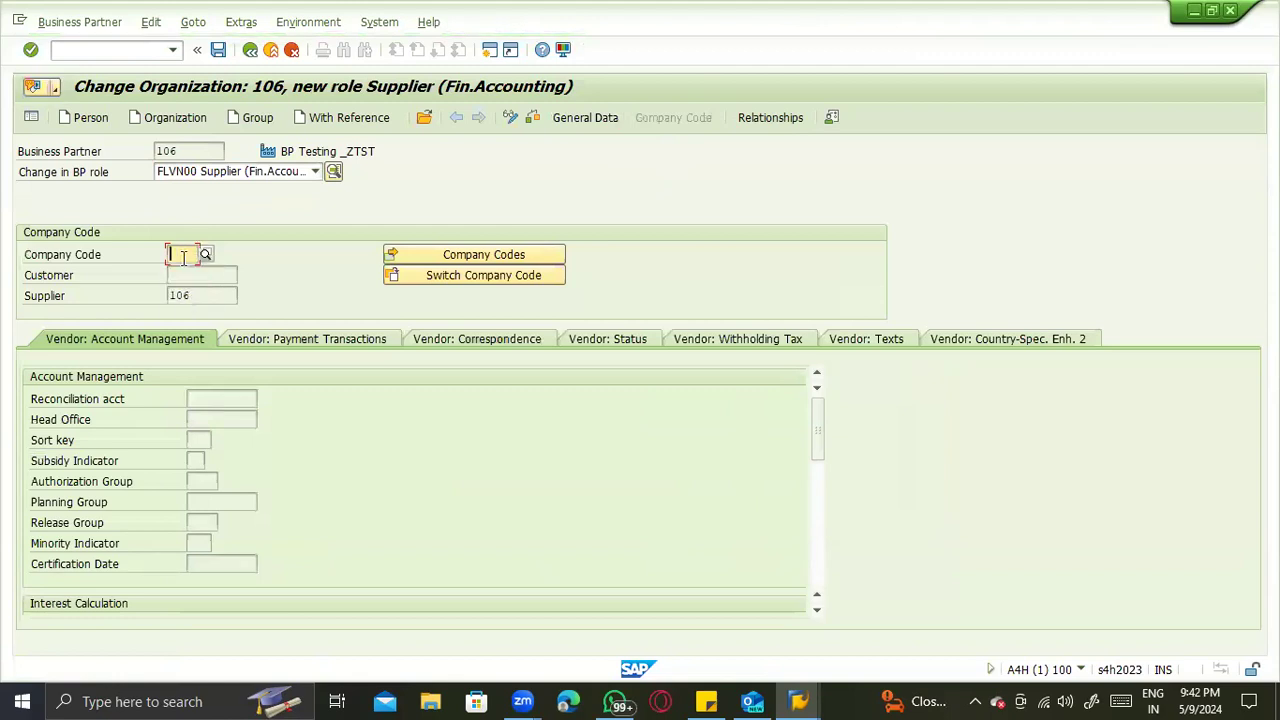
{"action": "type", "text": "ZTST"}
{"action": "key", "text": "Return"}
- Set the reconciliation account of BP Testing _ZTST to 160010 for company code ZTST and save the business partner
{"action": "left_click", "coordinate": [221, 406]}
{"action": "left_click", "coordinate": [221, 414]}
{"action": "key", "text": "Return"}
{"action": "scroll", "coordinate": [257, 434], "scroll_direction": "down", "scroll_amount": 5}
{"action": "scroll", "coordinate": [243, 500], "scroll_direction": "up", "scroll_amount": 5}
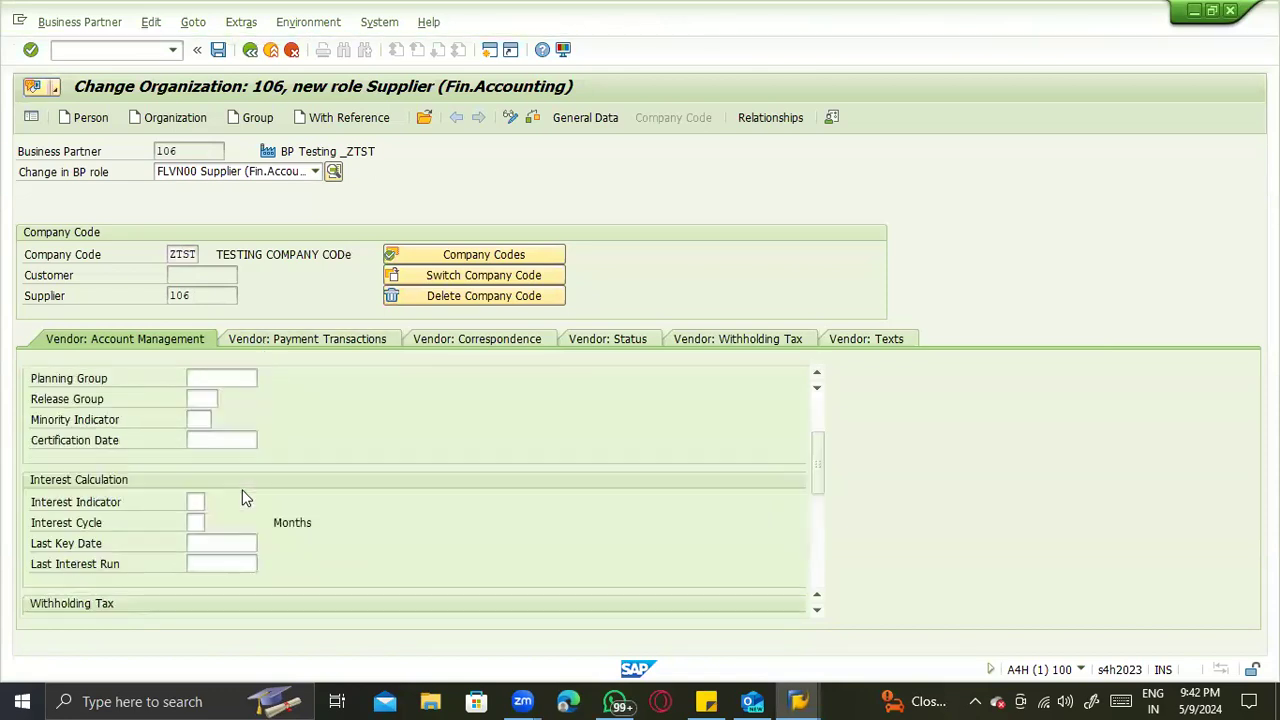
{"action": "key", "text": "ctrl+s"}
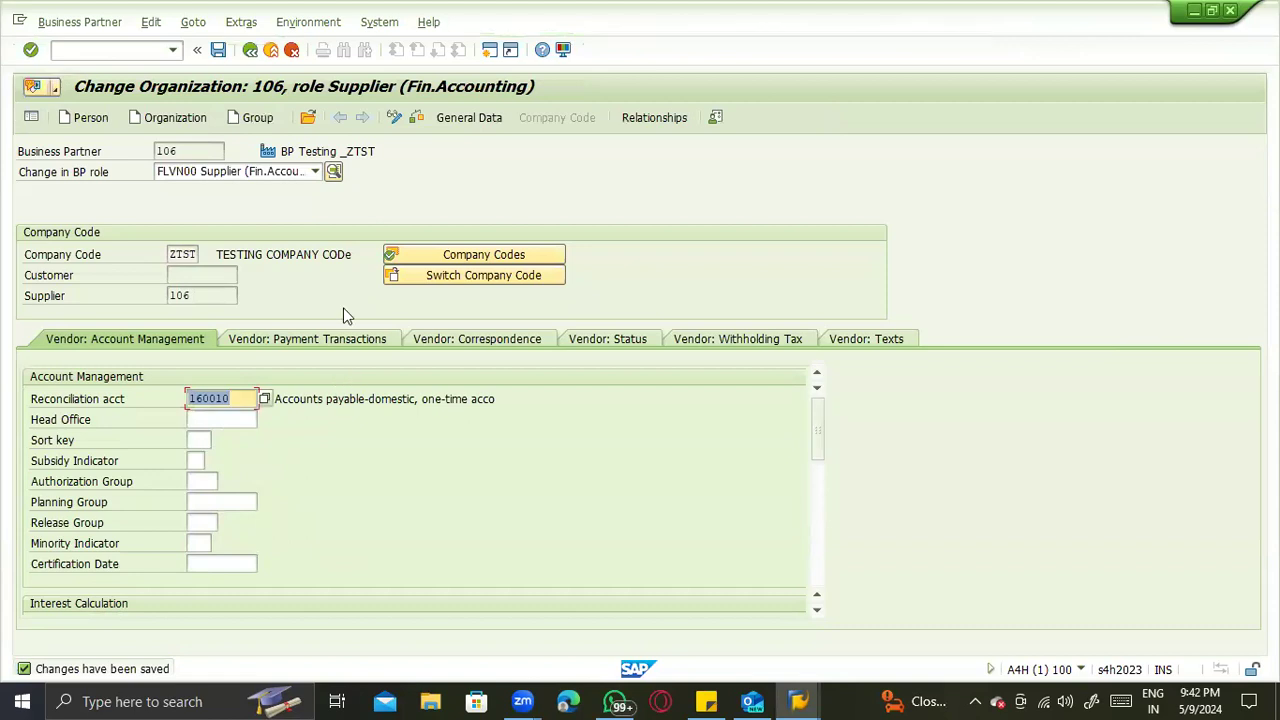
- Leave business partner maintenance and return to SAP Easy Access with the command /n
{"action": "left_click_drag", "start_coordinate": [188, 152], "coordinate": [145, 150]}
{"action": "left_click", "coordinate": [99, 47]}
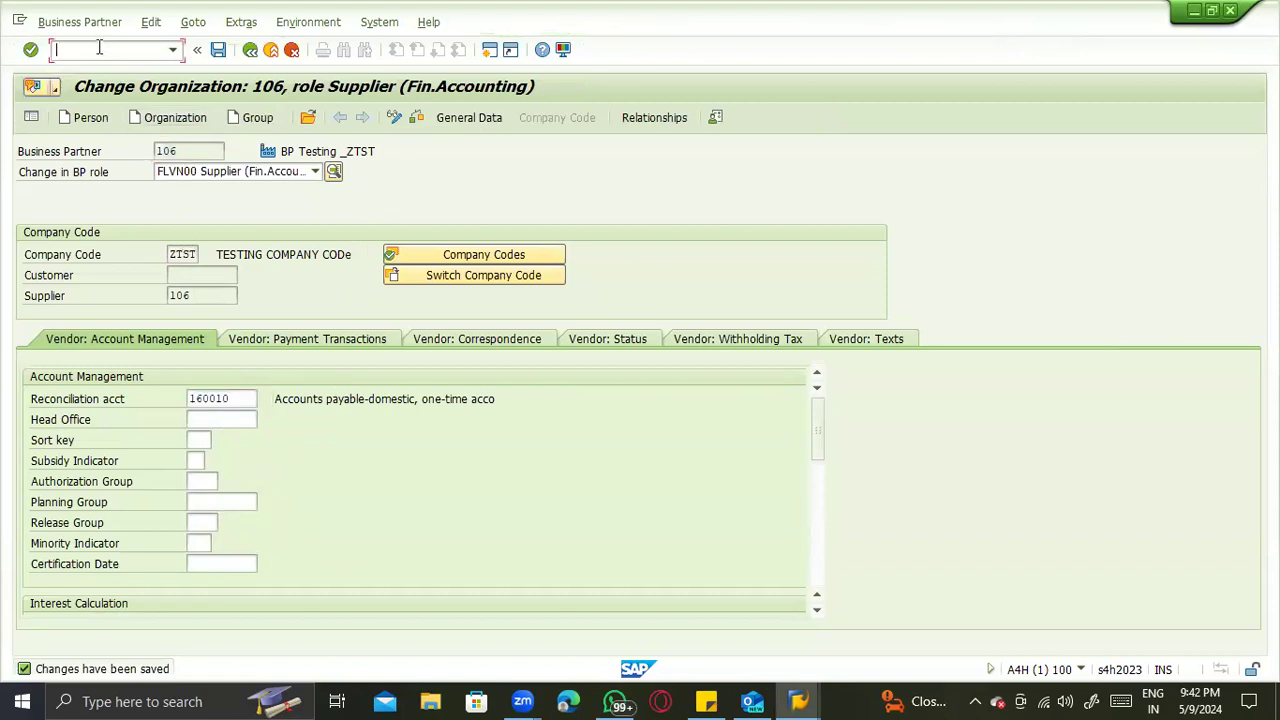
{"action": "type", "text": "/n"}
{"action": "key", "text": "Return"}
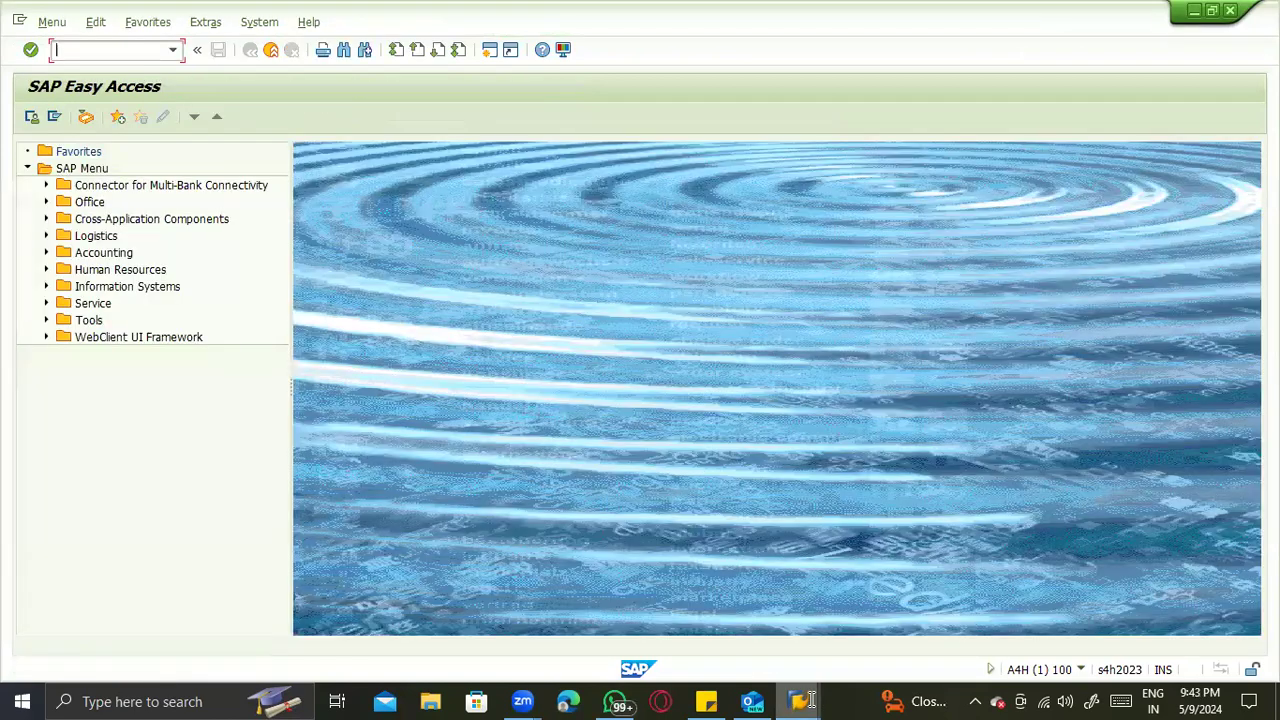
- Switch to the SAPECC session displaying material 60000019 and close it with the command /nex
{"action": "mouse_move", "coordinate": [798, 701]}
{"action": "left_click", "coordinate": [940, 610]}
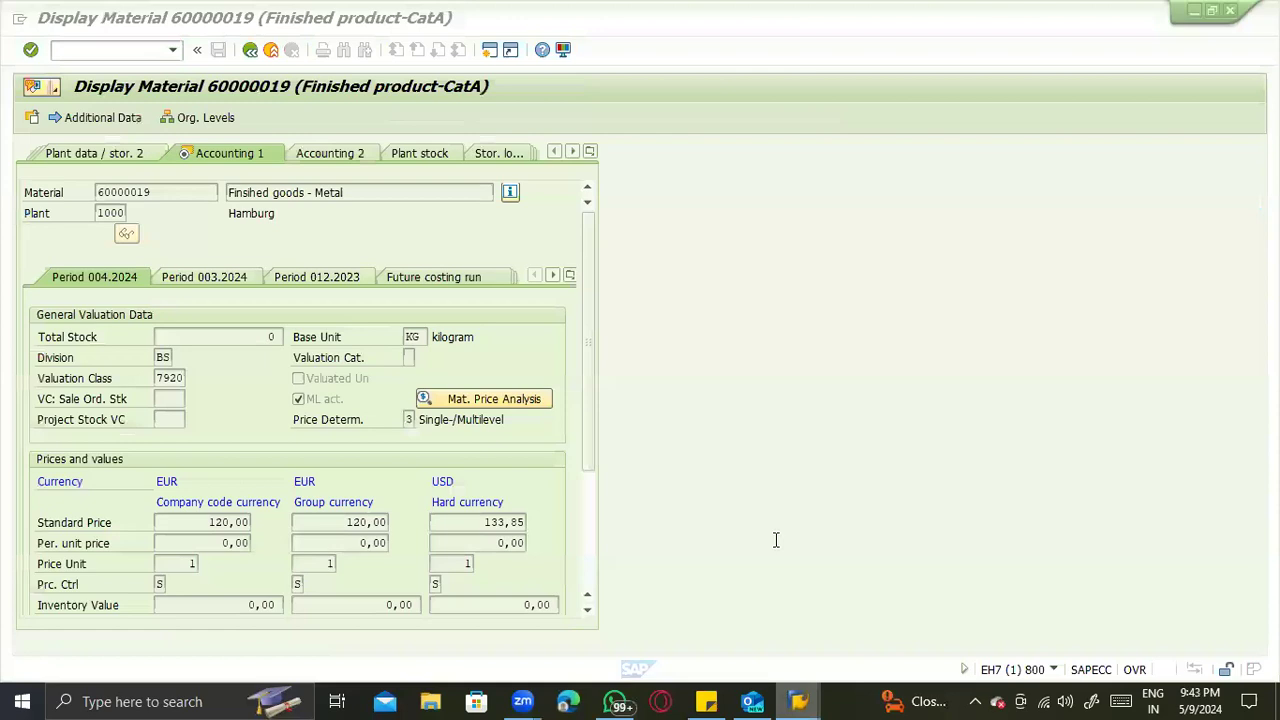
{"action": "left_click", "coordinate": [107, 50]}
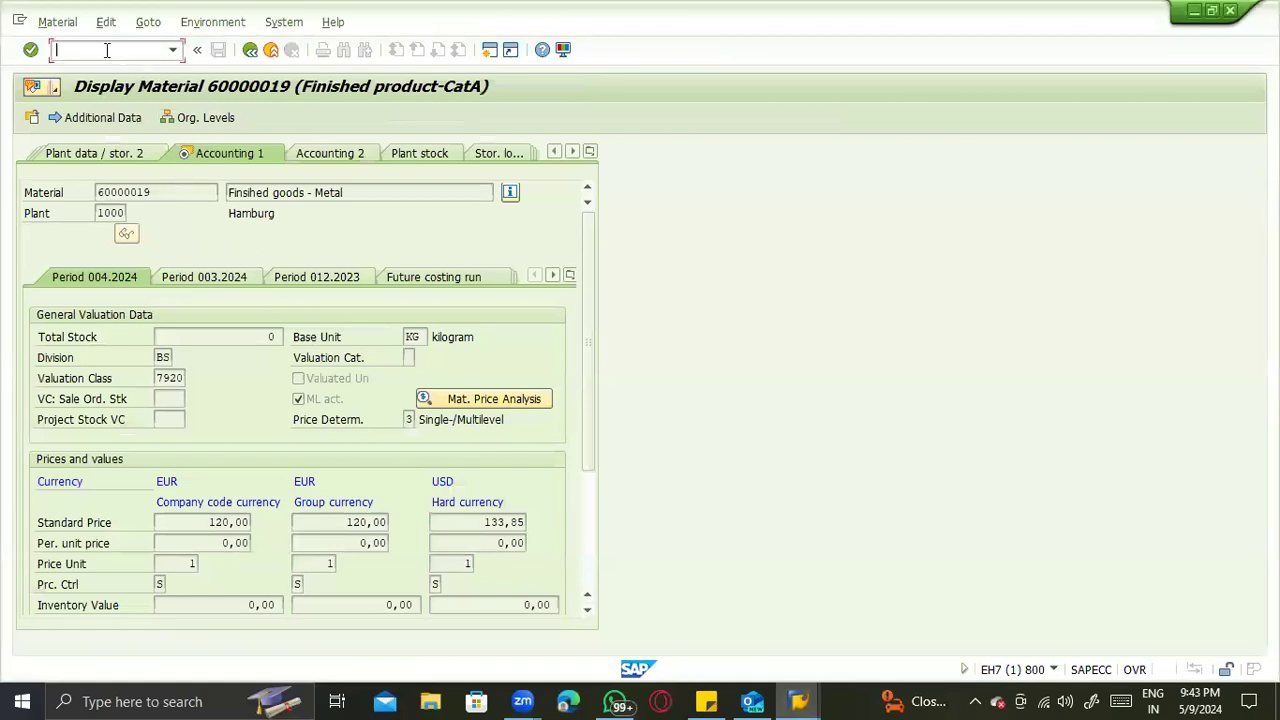
{"action": "type", "text": "/nex"}
{"action": "key", "text": "Return"}
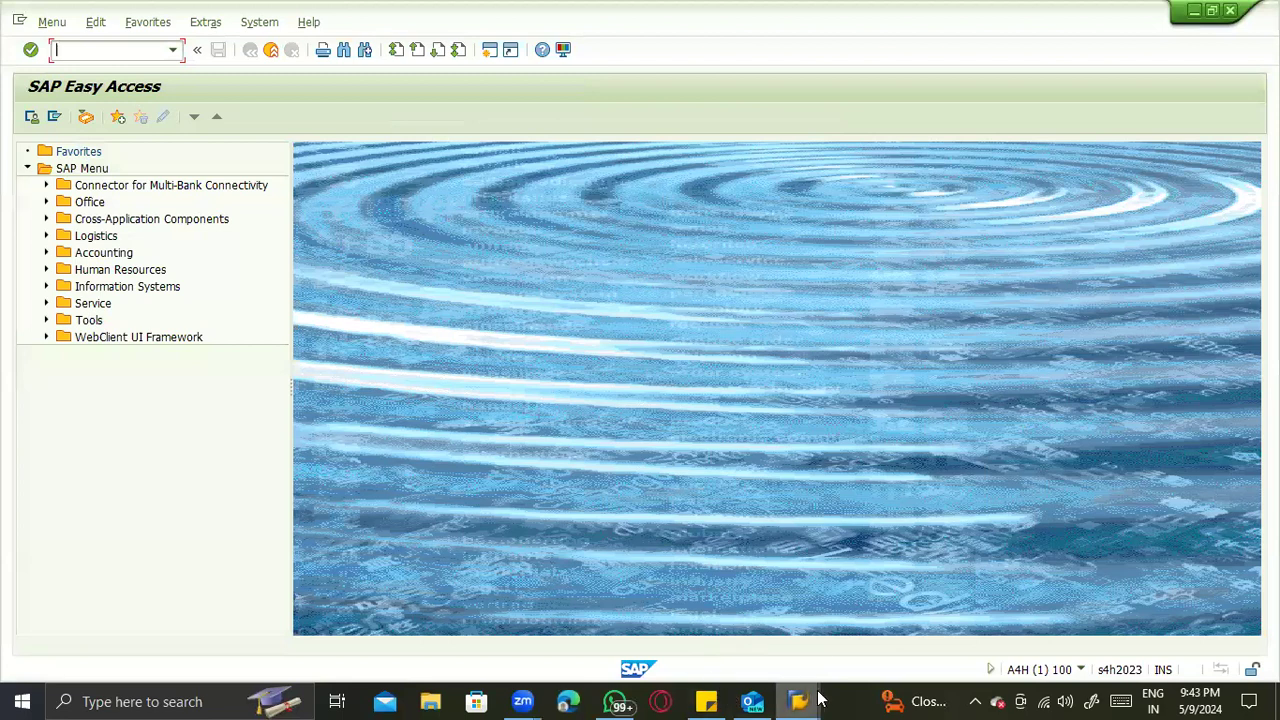
- Switch to the S/4HANA session with the supplier account group ZTST and start transaction me21n there
{"action": "mouse_move", "coordinate": [798, 701]}
{"action": "left_click", "coordinate": [1001, 626]}
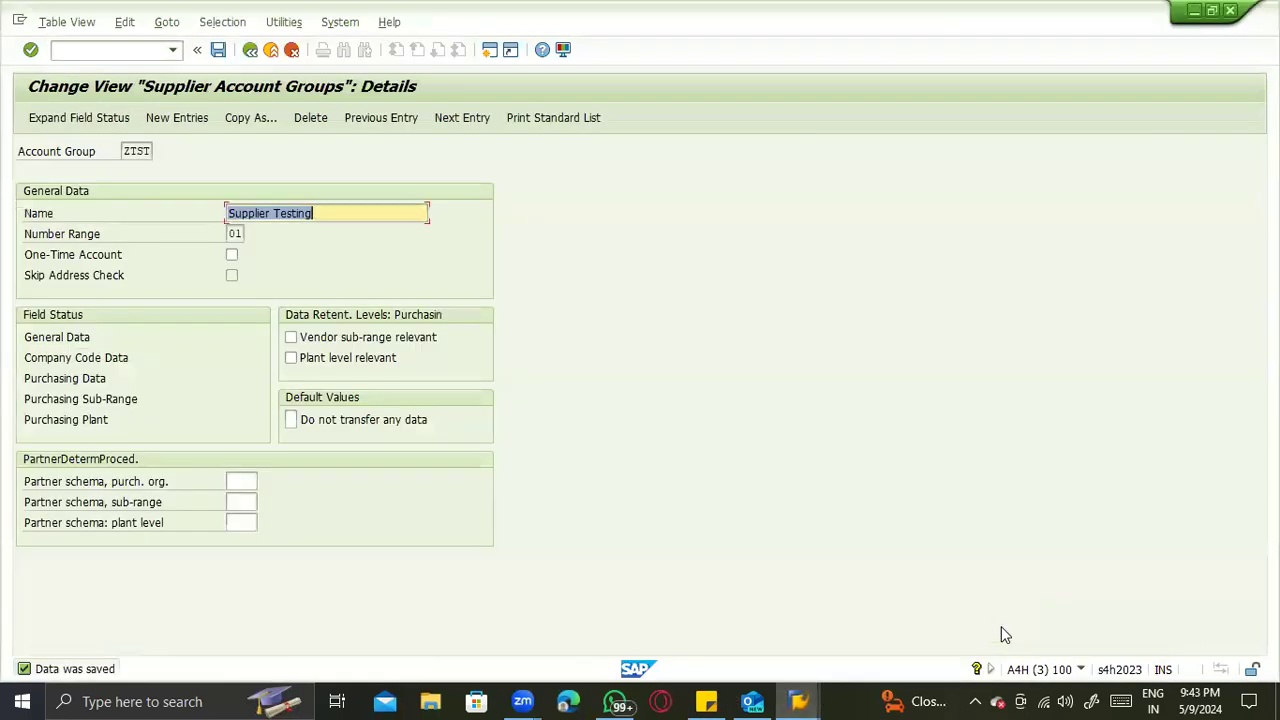
{"action": "left_click", "coordinate": [89, 50]}
{"action": "type", "text": "/nme21n"}
{"action": "key", "text": "Return"}
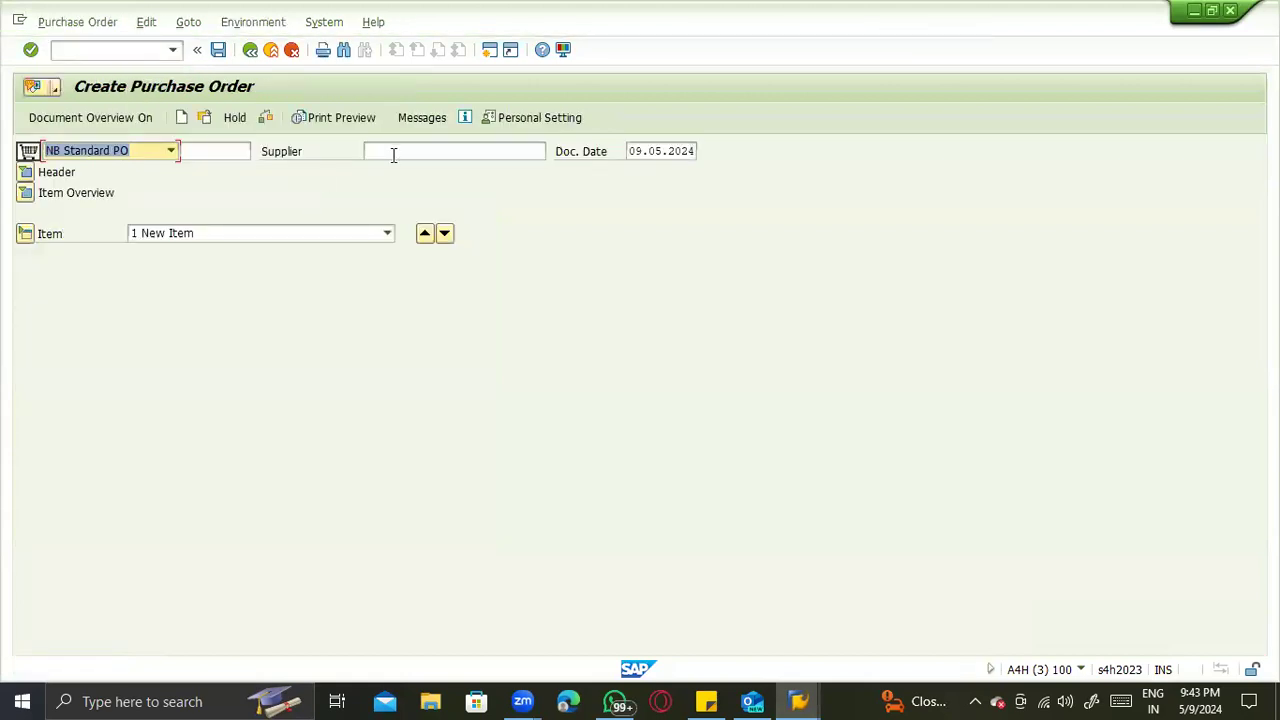
- Enter BP Testing _ZTST by its number as the purchase order's supplier and ZTST as the purchasing organization
{"action": "left_click", "coordinate": [392, 152]}
{"action": "type", "text": "106"}
{"action": "key", "text": "Return"}
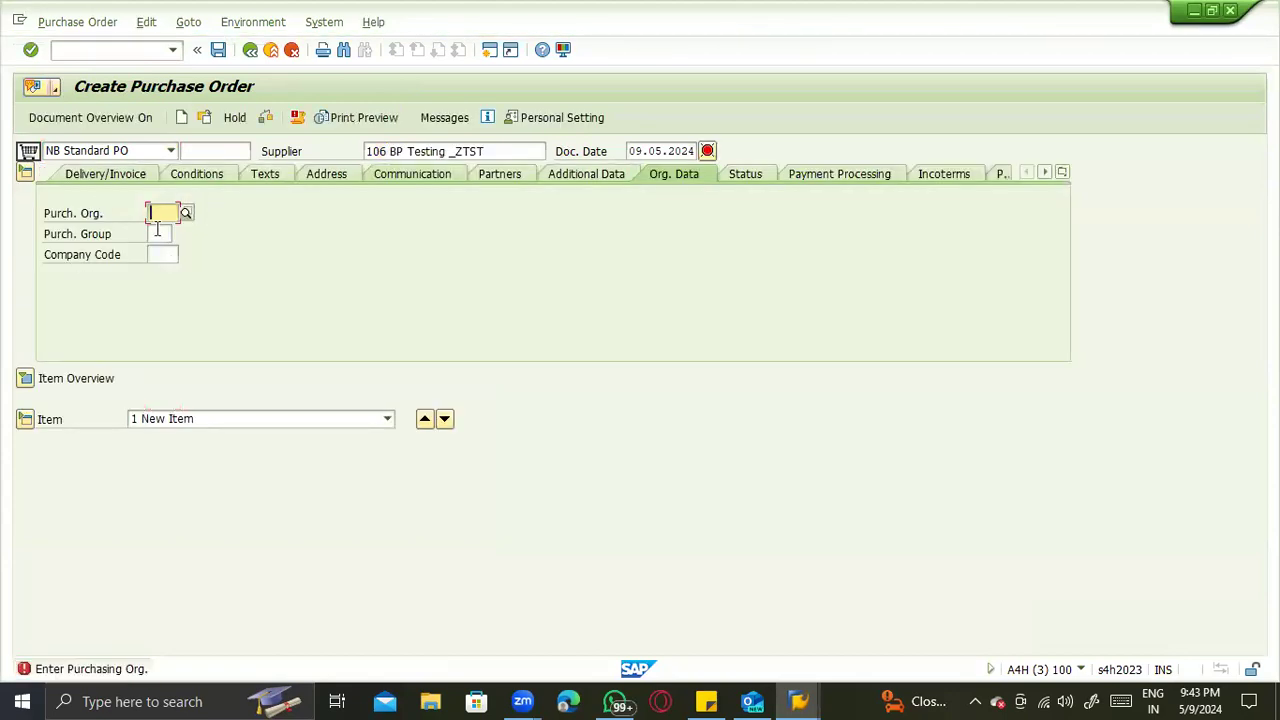
{"action": "type", "text": "ZTST"}
{"action": "key", "text": "Return"}
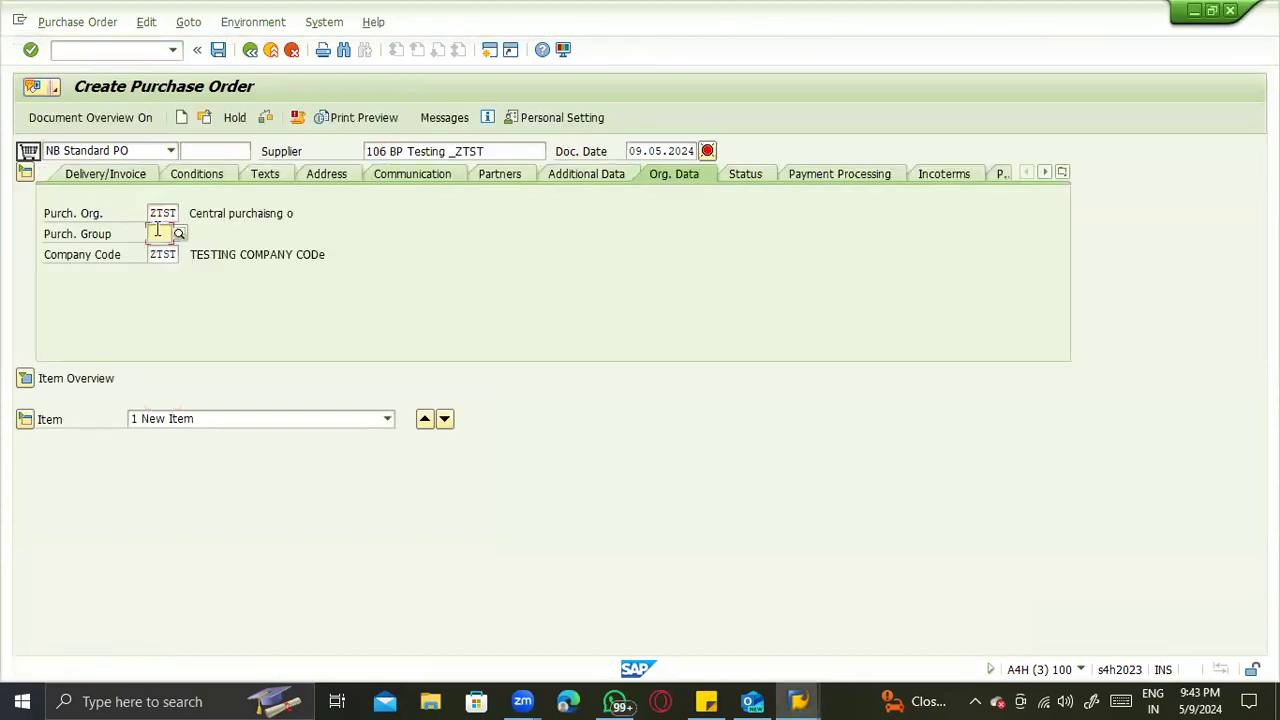
- Look up the available purchasing groups, then enter xyz as the purchase order's purchasing group
{"action": "left_click", "coordinate": [180, 235]}
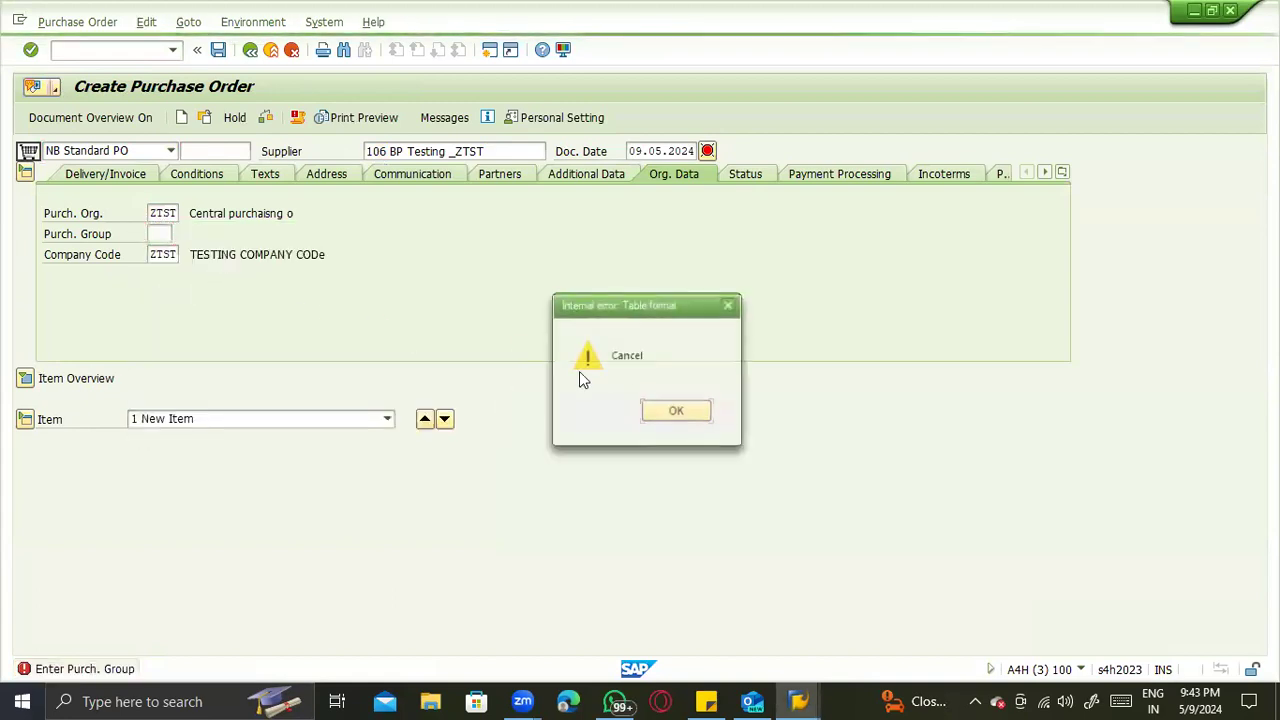
{"action": "left_click", "coordinate": [675, 410]}
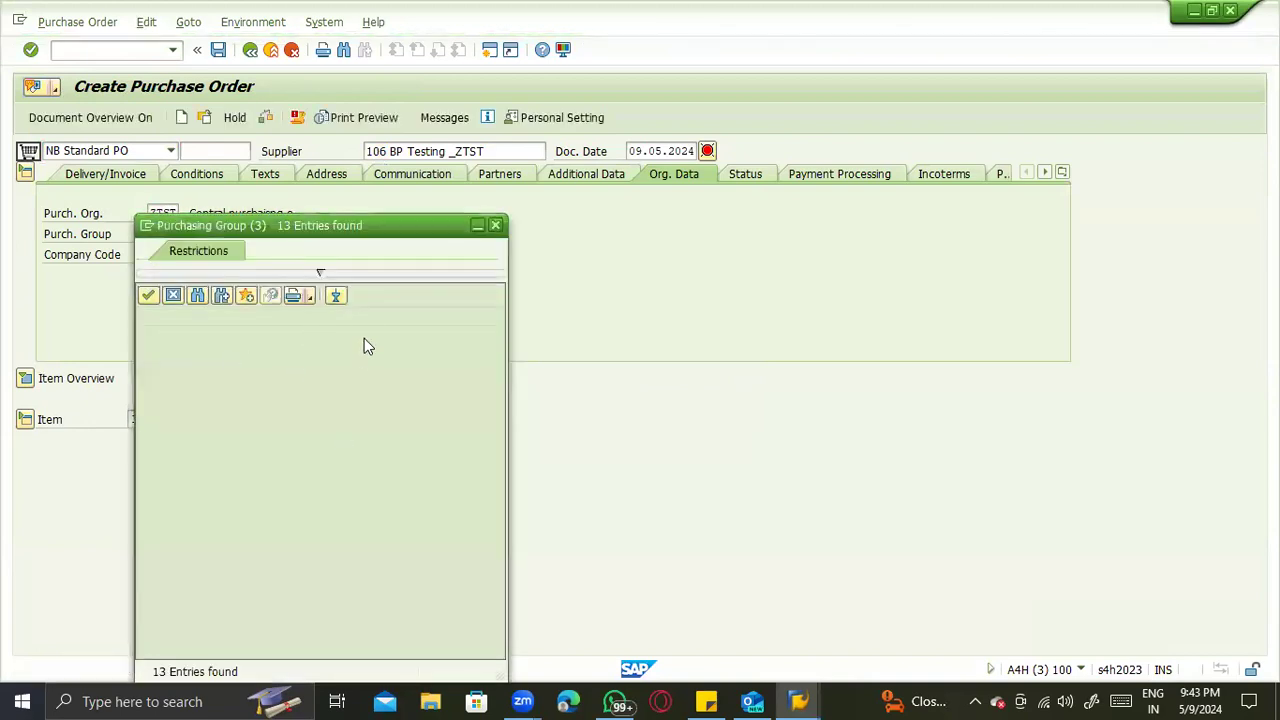
{"action": "key", "text": "Escape"}
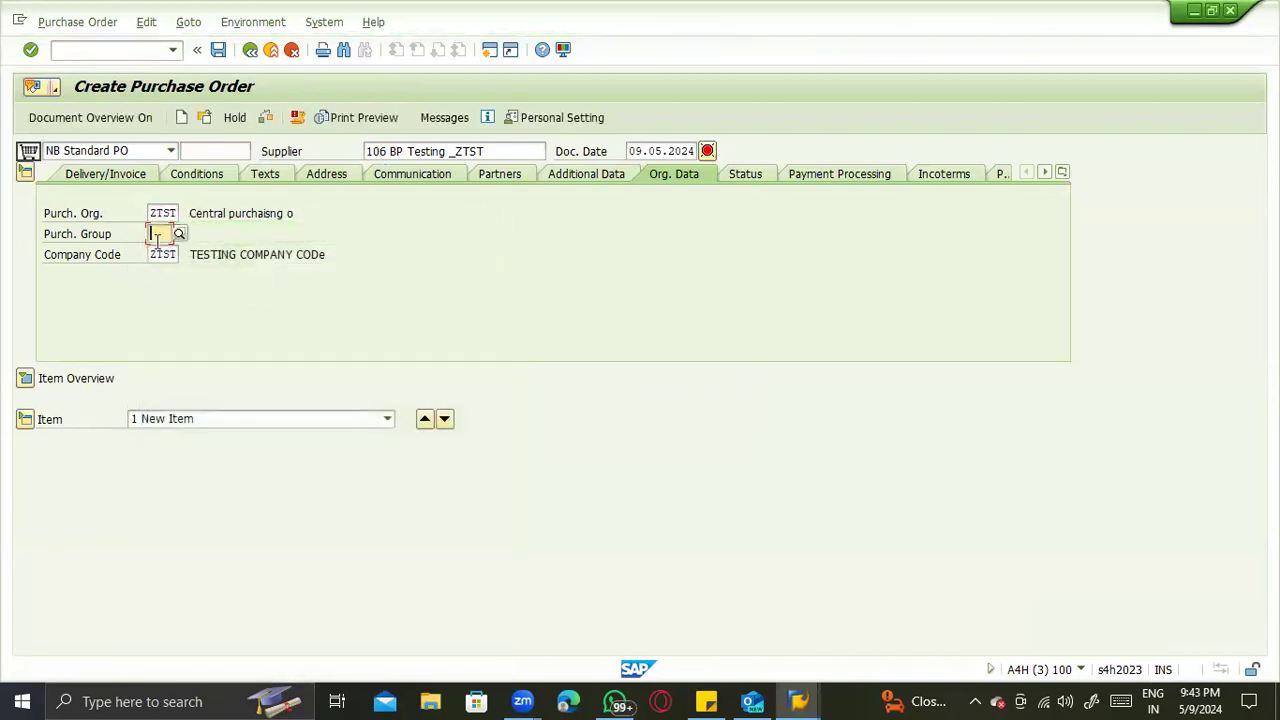
{"action": "left_click", "coordinate": [157, 240]}
{"action": "type", "text": "xyz"}
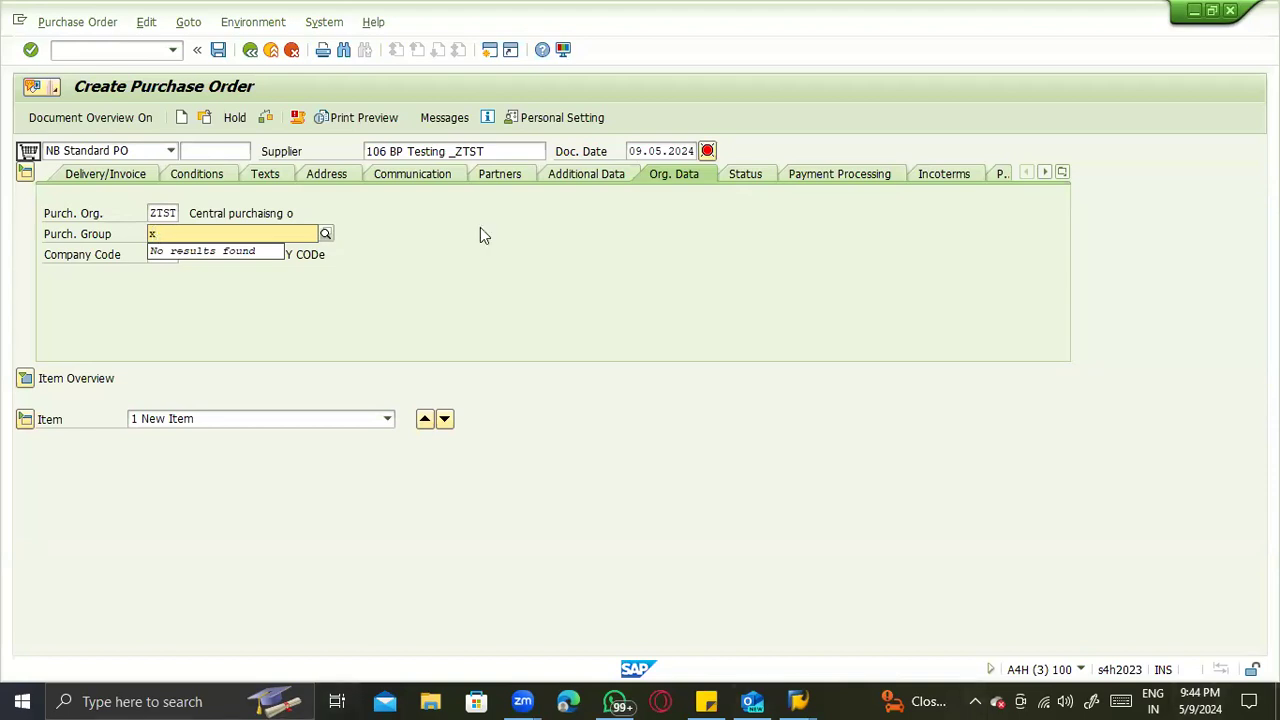
- Try x, 1, 3 and 4 as the purchase order's purchasing group and clear the entry
{"action": "key", "text": "Return"}
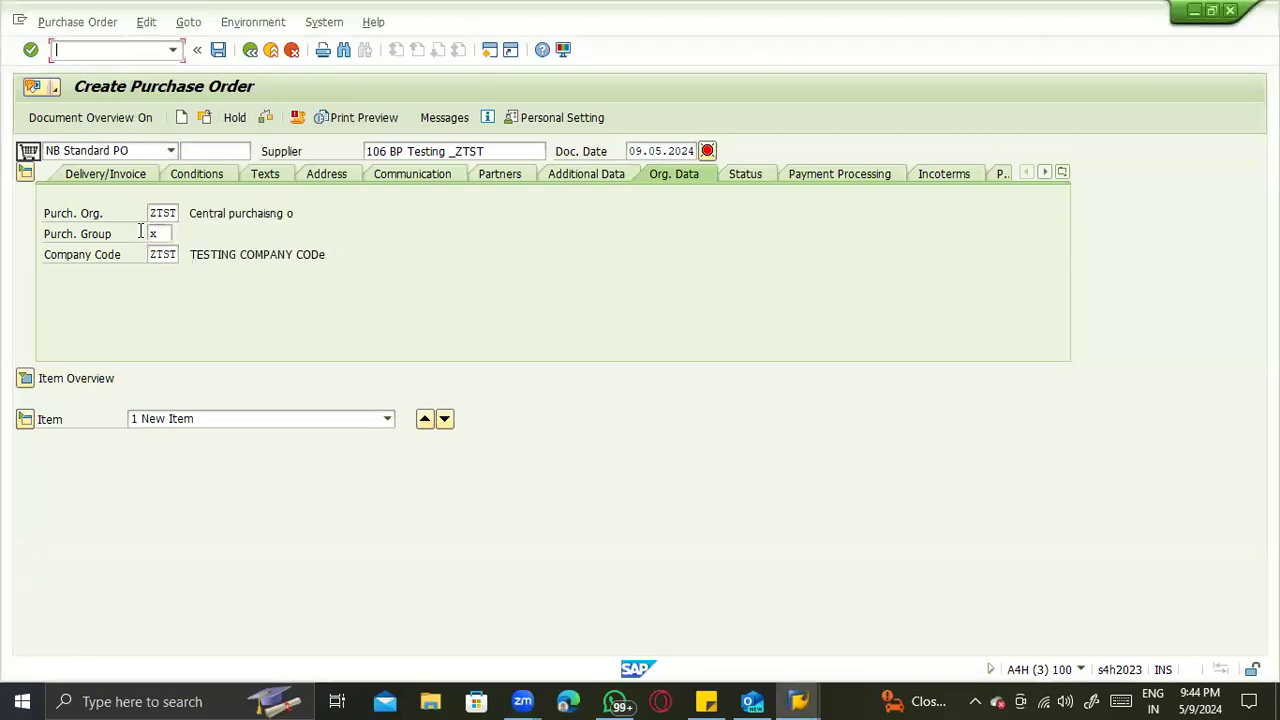
{"action": "left_click", "coordinate": [170, 234]}
{"action": "key", "text": "BackSpace"}
{"action": "type", "text": "1"}
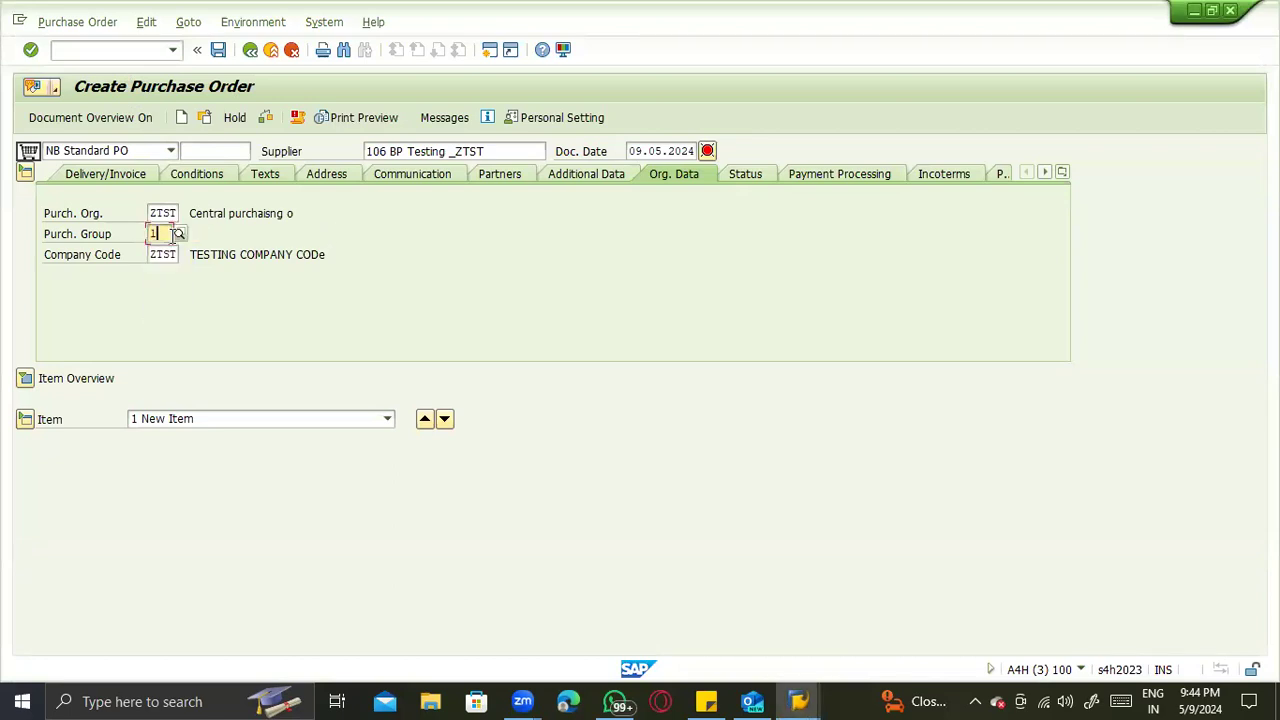
{"action": "key", "text": "BackSpace"}
{"action": "type", "text": "3"}
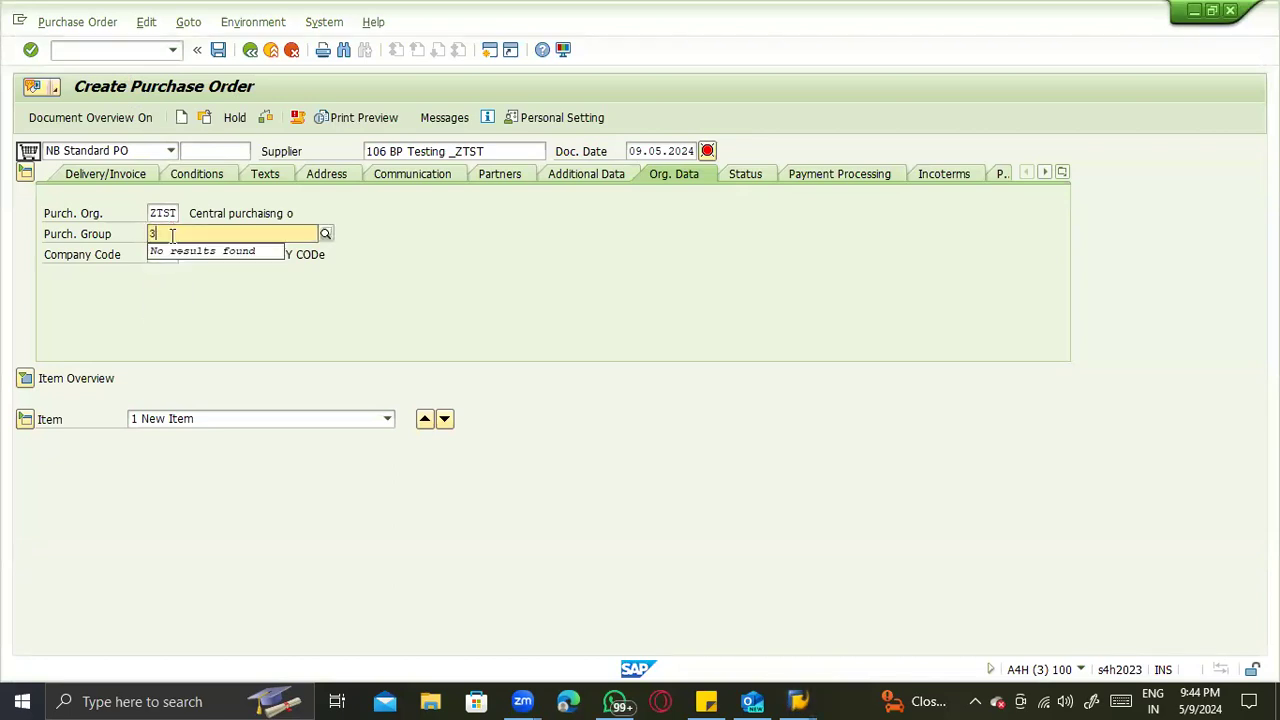
{"action": "key", "text": "BackSpace"}
{"action": "type", "text": "4"}
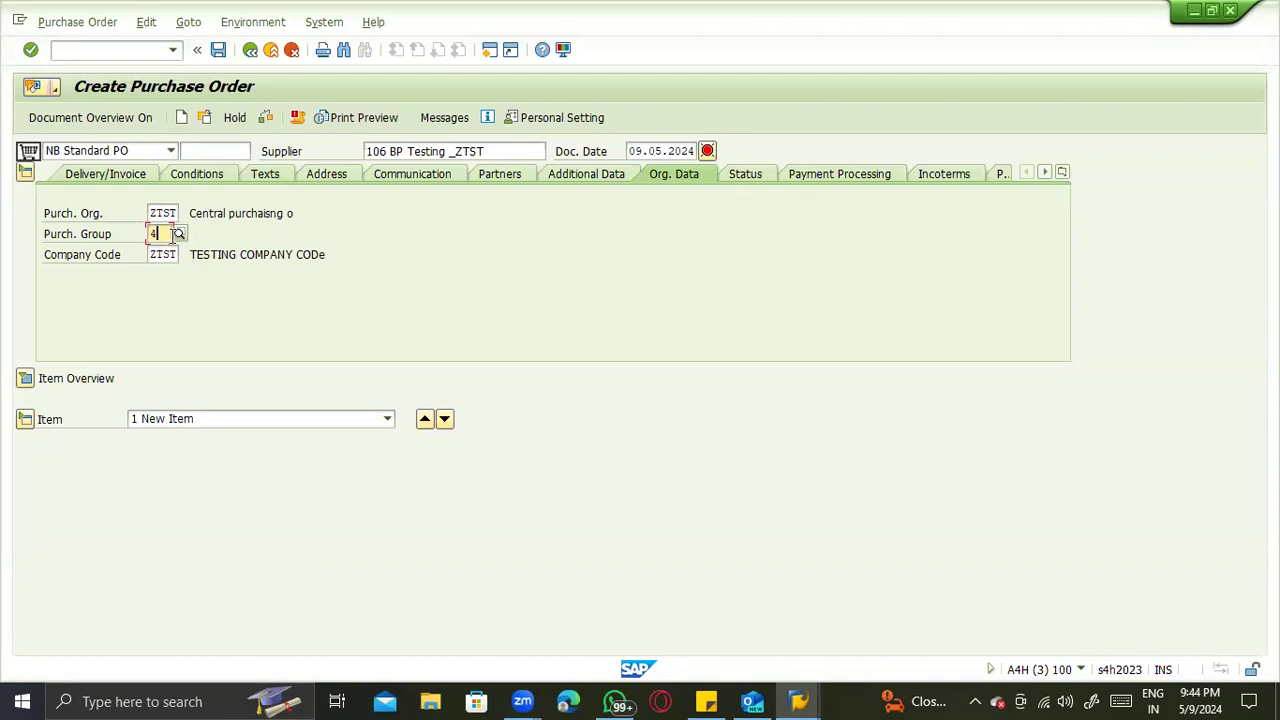
{"action": "key", "text": "BackSpace"}
{"action": "key", "text": "Down"}
{"action": "key", "text": "Down"}
{"action": "key", "text": "Up"}
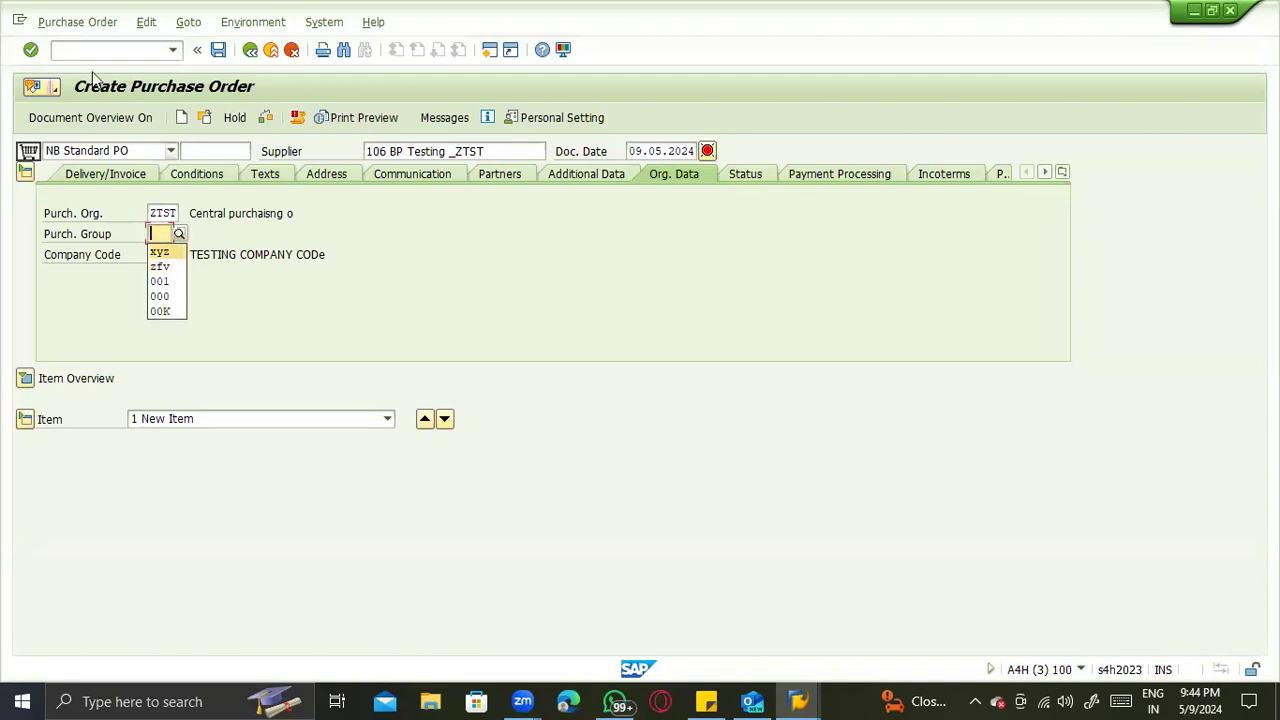
- Open another session with the command /omm03, then change it to the purchase order display with /nme23n
{"action": "left_click", "coordinate": [88, 52]}
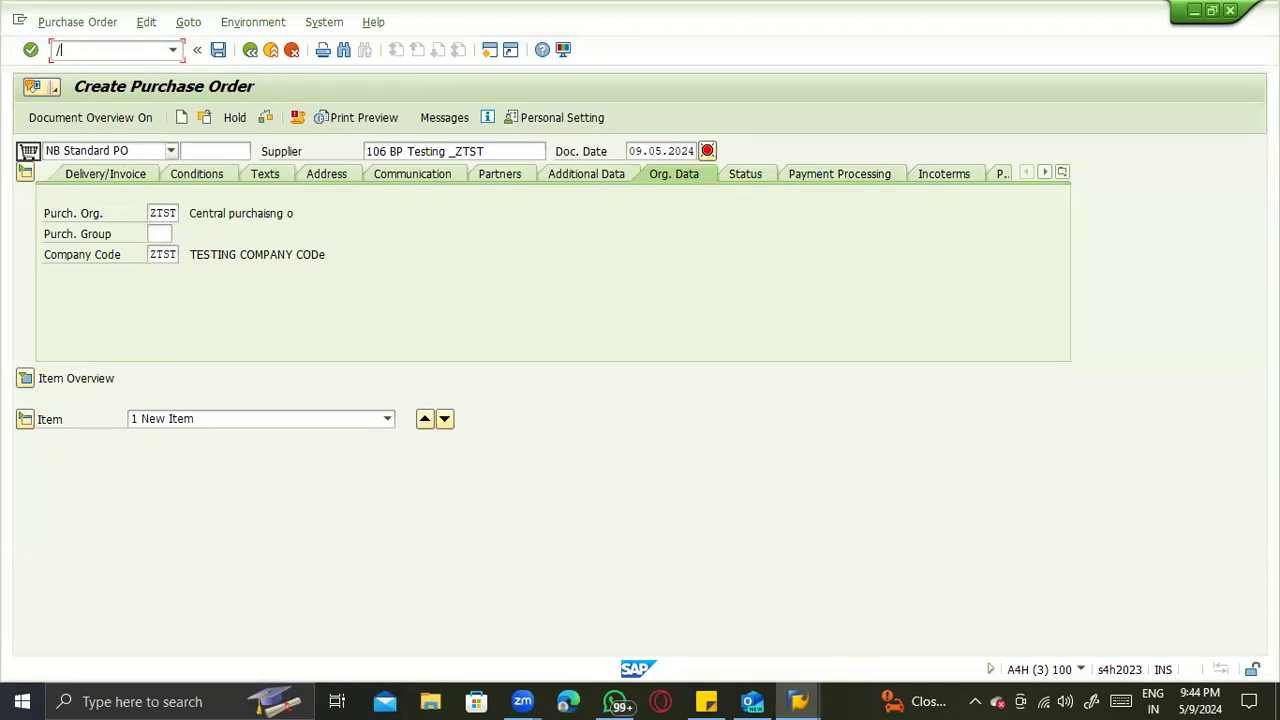
{"action": "type", "text": "/omm03"}
{"action": "key", "text": "Return"}
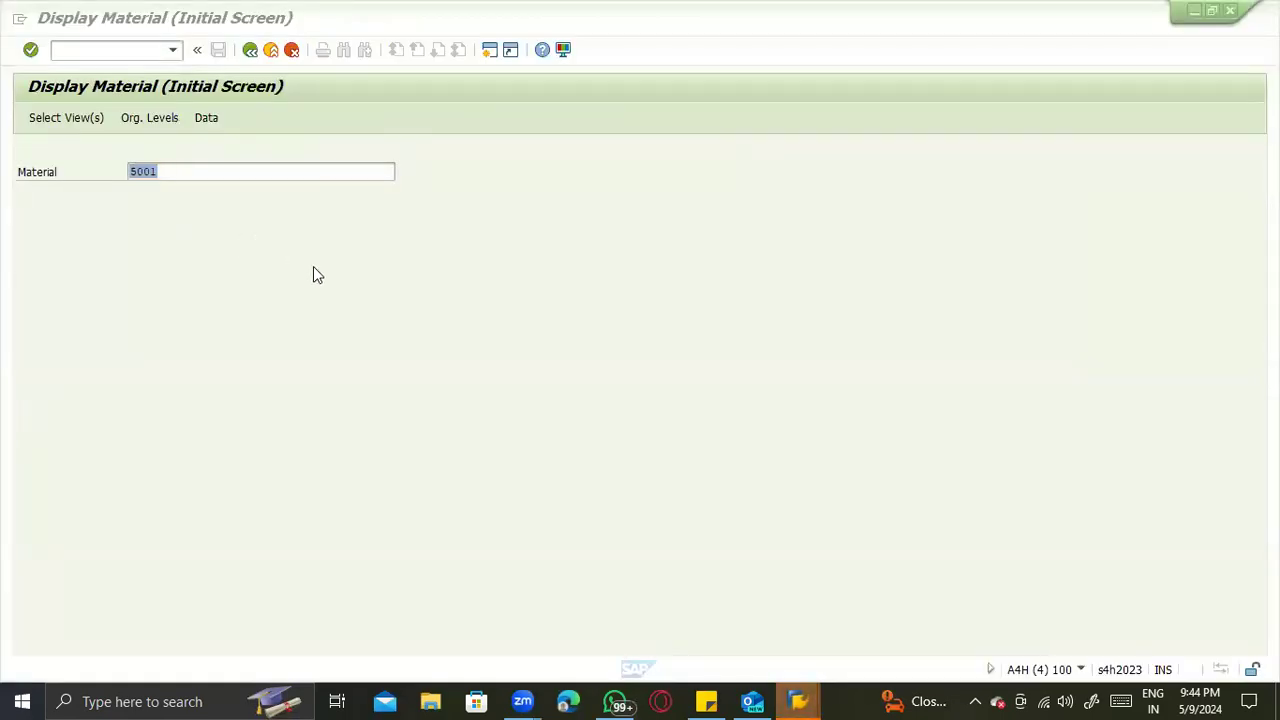
{"action": "left_click", "coordinate": [283, 247]}
{"action": "left_click", "coordinate": [66, 50]}
{"action": "left_click", "coordinate": [63, 50]}
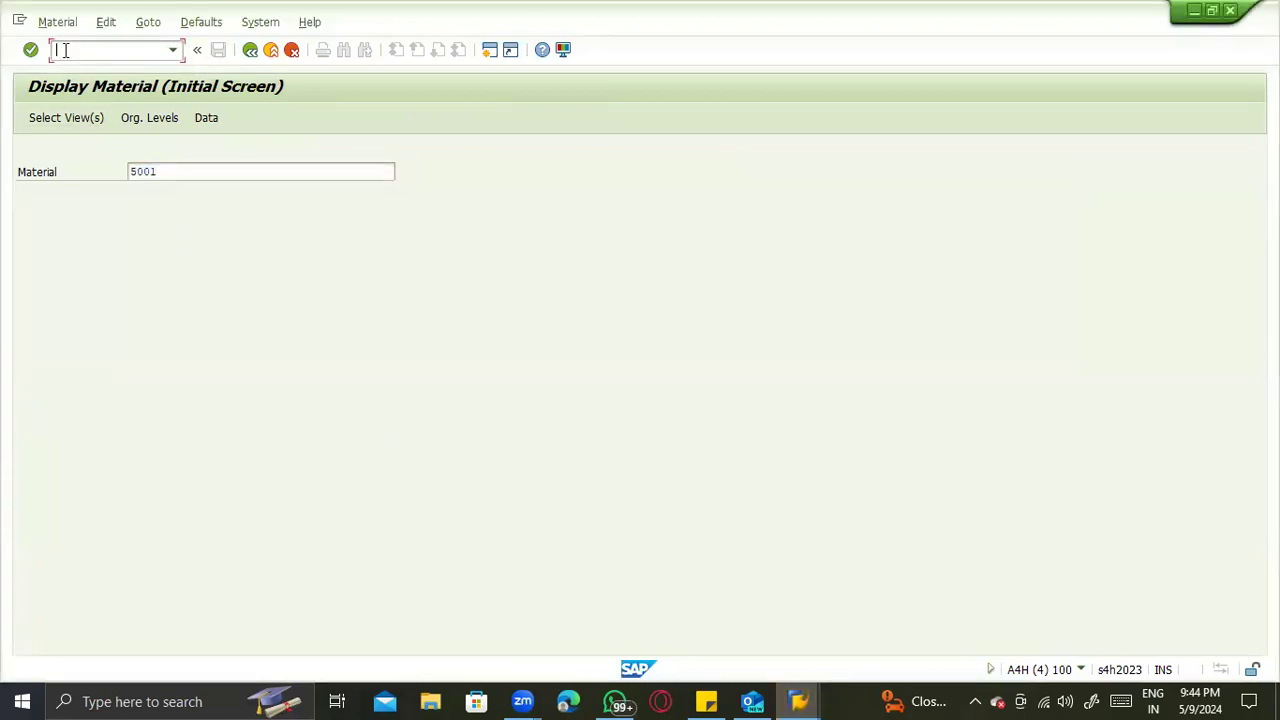
{"action": "type", "text": "/nme23n"}
{"action": "key", "text": "Return"}
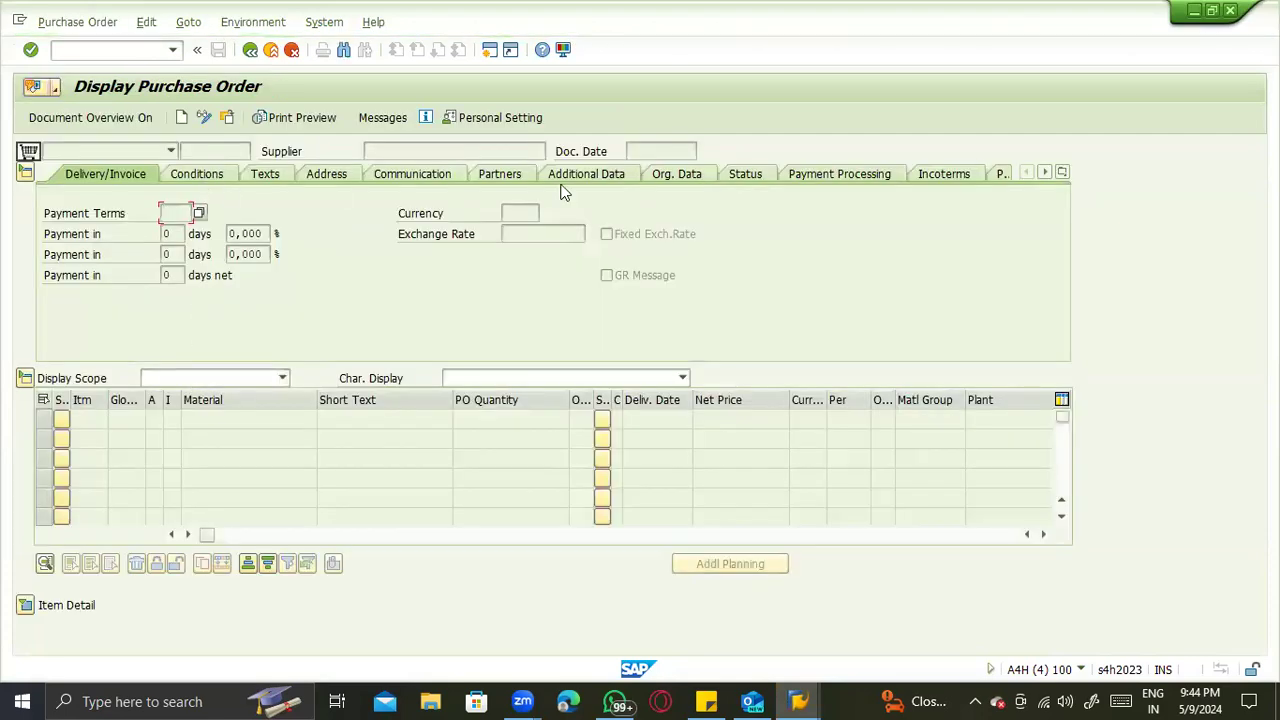
- Show the header's organizational data and open the purchase order selection for the document overview
{"action": "left_click", "coordinate": [697, 175]}
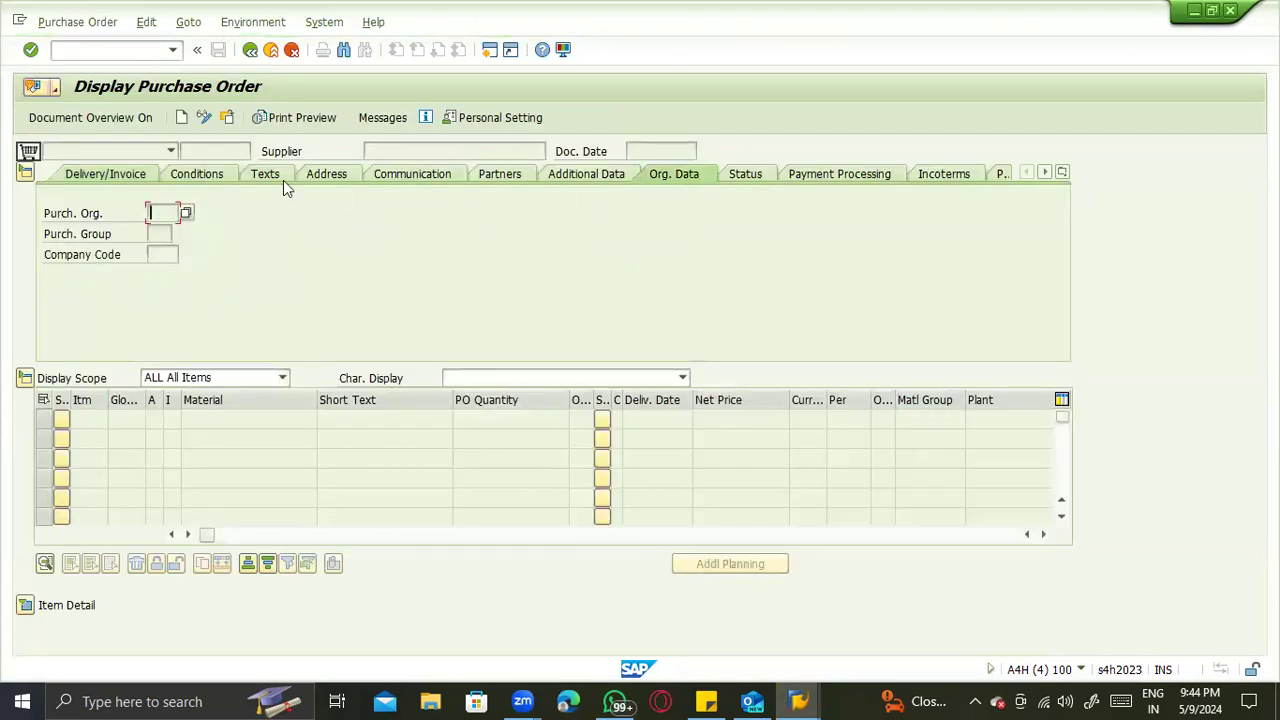
{"action": "left_click", "coordinate": [227, 117]}
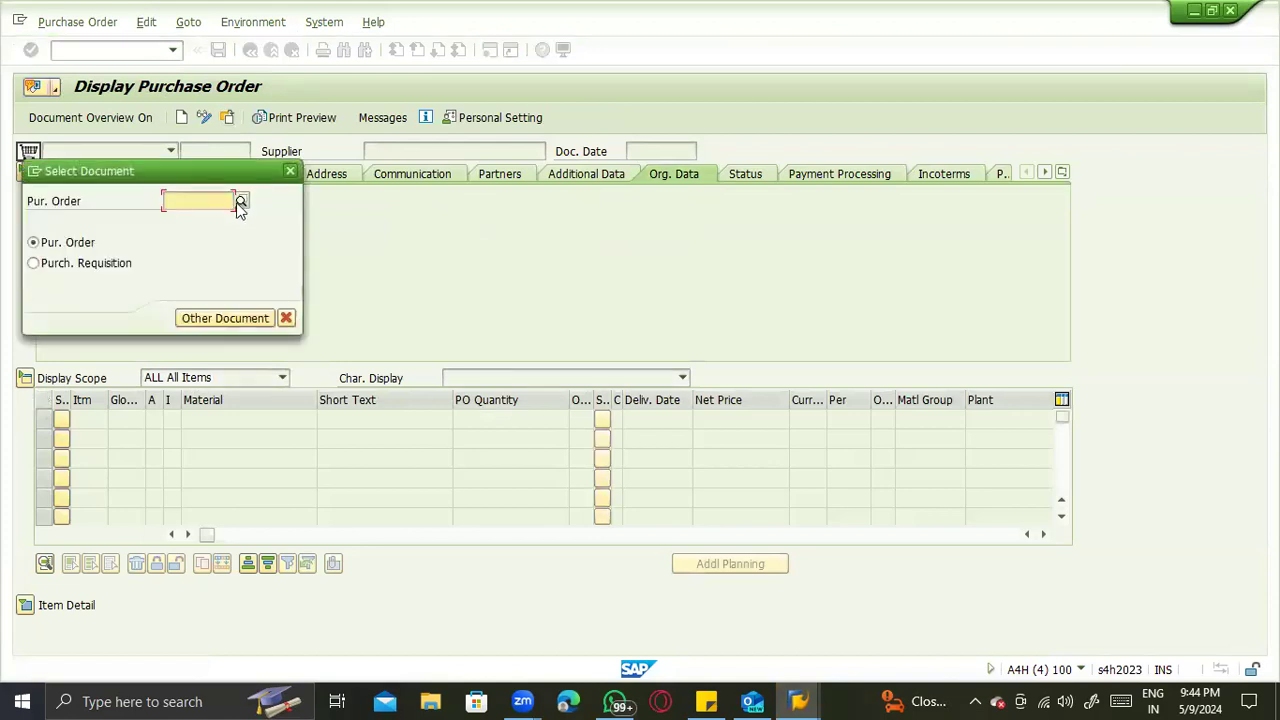
{"action": "key", "text": "Escape"}
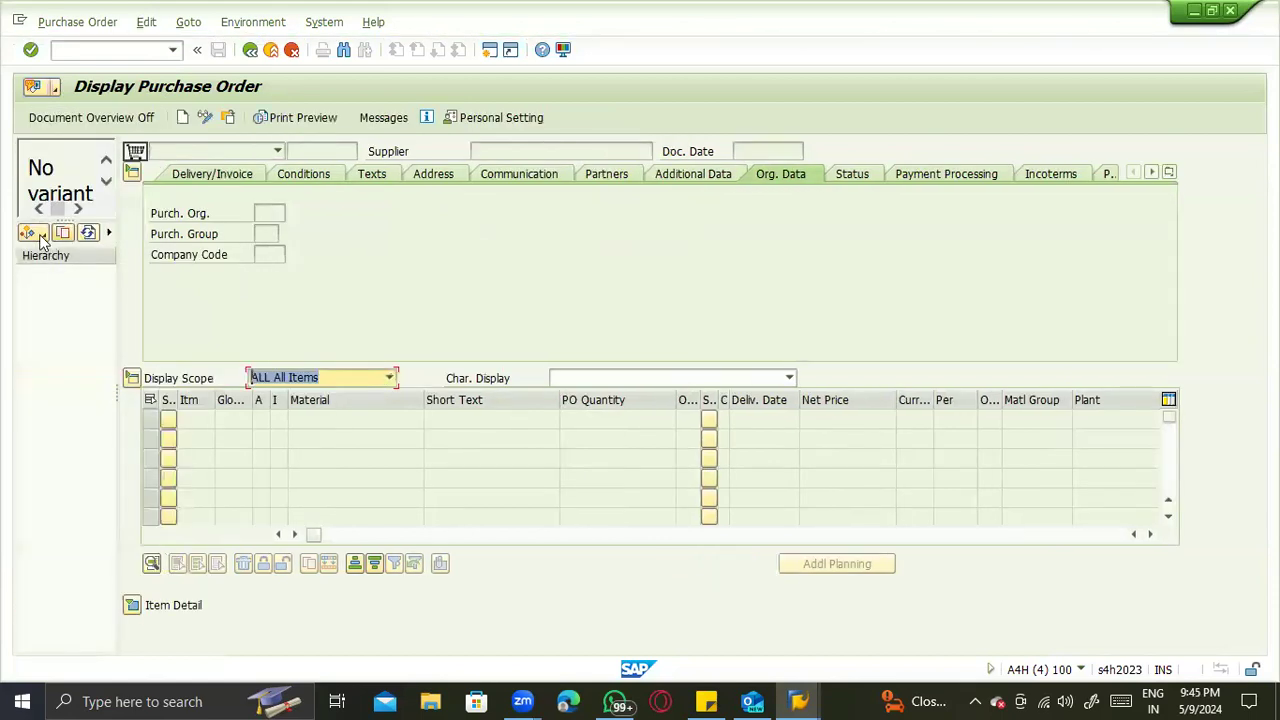
{"action": "left_click", "coordinate": [30, 233]}
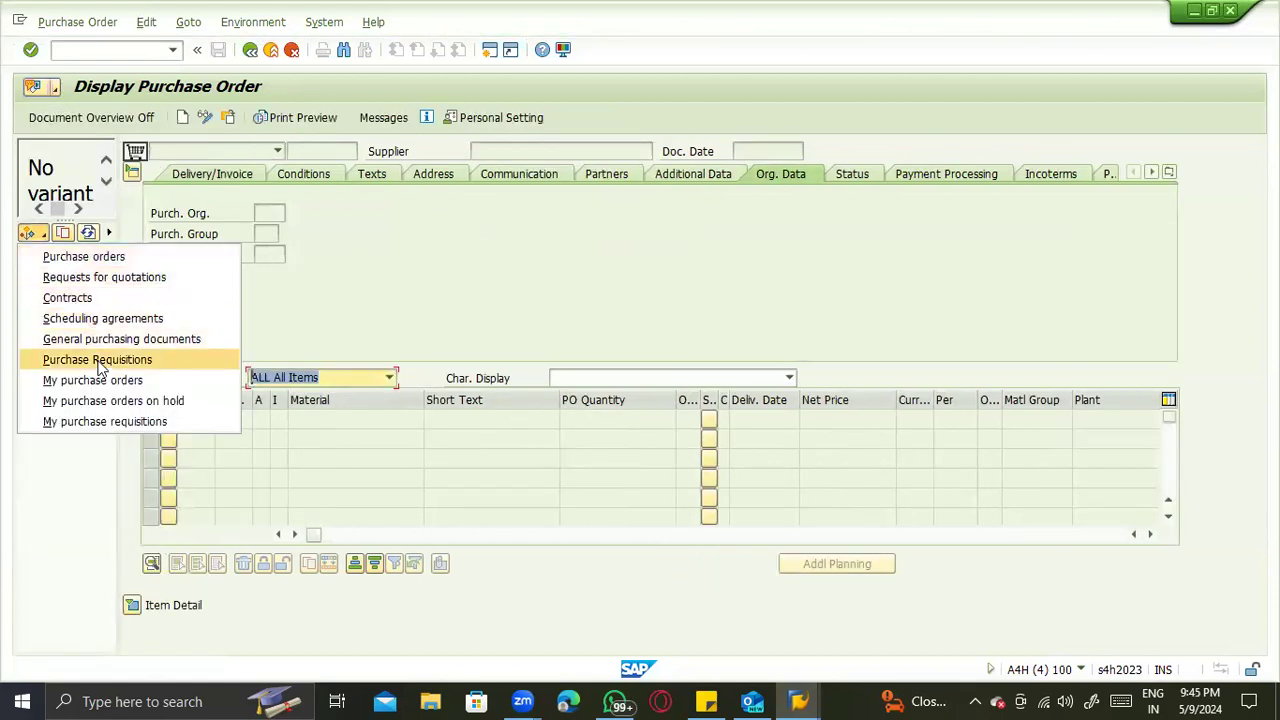
{"action": "left_click", "coordinate": [97, 277]}
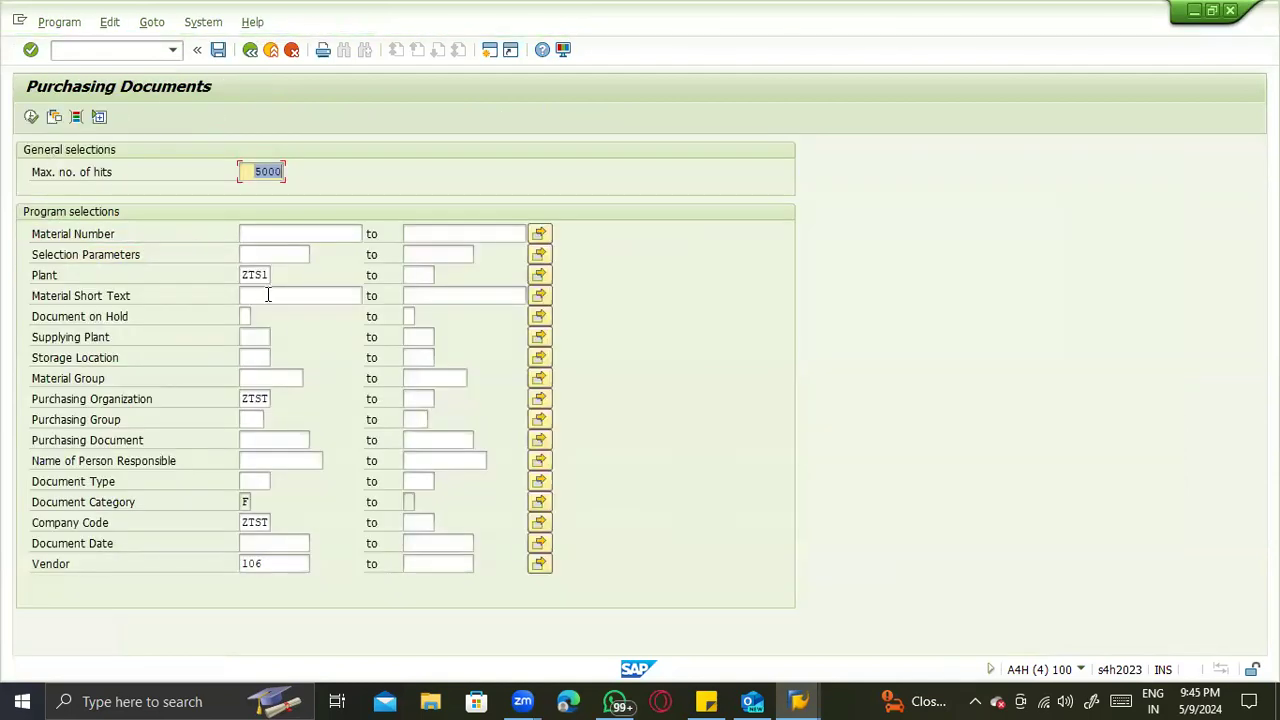
- Clear the plant, purchasing organization, company code and vendor restrictions and list the existing purchase orders
{"action": "left_click_drag", "start_coordinate": [240, 275], "coordinate": [294, 288]}
{"action": "key", "text": "Delete"}
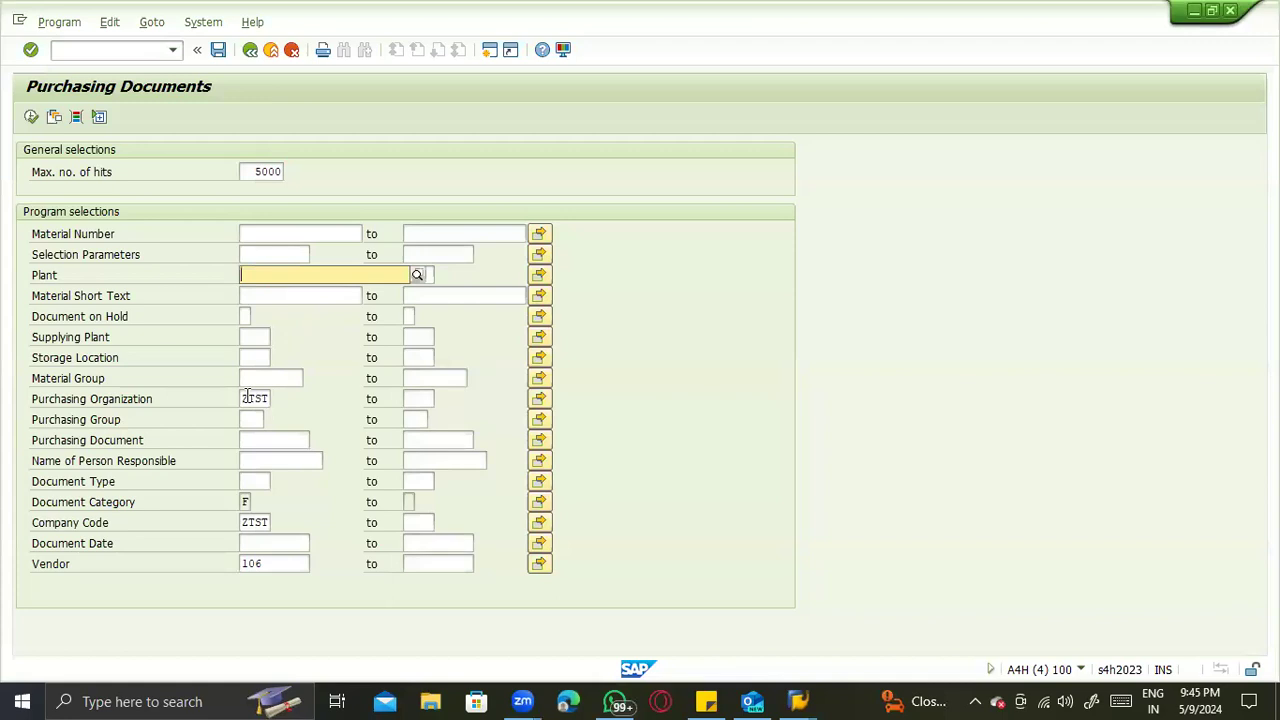
{"action": "left_click_drag", "start_coordinate": [268, 399], "coordinate": [274, 527]}
{"action": "key", "text": "Delete"}
{"action": "key", "text": "Delete"}
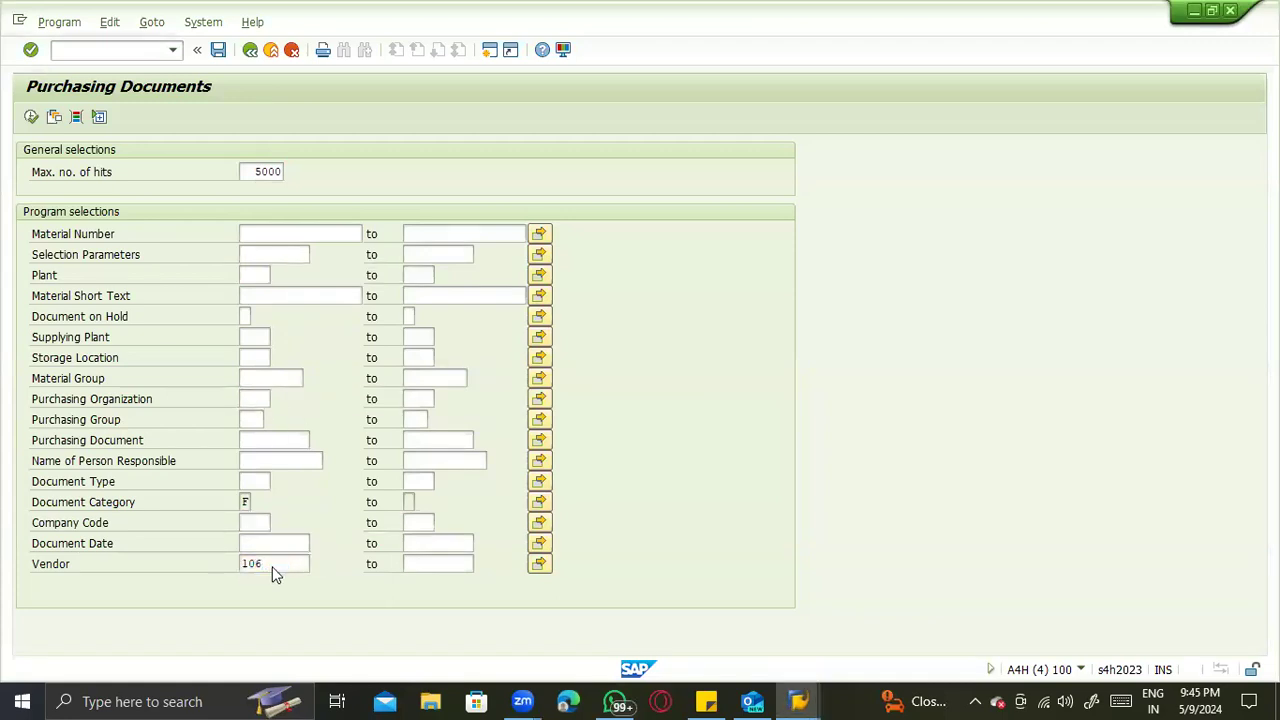
{"action": "double_click", "coordinate": [272, 566]}
{"action": "key", "text": "Escape"}
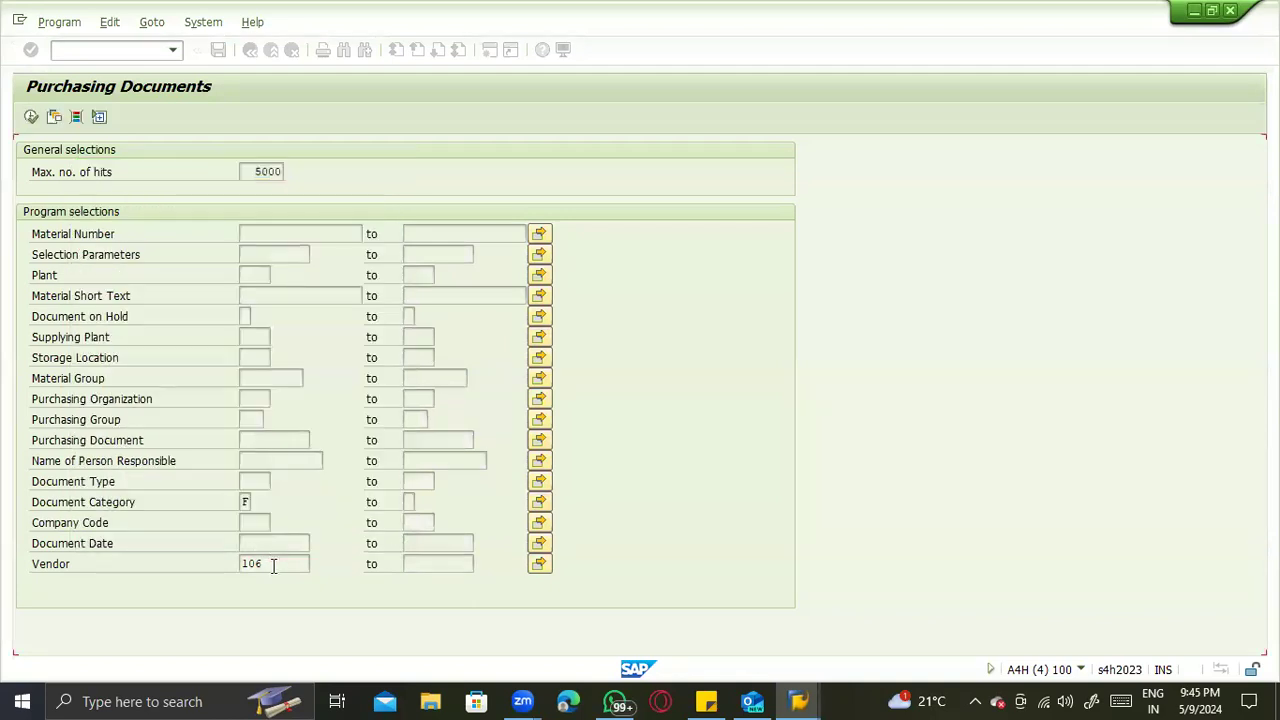
{"action": "key", "text": "Delete"}
{"action": "left_click", "coordinate": [31, 117]}
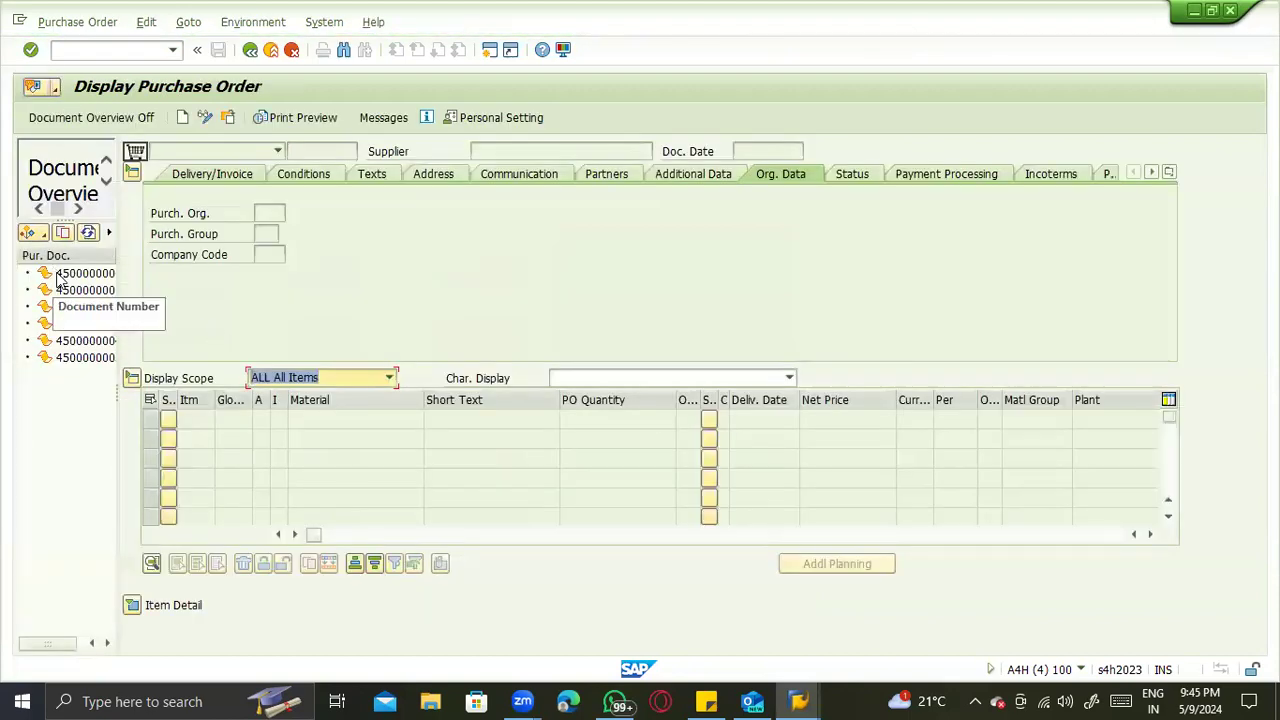
- Look up the purchasing group in the first listed purchase order and enter ACS as the new purchase order's purchasing group
{"action": "left_click", "coordinate": [60, 274]}
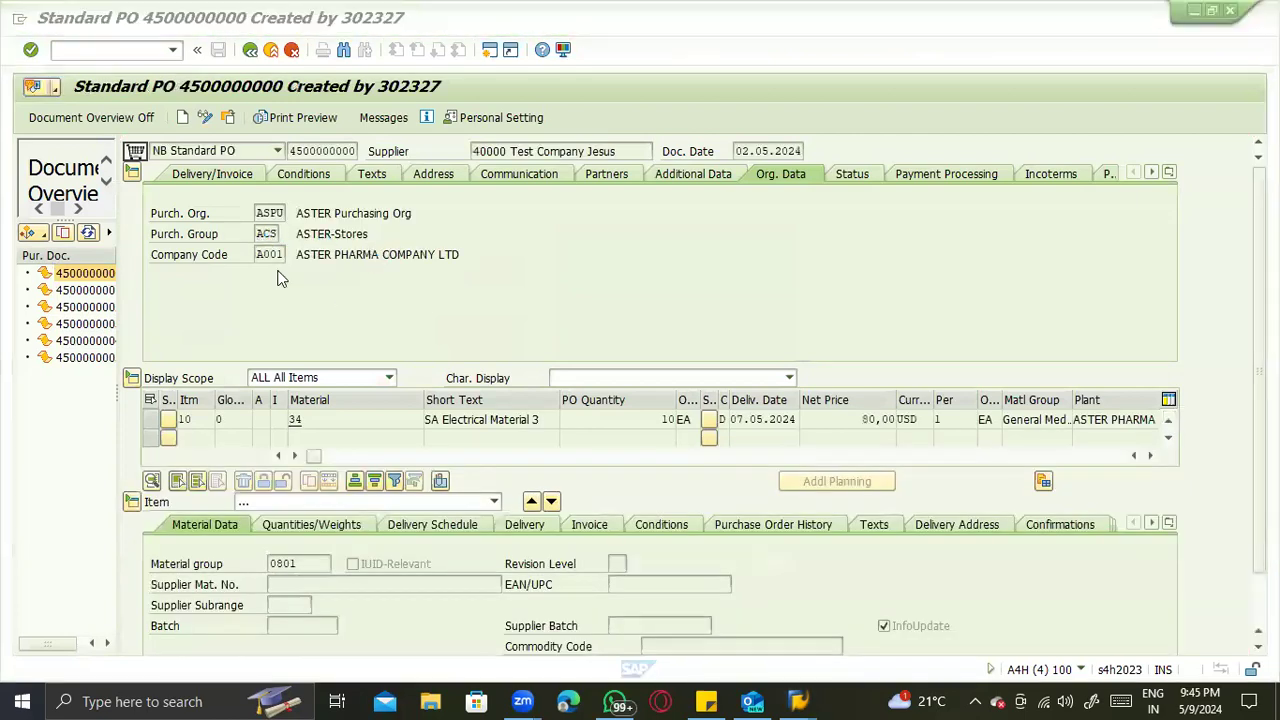
{"action": "key", "text": "alt+Tab"}
{"action": "type", "text": "ACS"}
{"action": "key", "text": "Return"}
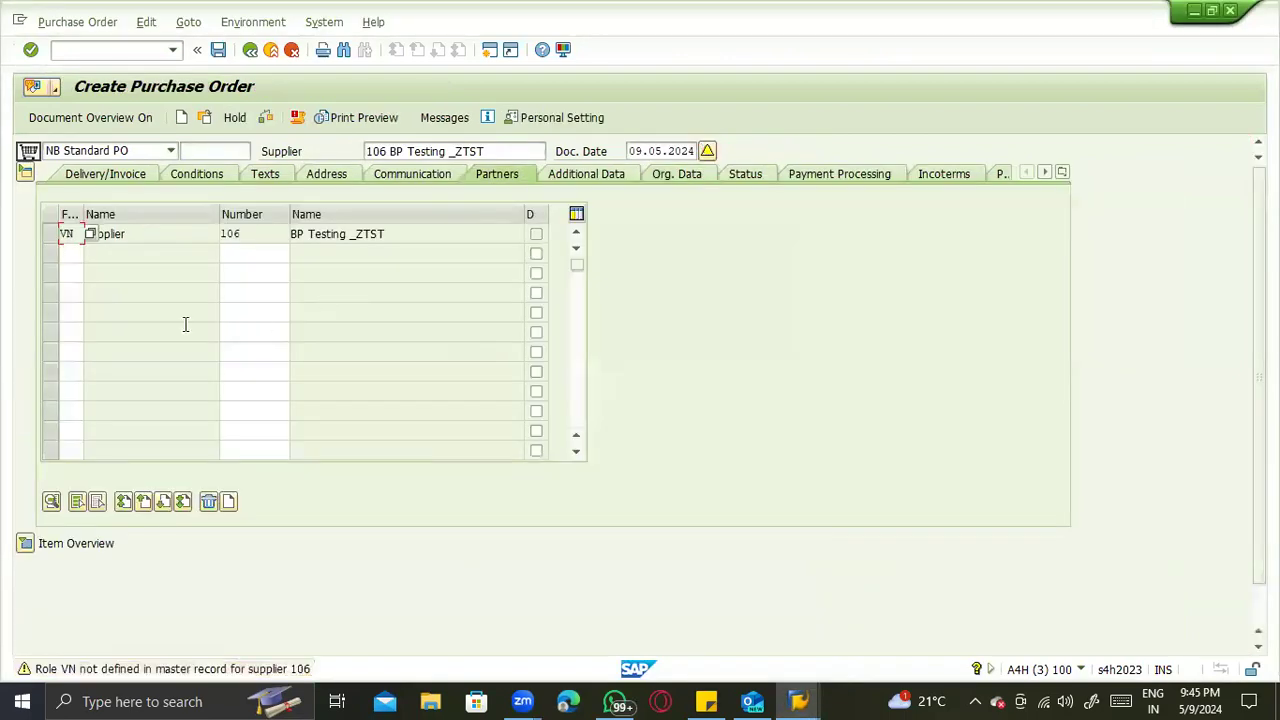
- Expand the new purchase order's item overview and open the materials list in another session with /omm60
{"action": "left_click", "coordinate": [32, 546]}
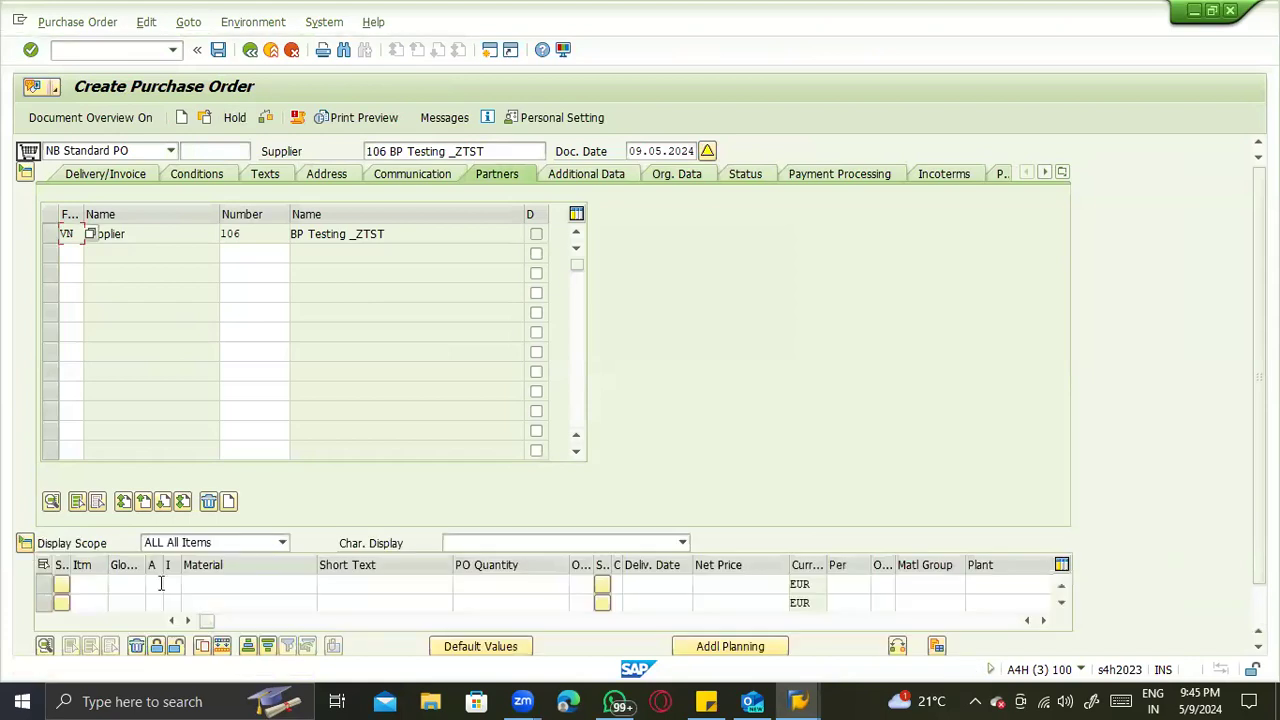
{"action": "left_click", "coordinate": [234, 585]}
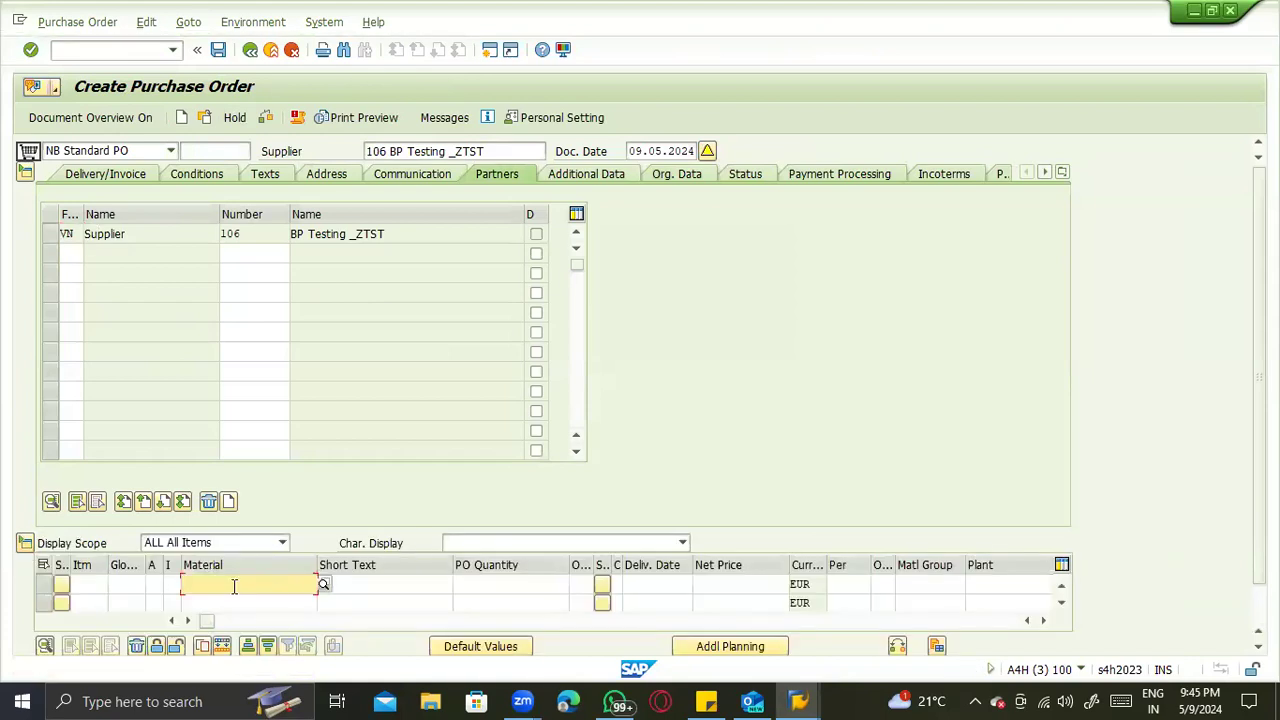
{"action": "left_click", "coordinate": [99, 52]}
{"action": "type", "text": "/omm60"}
{"action": "key", "text": "Return"}
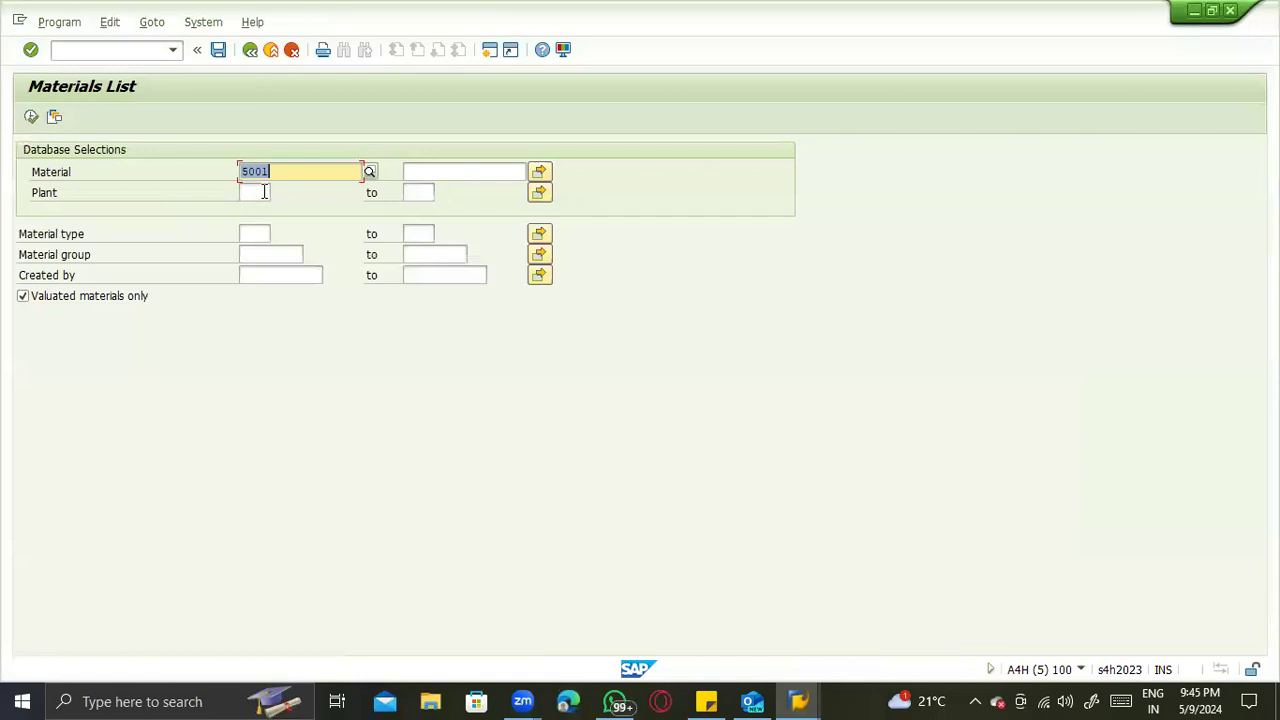
- Return to the new purchase order and enter material 5001 with plant ZTS1 in the first item line
{"action": "key", "text": "alt+Tab"}
{"action": "left_click", "coordinate": [222, 583]}
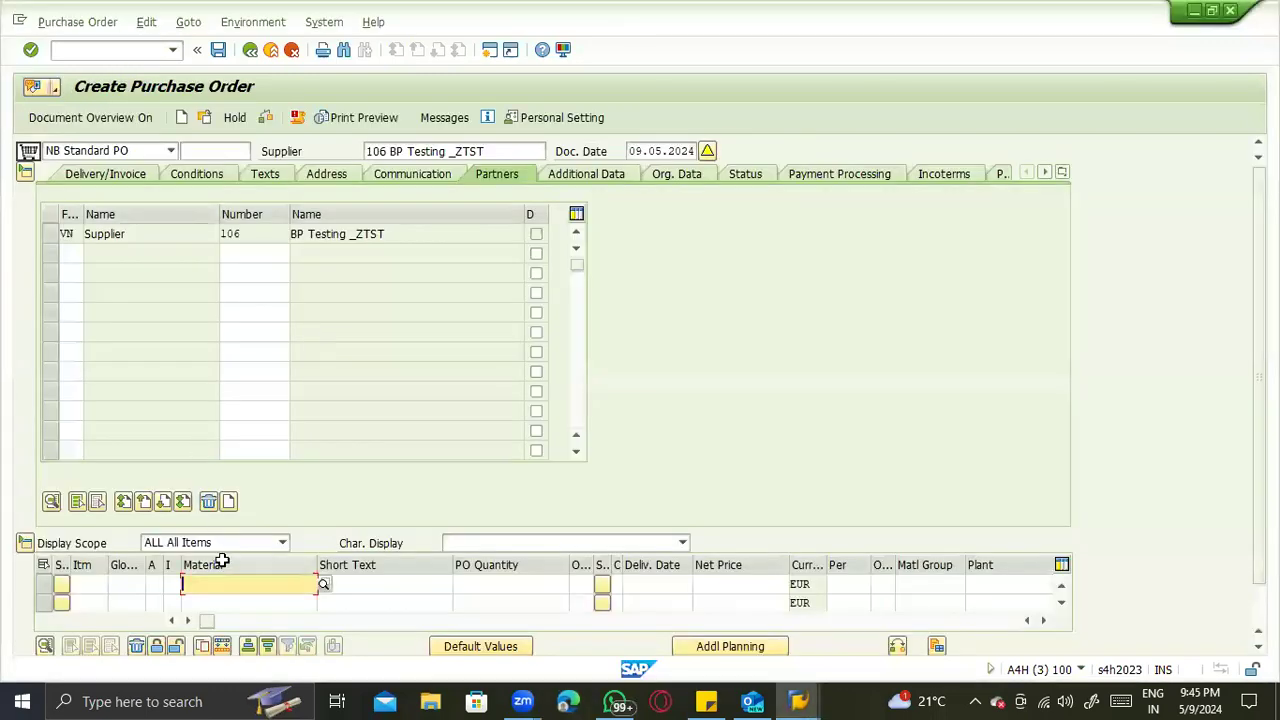
{"action": "type", "text": "5001"}
{"action": "key", "text": "Return"}
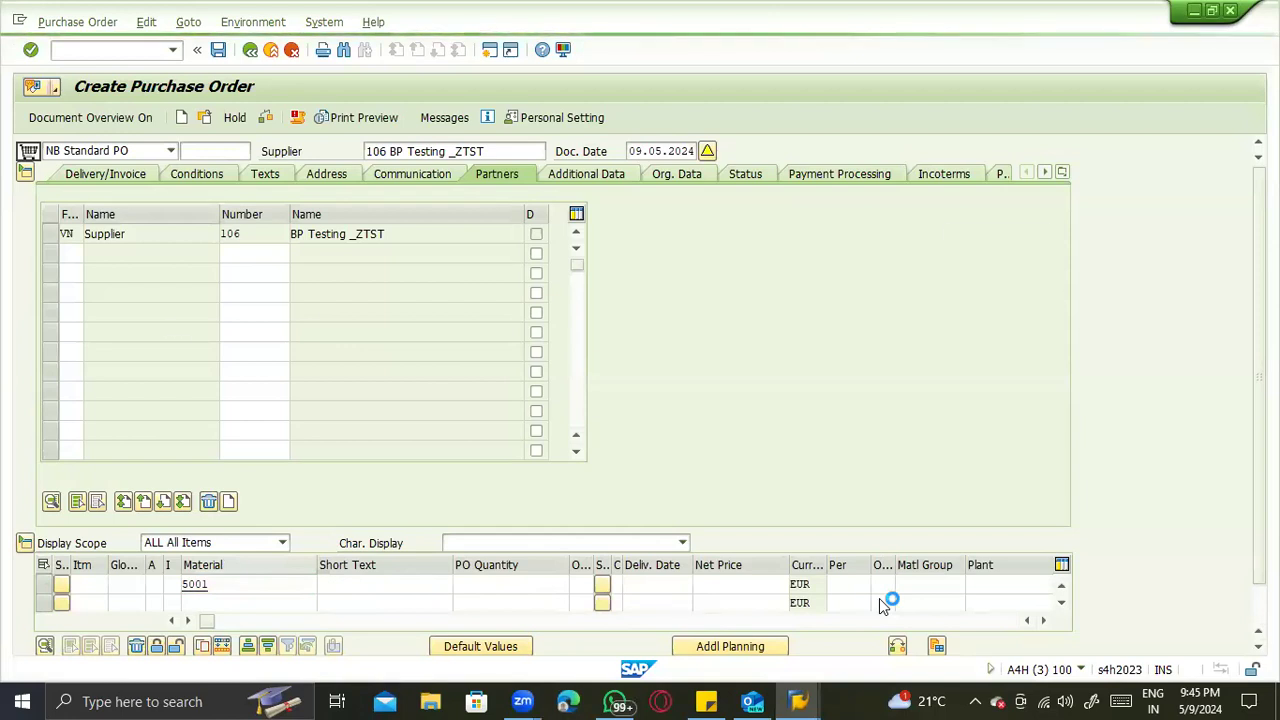
{"action": "type", "text": "ZTS1"}
{"action": "key", "text": "Return"}
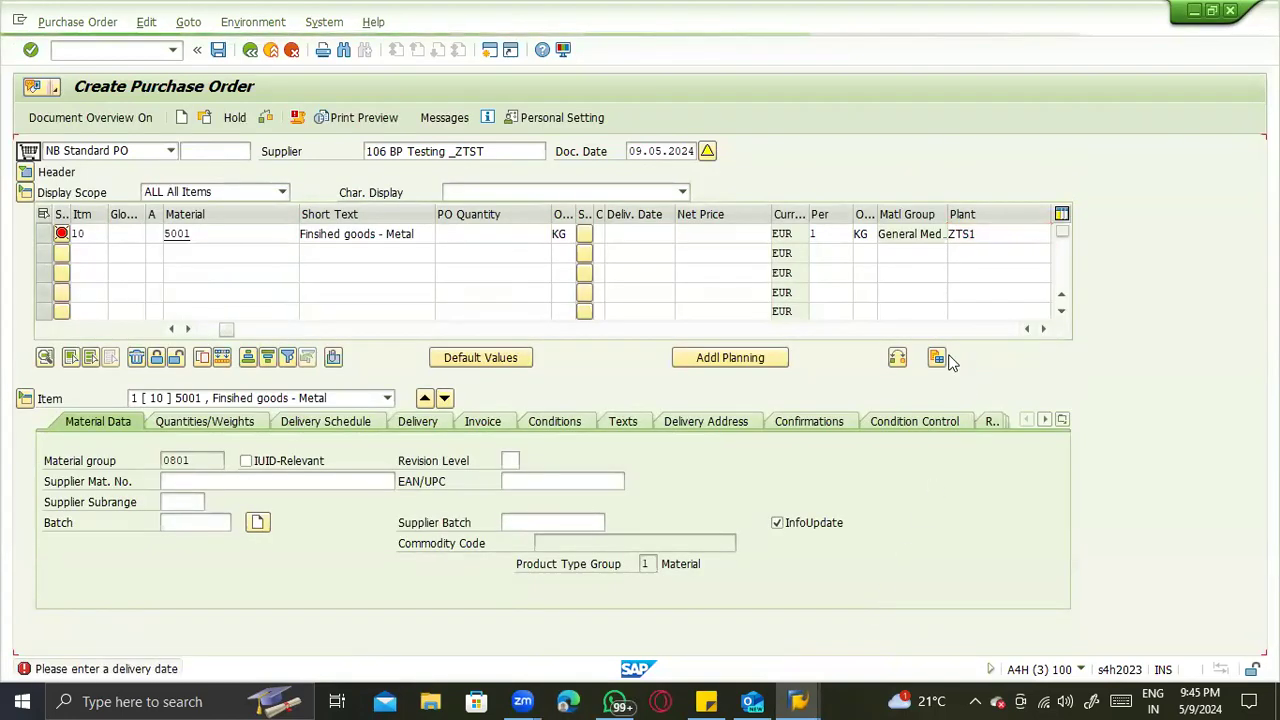
- Give item 10 a net price of 100, a quantity of 10 and the delivery date 09.05.2024
{"action": "left_click", "coordinate": [699, 231]}
{"action": "key", "text": "shift+Tab"}
{"action": "key", "text": "shift+Tab"}
{"action": "key", "text": "shift+Tab"}
{"action": "key", "text": "shift+Tab"}
{"action": "key", "text": "shift+Tab"}
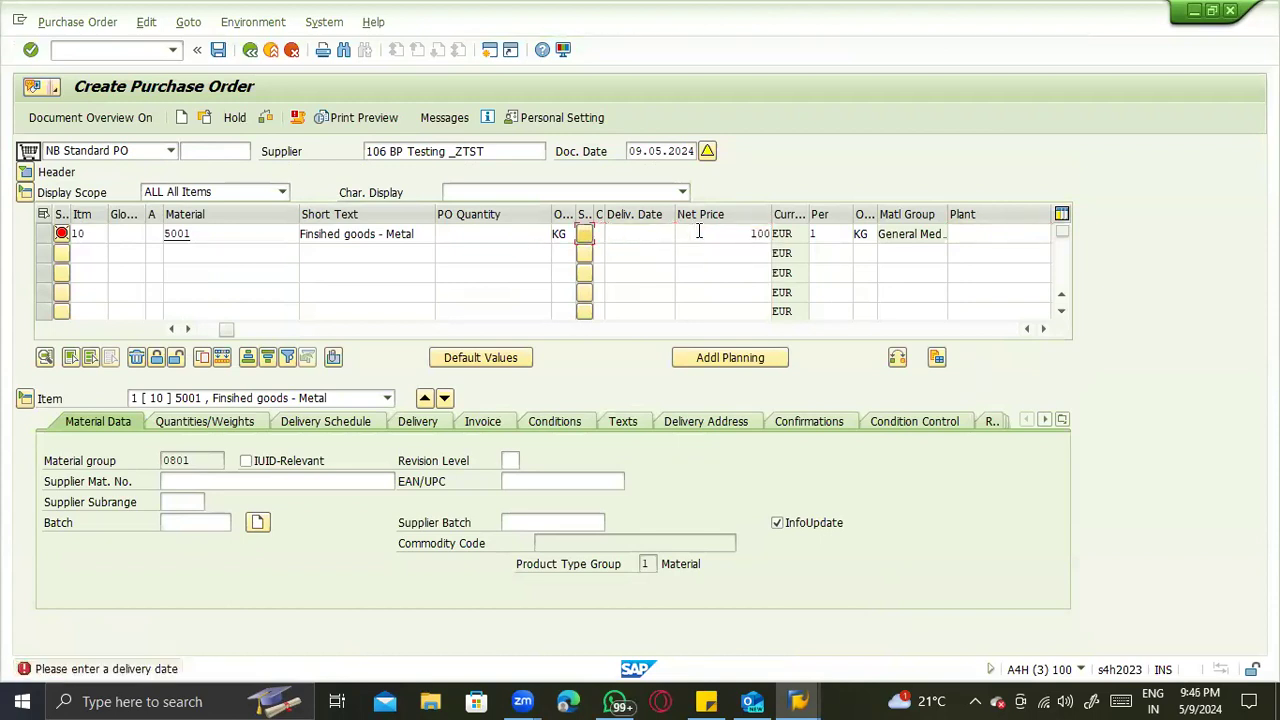
{"action": "type", "text": "10"}
{"action": "key", "text": "Tab"}
{"action": "key", "text": "Tab"}
{"action": "key", "text": "Tab"}
{"action": "key", "text": "Tab"}
{"action": "left_click", "coordinate": [682, 233]}
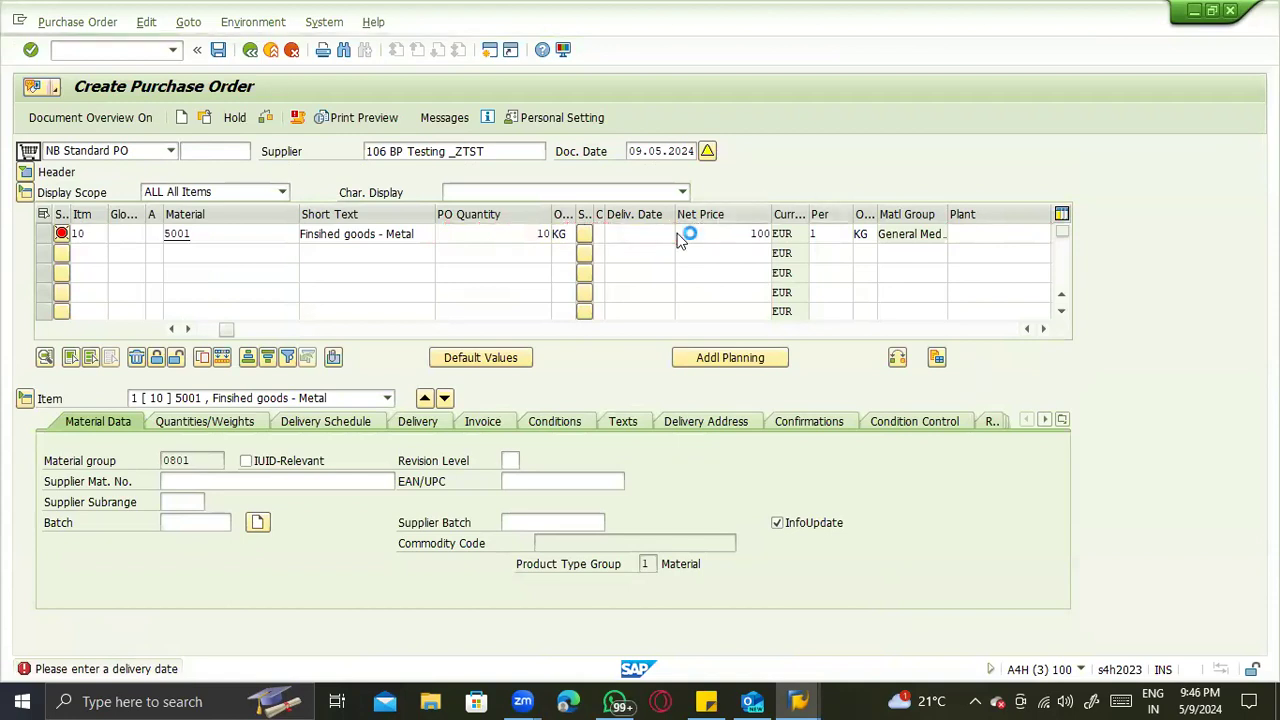
{"action": "double_click", "coordinate": [296, 390]}
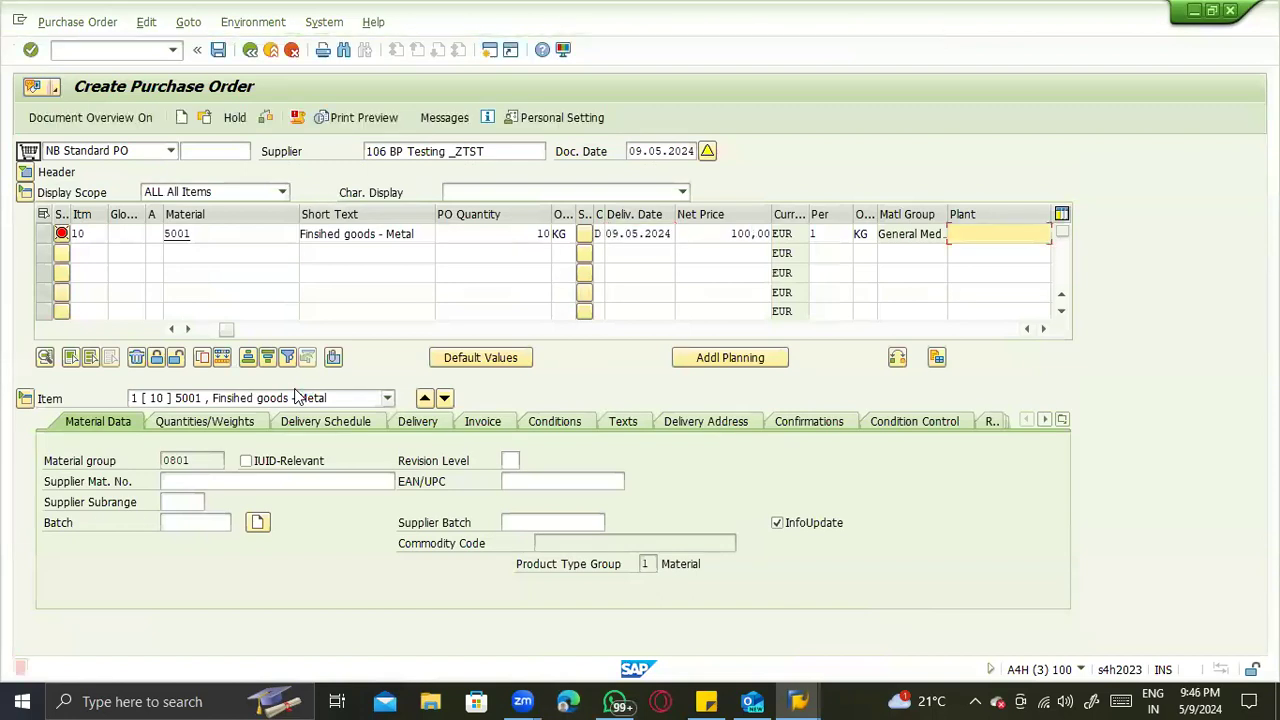
- Try to assign plant ZTS1 to item 10 of the purchase order
{"action": "type", "text": "zts1"}
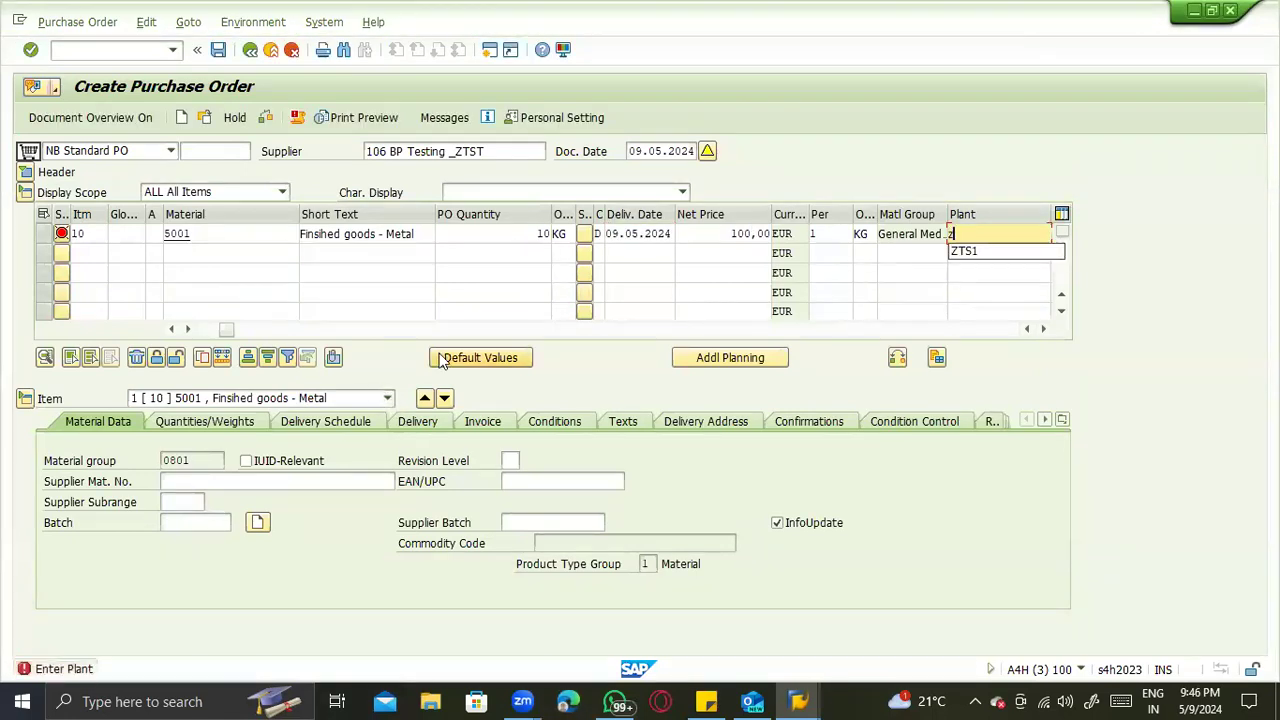
{"action": "key", "text": "Return"}
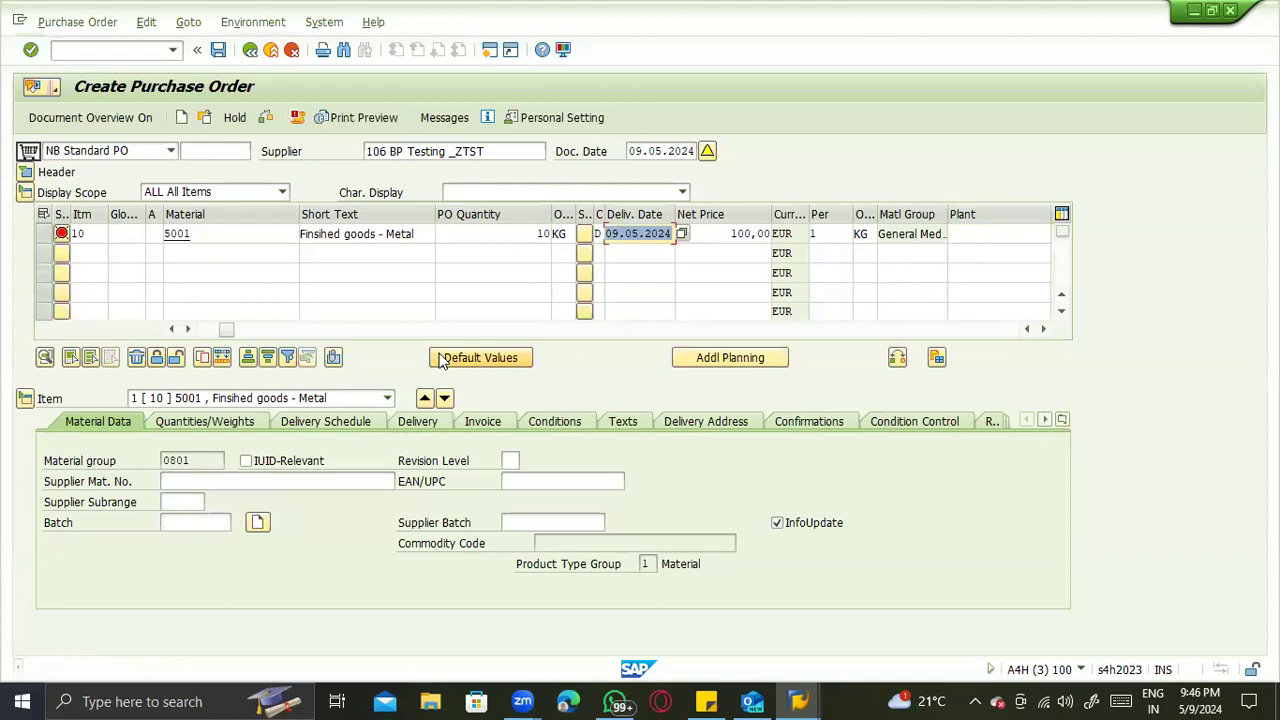
{"action": "key", "text": "Return"}
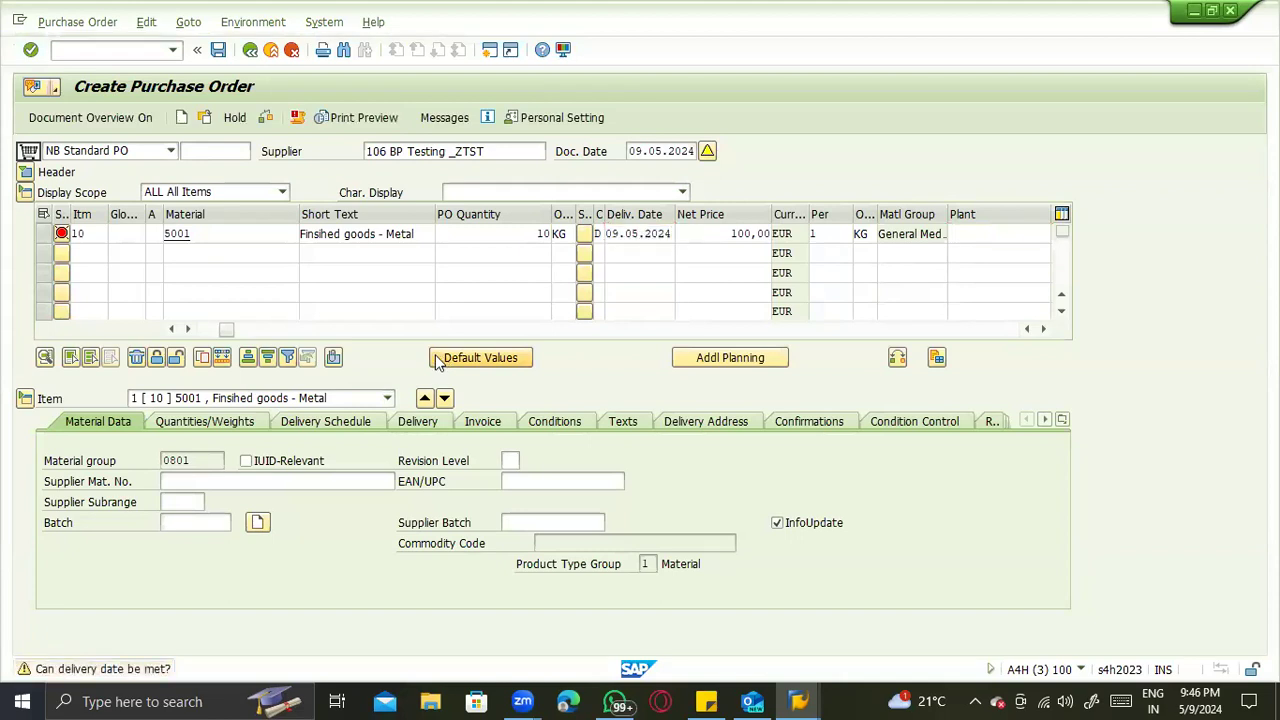
- Check the purchase order for errors, close the message list and set item 10's plant to ZTS1
{"action": "left_click", "coordinate": [265, 118]}
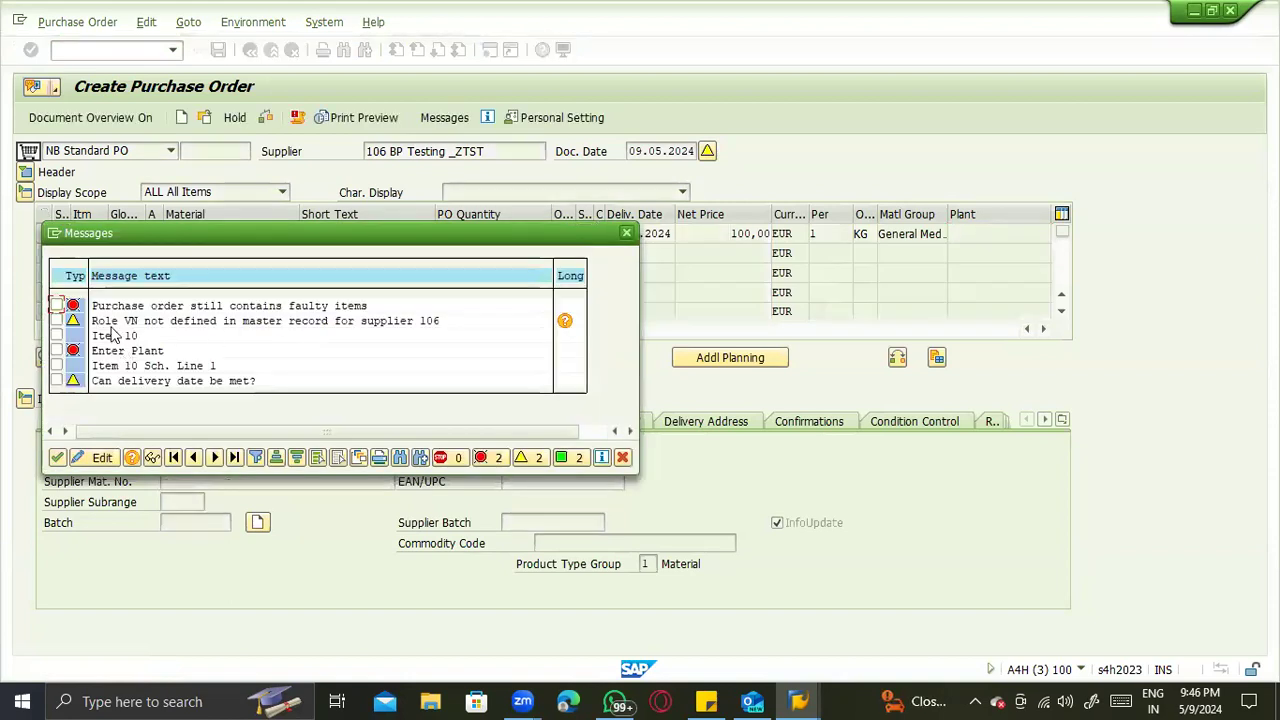
{"action": "left_click", "coordinate": [55, 458]}
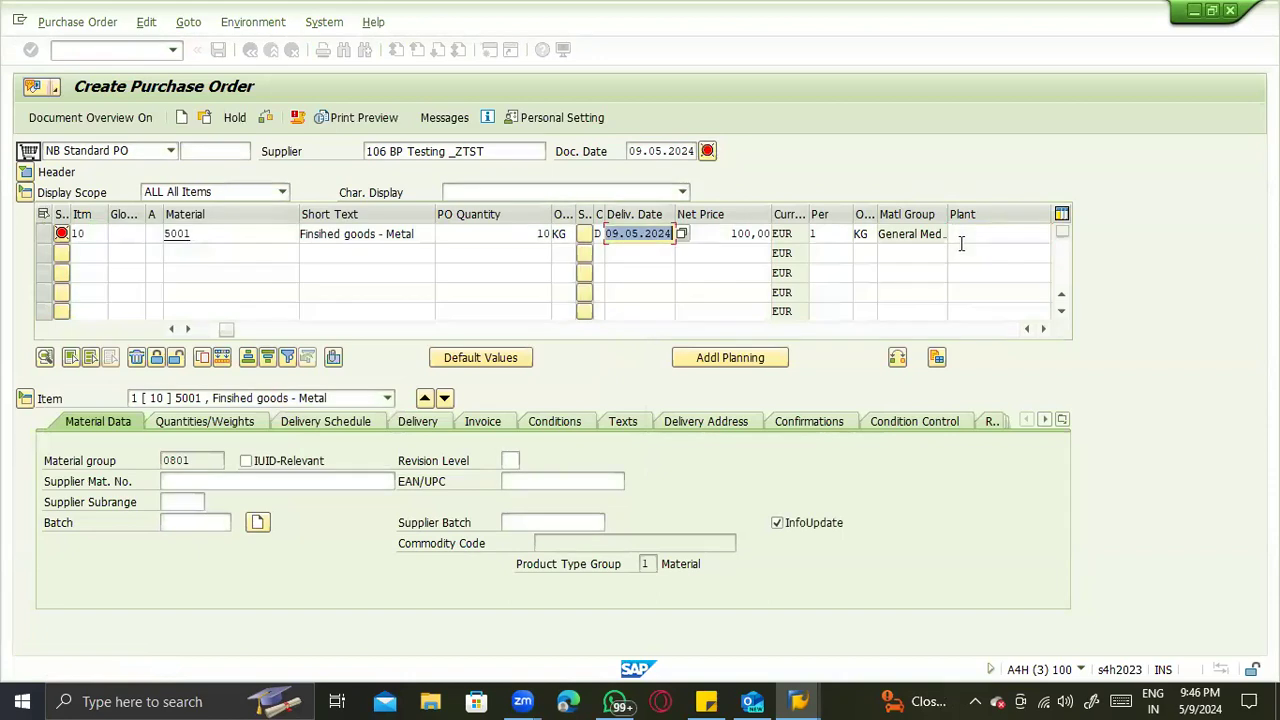
{"action": "left_click", "coordinate": [968, 242]}
{"action": "left_click", "coordinate": [969, 239]}
{"action": "left_click", "coordinate": [974, 254]}
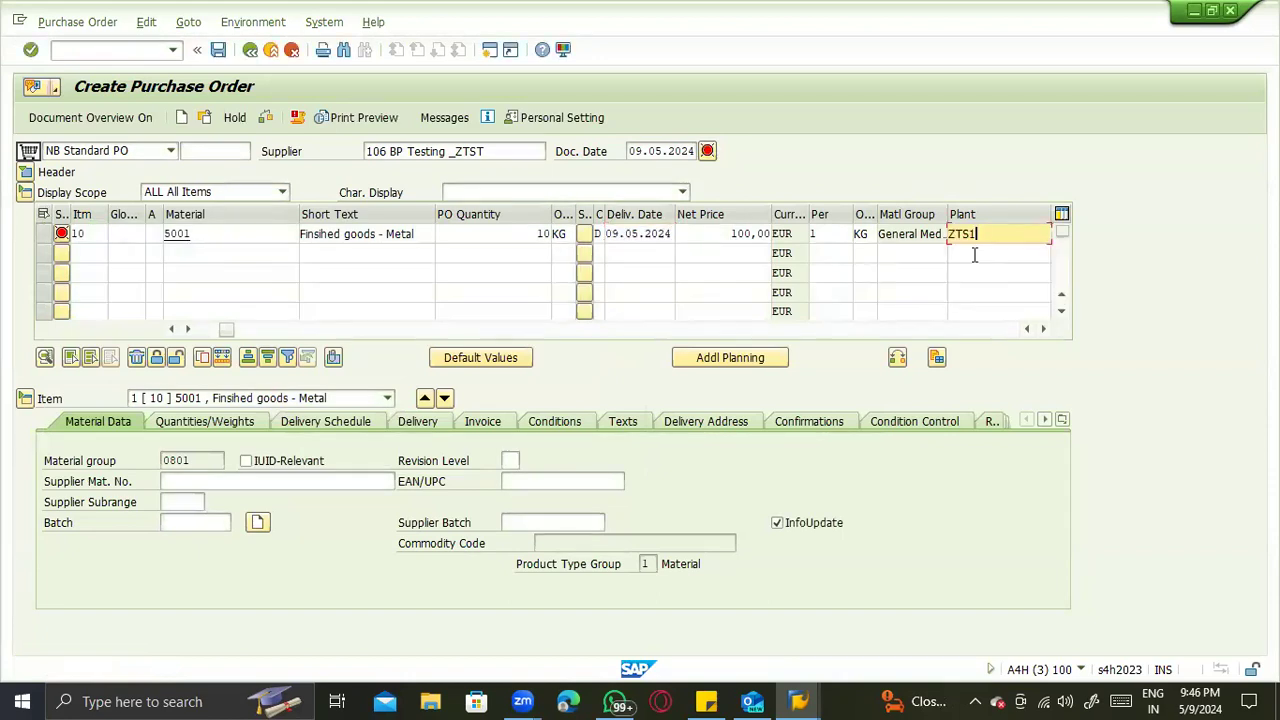
- Clear item 10's plant and try entering ZTST in its place
{"action": "key", "text": "BackSpace"}
{"action": "key", "text": "BackSpace"}
{"action": "key", "text": "BackSpace"}
{"action": "key", "text": "BackSpace"}
{"action": "key", "text": "Tab"}
{"action": "left_click", "coordinate": [766, 239]}
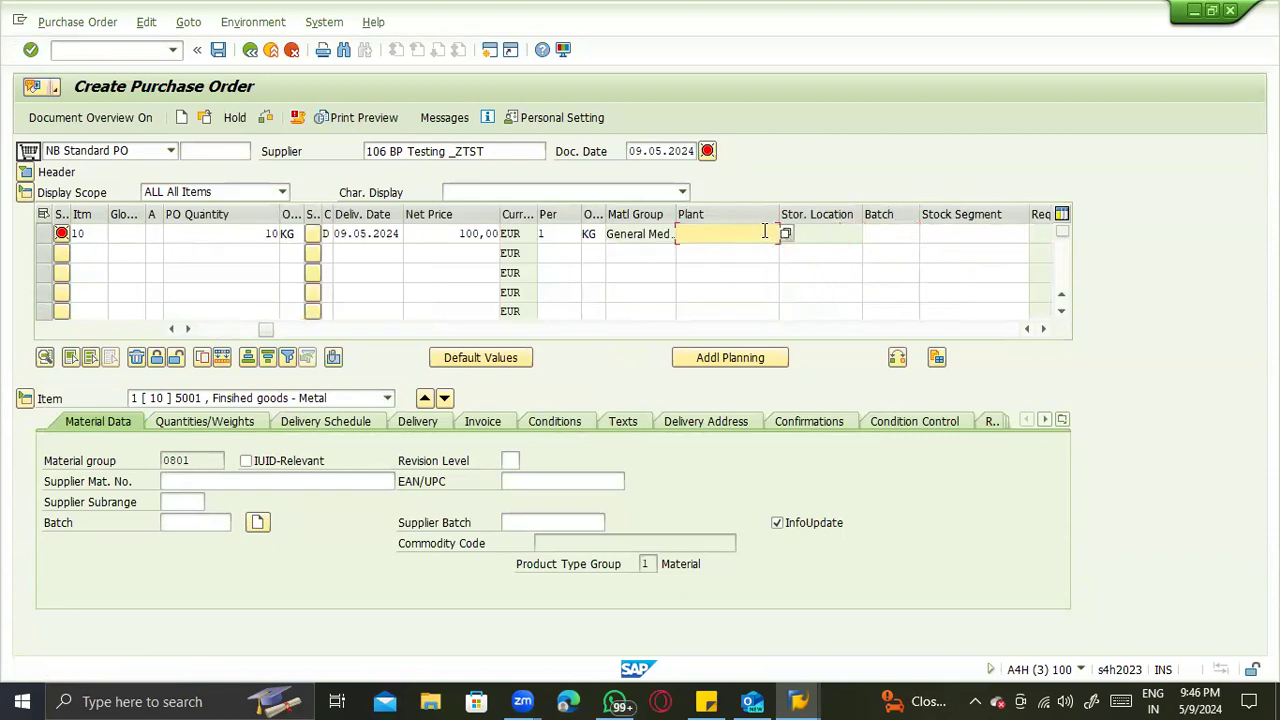
{"action": "type", "text": "ZTST"}
{"action": "key", "text": "BackSpace"}
{"action": "key", "text": "BackSpace"}
{"action": "key", "text": "BackSpace"}
{"action": "key", "text": "BackSpace"}
- Look up the possible plants for item 10 and try entering ZTS1 again
{"action": "left_click", "coordinate": [787, 235]}
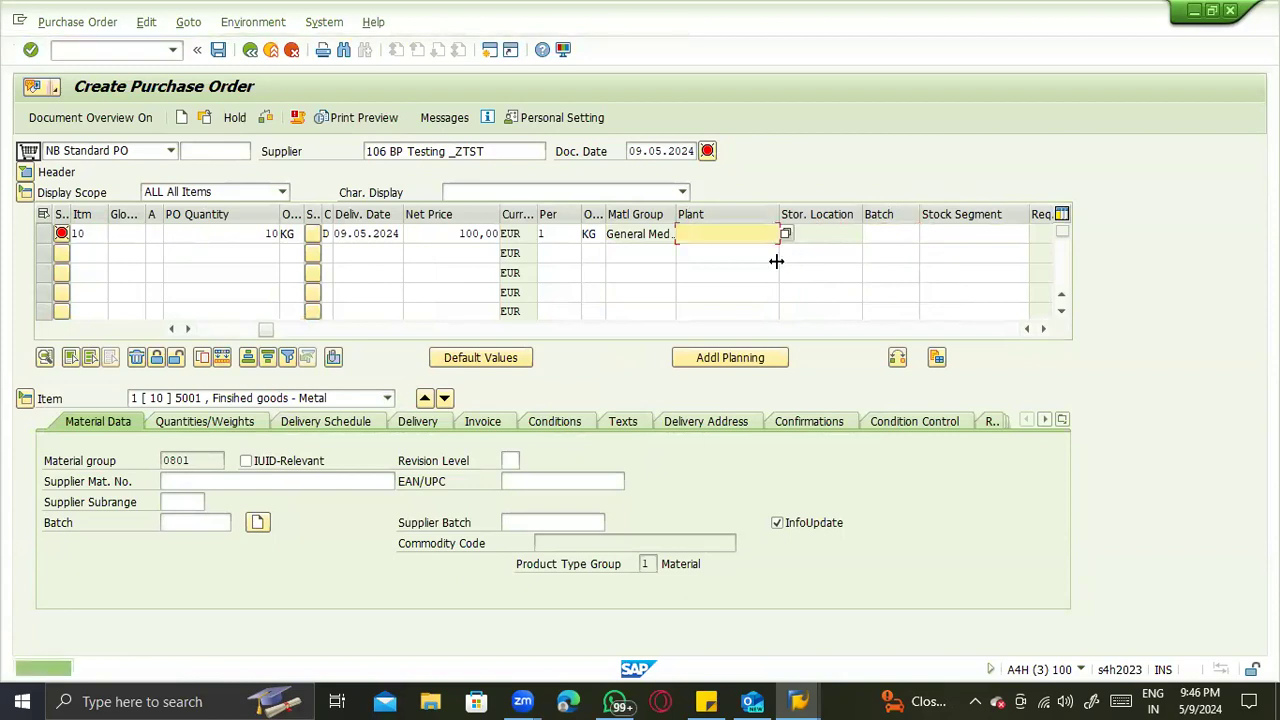
{"action": "type", "text": "ZTS1"}
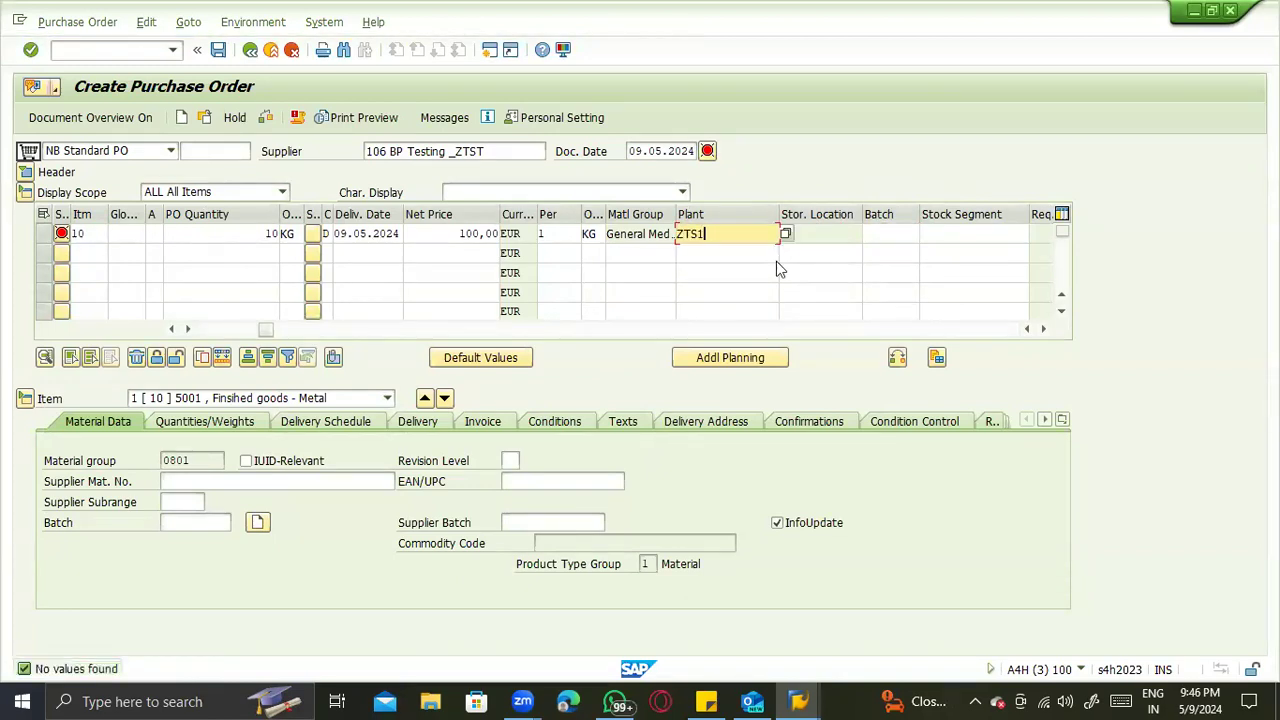
{"action": "key", "text": "BackSpace"}
{"action": "key", "text": "BackSpace"}
{"action": "key", "text": "BackSpace"}
{"action": "key", "text": "BackSpace"}
- Run SE16N in a new session and display the entries of table T001W to locate plant ZTS1
{"action": "left_click", "coordinate": [63, 51]}
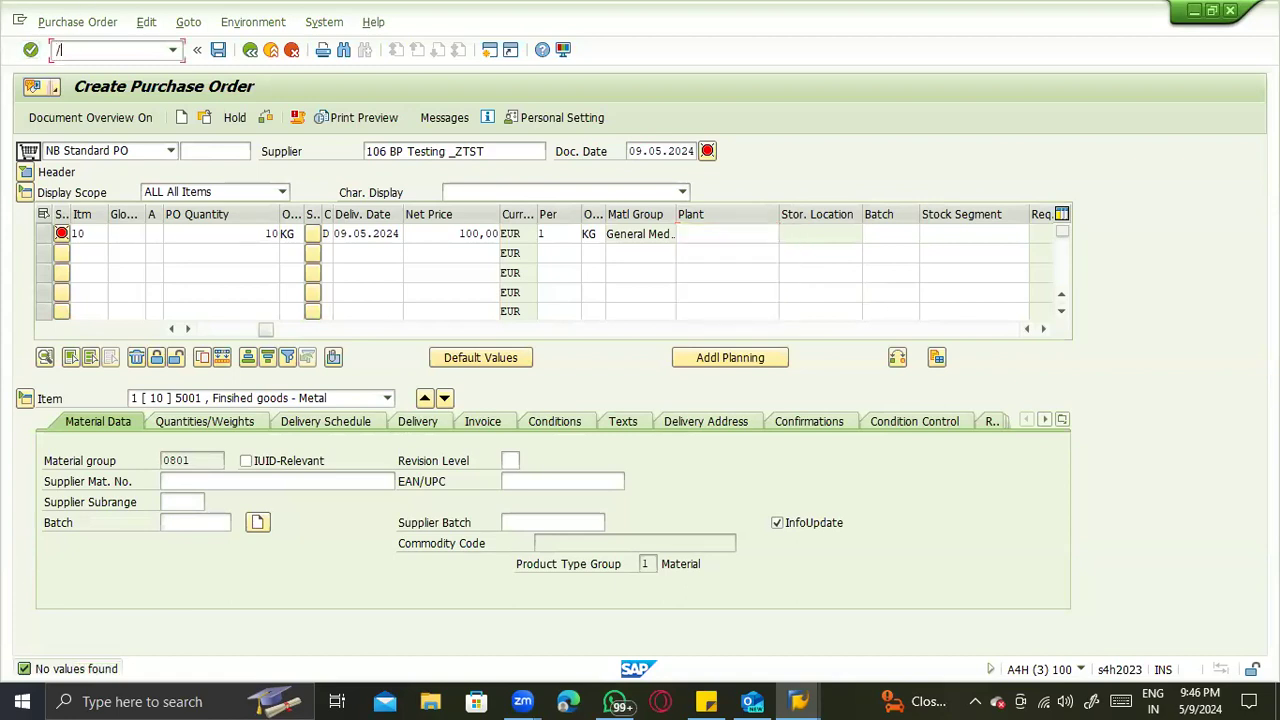
{"action": "type", "text": "/ose16n"}
{"action": "key", "text": "Return"}
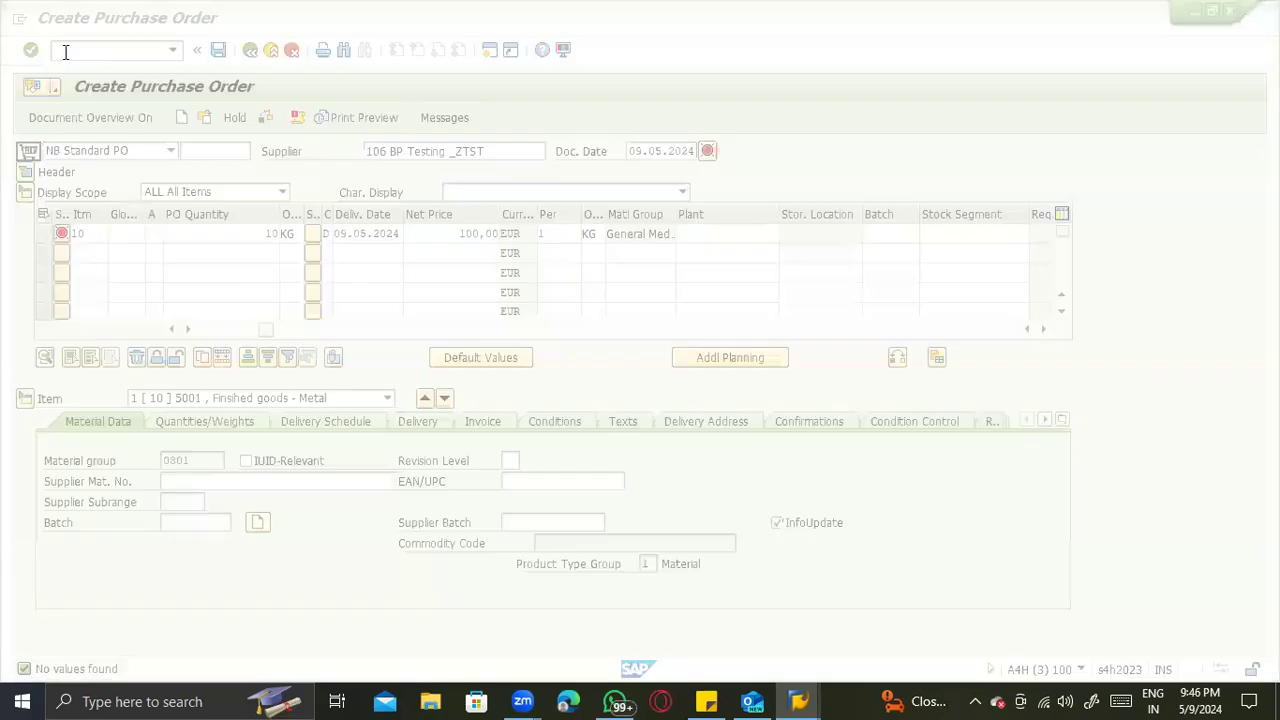
{"action": "type", "text": "t001"}
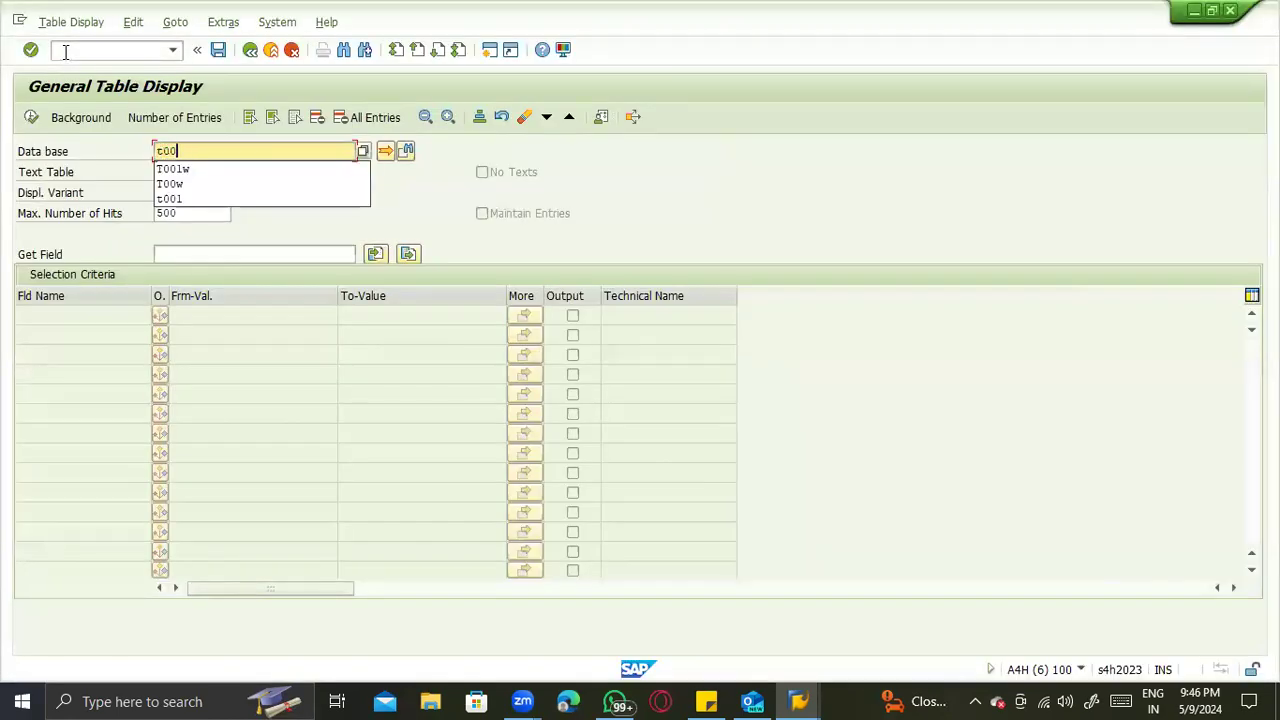
{"action": "type", "text": "w"}
{"action": "key", "text": "Return"}
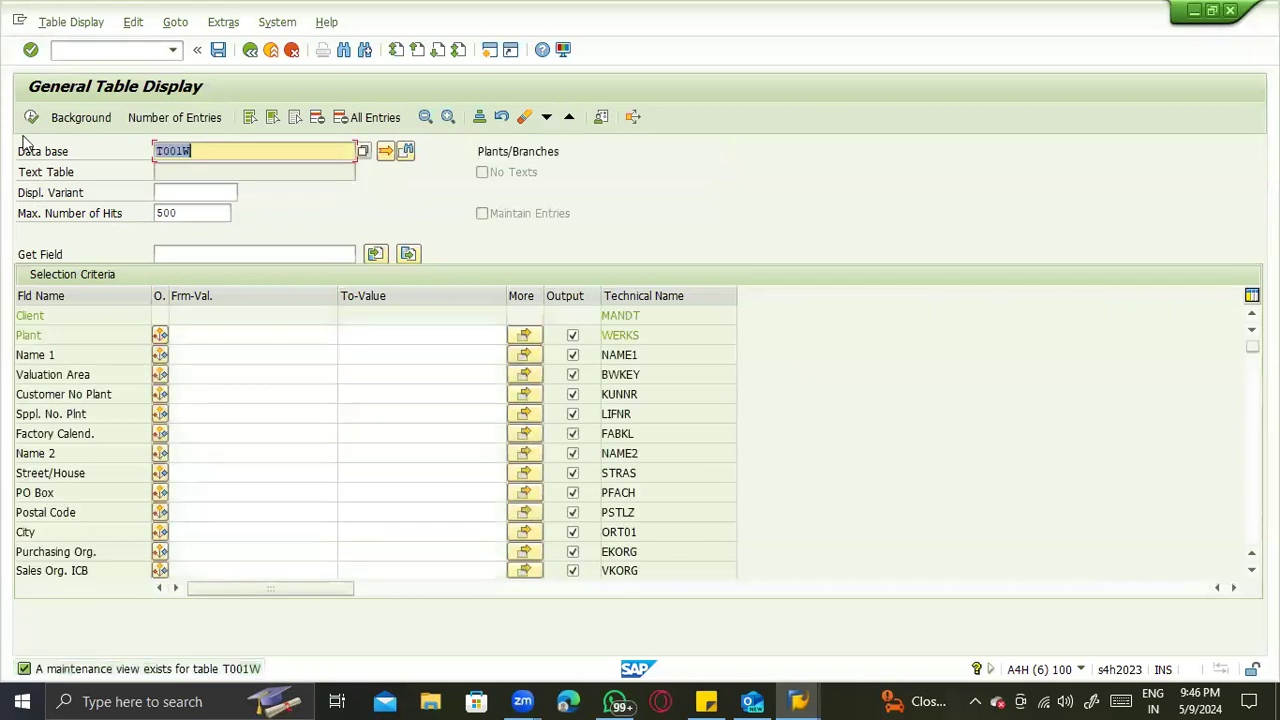
{"action": "key", "text": "F8"}
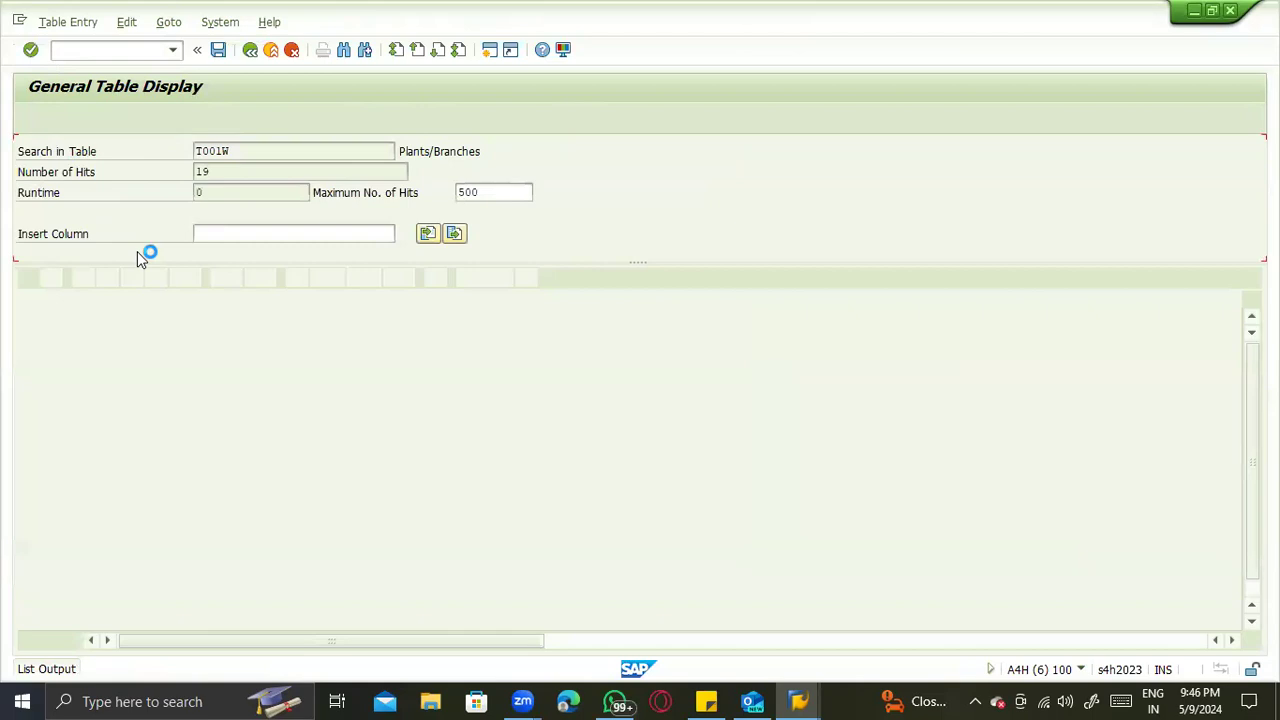
{"action": "scroll", "coordinate": [130, 450], "scroll_direction": "down", "scroll_amount": 1}
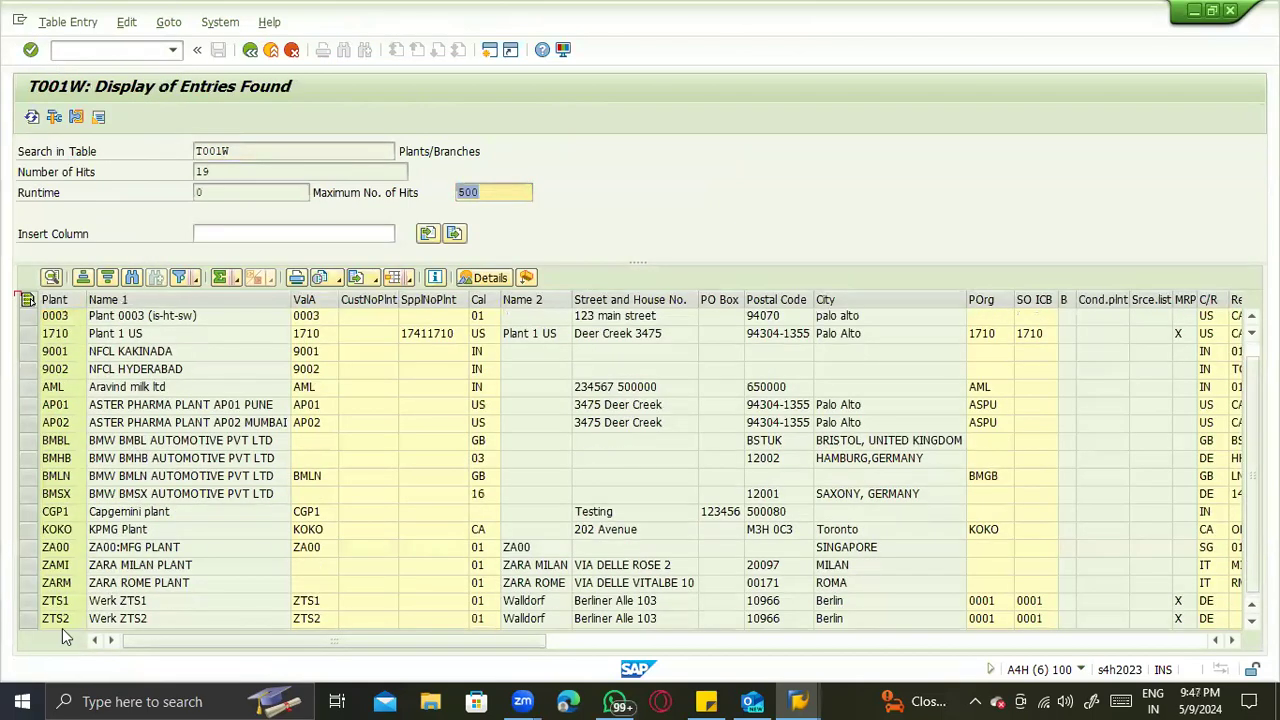
{"action": "left_click", "coordinate": [56, 603]}
- Return to the new purchase order and try to assign plant ZTS1 to item 10
{"action": "key", "text": "alt+Tab"}
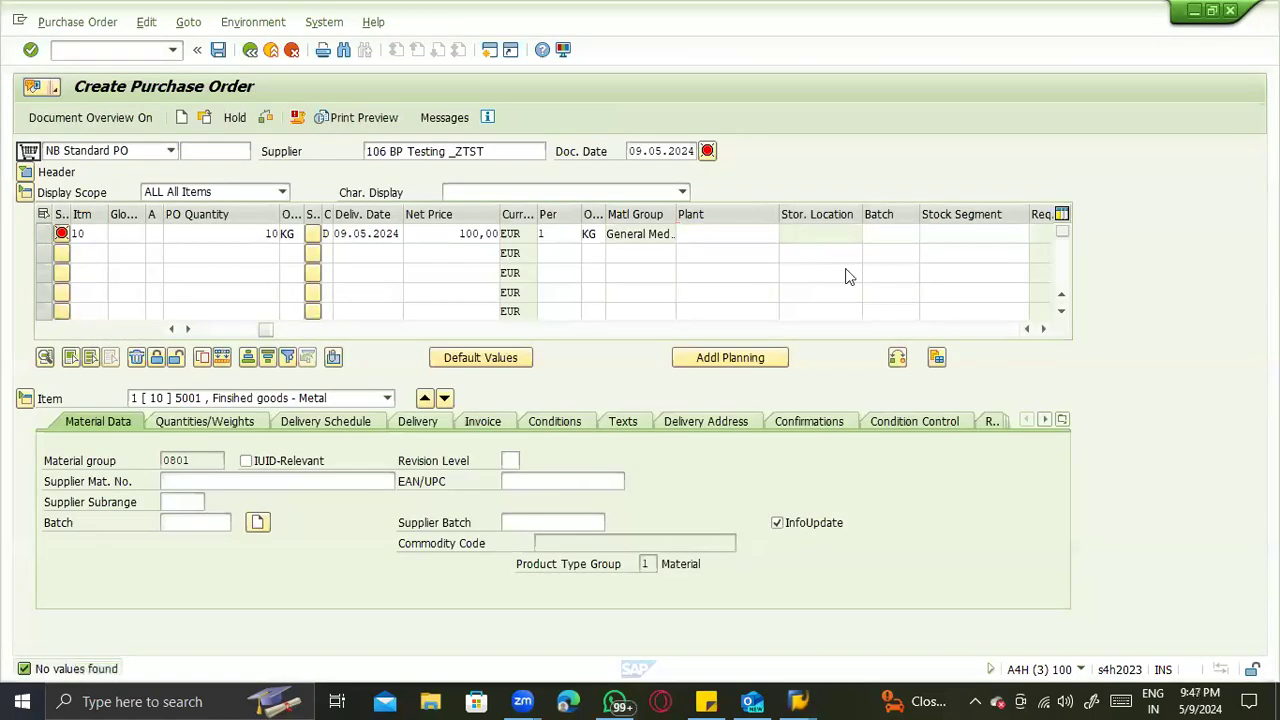
{"action": "type", "text": "Z"}
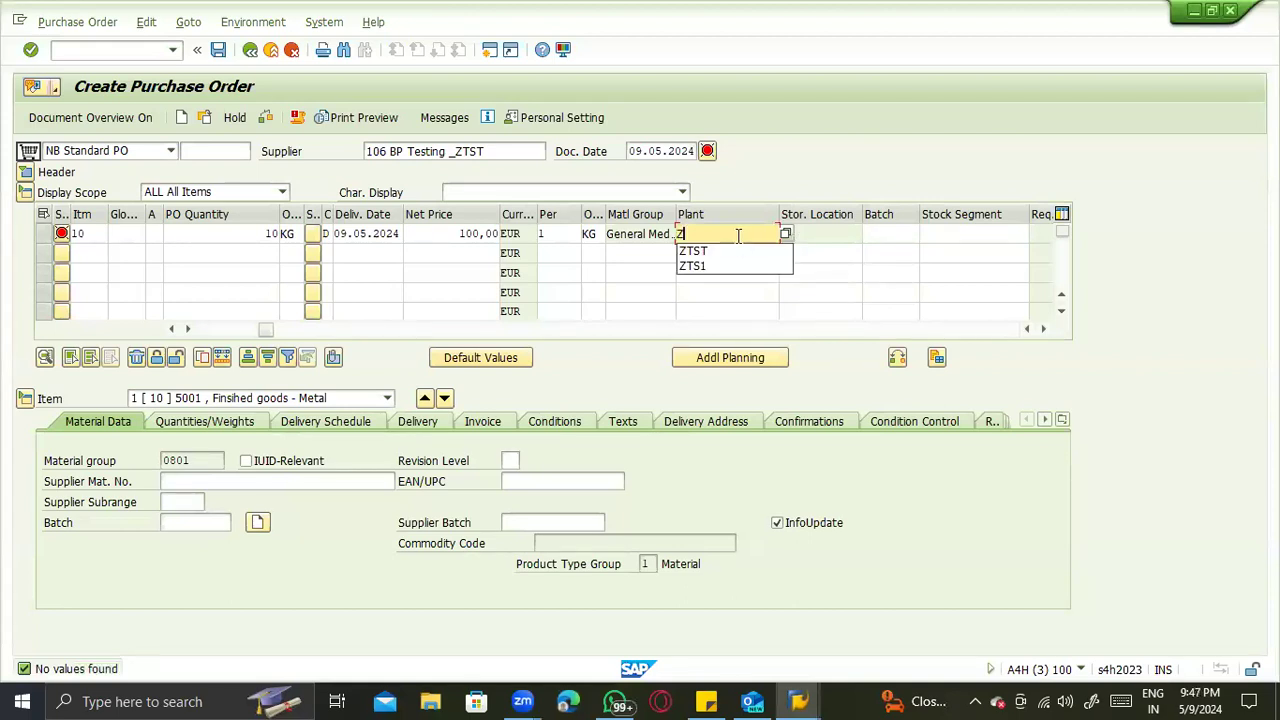
{"action": "type", "text": "TS1"}
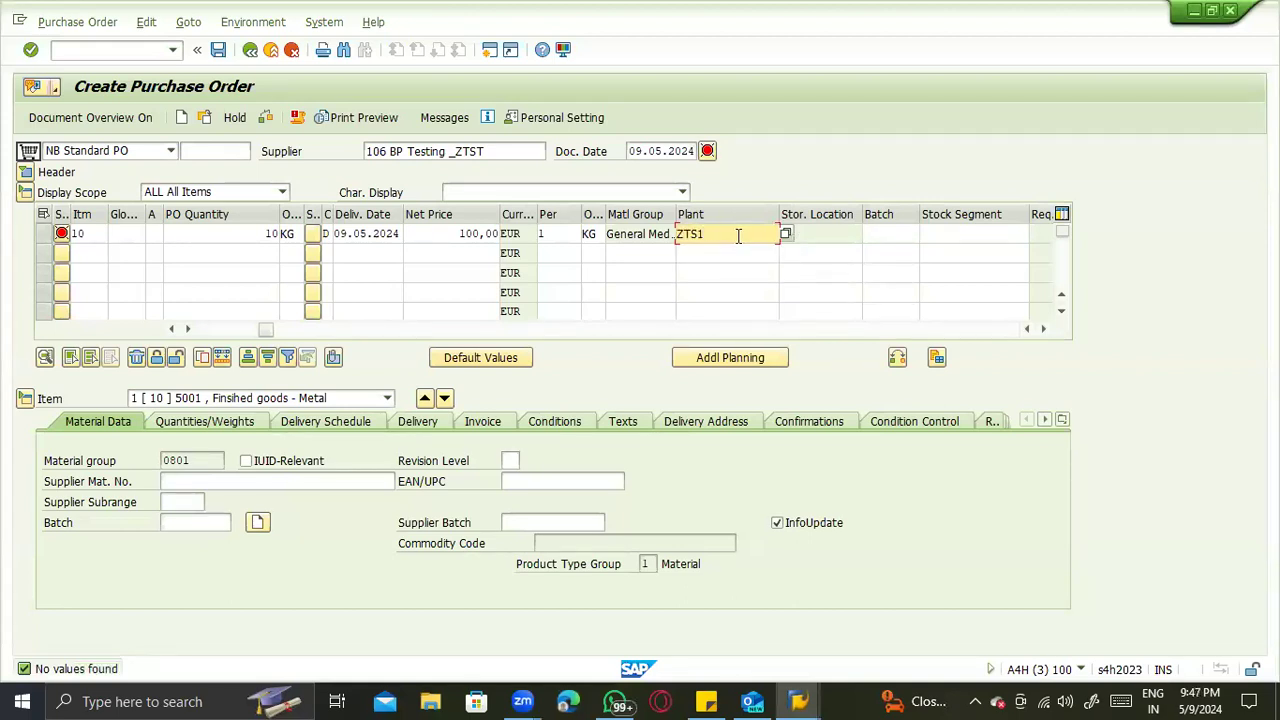
{"action": "key", "text": "Return"}
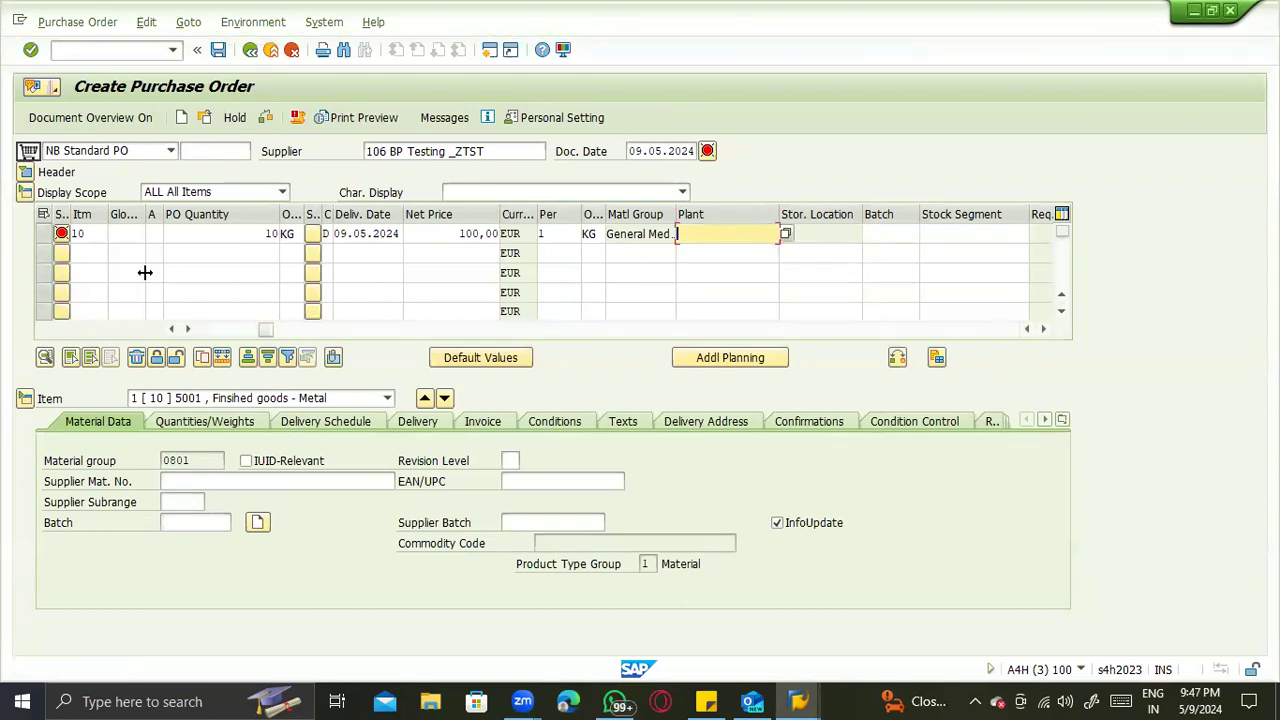
- Leave the purchase order for a new purchase requisition with ME51N and enter material 5001 in the first item line
{"action": "left_click", "coordinate": [104, 52]}
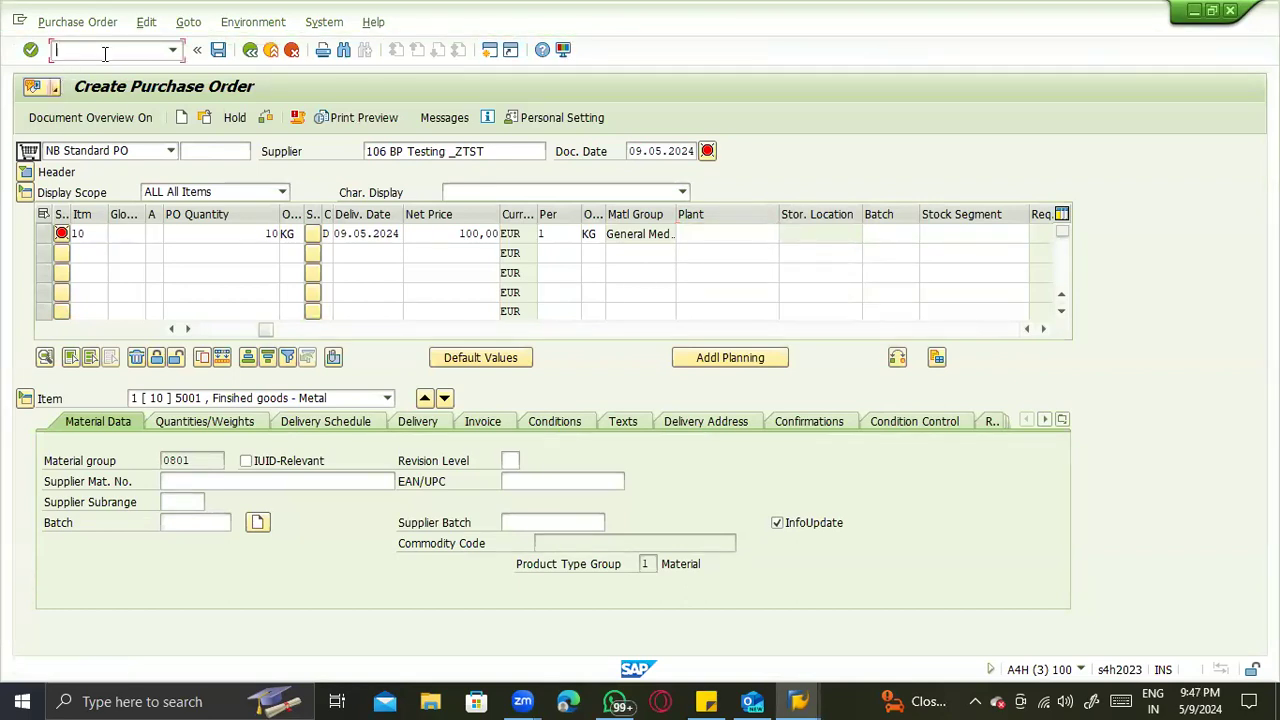
{"action": "type", "text": "/nme51n"}
{"action": "key", "text": "Return"}
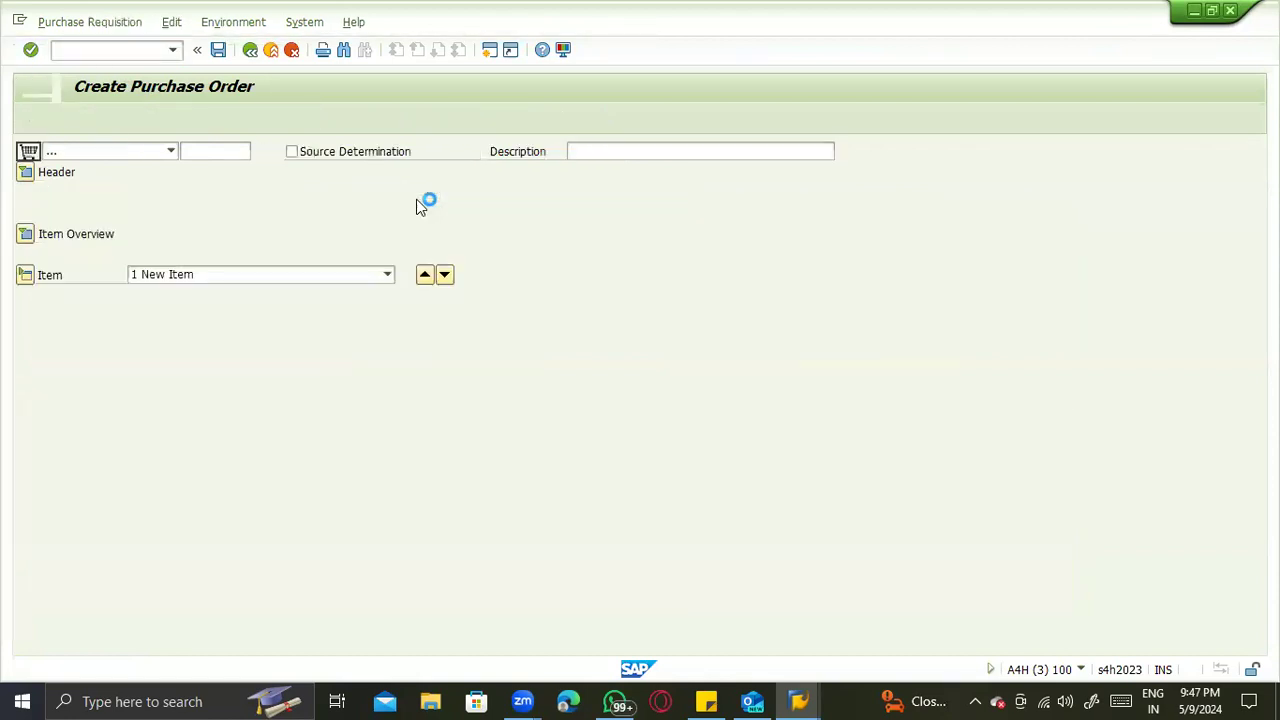
{"action": "left_click", "coordinate": [25, 235]}
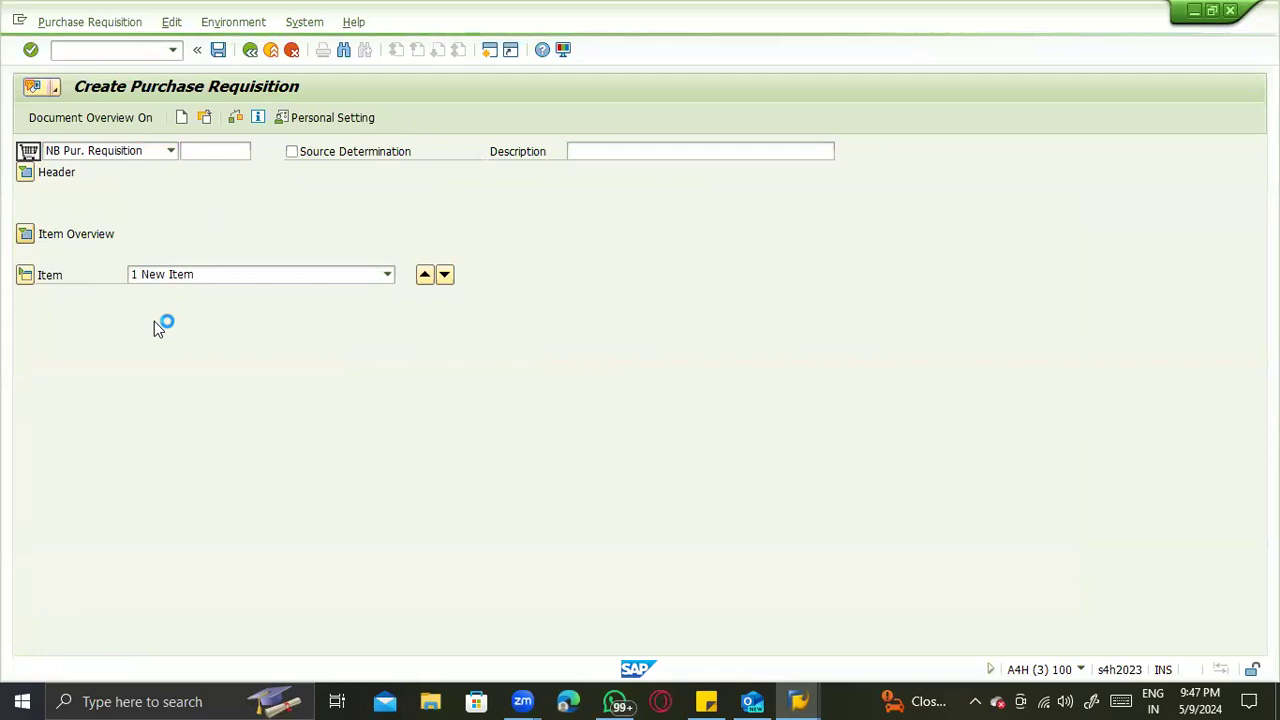
{"action": "left_click", "coordinate": [207, 279]}
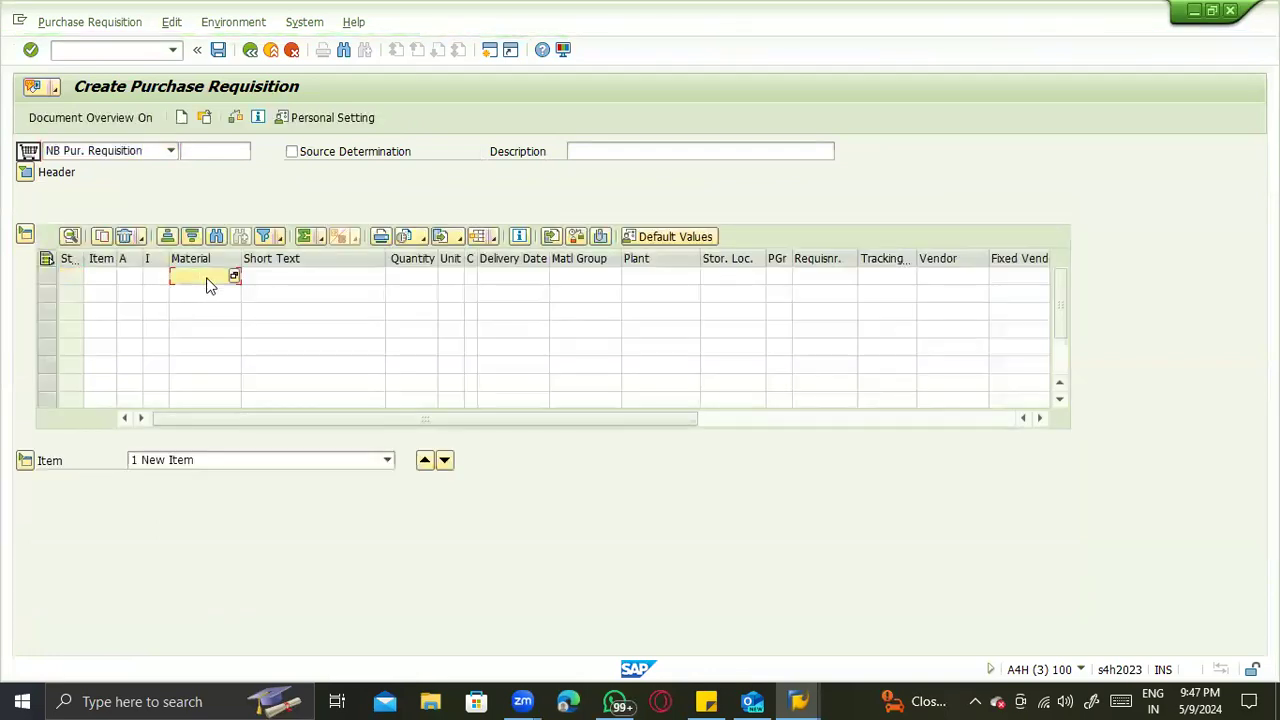
{"action": "type", "text": "5001"}
{"action": "key", "text": "Return"}
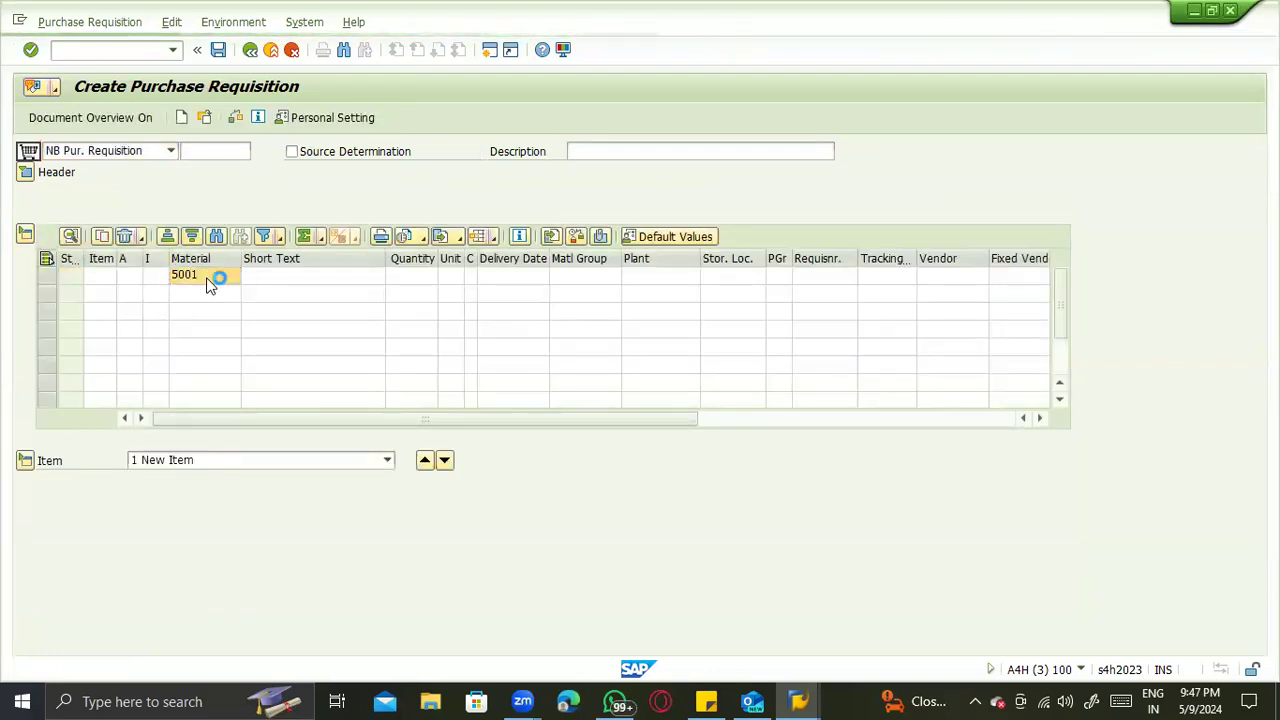
- Set requisition item 10's quantity to 10 and try to assign a ZTS plant to it
{"action": "type", "text": "10"}
{"action": "key", "text": "Tab"}
{"action": "key", "text": "Tab"}
{"action": "key", "text": "Tab"}
{"action": "key", "text": "Tab"}
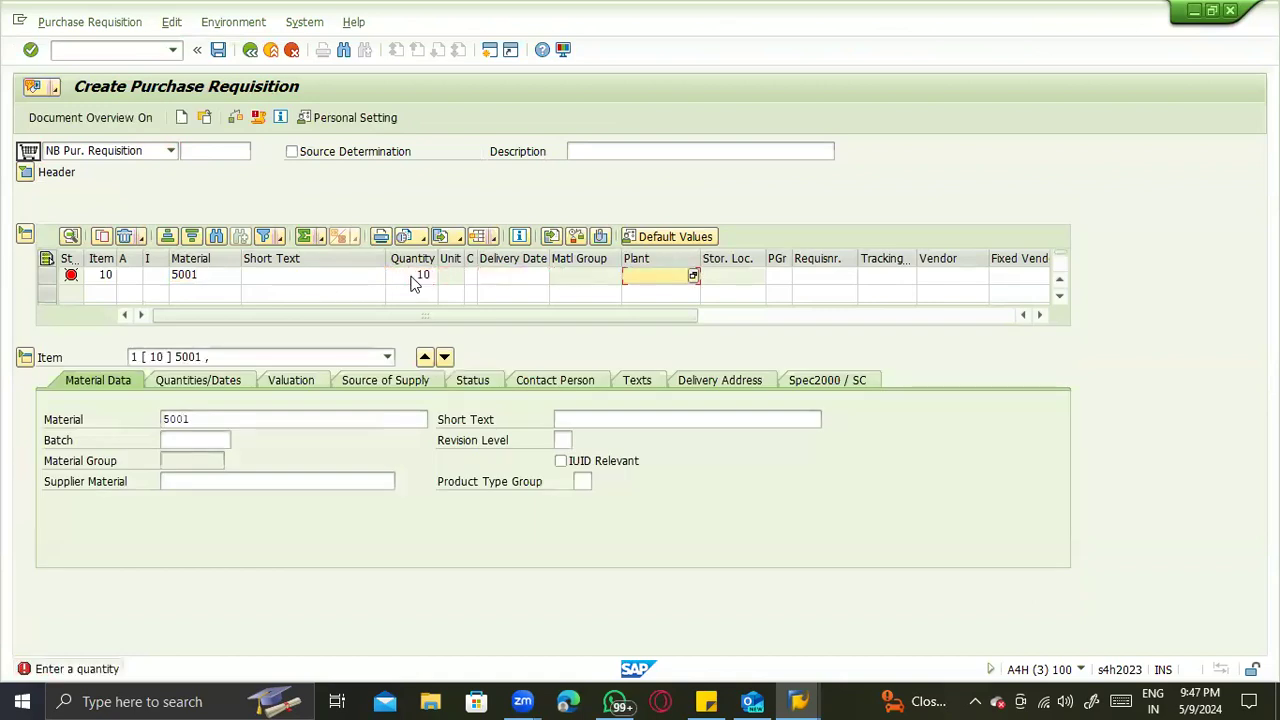
{"action": "type", "text": "ZTS"}
{"action": "key", "text": "Return"}
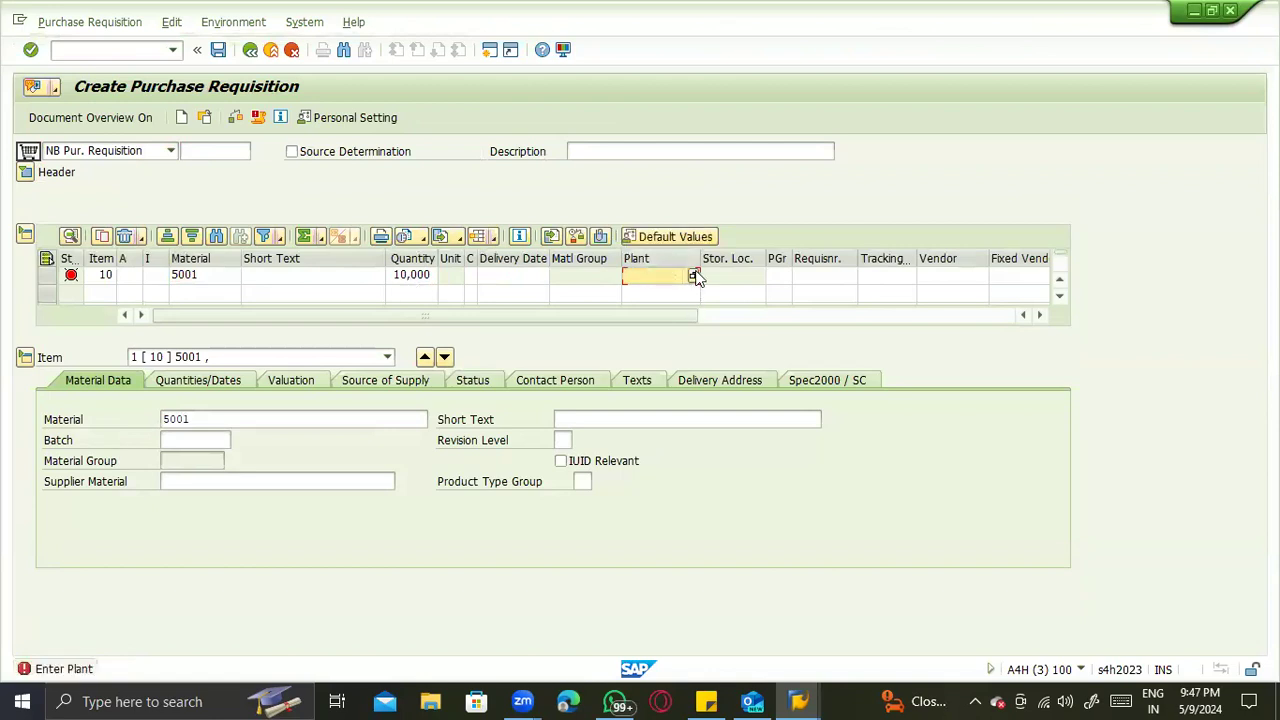
- Search the list of available plants for the requisition item, close it and try entering the plant manually
{"action": "left_click", "coordinate": [694, 276]}
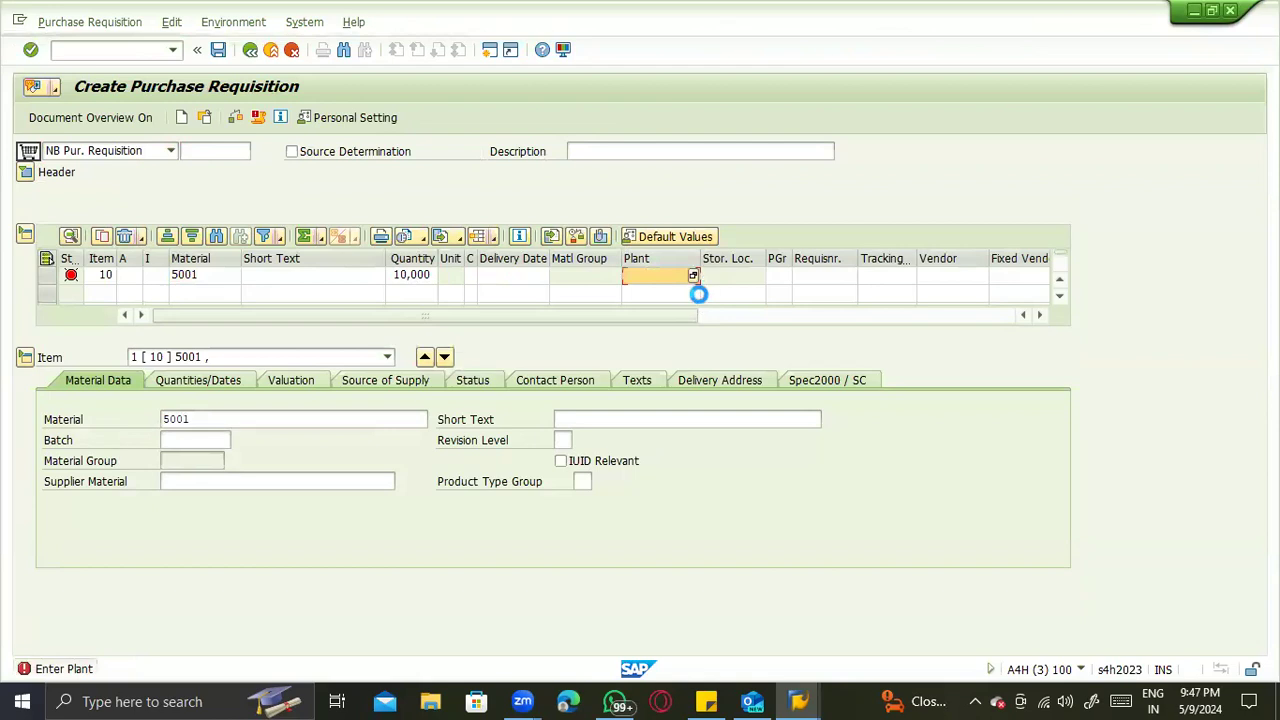
{"action": "left_click", "coordinate": [680, 410]}
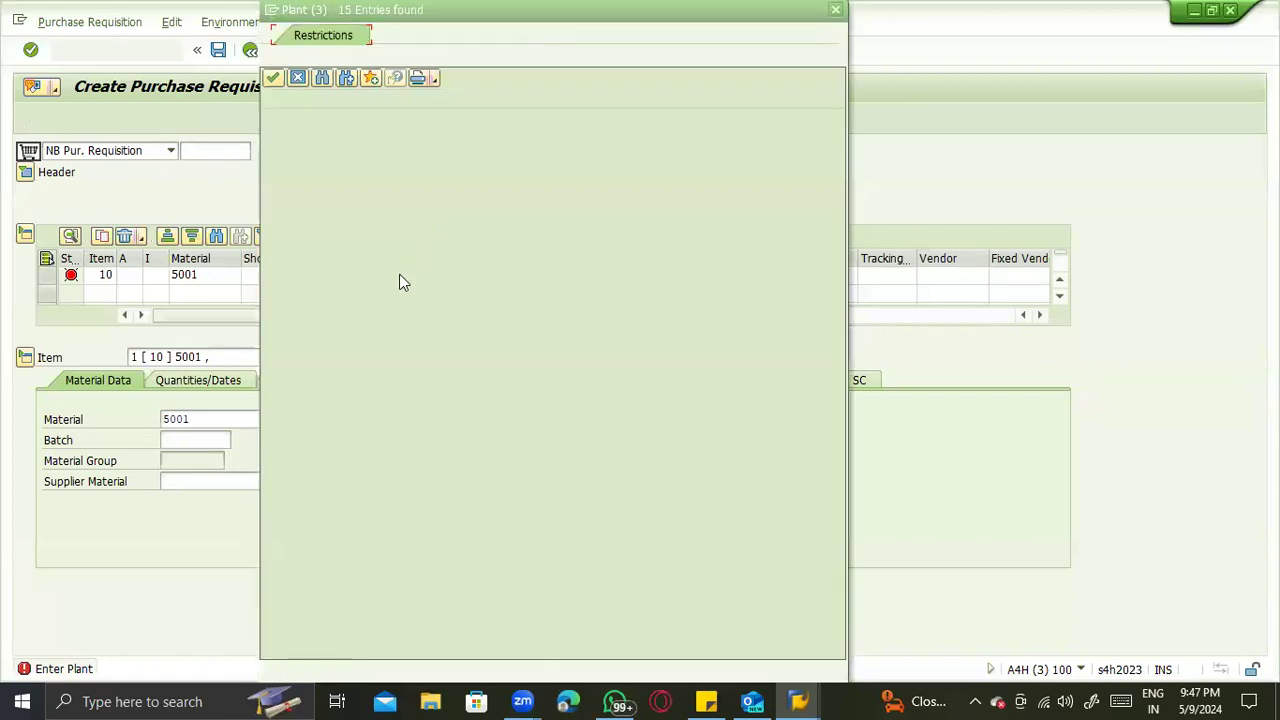
{"action": "key", "text": "Escape"}
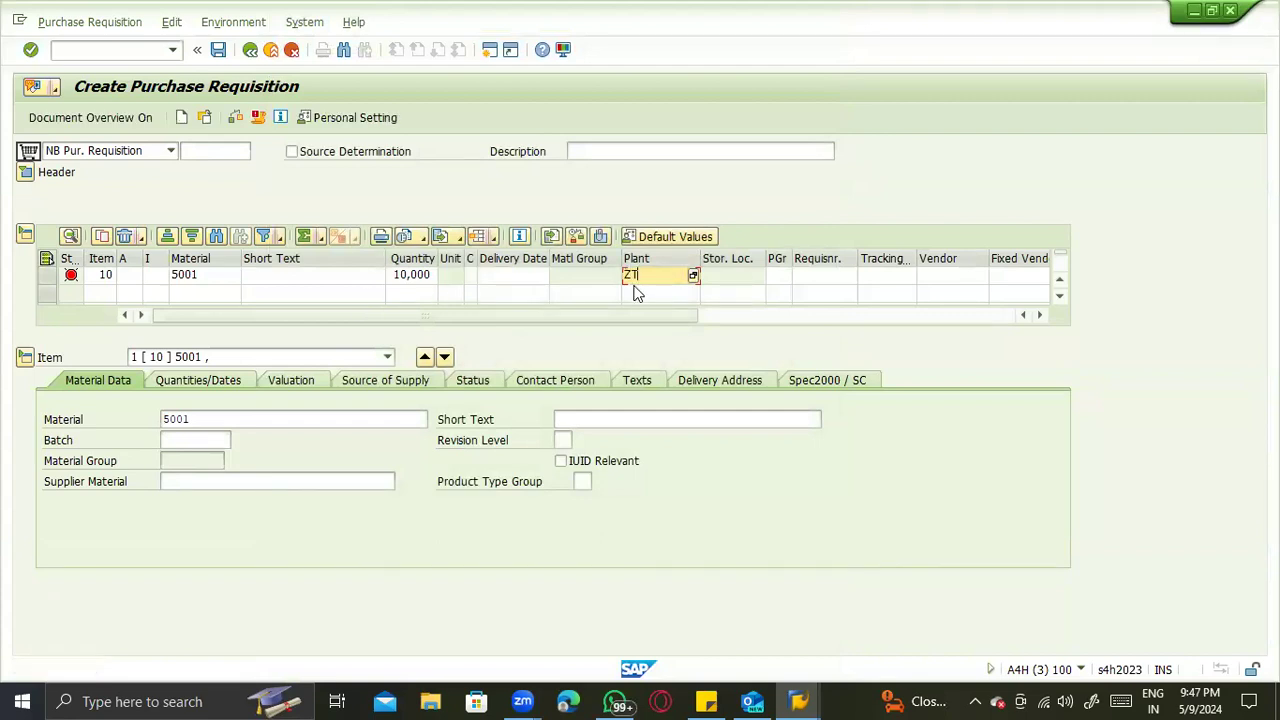
{"action": "key", "text": "BackSpace"}
{"action": "key", "text": "BackSpace"}
{"action": "key", "text": "BackSpace"}
{"action": "key", "text": "BackSpace"}
{"action": "key", "text": "Return"}
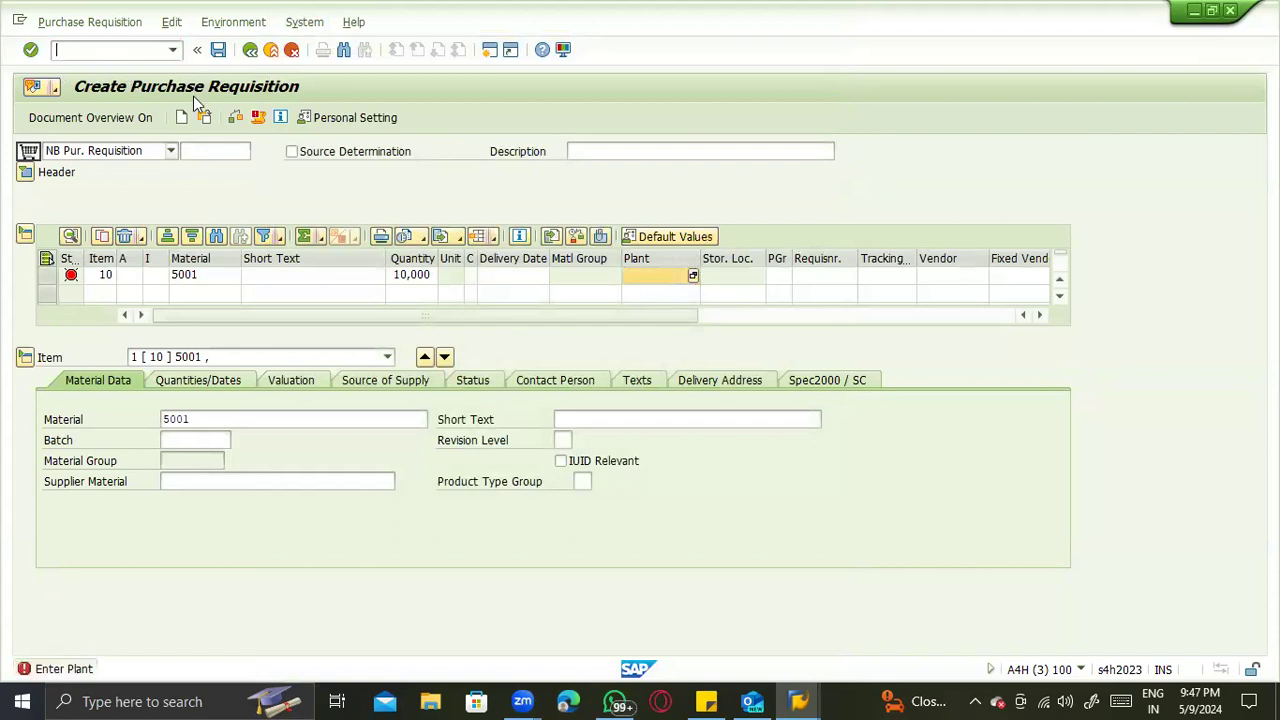
- Switch to the existing ASTER Purchasing Org purchase order, make it editable and duplicate item 10 as item 20
{"action": "key", "text": "F4"}
{"action": "key", "text": "alt+Tab"}
{"action": "key", "text": "alt+Tab"}
{"action": "key", "text": "alt+Tab"}
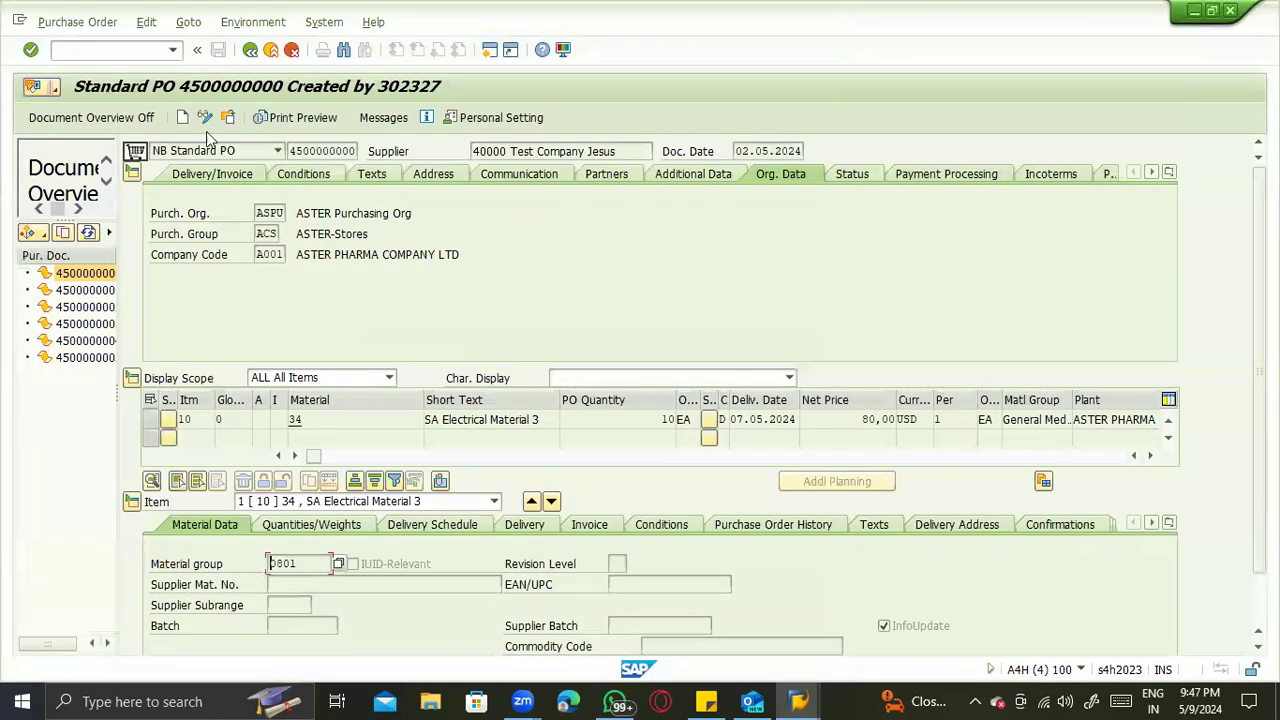
{"action": "key", "text": "ctrl+F1"}
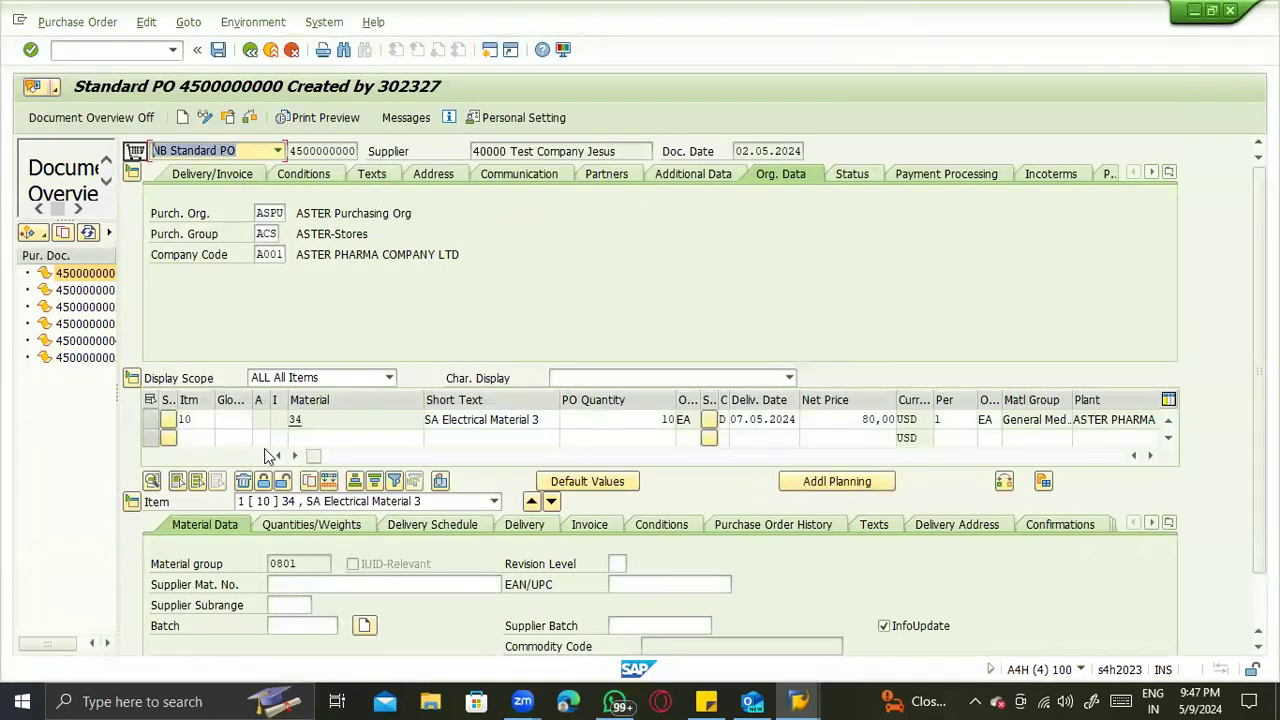
{"action": "left_click", "coordinate": [150, 419]}
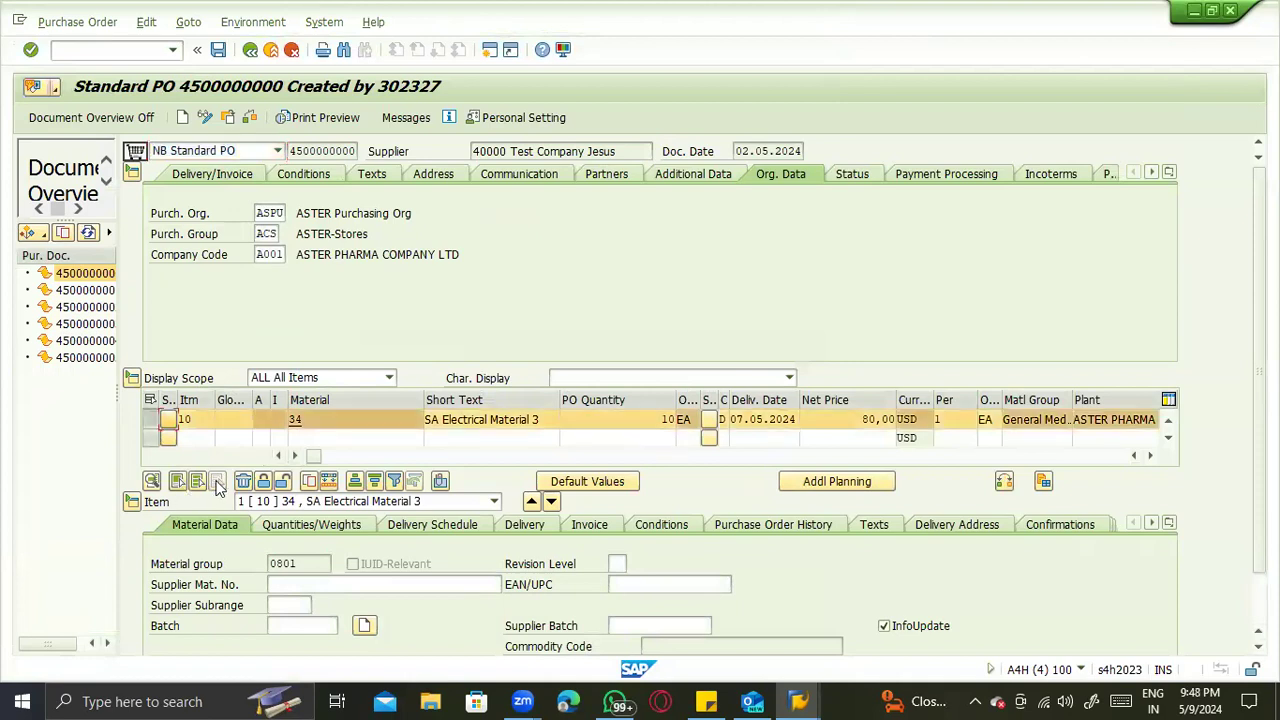
{"action": "left_click", "coordinate": [388, 485]}
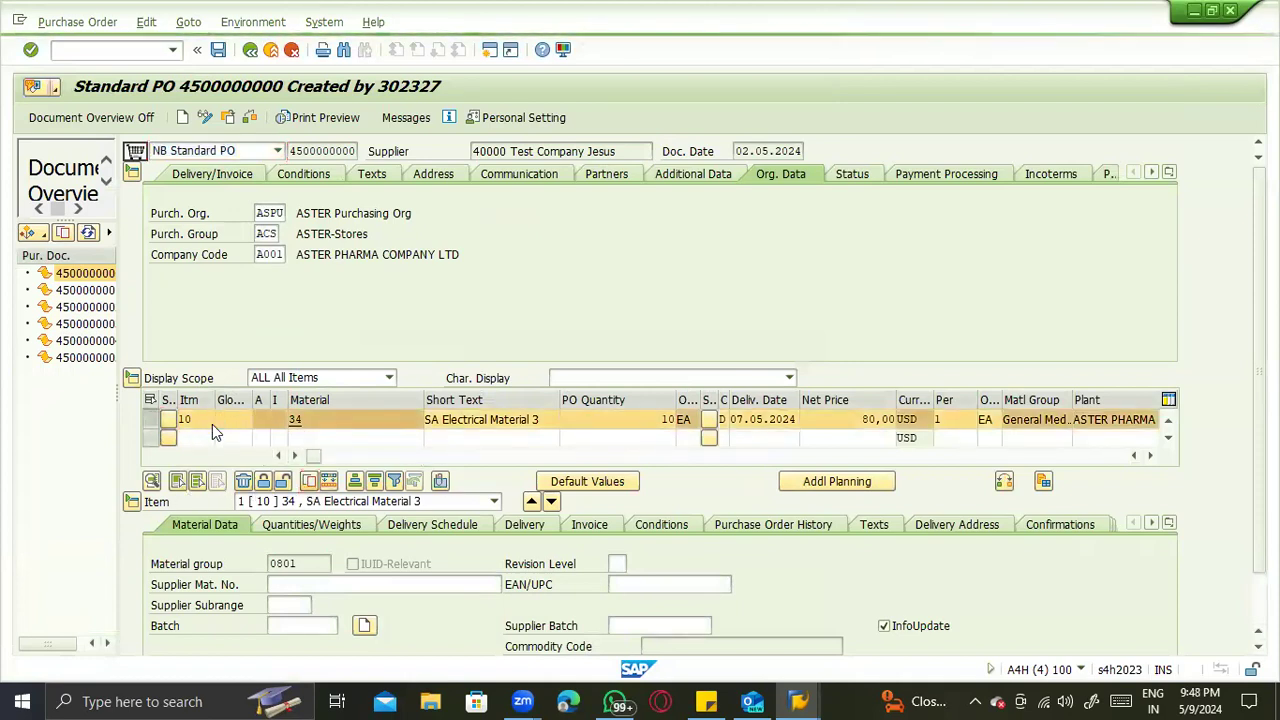
- Clear the plant of duplicated item 20 and try to enter another one
{"action": "left_click", "coordinate": [341, 438]}
{"action": "key", "text": "Tab"}
{"action": "key", "text": "Tab"}
{"action": "key", "text": "Tab"}
{"action": "key", "text": "Tab"}
{"action": "key", "text": "Tab"}
{"action": "key", "text": "Tab"}
{"action": "key", "text": "Tab"}
{"action": "key", "text": "Tab"}
{"action": "key", "text": "Tab"}
{"action": "key", "text": "Tab"}
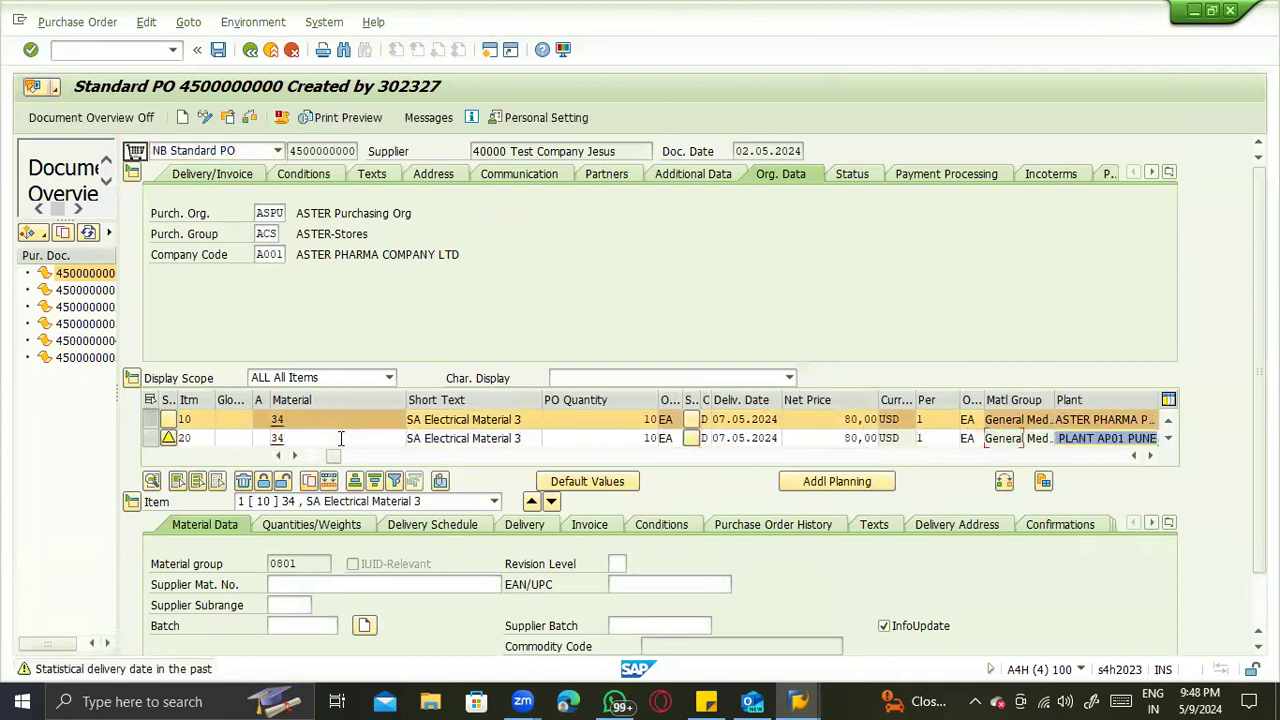
{"action": "key", "text": "BackSpace"}
{"action": "key", "text": "Down"}
{"action": "key", "text": "Return"}
{"action": "key", "text": "Return"}
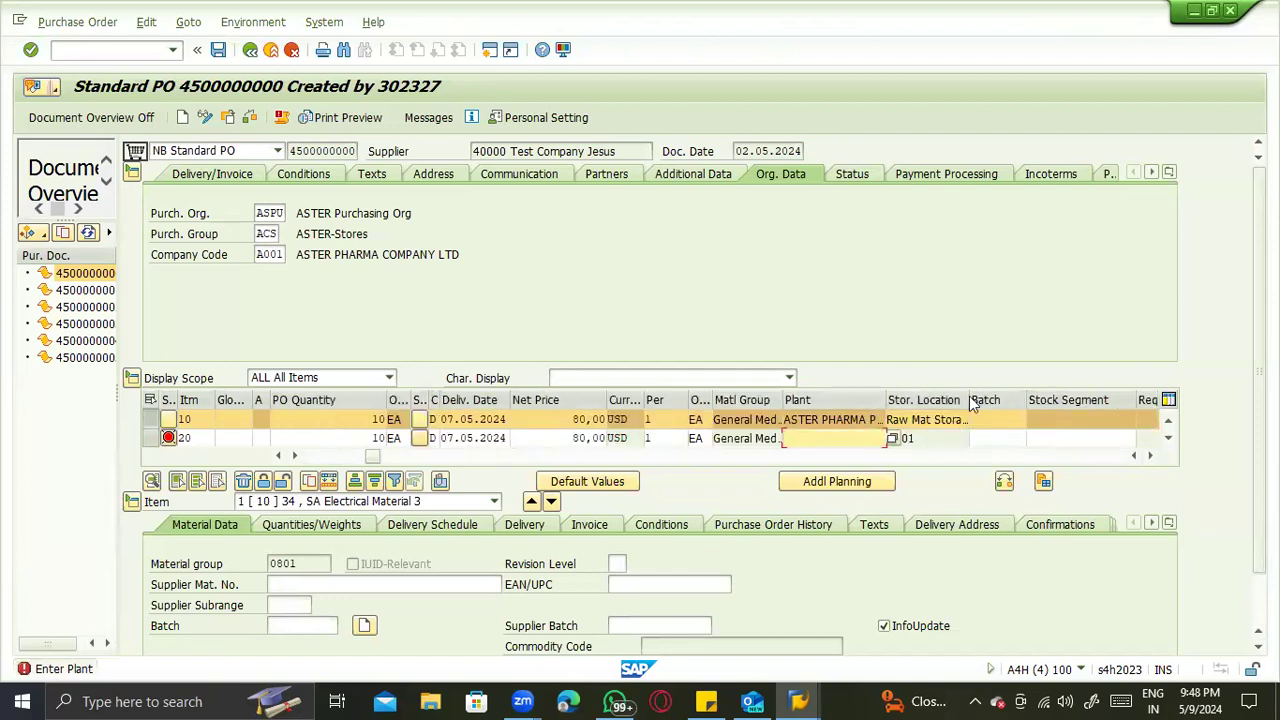
- Widen the plant column and copy ASTER PHARMA PLANT AP01 PUNE from item 10 to item 20
{"action": "left_click_drag", "start_coordinate": [970, 400], "coordinate": [953, 418]}
{"action": "left_click_drag", "start_coordinate": [1033, 397], "coordinate": [756, 420]}
{"action": "key", "text": "ctrl+c"}
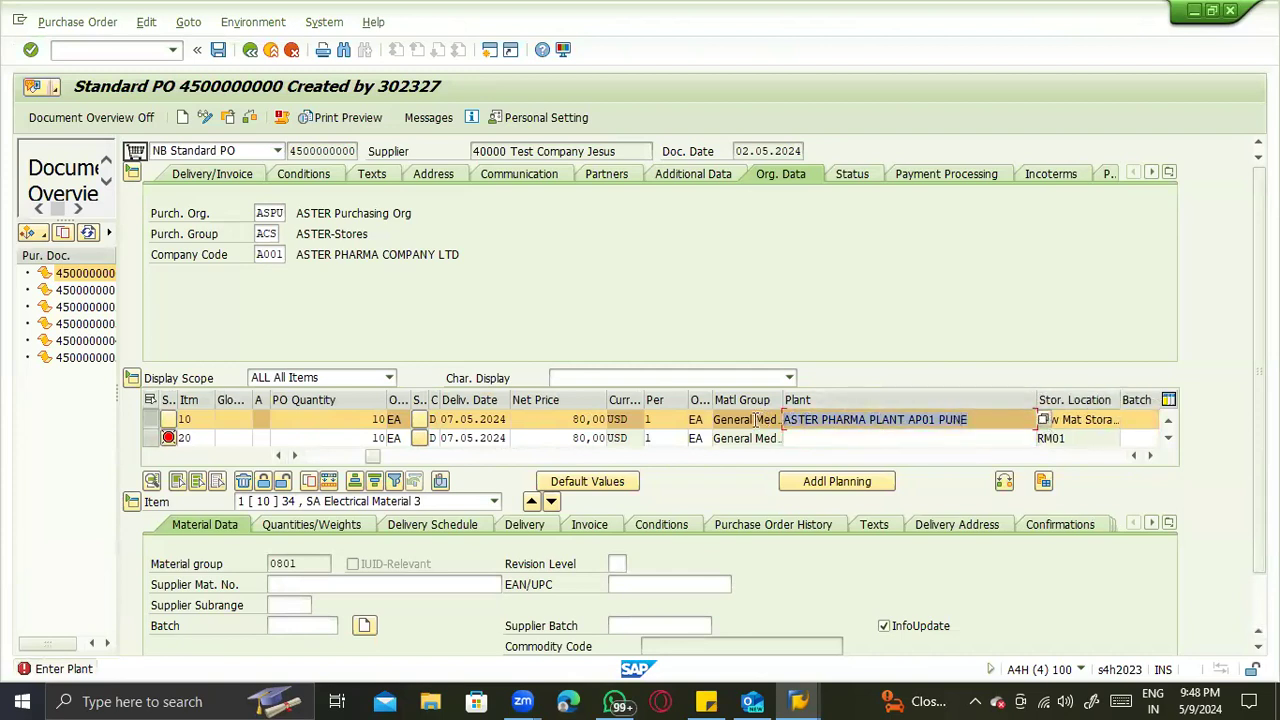
{"action": "left_click", "coordinate": [804, 453]}
{"action": "left_click_drag", "start_coordinate": [799, 456], "coordinate": [465, 478]}
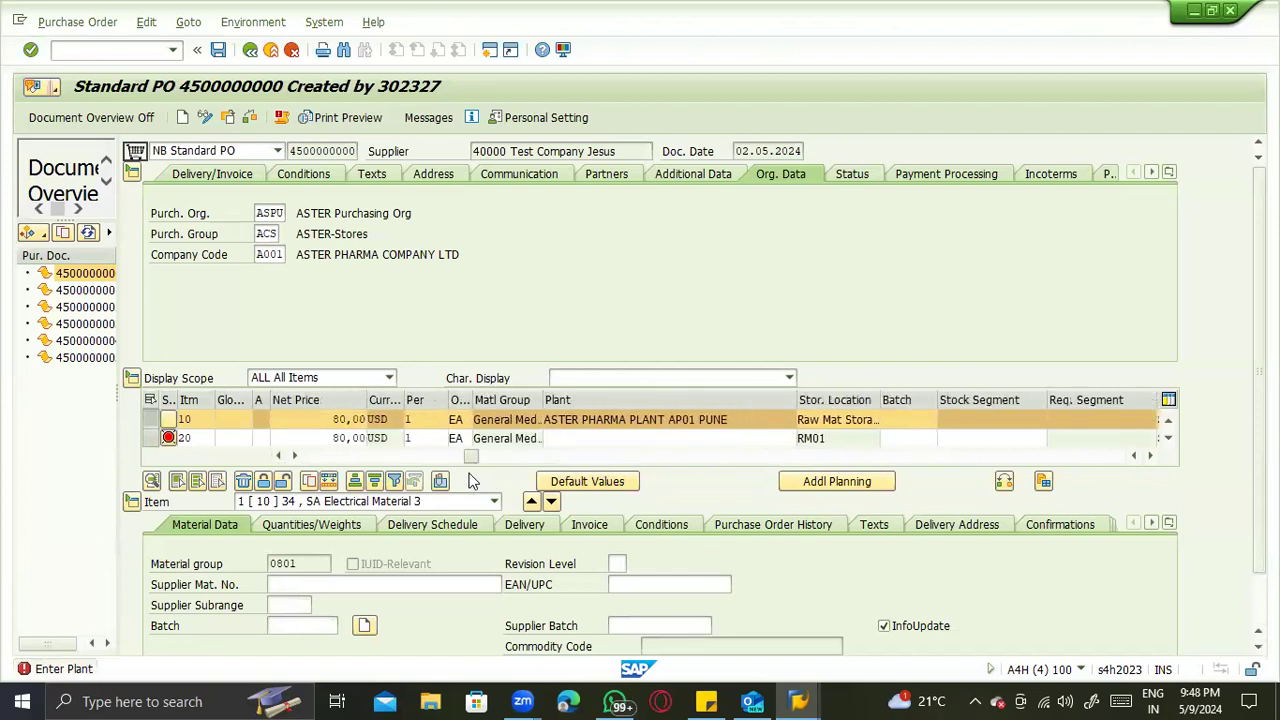
{"action": "left_click", "coordinate": [633, 437]}
{"action": "key", "text": "ctrl+v"}
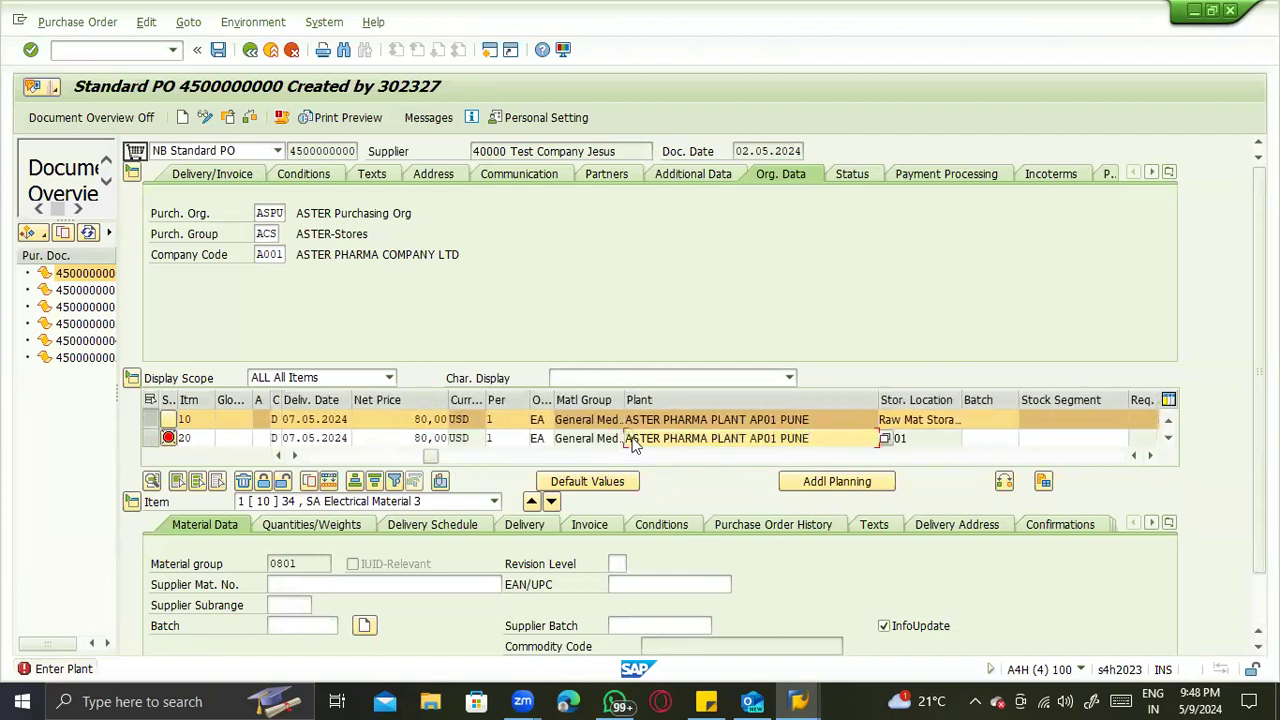
{"action": "key", "text": "Return"}
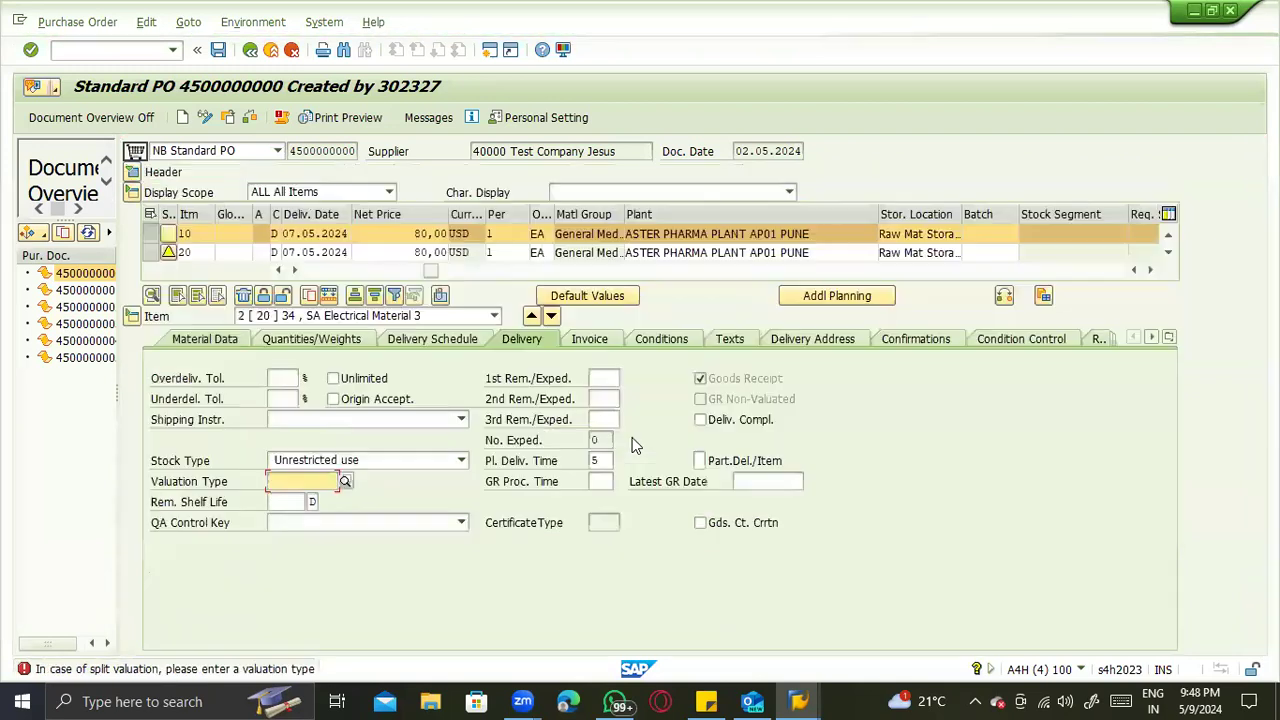
- Try to replace the plant of item 20 with the wildcard entry ZTS* and dismiss the resulting dialog
{"action": "left_click_drag", "start_coordinate": [812, 252], "coordinate": [616, 251]}
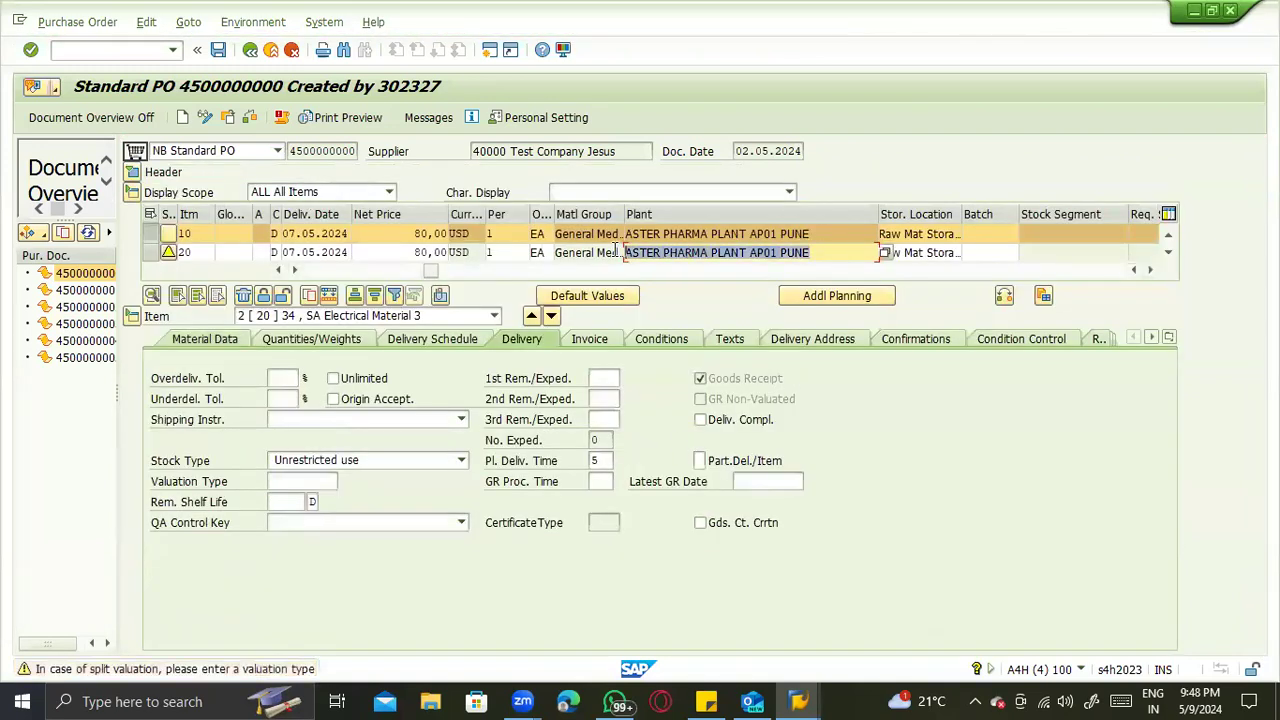
{"action": "type", "text": "ZTS"}
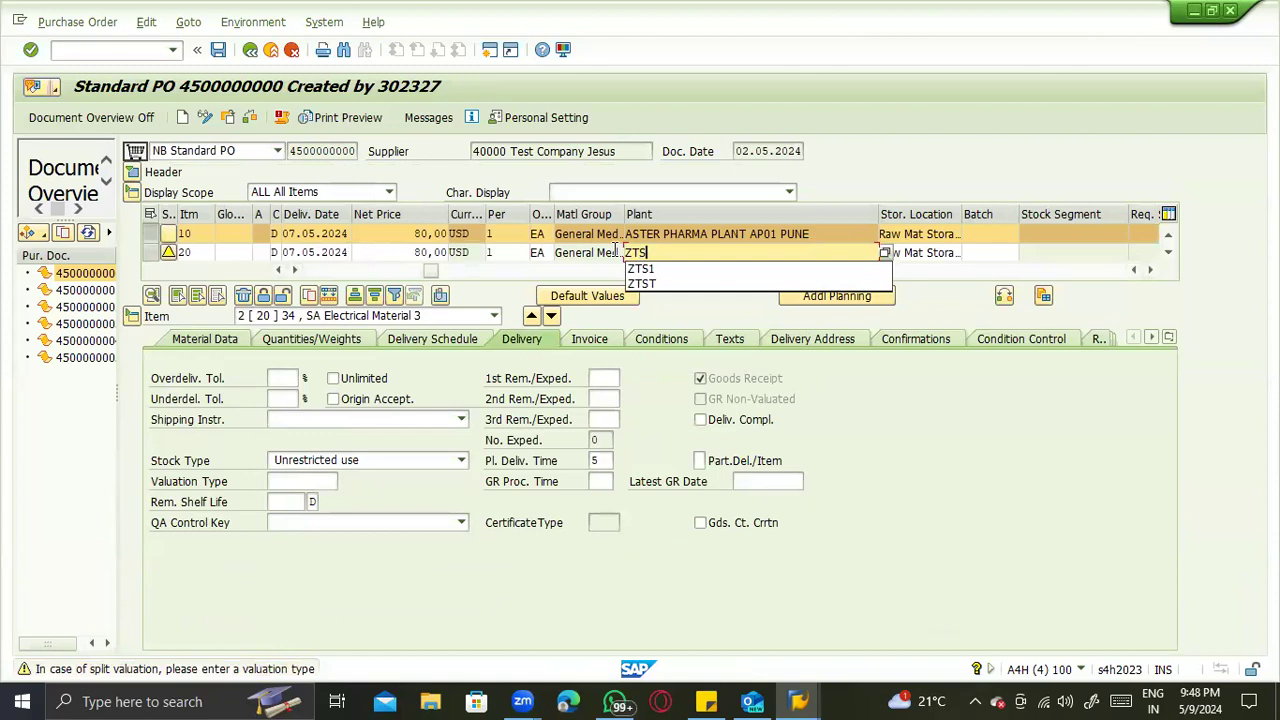
{"action": "type", "text": "*"}
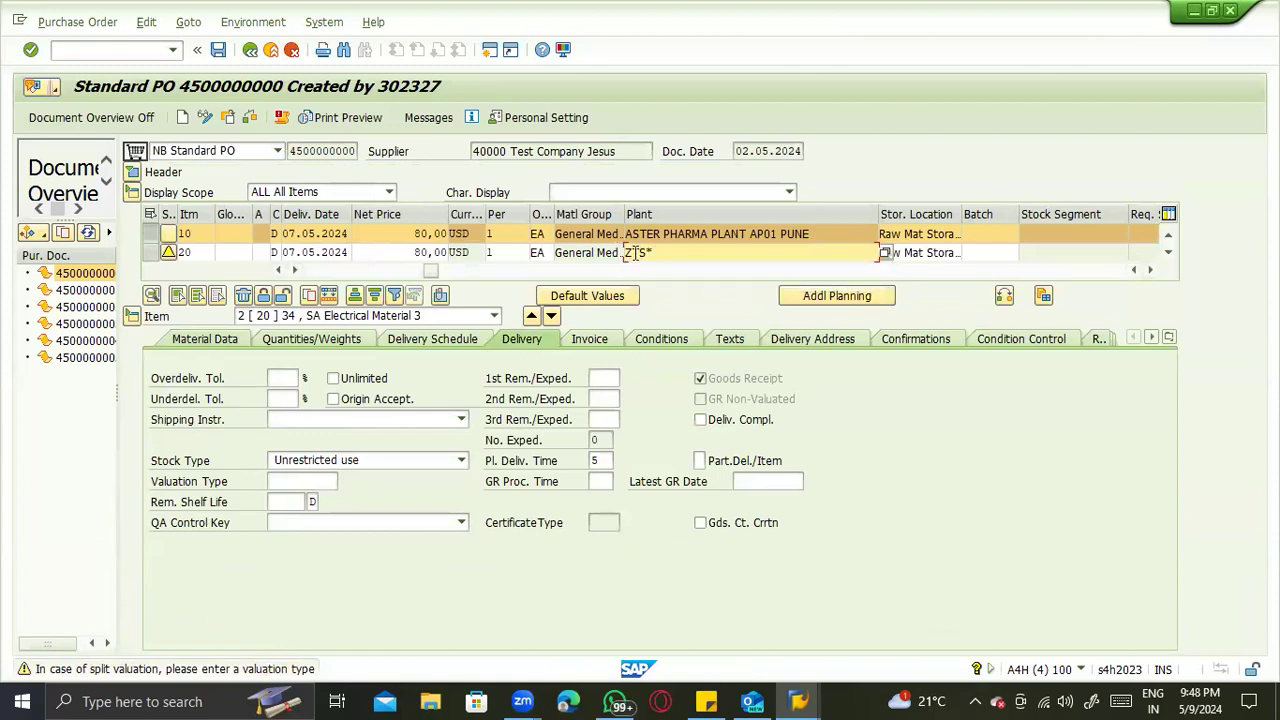
{"action": "key", "text": "Return"}
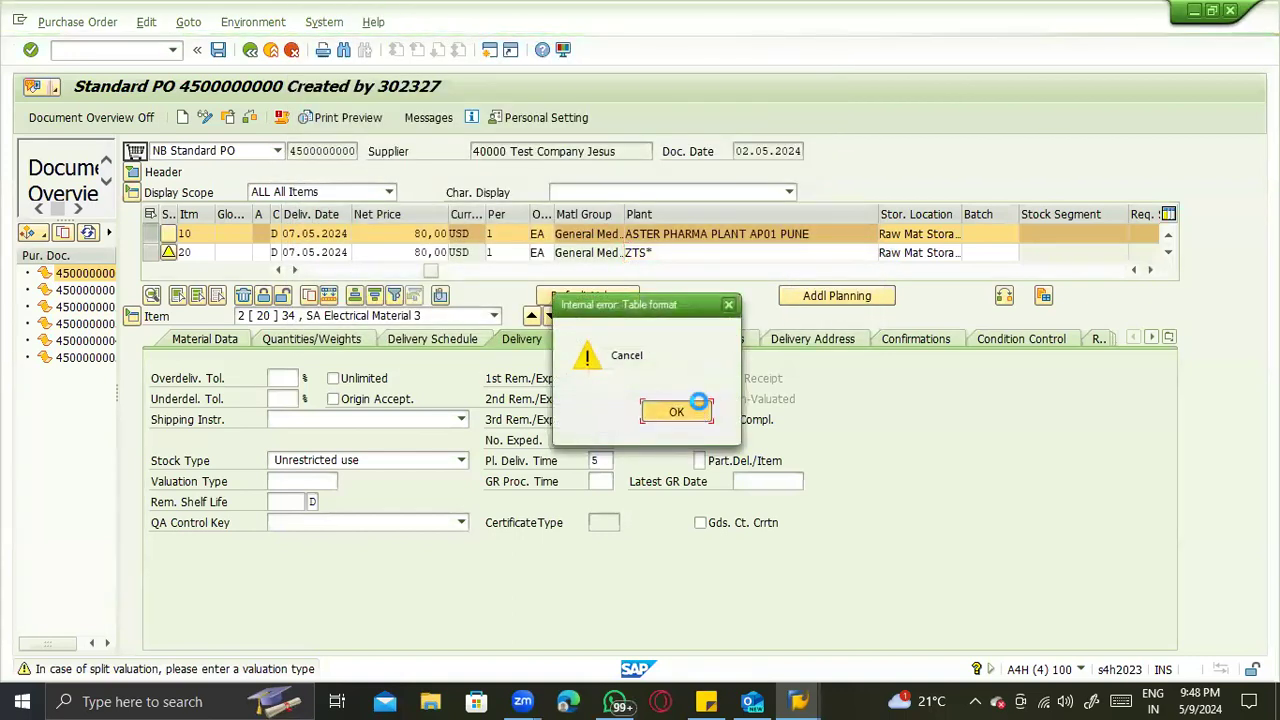
{"action": "left_click", "coordinate": [678, 419]}
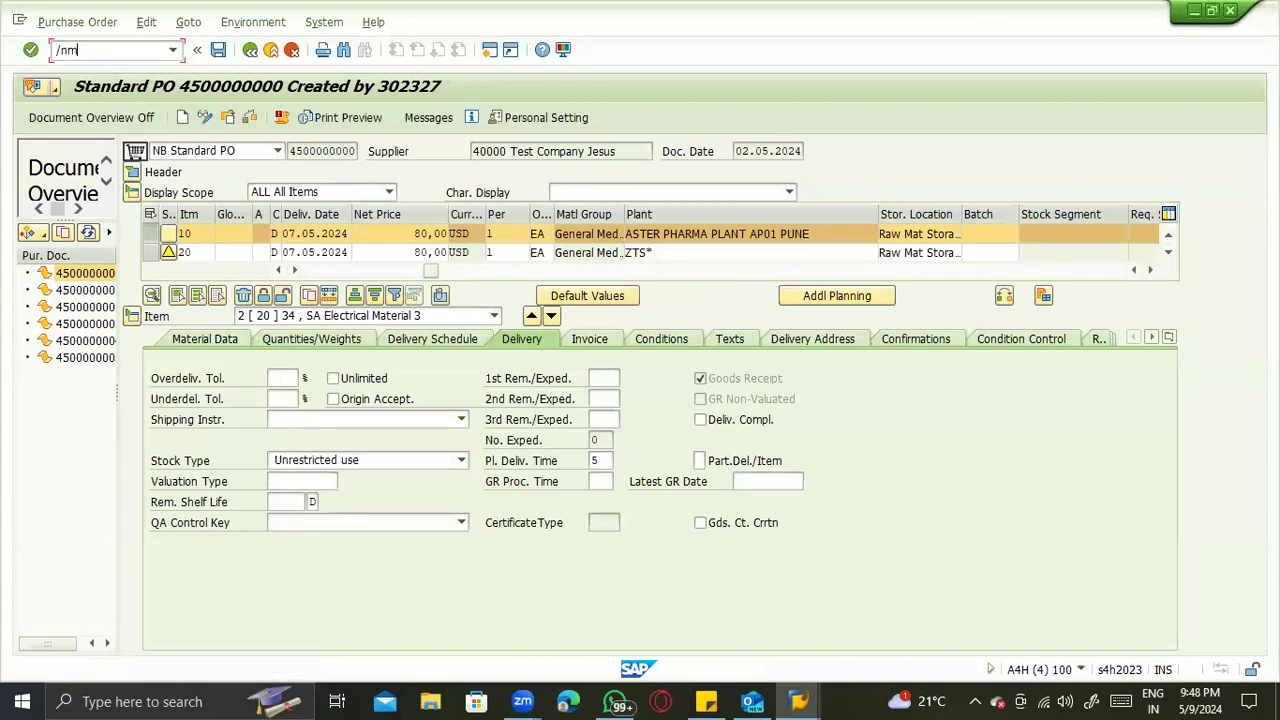
- Start a standard purchasing info record for material 5001 and supplier BP Testing _ZTST, then return from its general data to the initial screen
{"action": "key", "text": "Return"}
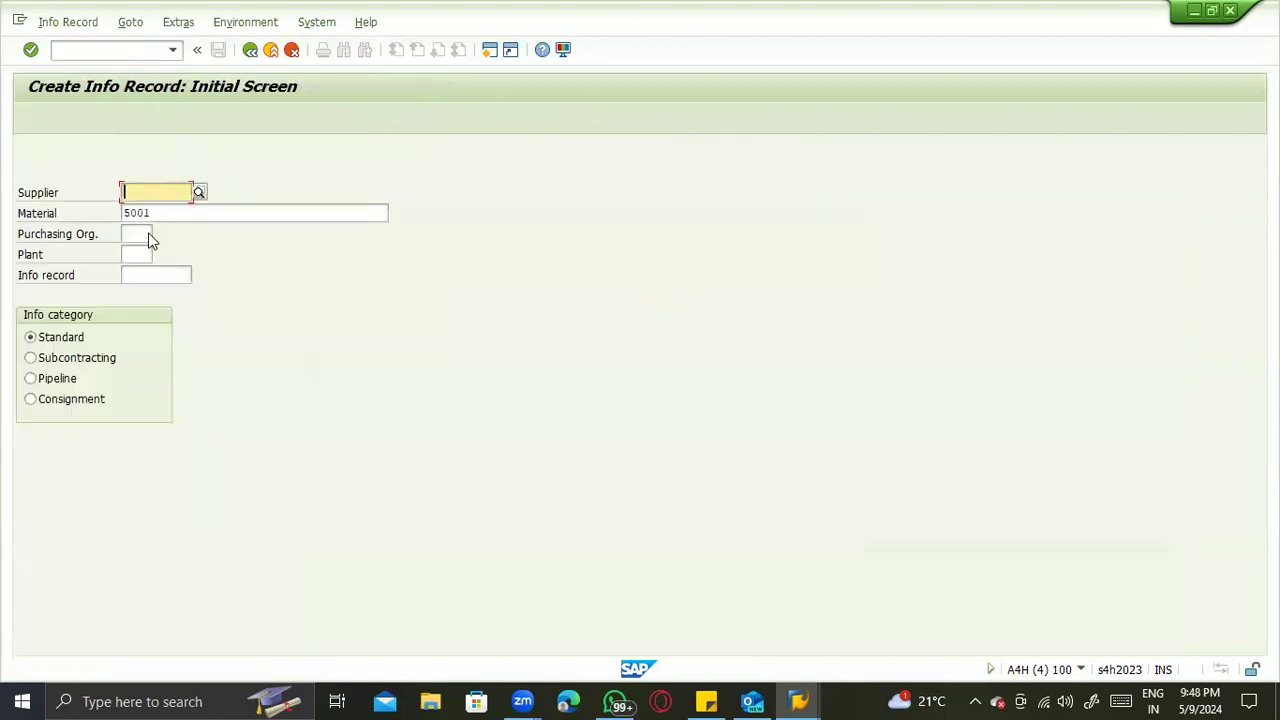
{"action": "type", "text": "10"}
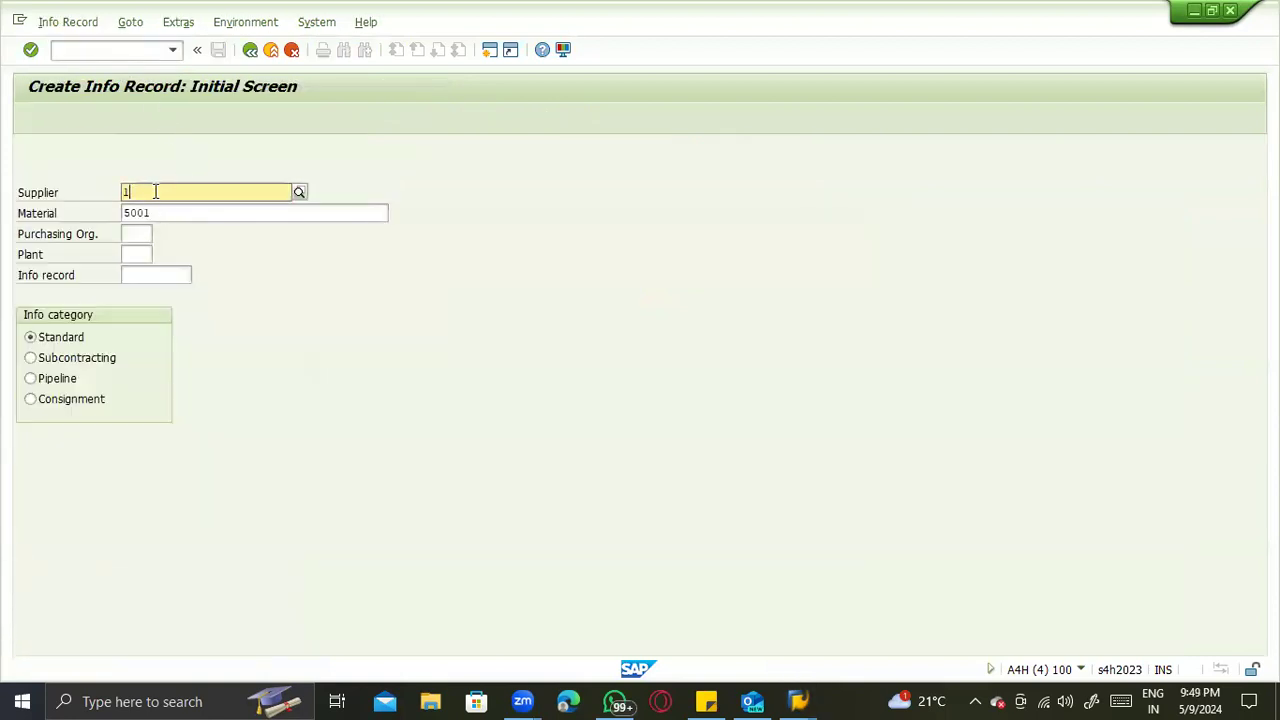
{"action": "key", "text": "BackSpace"}
{"action": "key", "text": "BackSpace"}
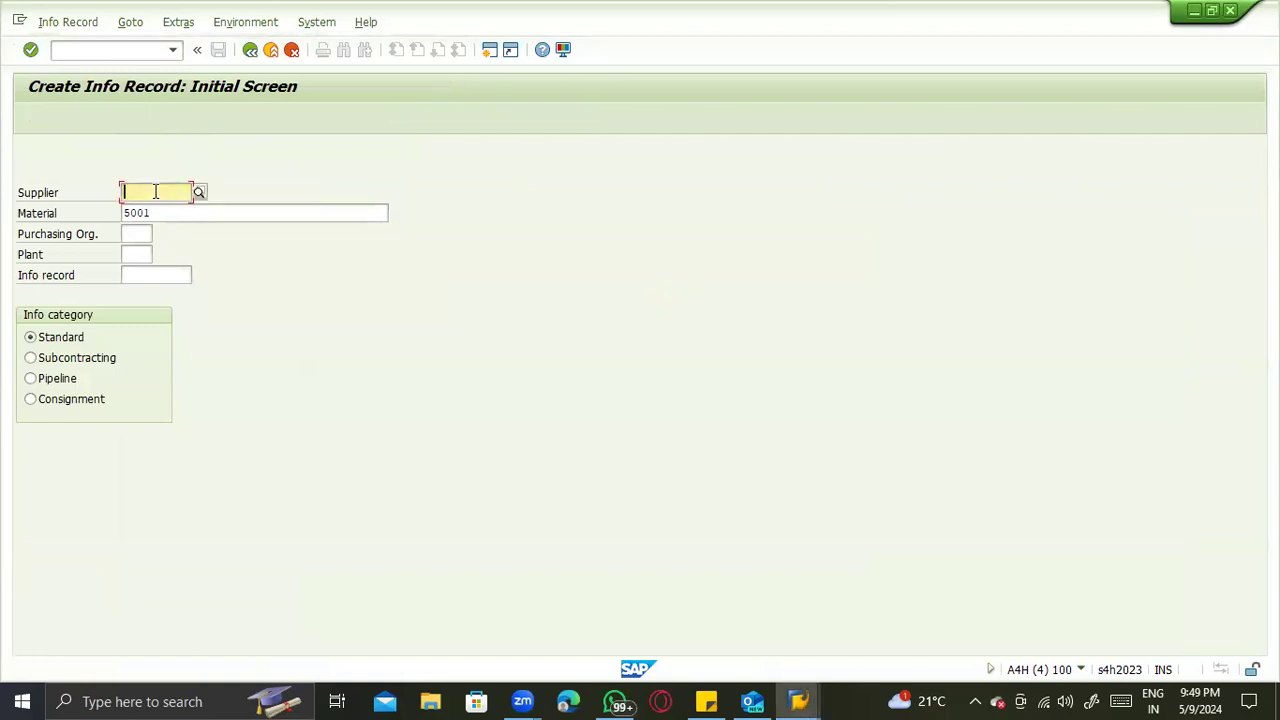
{"action": "type", "text": "106"}
{"action": "key", "text": "Return"}
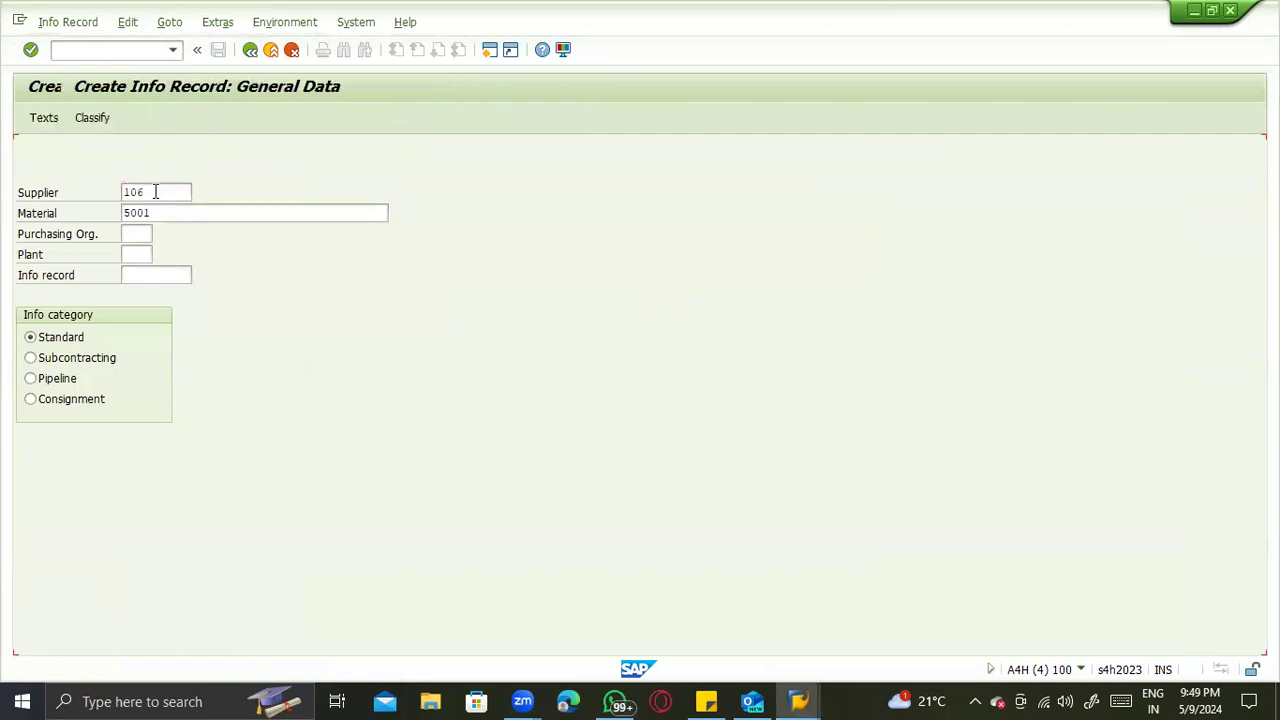
{"action": "key", "text": "F3"}
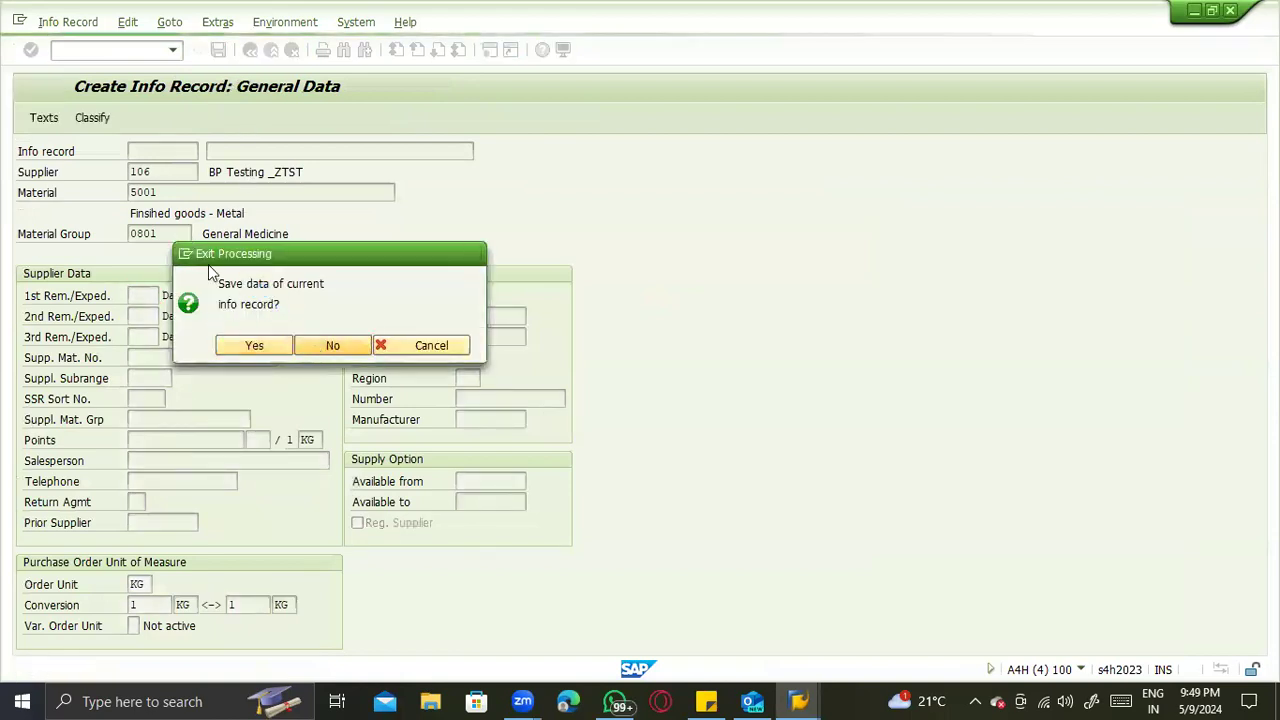
{"action": "key", "text": "Return"}
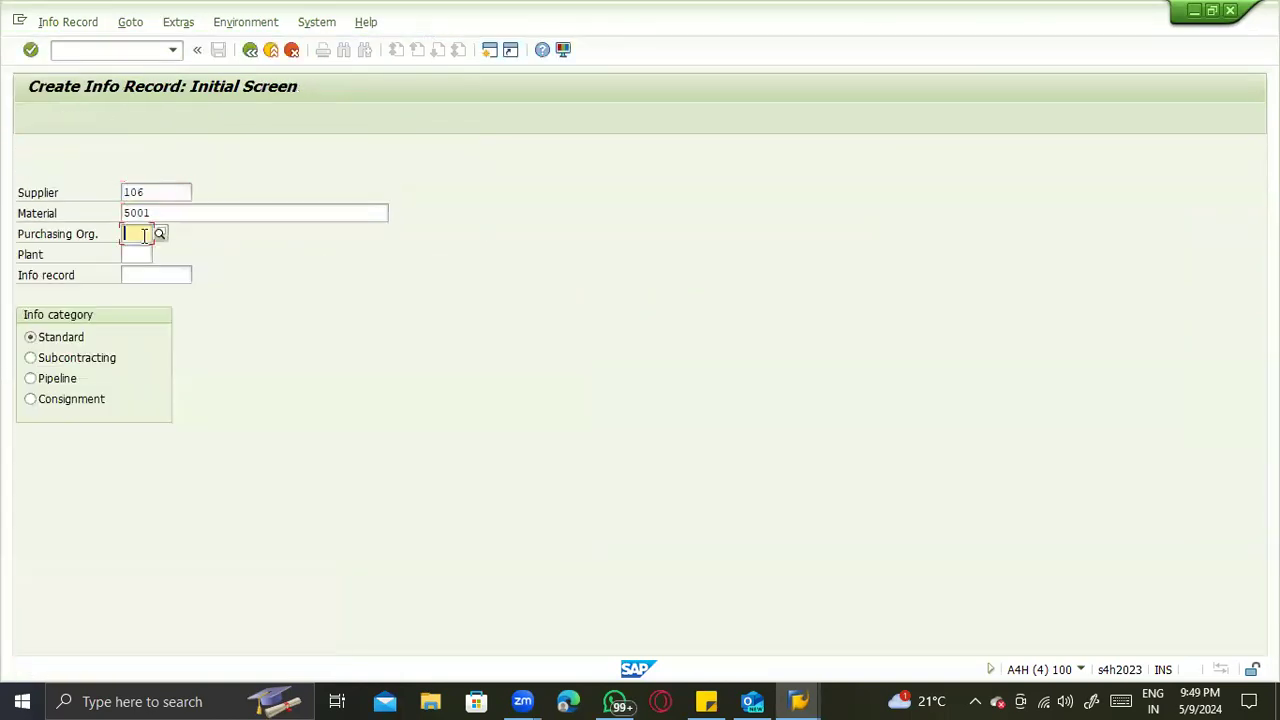
- Try to open the info record with purchasing organization ZTST and plant ZTS1
{"action": "type", "text": "ZTST"}
{"action": "key", "text": "Tab"}
{"action": "type", "text": "ZT"}
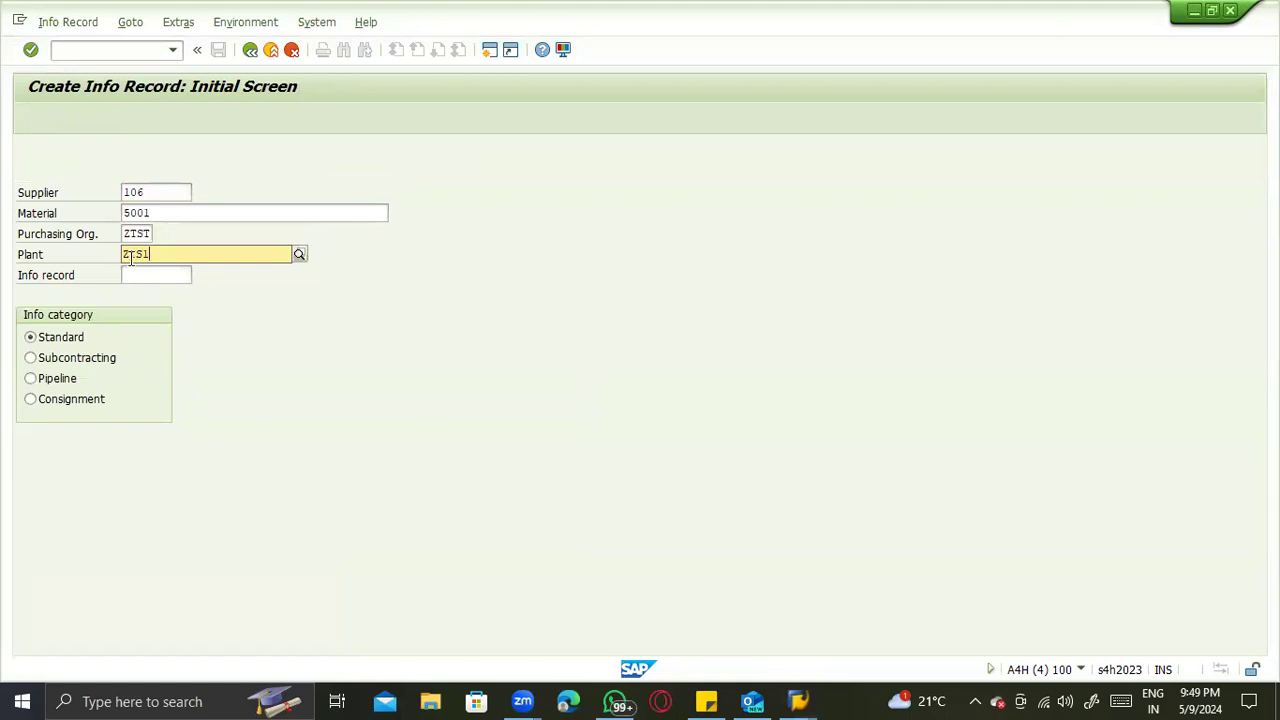
{"action": "type", "text": "S1"}
{"action": "key", "text": "Return"}
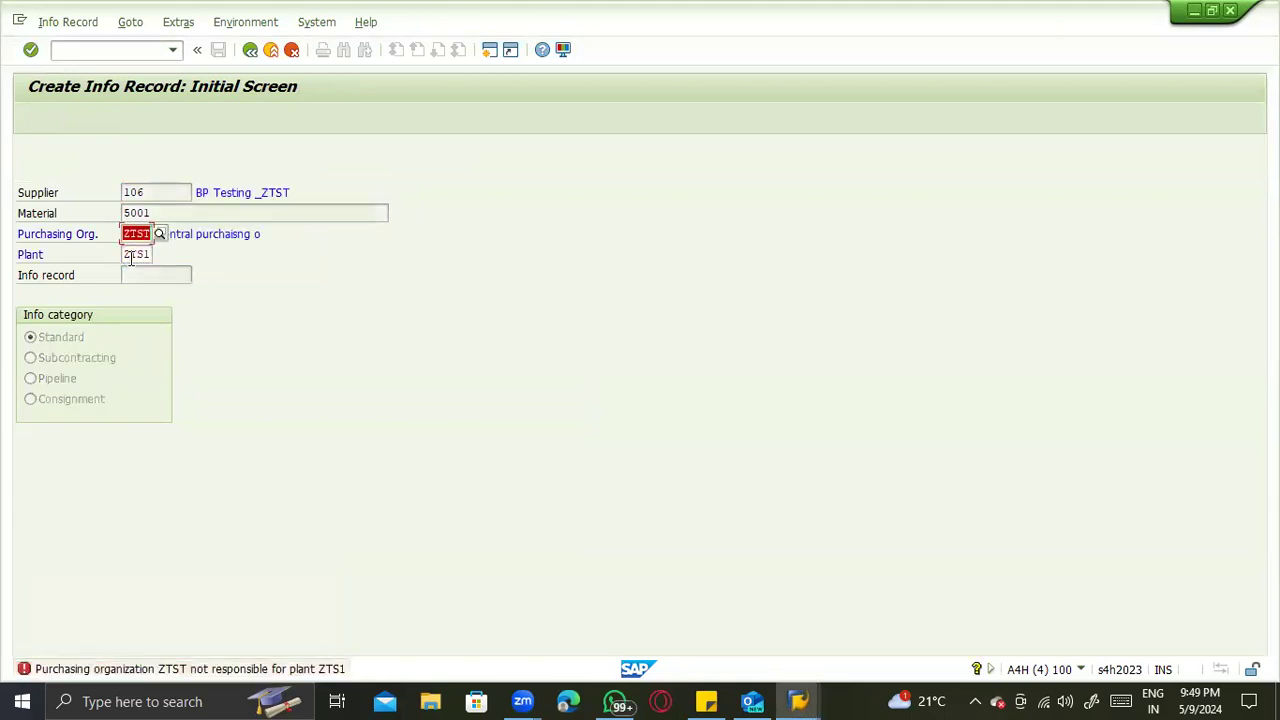
- Try the info record for plant ZTS1 with purchasing organization ZTS, then with ZTS1
{"action": "type", "text": "ZTS"}
{"action": "key", "text": "Return"}
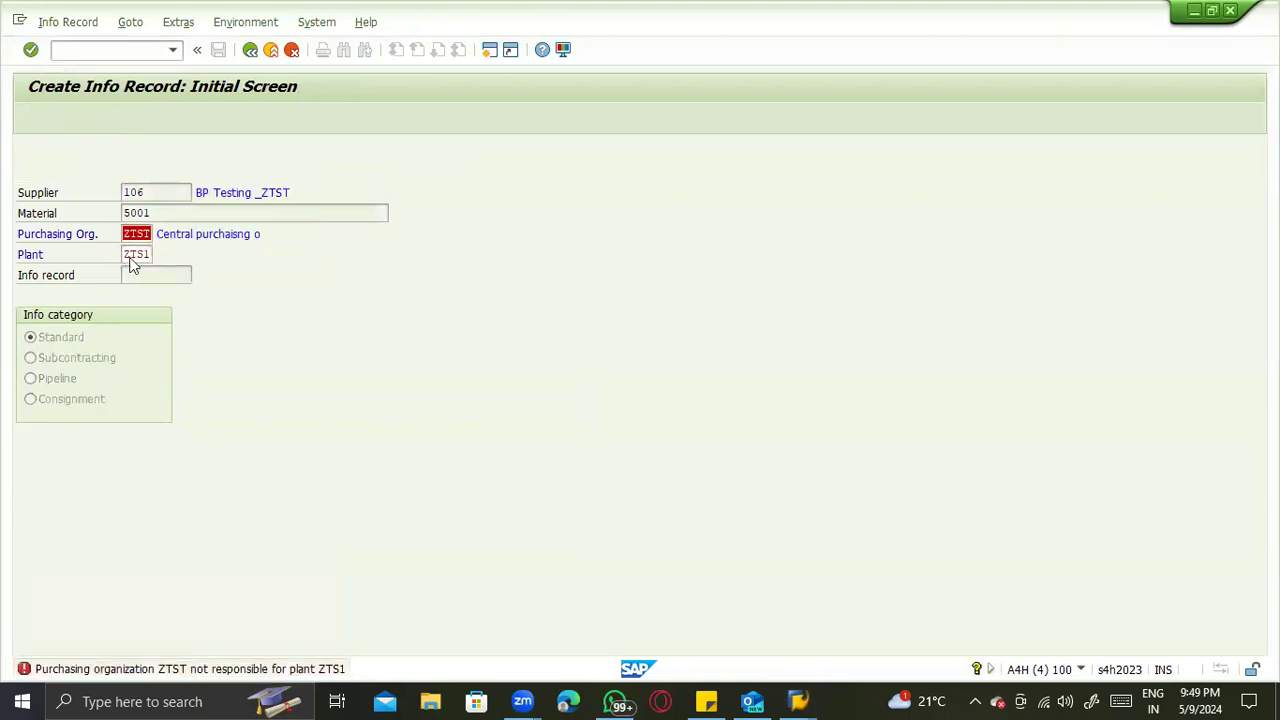
{"action": "type", "text": "ZT"}
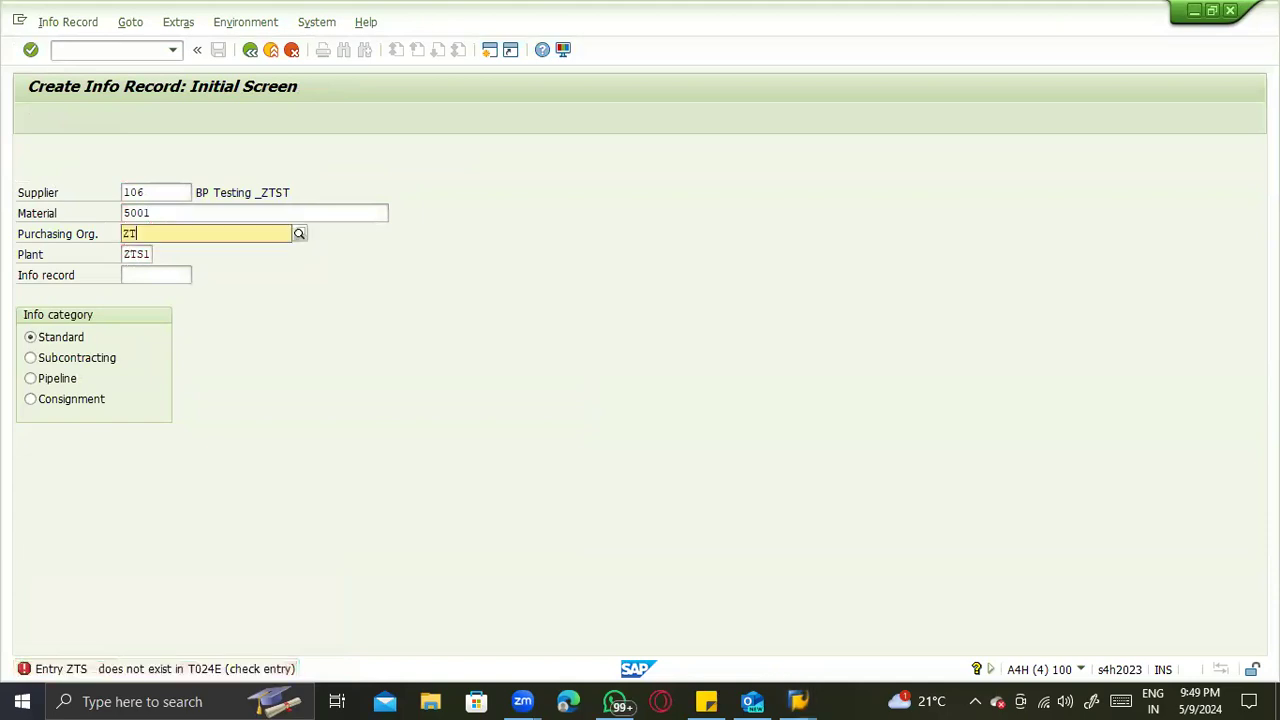
{"action": "type", "text": "S1"}
{"action": "key", "text": "Return"}
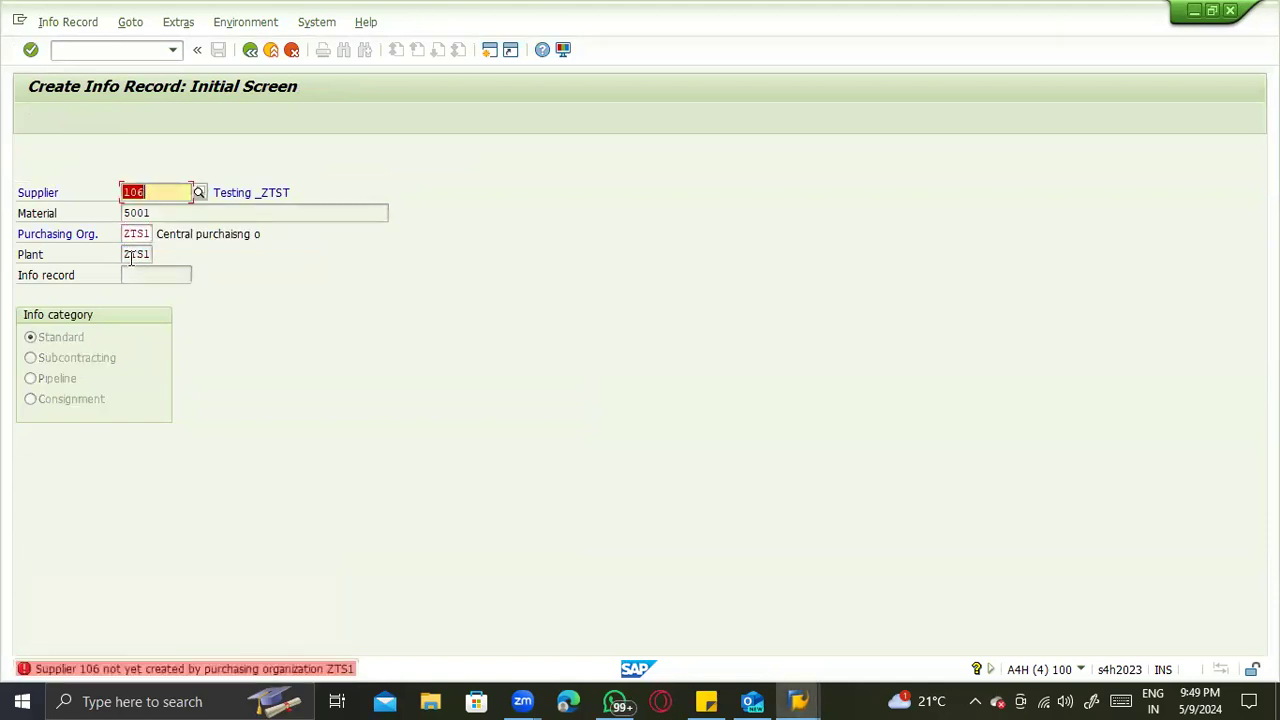
- Go to business partner maintenance with /nbp, find the partner BP Testing _ZTST by its number and open it
{"action": "left_click", "coordinate": [69, 47]}
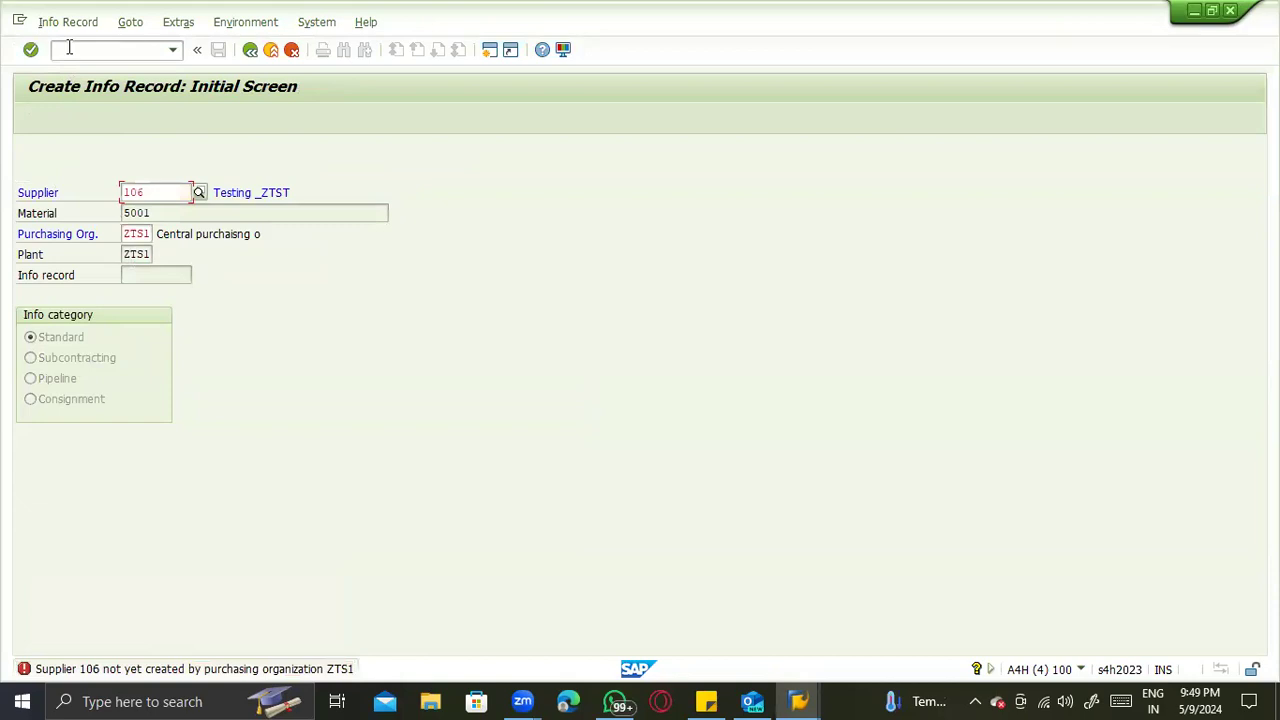
{"action": "type", "text": "/nbp"}
{"action": "key", "text": "Return"}
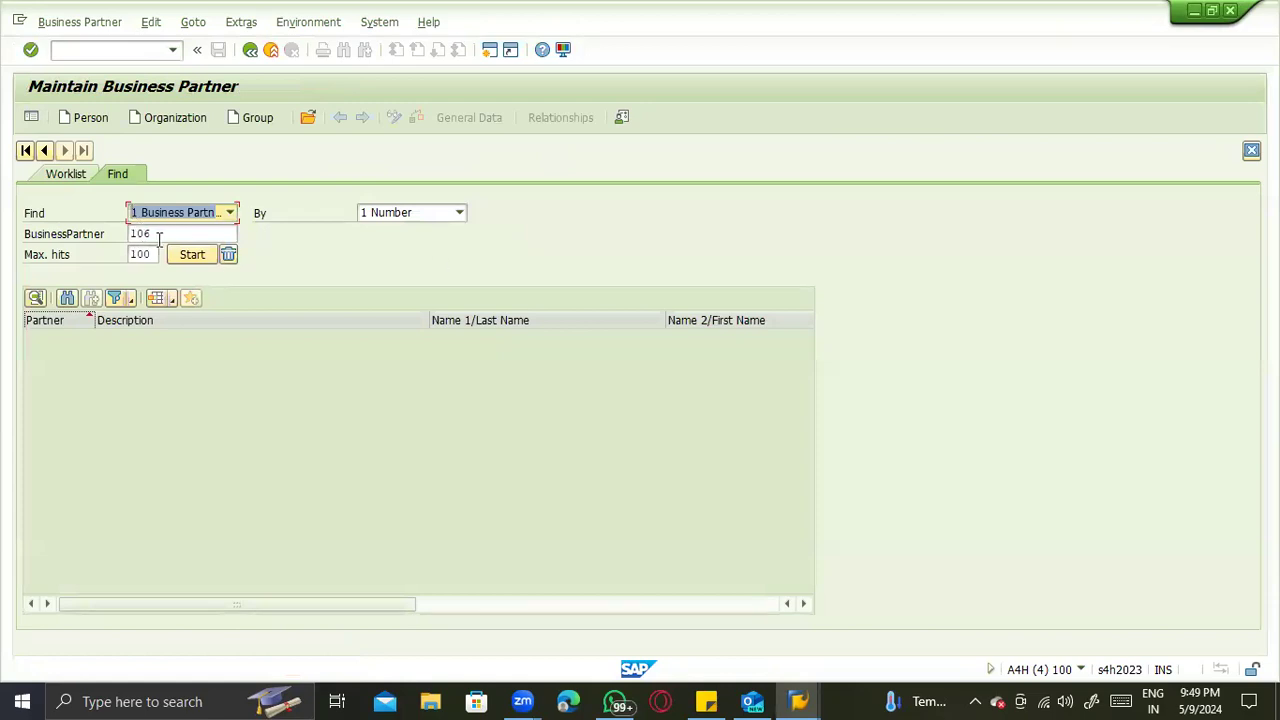
{"action": "key", "text": "Return"}
{"action": "double_click", "coordinate": [131, 339]}
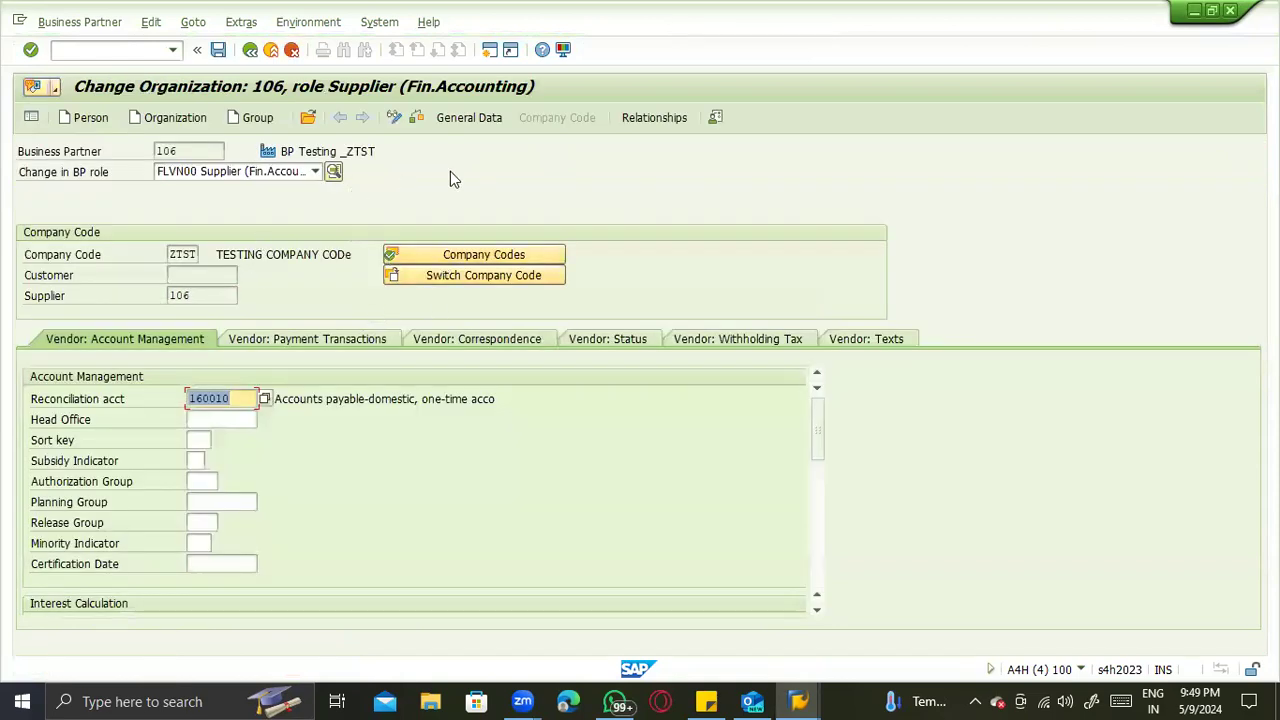
- Switch the business partner to role FLVN01 Supplier and show its purchasing data
{"action": "left_click", "coordinate": [270, 172]}
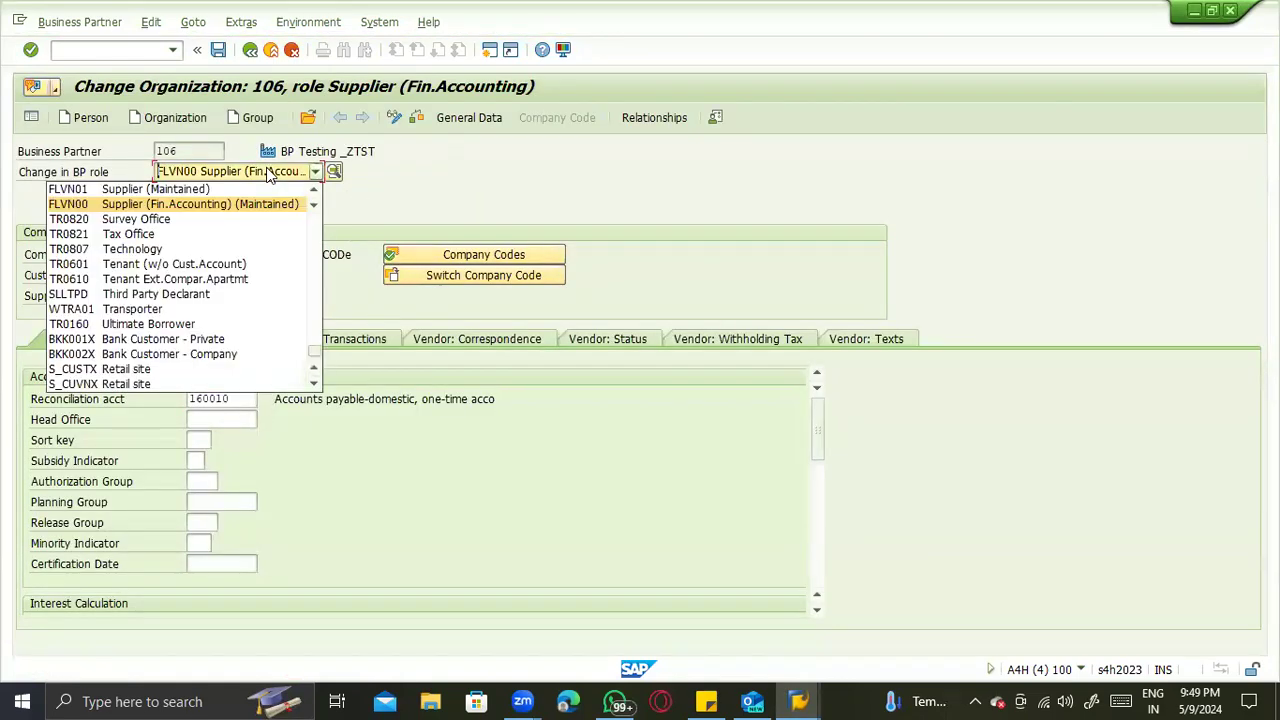
{"action": "key", "text": "Up"}
{"action": "key", "text": "Return"}
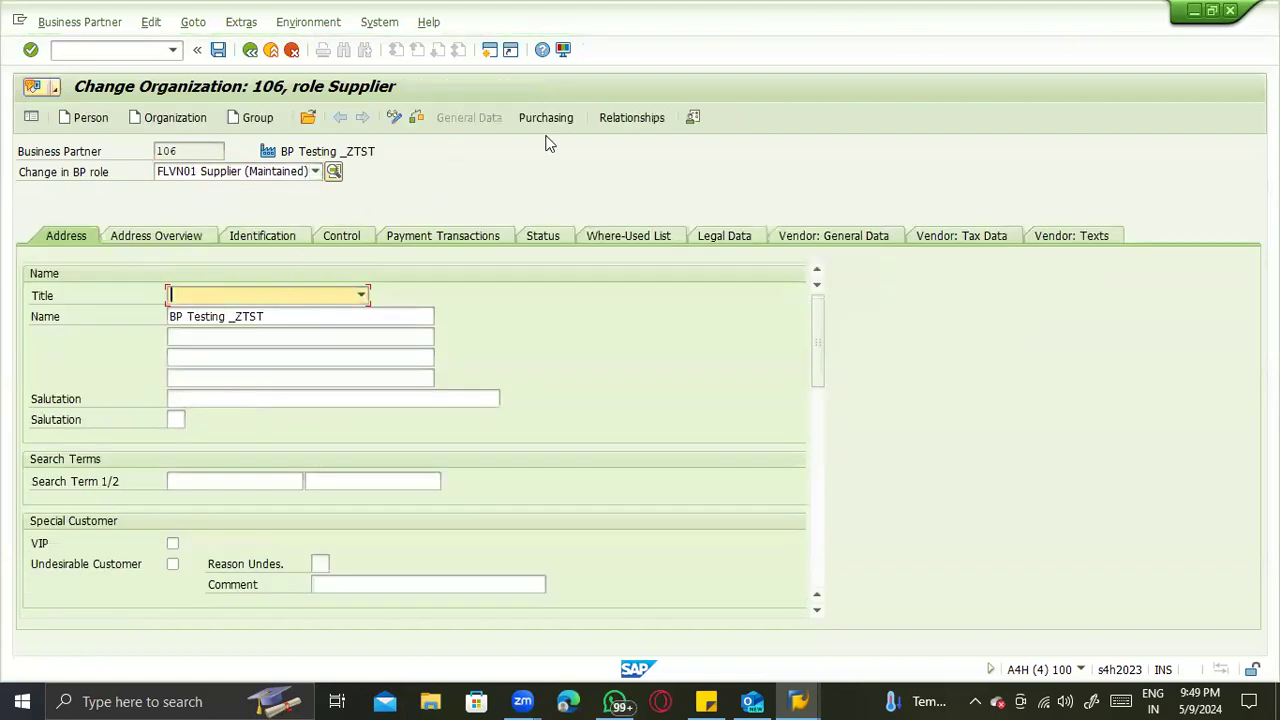
{"action": "left_click", "coordinate": [546, 119]}
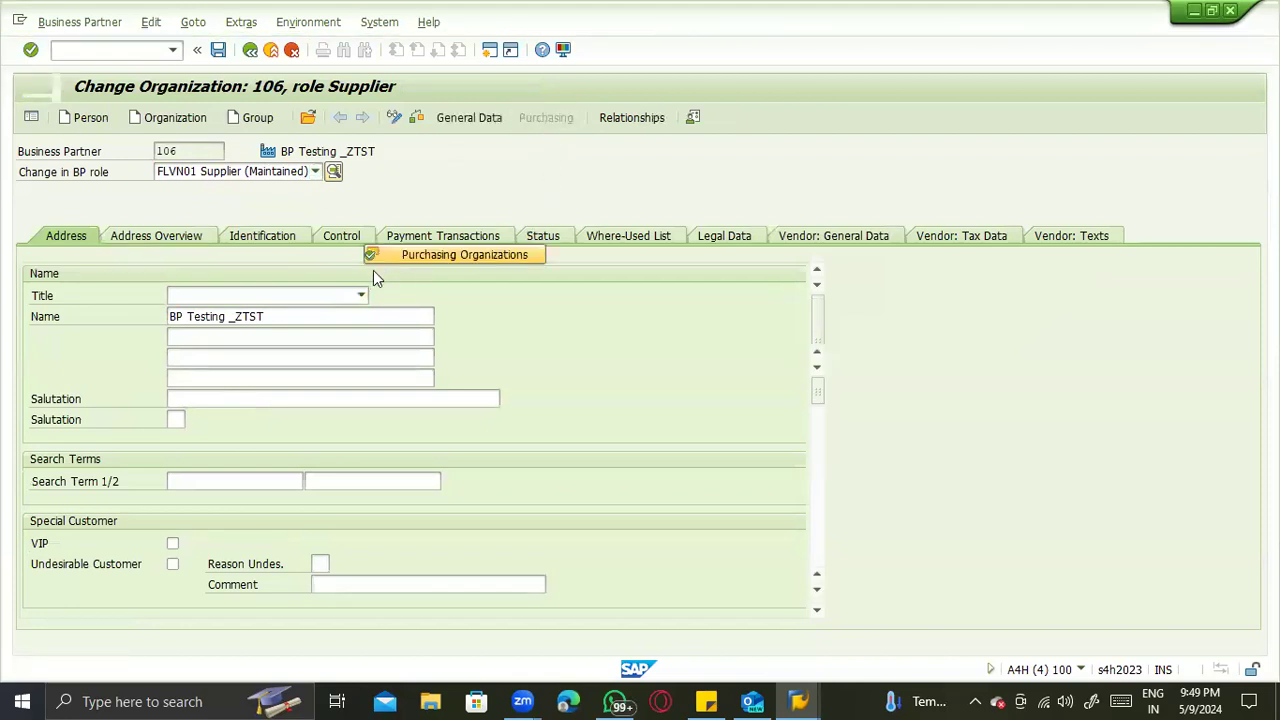
- Add purchasing organization ZTS1 to the supplier, set its order currency to INR and save
{"action": "left_click", "coordinate": [392, 254]}
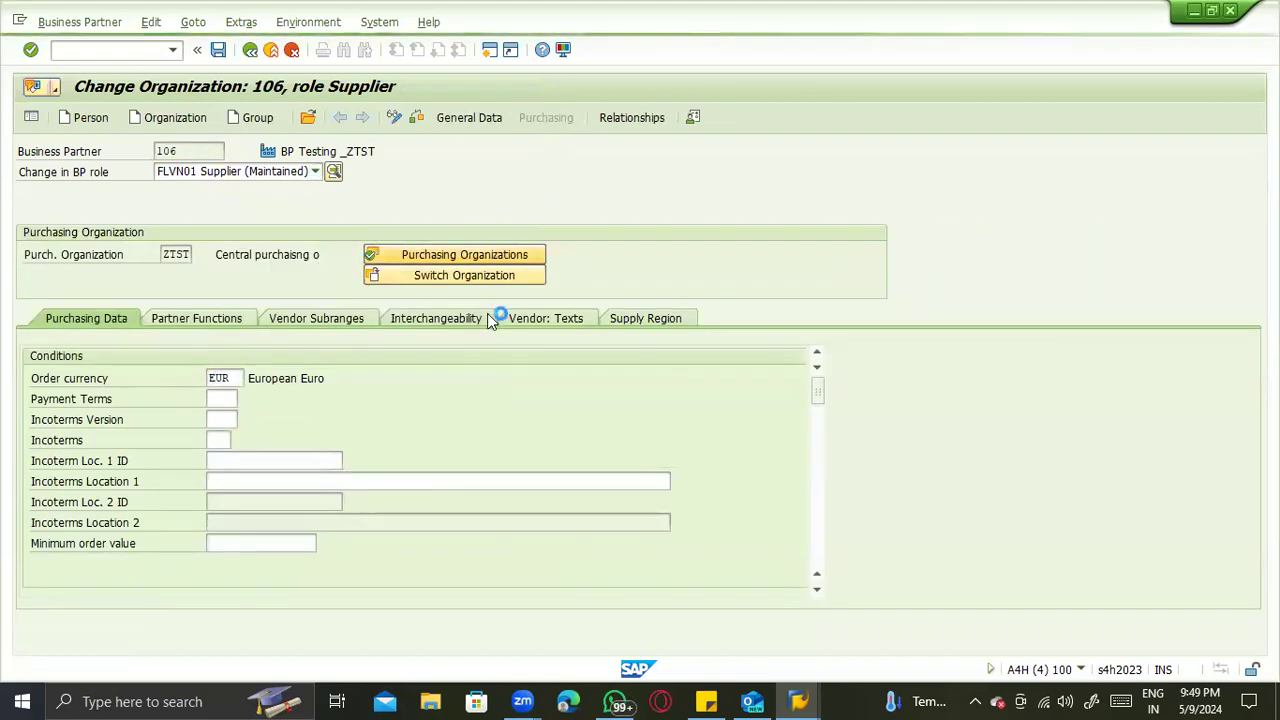
{"action": "left_click", "coordinate": [473, 492]}
{"action": "type", "text": "ZTS1"}
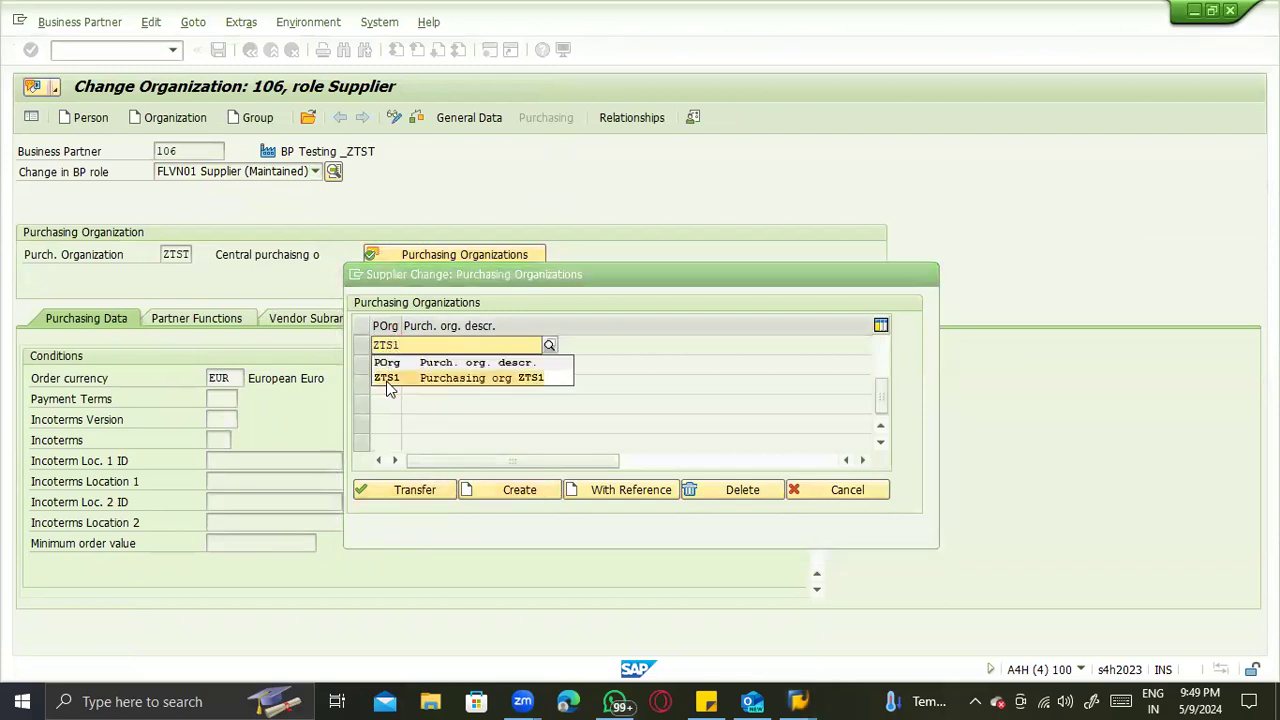
{"action": "left_click", "coordinate": [389, 383]}
{"action": "key", "text": "Return"}
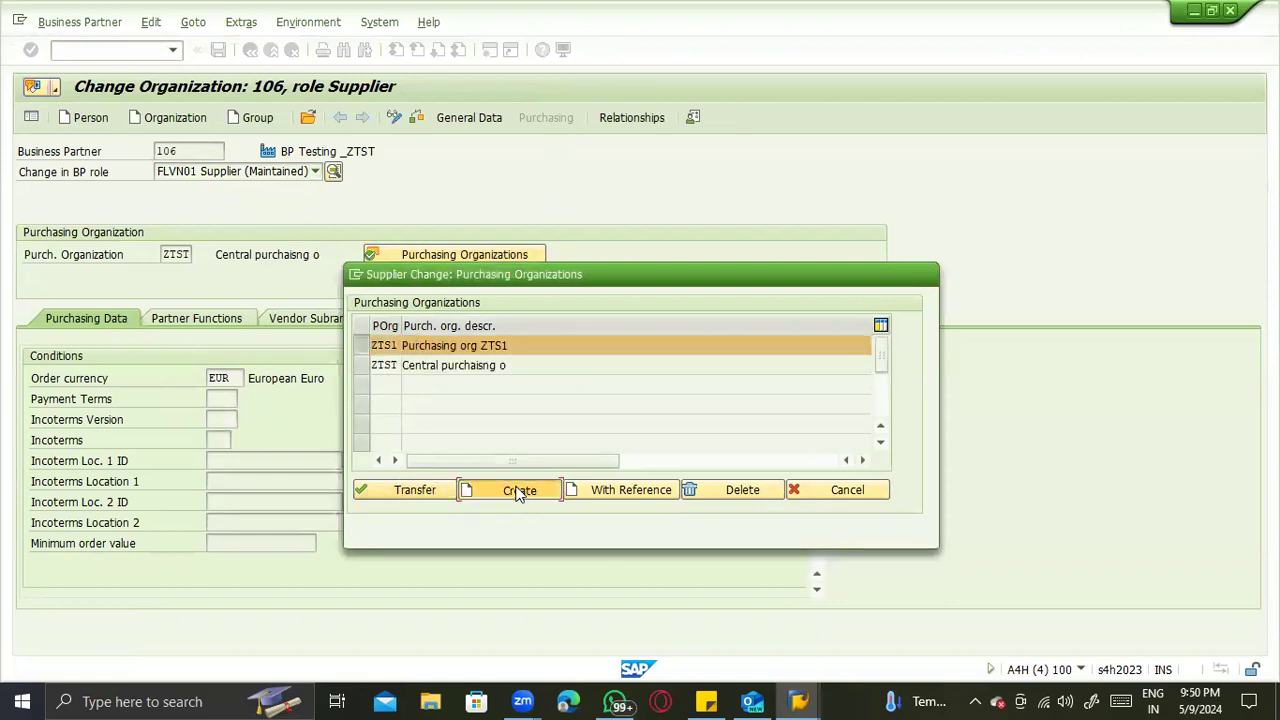
{"action": "left_click", "coordinate": [414, 489]}
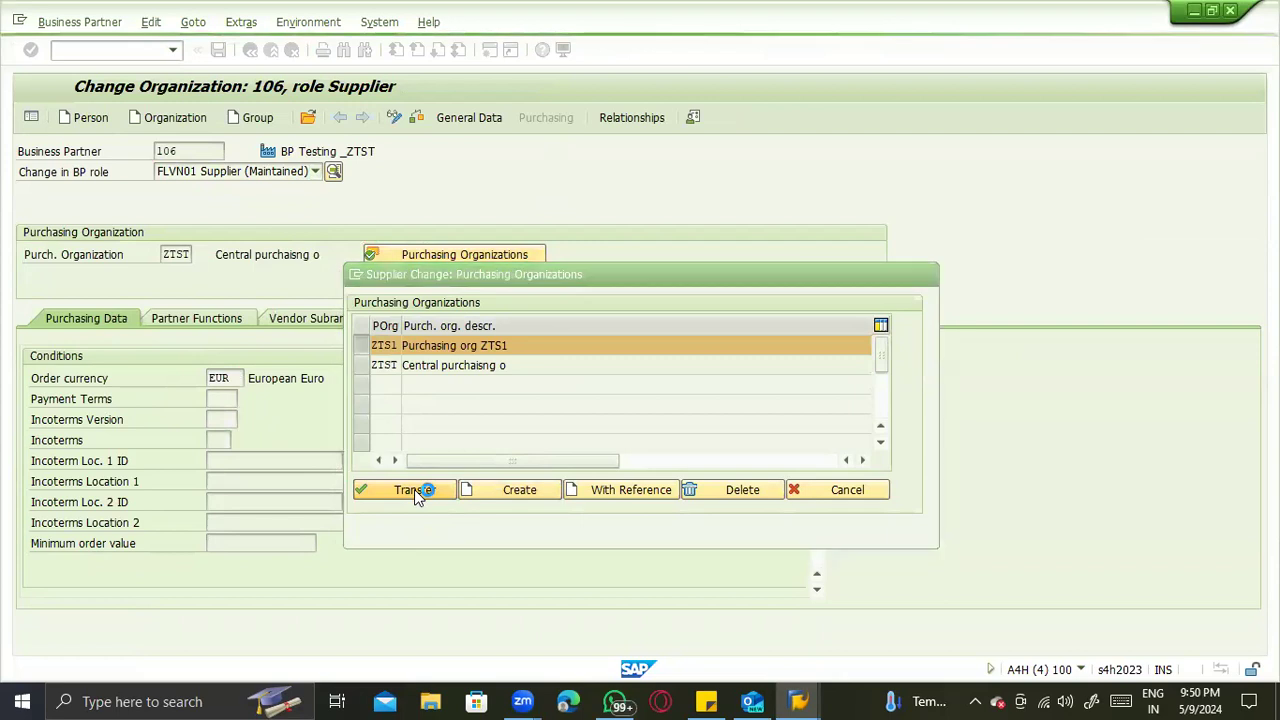
{"action": "type", "text": "INR"}
{"action": "key", "text": "Return"}
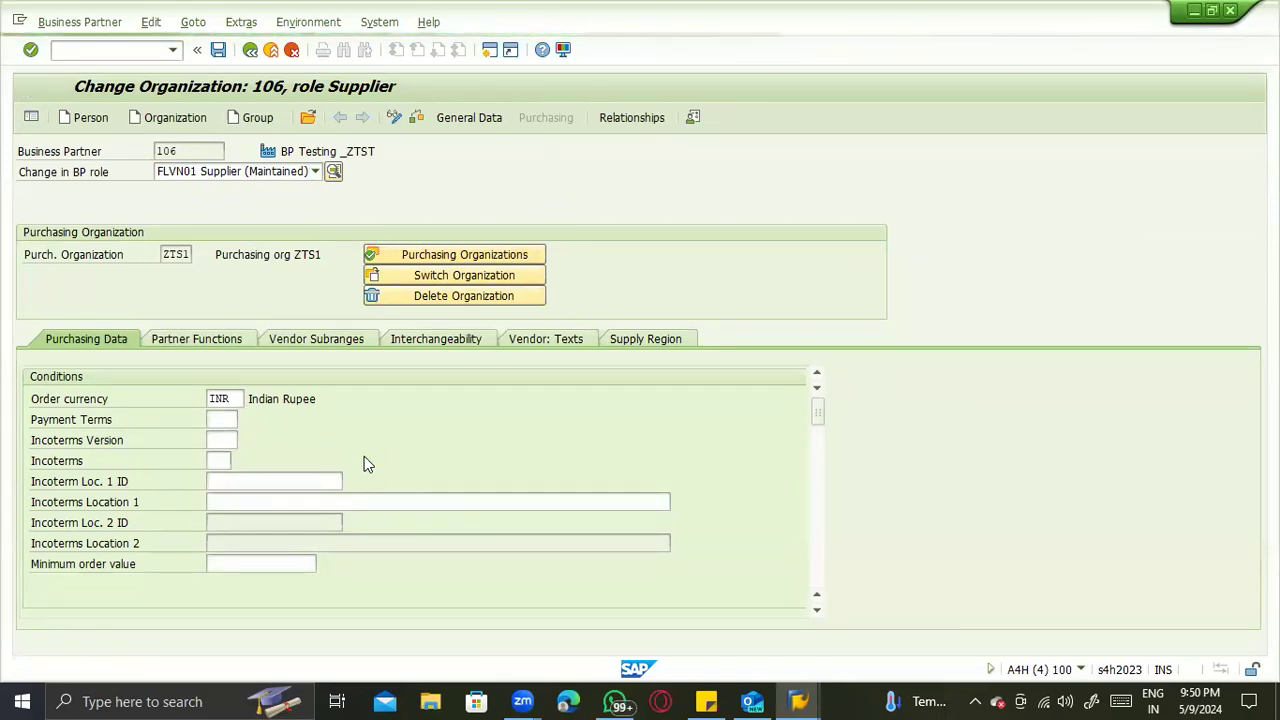
- Start a new standard purchase order and enter BP Testing _ZTST as its supplier
{"action": "left_click", "coordinate": [62, 57]}
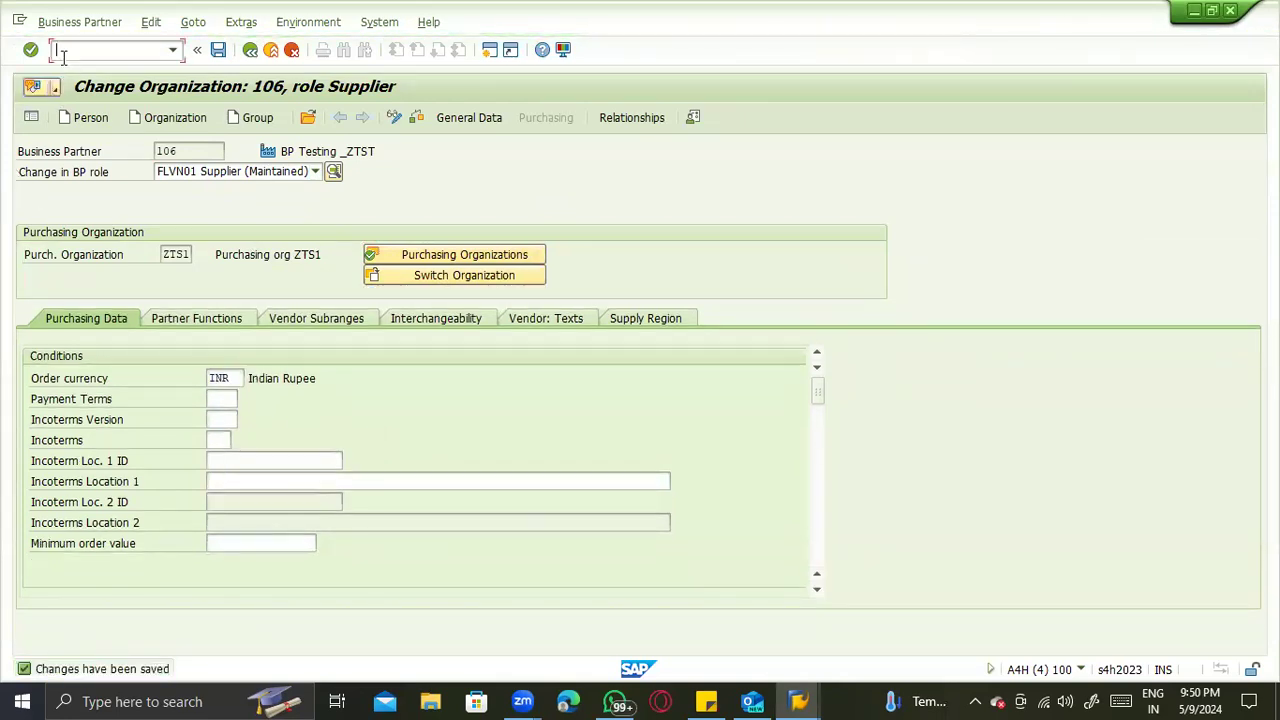
{"action": "key", "text": "Return"}
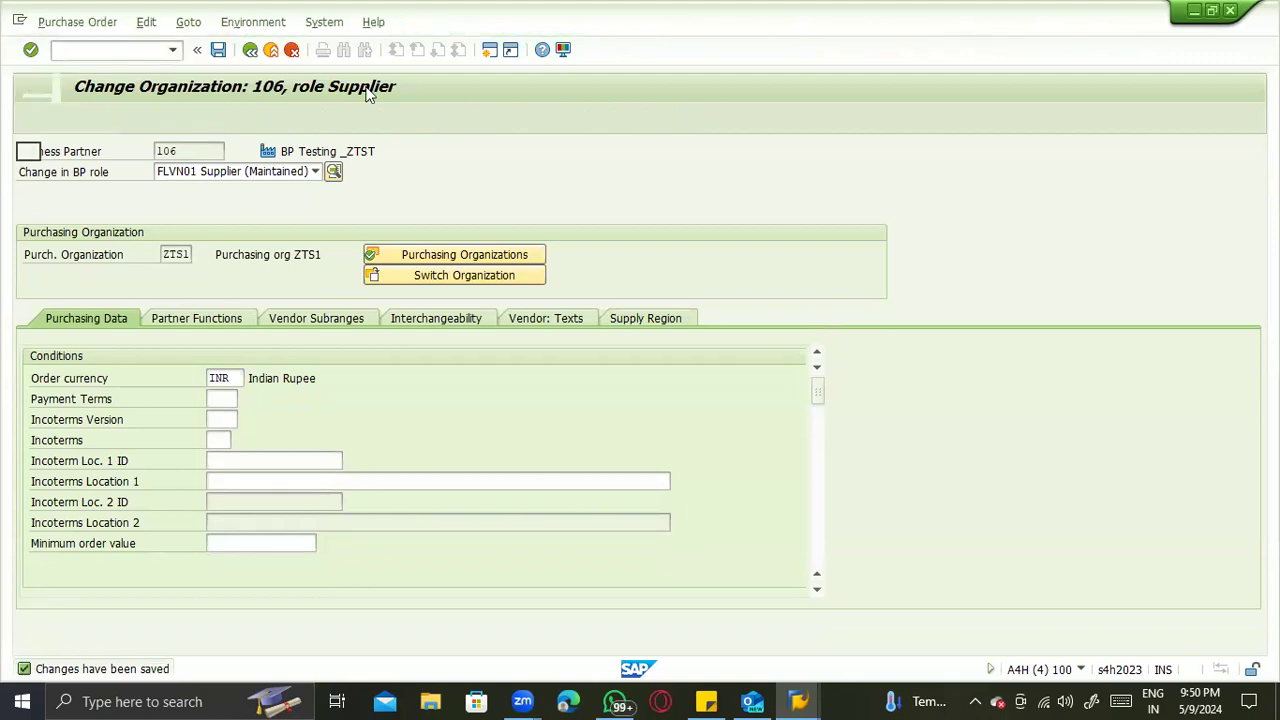
{"action": "left_click", "coordinate": [391, 151]}
{"action": "type", "text": "106"}
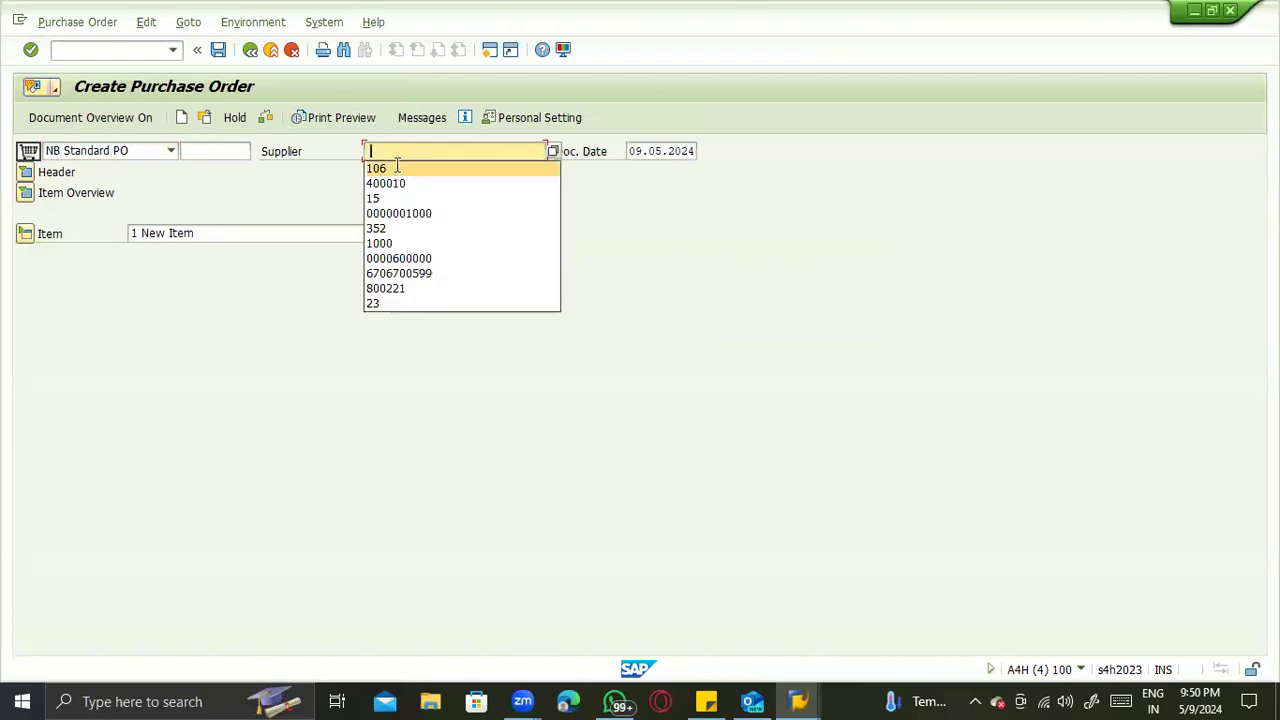
{"action": "key", "text": "Return"}
- Set the order's purchasing organization to ZTS1, purchasing group to ACS and company code to ZTST
{"action": "key", "text": "space"}
{"action": "left_click", "coordinate": [165, 232]}
{"action": "key", "text": "BackSpace"}
{"action": "type", "text": "1"}
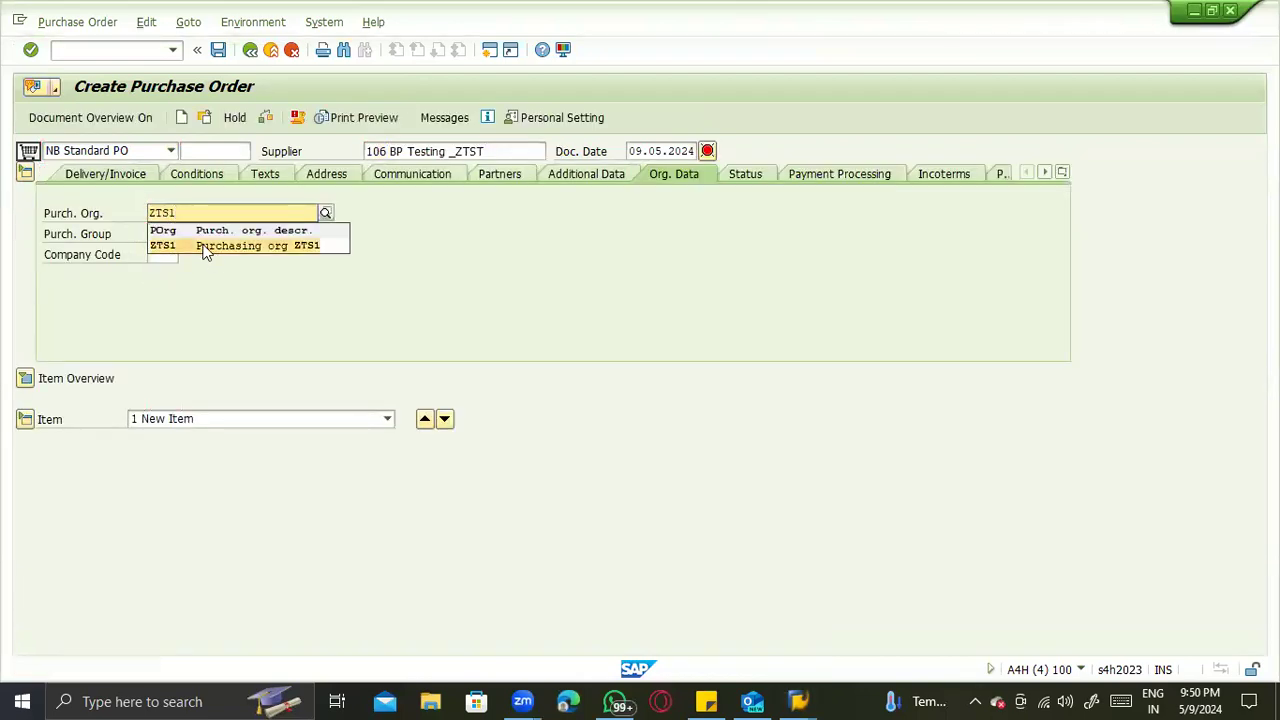
{"action": "left_click", "coordinate": [203, 248]}
{"action": "left_click", "coordinate": [157, 236]}
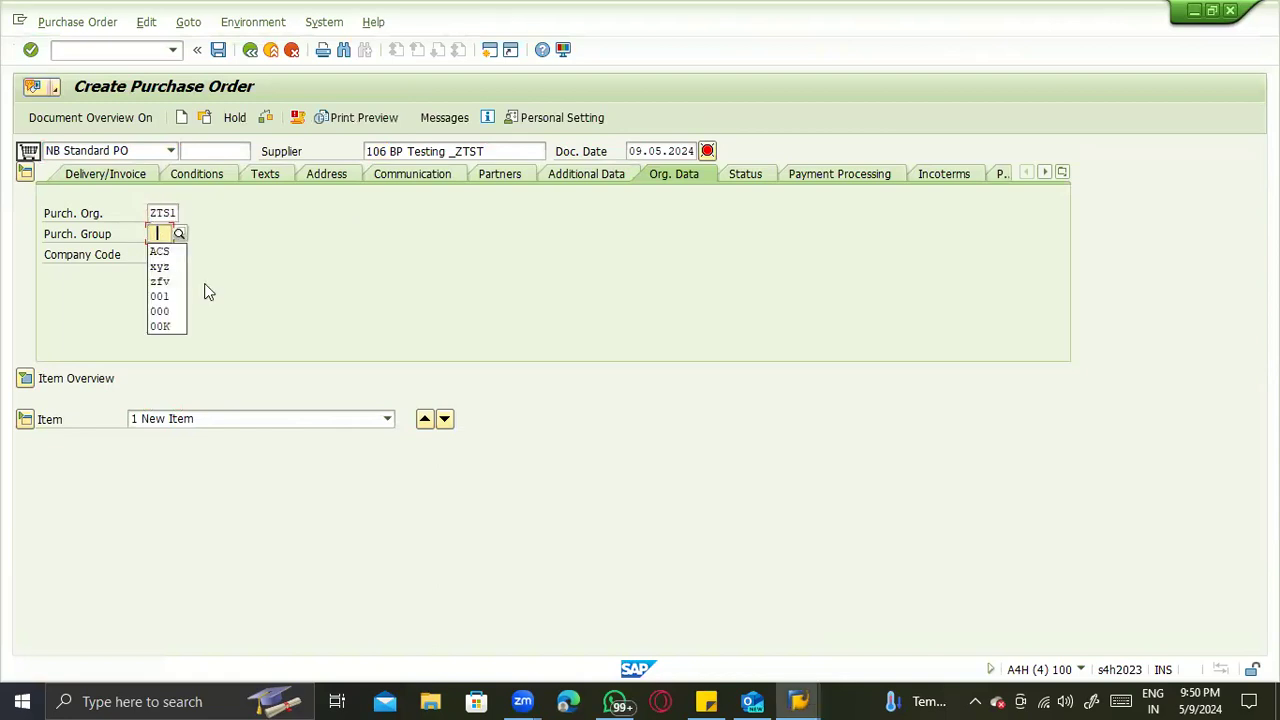
{"action": "left_click", "coordinate": [162, 251]}
{"action": "key", "text": "Return"}
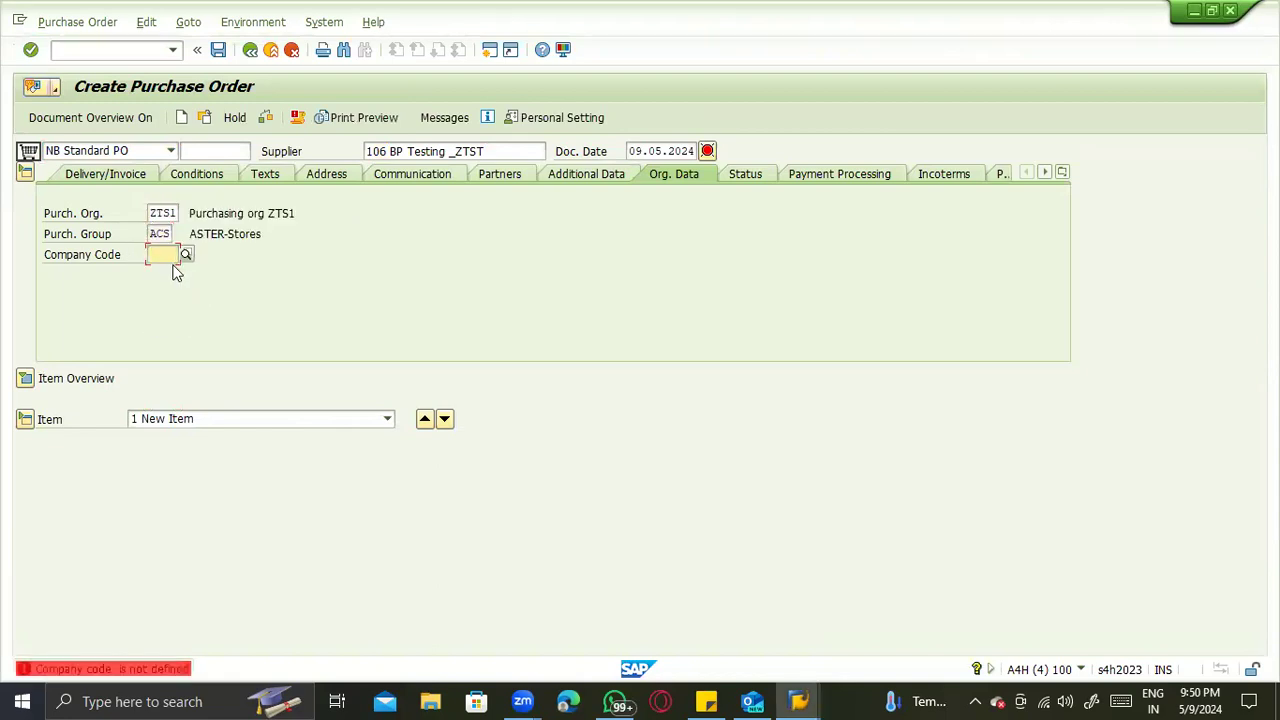
{"action": "type", "text": "ZTST"}
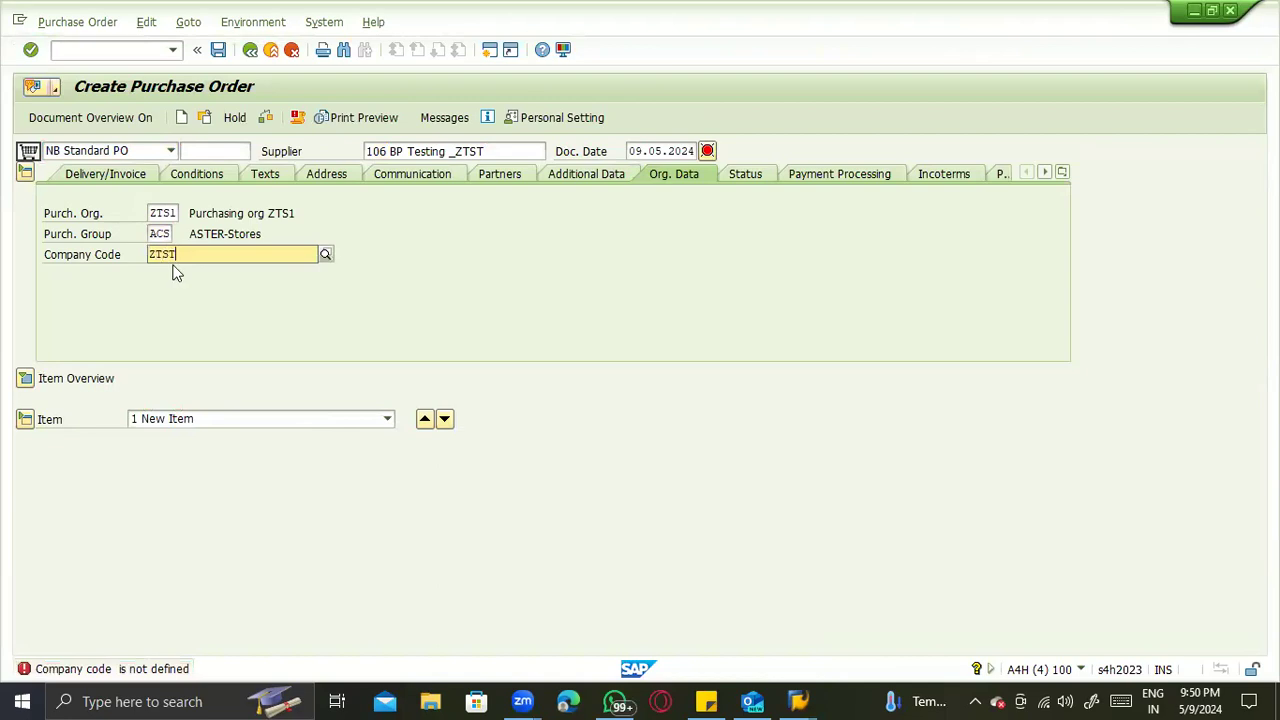
{"action": "key", "text": "Return"}
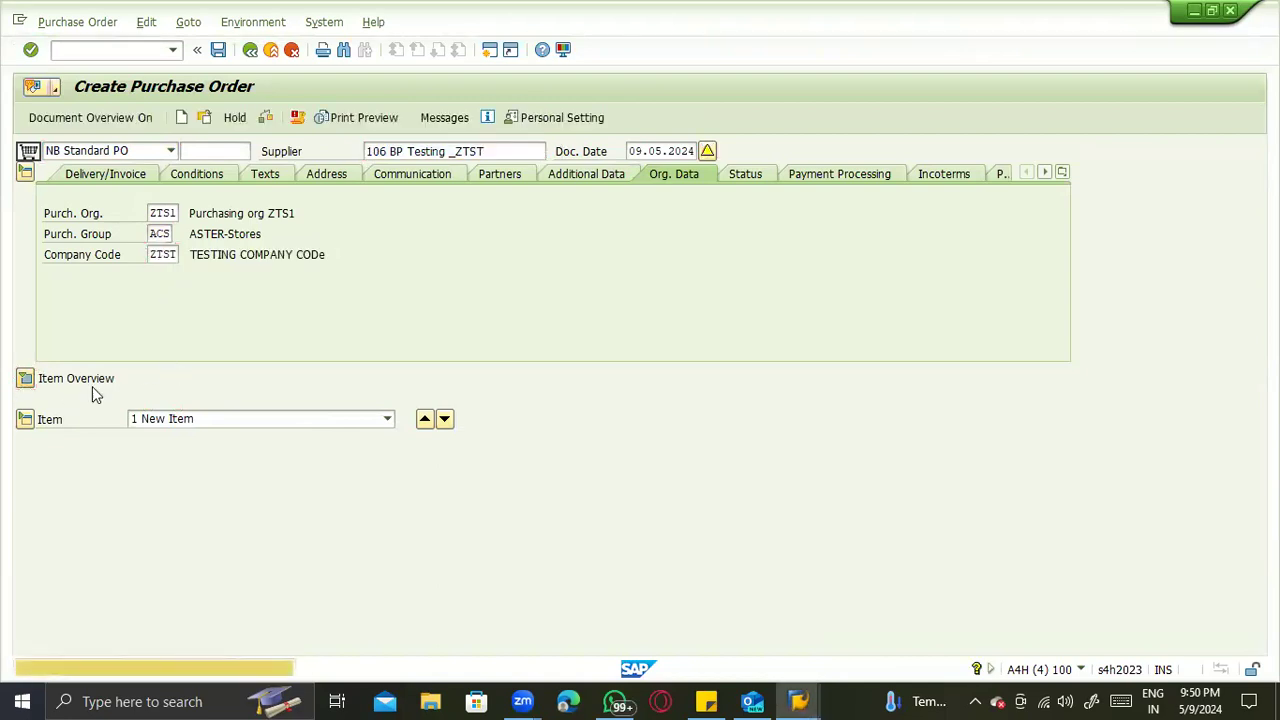
- Show the order's item overview and try to add material 5001 with plant ZTS1
{"action": "left_click", "coordinate": [92, 387]}
{"action": "left_click", "coordinate": [217, 420]}
{"action": "left_click", "coordinate": [221, 436]}
{"action": "key", "text": "Return"}
{"action": "type", "text": "ZTS*"}
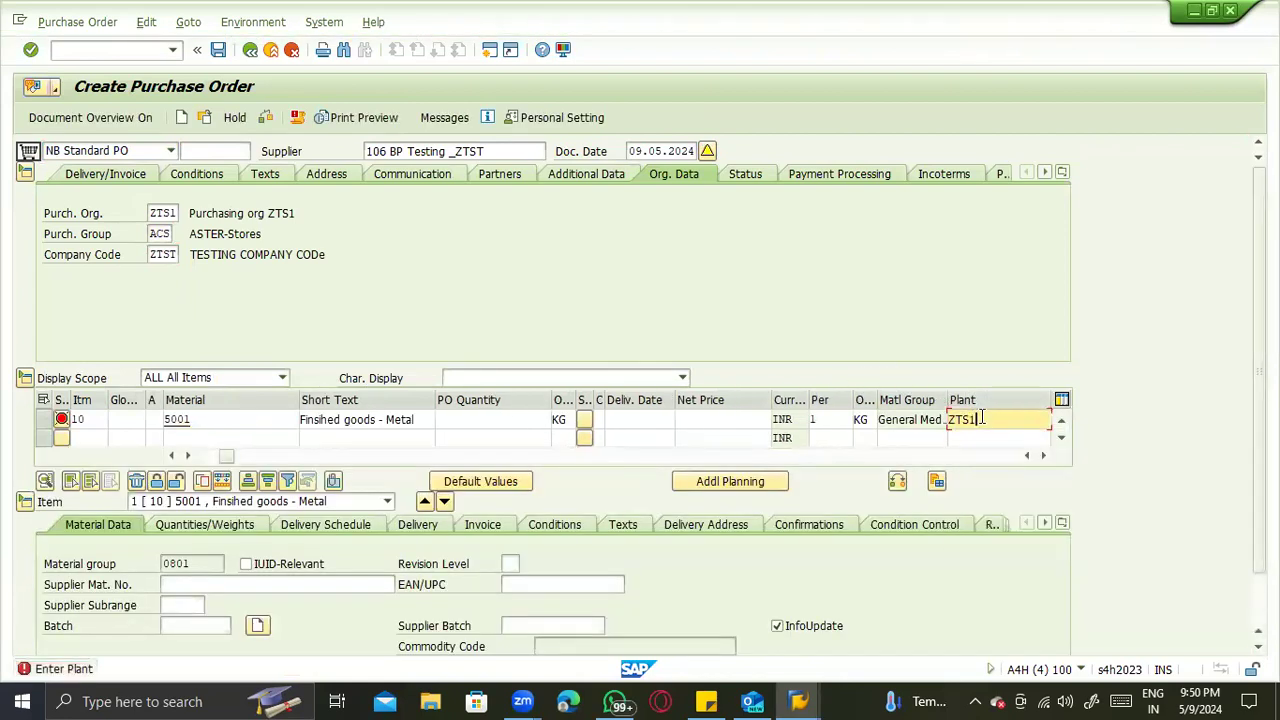
{"action": "key", "text": "Return"}
- Set the delivery date of the material 5001 item to 09.05.2024 and its net price to 100
{"action": "left_click", "coordinate": [615, 420]}
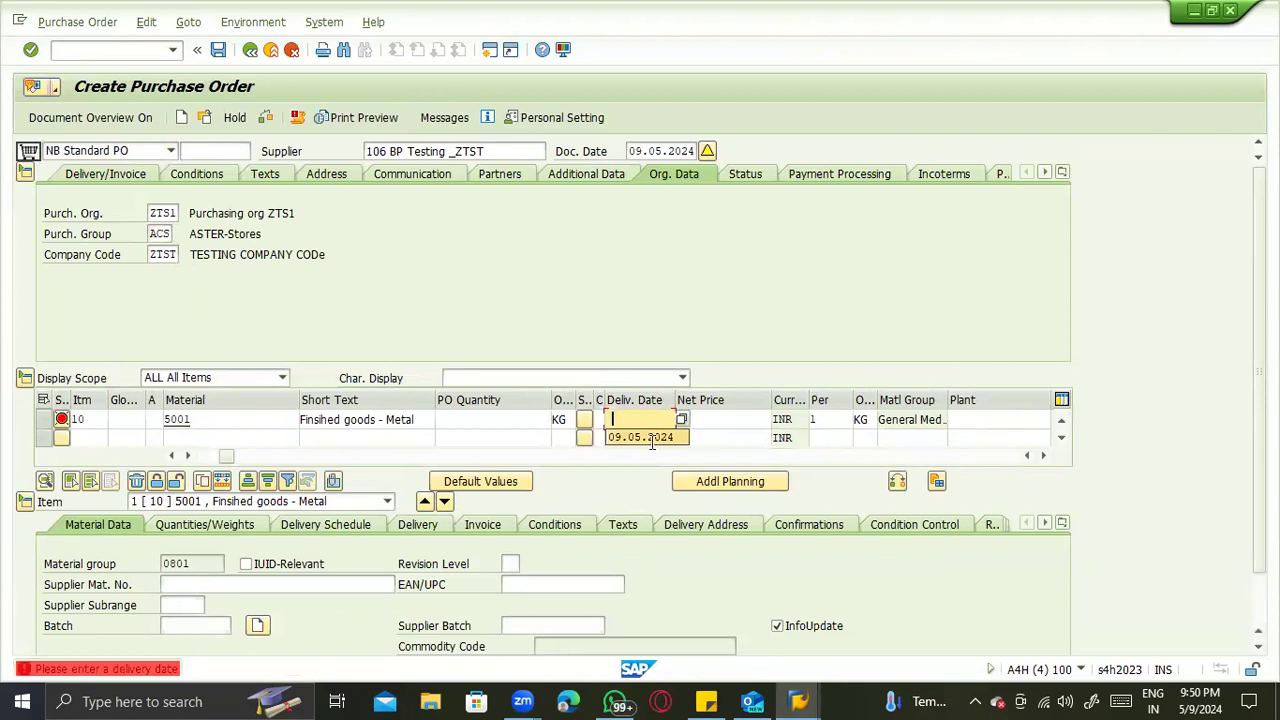
{"action": "left_click", "coordinate": [652, 439]}
{"action": "left_click", "coordinate": [701, 424]}
{"action": "left_click", "coordinate": [712, 438]}
- Try to assign plant ZTS2 to the material 5001 item
{"action": "left_click", "coordinate": [978, 418]}
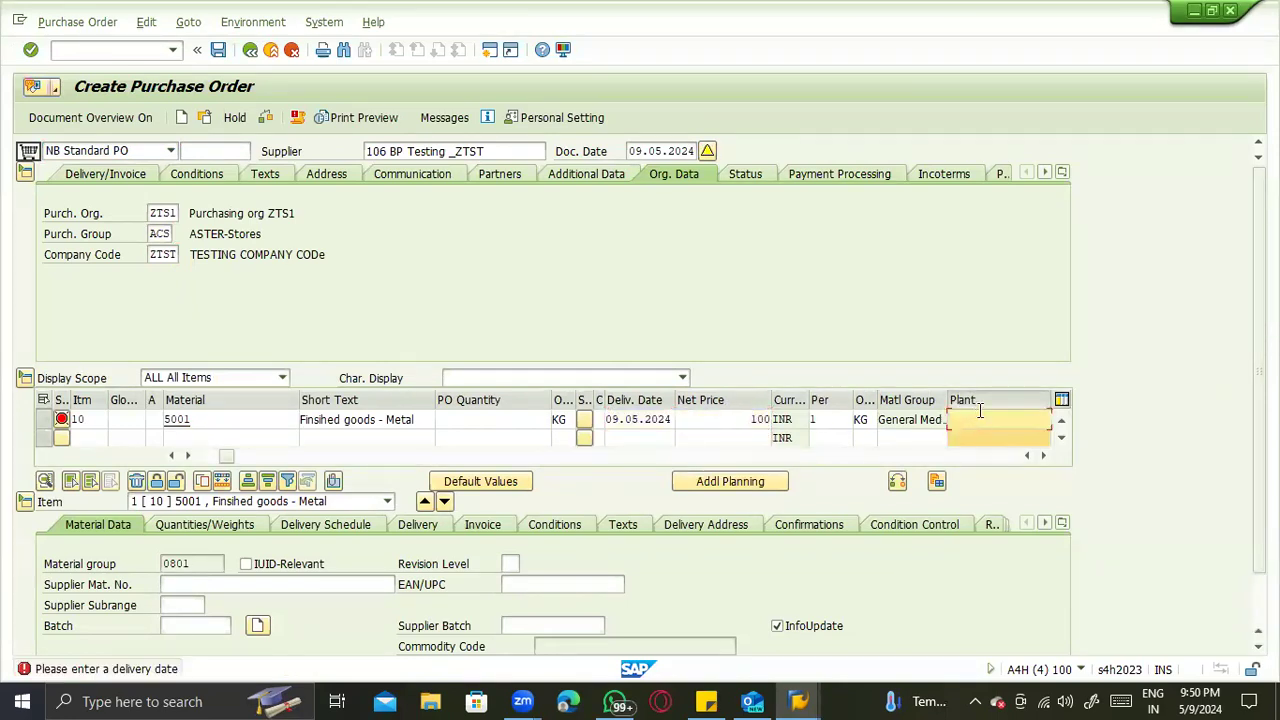
{"action": "left_click", "coordinate": [978, 441]}
{"action": "key", "text": "Return"}
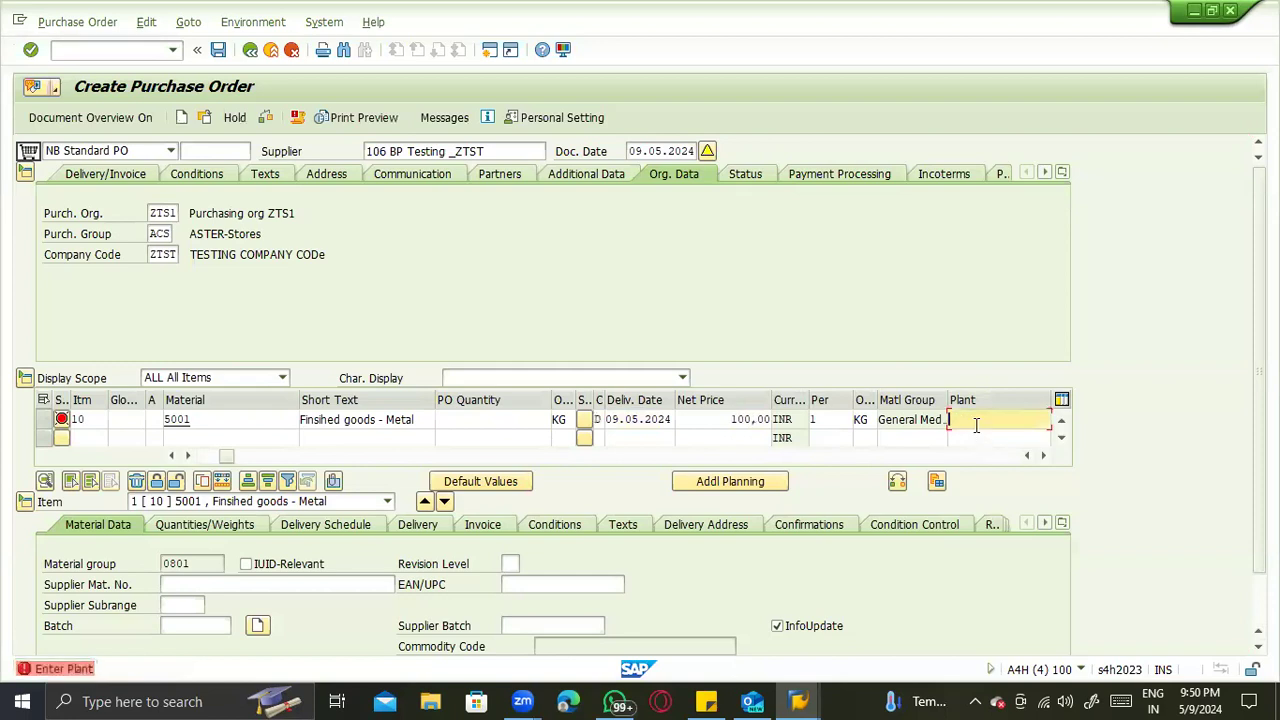
{"action": "type", "text": "ZTS2"}
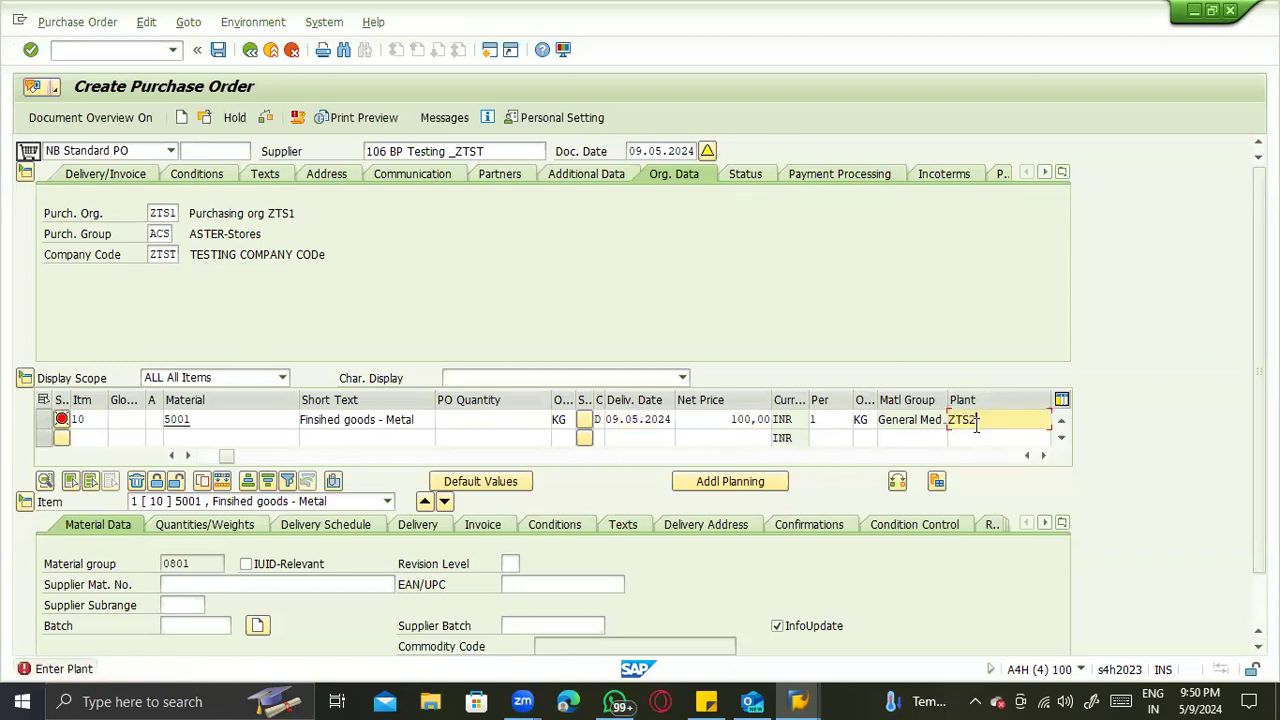
{"action": "key", "text": "Return"}
- Set the item's PO quantity to 10 and retry plant ZTS2 for material 5001
{"action": "type", "text": "1"}
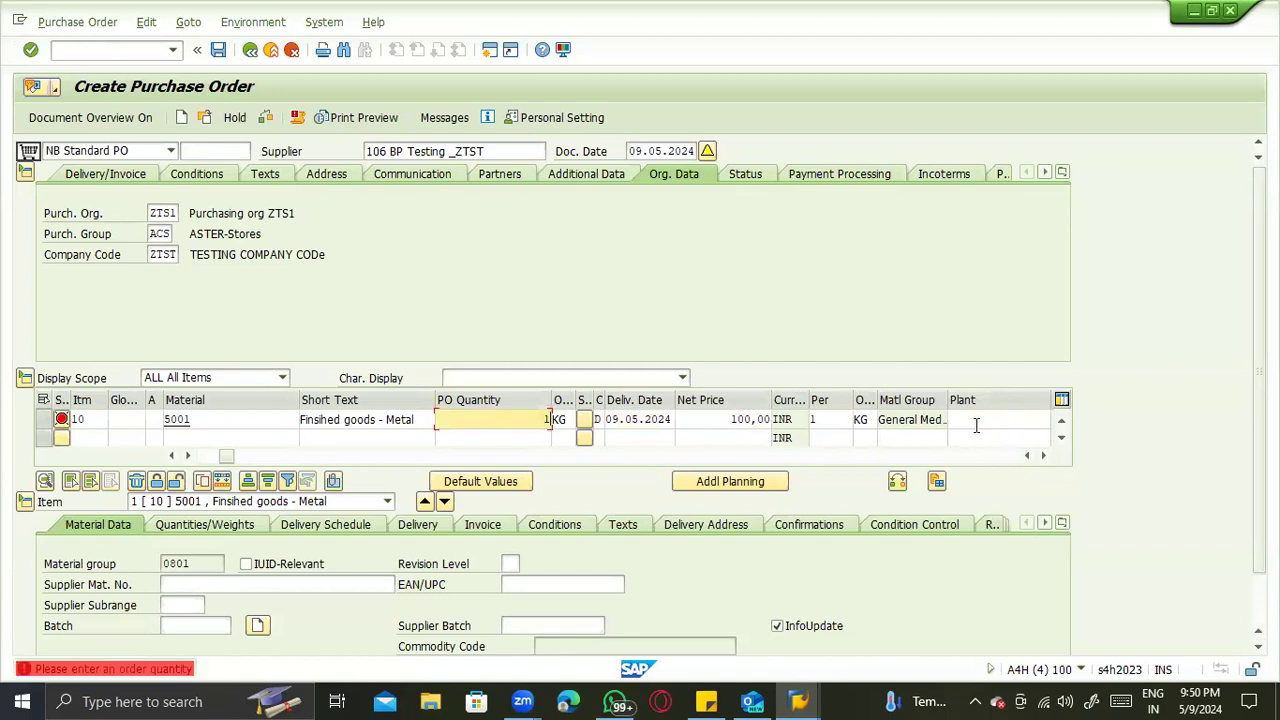
{"action": "type", "text": "0"}
{"action": "key", "text": "Return"}
{"action": "type", "text": "ZTS2"}
{"action": "key", "text": "Return"}
{"action": "key", "text": "Return"}
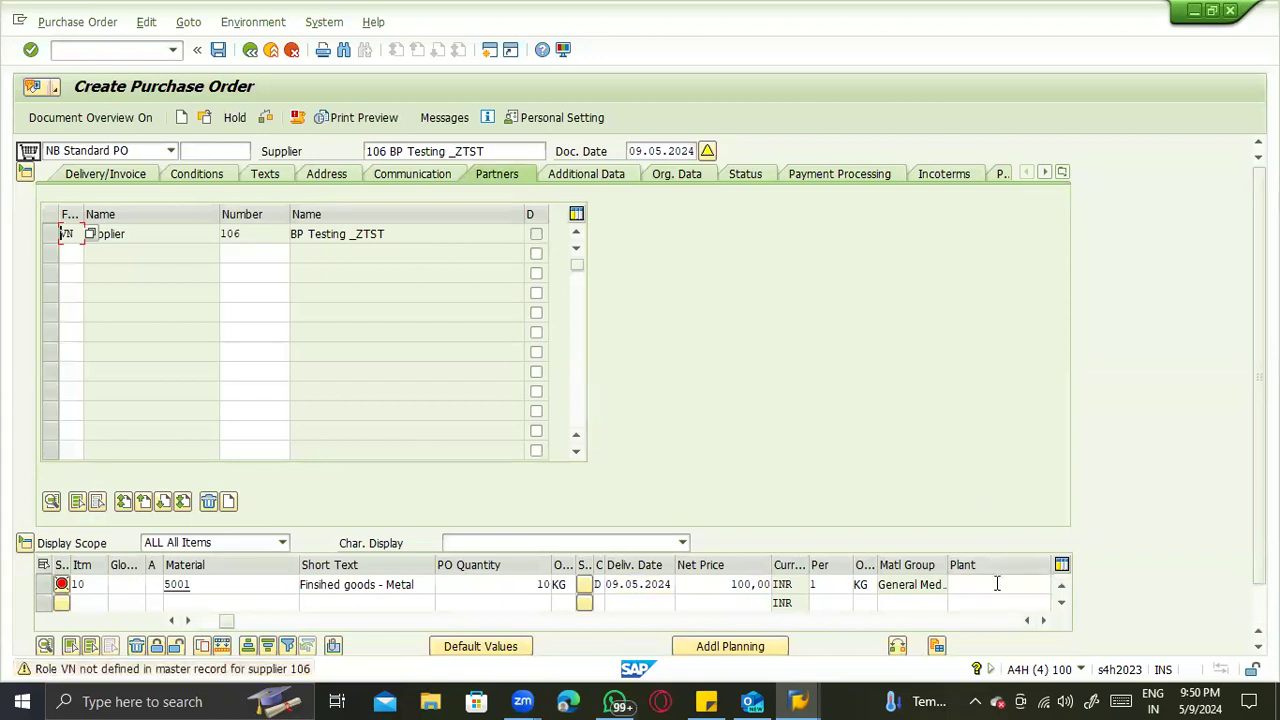
- Try plant ZTS1 again for the material 5001 item
{"action": "left_click", "coordinate": [988, 588]}
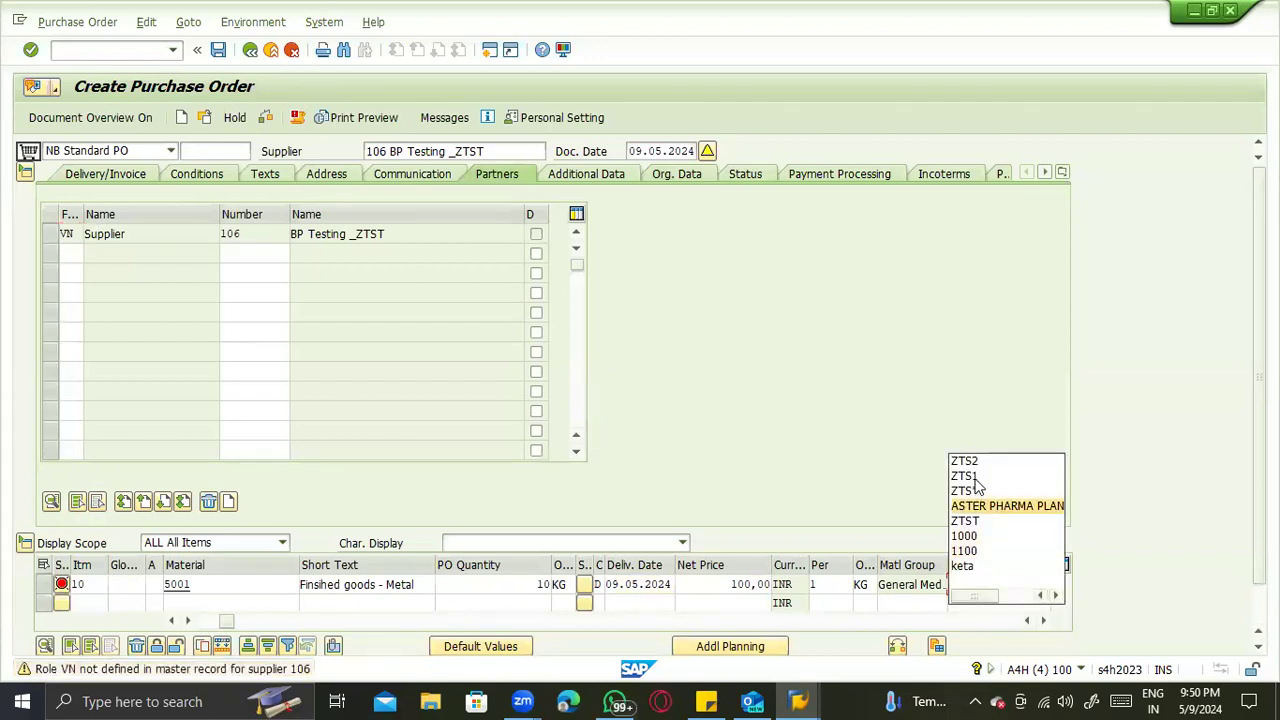
{"action": "left_click", "coordinate": [979, 476]}
{"action": "key", "text": "Return"}
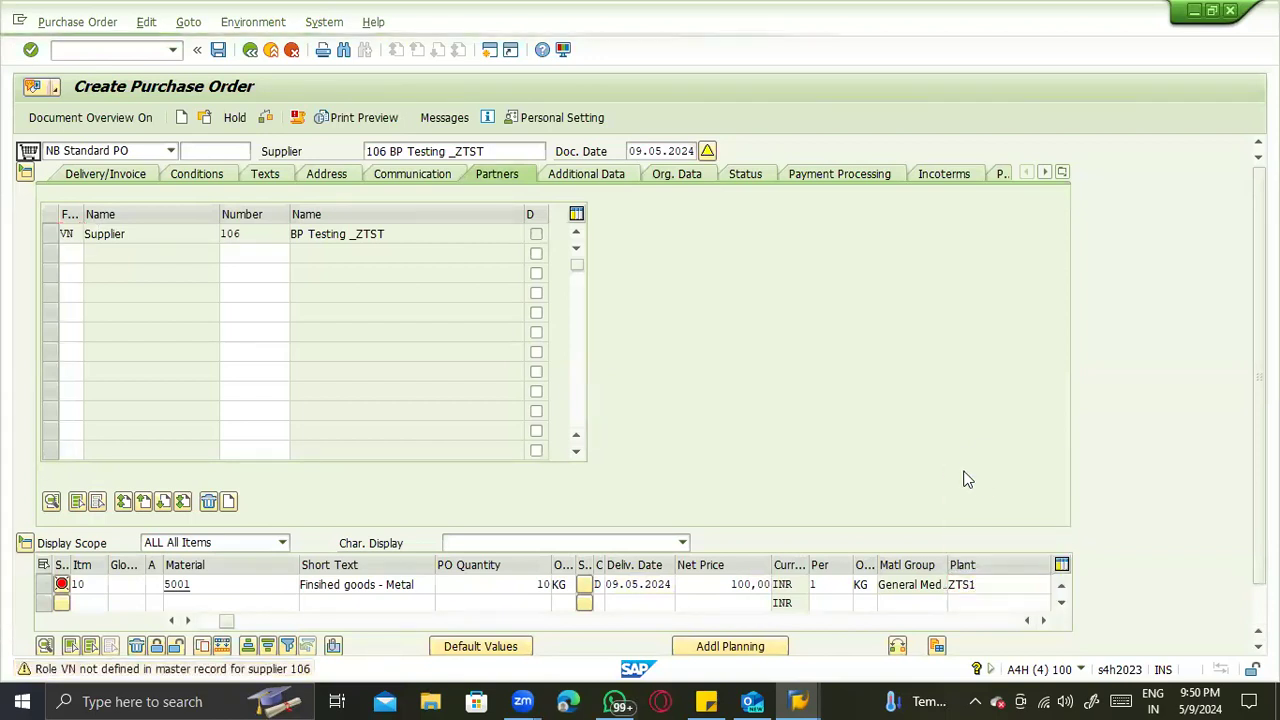
- Clear the company code in the order's organizational data and retry plant ZTS1 for the item
{"action": "left_click", "coordinate": [660, 178]}
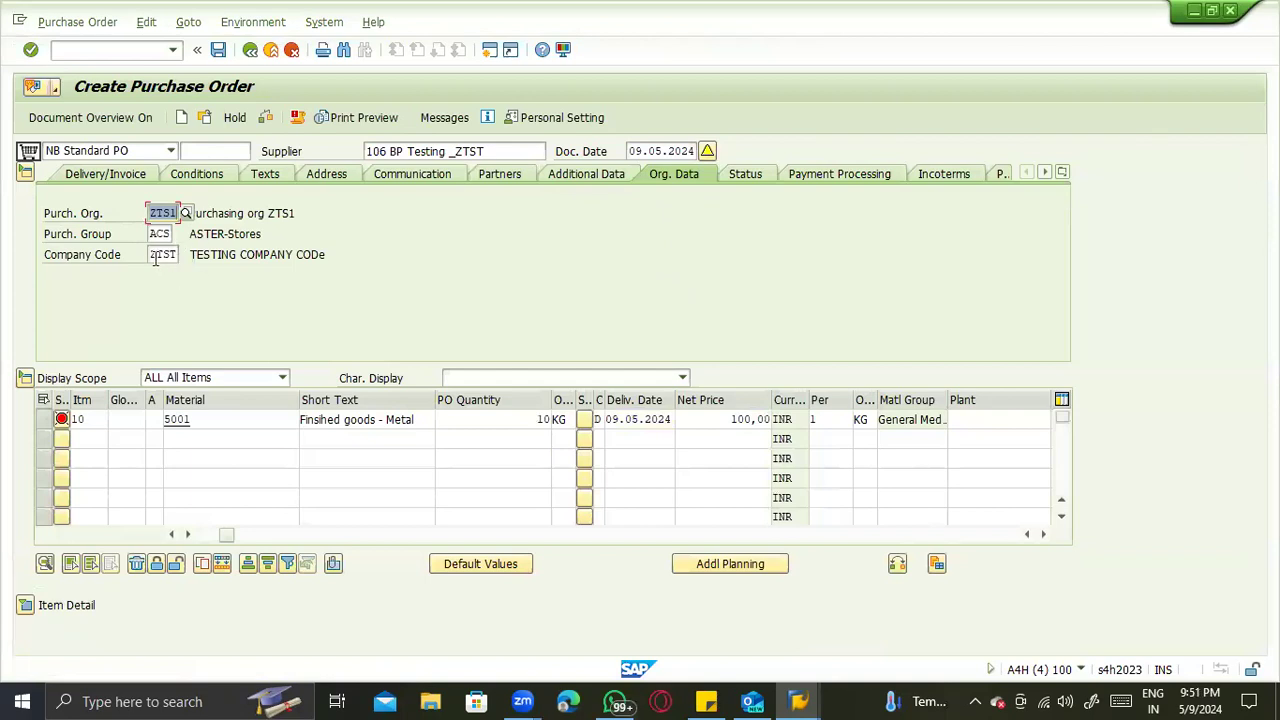
{"action": "left_click", "coordinate": [212, 266]}
{"action": "key", "text": "BackSpace"}
{"action": "key", "text": "Return"}
{"action": "left_click", "coordinate": [970, 419]}
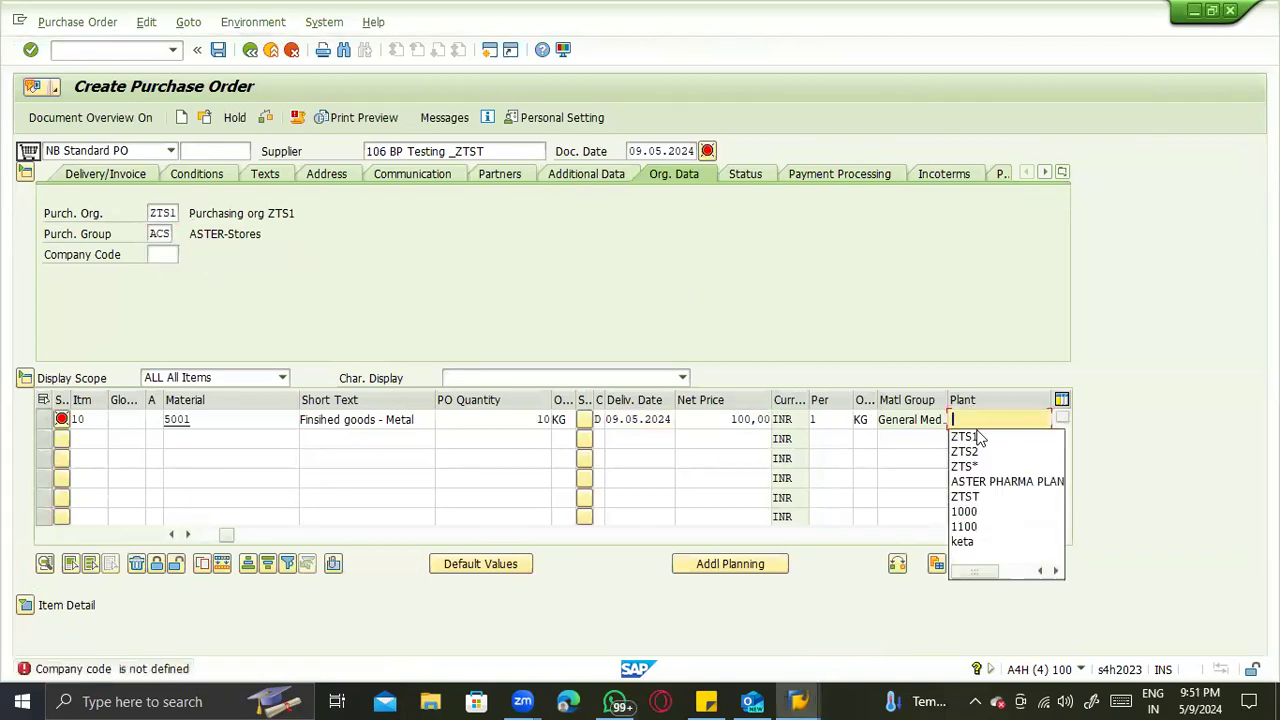
{"action": "left_click", "coordinate": [982, 434]}
{"action": "key", "text": "Return"}
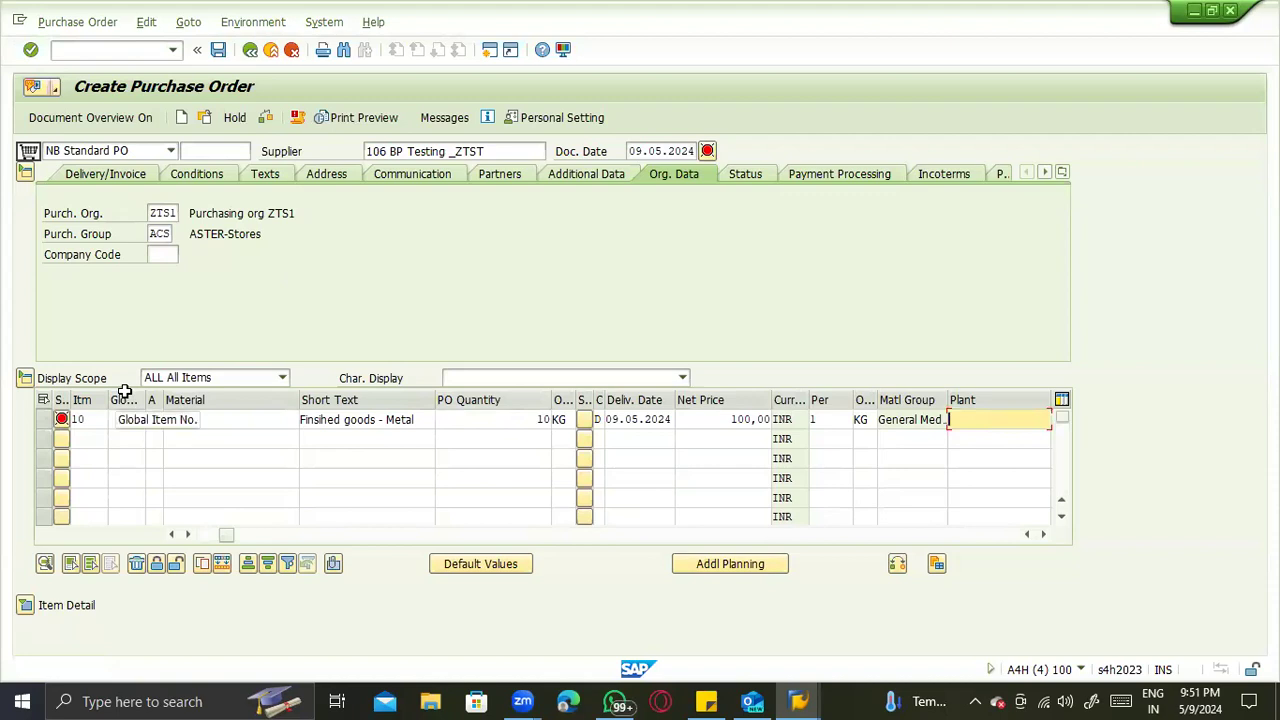
- Start a standard purchasing info record for supplier BP Testing _ZTST, material 5001, purchasing organization ZTS1 and plant ZTS1, proceeding to its purchasing organization data
{"action": "left_click", "coordinate": [76, 52]}
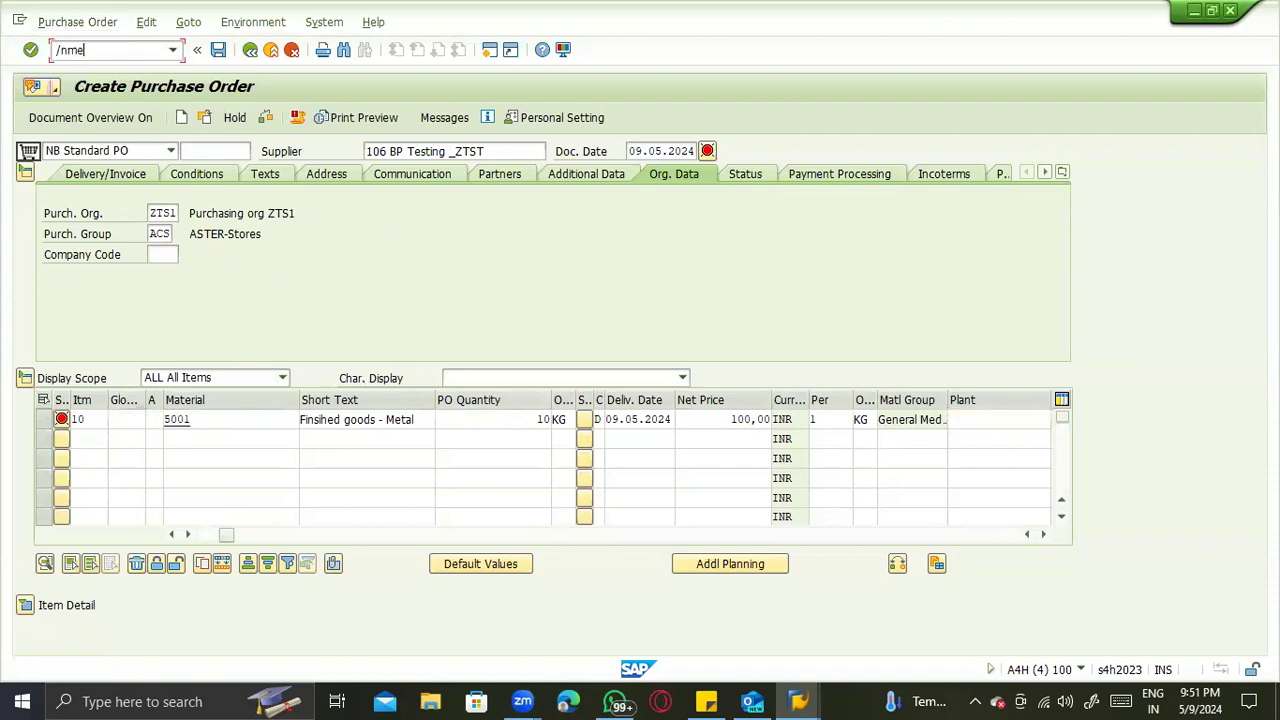
{"action": "key", "text": "Return"}
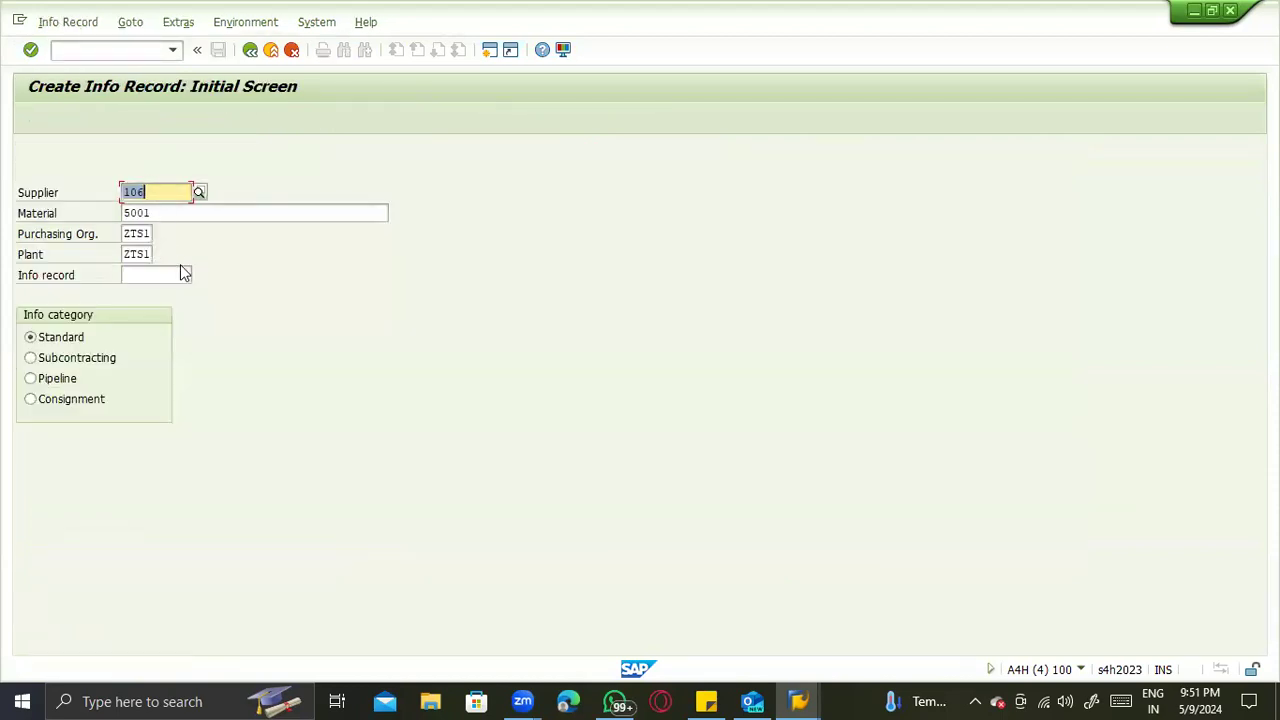
{"action": "key", "text": "Return"}
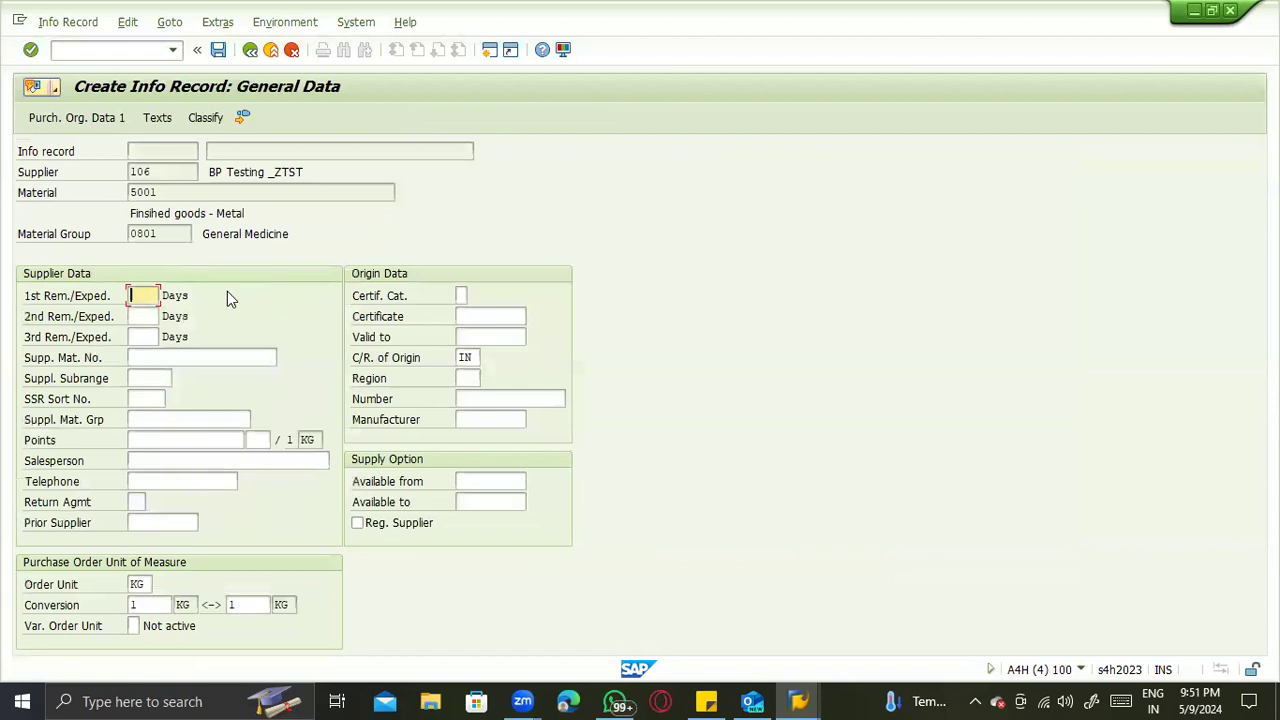
{"action": "key", "text": "Return"}
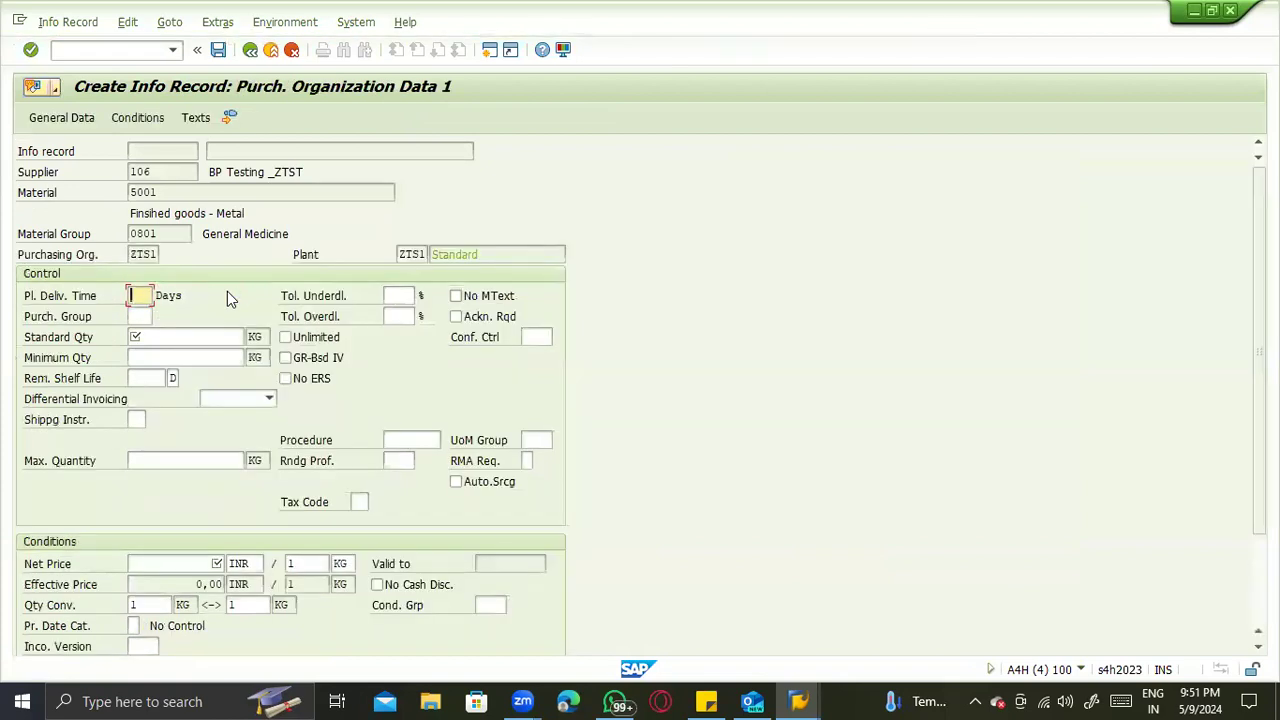
- Set the info record's planned delivery time to 1 day, standard quantity to 1 KG and net price to 100 INR
{"action": "left_click", "coordinate": [191, 337]}
{"action": "type", "text": "1"}
{"action": "left_click", "coordinate": [178, 358]}
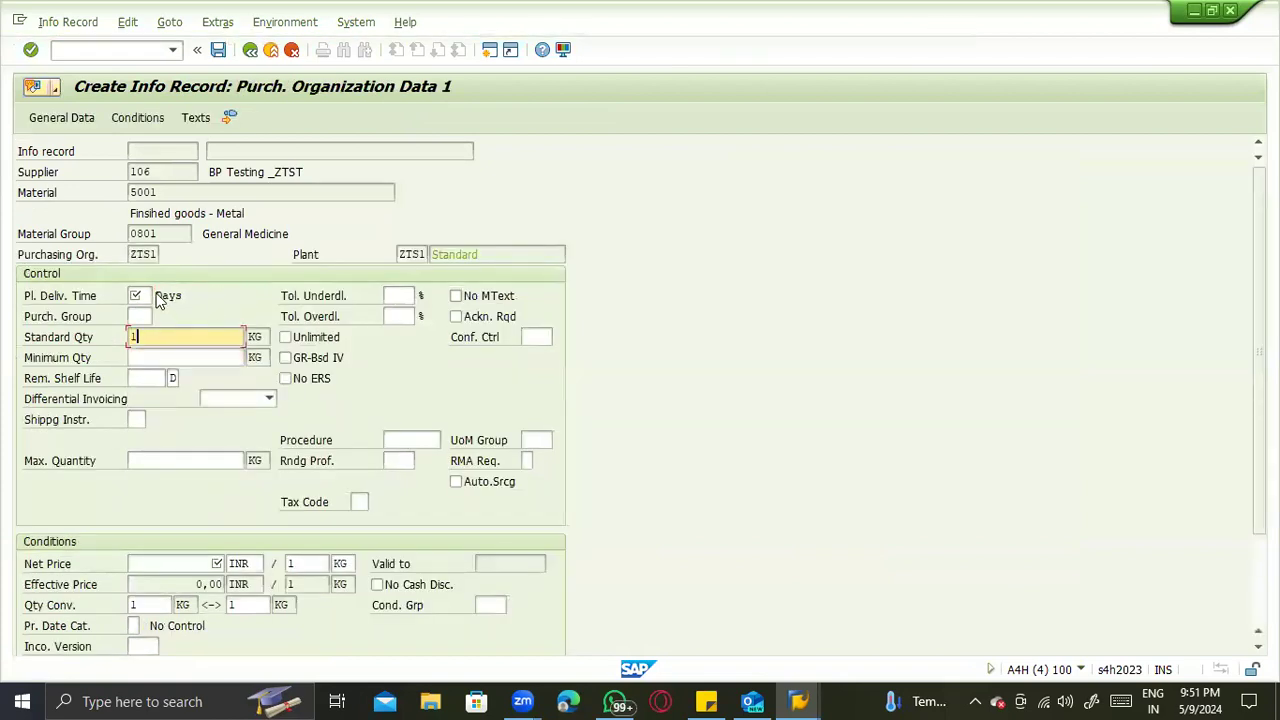
{"action": "left_click", "coordinate": [138, 296]}
{"action": "type", "text": "1"}
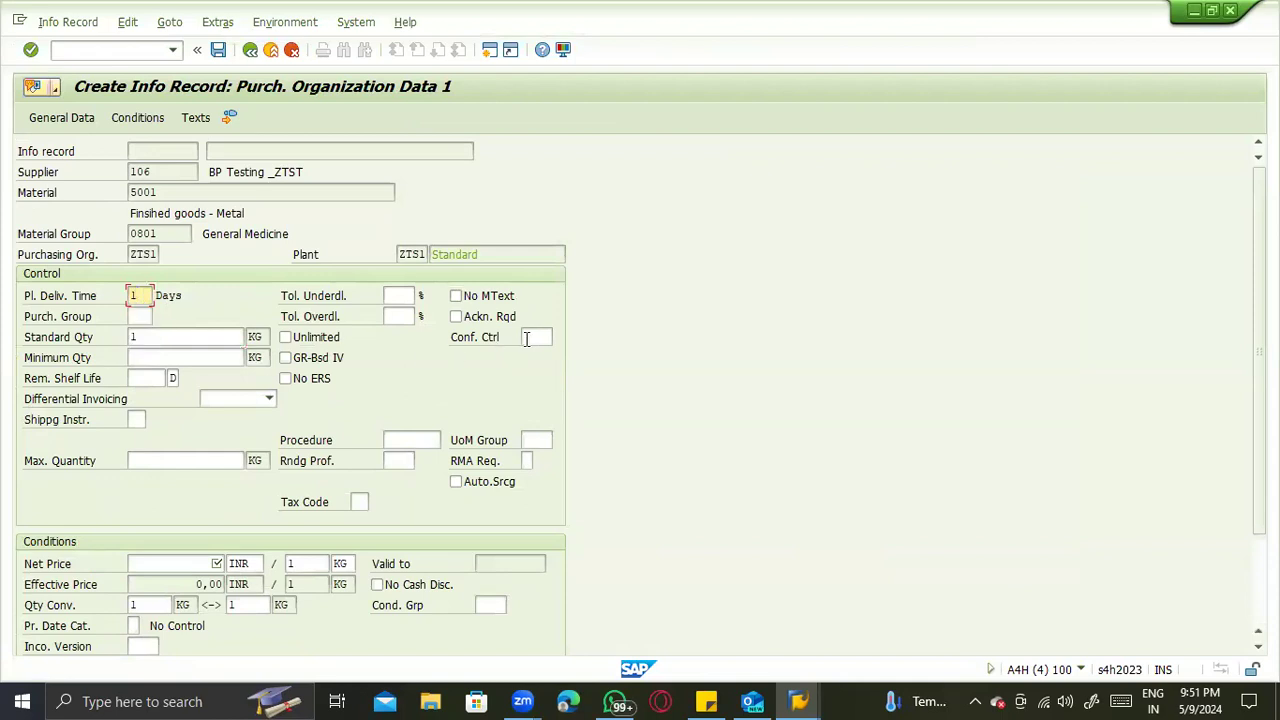
{"action": "left_click", "coordinate": [530, 338]}
{"action": "left_click", "coordinate": [210, 564]}
{"action": "type", "text": "100"}
{"action": "key", "text": "Return"}
- Set the info record's purchasing group to ACS and save the record
{"action": "left_click", "coordinate": [142, 316]}
{"action": "left_click", "coordinate": [141, 315]}
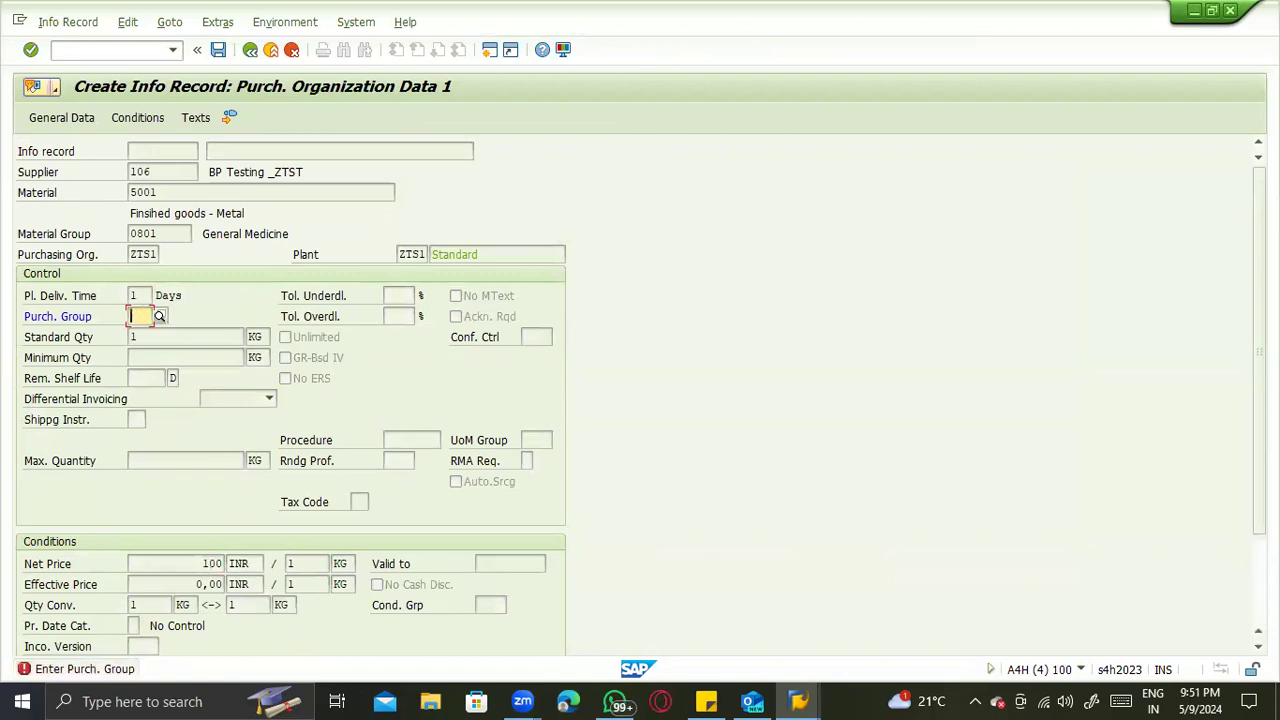
{"action": "type", "text": "ACS"}
{"action": "key", "text": "Return"}
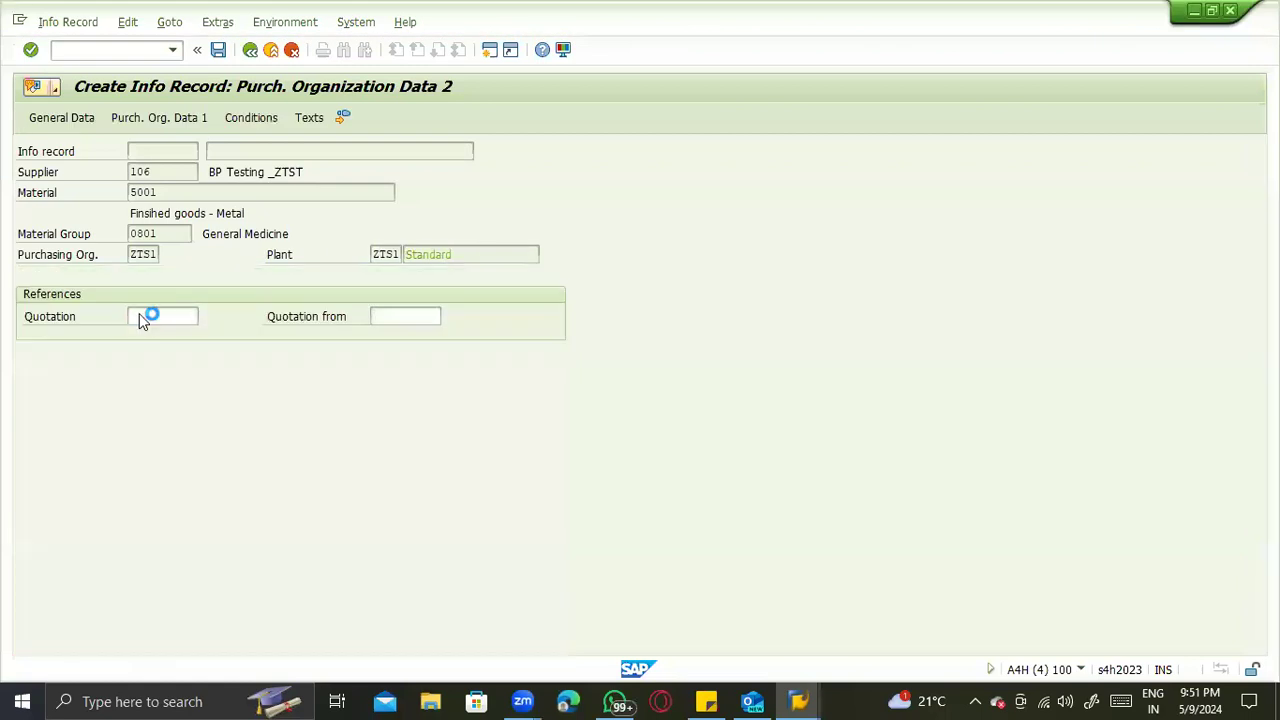
{"action": "key", "text": "Return"}
{"action": "key", "text": "Return"}
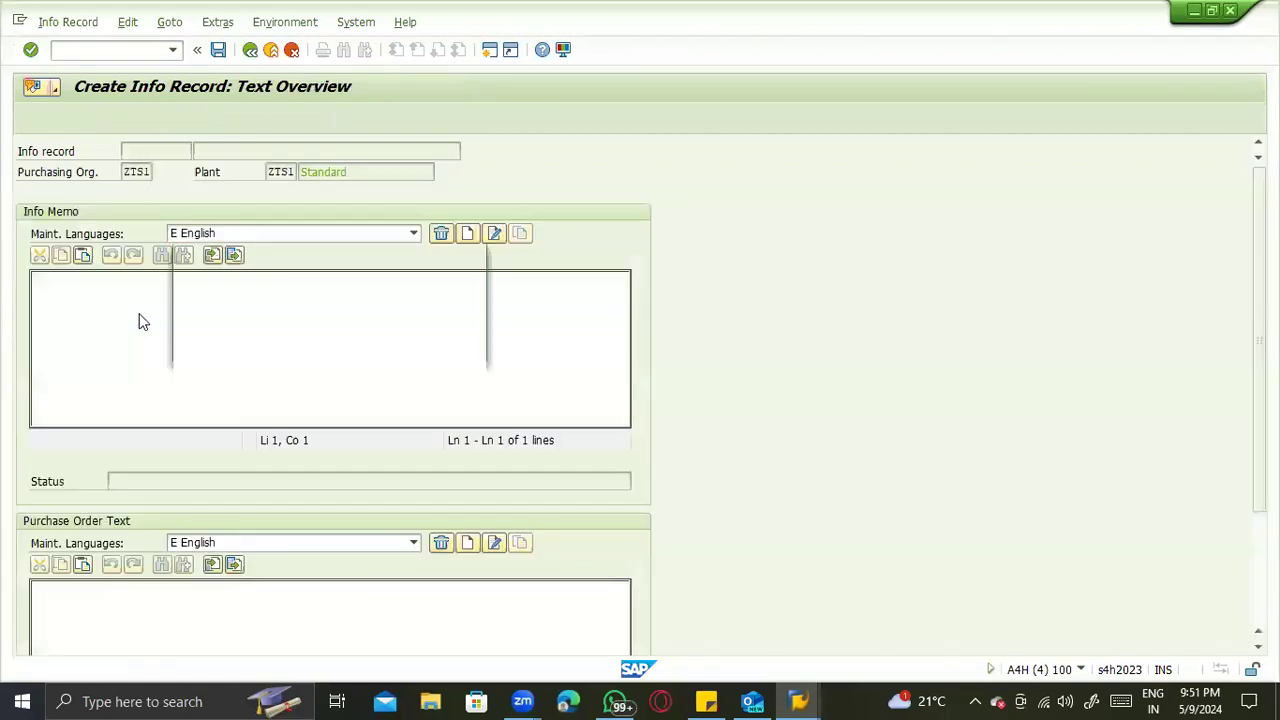
{"action": "key", "text": "Return"}
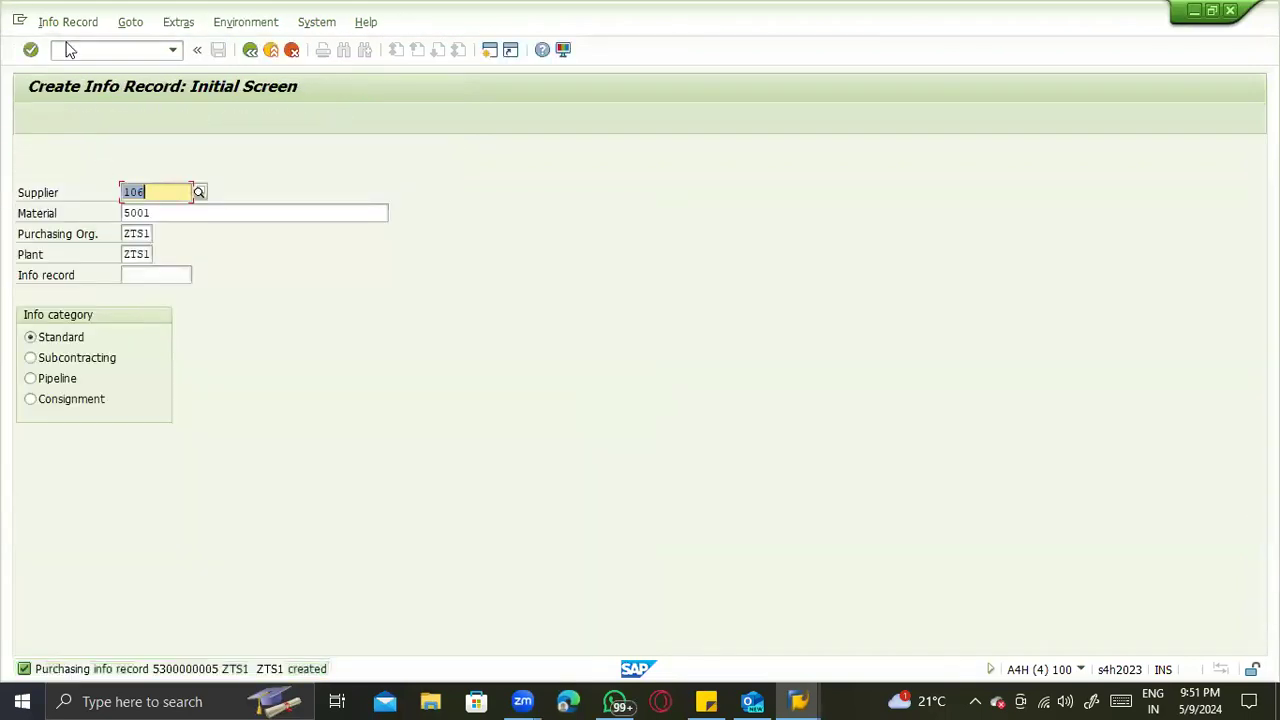
- Start a new standard purchase order with transaction /nme2 and enter BP Testing _ZTST's number as its supplier
{"action": "left_click", "coordinate": [65, 51]}
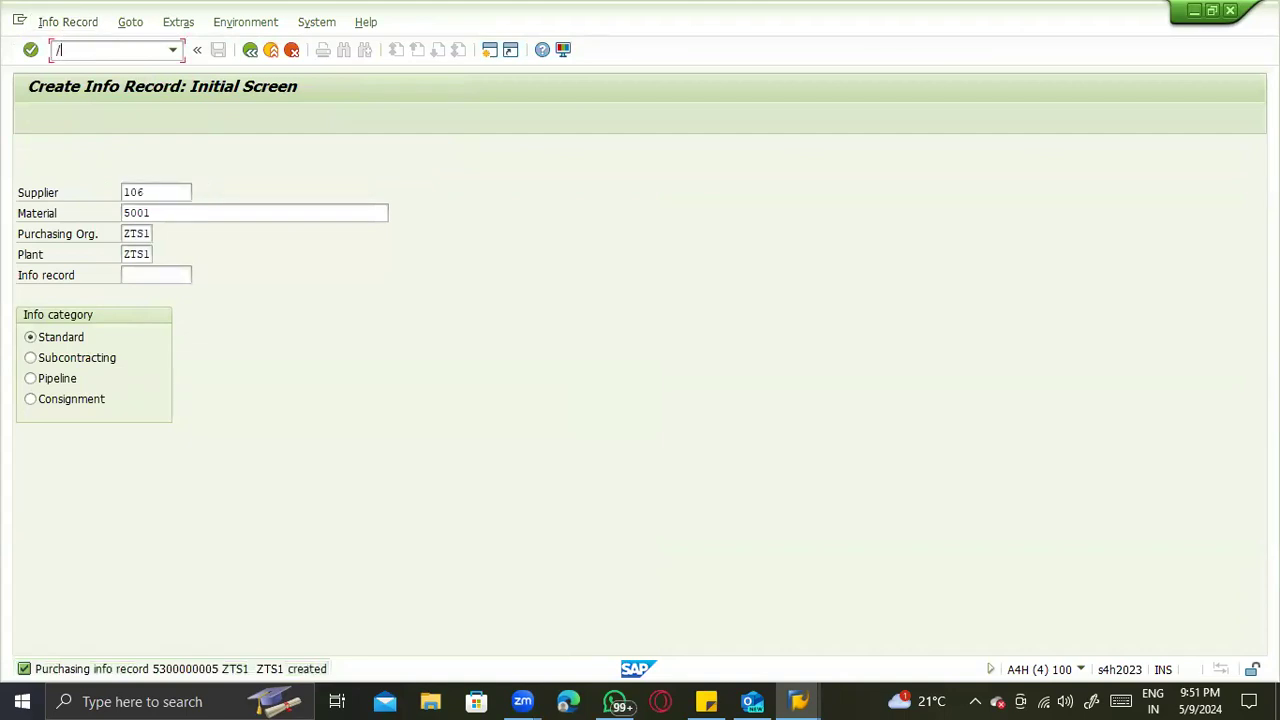
{"action": "type", "text": "/nme2"}
{"action": "key", "text": "Return"}
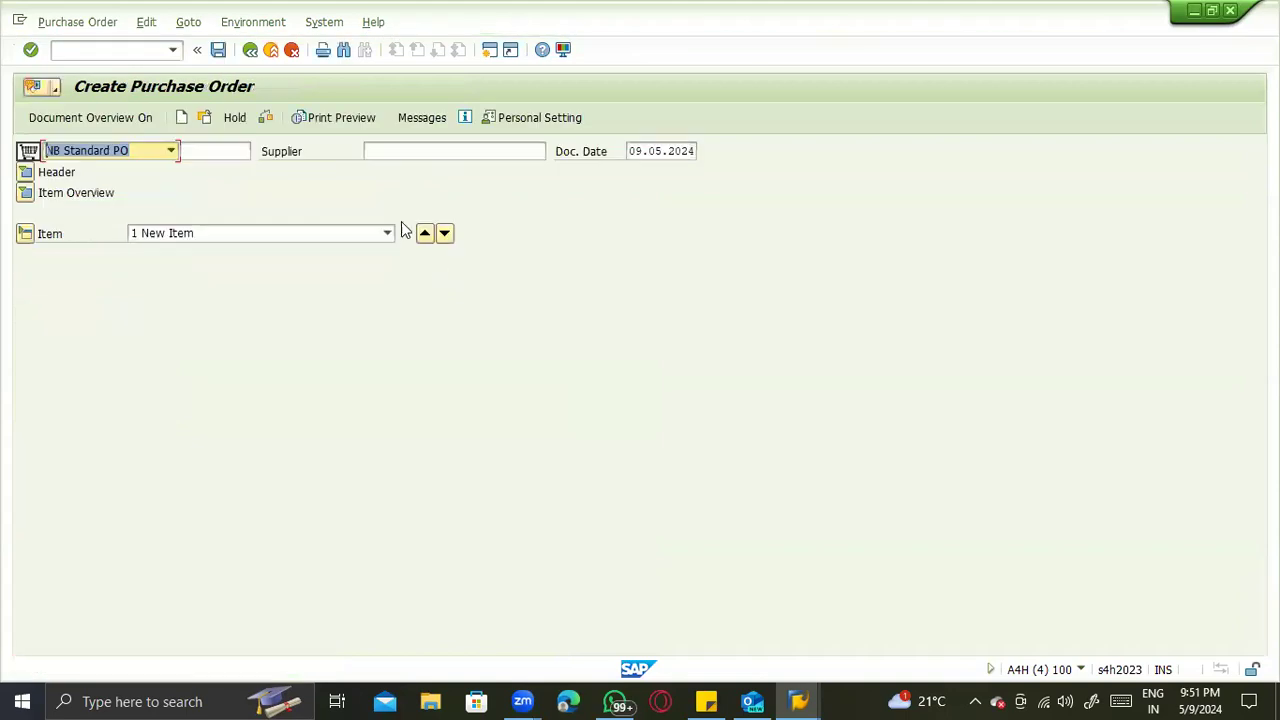
{"action": "left_click", "coordinate": [409, 155]}
{"action": "type", "text": "106"}
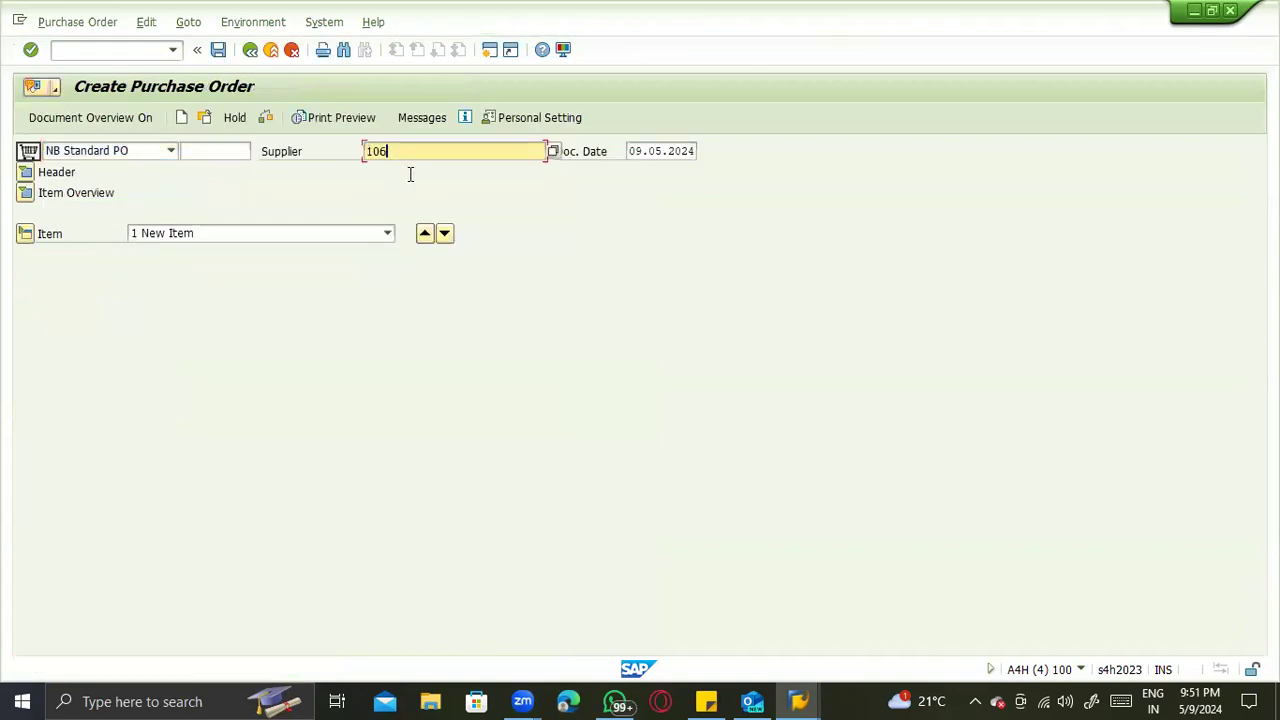
{"action": "key", "text": "Return"}
- Assign purchasing organization ZTS1, purchasing group ACS and company code ZTST to the new order
{"action": "key", "text": "space"}
{"action": "left_click", "coordinate": [164, 232]}
{"action": "key", "text": "Tab"}
{"action": "key", "text": "space"}
{"action": "left_click", "coordinate": [162, 252]}
{"action": "key", "text": "Tab"}
{"action": "key", "text": "space"}
{"action": "left_click", "coordinate": [164, 287]}
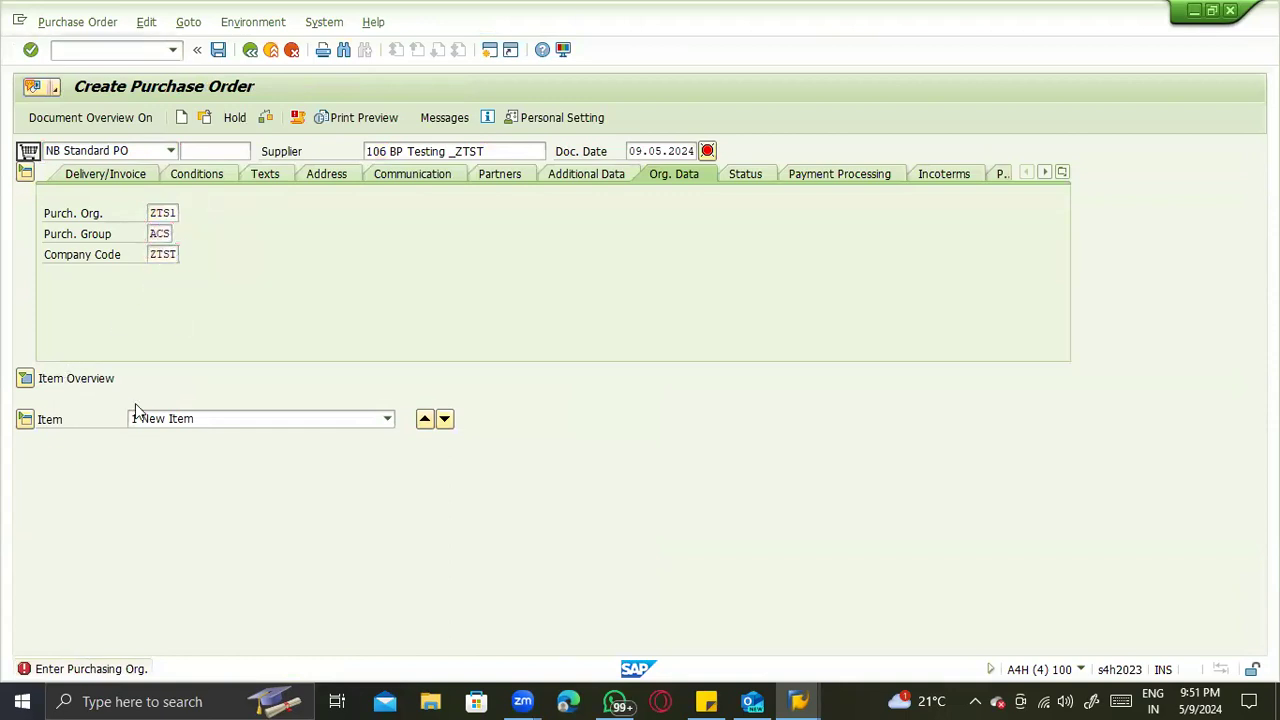
{"action": "key", "text": "Return"}
- Add material 5001 as an item of the new order and try to assign it plant ZTS1
{"action": "key", "text": "ctrl+F3"}
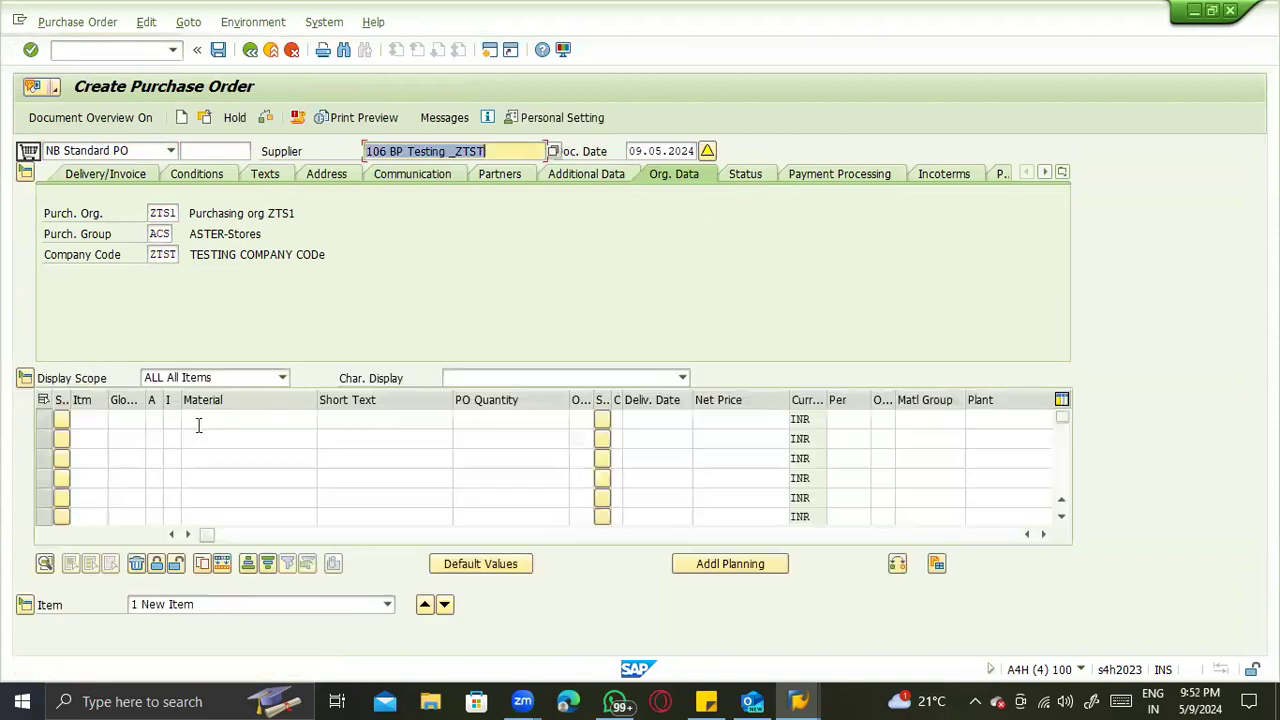
{"action": "left_click", "coordinate": [206, 425]}
{"action": "type", "text": "5001"}
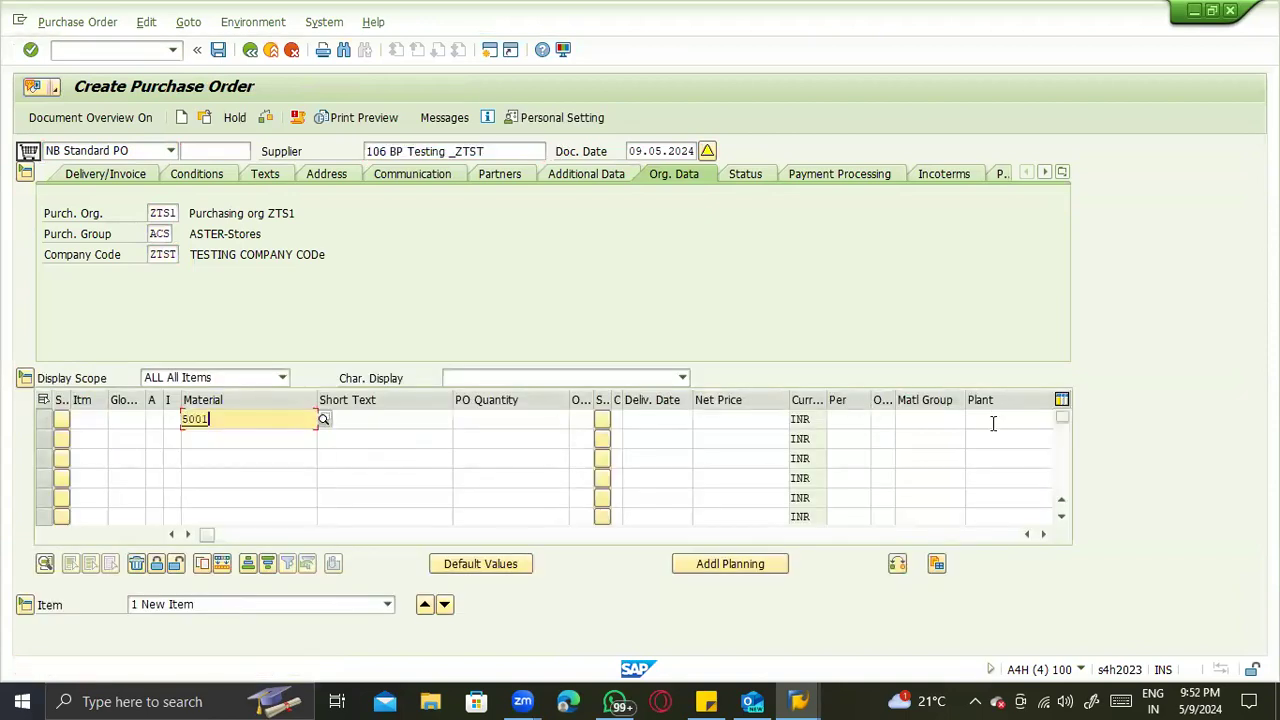
{"action": "left_click", "coordinate": [993, 423]}
{"action": "type", "text": "ZTS1"}
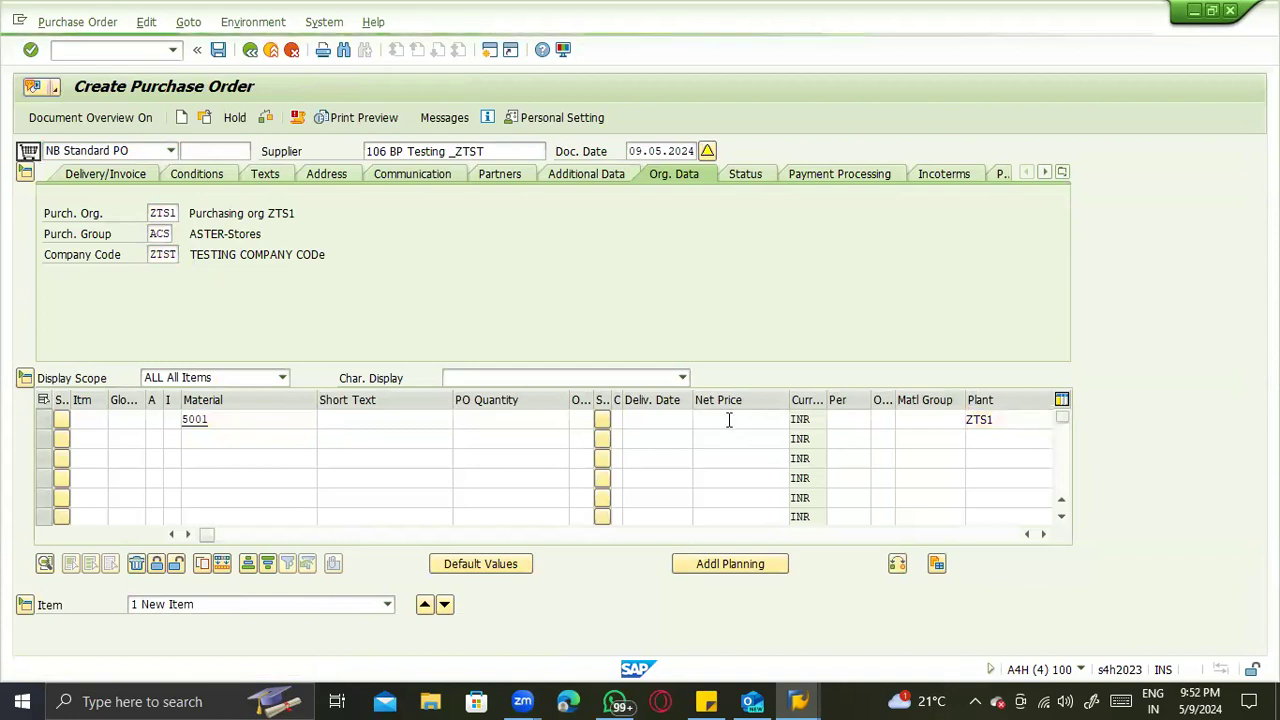
{"action": "left_click", "coordinate": [966, 438]}
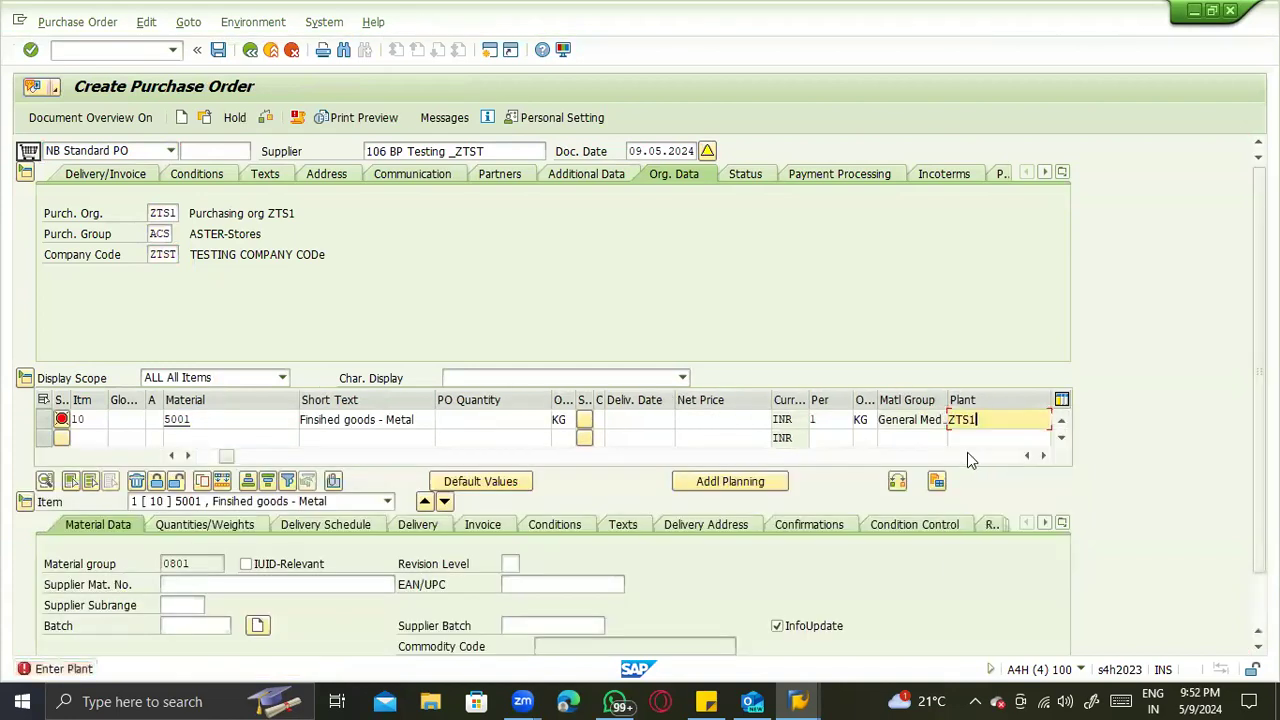
{"action": "left_click", "coordinate": [967, 446]}
{"action": "left_click", "coordinate": [967, 455]}
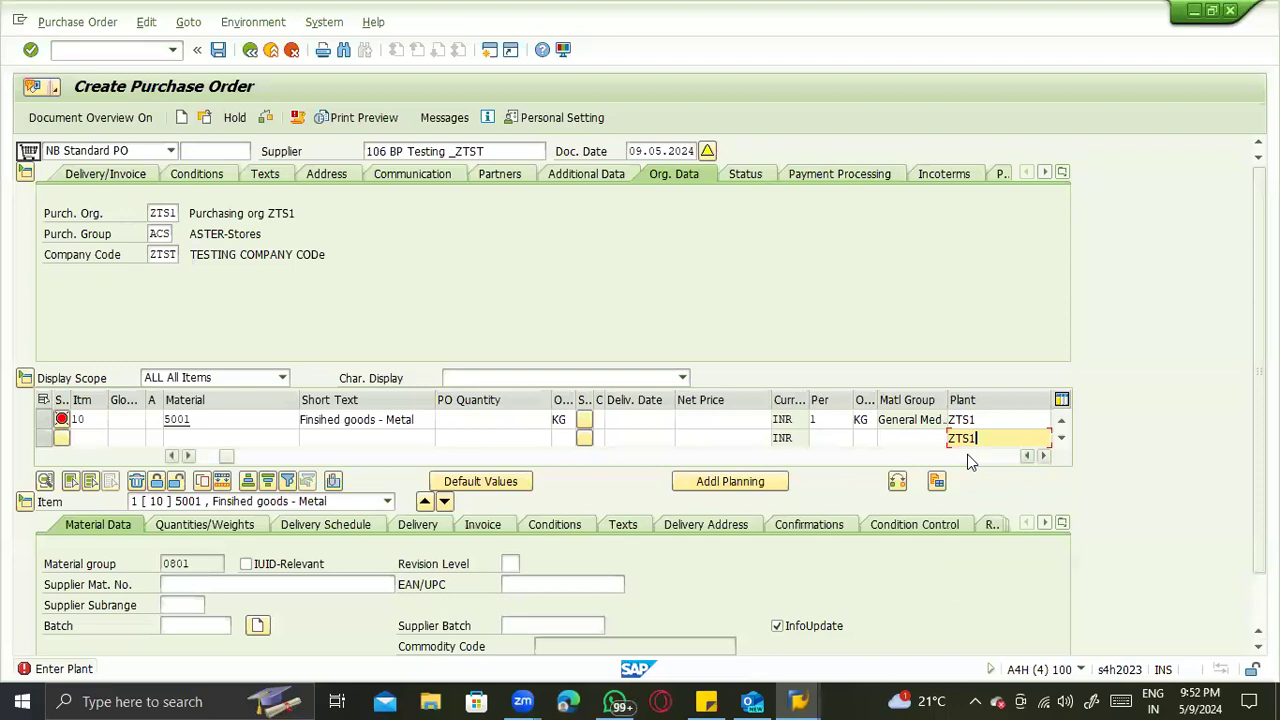
{"action": "key", "text": "Return"}
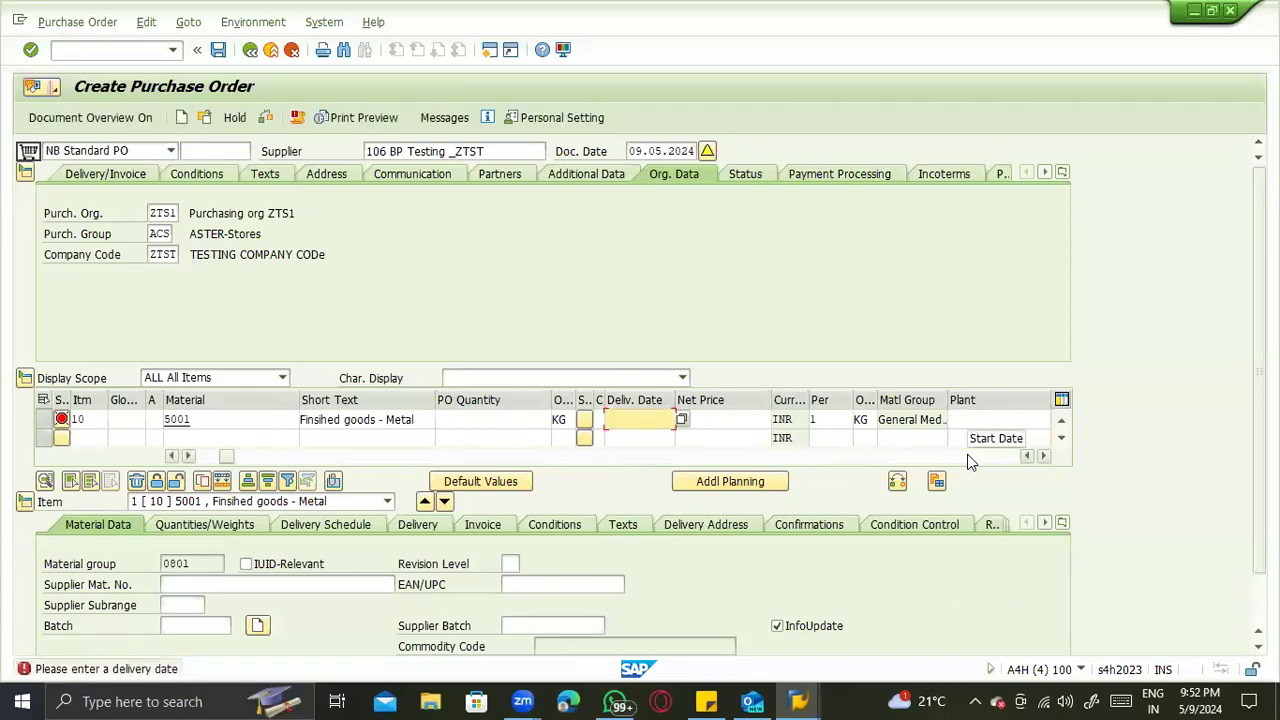
- Start a new contract with transaction /nme31k and enter BP Testing _ZTST's number as its supplier
{"action": "left_click", "coordinate": [83, 50]}
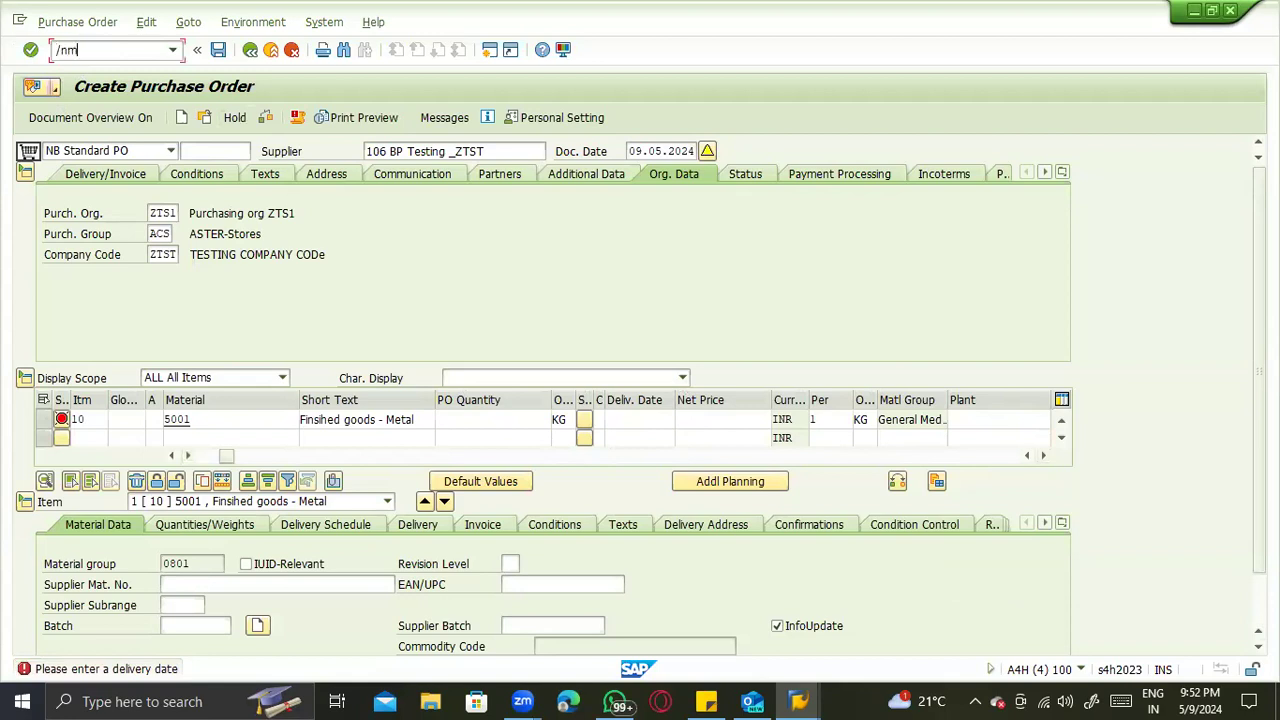
{"action": "type", "text": "/nme31k"}
{"action": "key", "text": "Return"}
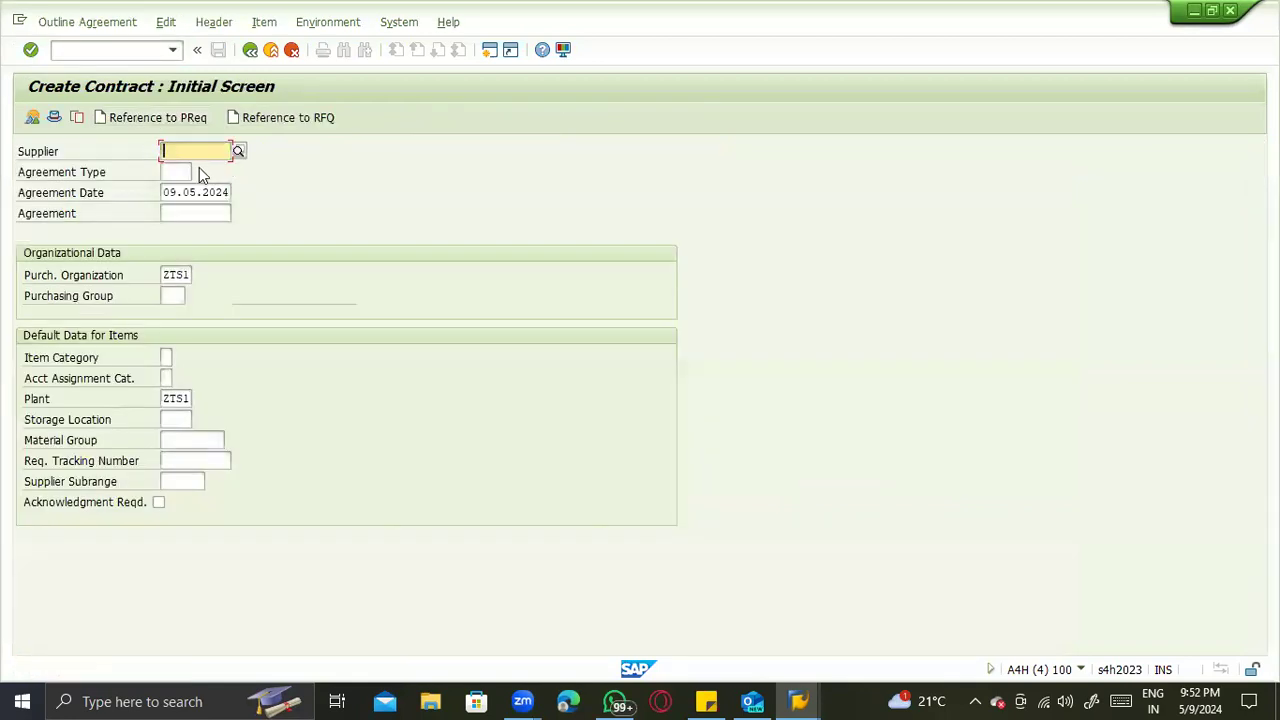
{"action": "type", "text": "106"}
{"action": "key", "text": "Return"}
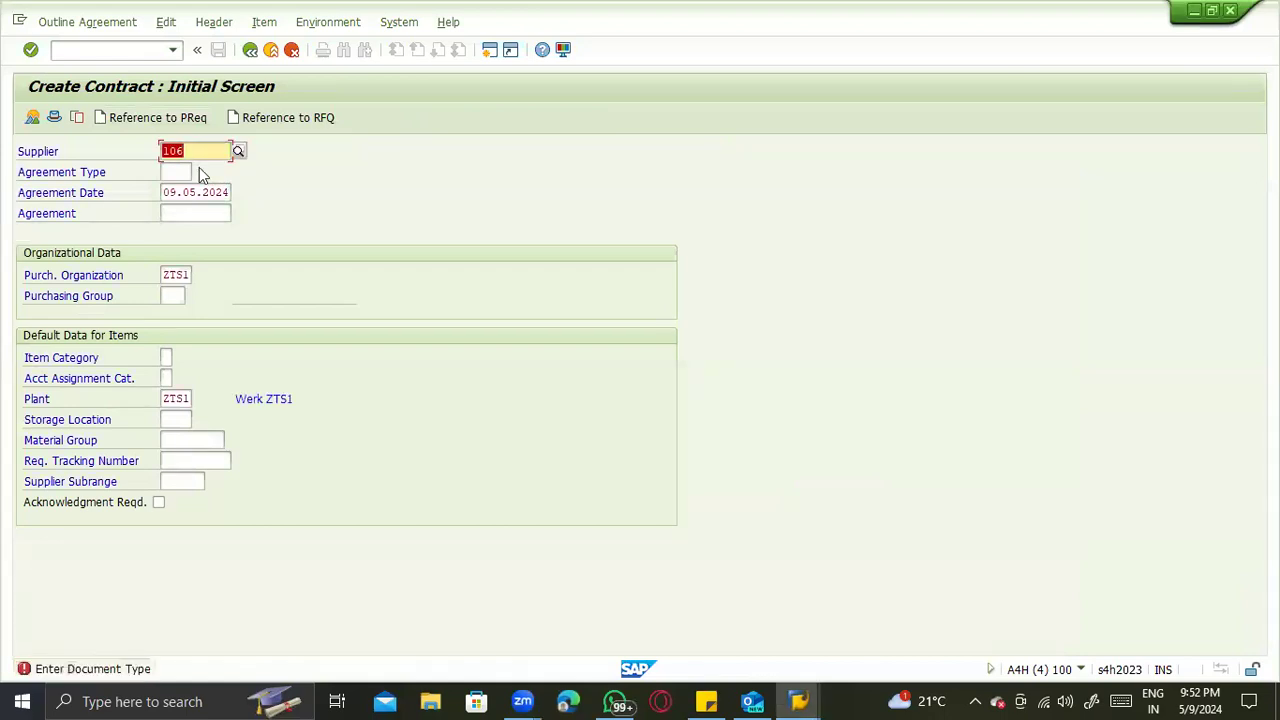
- Set the contract's agreement type to WK and purchasing group to ACS, and proceed to its header data
{"action": "left_click", "coordinate": [176, 172]}
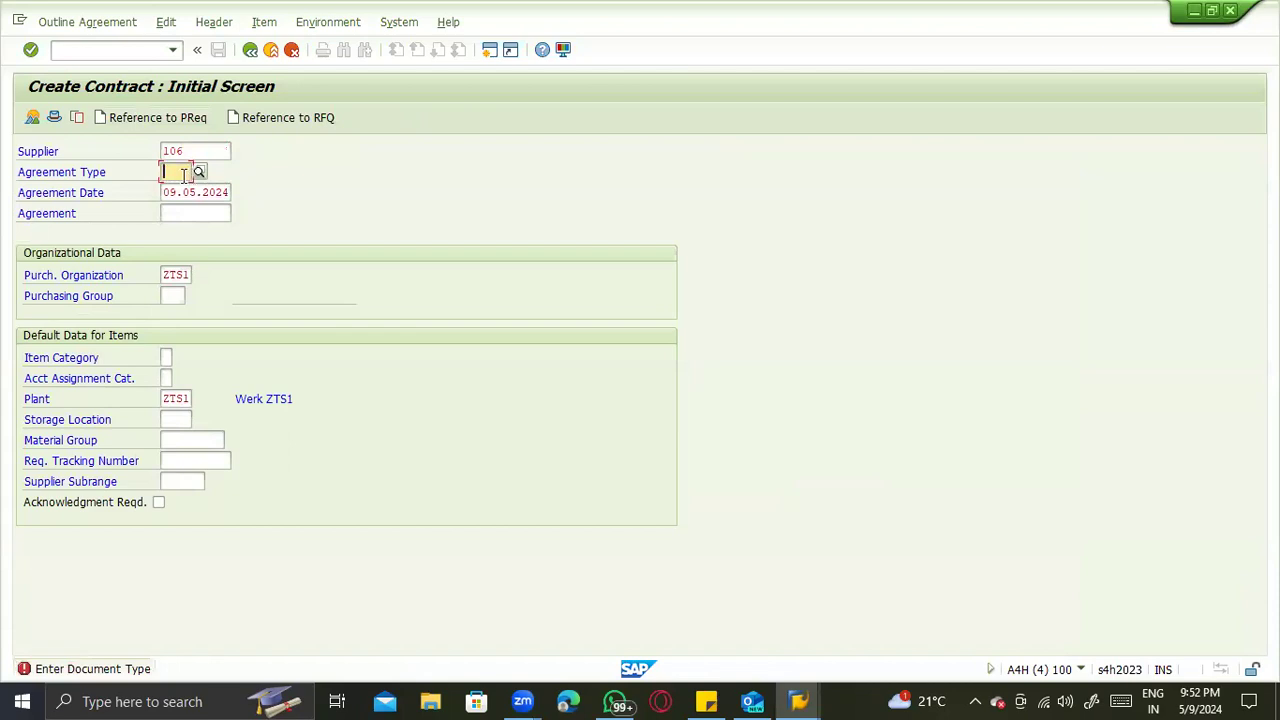
{"action": "type", "text": "MK"}
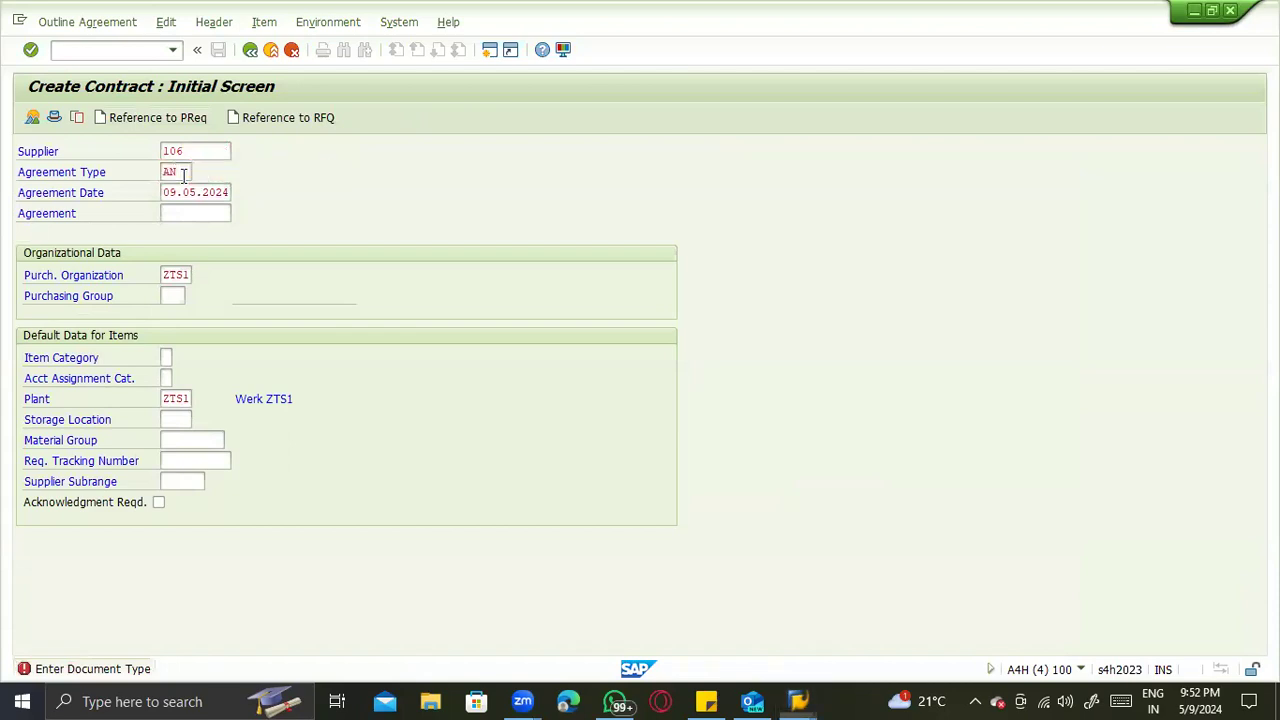
{"action": "key", "text": "Return"}
{"action": "type", "text": "WK"}
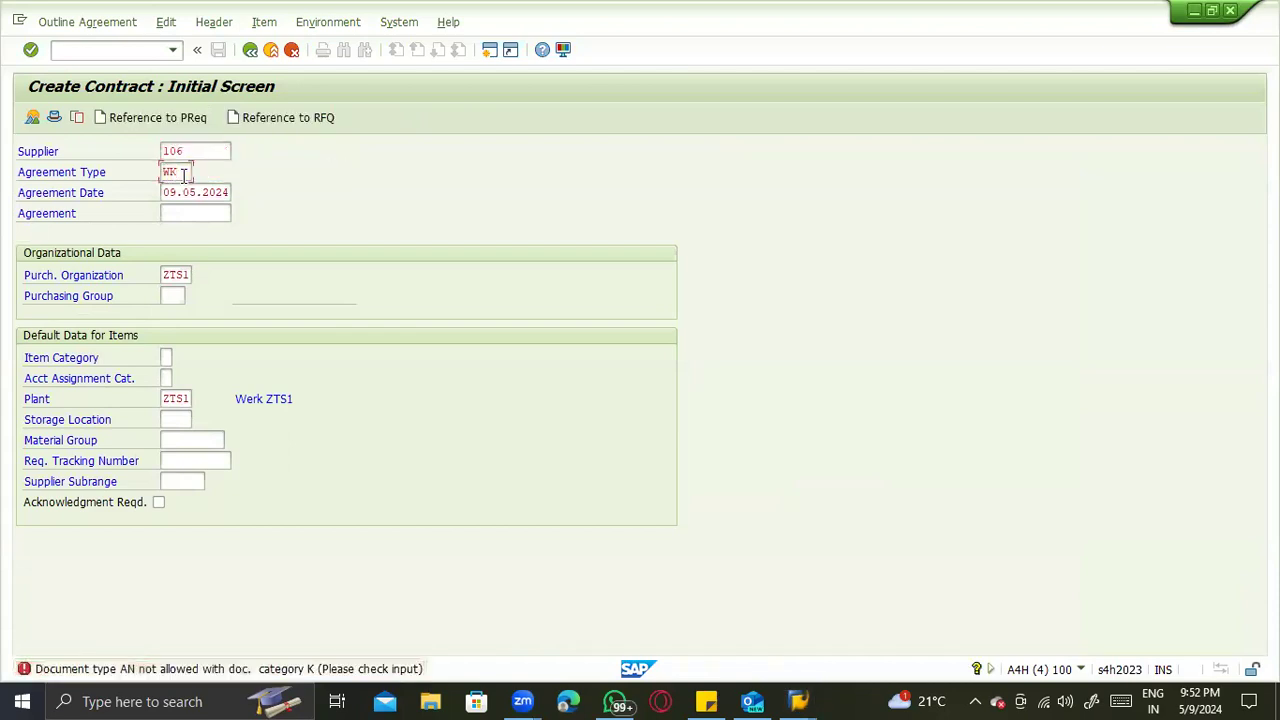
{"action": "key", "text": "Return"}
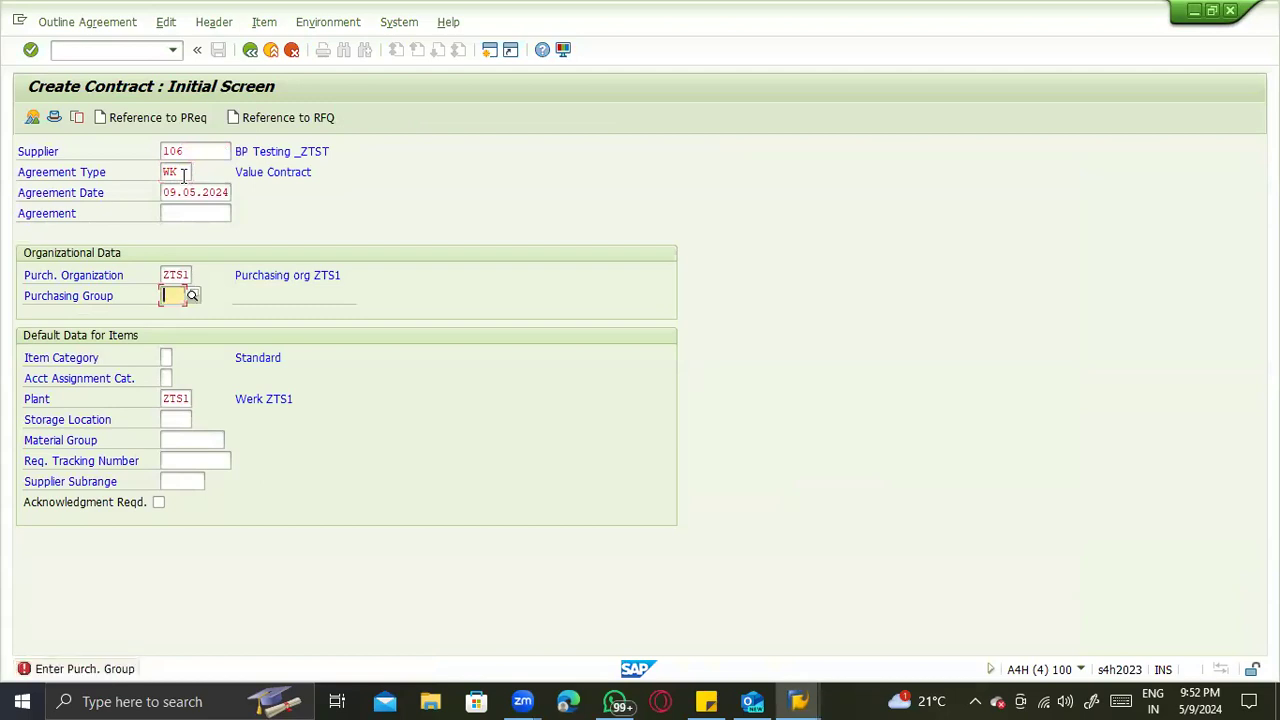
{"action": "type", "text": "ACS"}
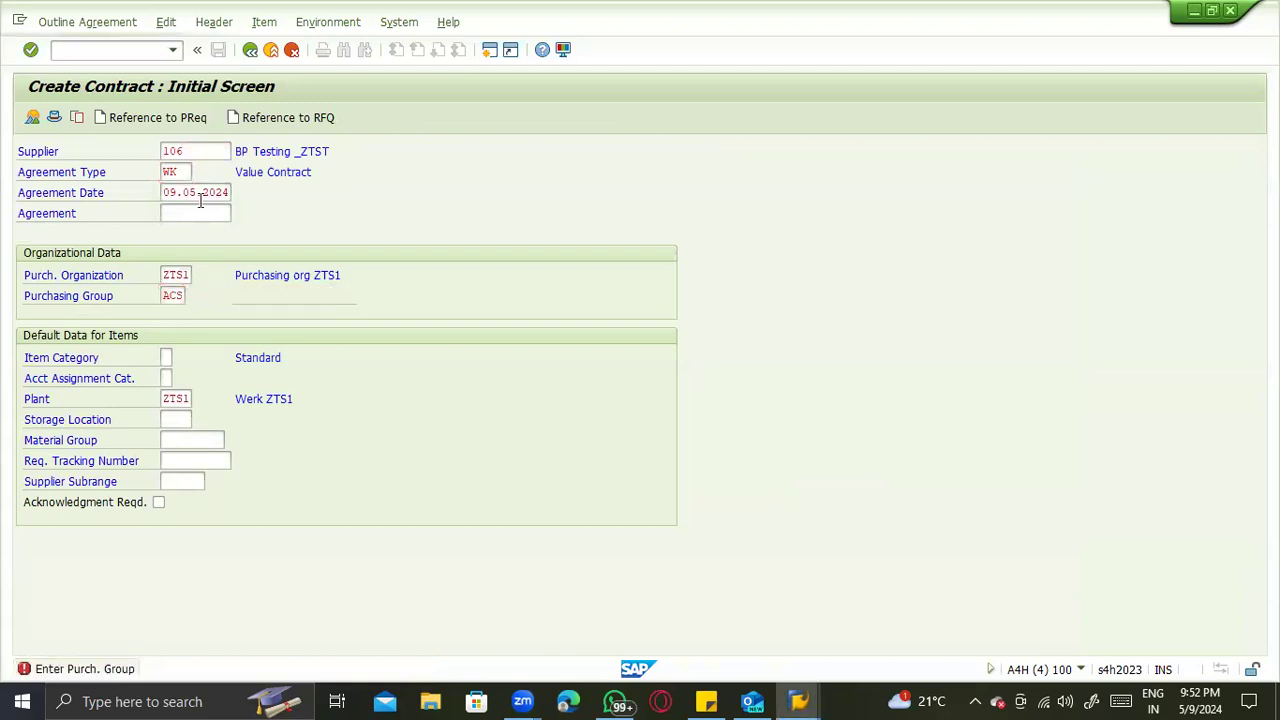
{"action": "key", "text": "Return"}
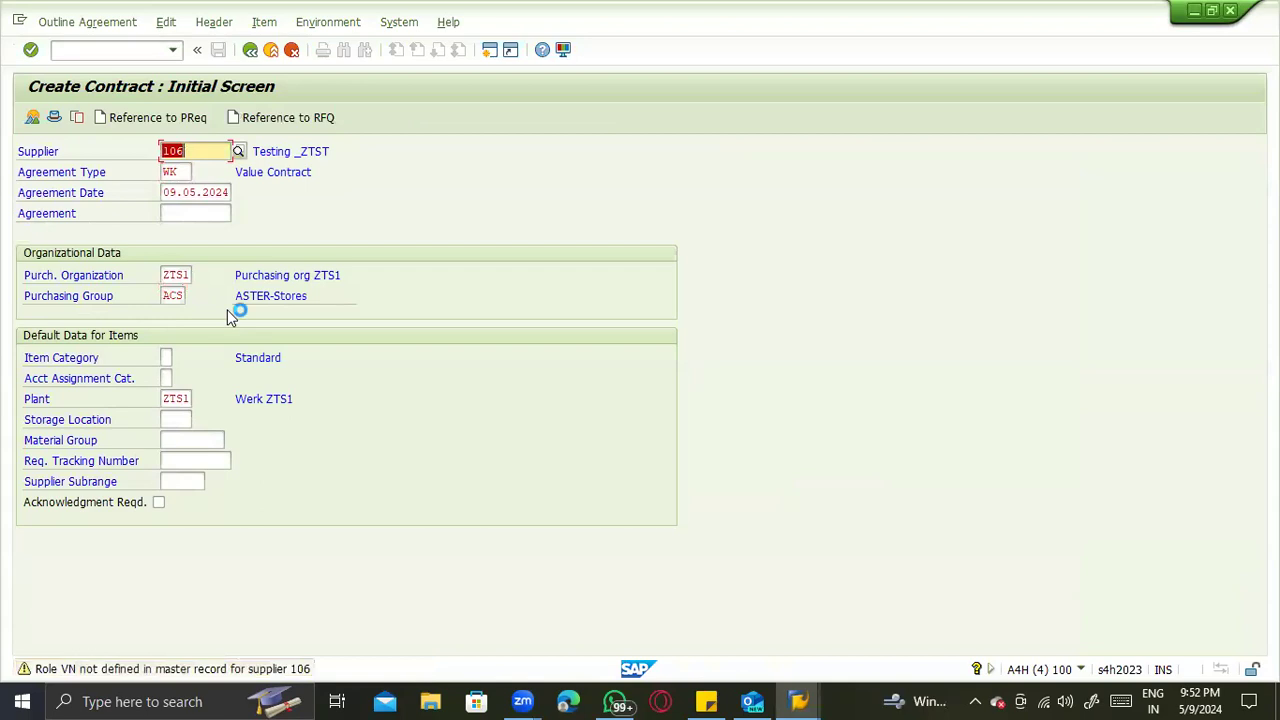
{"action": "key", "text": "Return"}
{"action": "key", "text": "Return"}
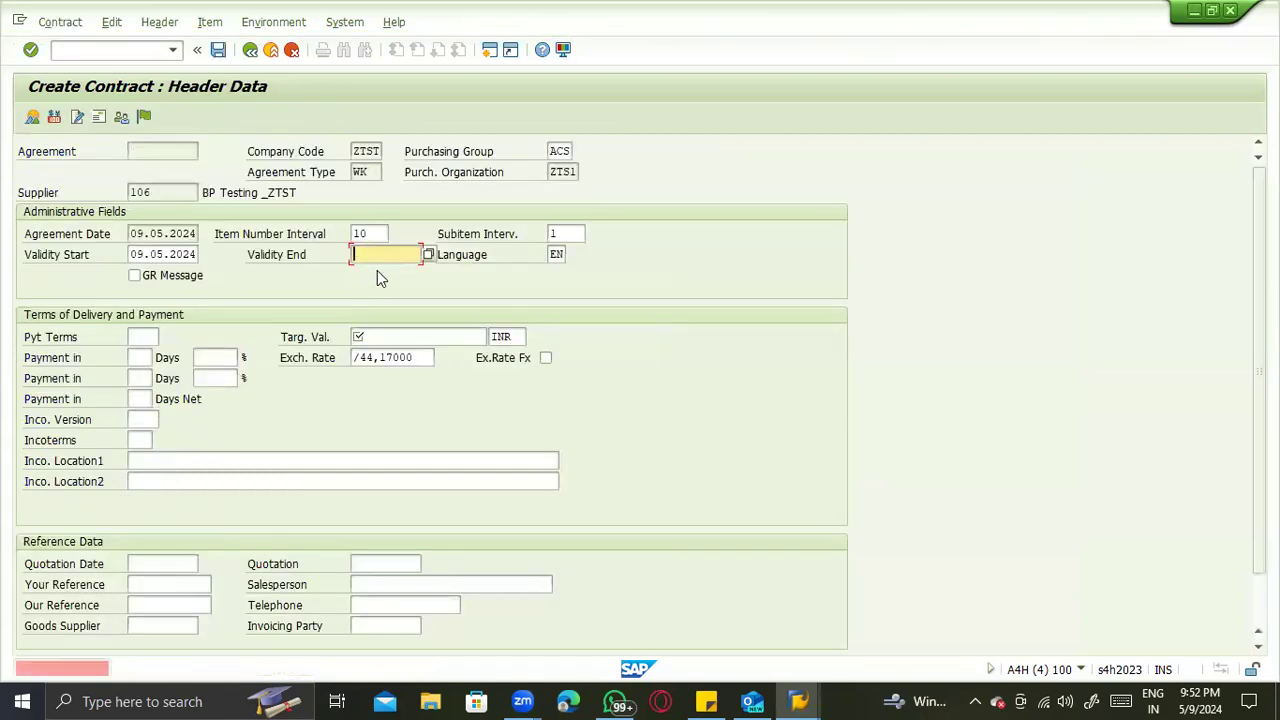
- Set the contract's validity end to 09.05.2025 and its target value to 100000 INR, and proceed to the items
{"action": "left_click", "coordinate": [431, 259]}
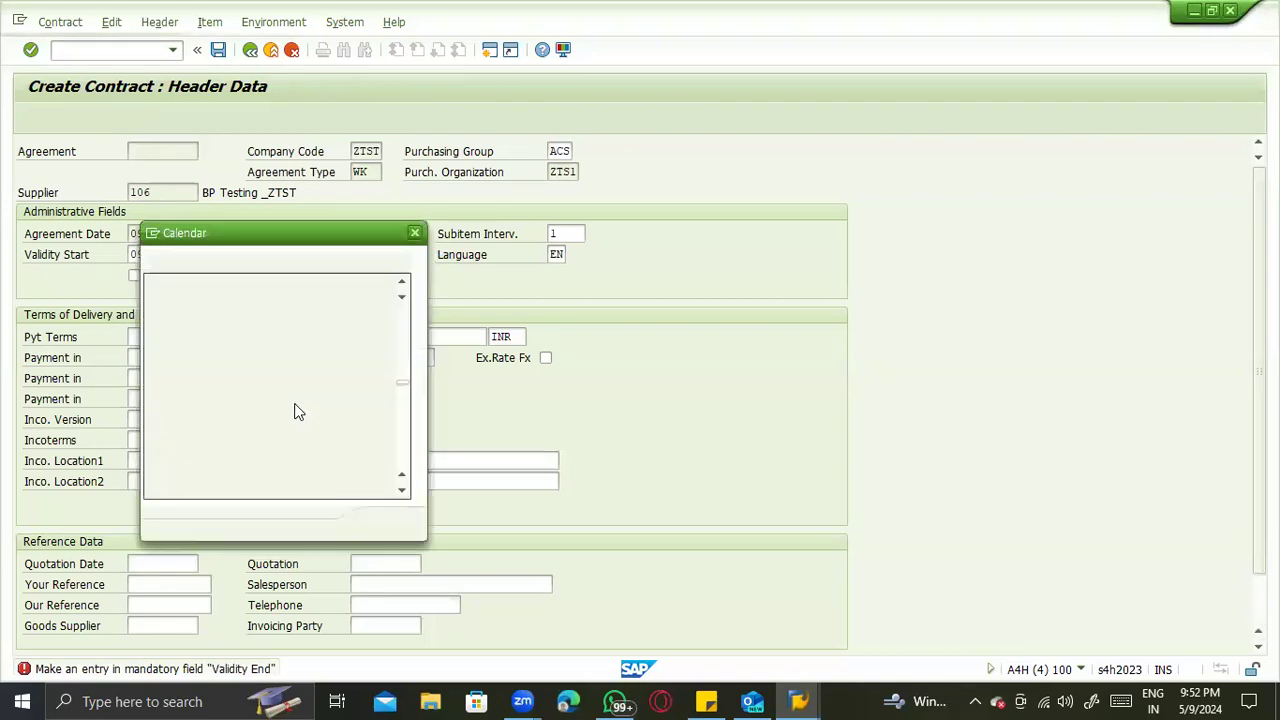
{"action": "double_click", "coordinate": [296, 411]}
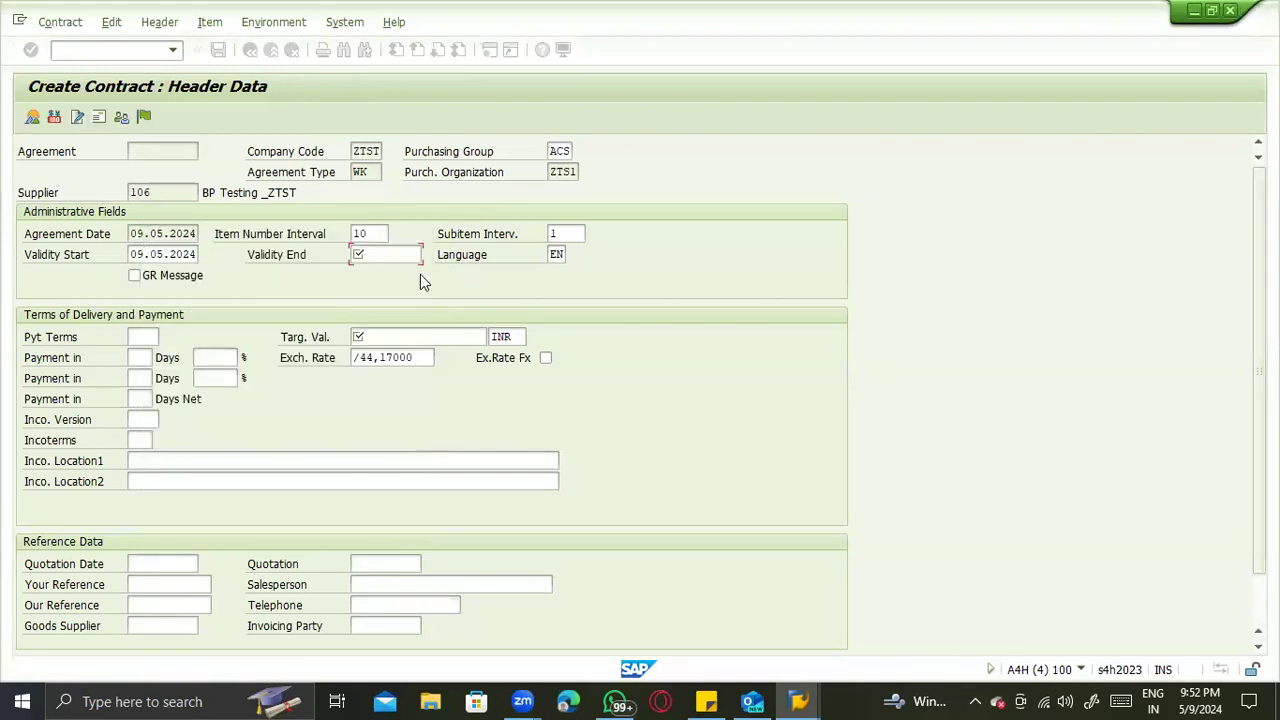
{"action": "key", "text": "BackSpace"}
{"action": "type", "text": "5"}
{"action": "left_click", "coordinate": [390, 335]}
{"action": "type", "text": "1"}
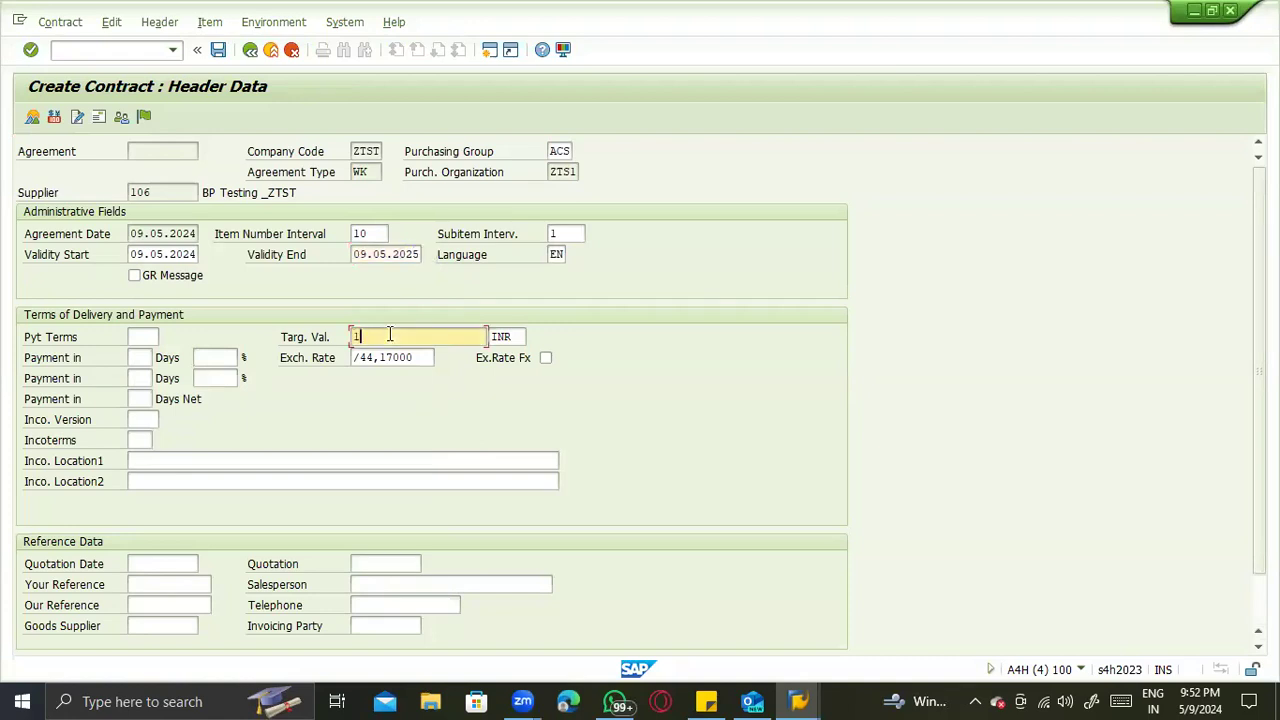
{"action": "type", "text": "00000"}
{"action": "key", "text": "Return"}
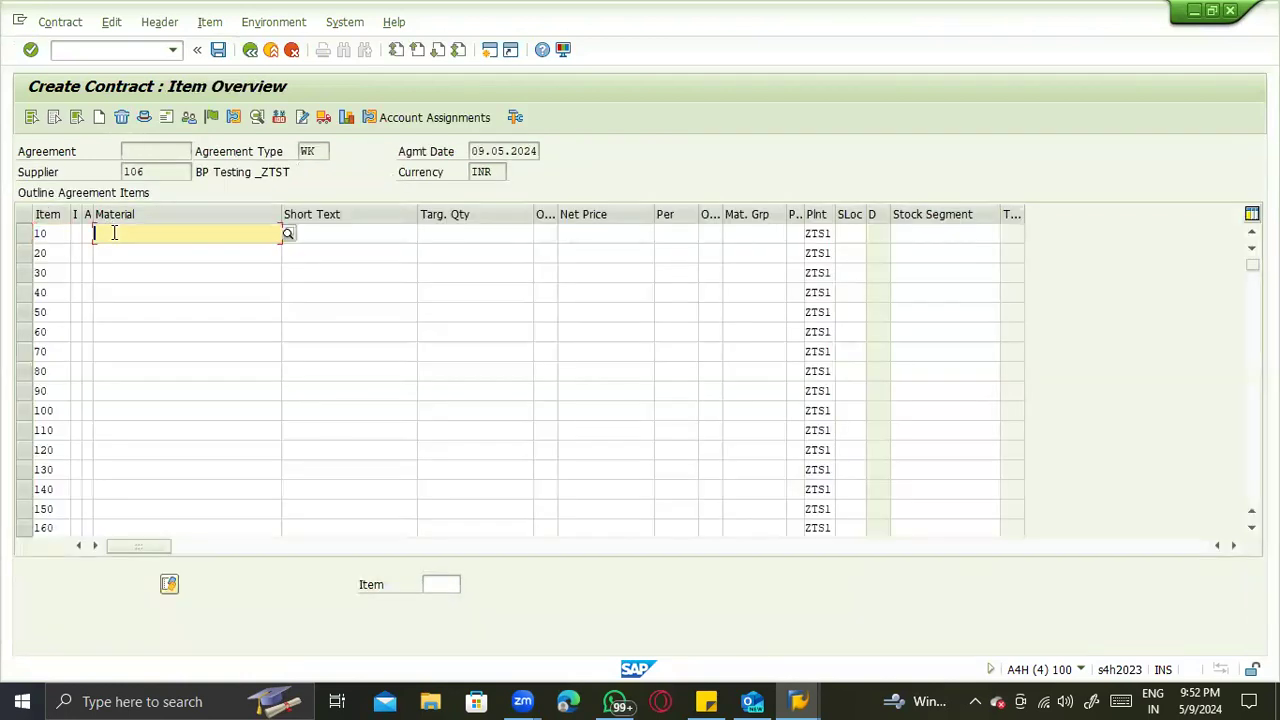
- Add material 5001 as the first contract item with a target quantity of 1000 KG
{"action": "type", "text": "500"}
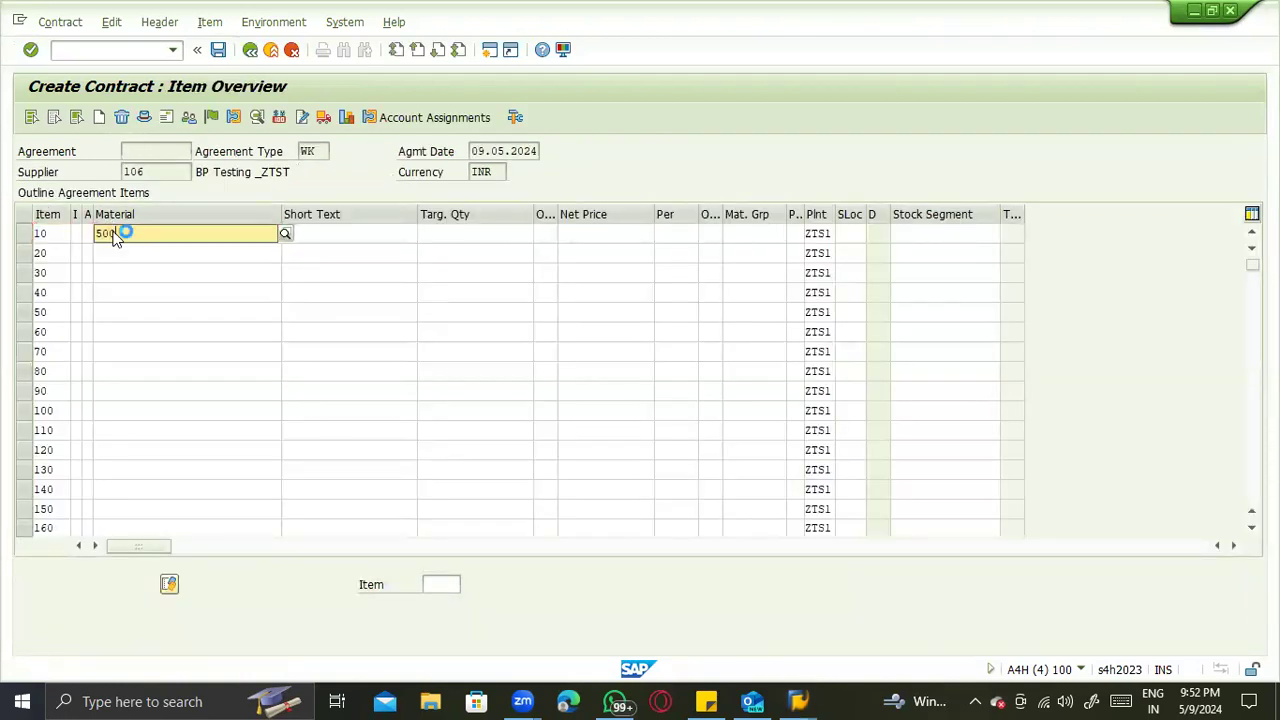
{"action": "key", "text": "Return"}
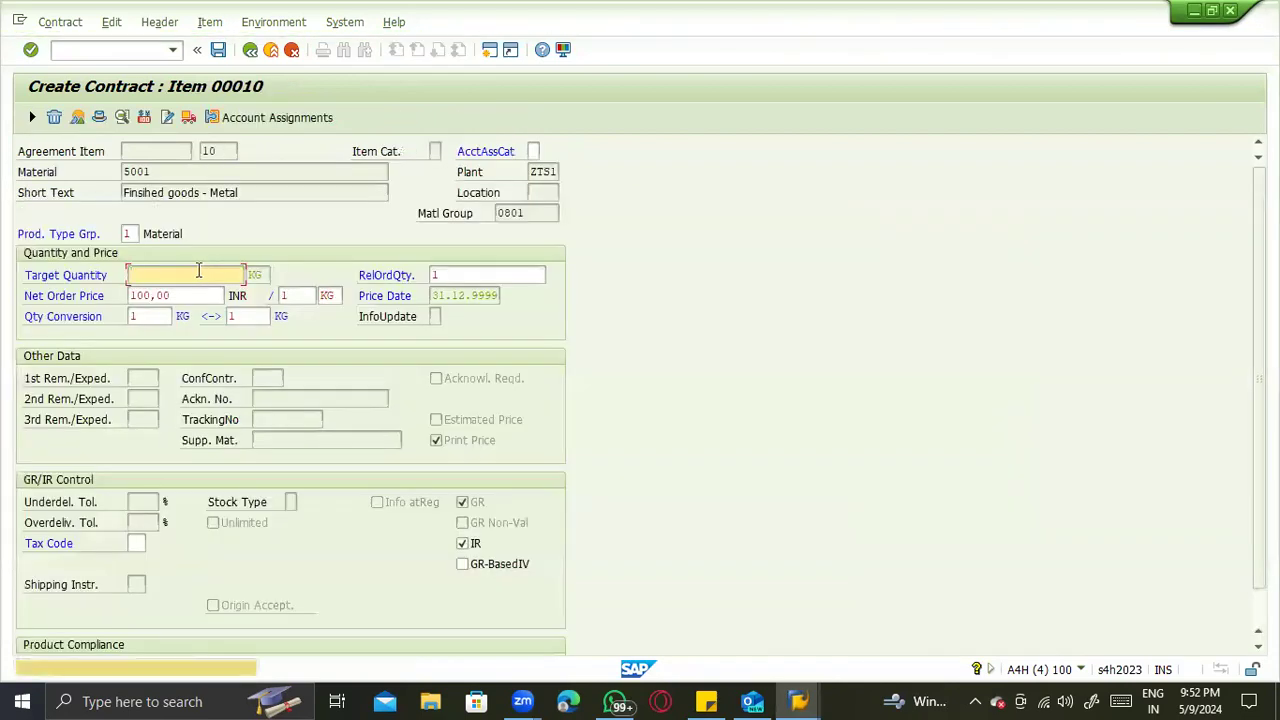
{"action": "type", "text": "1.000"}
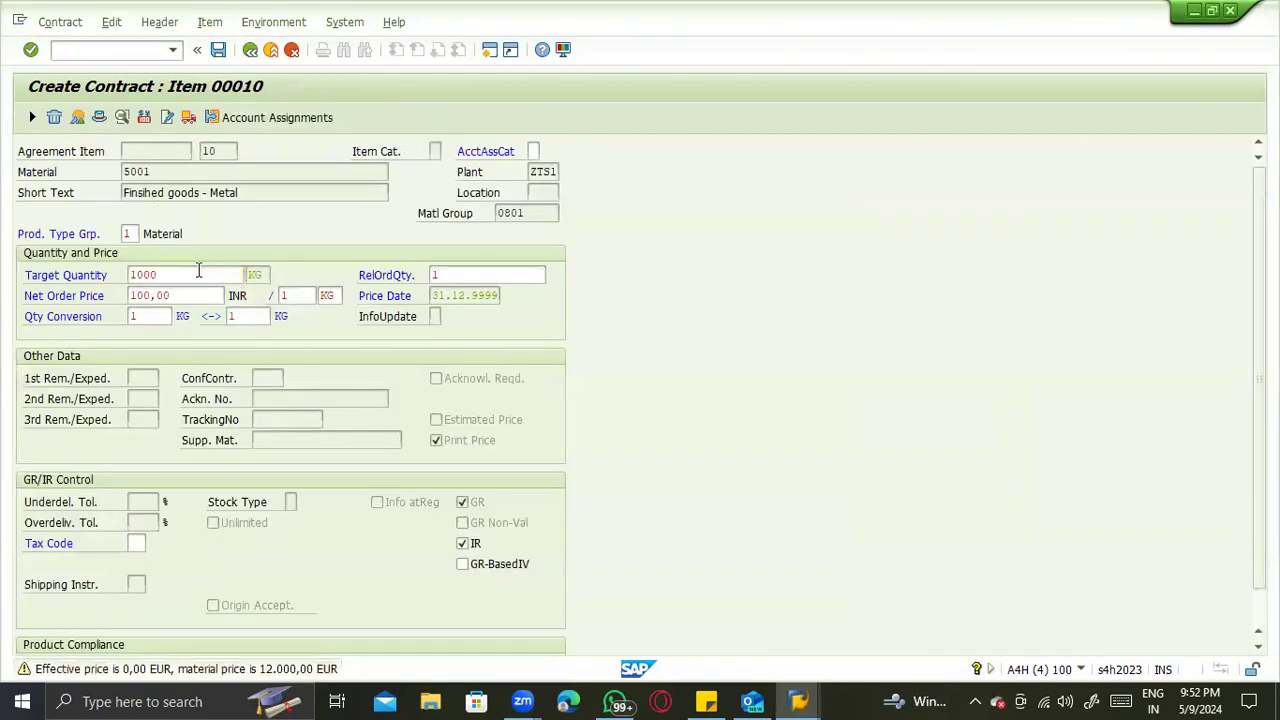
{"action": "key", "text": "Return"}
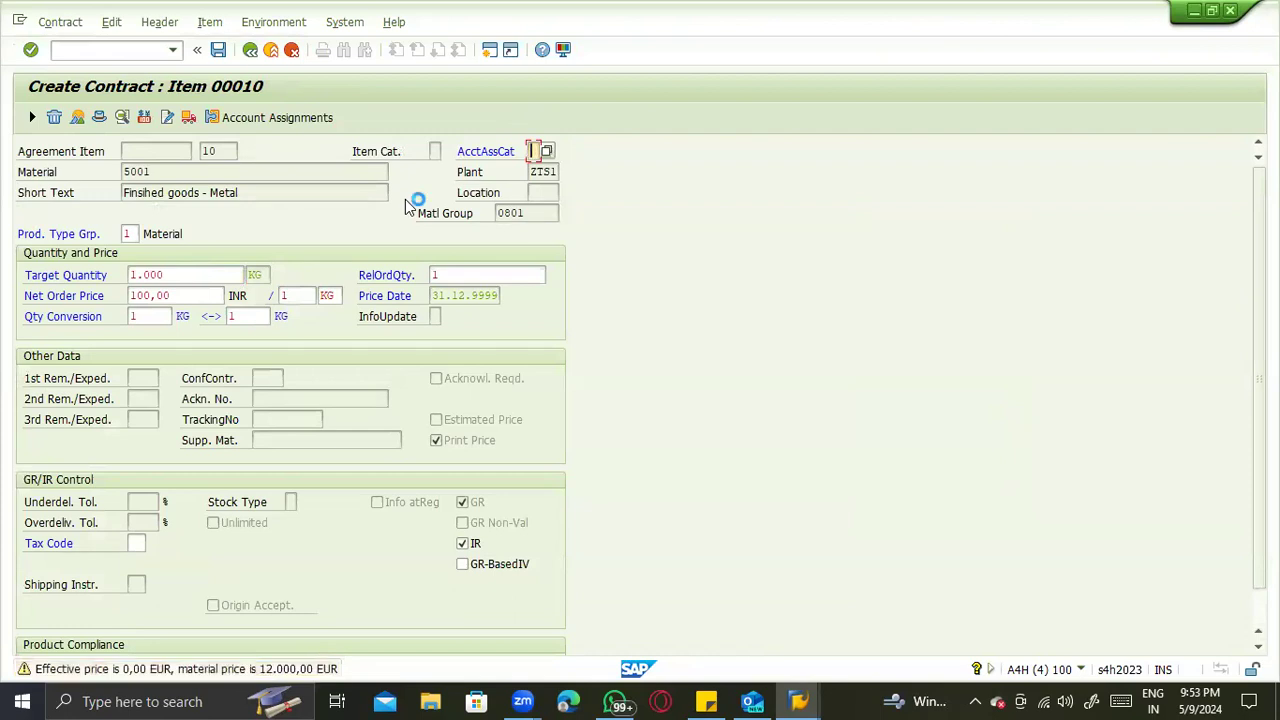
{"action": "key", "text": "F3"}
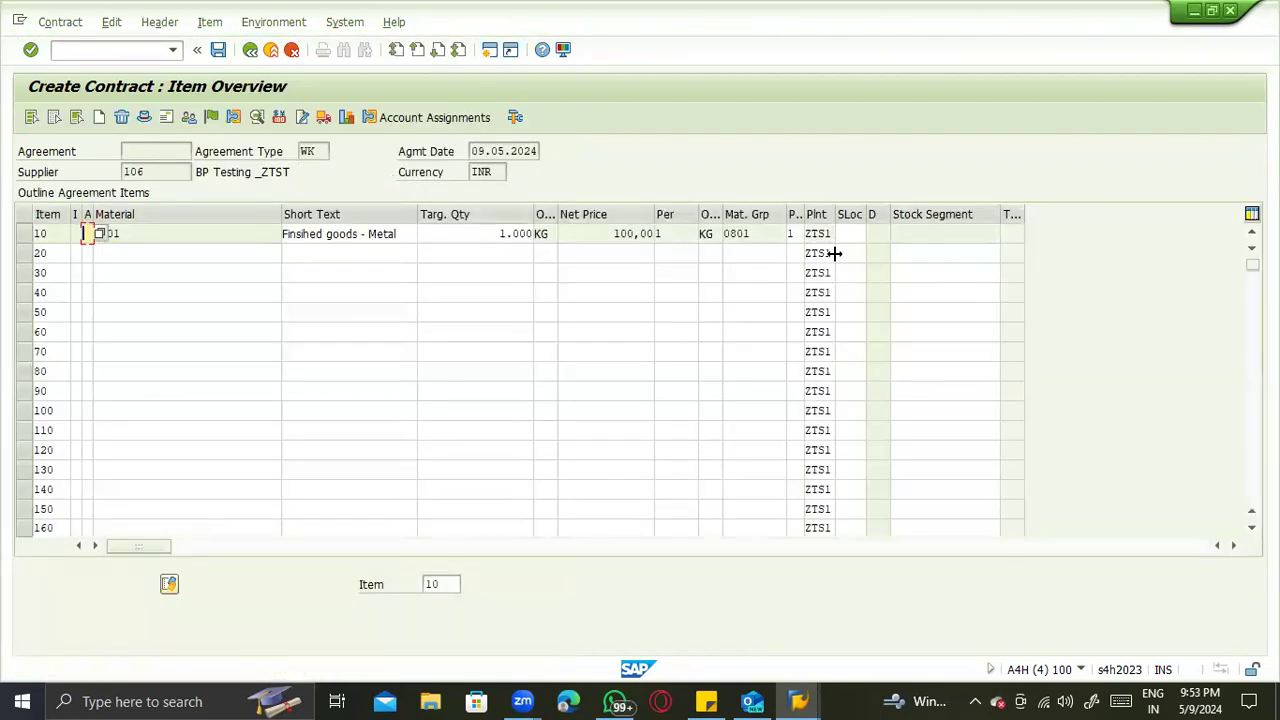
- Set the storage location of contract item 10 to ZTS1 and save the contract
{"action": "left_click", "coordinate": [825, 234]}
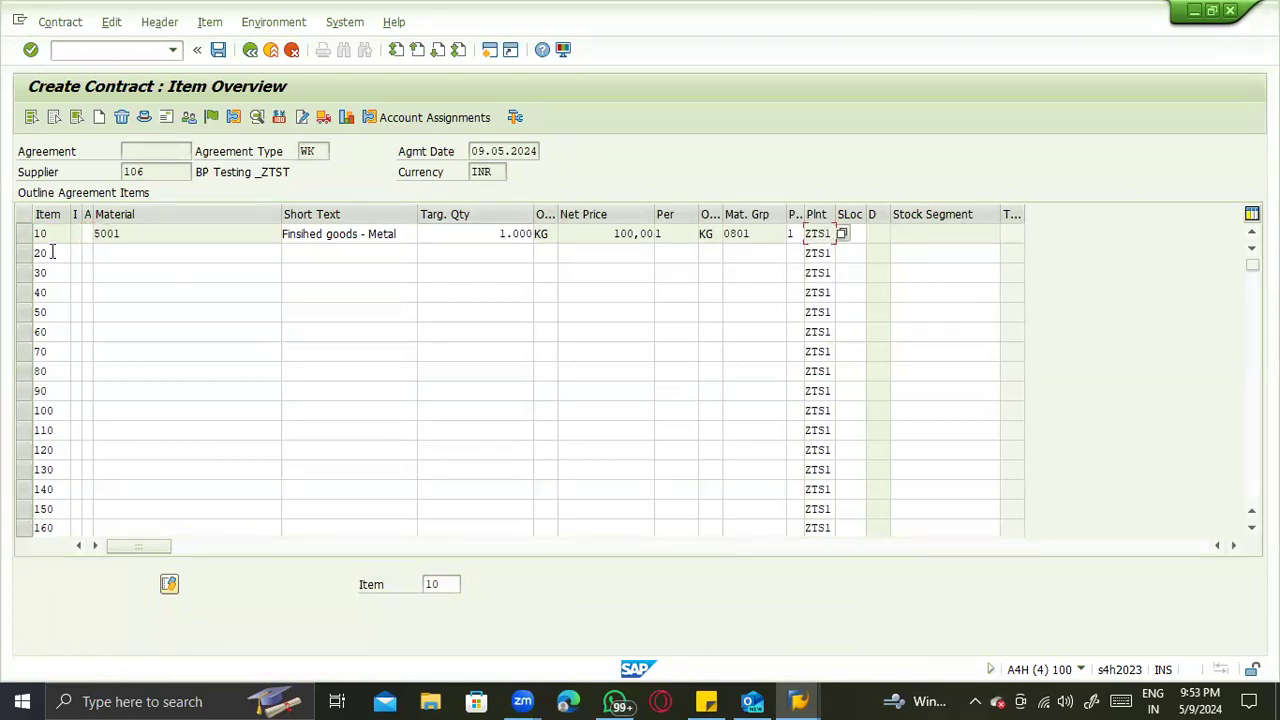
{"action": "left_click", "coordinate": [148, 234]}
{"action": "left_click", "coordinate": [119, 52]}
{"action": "left_click", "coordinate": [856, 232]}
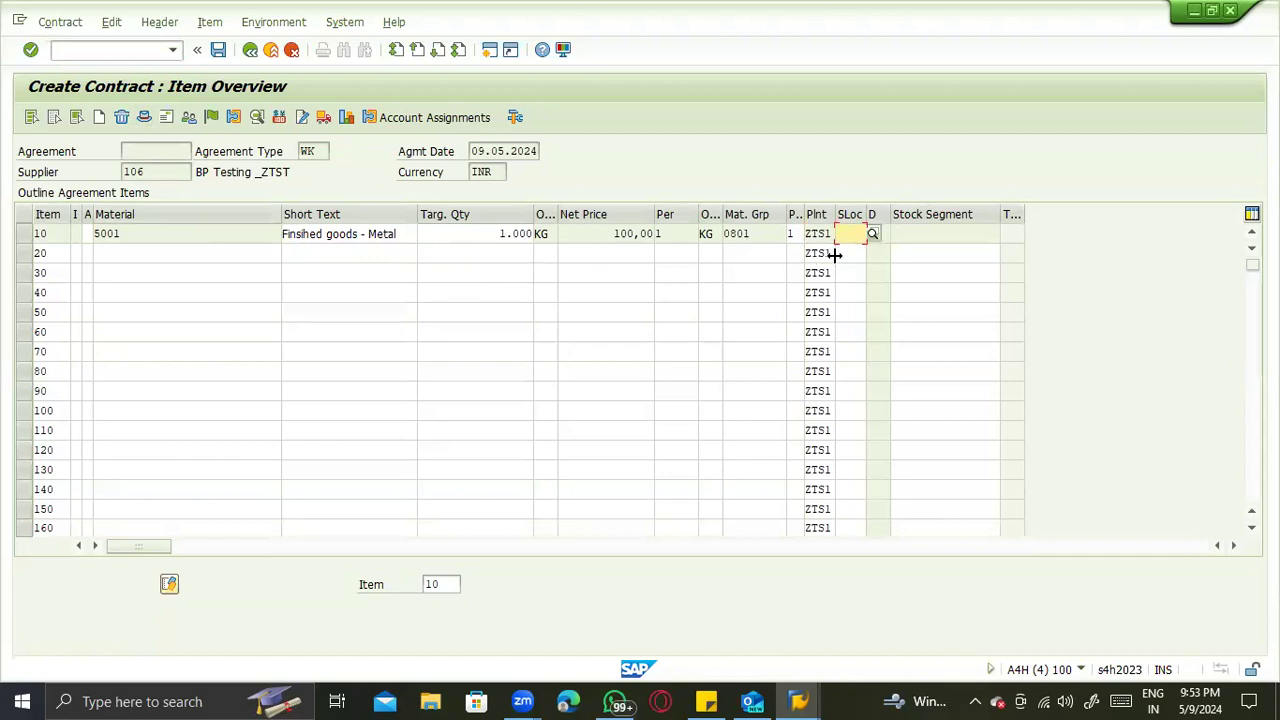
{"action": "type", "text": "ZTS1"}
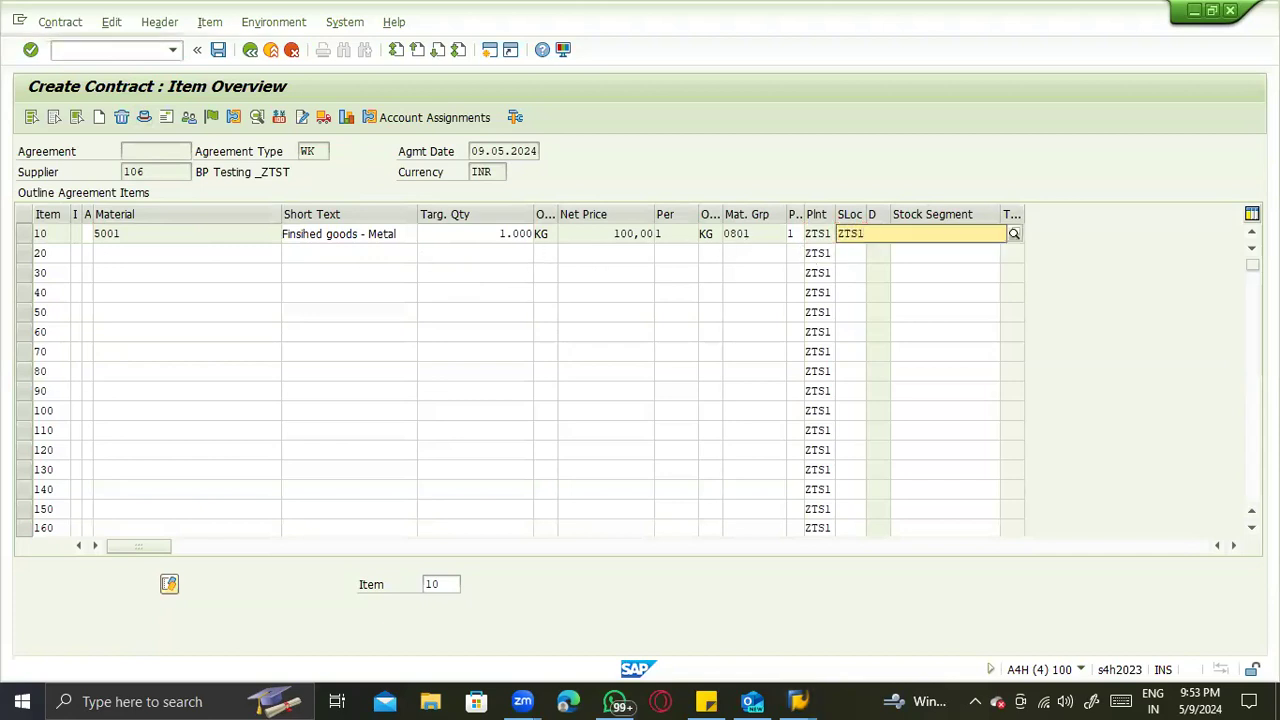
{"action": "left_click", "coordinate": [838, 262]}
{"action": "key", "text": "Return"}
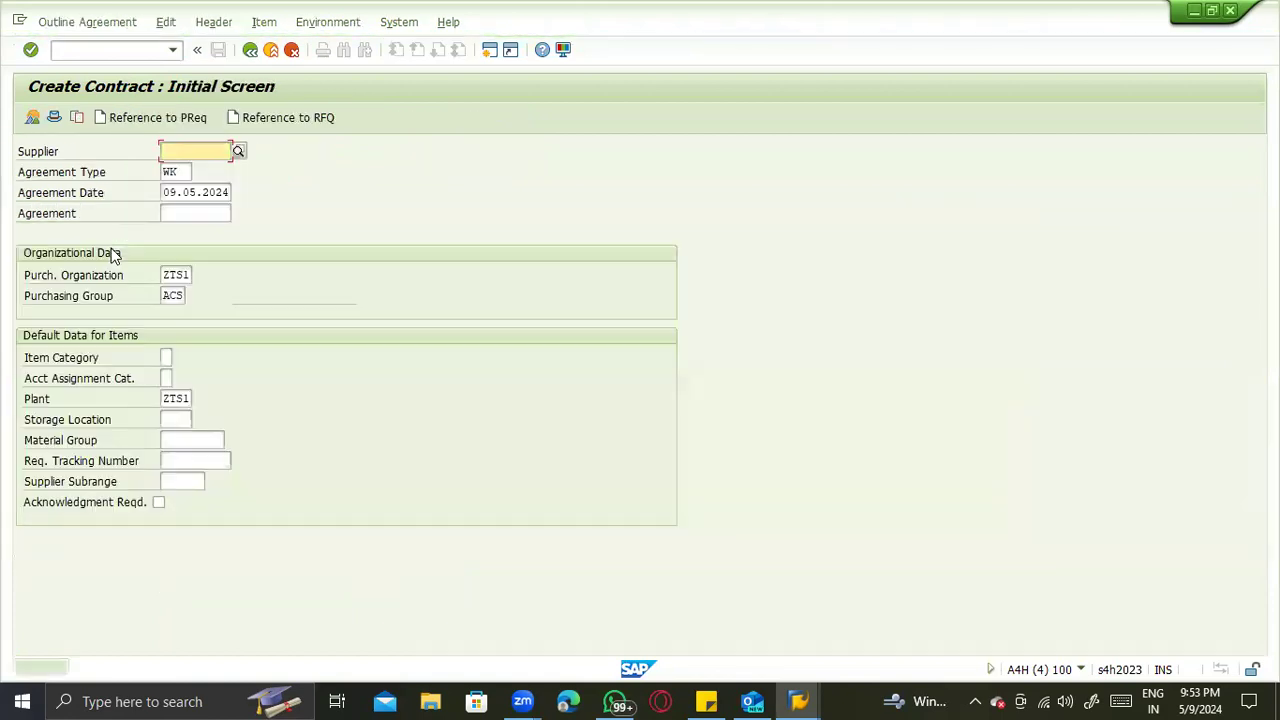
- Display the newly saved value contract and copy its agreement number
{"action": "left_click", "coordinate": [62, 24]}
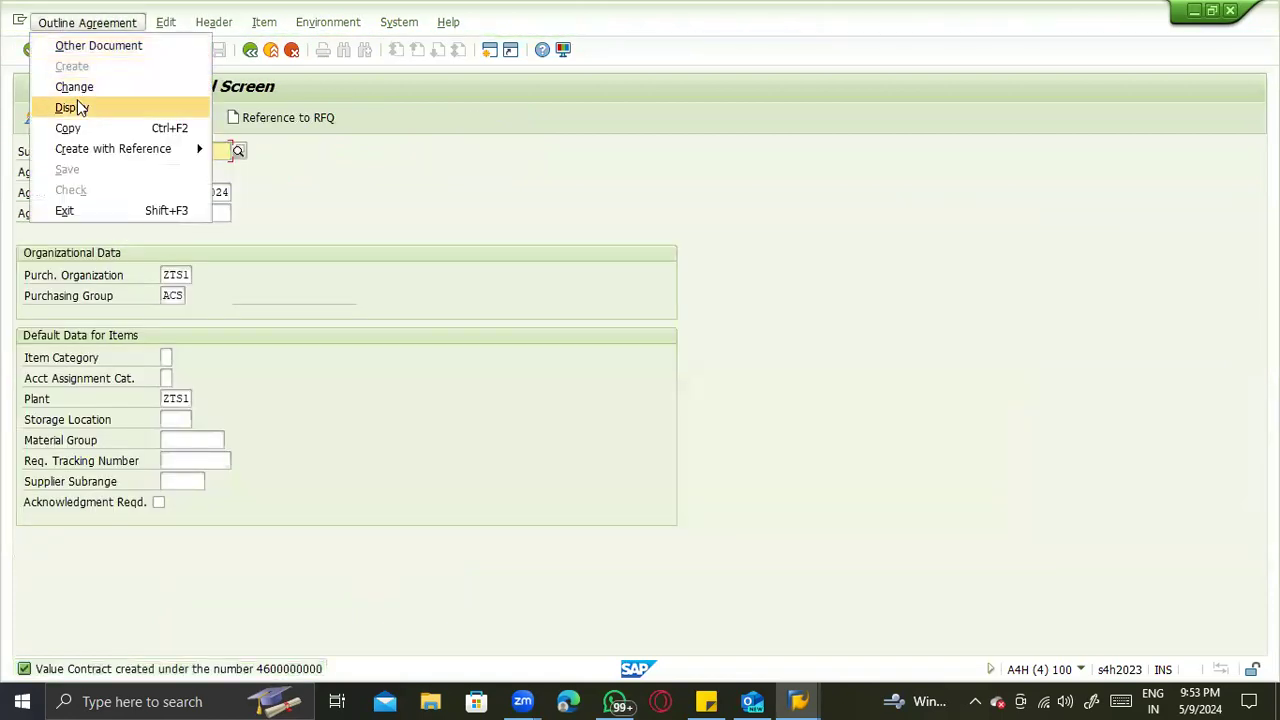
{"action": "left_click", "coordinate": [72, 107]}
{"action": "key", "text": "Return"}
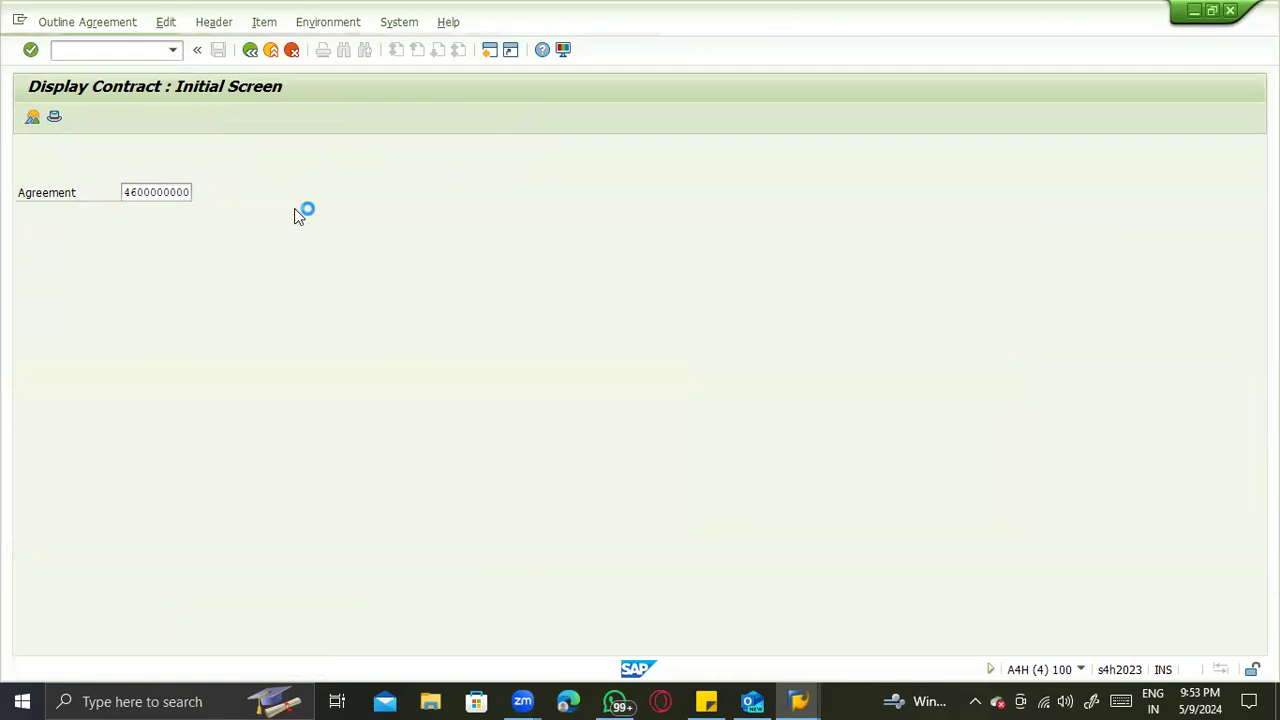
{"action": "left_click", "coordinate": [121, 155]}
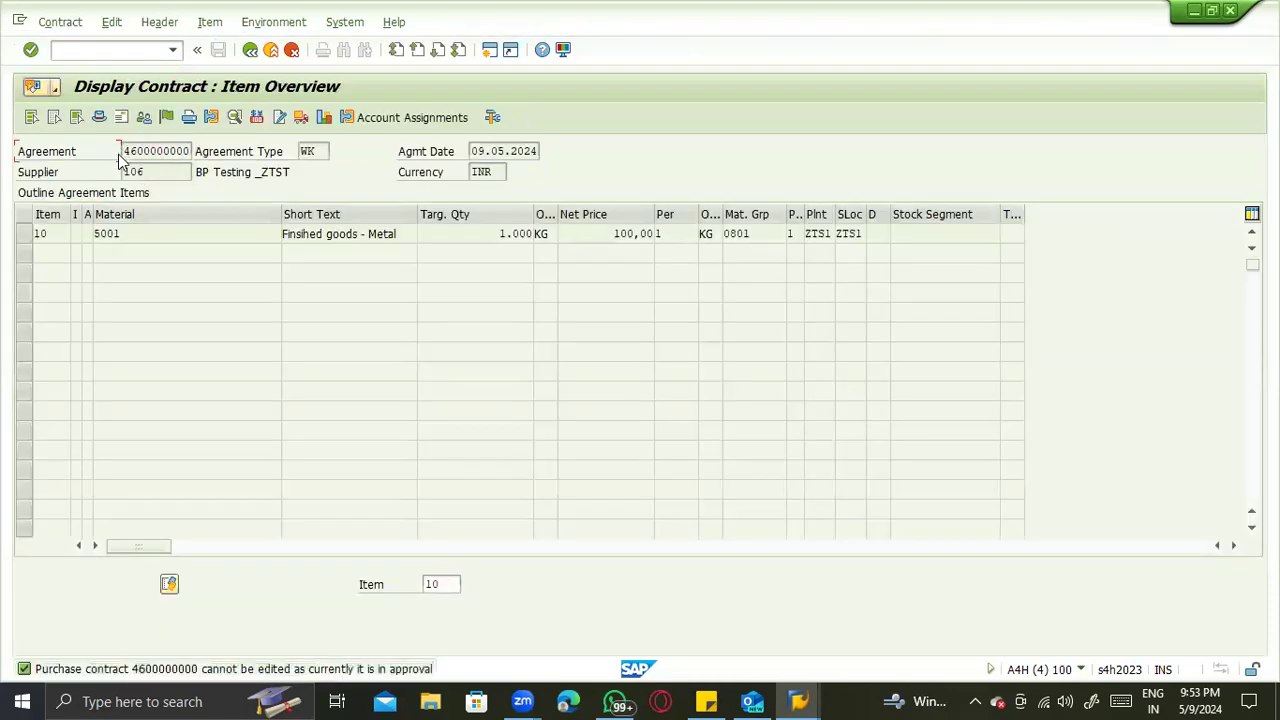
{"action": "left_click_drag", "start_coordinate": [122, 151], "coordinate": [199, 151]}
{"action": "key", "text": "ctrl+c"}
- Start a new standard purchase order with the item detail collapsed and enter BP Testing _ZTST's number as its supplier
{"action": "left_click", "coordinate": [74, 51]}
{"action": "key", "text": "Return"}
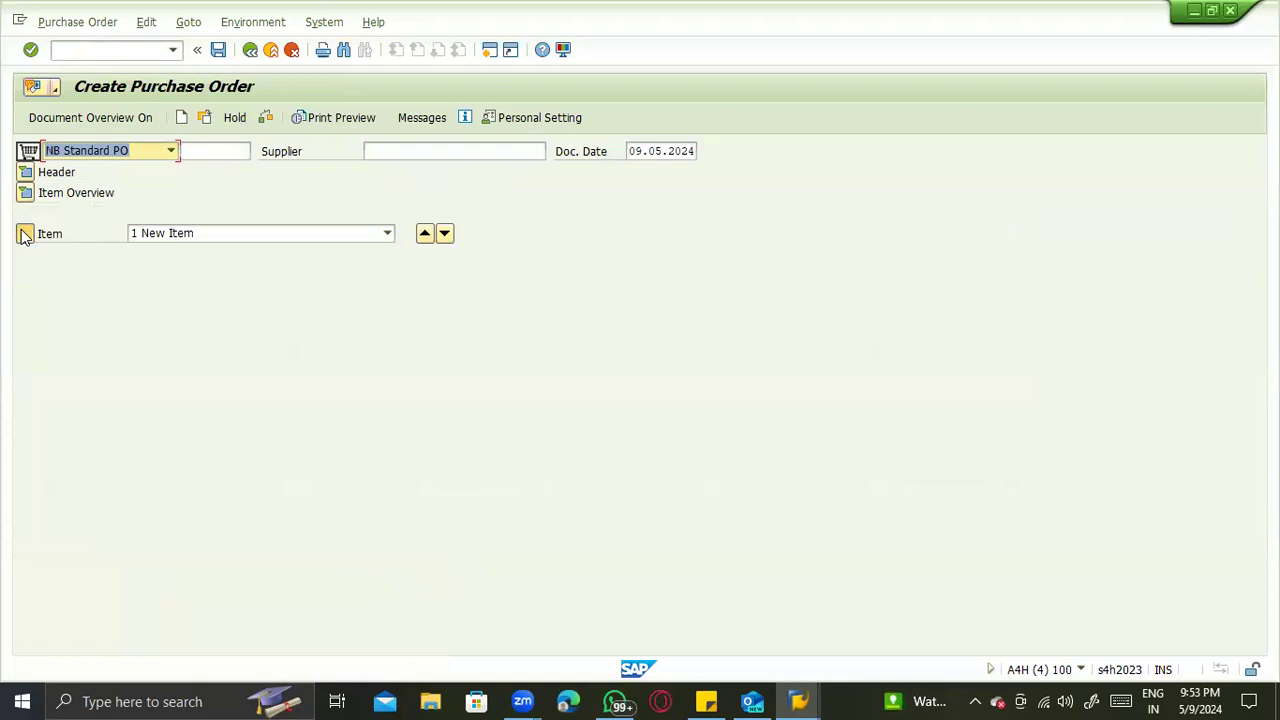
{"action": "left_click", "coordinate": [25, 233]}
{"action": "left_click", "coordinate": [470, 153]}
{"action": "type", "text": "1"}
{"action": "left_click", "coordinate": [466, 168]}
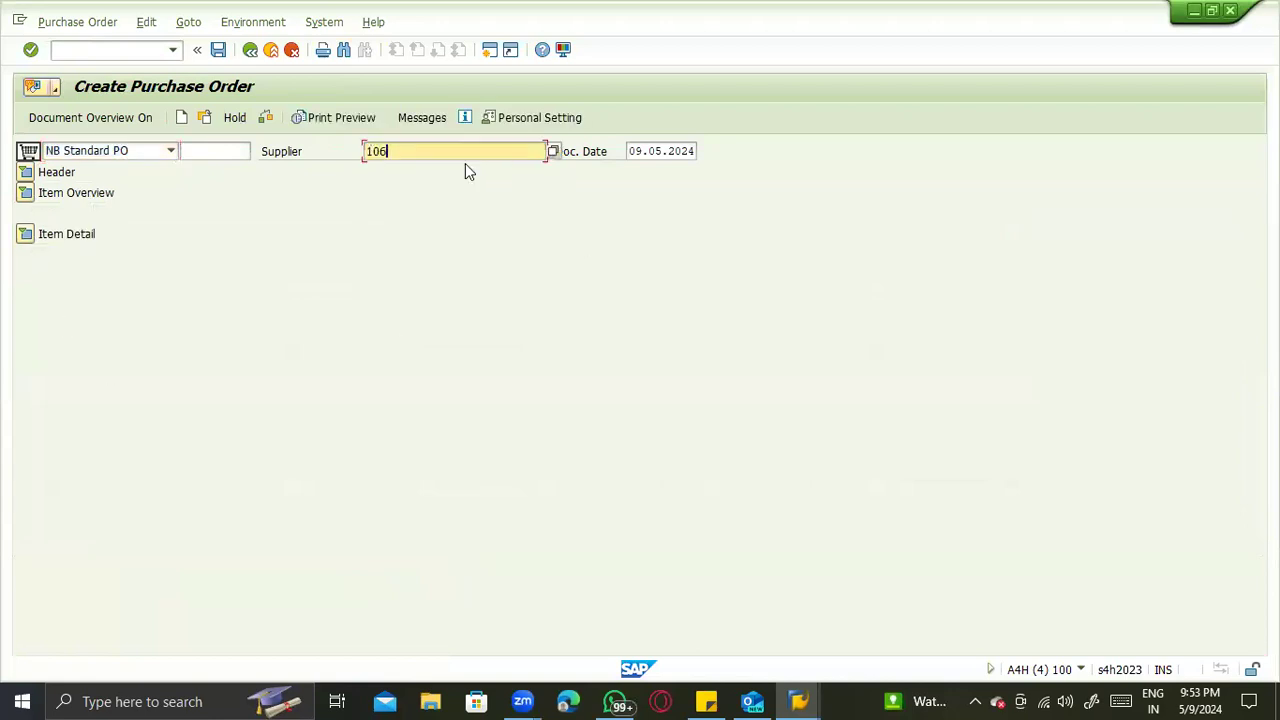
{"action": "key", "text": "Return"}
- Assign purchasing organization ZTS1, purchasing group ACS and company code ZTST to the purchase order
{"action": "key", "text": "space"}
{"action": "left_click", "coordinate": [161, 231]}
{"action": "left_click", "coordinate": [162, 235]}
{"action": "key", "text": "space"}
{"action": "left_click", "coordinate": [165, 252]}
{"action": "left_click", "coordinate": [165, 256]}
{"action": "key", "text": "space"}
{"action": "left_click", "coordinate": [166, 277]}
{"action": "key", "text": "Return"}
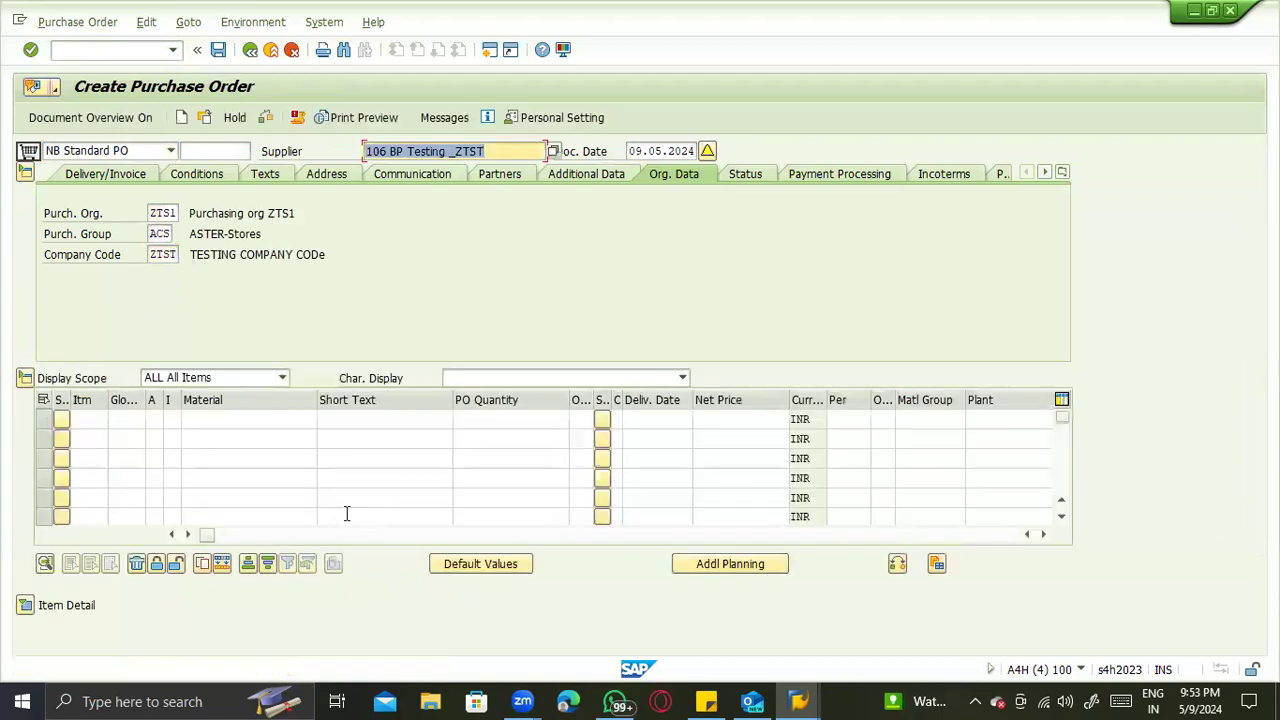
- Try to reference the new contract by pasting its number as the outline agreement of the order's first item
{"action": "left_click", "coordinate": [647, 535]}
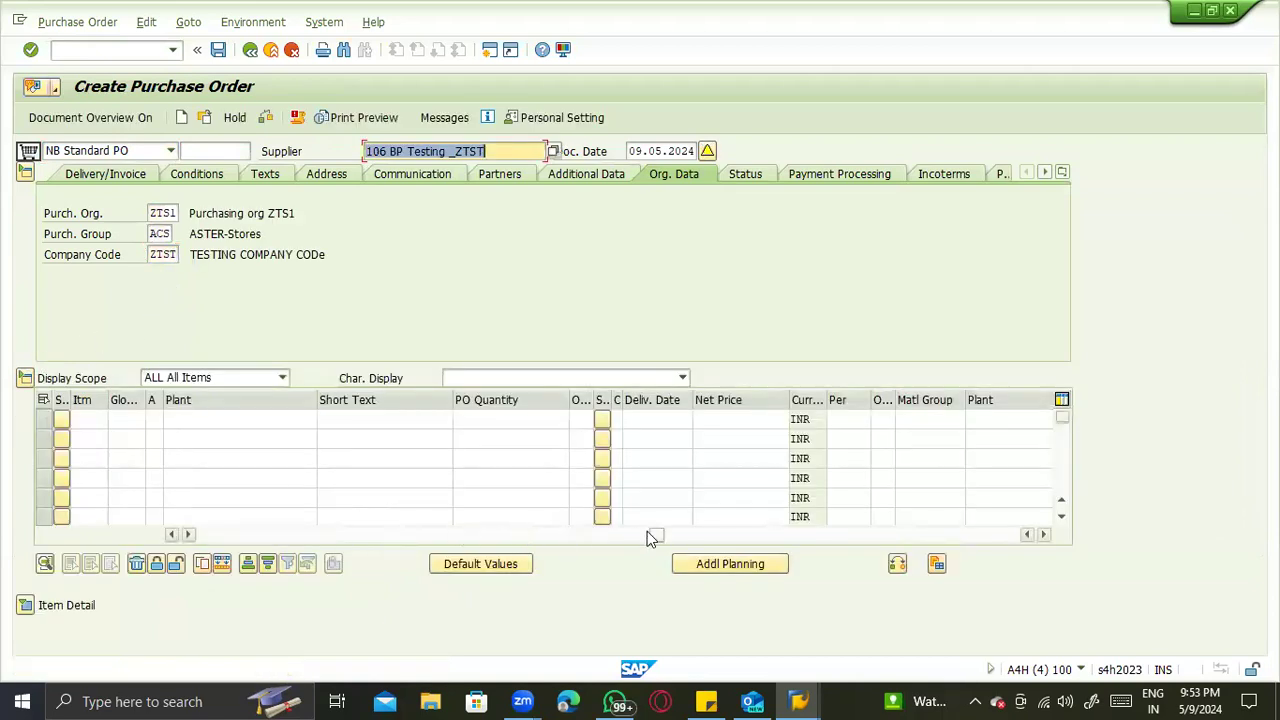
{"action": "left_click", "coordinate": [588, 419]}
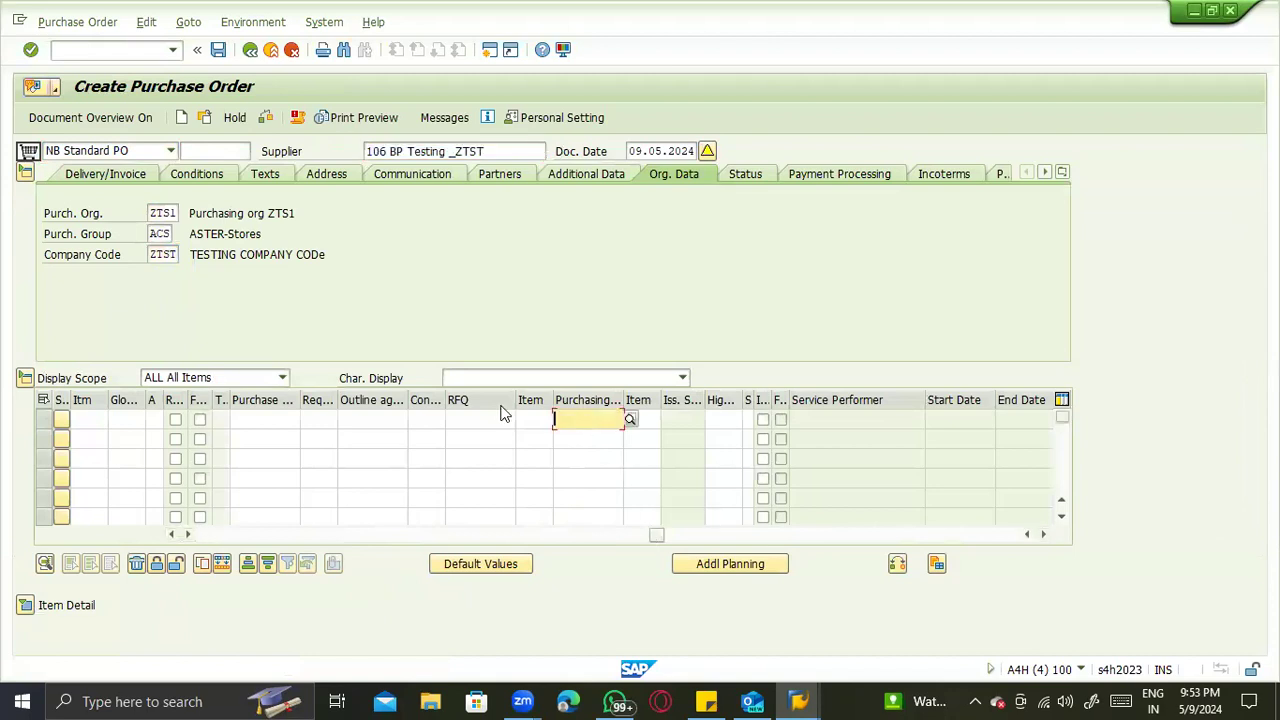
{"action": "left_click", "coordinate": [379, 419]}
{"action": "key", "text": "ctrl+v"}
{"action": "key", "text": "Tab"}
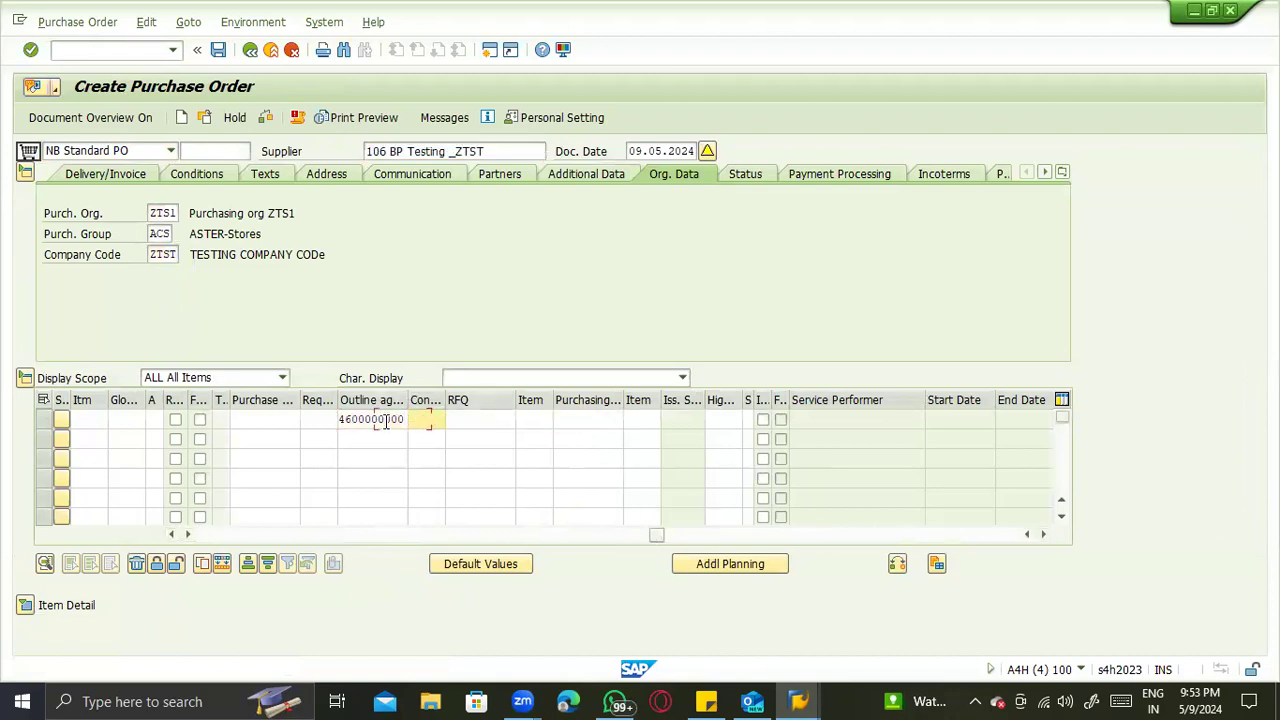
{"action": "key", "text": "Return"}
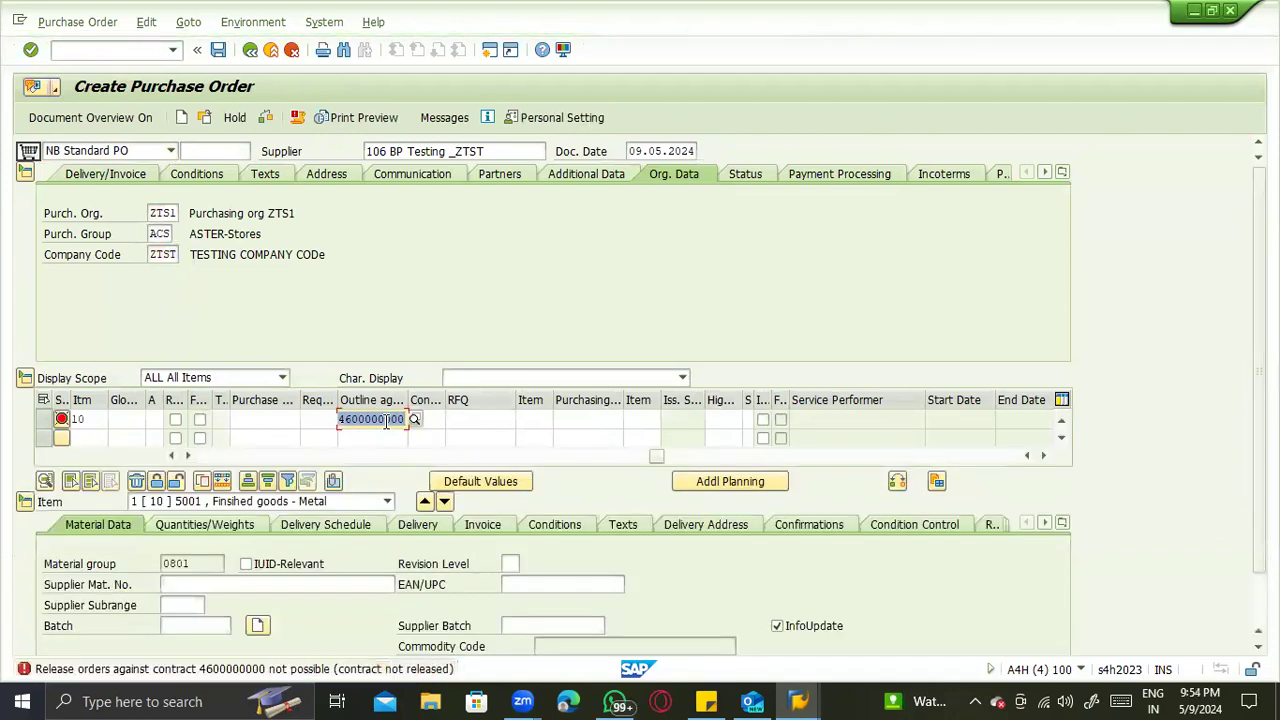
- Open the release of purchasing contracts with transaction /nme35k
{"action": "left_click", "coordinate": [60, 50]}
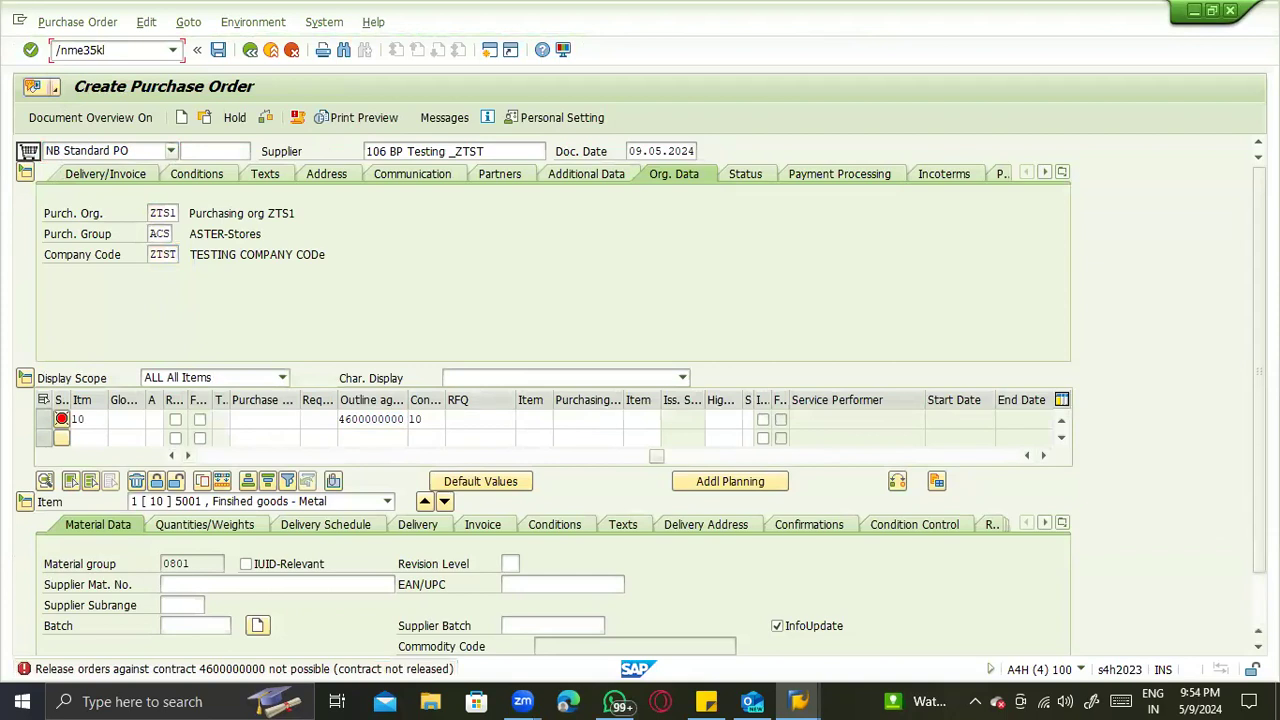
{"action": "type", "text": "/nme35k"}
{"action": "key", "text": "Return"}
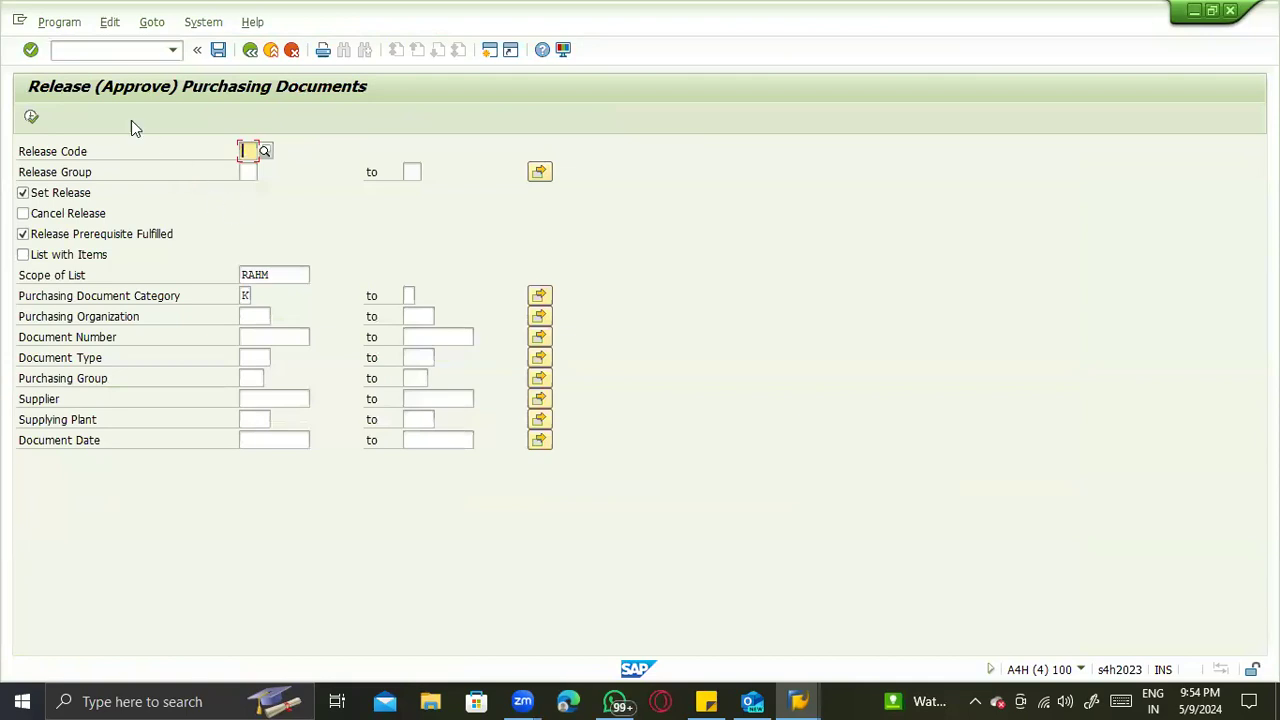
- Open contract supplement maintenance with transaction /nme34k, leave it unchanged, and display the item overview of the value contract
{"action": "left_click", "coordinate": [67, 51]}
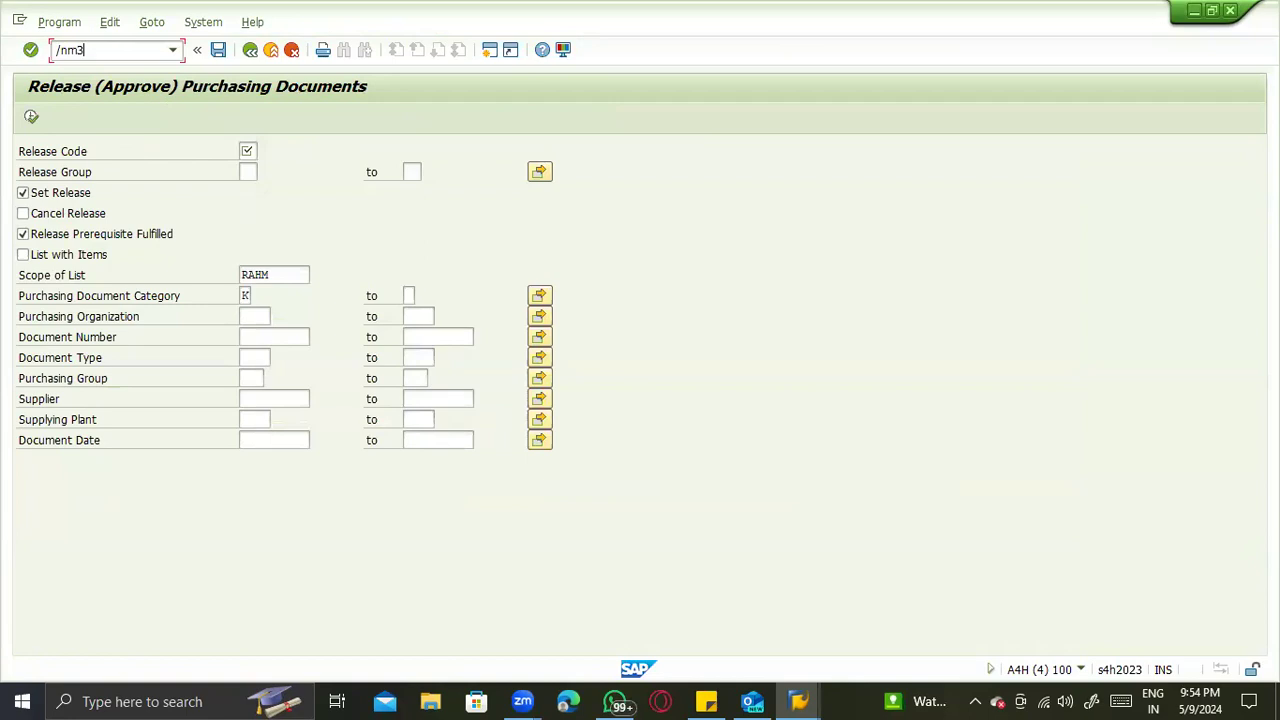
{"action": "type", "text": "/nme34k"}
{"action": "key", "text": "Return"}
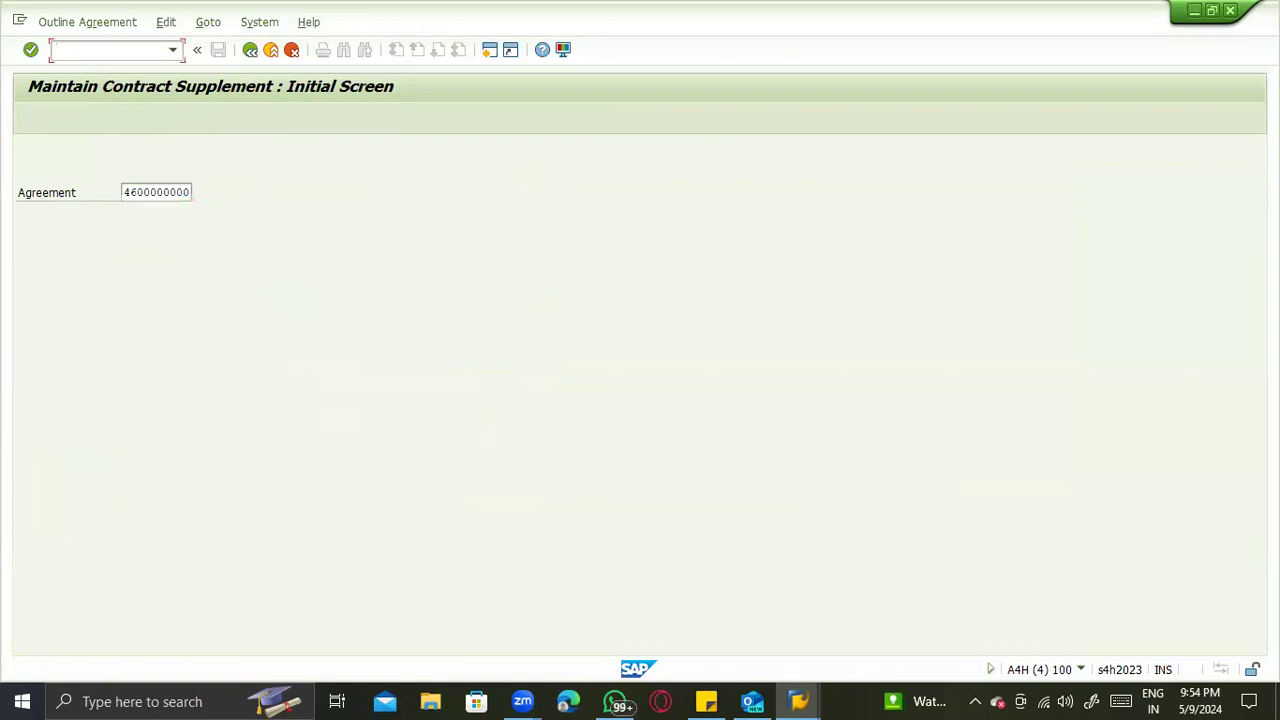
{"action": "key", "text": "Return"}
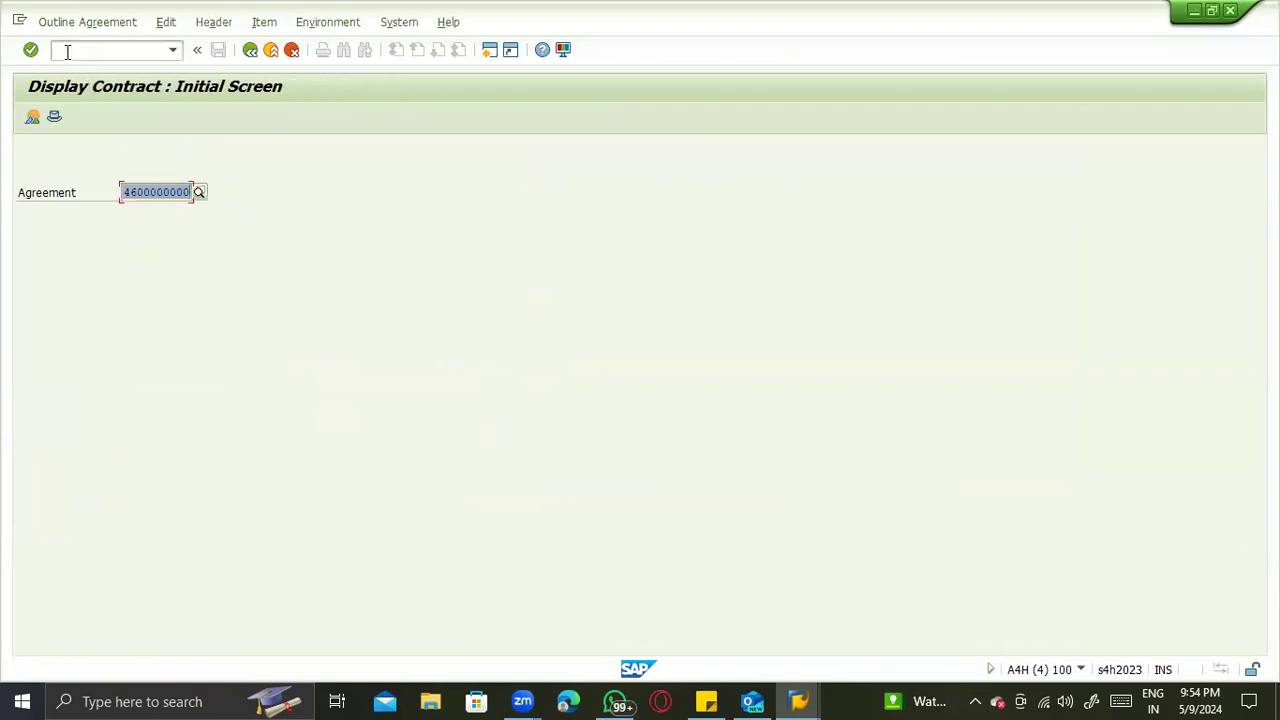
{"action": "key", "text": "Return"}
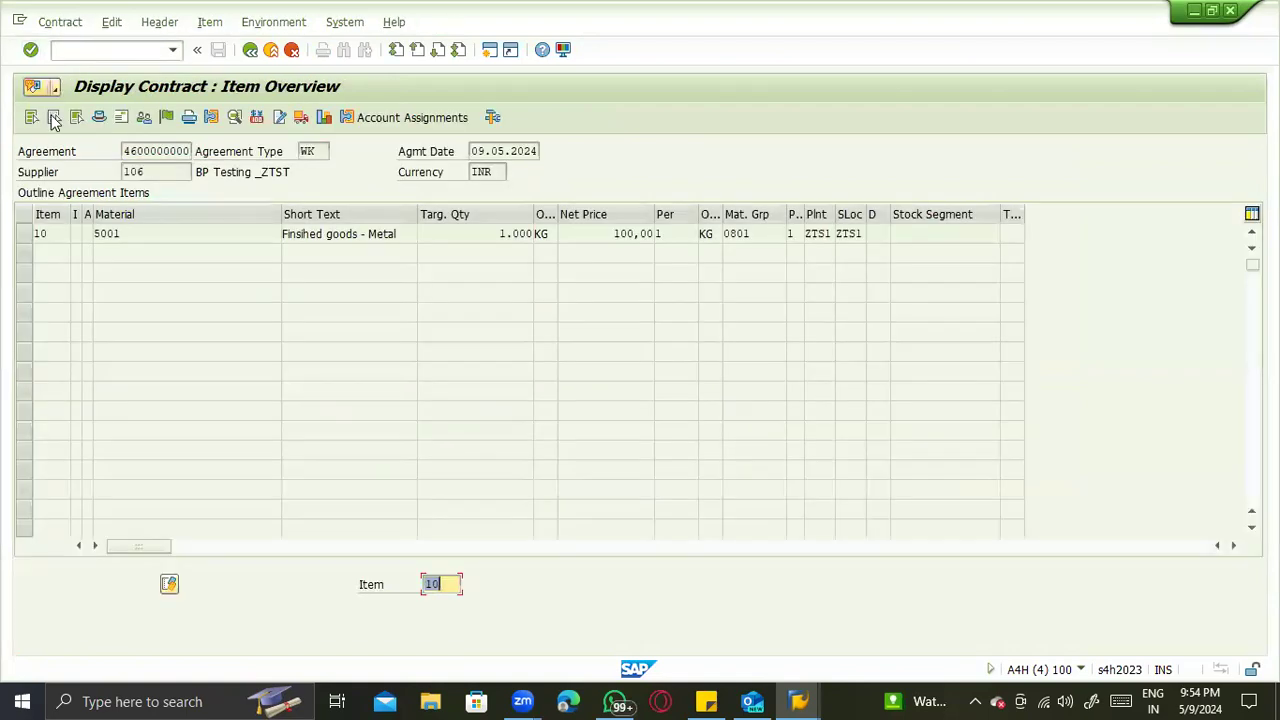
- Look up the release strategy for item 10, material 5001, of the displayed contract
{"action": "left_click", "coordinate": [24, 235]}
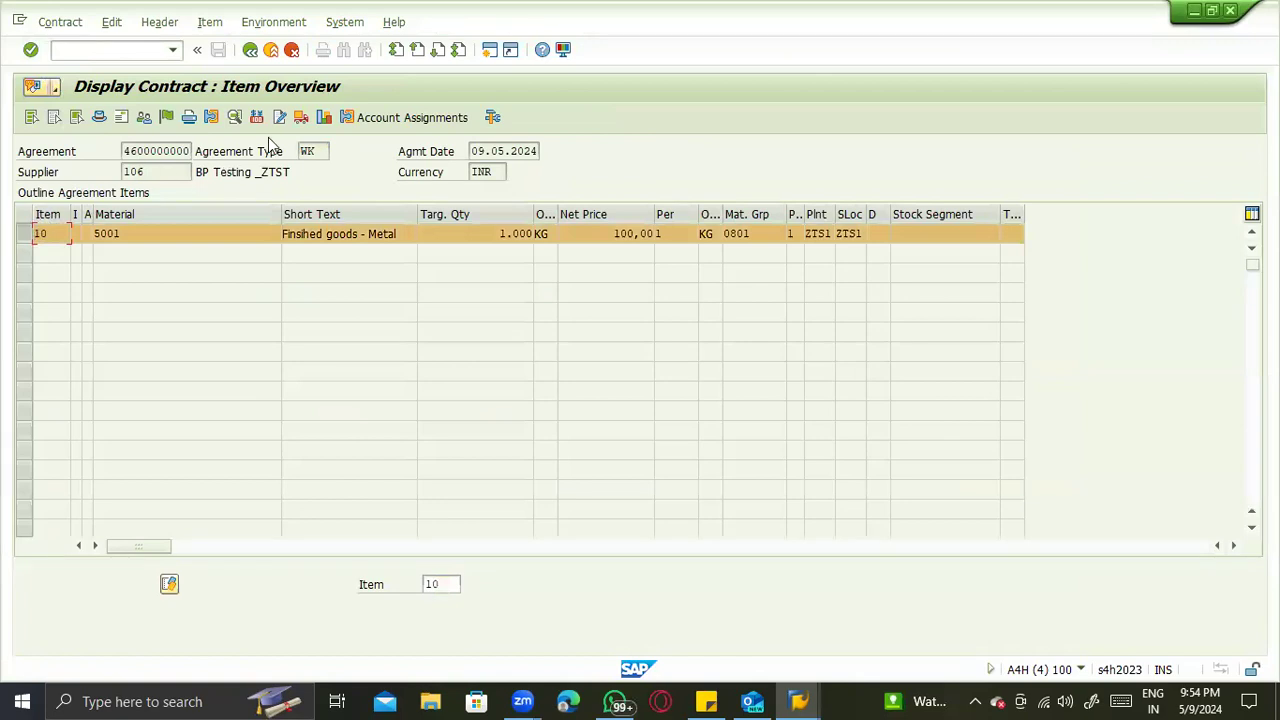
{"action": "left_click", "coordinate": [165, 117]}
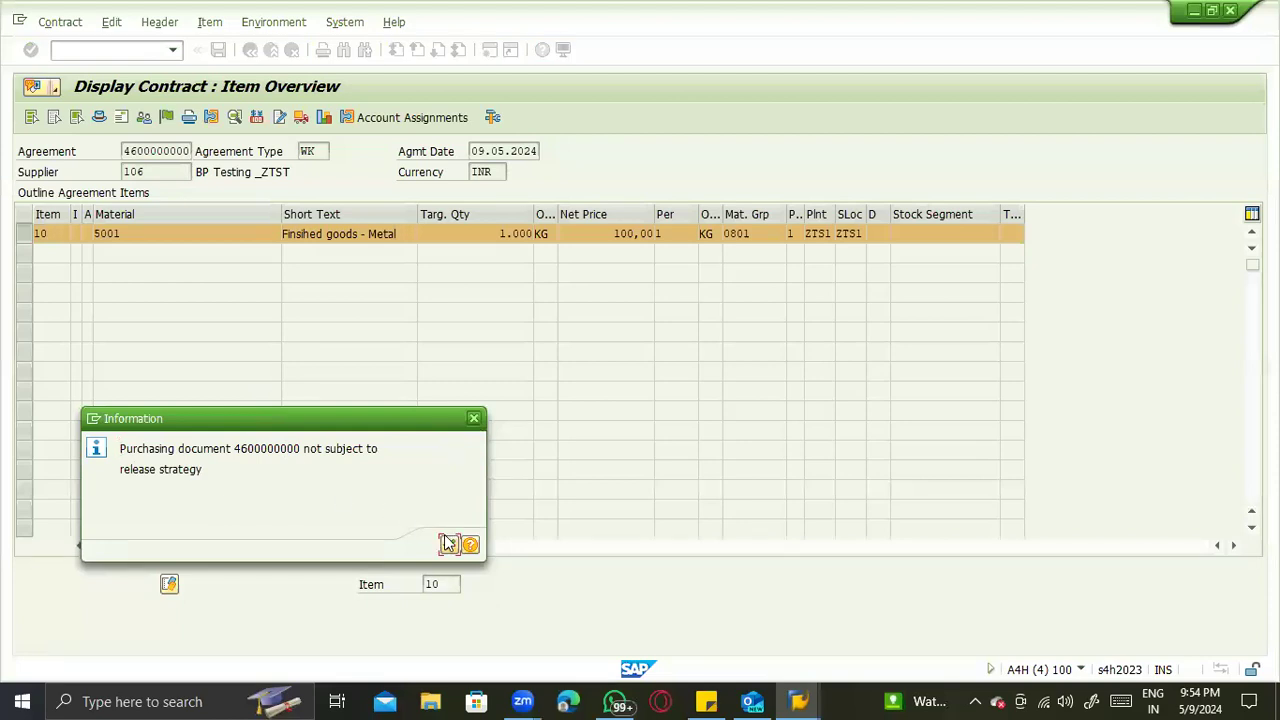
{"action": "left_click", "coordinate": [448, 543]}
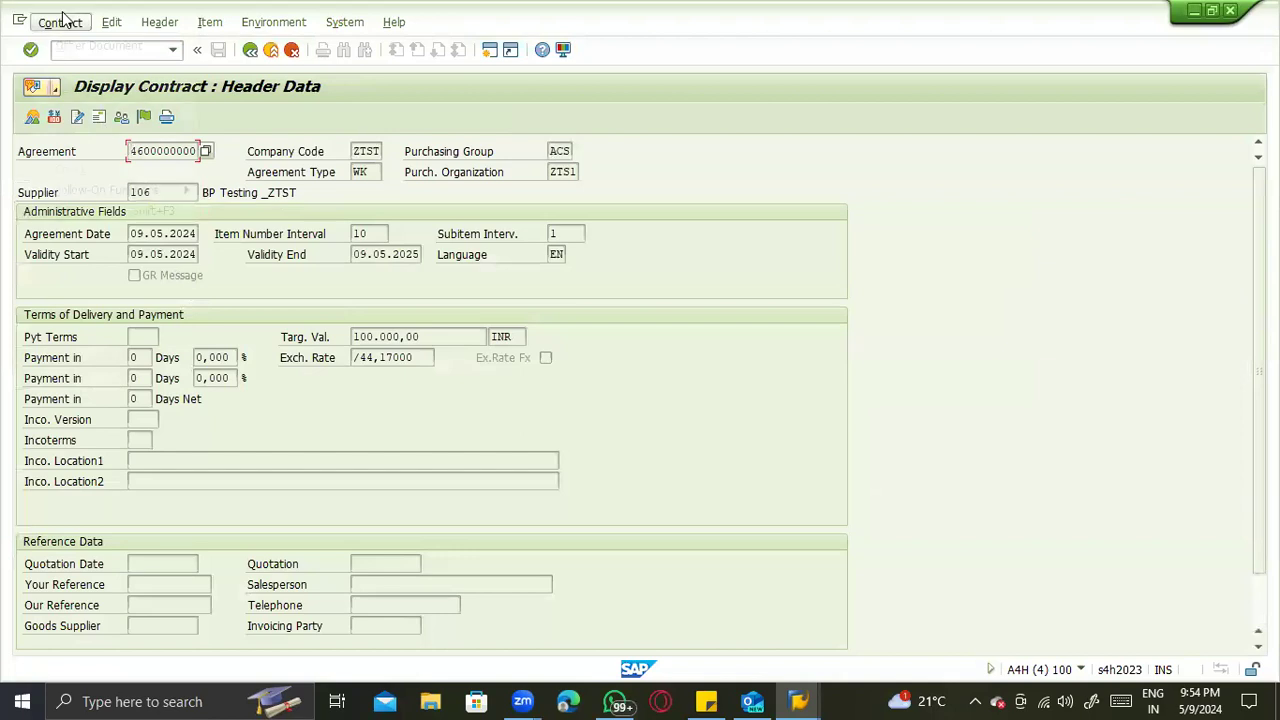
- Open the contract's header data and look up its release strategy from there
{"action": "left_click", "coordinate": [60, 22]}
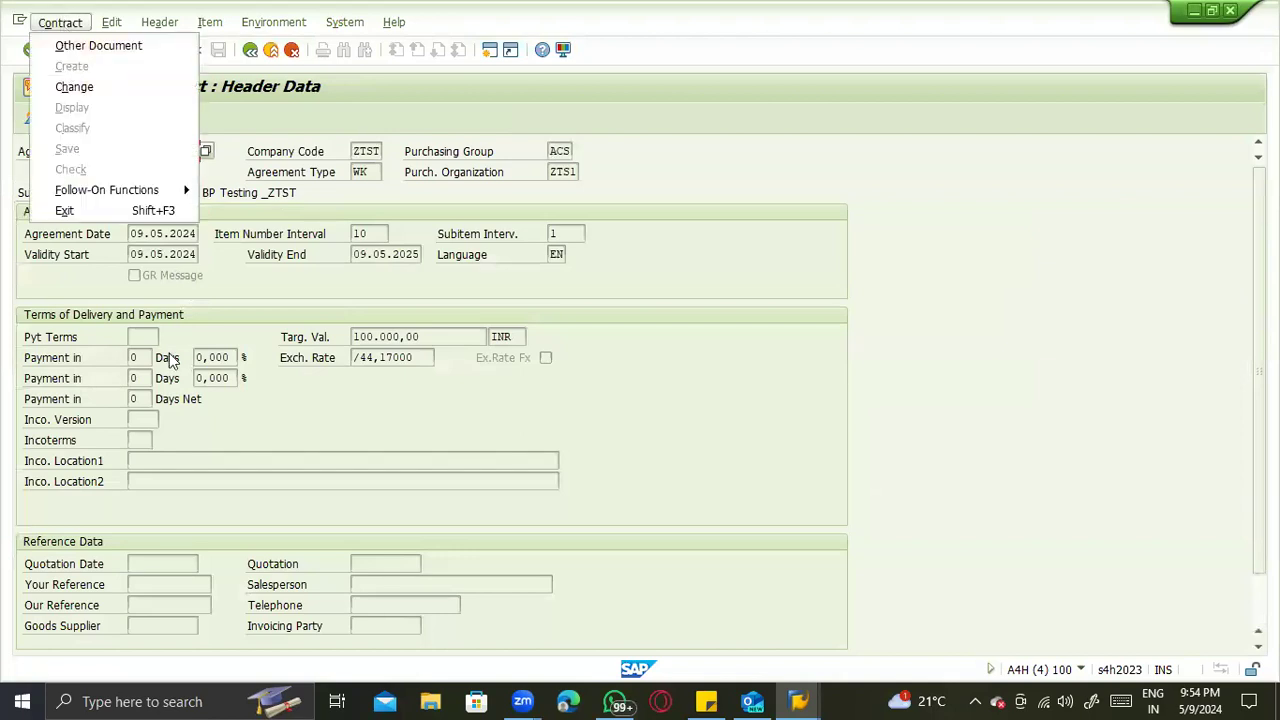
{"action": "left_click", "coordinate": [152, 291]}
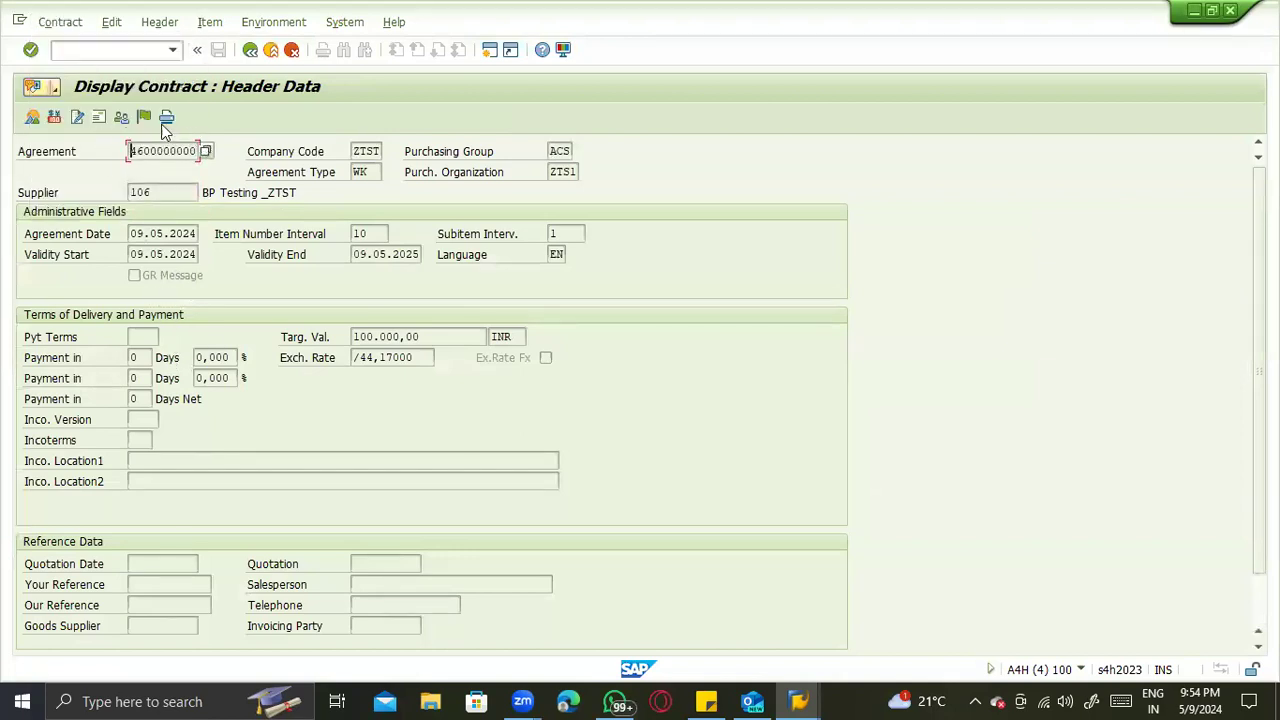
{"action": "left_click", "coordinate": [73, 29]}
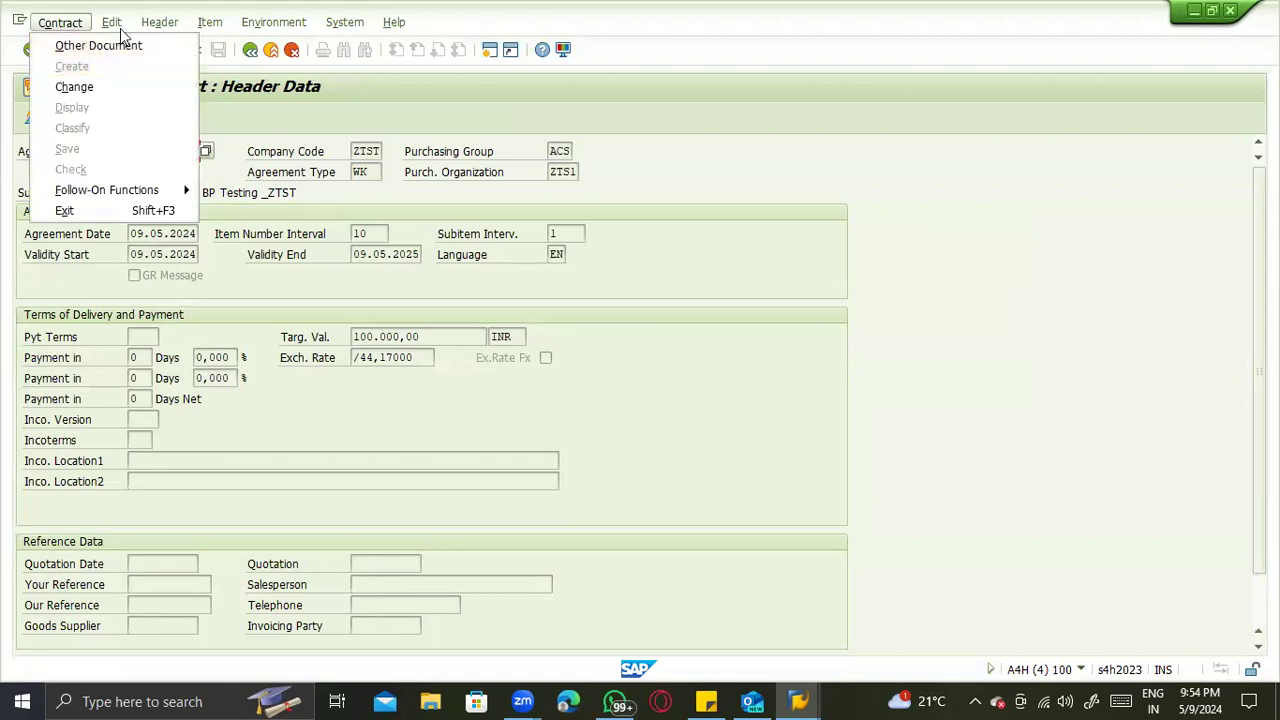
{"action": "mouse_move", "coordinate": [140, 28]}
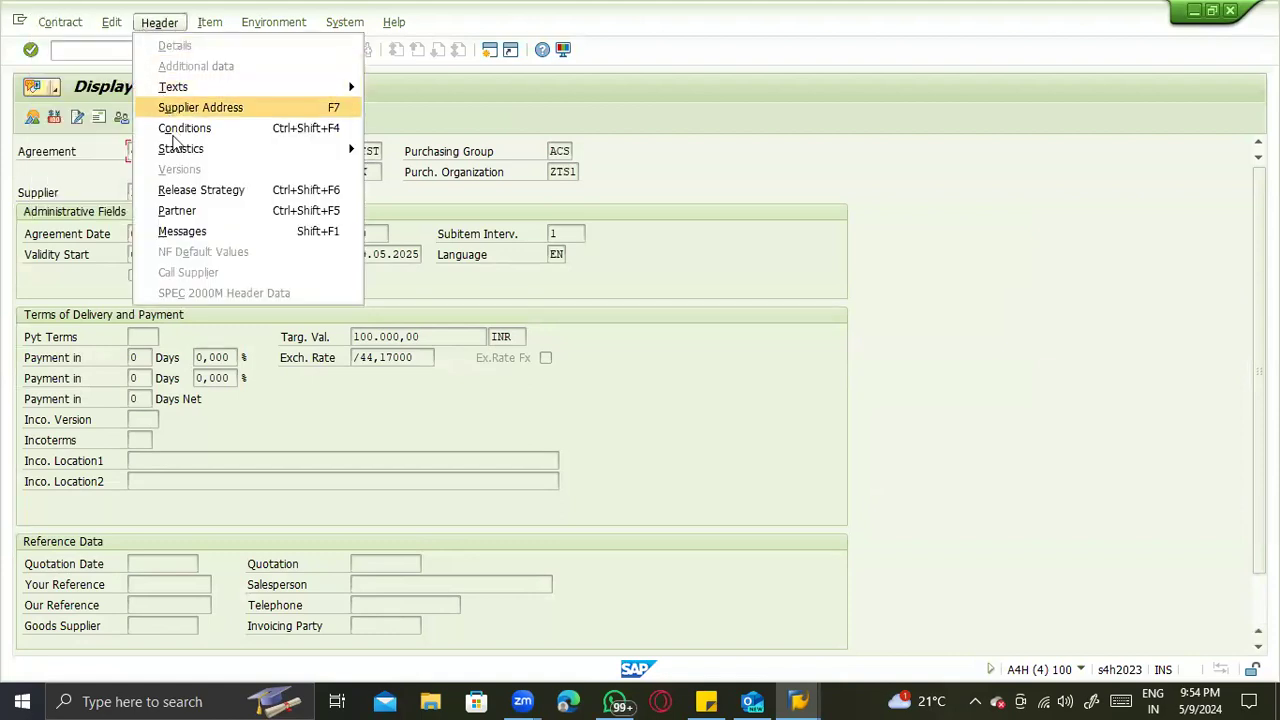
{"action": "left_click", "coordinate": [228, 191]}
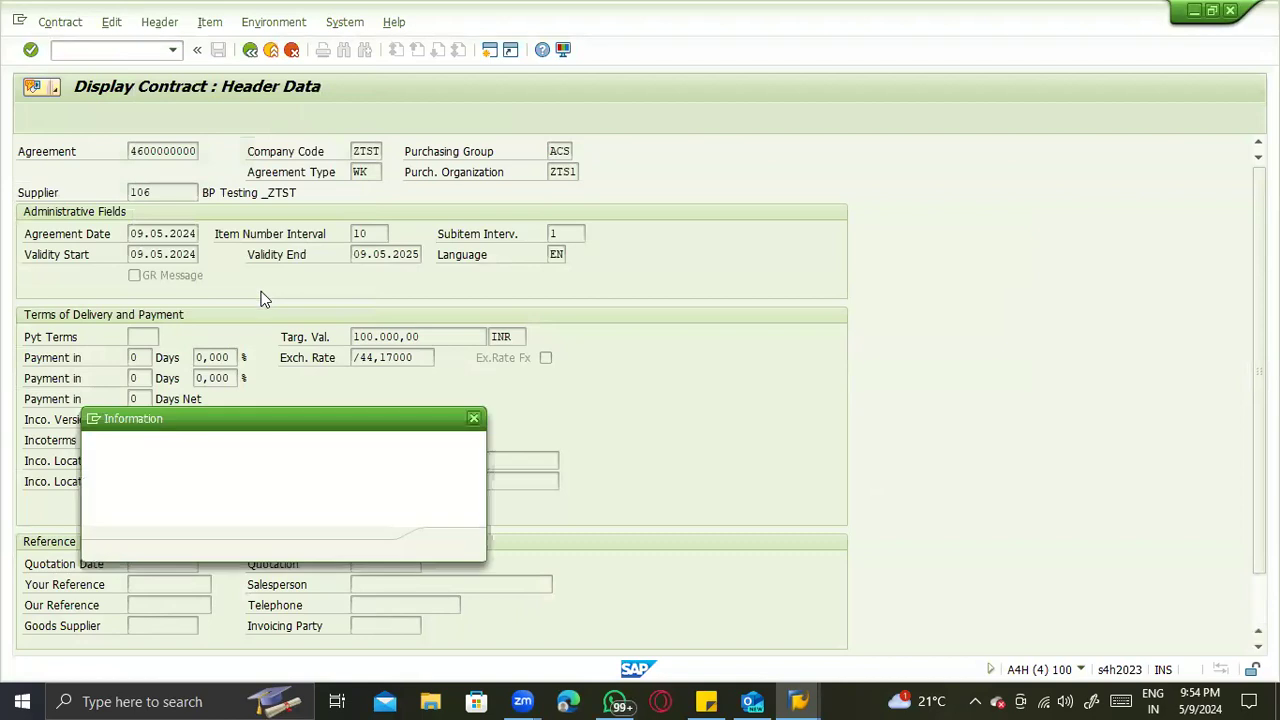
{"action": "left_click", "coordinate": [453, 548]}
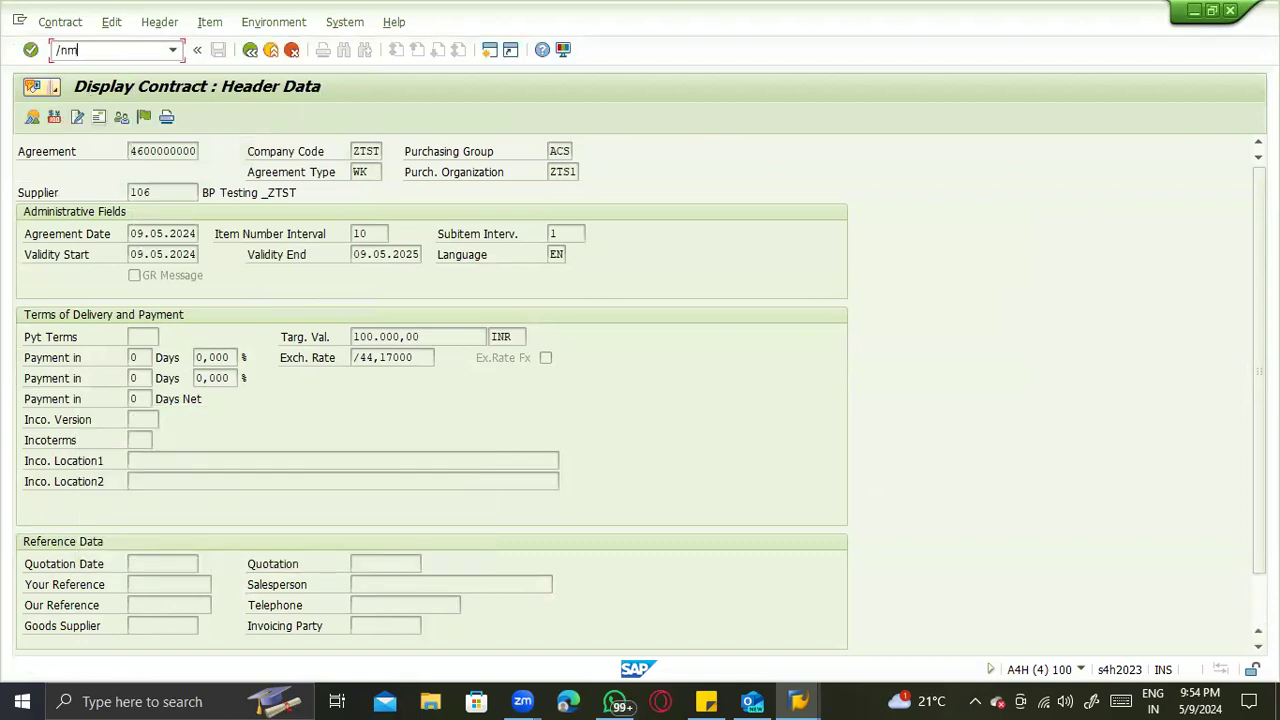
- Open the document list /nme2n, leave it for a new standard purchase order, and enter BP Testing _ZTST's number as supplier
{"action": "type", "text": "/nme2n"}
{"action": "key", "text": "Return"}
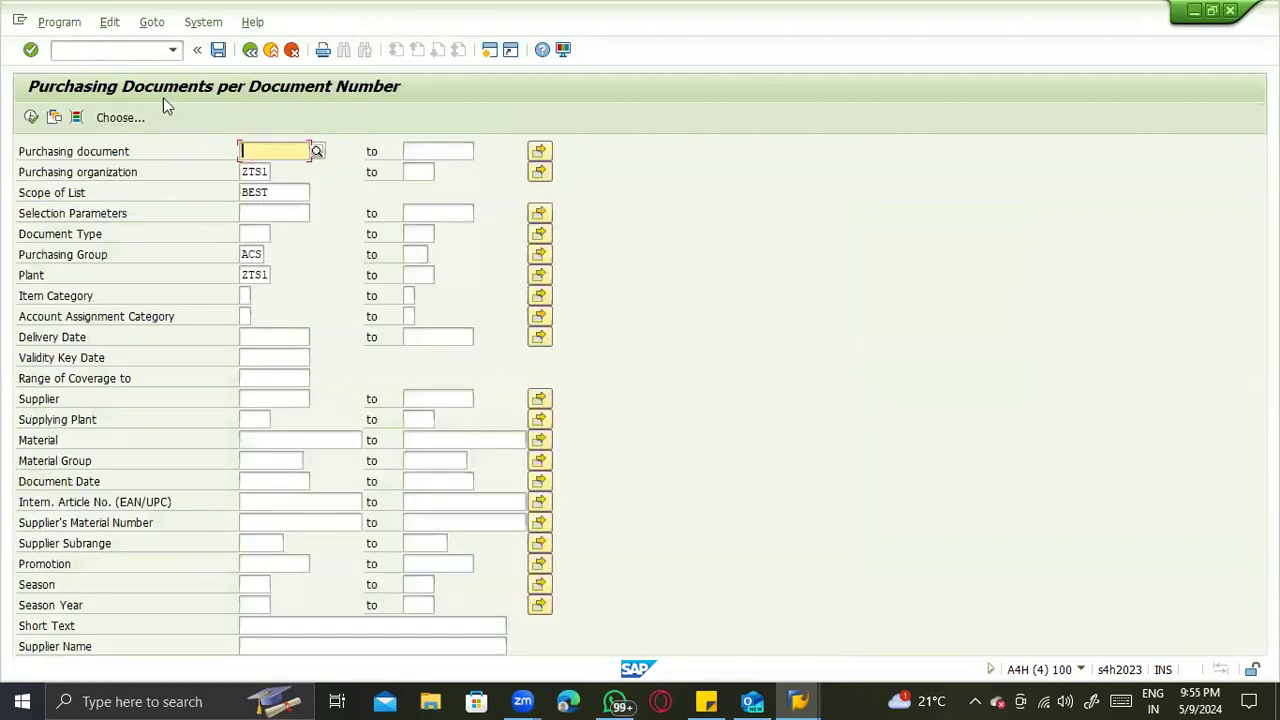
{"action": "left_click", "coordinate": [113, 49]}
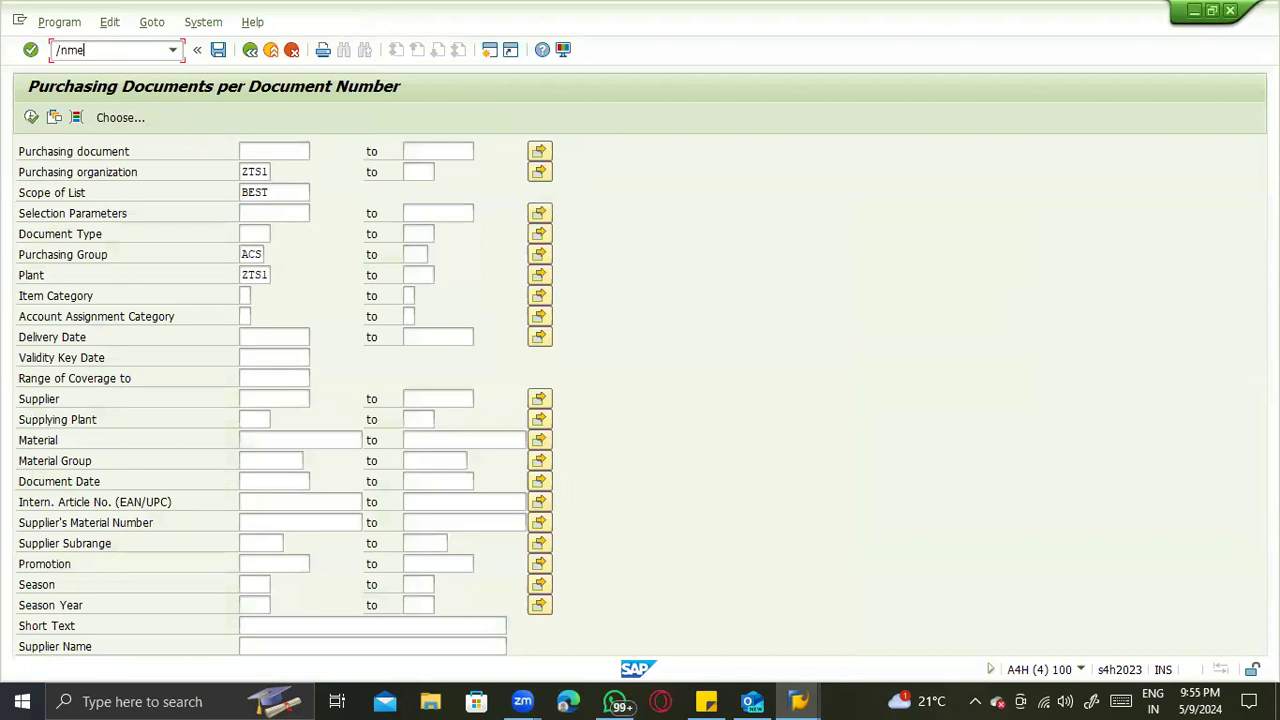
{"action": "key", "text": "Return"}
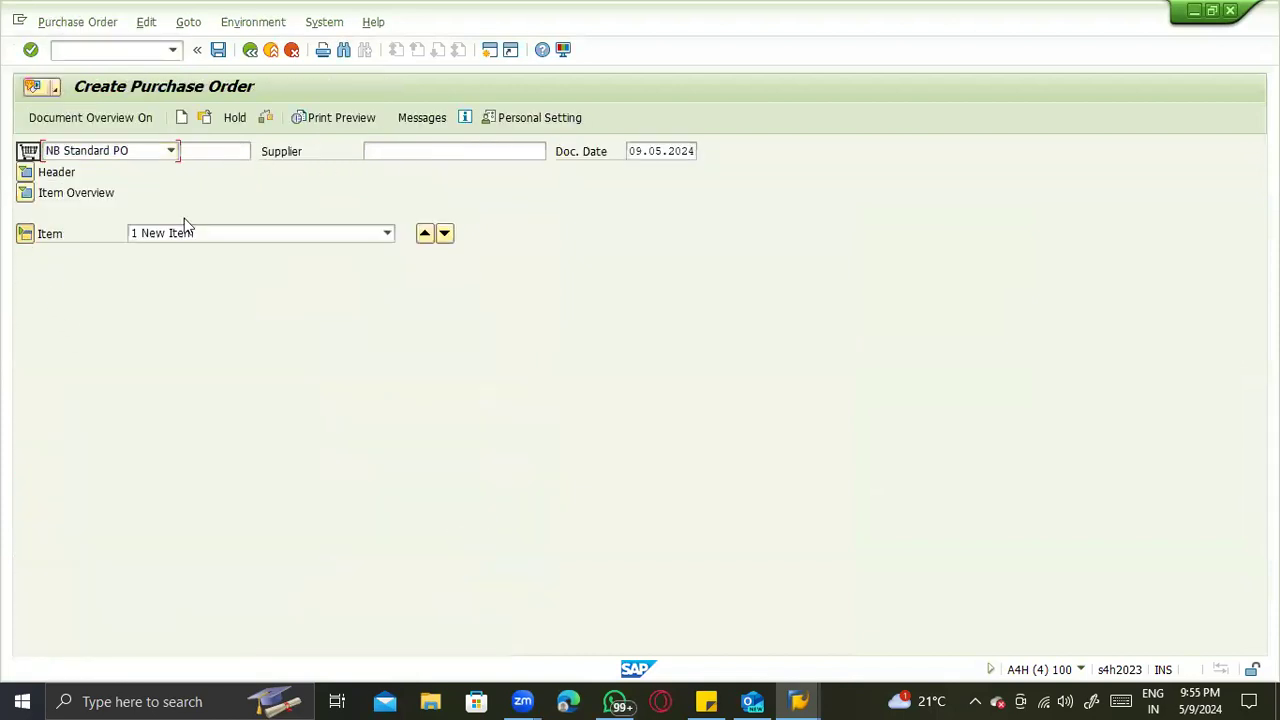
{"action": "left_click", "coordinate": [401, 155]}
{"action": "type", "text": "106"}
{"action": "key", "text": "Return"}
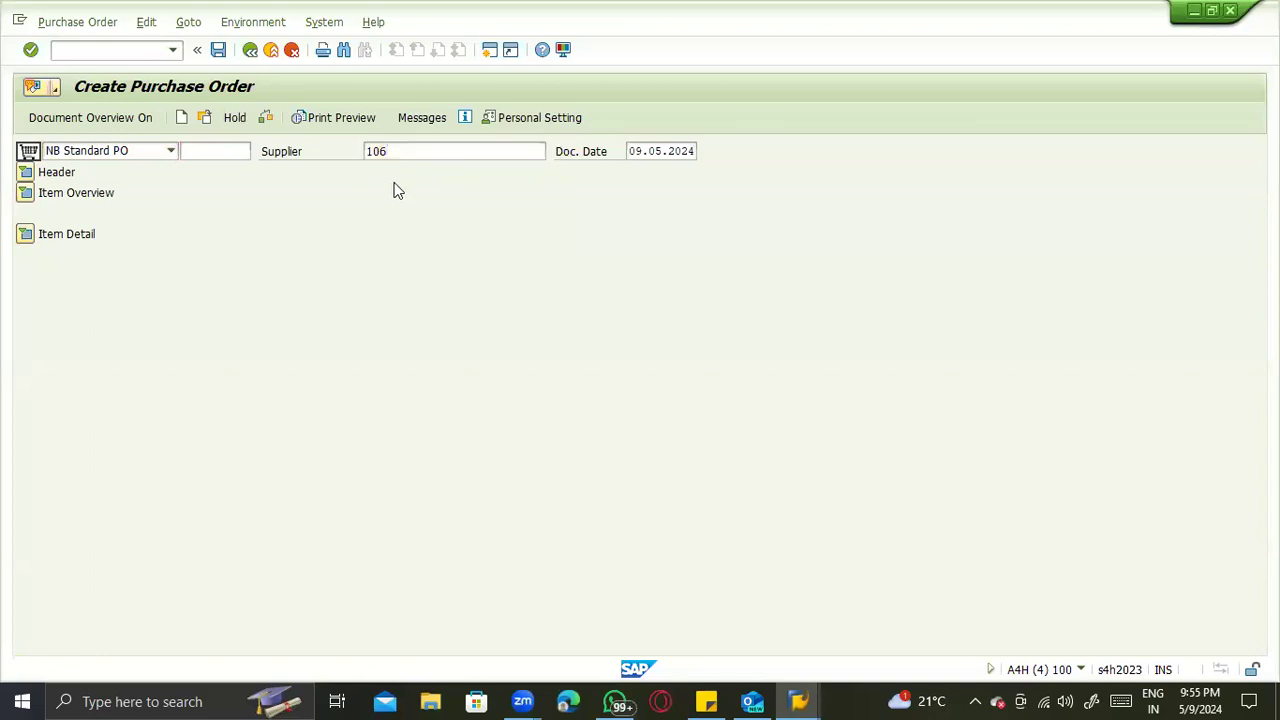
- Assign purchasing organization ZTS1 and purchasing group ACS to the purchase order and expand its item overview
{"action": "left_click", "coordinate": [160, 213]}
{"action": "left_click", "coordinate": [161, 231]}
{"action": "left_click", "coordinate": [160, 234]}
{"action": "left_click", "coordinate": [162, 248]}
{"action": "left_click", "coordinate": [25, 378]}
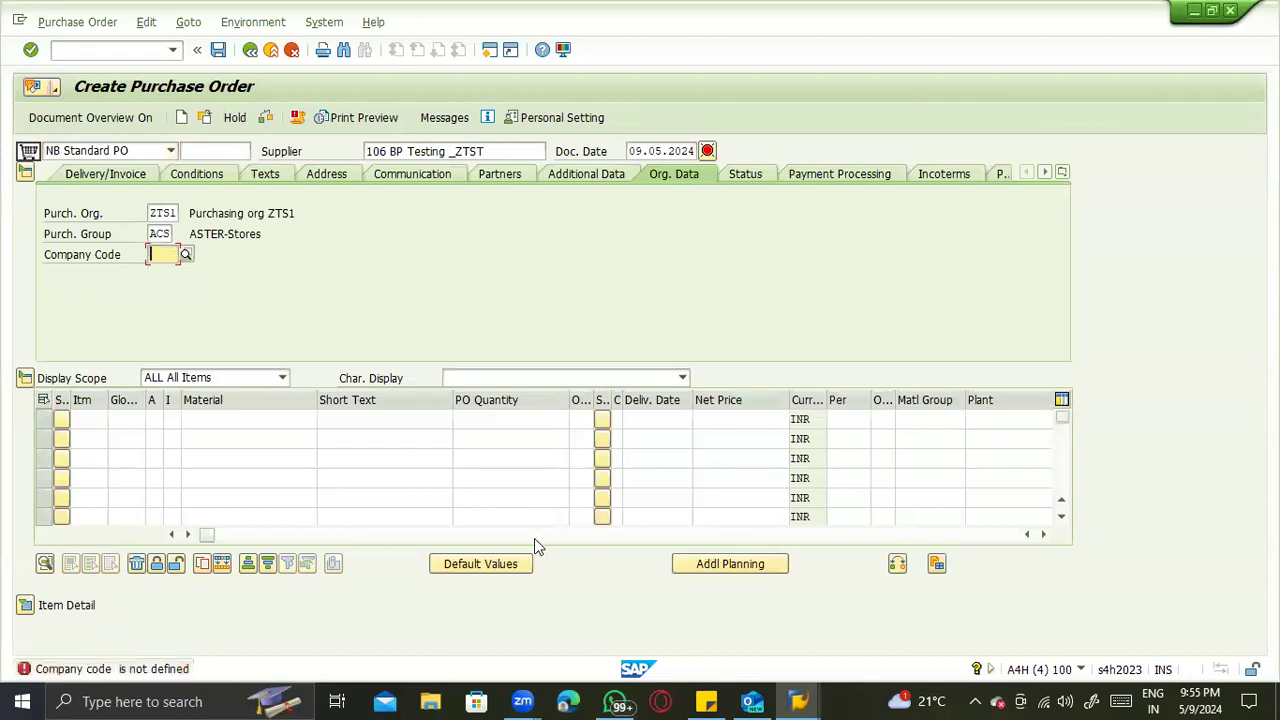
- Reference item 10 of the value contract as the first item's outline agreement and set its PO quantity to 10 KG
{"action": "left_click", "coordinate": [534, 536]}
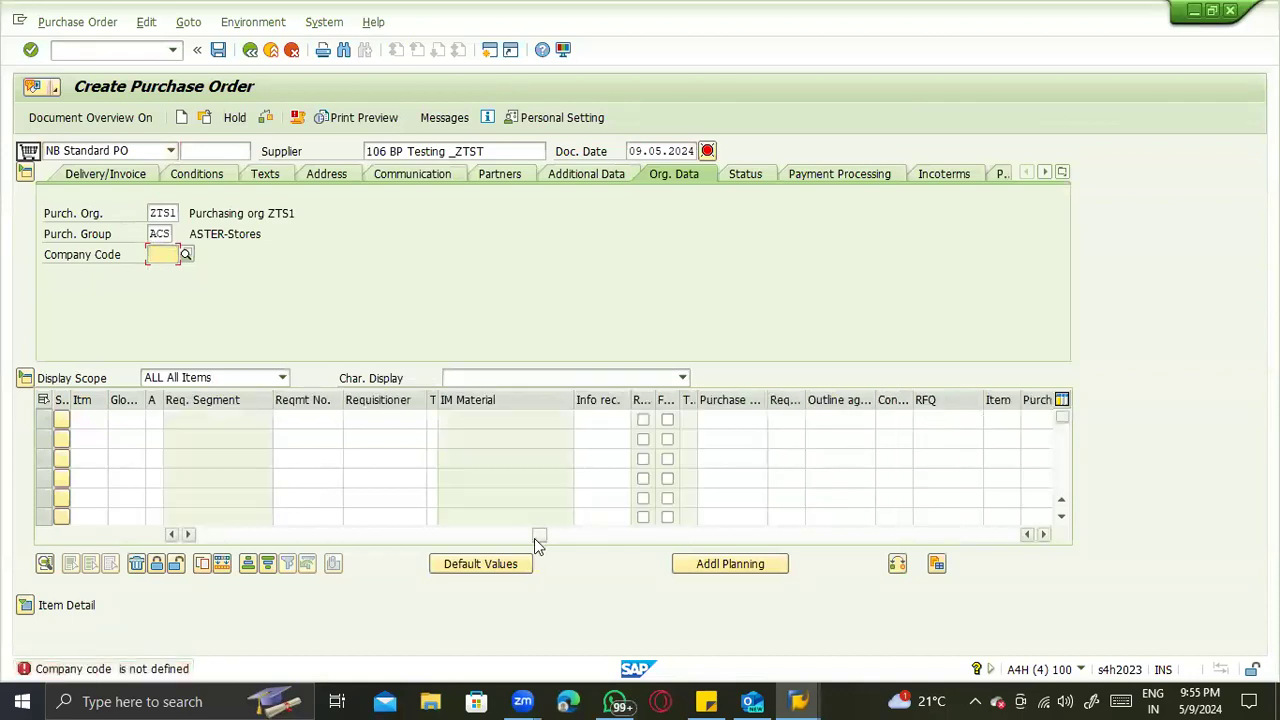
{"action": "left_click", "coordinate": [855, 419]}
{"action": "key", "text": "ctrl+v"}
{"action": "left_click", "coordinate": [895, 419]}
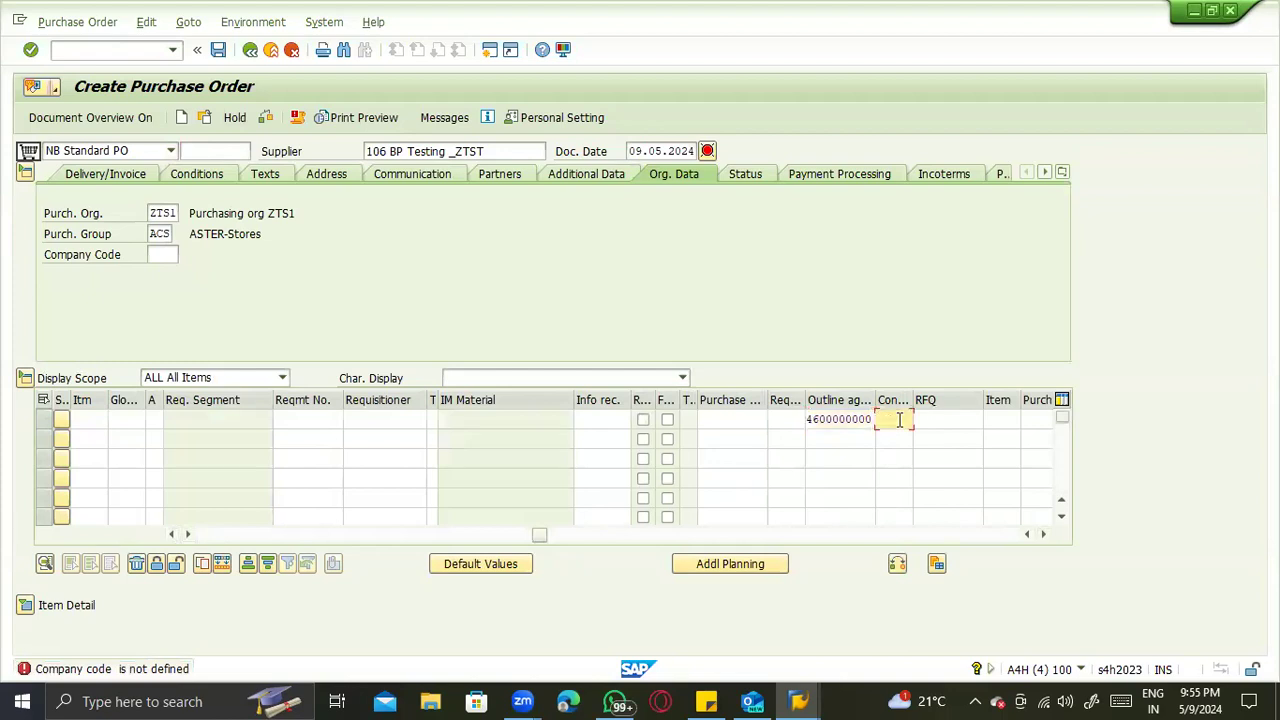
{"action": "key", "text": "Tab"}
{"action": "key", "text": "Tab"}
{"action": "key", "text": "Return"}
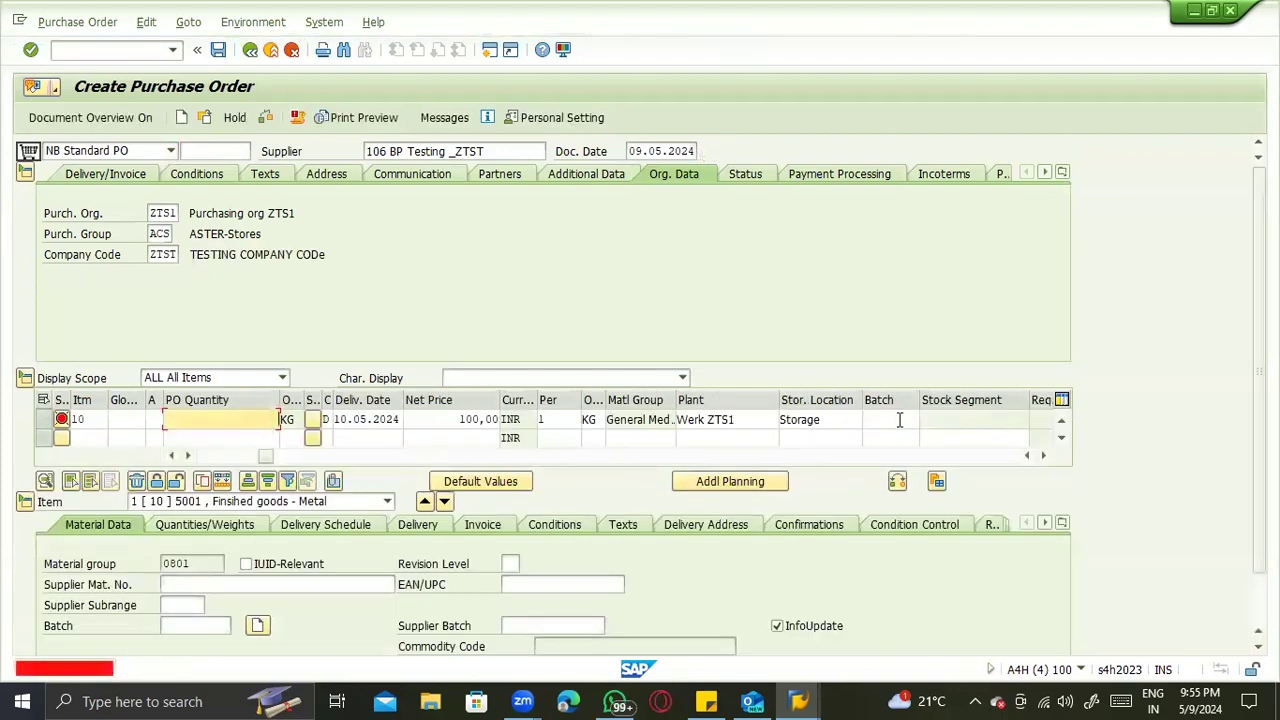
{"action": "key", "text": "Return"}
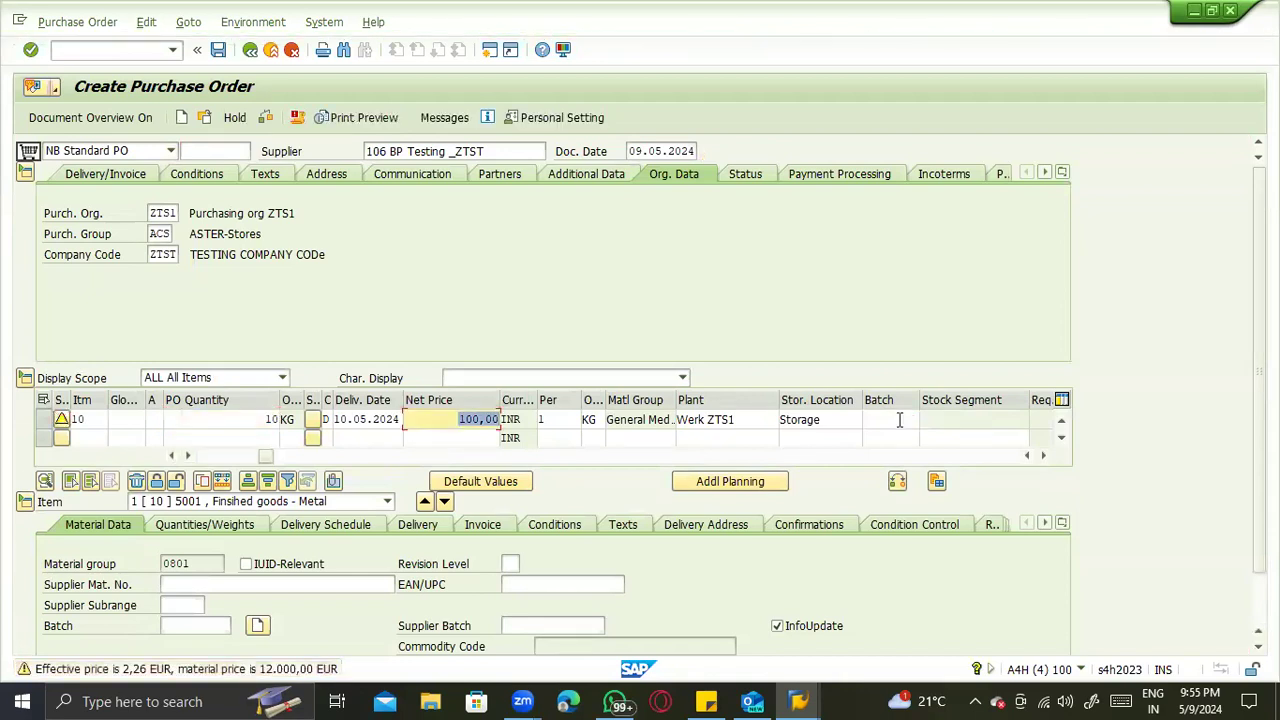
- Check the first item's outline agreement reference, save the purchase order, and display the saved document
{"action": "left_click_drag", "start_coordinate": [268, 457], "coordinate": [585, 454]}
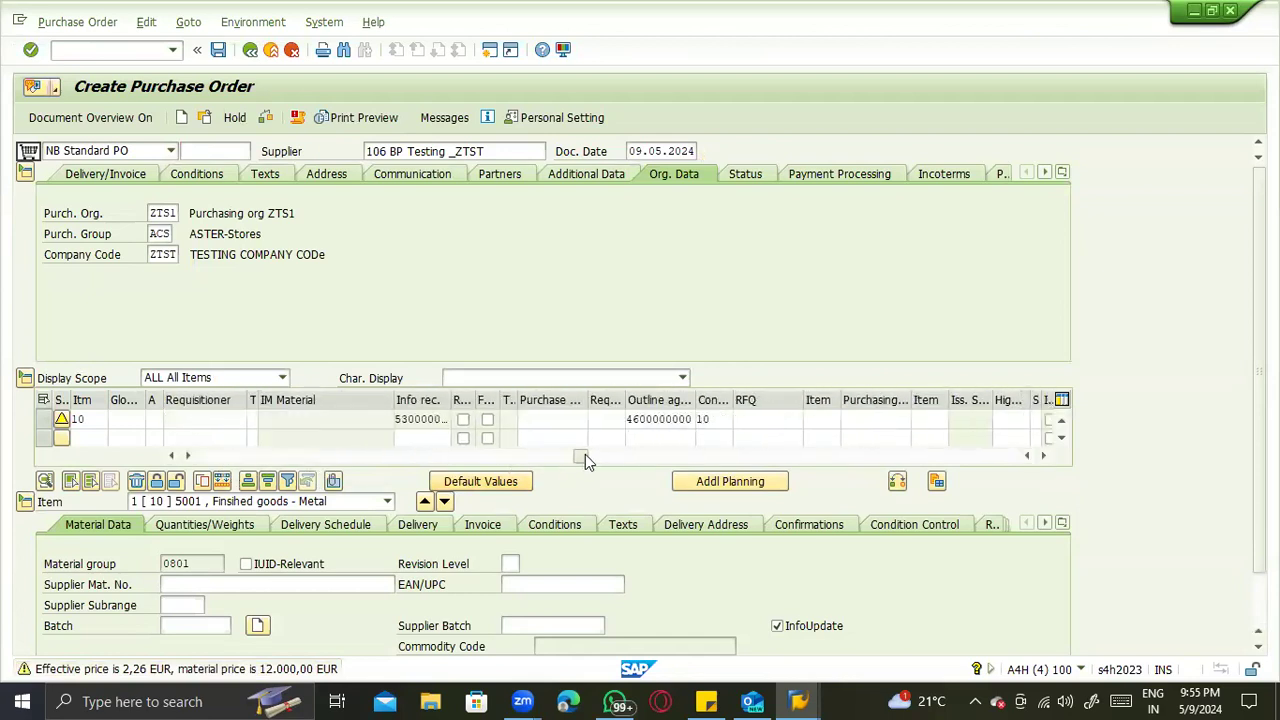
{"action": "left_click_drag", "start_coordinate": [398, 468], "coordinate": [88, 473]}
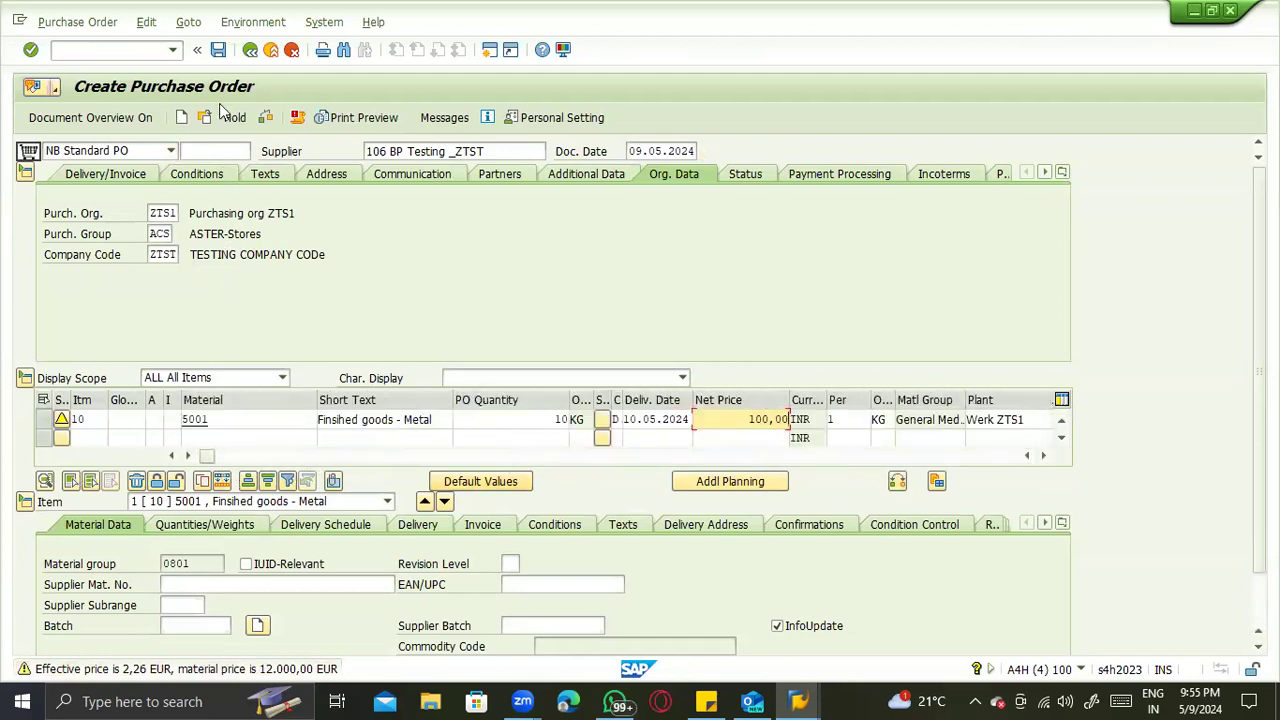
{"action": "key", "text": "ctrl+s"}
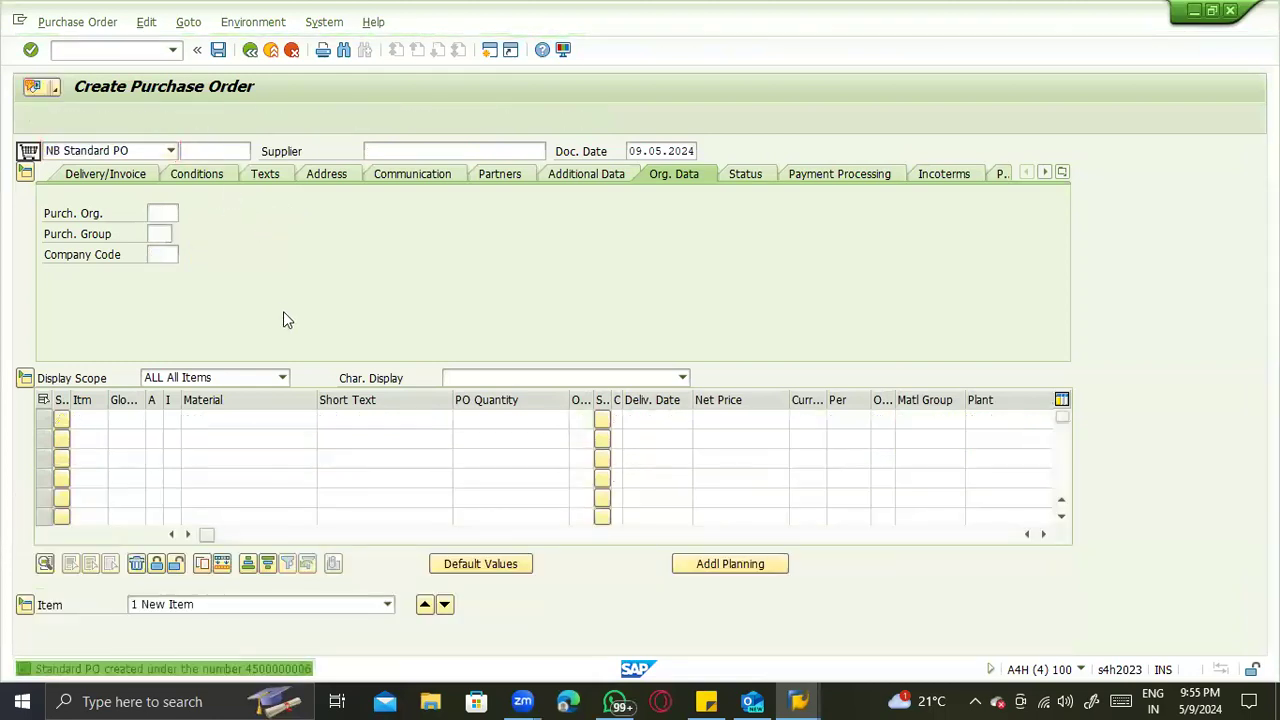
{"action": "left_click", "coordinate": [283, 311]}
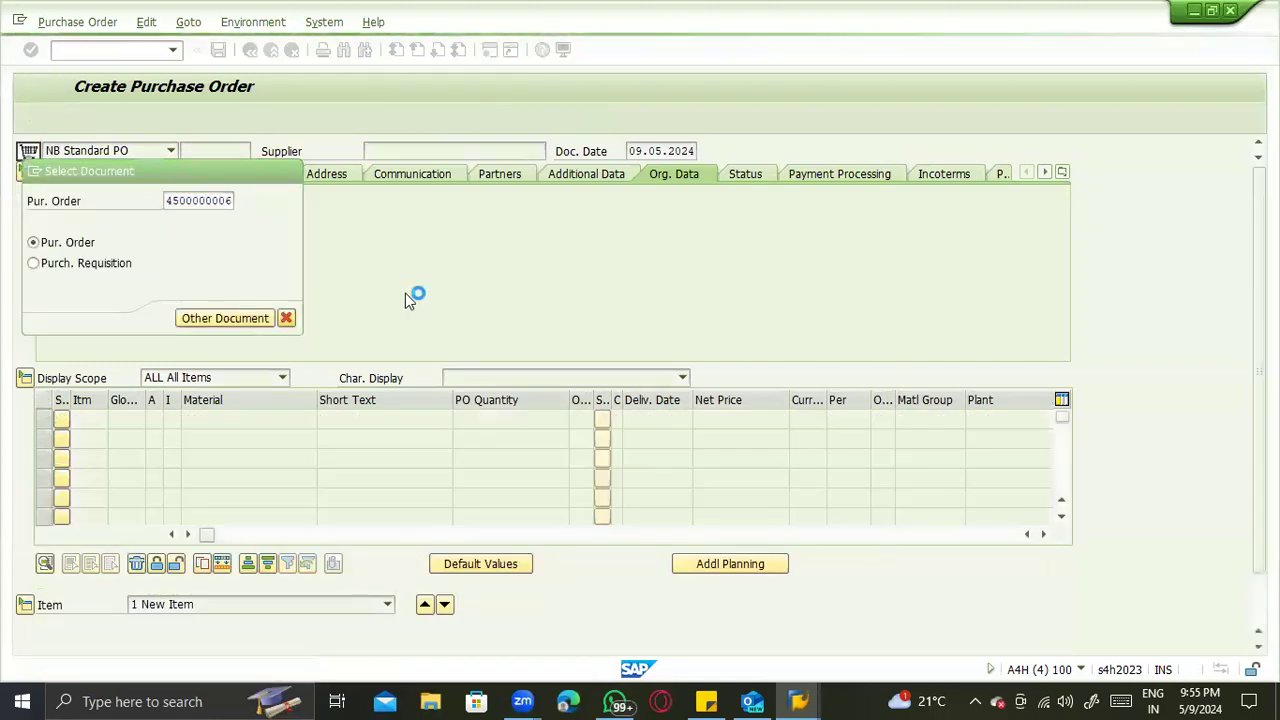
{"action": "left_click", "coordinate": [1062, 172]}
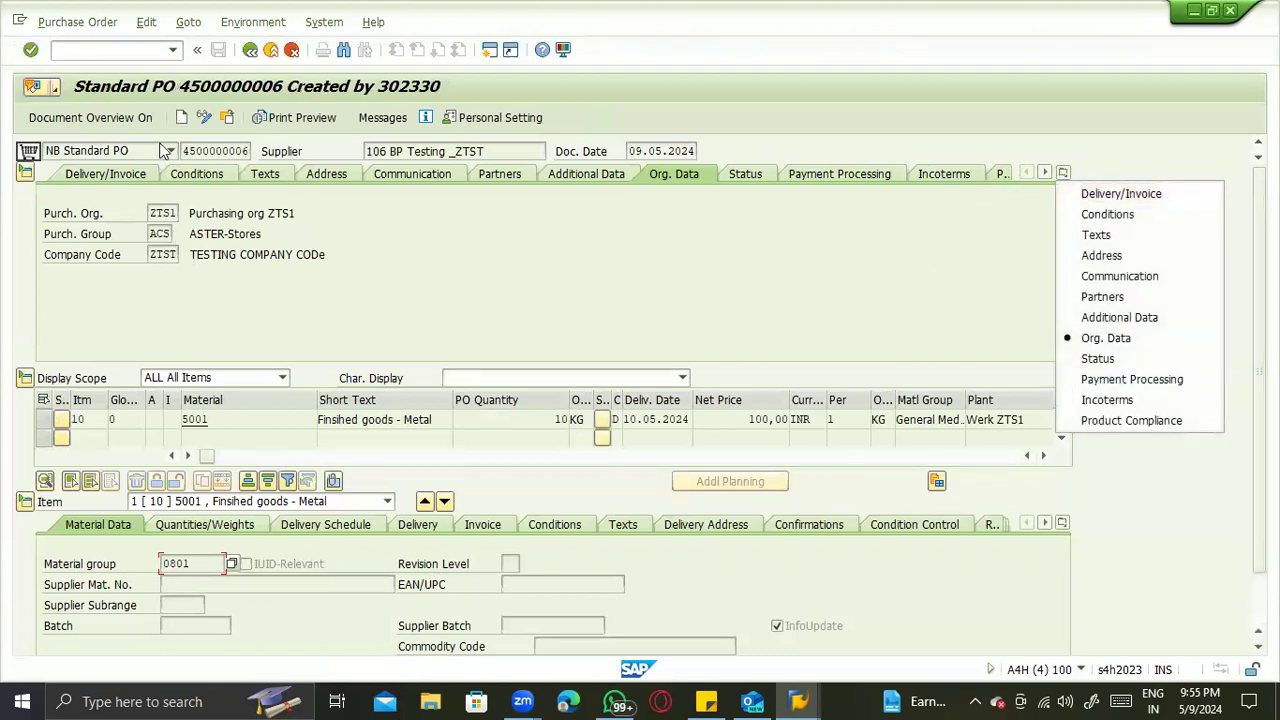
- Start another standard purchase order and enter BP Testing _ZTST's number as its supplier
{"action": "left_click", "coordinate": [181, 118]}
{"action": "left_click", "coordinate": [385, 152]}
{"action": "type", "text": "106"}
{"action": "key", "text": "Return"}
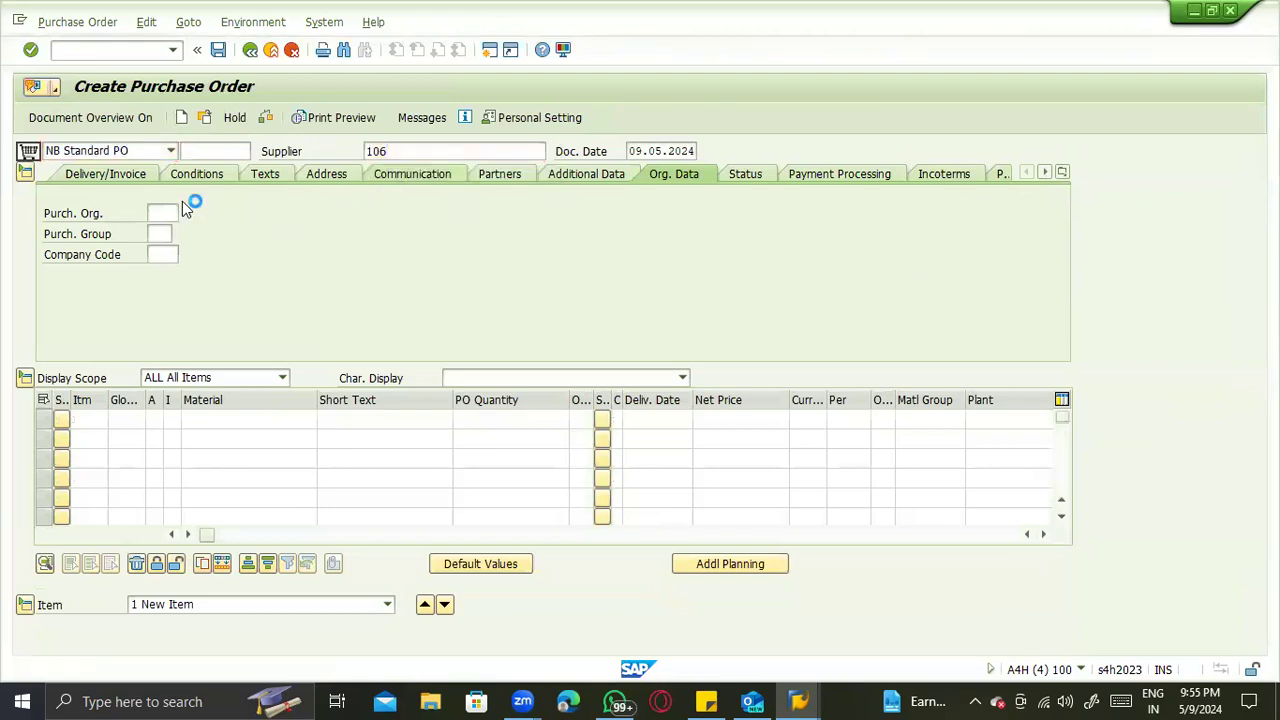
- Assign purchasing organization ZTS1, purchasing group ACS and company code ZTST to the new purchase order
{"action": "left_click", "coordinate": [163, 234]}
{"action": "left_click", "coordinate": [163, 236]}
{"action": "key", "text": "space"}
{"action": "left_click", "coordinate": [165, 255]}
{"action": "left_click", "coordinate": [166, 256]}
{"action": "key", "text": "space"}
{"action": "left_click", "coordinate": [168, 275]}
- Enter material 5001 with plant ZTS1 as the first item of the order
{"action": "left_click", "coordinate": [207, 425]}
{"action": "key", "text": "space"}
{"action": "left_click", "coordinate": [212, 438]}
{"action": "left_click", "coordinate": [514, 429]}
{"action": "left_click", "coordinate": [991, 420]}
{"action": "key", "text": "space"}
{"action": "left_click", "coordinate": [997, 435]}
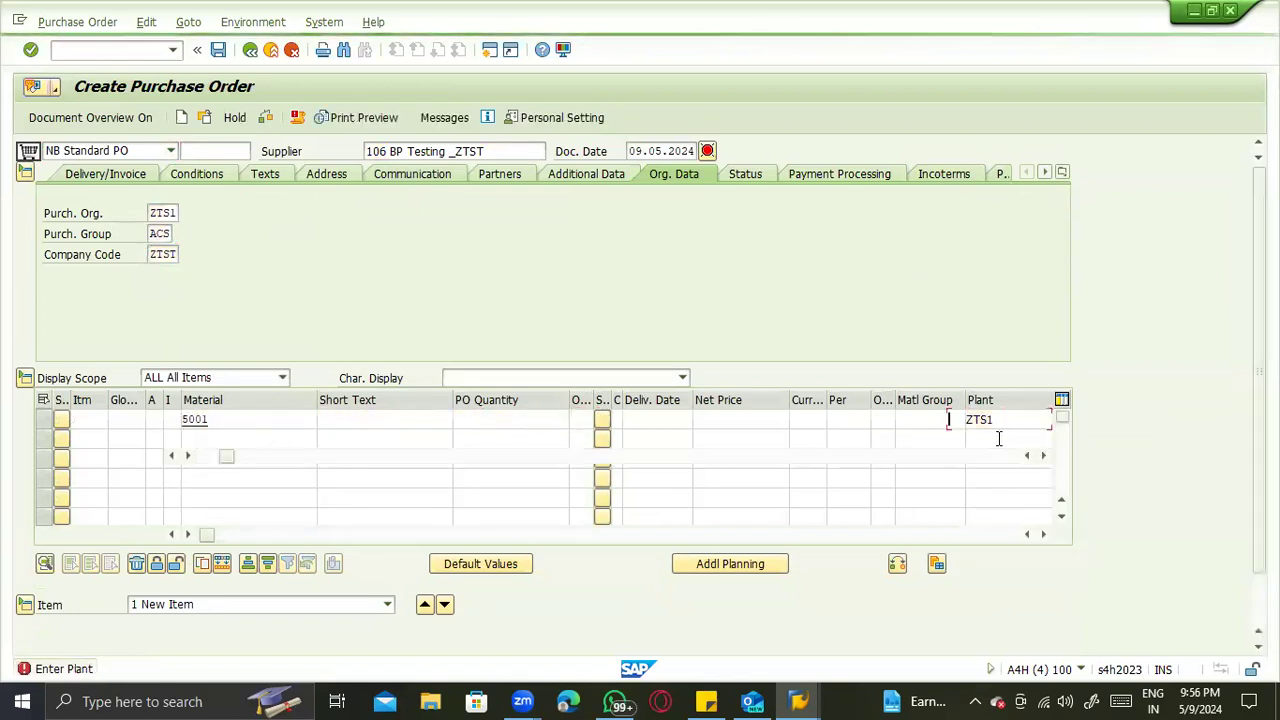
{"action": "key", "text": "space"}
{"action": "left_click", "coordinate": [997, 437]}
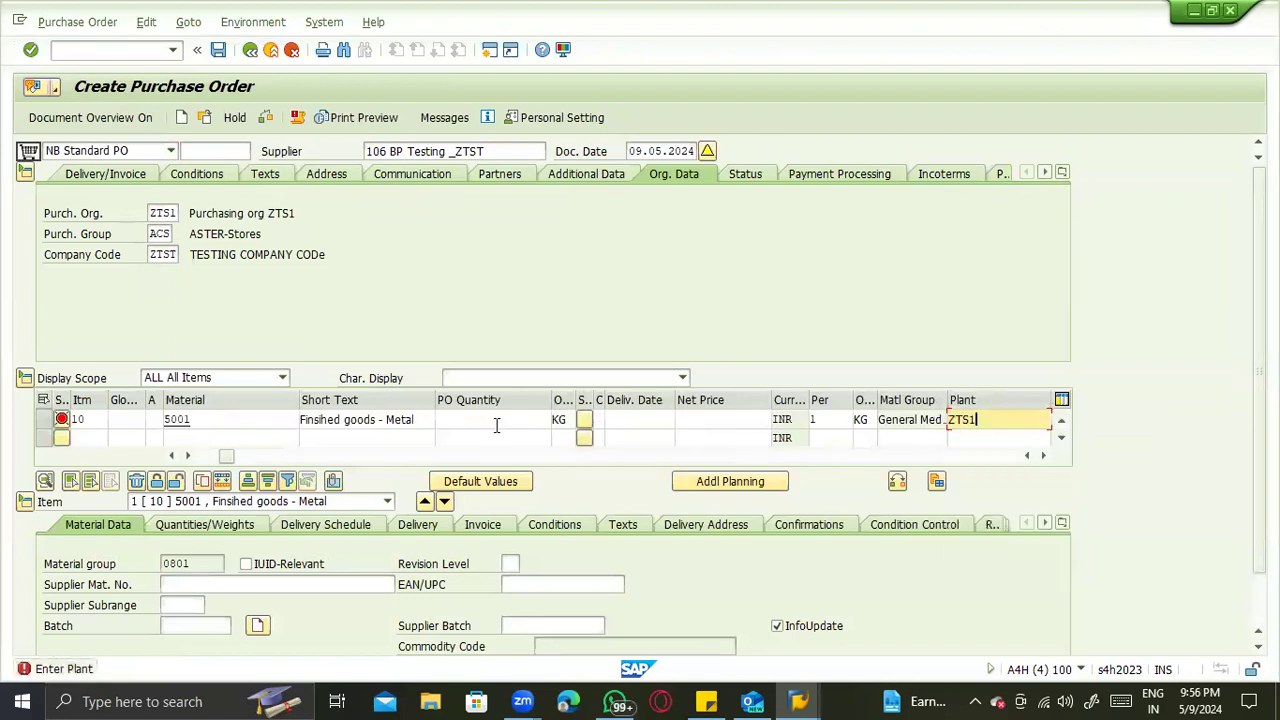
- Set the item's PO quantity to 10 KG, delivery date to 09.05.2024 and net price to 100 INR
{"action": "left_click", "coordinate": [494, 421]}
{"action": "key", "text": "Tab"}
{"action": "key", "text": "Tab"}
{"action": "key", "text": "Tab"}
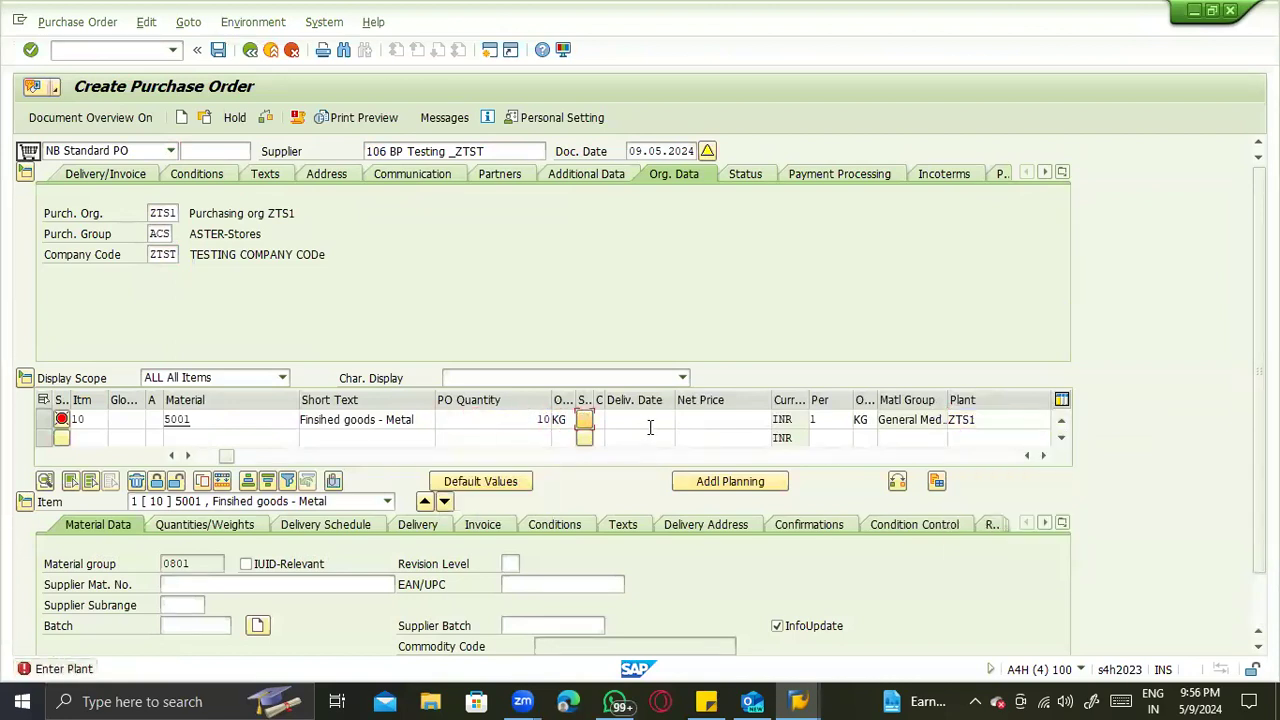
{"action": "key", "text": "space"}
{"action": "key", "text": "Tab"}
{"action": "key", "text": "space"}
{"action": "left_click", "coordinate": [717, 437]}
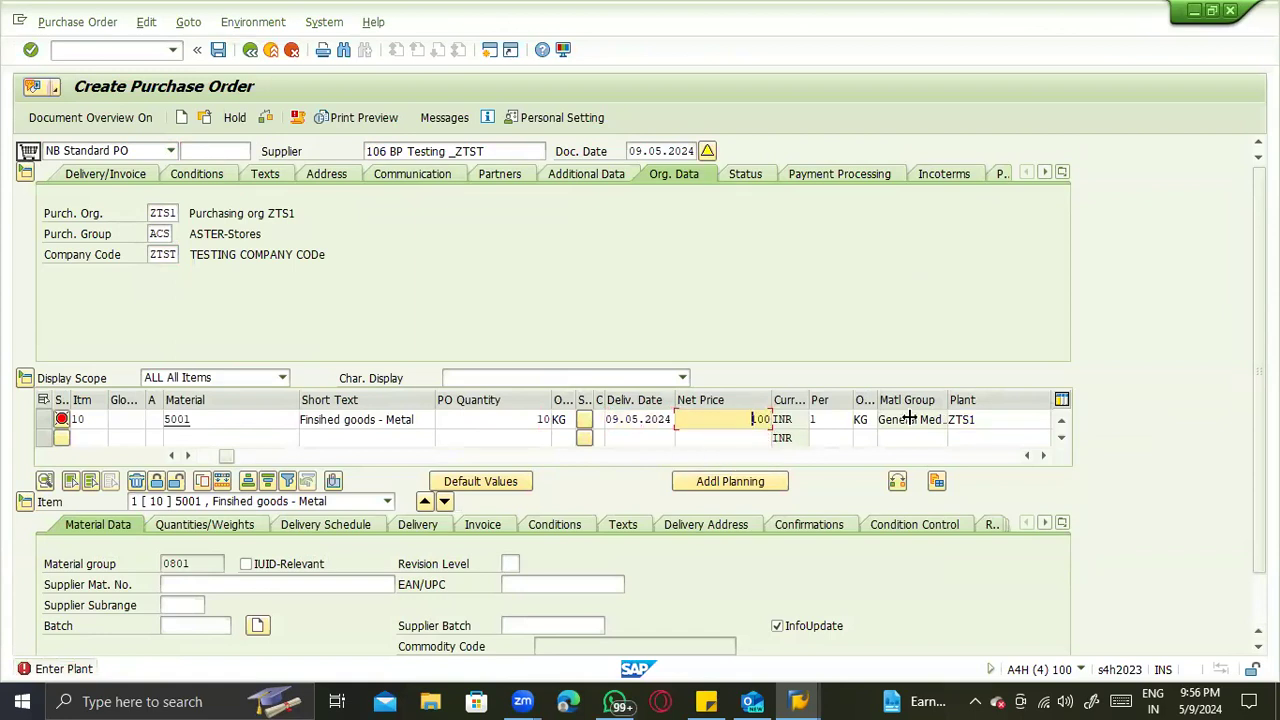
- Try to fill in the item's storage location and confirm the item with plant ZTS1
{"action": "left_click", "coordinate": [985, 421]}
{"action": "key", "text": "Tab"}
{"action": "key", "text": "Tab"}
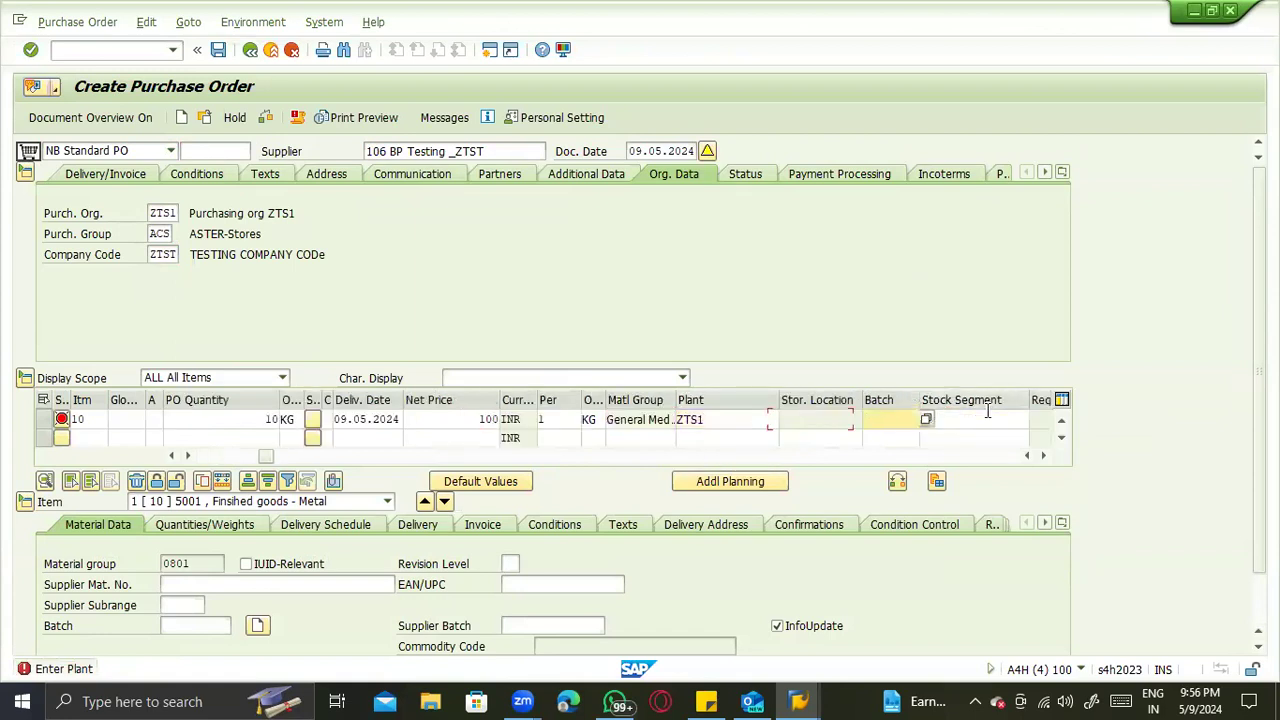
{"action": "left_click", "coordinate": [844, 428]}
{"action": "key", "text": "Return"}
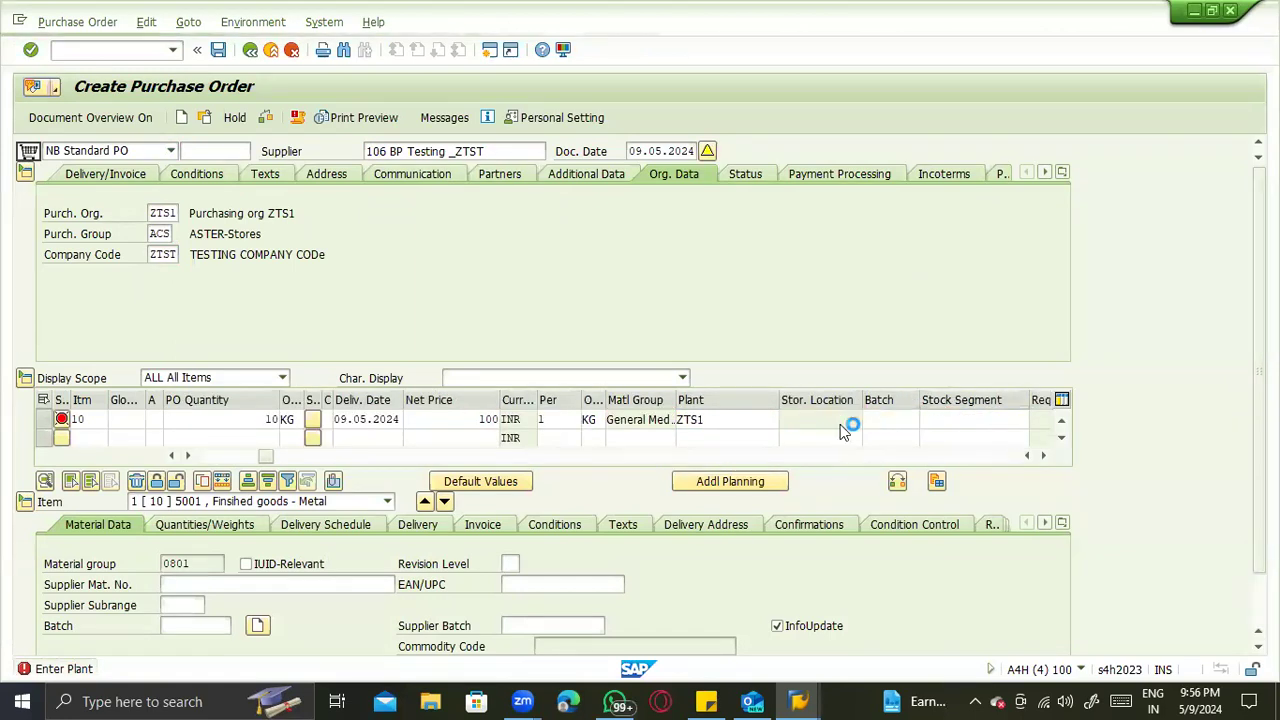
{"action": "key", "text": "space"}
{"action": "left_click", "coordinate": [716, 437]}
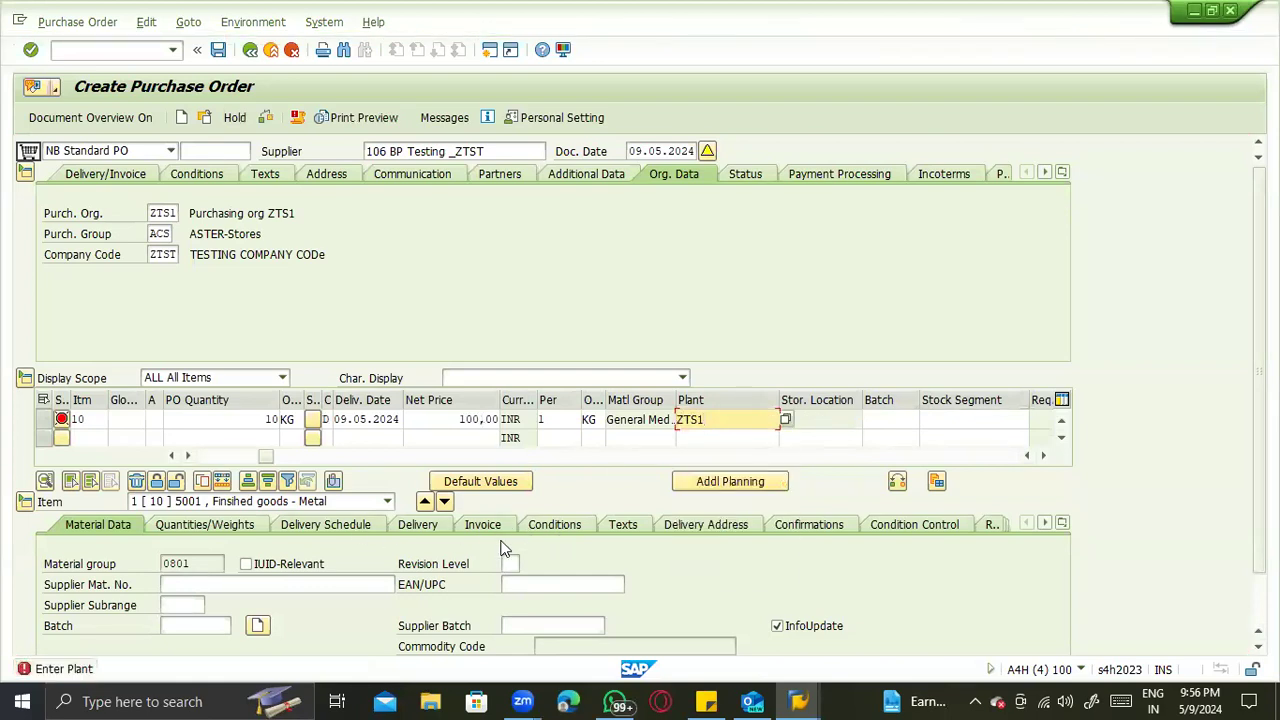
- Try to confirm the order item and return to its plant field
{"action": "key", "text": "Return"}
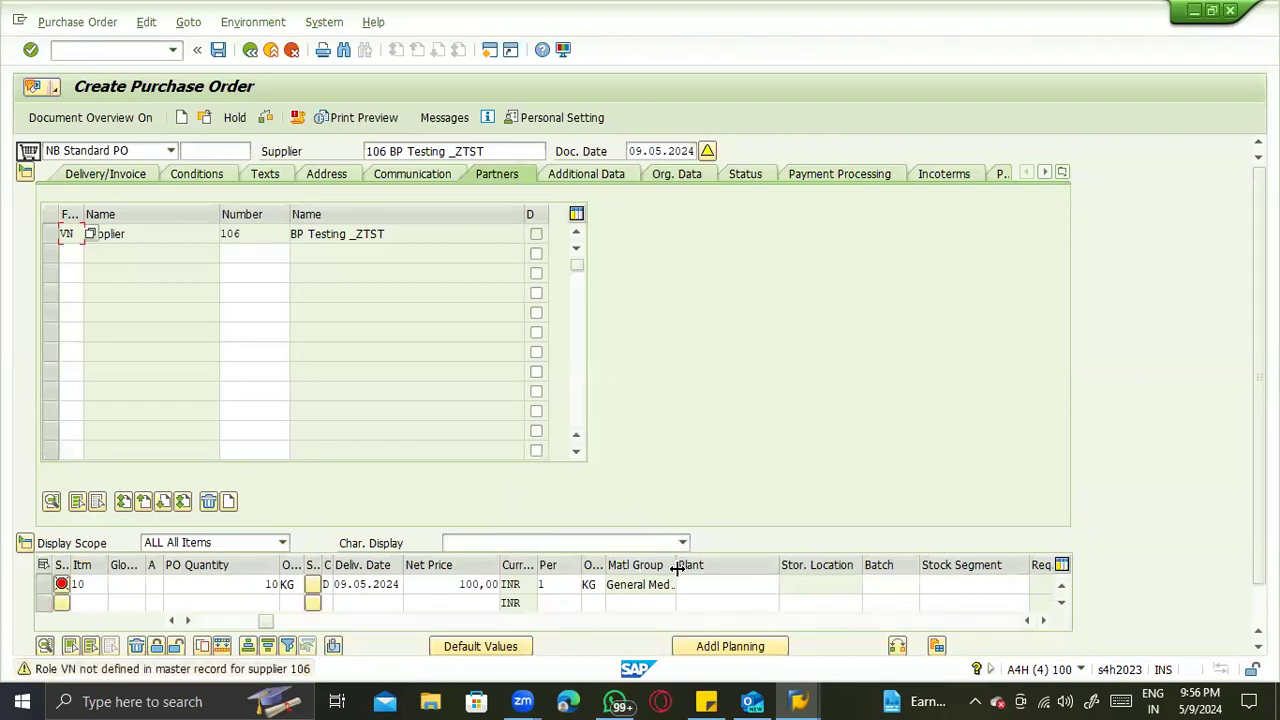
{"action": "left_click", "coordinate": [772, 584]}
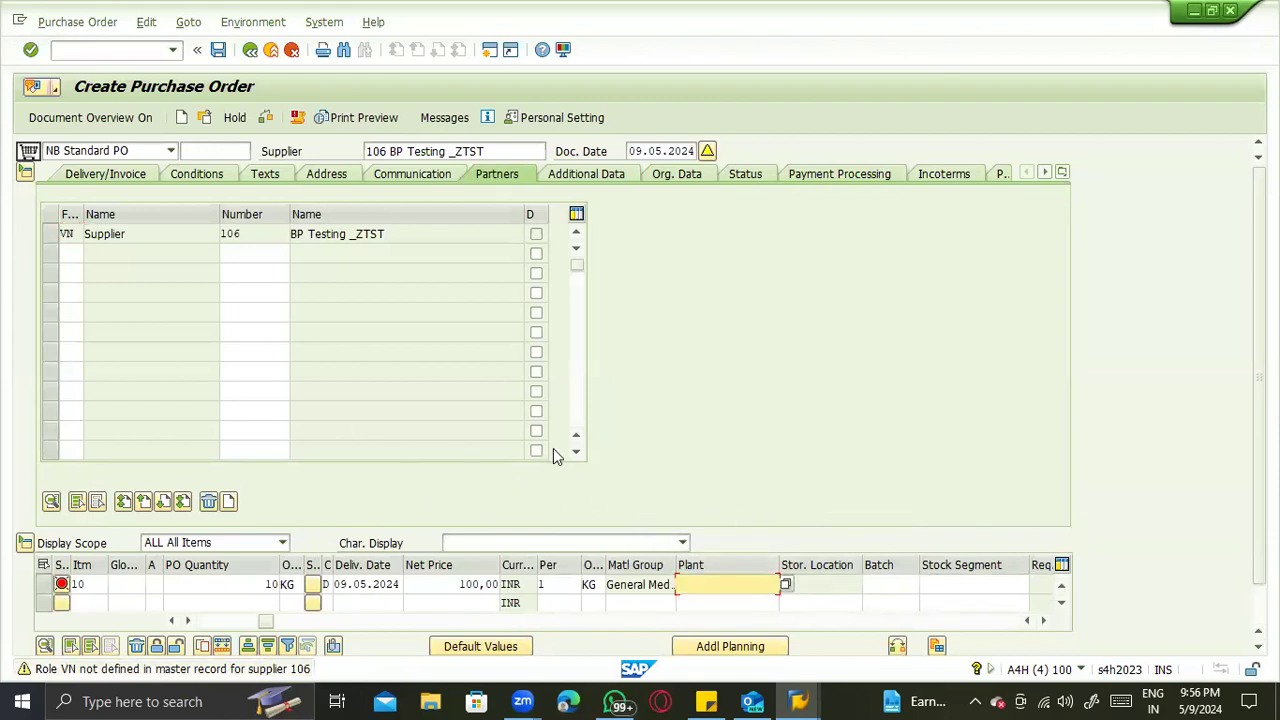
{"action": "key", "text": "Tab"}
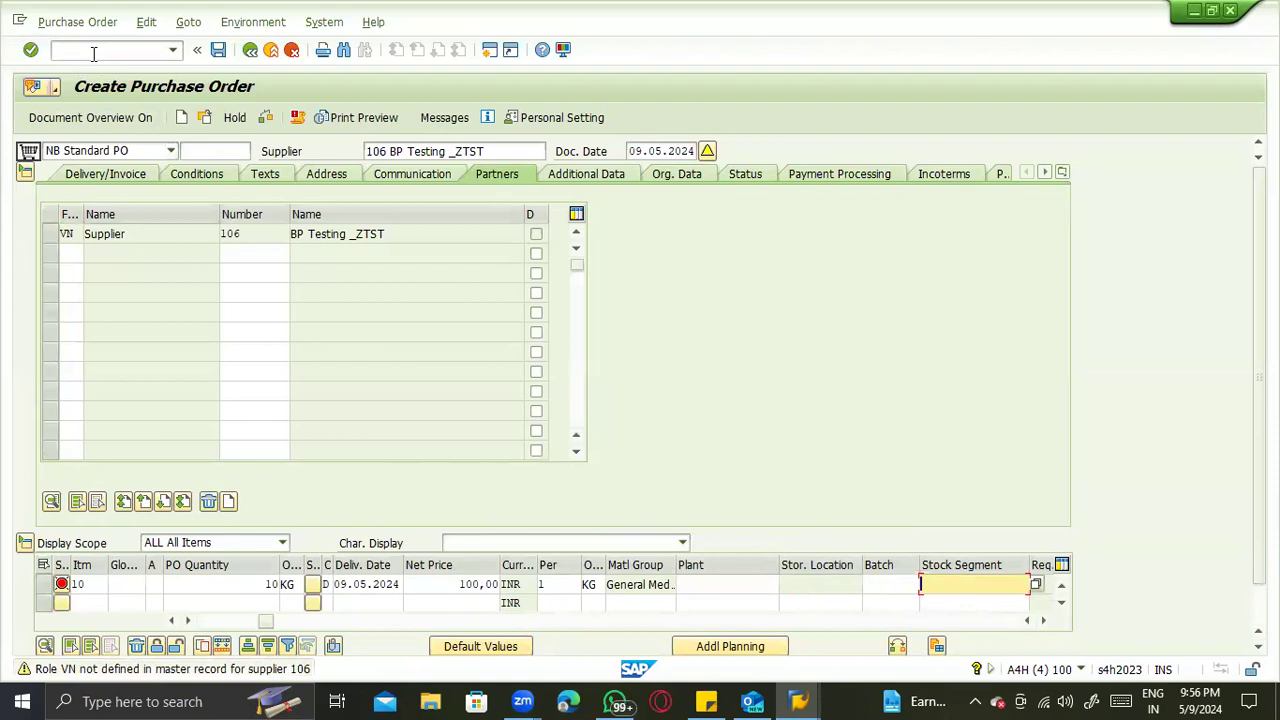
- Leave the unfinished order, display the saved standard purchase order with its item overview and copy its purchase order number
{"action": "left_click", "coordinate": [93, 52]}
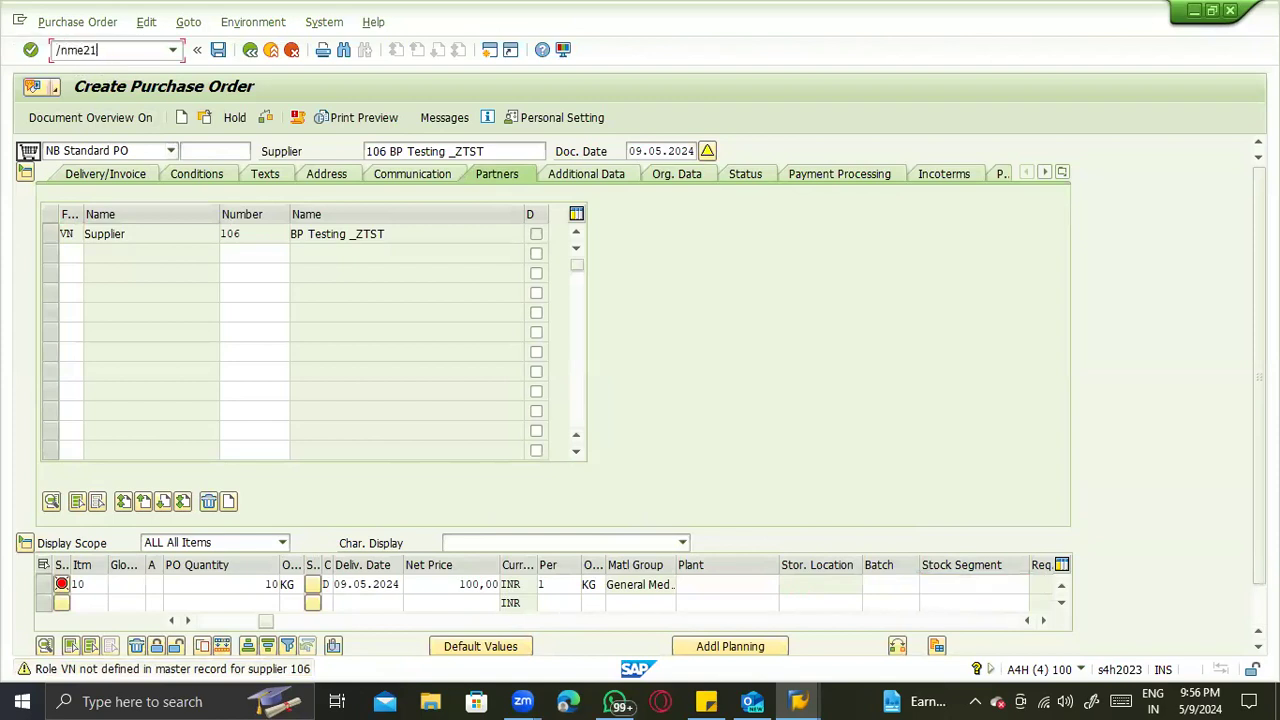
{"action": "key", "text": "Return"}
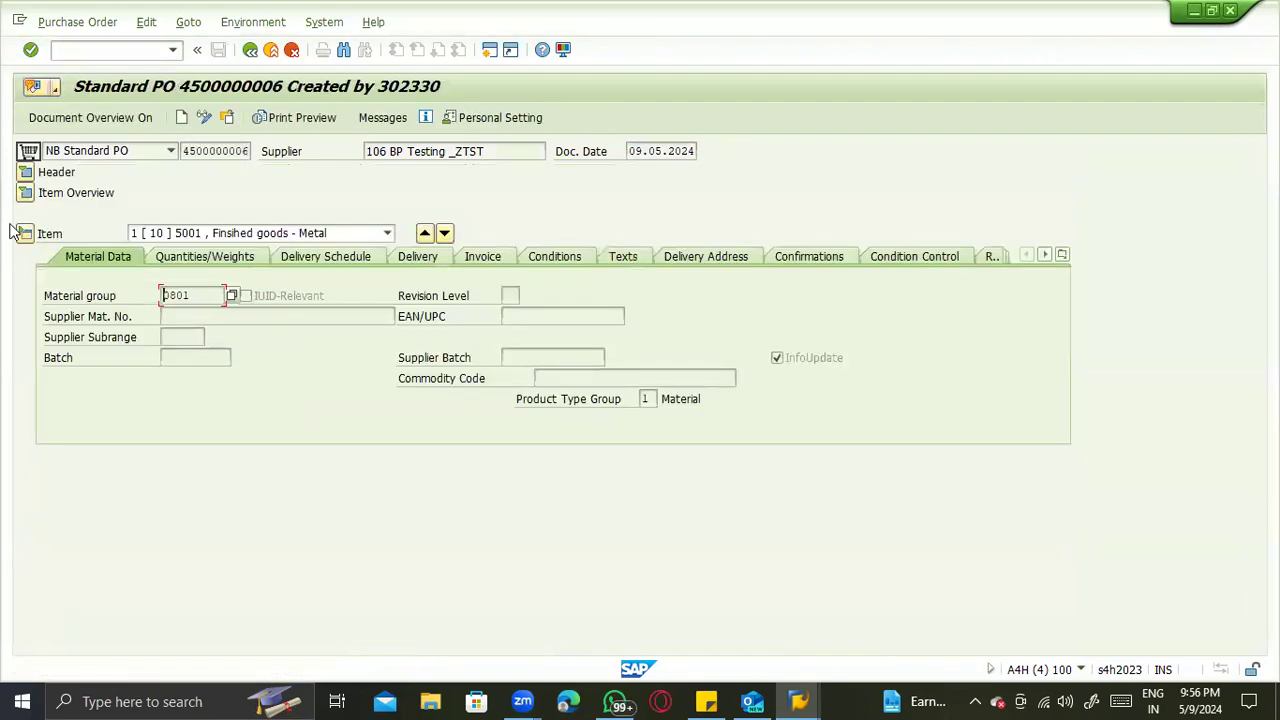
{"action": "left_click", "coordinate": [25, 193]}
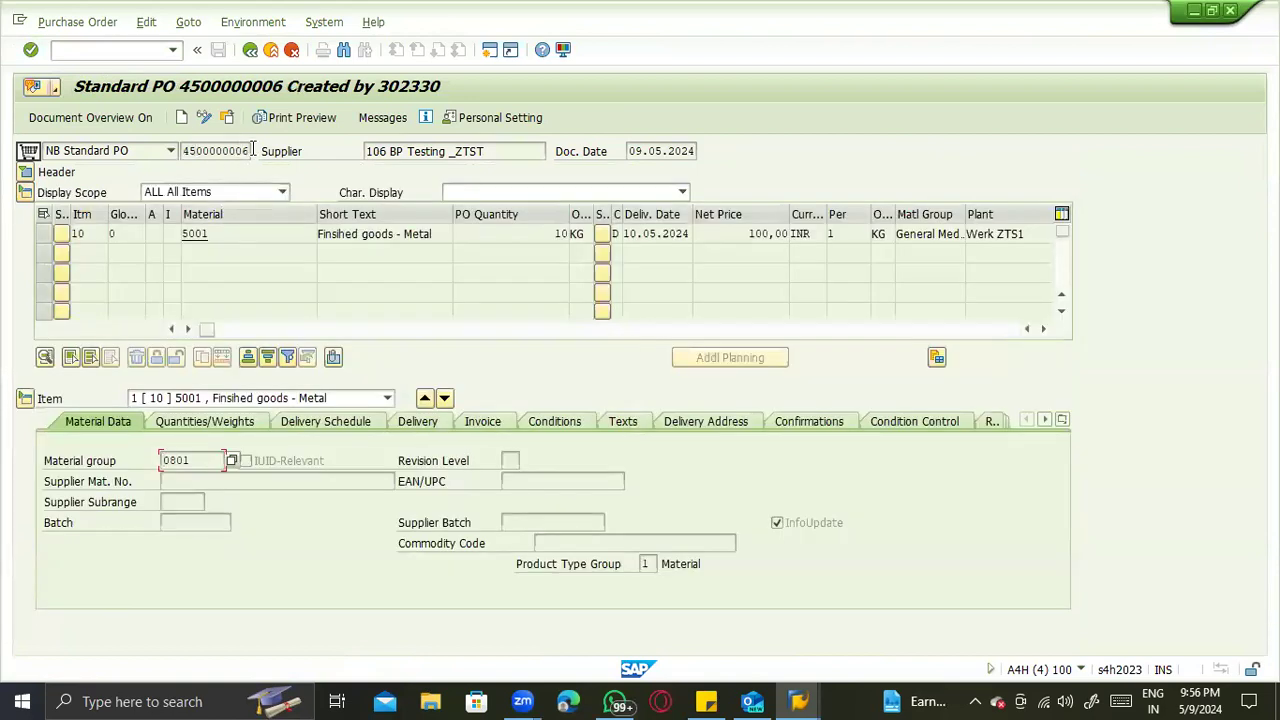
{"action": "double_click", "coordinate": [186, 151]}
{"action": "key", "text": "ctrl+c"}
- Start a goods receipt for a purchase order and load the copied purchase order number
{"action": "left_click", "coordinate": [63, 48]}
{"action": "key", "text": "Return"}
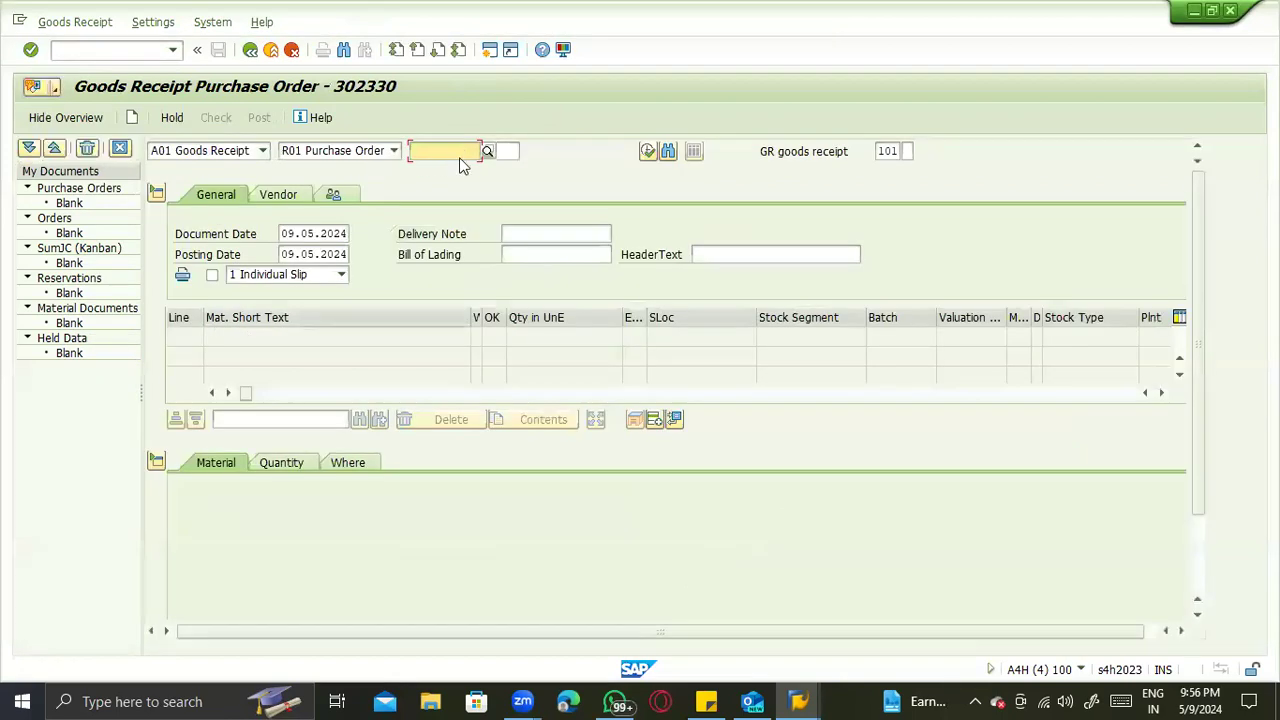
{"action": "key", "text": "ctrl+v"}
{"action": "key", "text": "Return"}
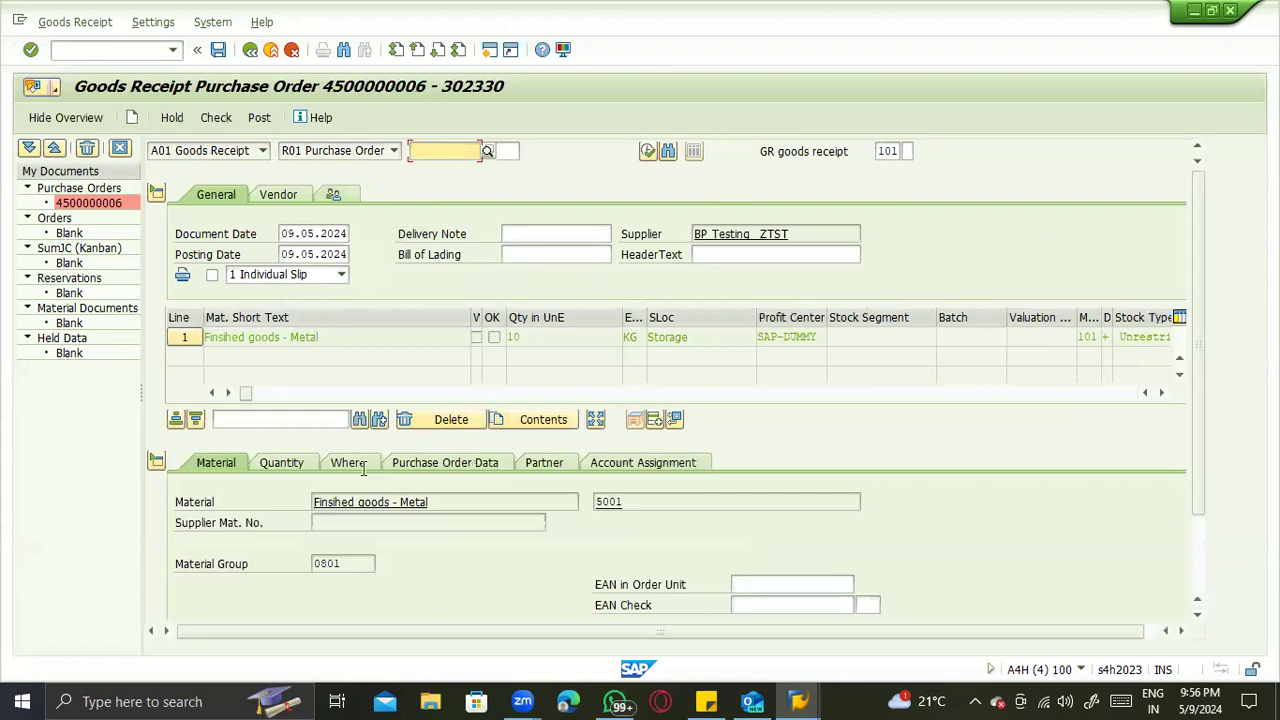
- Mark the receipt item as OK and check the goods receipt with the item's plant and storage location details shown
{"action": "scroll", "coordinate": [320, 388], "scroll_direction": "down", "scroll_amount": 5}
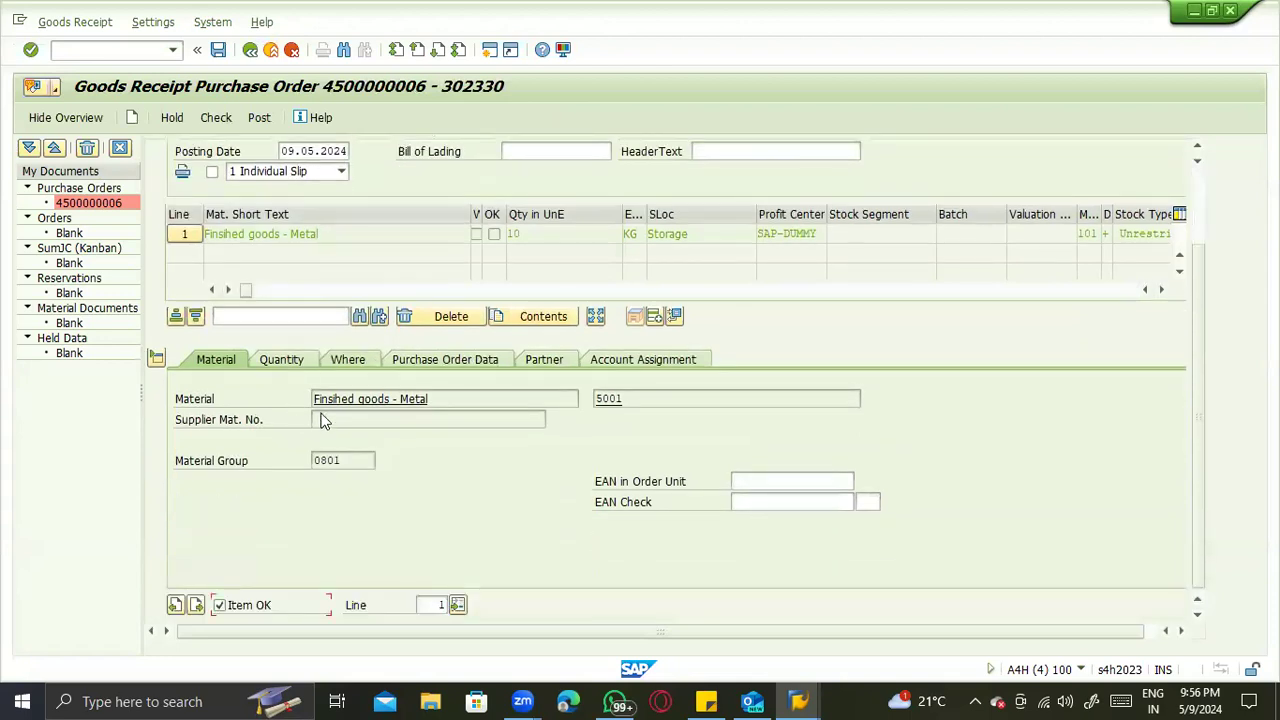
{"action": "scroll", "coordinate": [330, 425], "scroll_direction": "up", "scroll_amount": 3}
{"action": "left_click", "coordinate": [312, 423]}
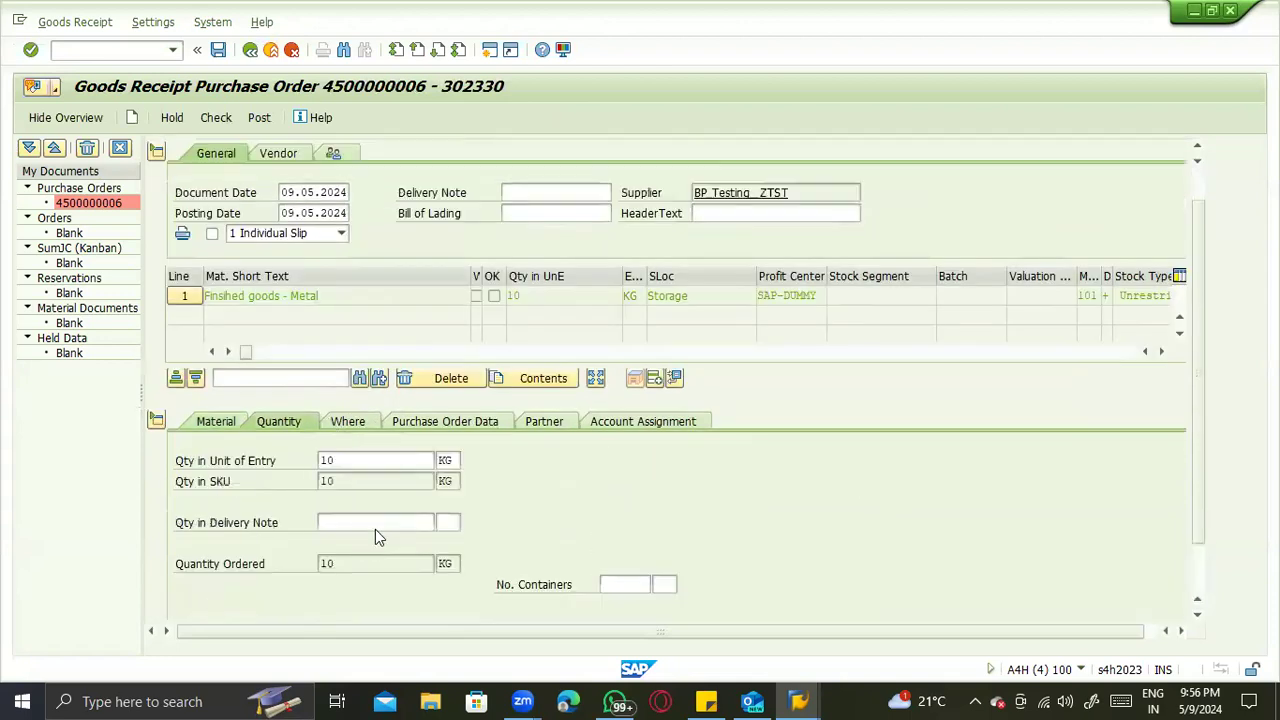
{"action": "left_click", "coordinate": [222, 121]}
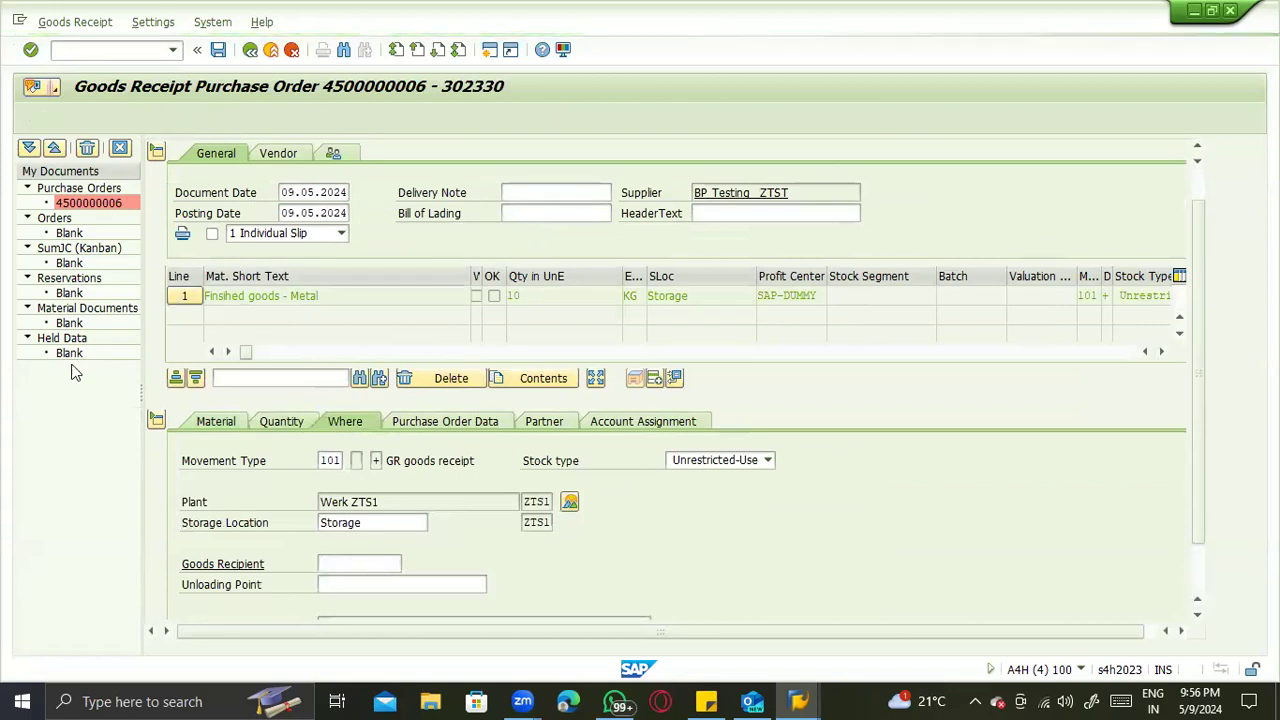
{"action": "left_click", "coordinate": [403, 306]}
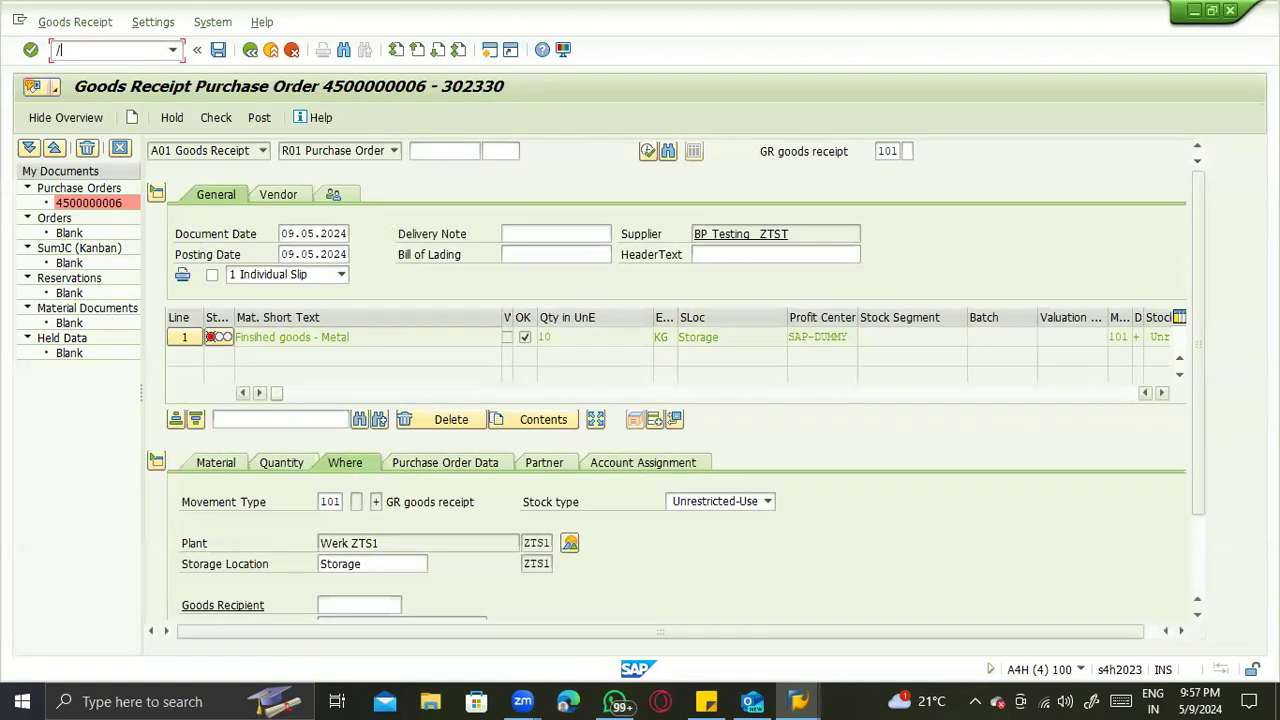
- Open the General Table Display (SE16N) for the material documents table MATDOC
{"action": "key", "text": "Return"}
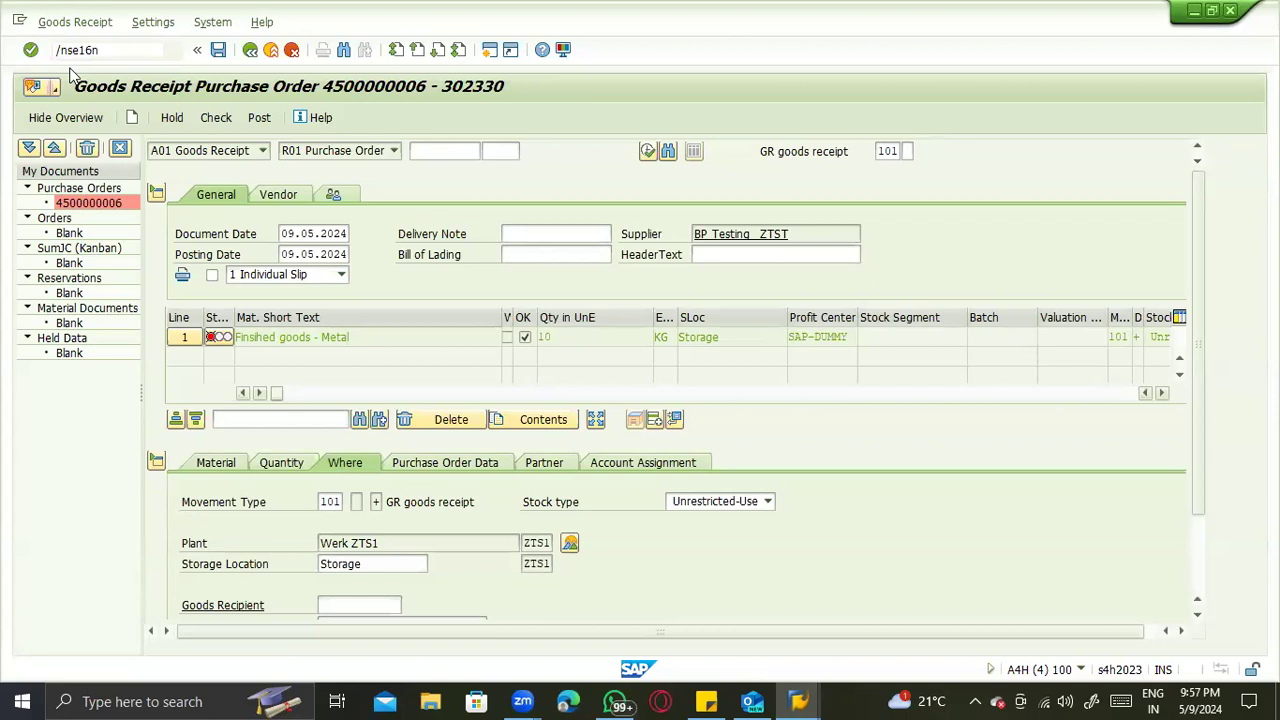
{"action": "key", "text": "BackSpace"}
{"action": "type", "text": "matdoc"}
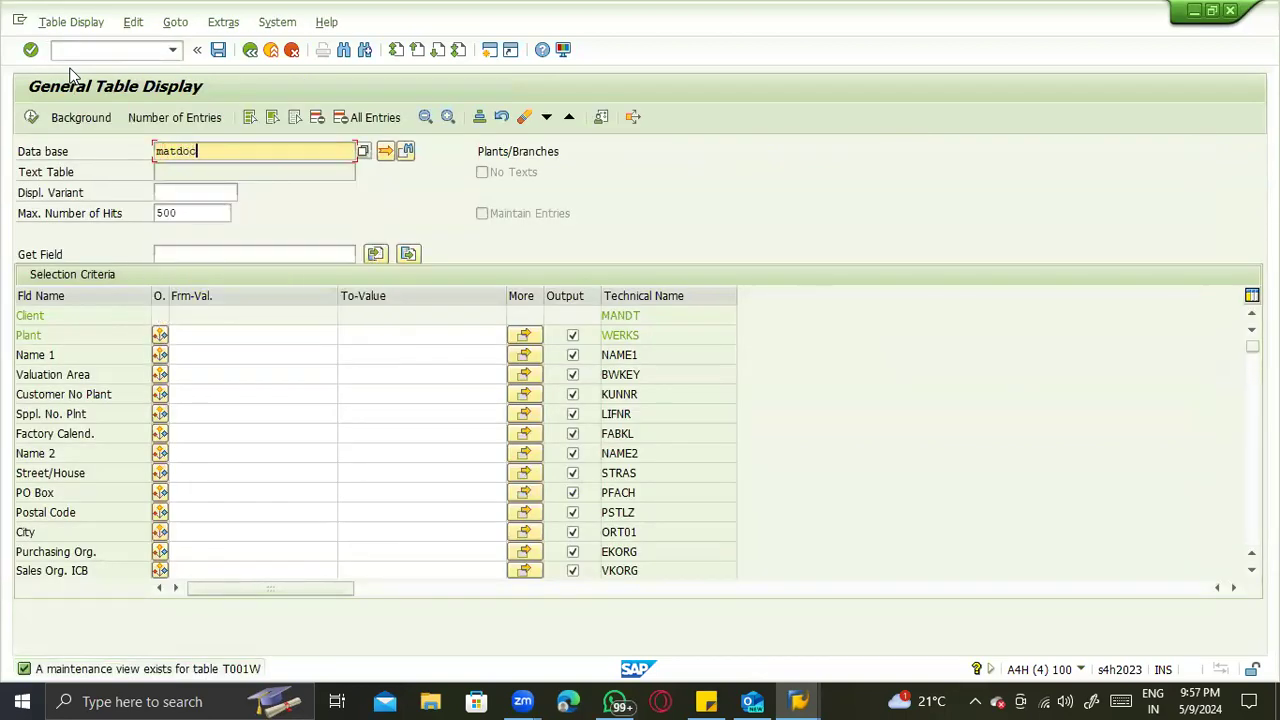
{"action": "key", "text": "Return"}
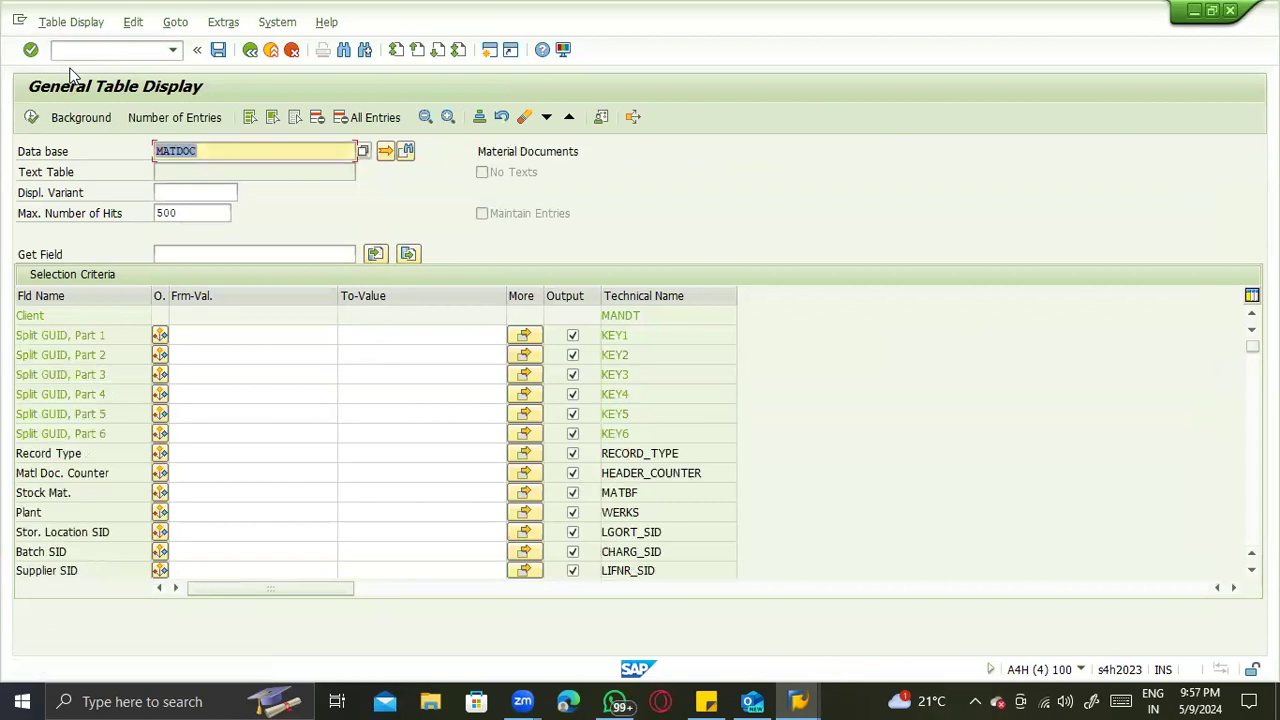
{"action": "left_click", "coordinate": [221, 154]}
{"action": "left_click", "coordinate": [805, 698]}
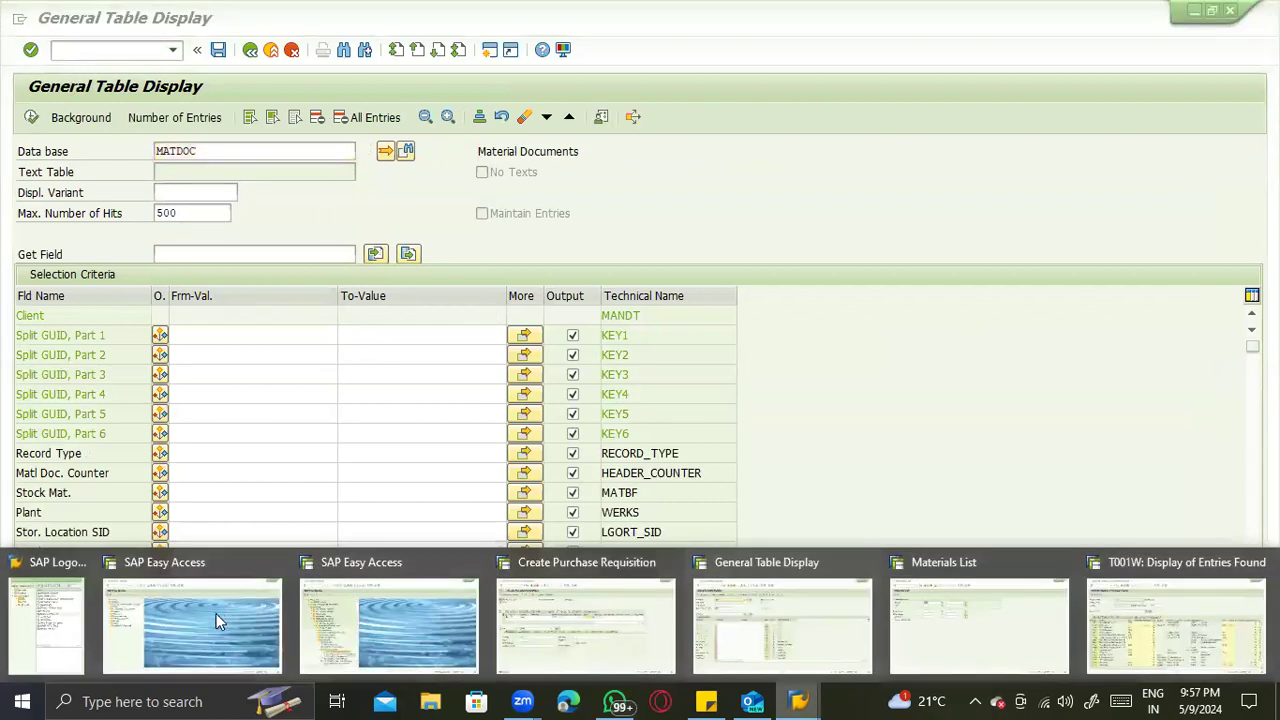
{"action": "left_click", "coordinate": [18, 586]}
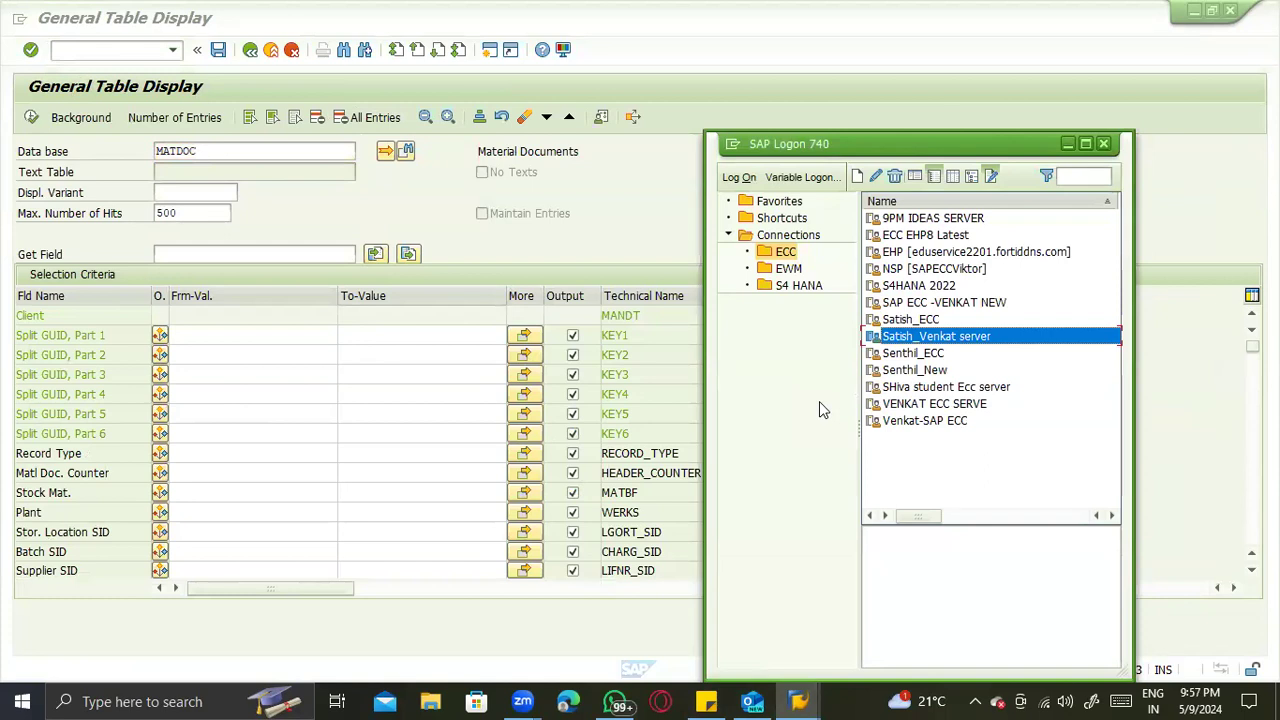
{"action": "left_click", "coordinate": [290, 335]}
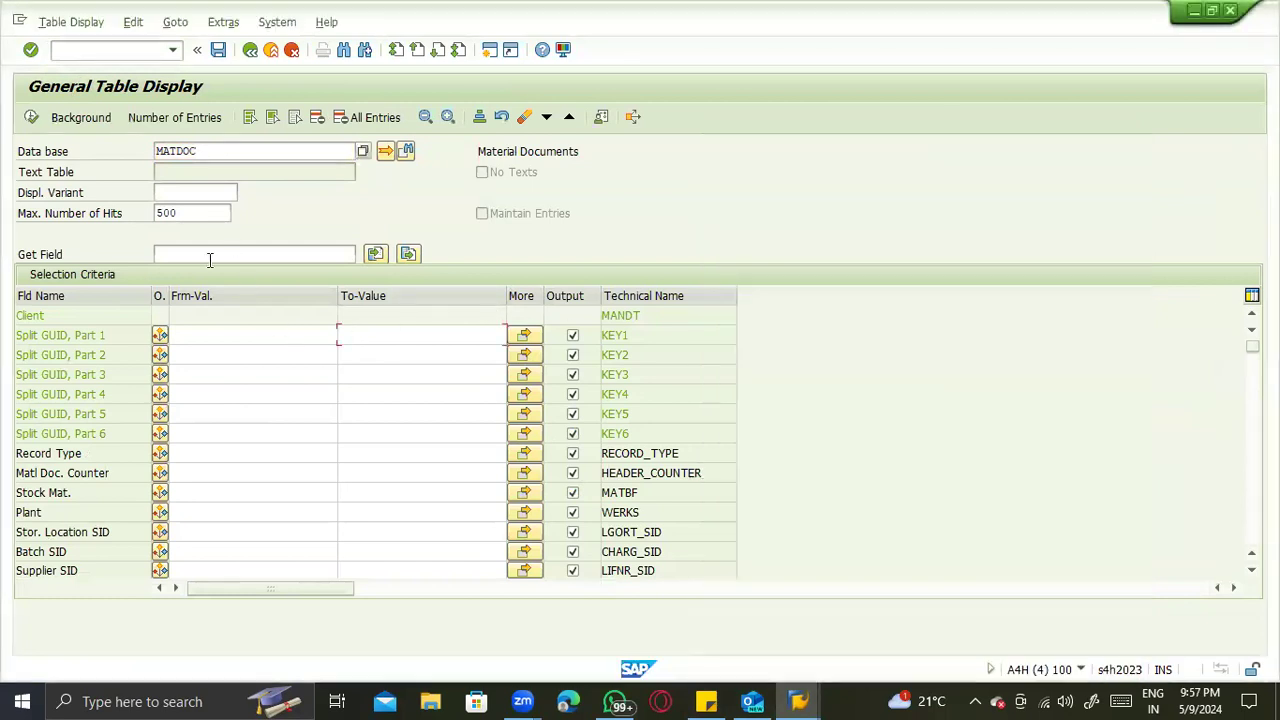
- Return to the goods receipt transaction and start a receipt with reference R10 Other and movement type 561
{"action": "left_click", "coordinate": [271, 51]}
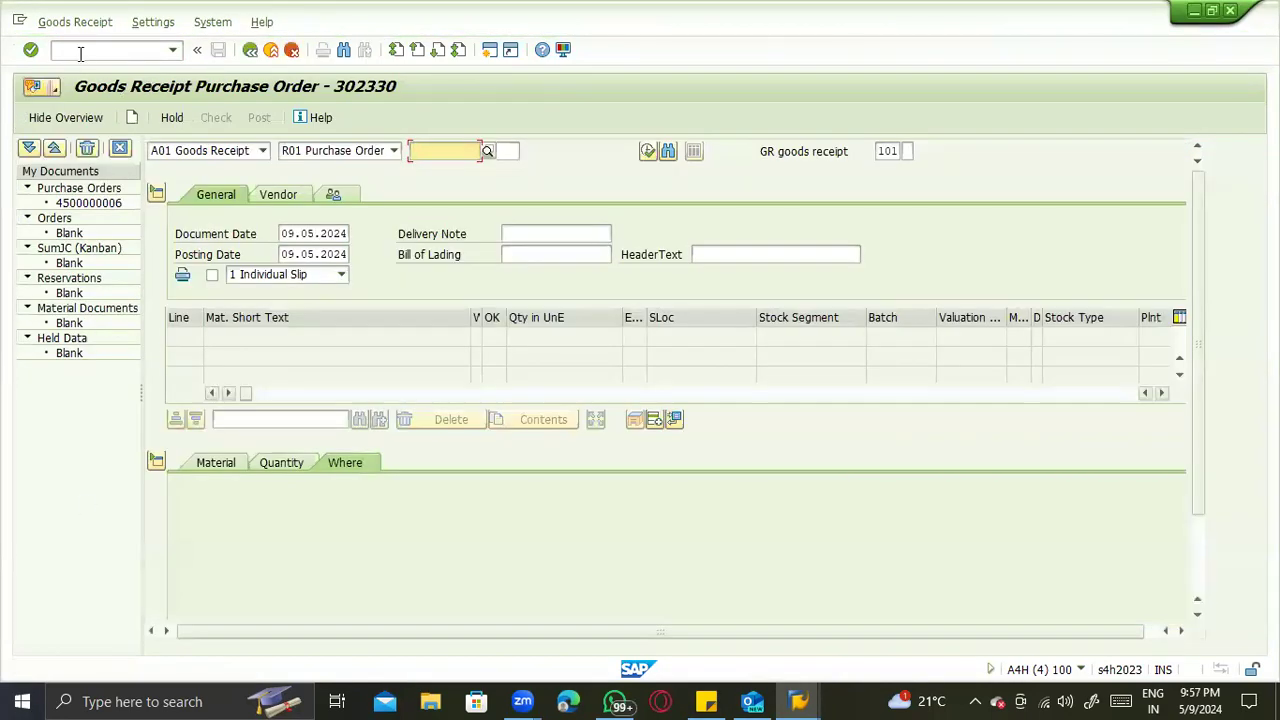
{"action": "left_click", "coordinate": [80, 53]}
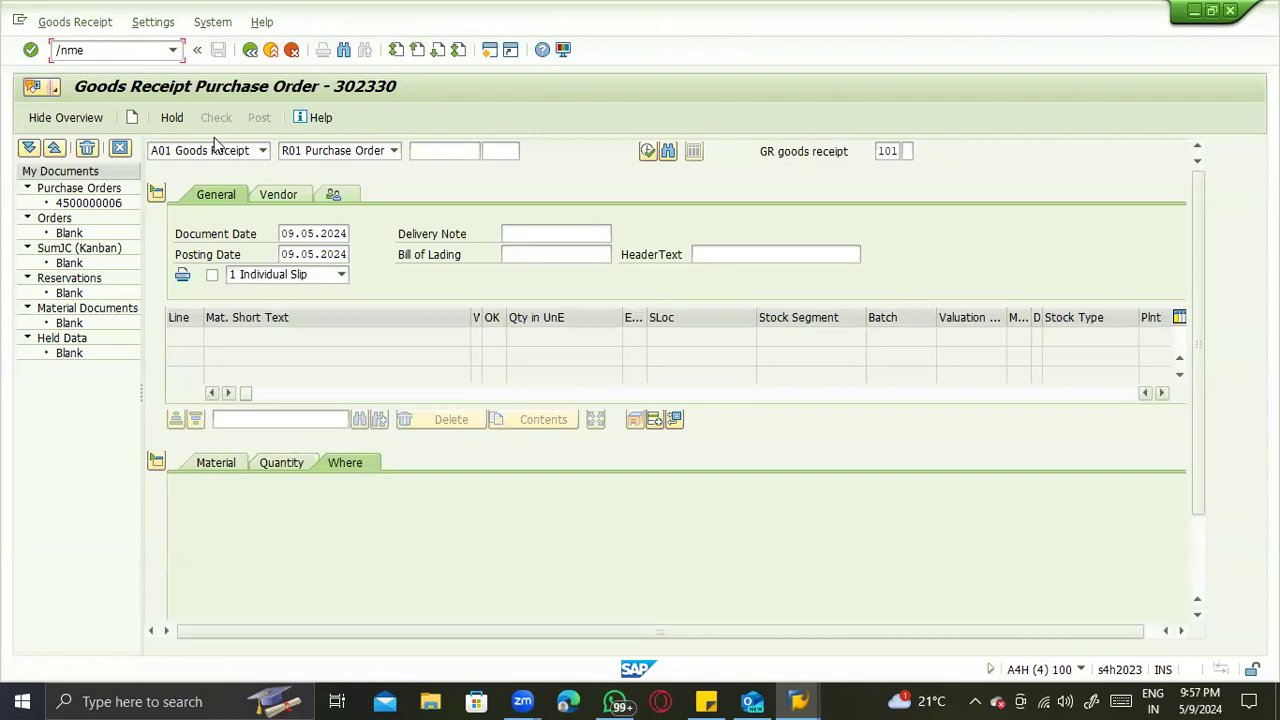
{"action": "left_click", "coordinate": [394, 150]}
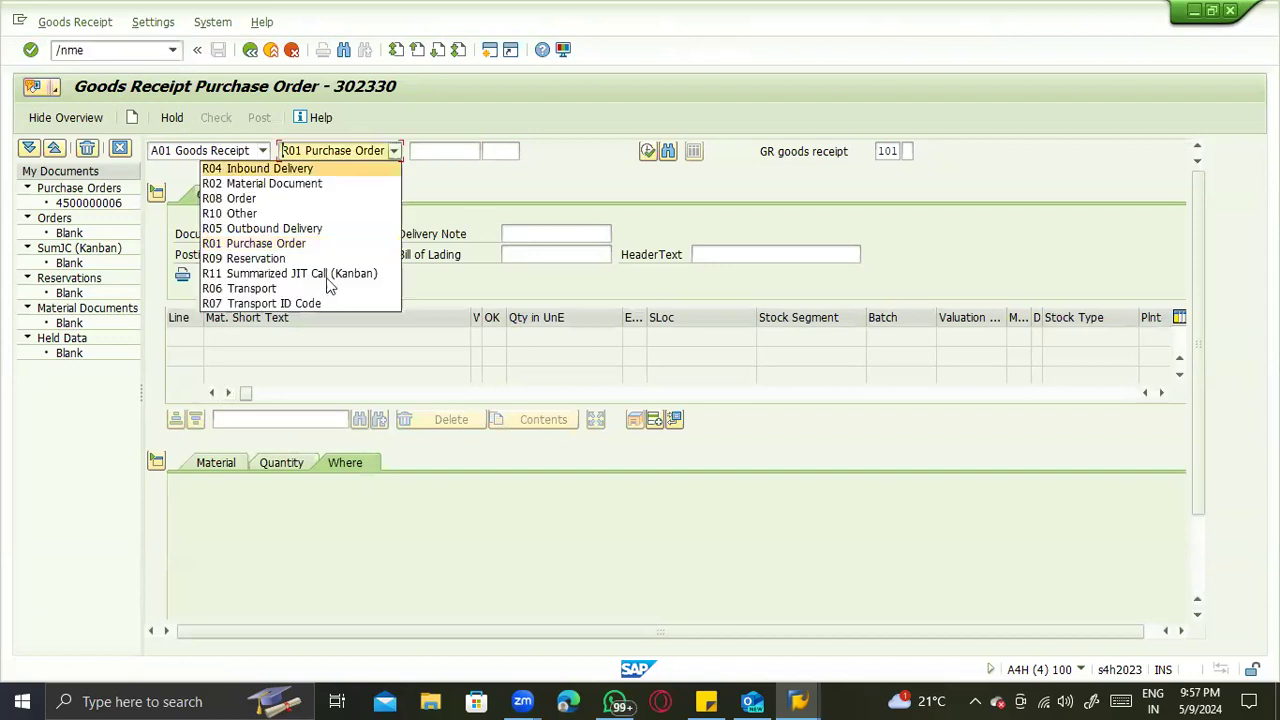
{"action": "left_click", "coordinate": [308, 213]}
{"action": "key", "text": "Tab"}
{"action": "key", "text": "Tab"}
{"action": "type", "text": "561"}
{"action": "key", "text": "Return"}
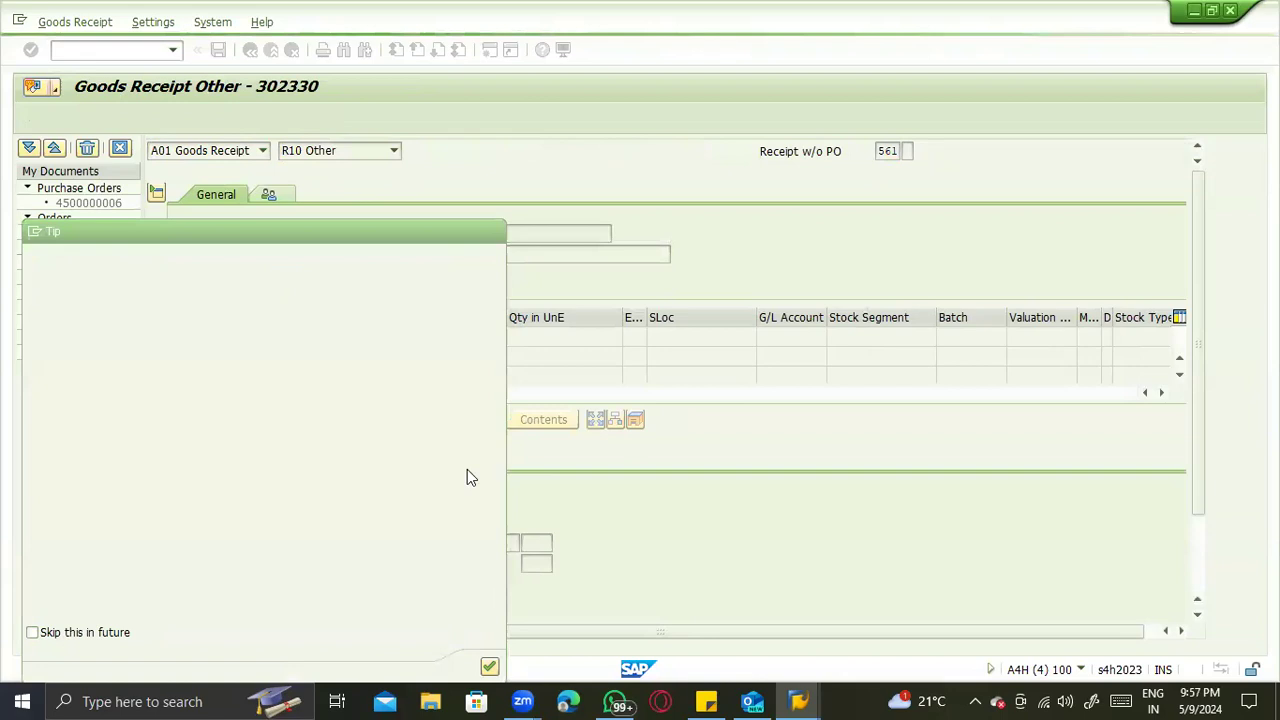
{"action": "key", "text": "Return"}
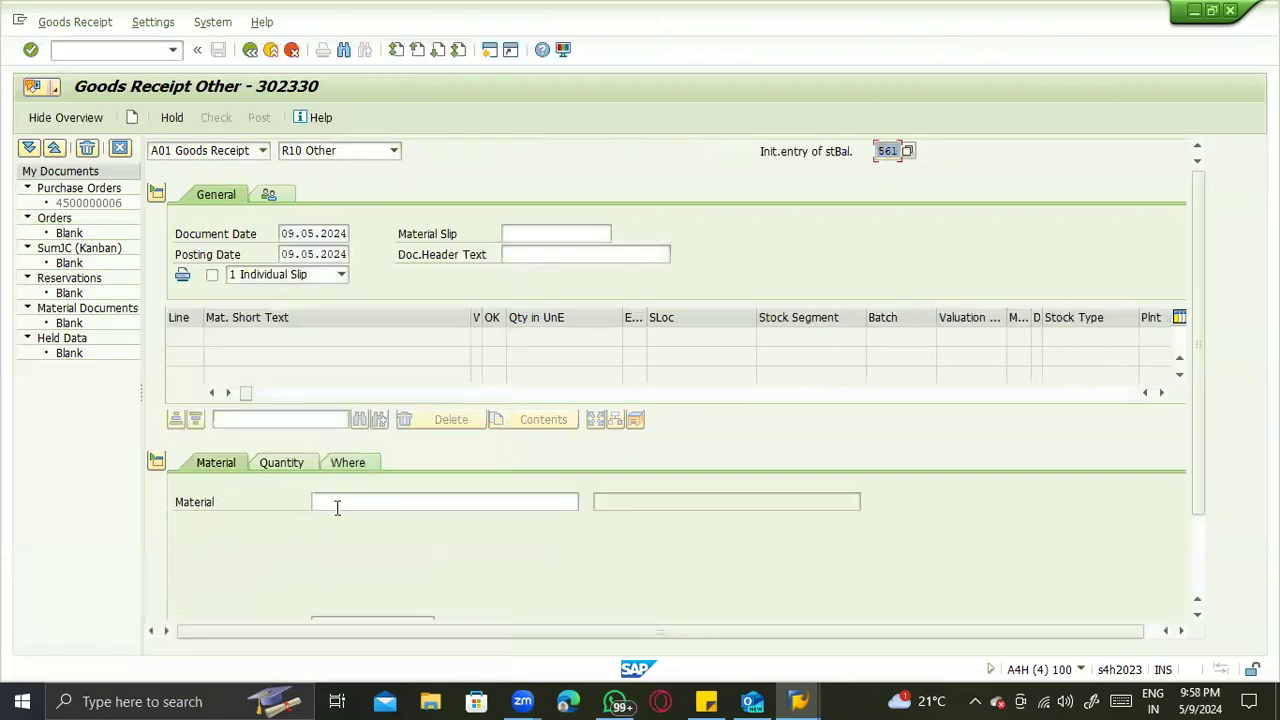
- Enter material 5001 with a quantity of 100 and an external amount of 10.000,00 in local currency
{"action": "left_click", "coordinate": [341, 507]}
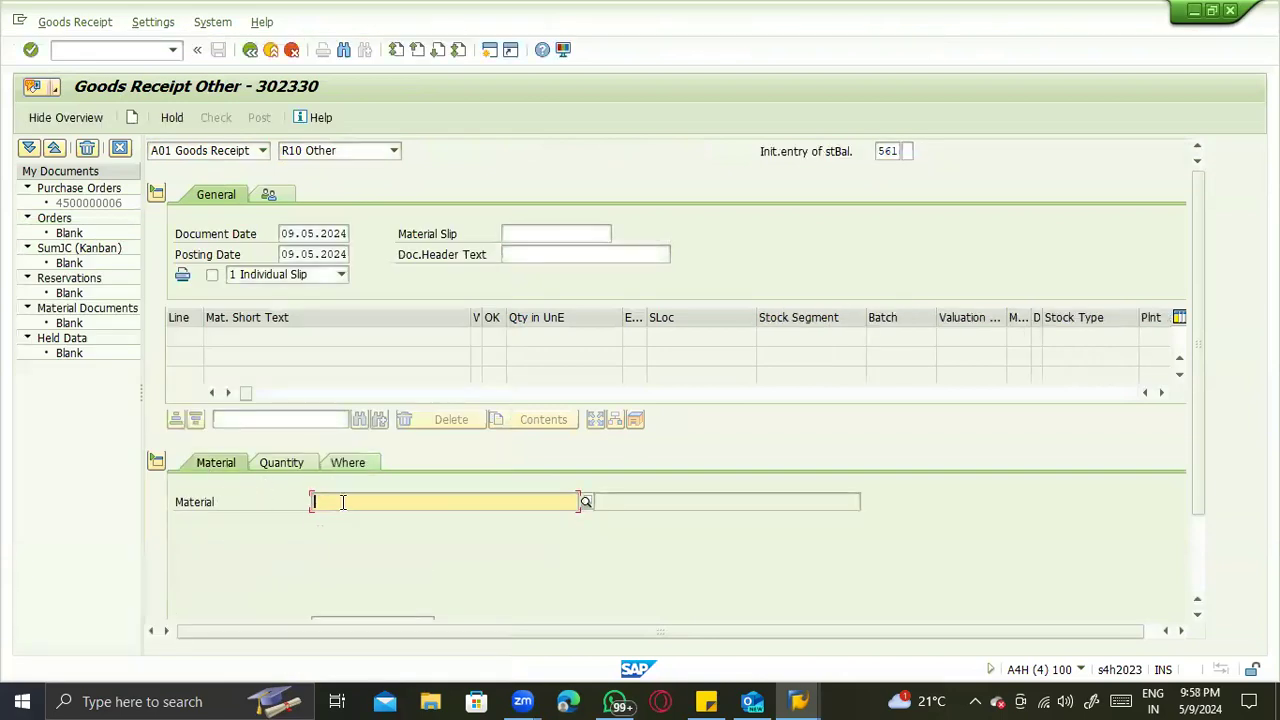
{"action": "type", "text": "R001"}
{"action": "key", "text": "Return"}
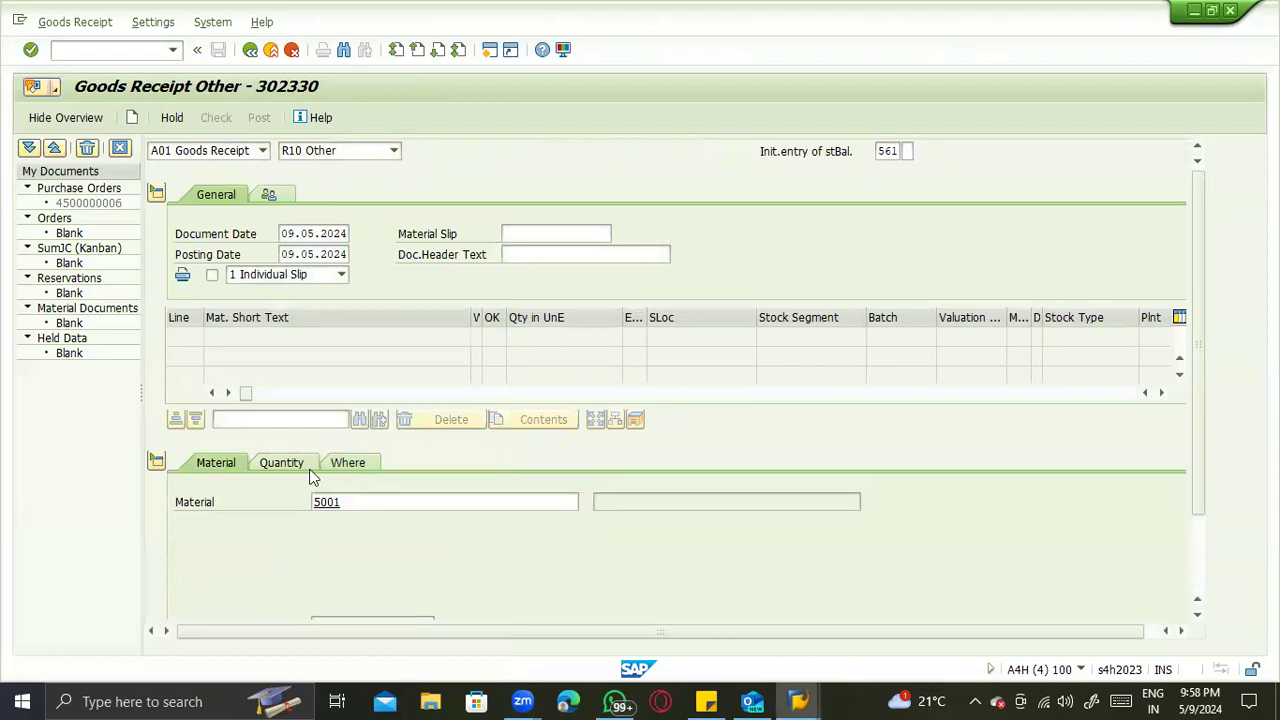
{"action": "type", "text": "100"}
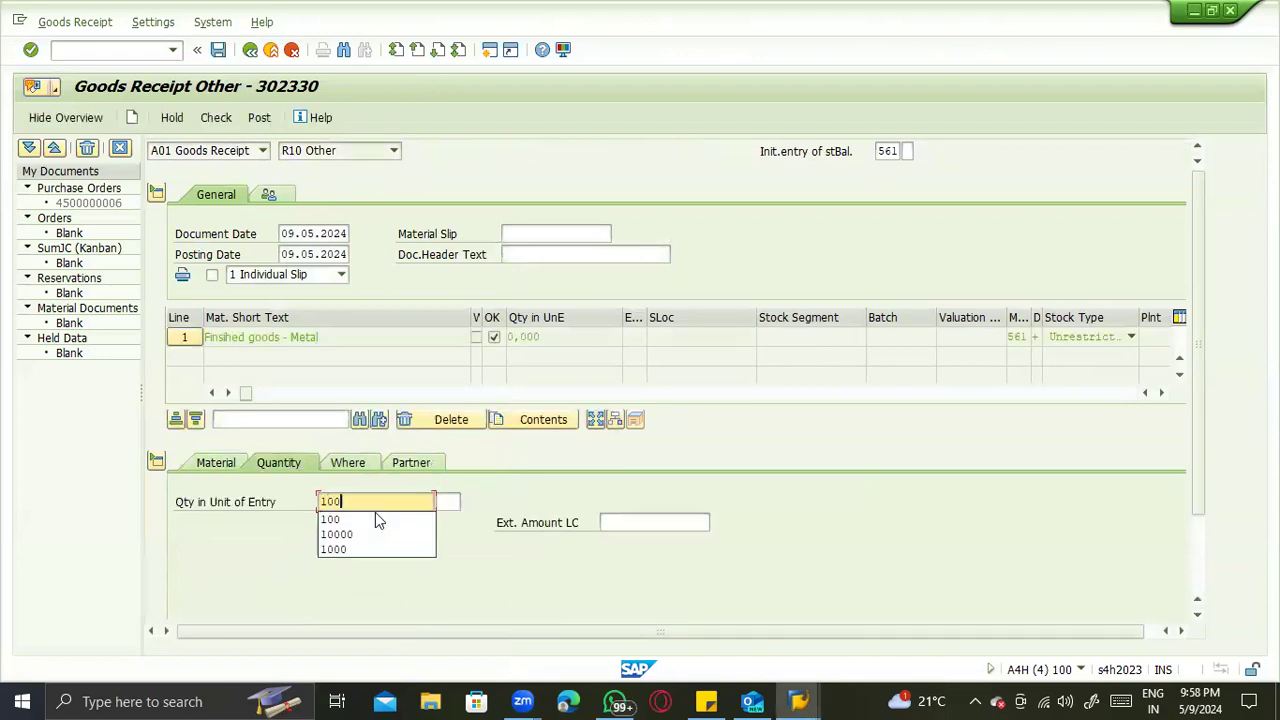
{"action": "key", "text": "Tab"}
{"action": "key", "text": "Tab"}
{"action": "type", "text": "10"}
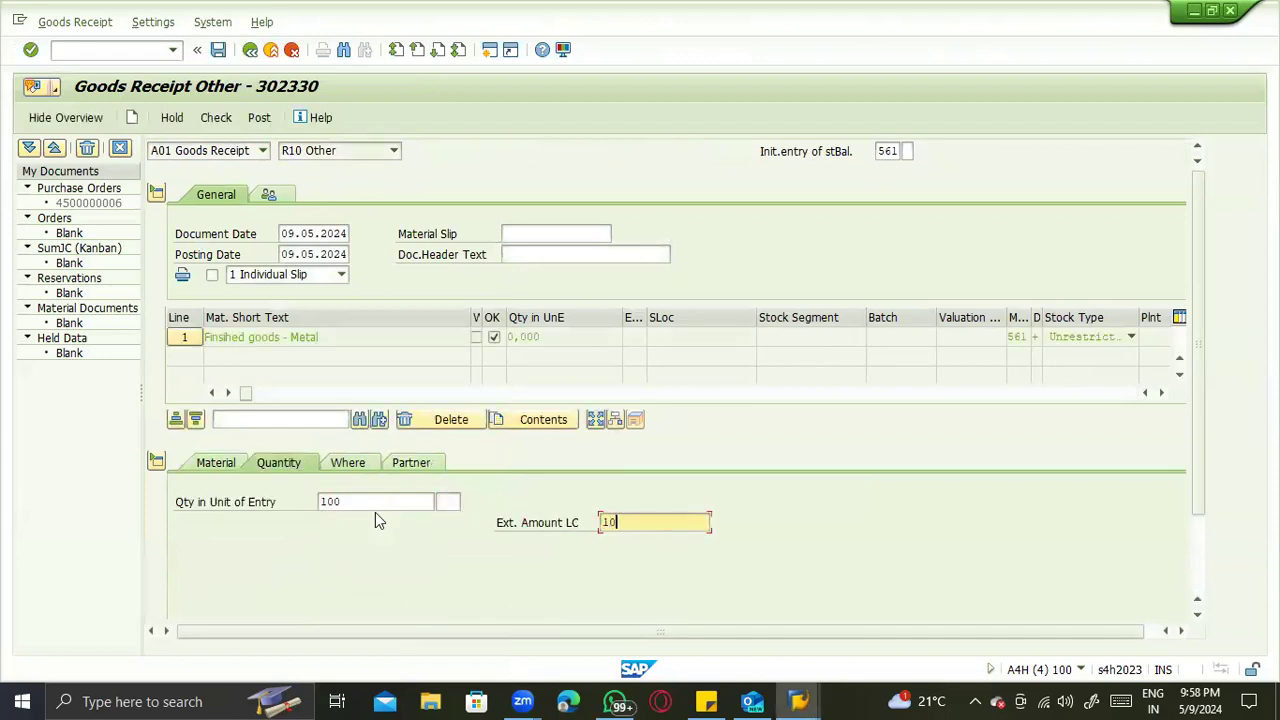
{"action": "type", "text": "0,00"}
{"action": "key", "text": "Return"}
- Assign plant ZTS1 and storage location ZTS1 to the receipt item
{"action": "left_click", "coordinate": [345, 466]}
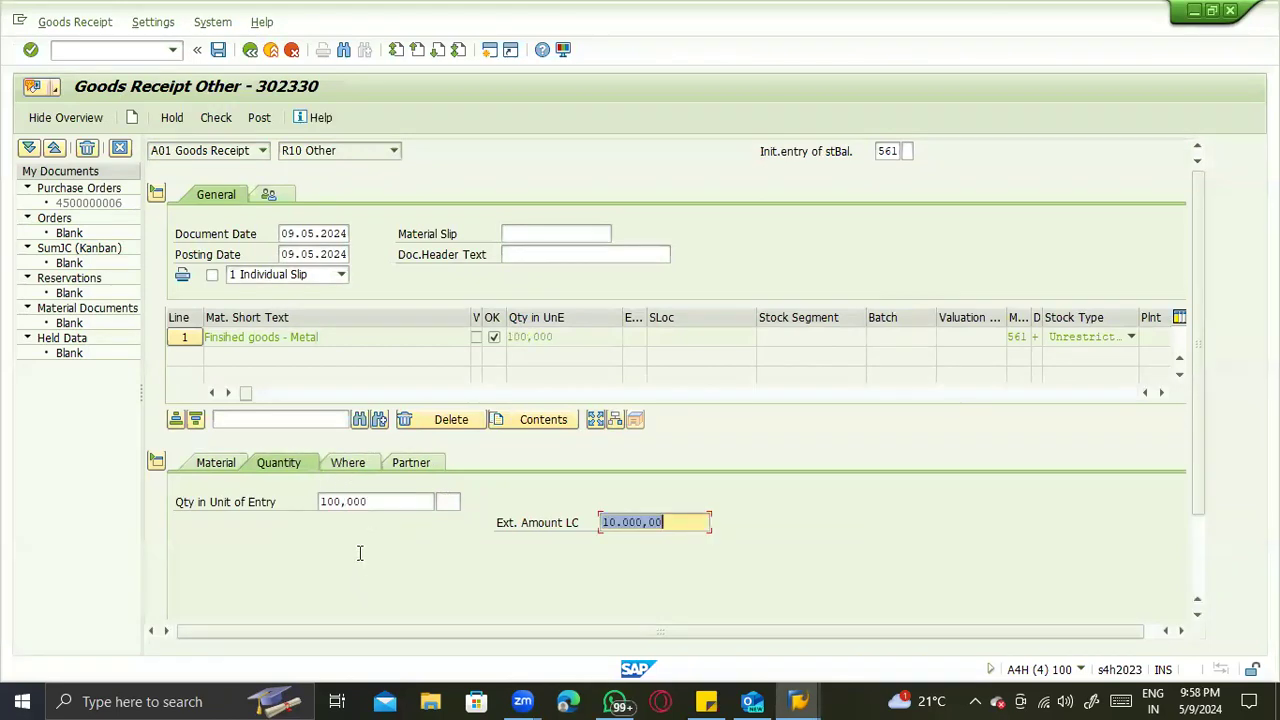
{"action": "left_click", "coordinate": [358, 545]}
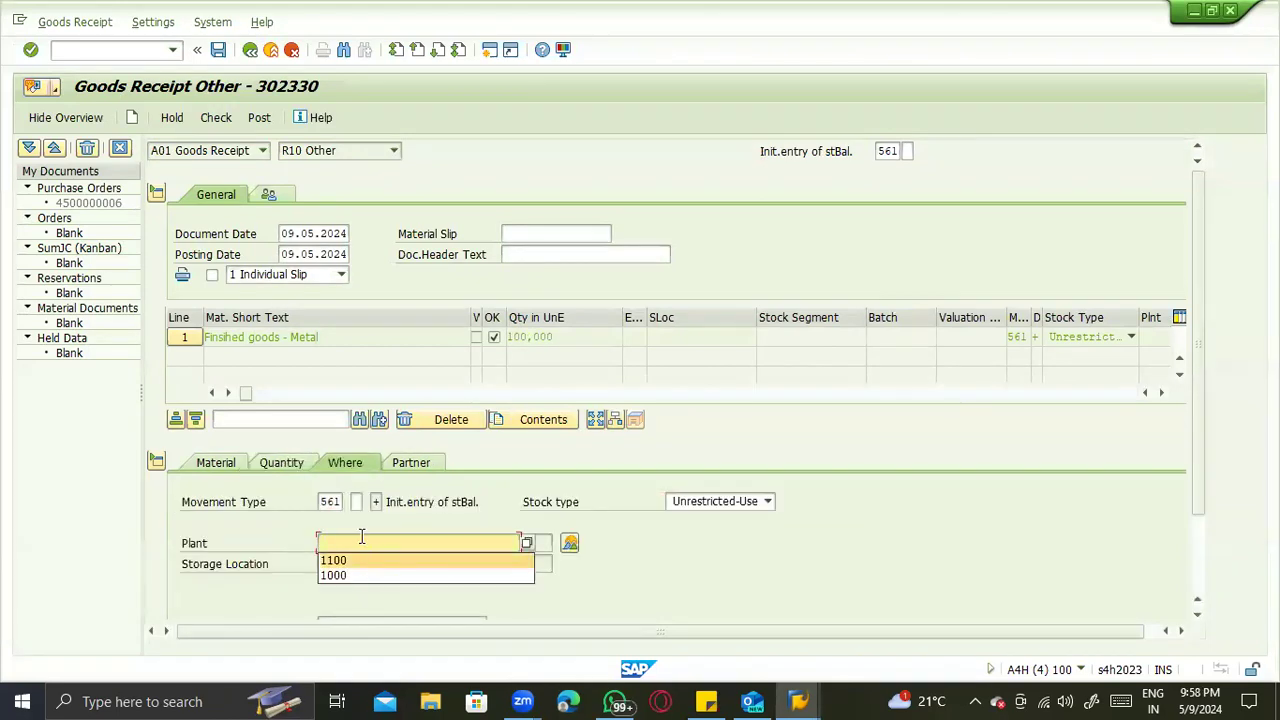
{"action": "left_click", "coordinate": [363, 539]}
{"action": "left_click", "coordinate": [363, 539]}
{"action": "type", "text": "ZTS"}
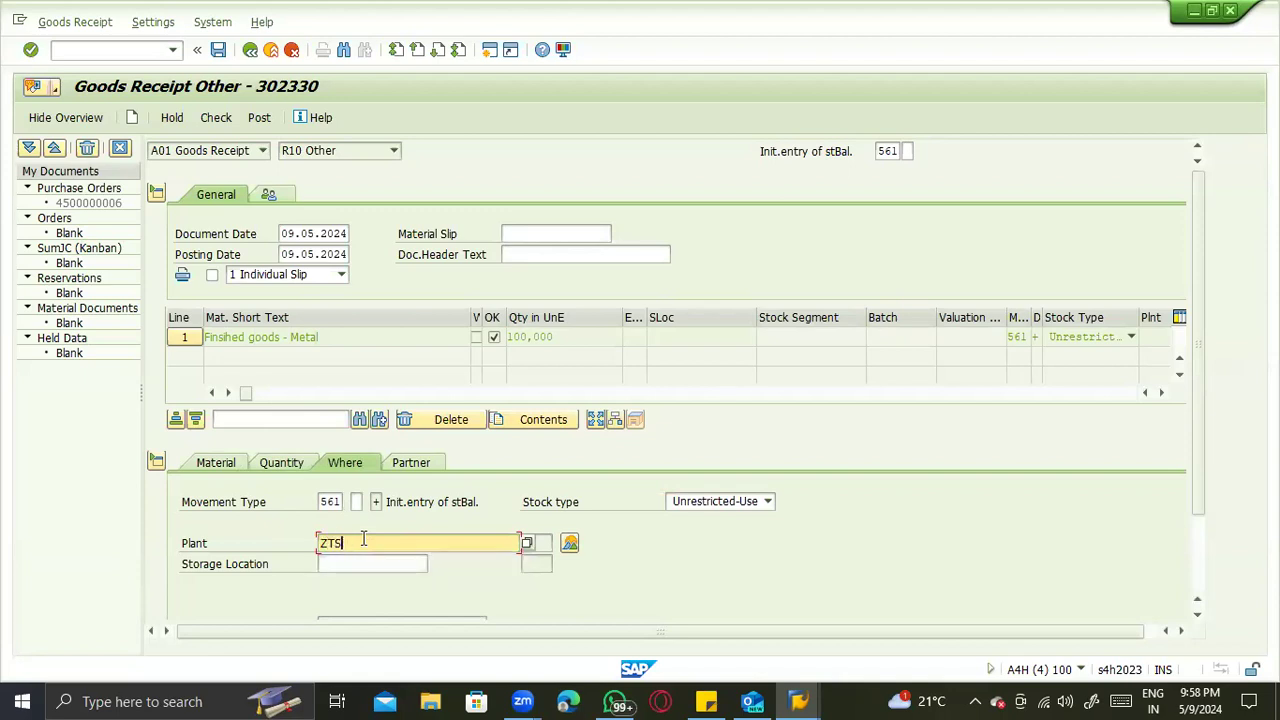
{"action": "type", "text": "1"}
{"action": "key", "text": "Tab"}
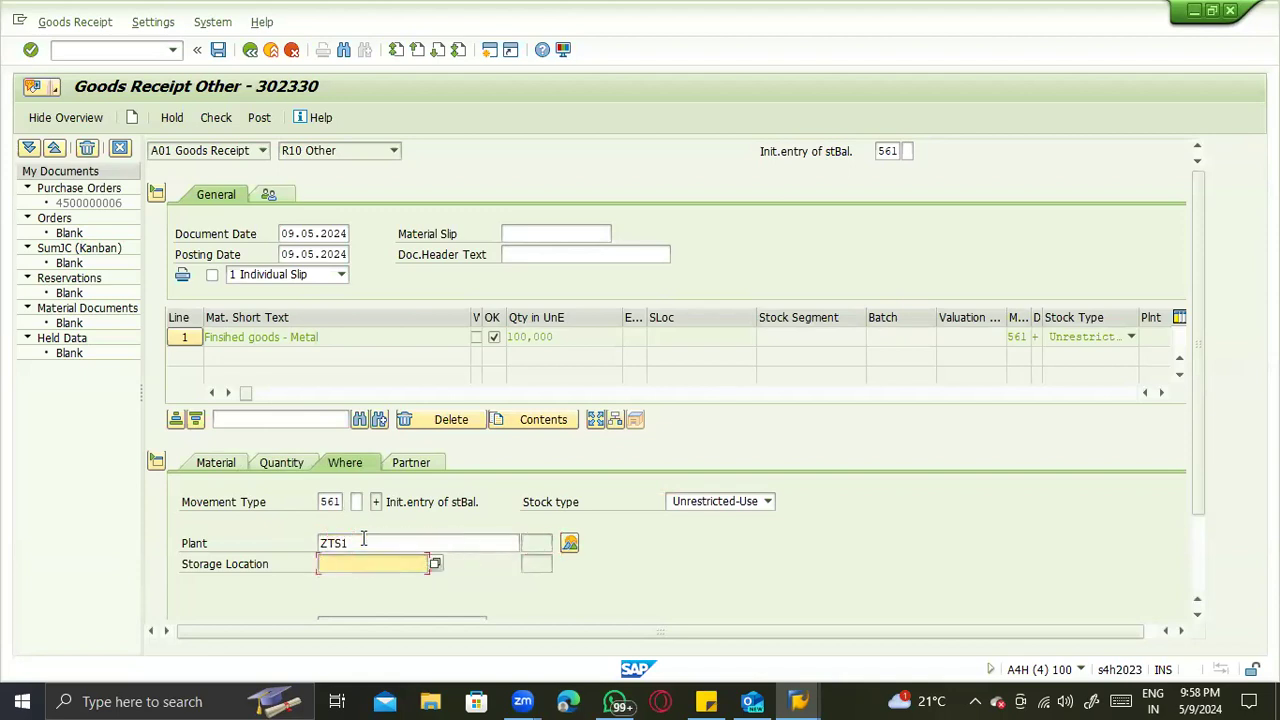
{"action": "type", "text": "ZTS1"}
{"action": "key", "text": "Return"}
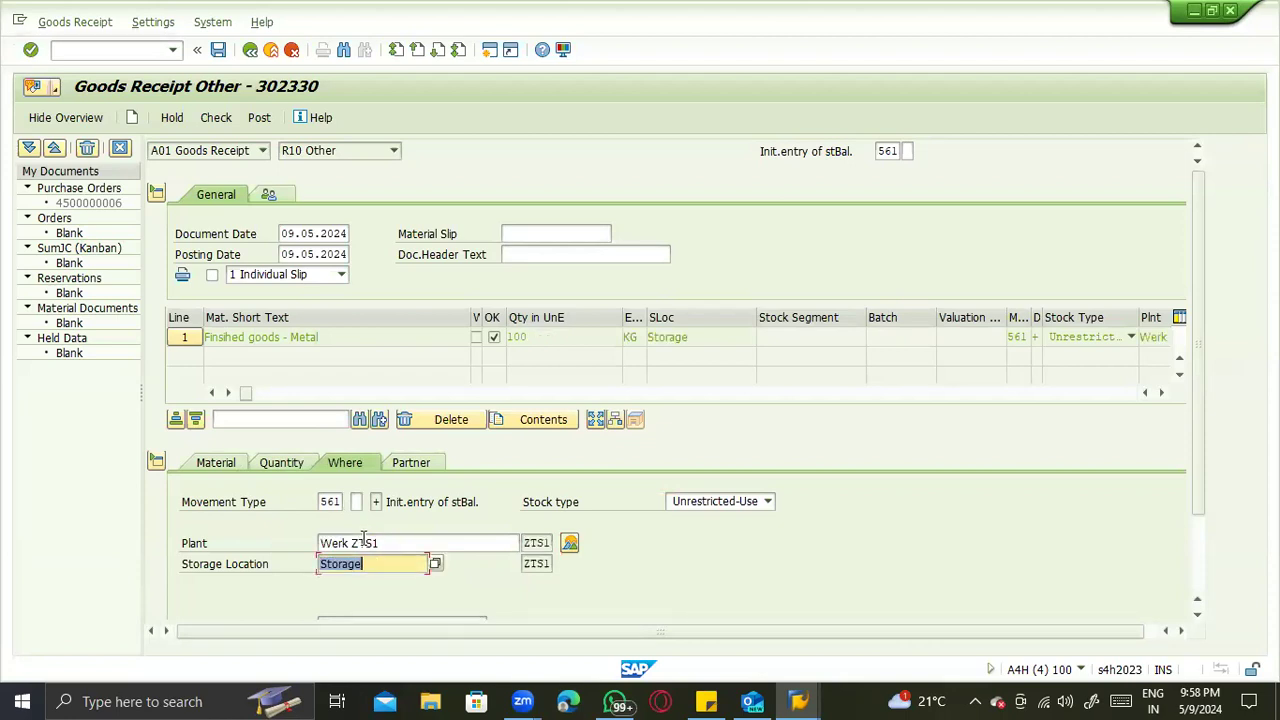
- Enter vendor BP Testing ZTST as the item's partner and try to complete the goods receipt, closing the message log
{"action": "left_click", "coordinate": [420, 466]}
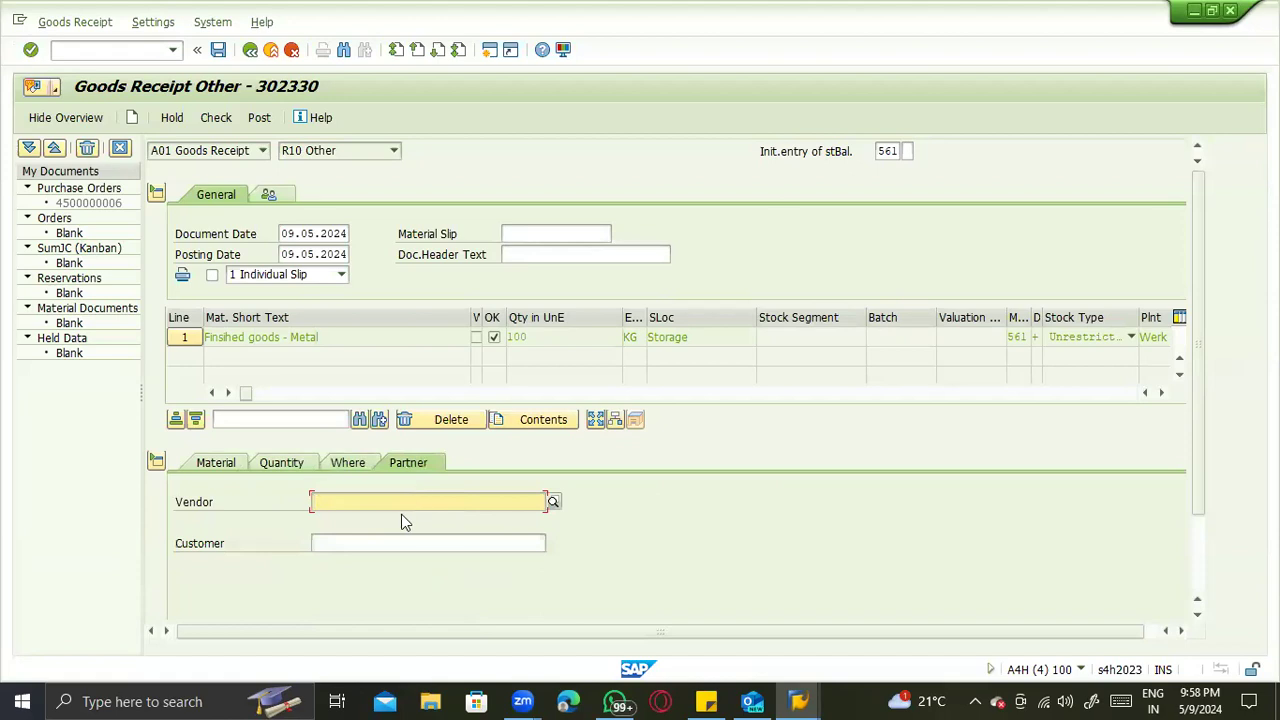
{"action": "type", "text": "06"}
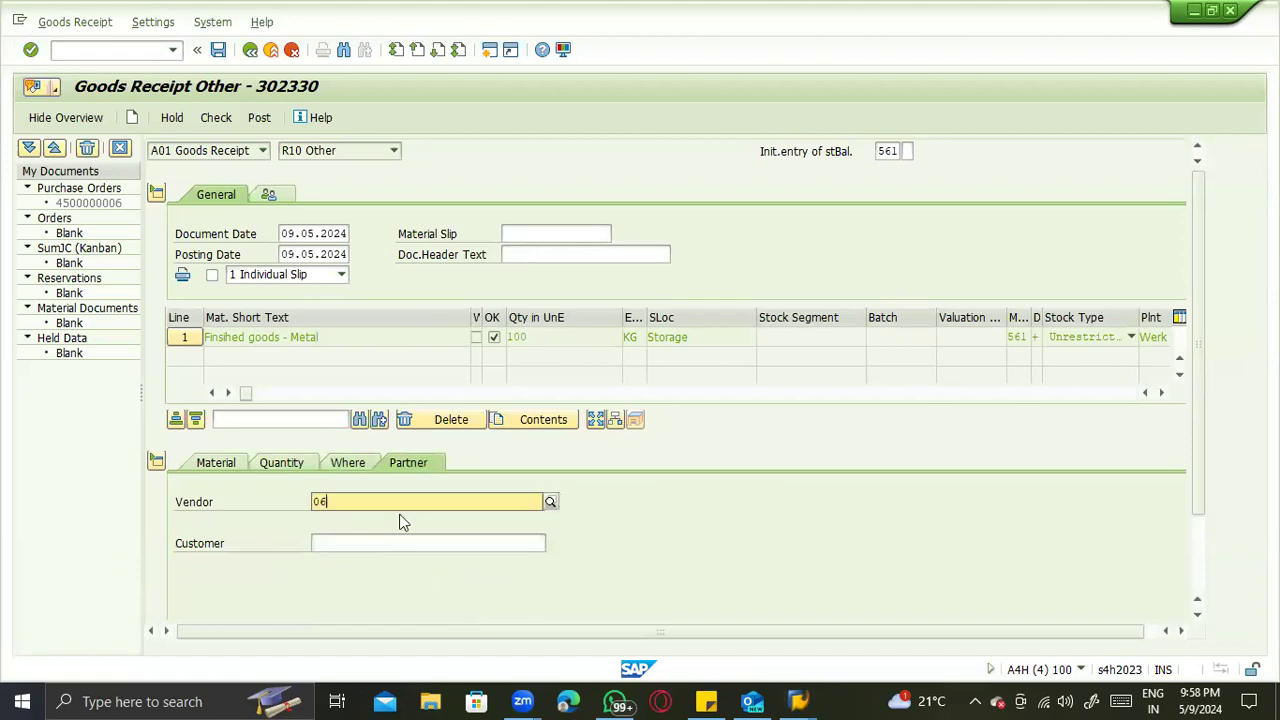
{"action": "key", "text": "Return"}
{"action": "type", "text": "100"}
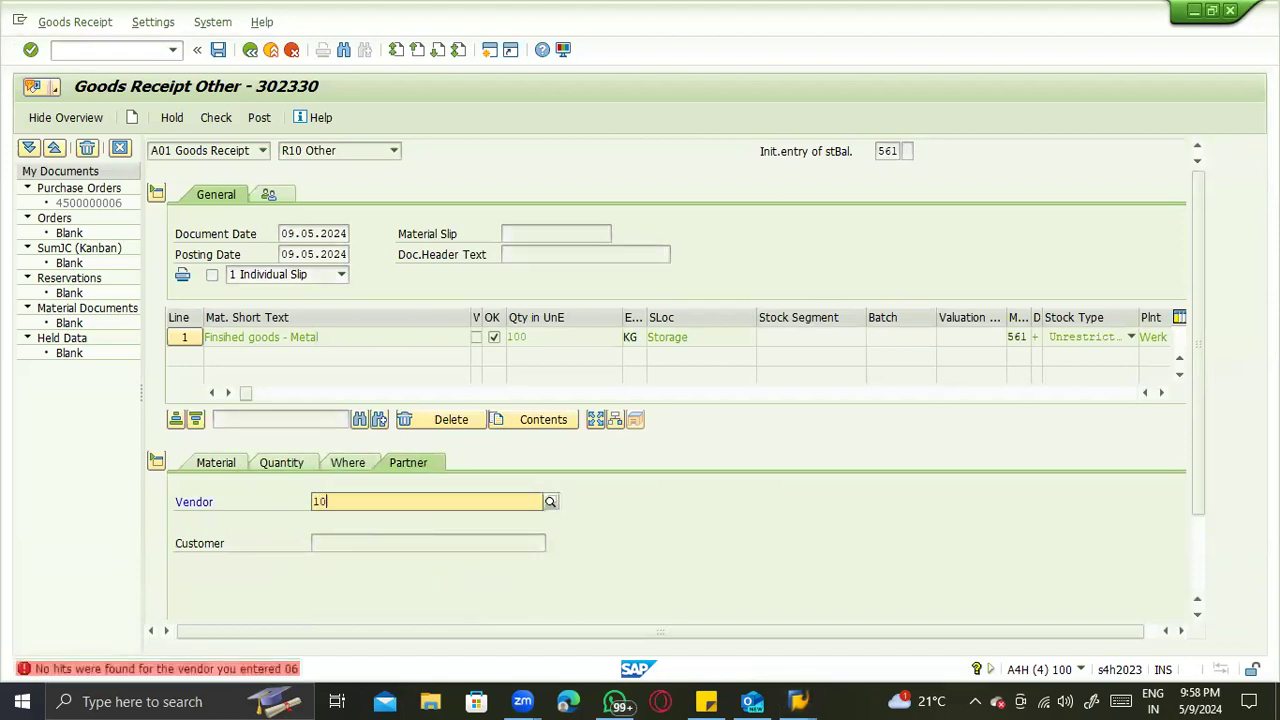
{"action": "key", "text": "Return"}
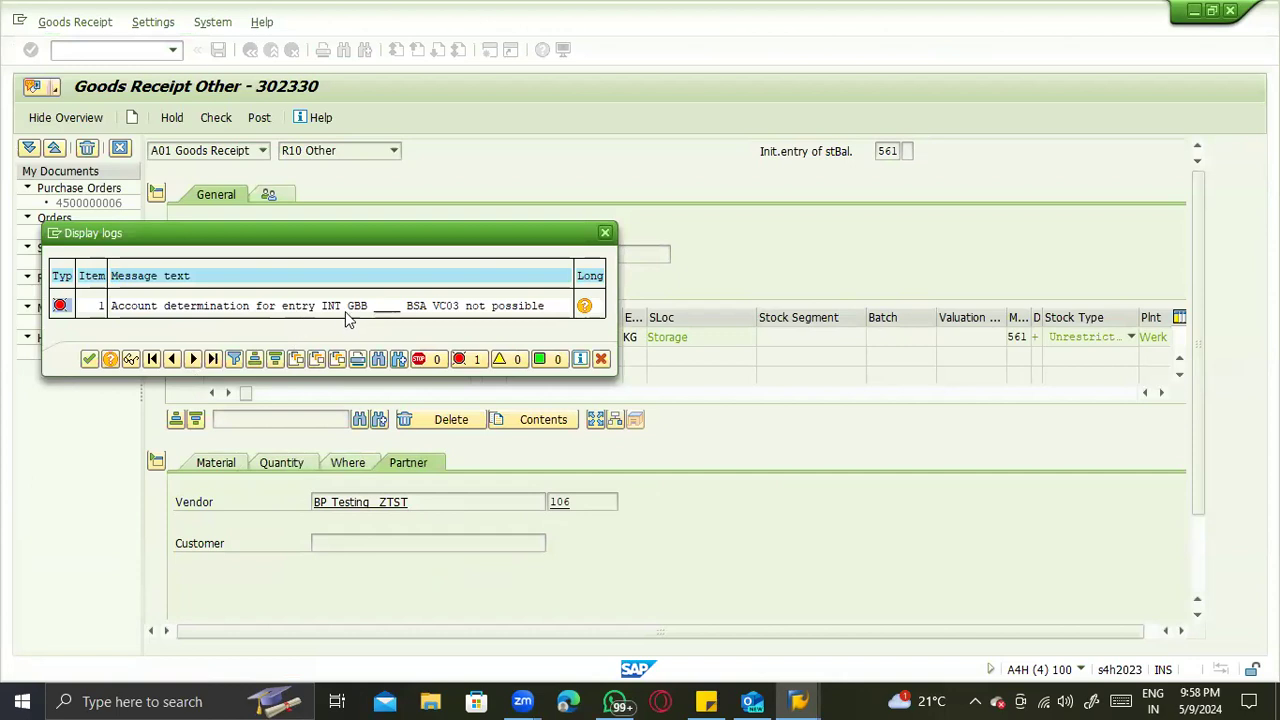
{"action": "key", "text": "Return"}
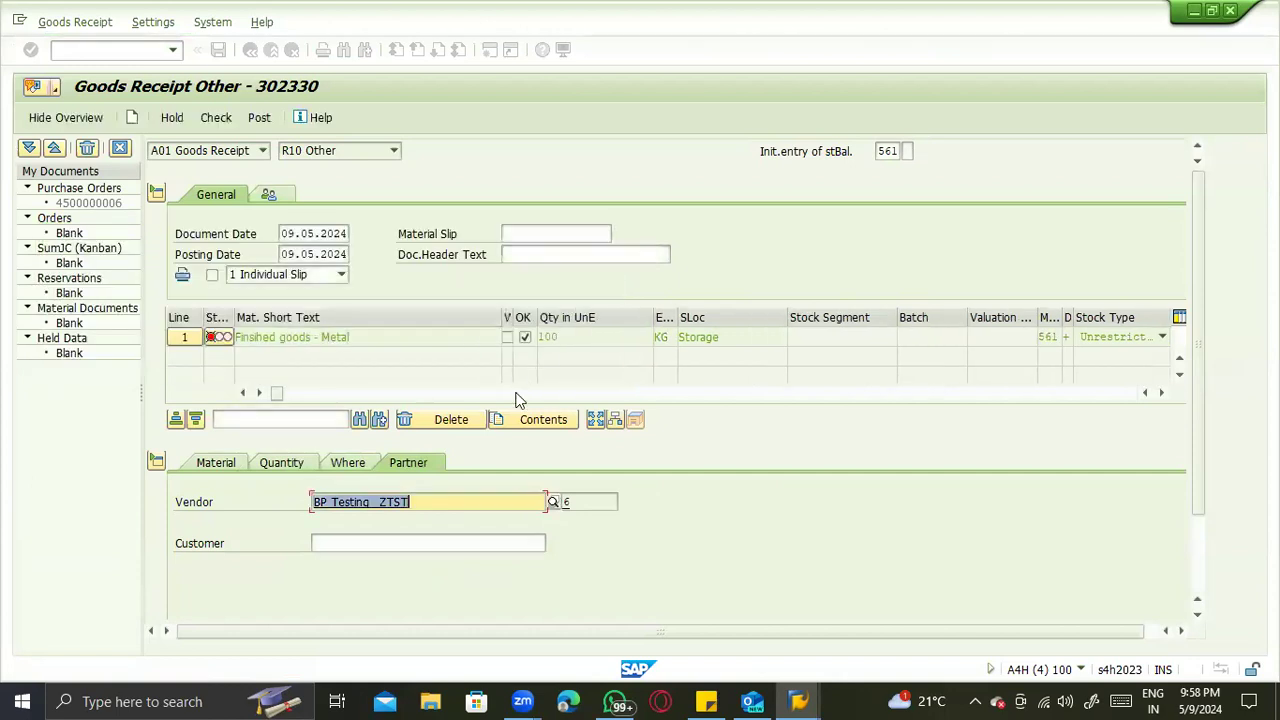
{"action": "left_click", "coordinate": [358, 462]}
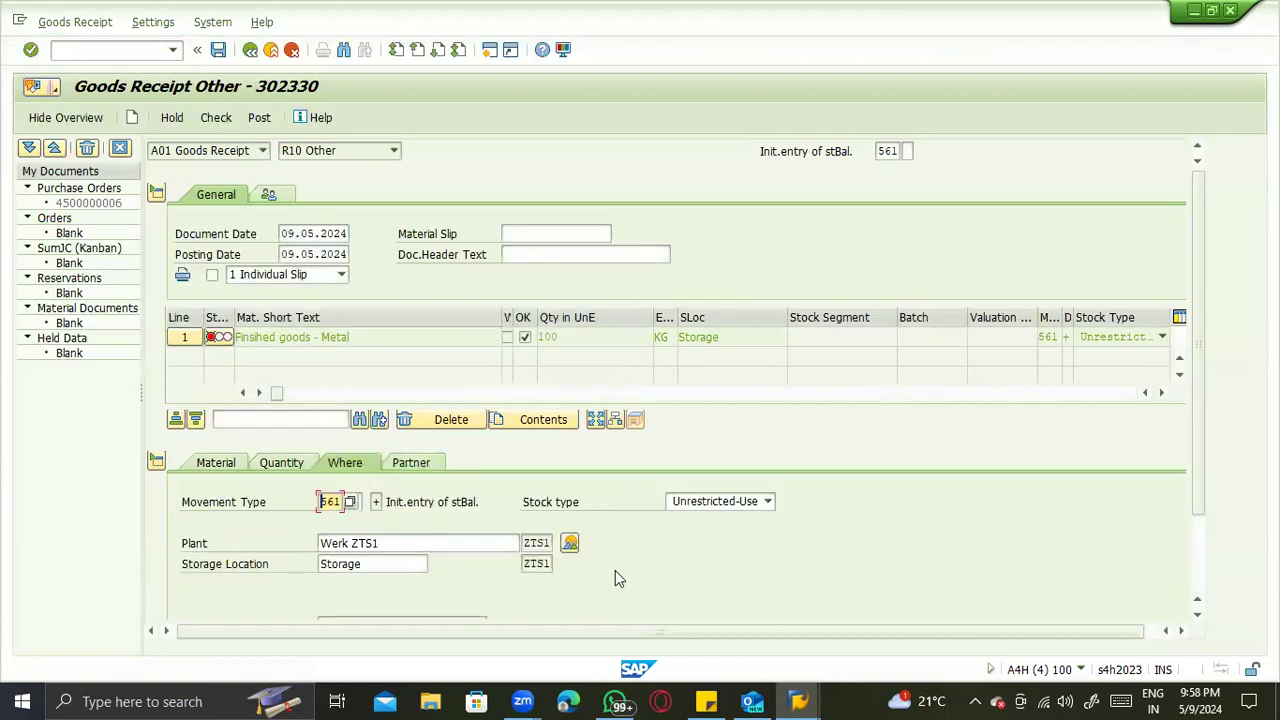
- Start a request for quotation with transaction ME41 and set the quotation deadline to 09.05.2025
{"action": "left_click", "coordinate": [102, 47]}
{"action": "type", "text": "/nme41"}
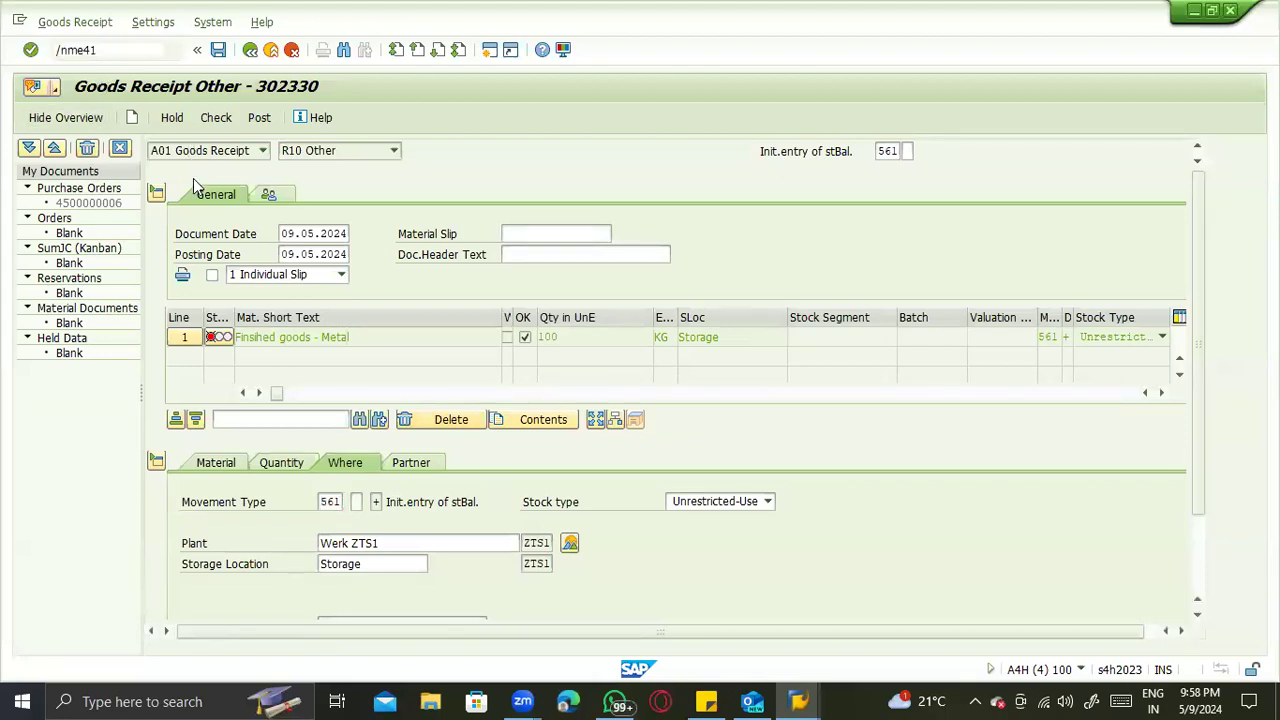
{"action": "key", "text": "Return"}
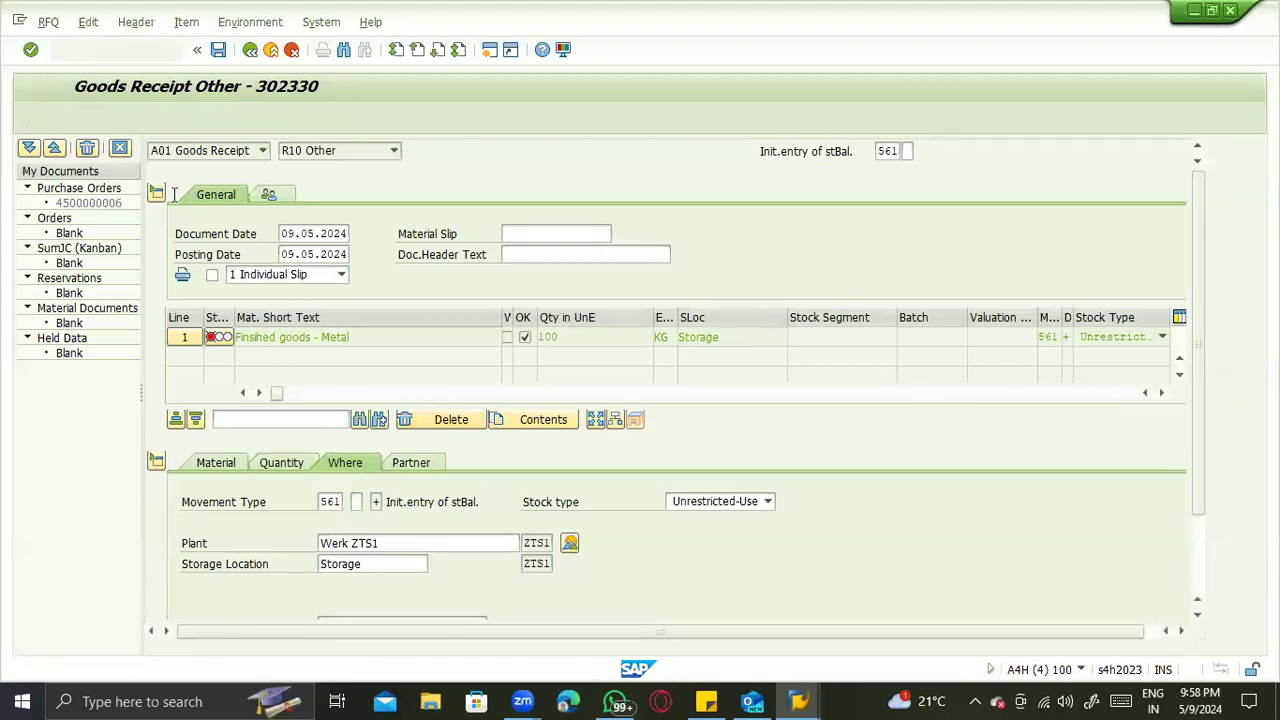
{"action": "left_click", "coordinate": [183, 258]}
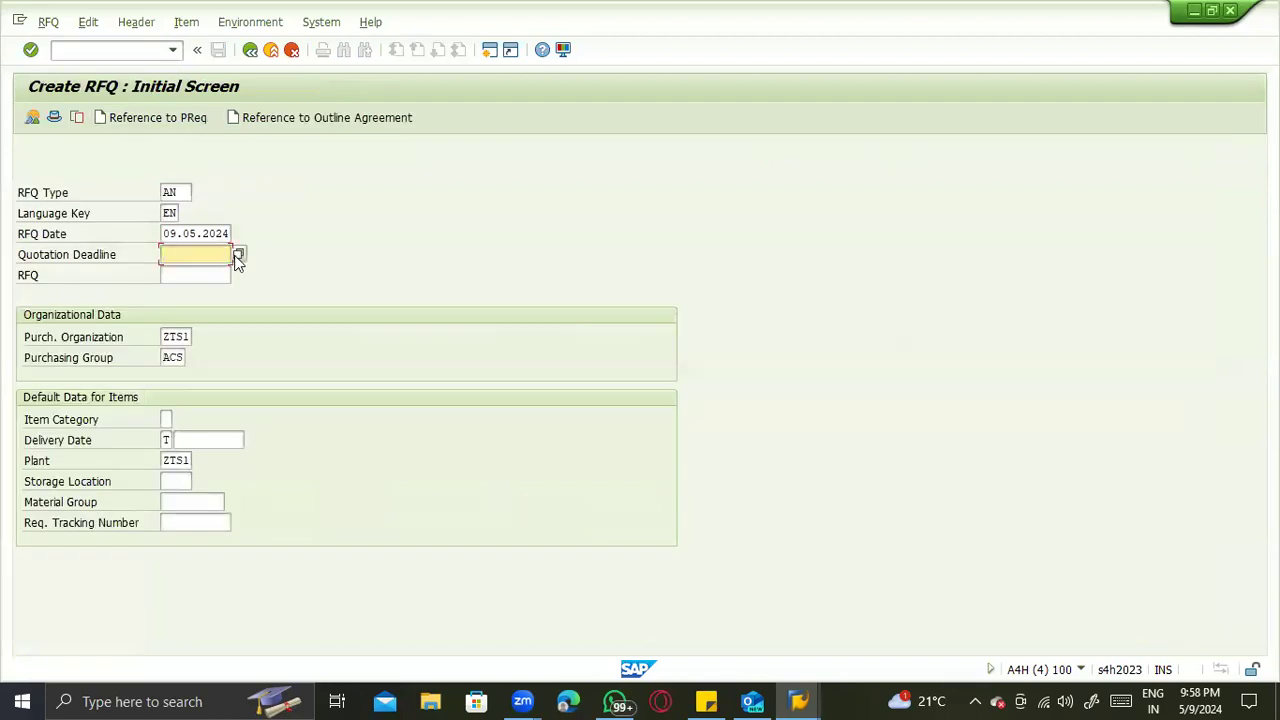
{"action": "key", "text": "F4"}
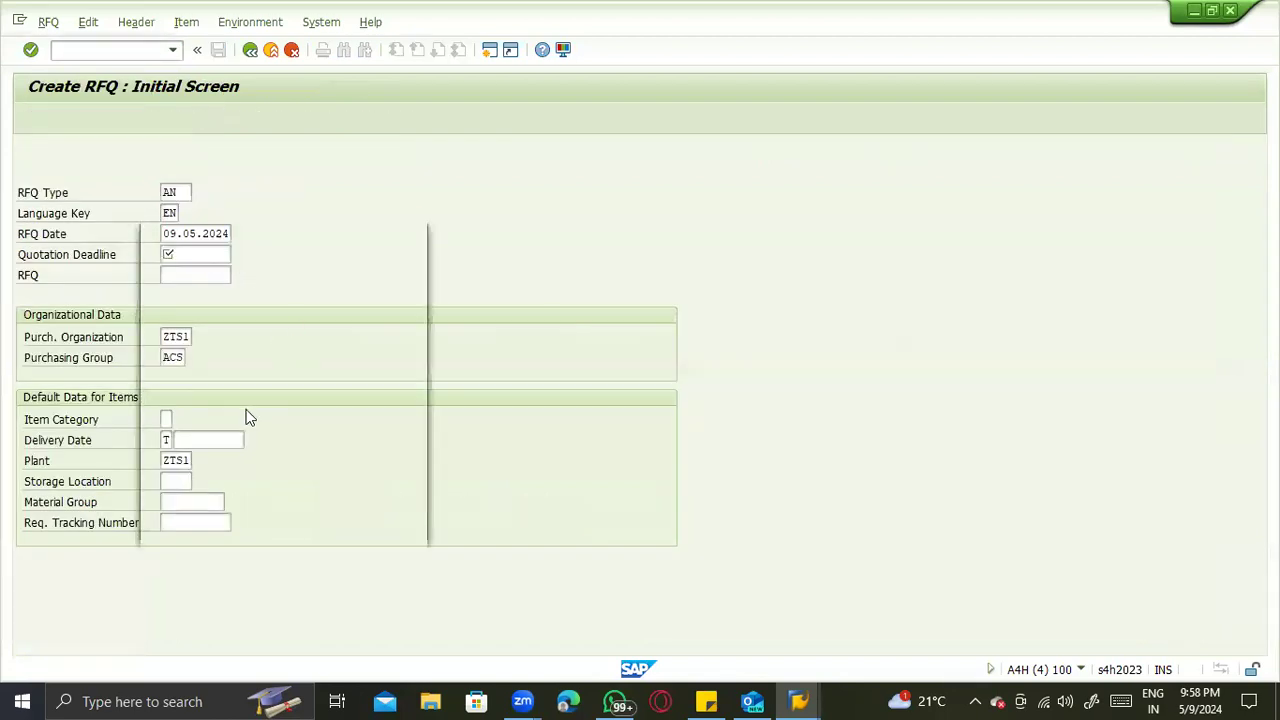
{"action": "key", "text": "Return"}
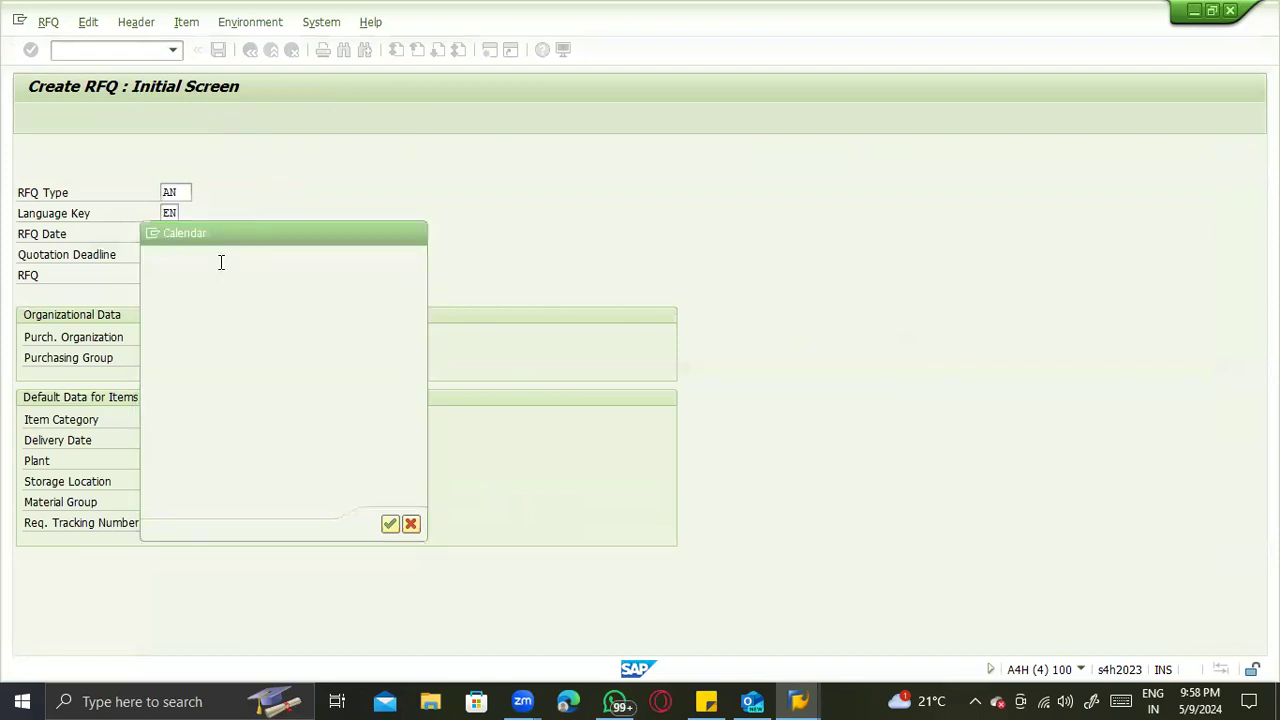
{"action": "key", "text": "Left"}
{"action": "type", "text": "5"}
{"action": "key", "text": "Return"}
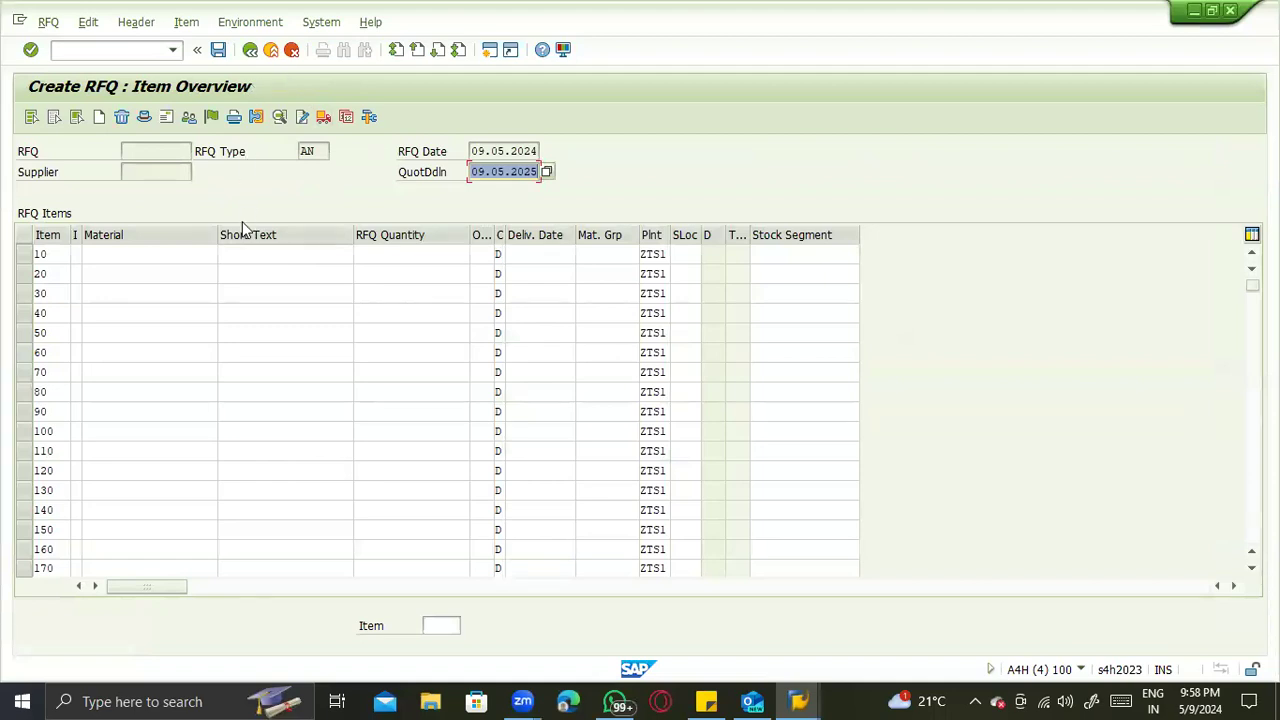
- Enter material 5001 in the first item line of the request for quotation
{"action": "left_click", "coordinate": [116, 258]}
{"action": "left_click", "coordinate": [118, 270]}
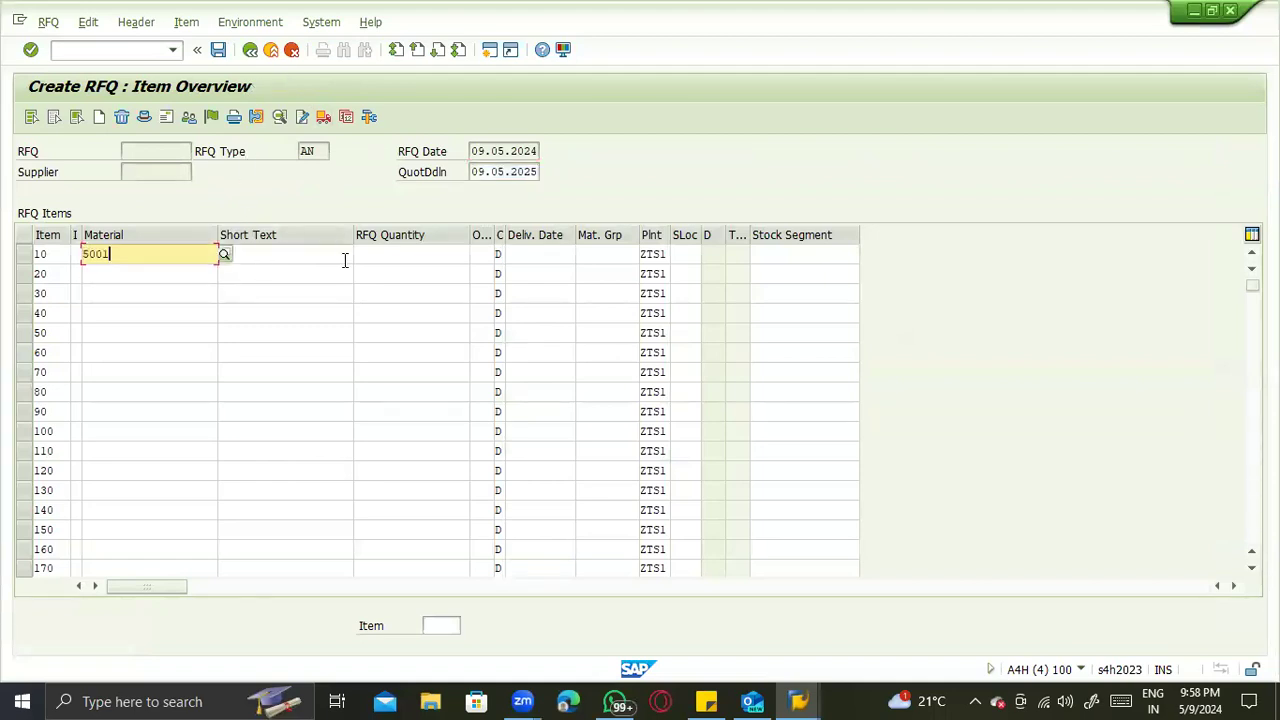
{"action": "left_click", "coordinate": [586, 253]}
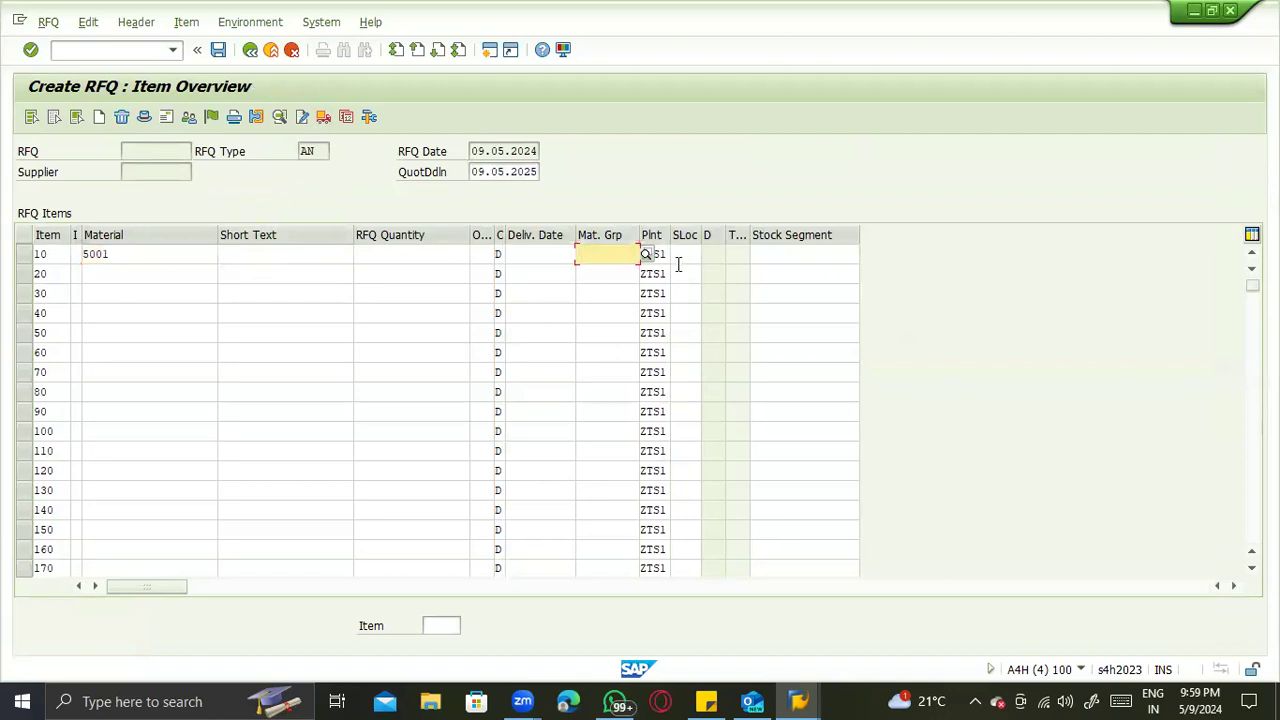
{"action": "key", "text": "Tab"}
{"action": "key", "text": "Down"}
{"action": "key", "text": "Down"}
{"action": "key", "text": "Down"}
{"action": "key", "text": "Down"}
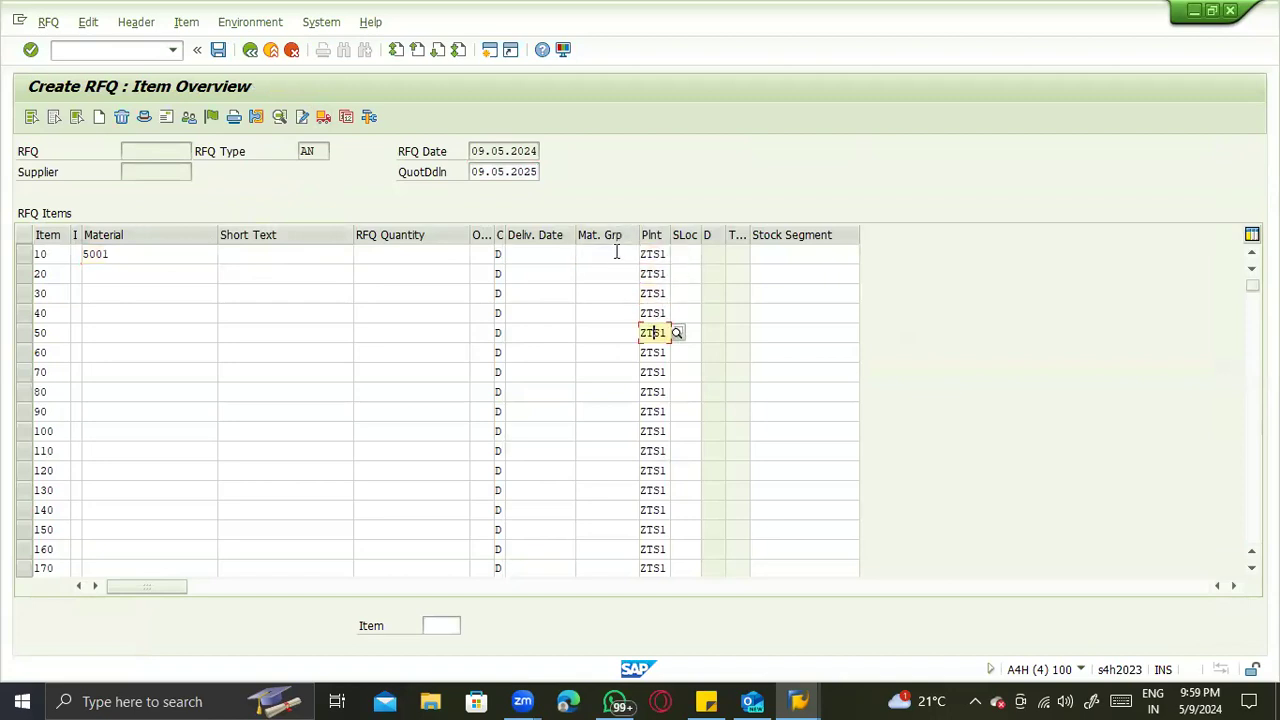
- Switch to the Create Purchase Requisition transaction and open the default values of its personal settings
{"action": "left_click", "coordinate": [119, 51]}
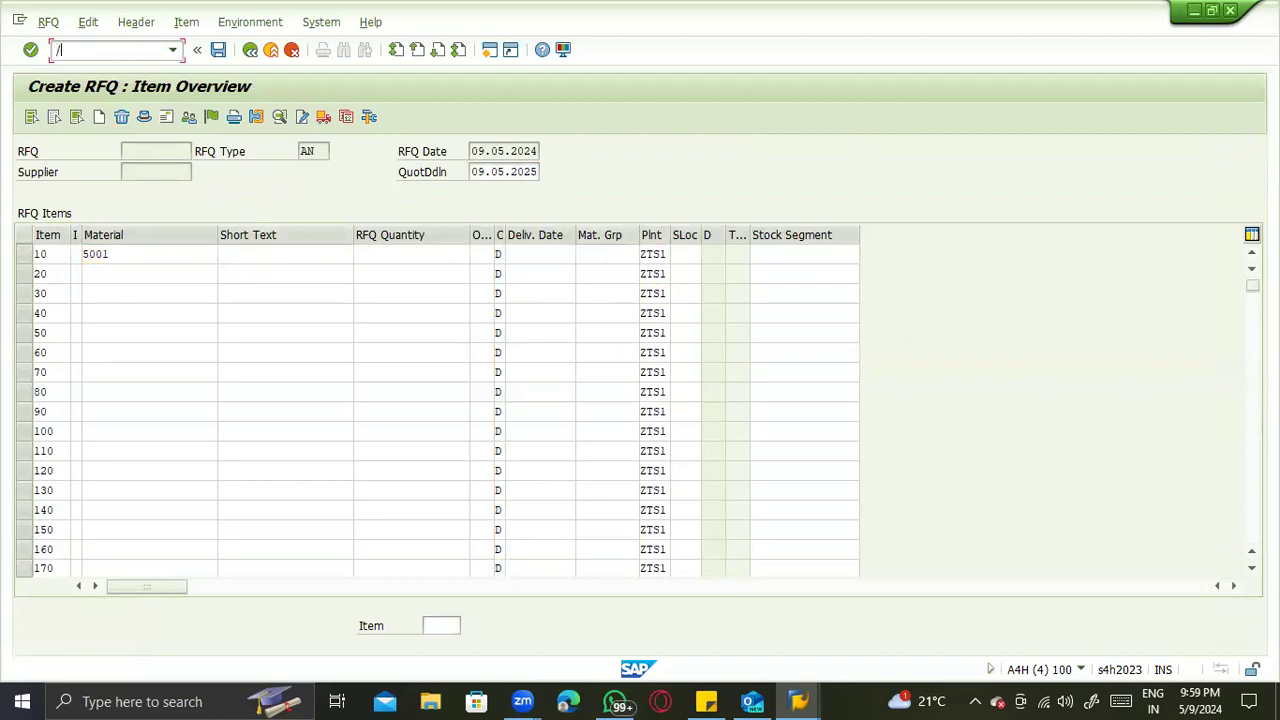
{"action": "key", "text": "Return"}
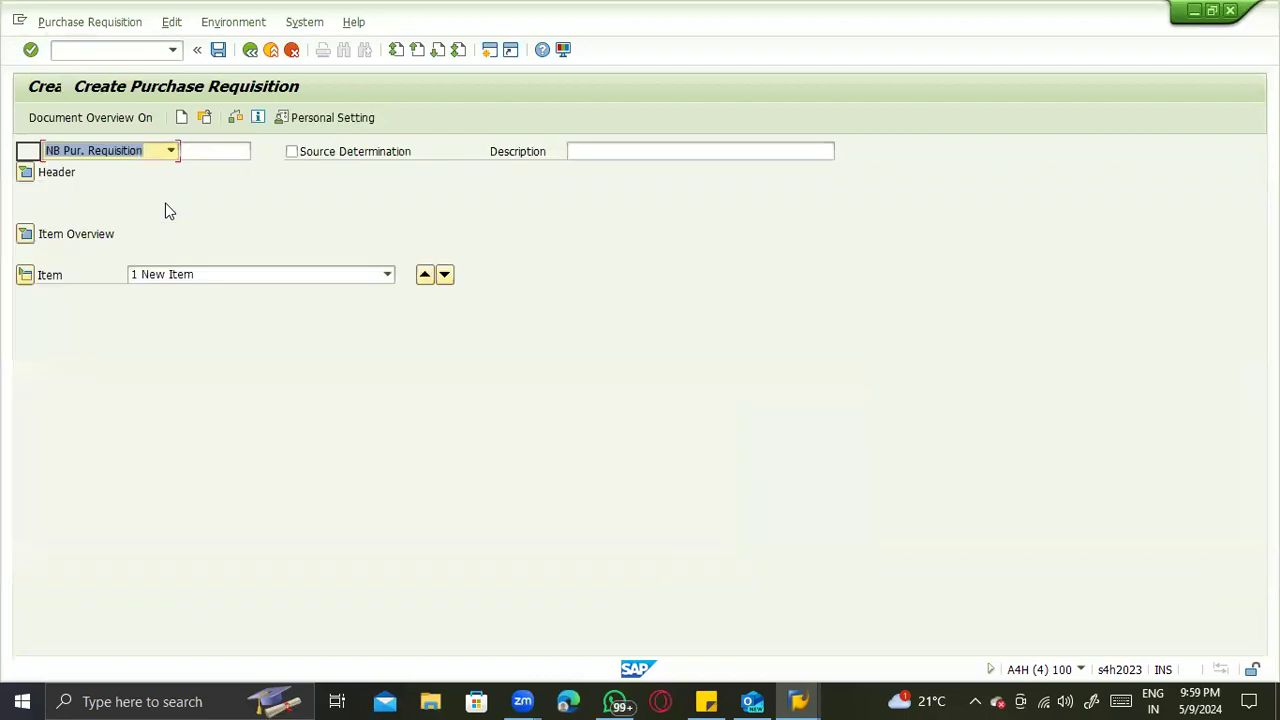
{"action": "left_click", "coordinate": [133, 153]}
{"action": "left_click", "coordinate": [545, 295]}
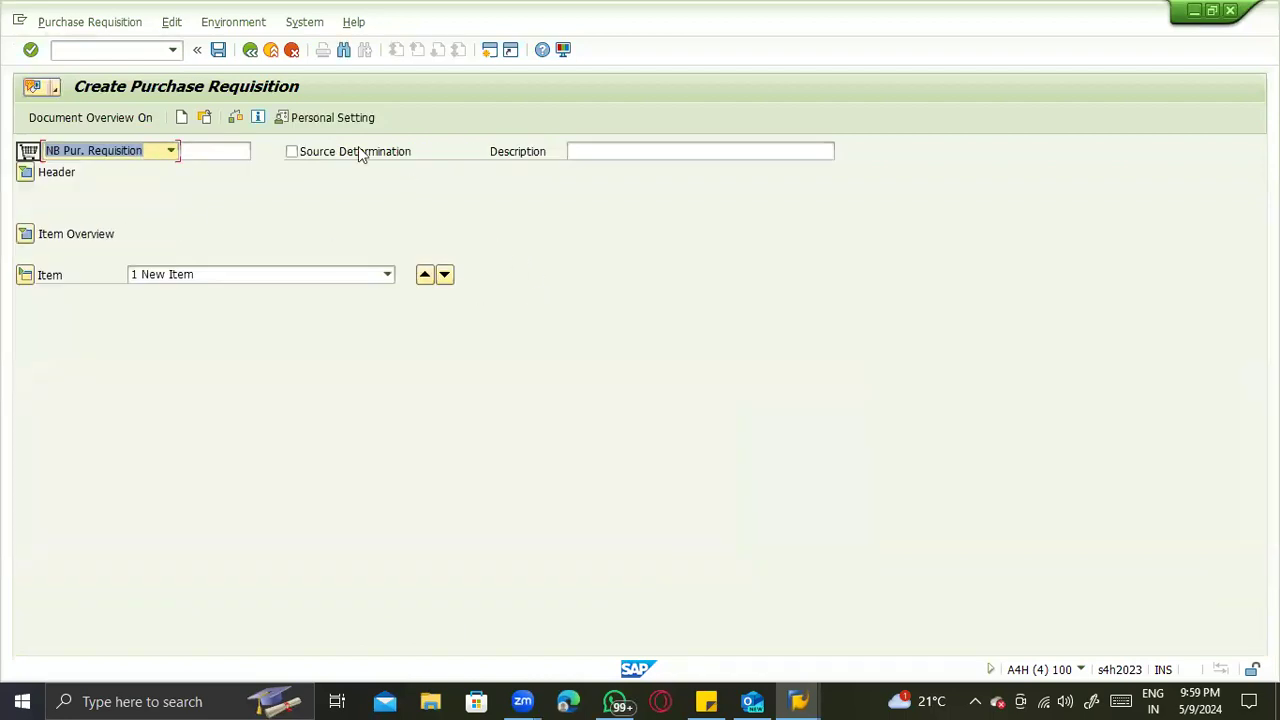
{"action": "left_click", "coordinate": [324, 116]}
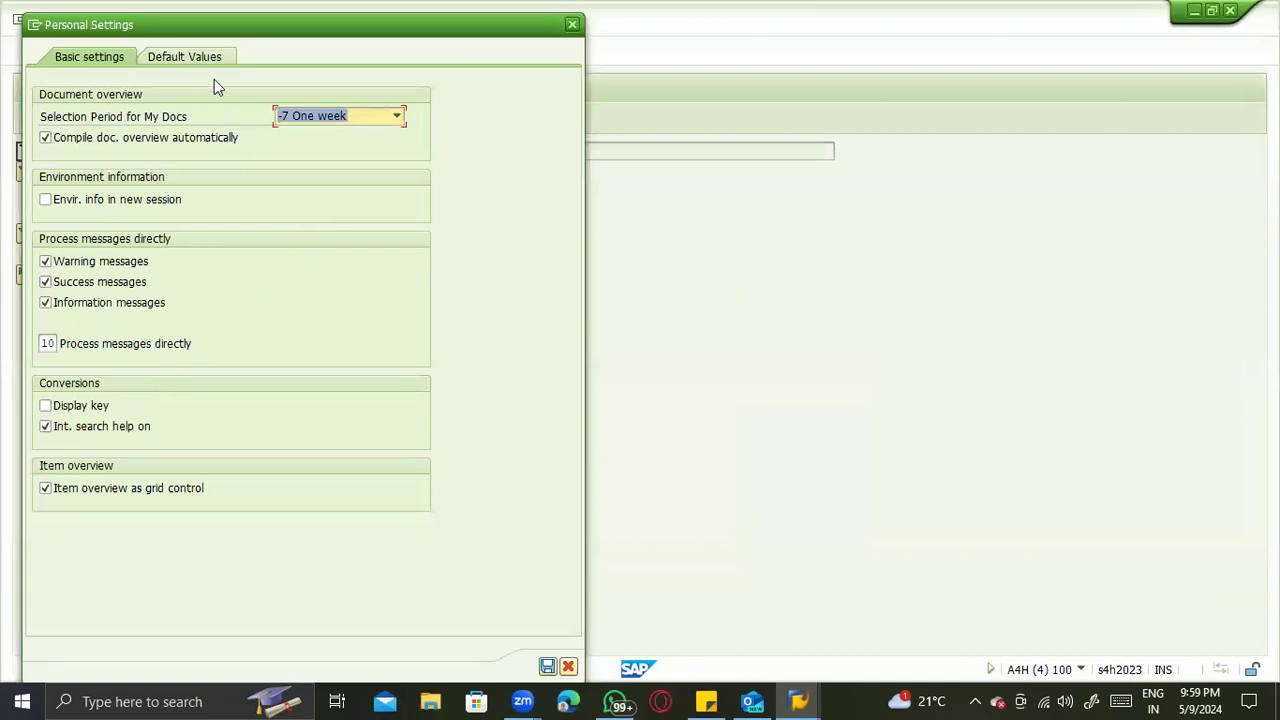
{"action": "left_click", "coordinate": [210, 58]}
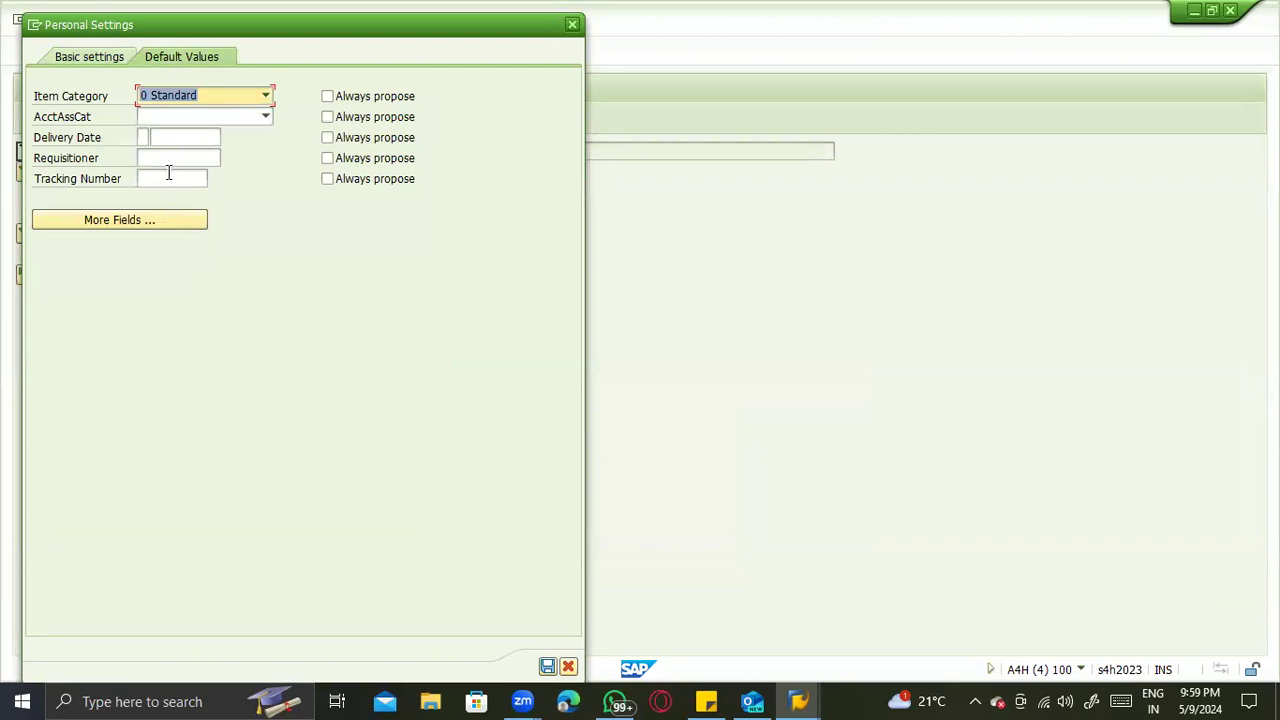
- Add the hidden Plant field to the default values and set it to ZTS1
{"action": "left_click", "coordinate": [120, 219]}
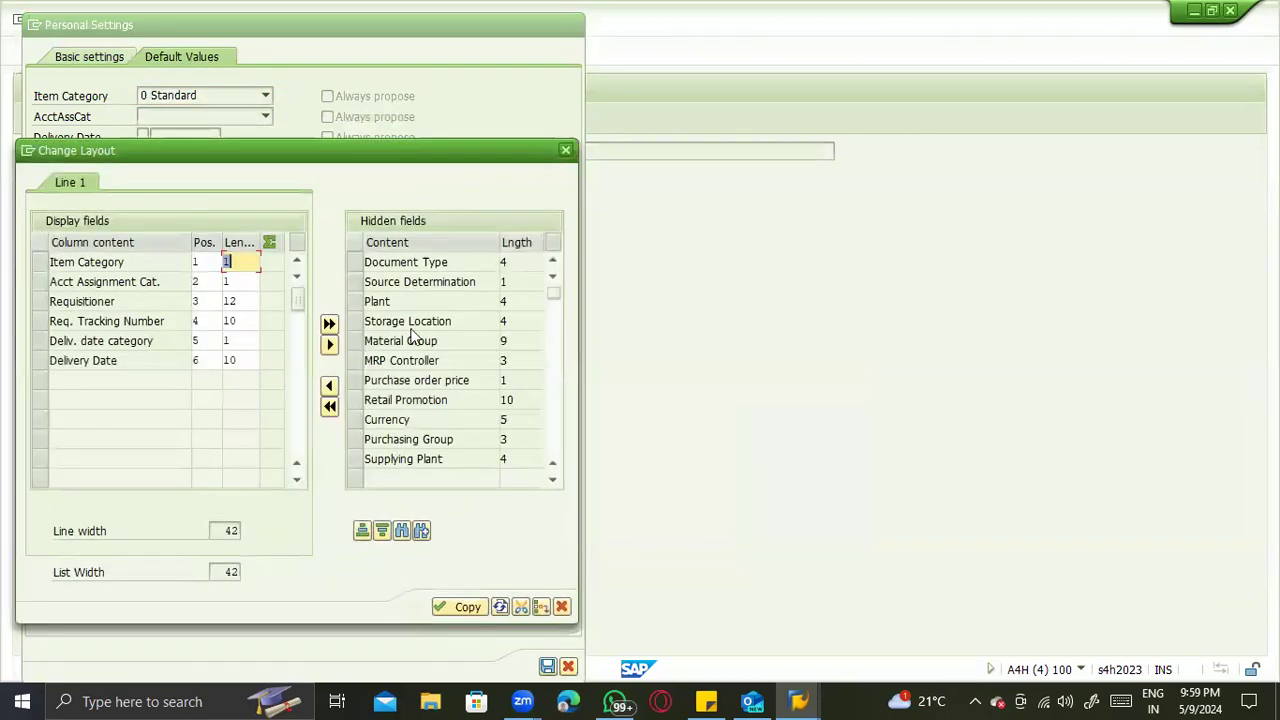
{"action": "scroll", "coordinate": [437, 362], "scroll_direction": "down", "scroll_amount": 4}
{"action": "scroll", "coordinate": [437, 362], "scroll_direction": "up", "scroll_amount": 3}
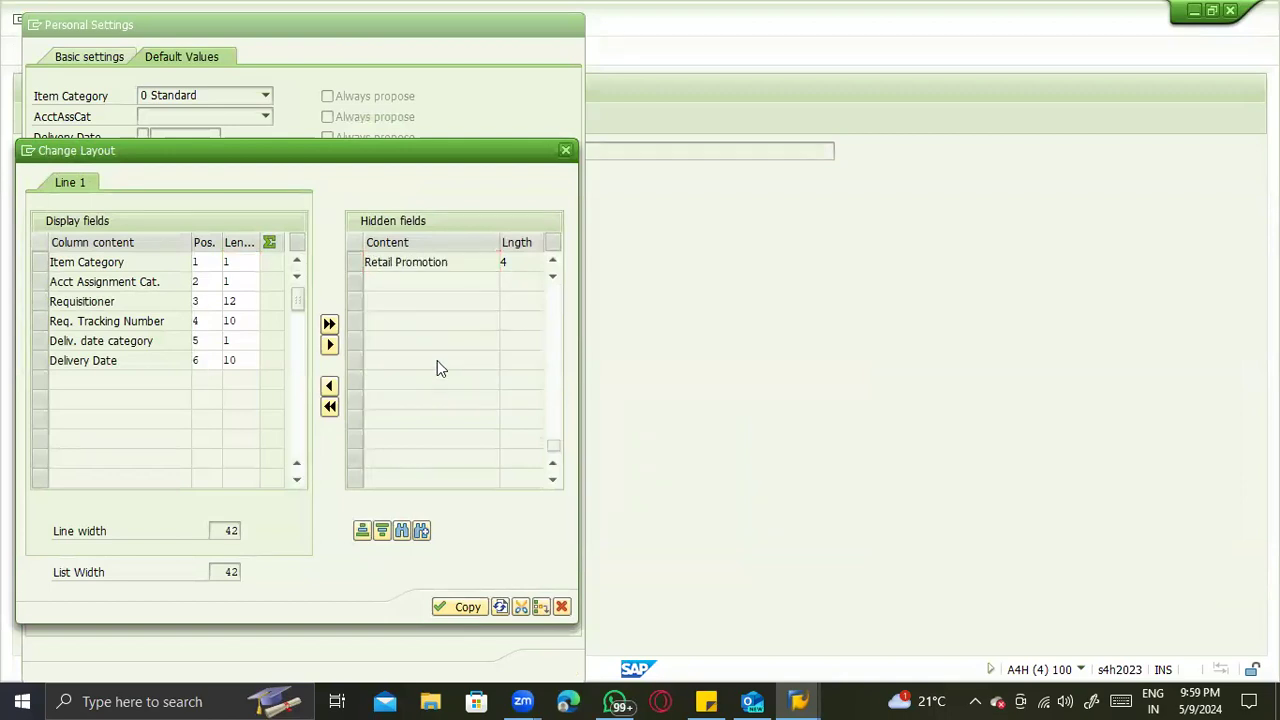
{"action": "scroll", "coordinate": [435, 345], "scroll_direction": "up", "scroll_amount": 3}
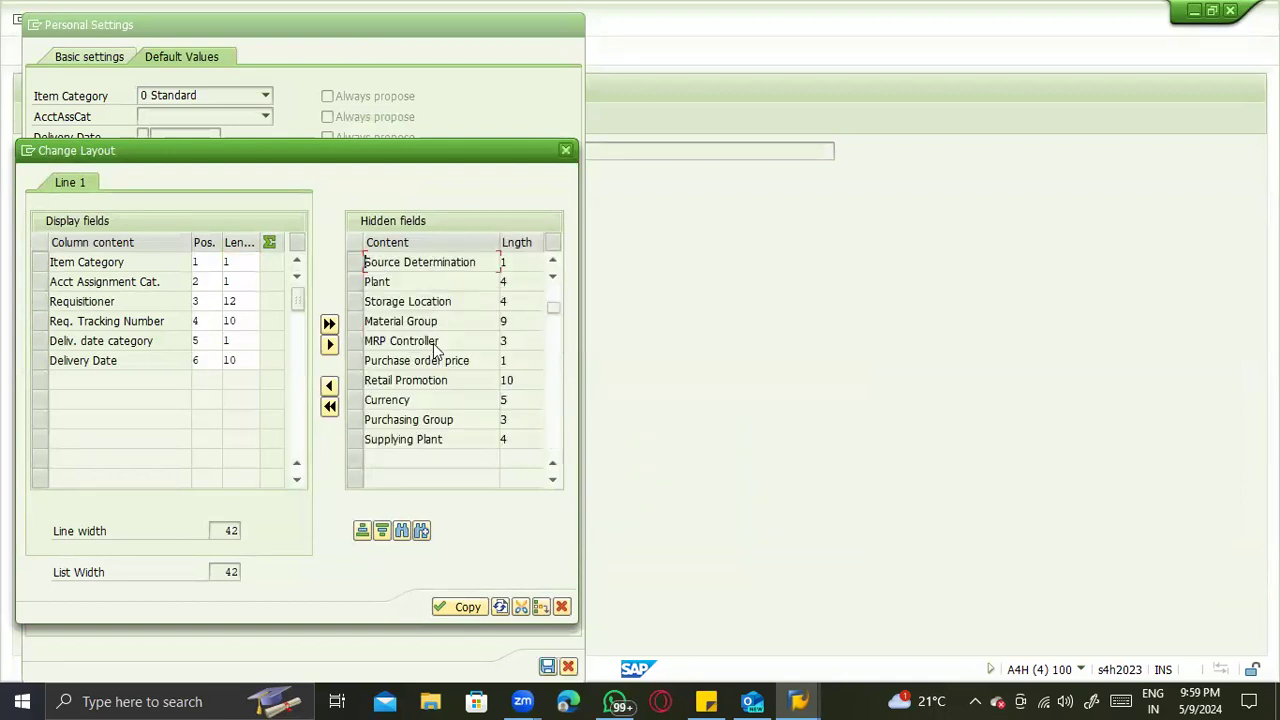
{"action": "scroll", "coordinate": [435, 348], "scroll_direction": "up", "scroll_amount": 1}
{"action": "left_click", "coordinate": [360, 301]}
{"action": "left_click", "coordinate": [329, 385]}
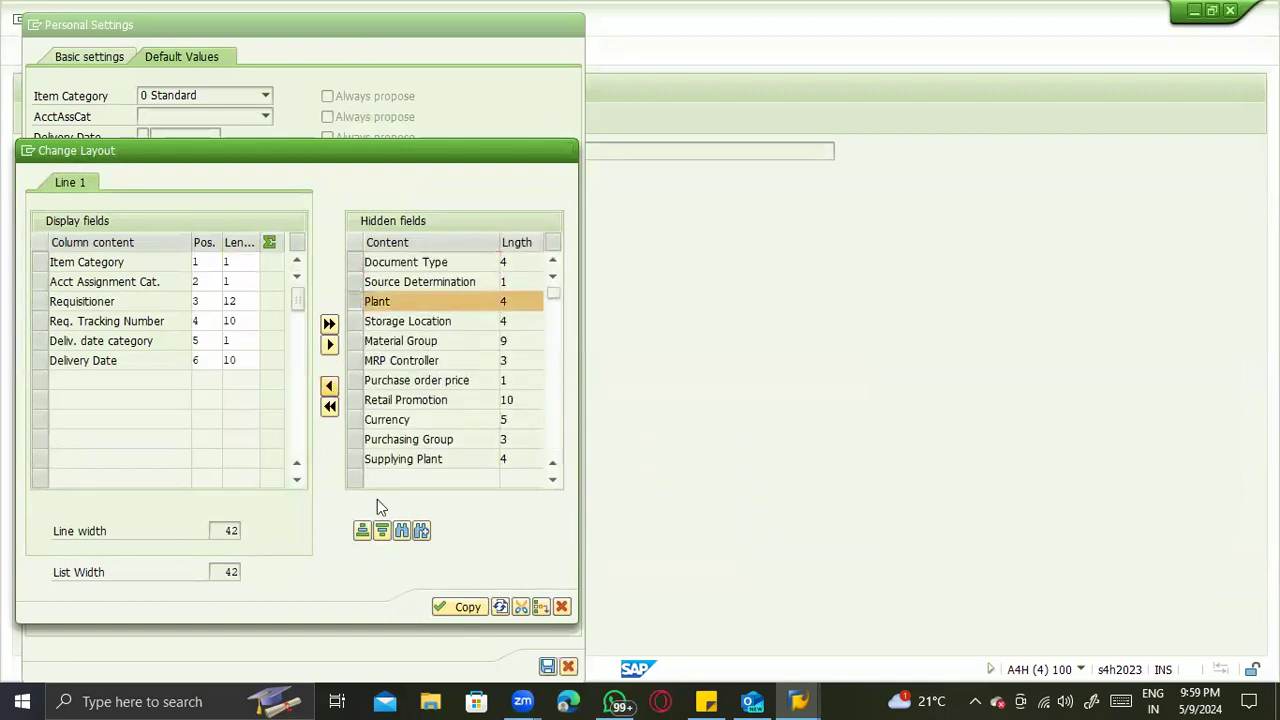
{"action": "left_click", "coordinate": [450, 607]}
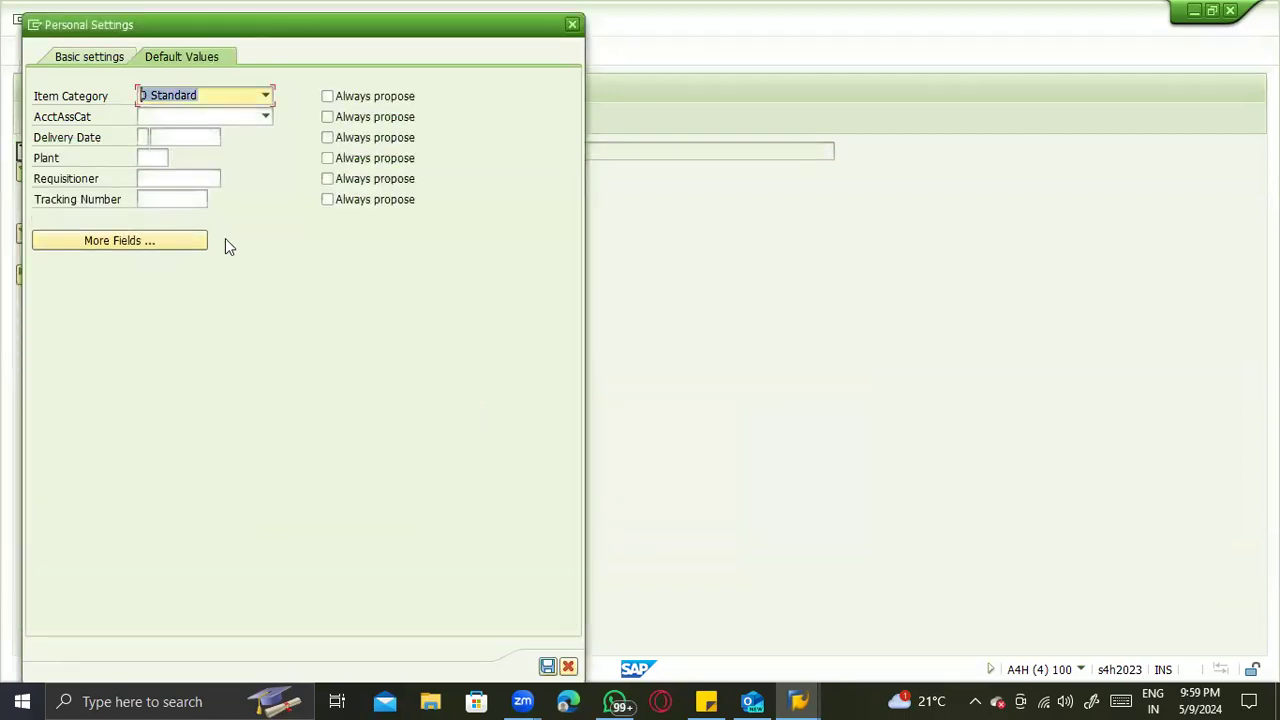
{"action": "left_click", "coordinate": [157, 157]}
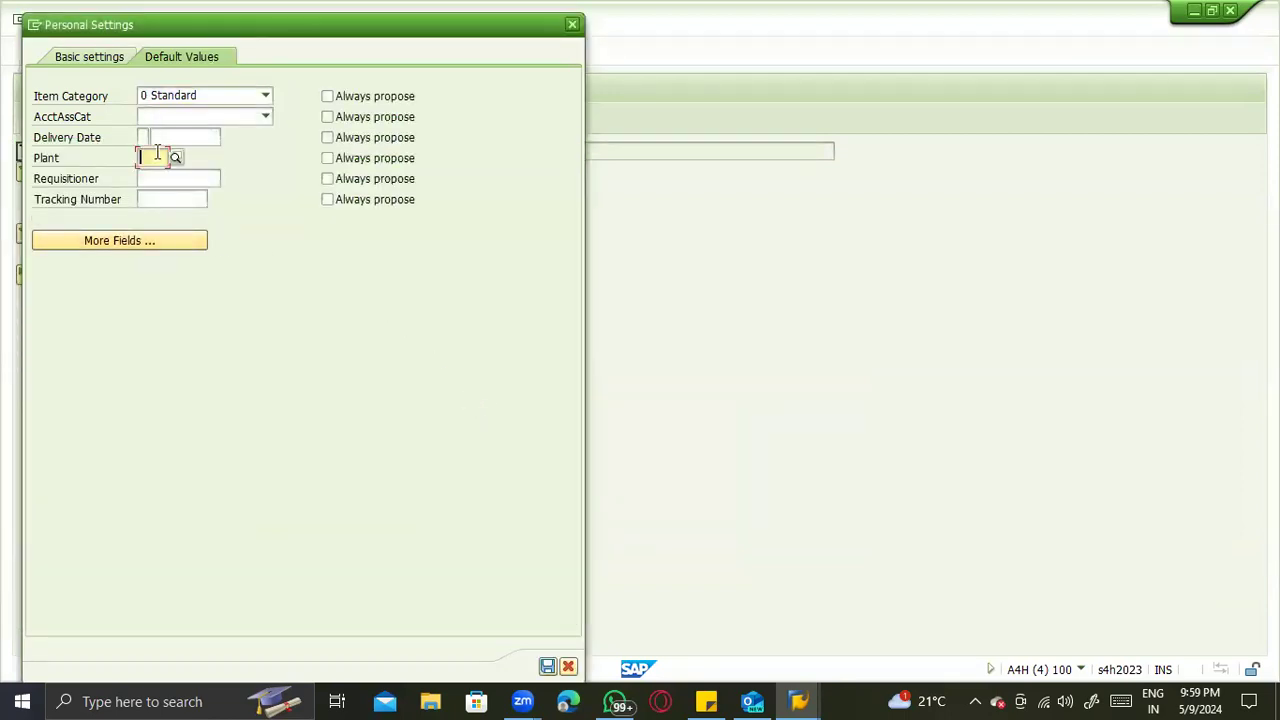
{"action": "type", "text": "z"}
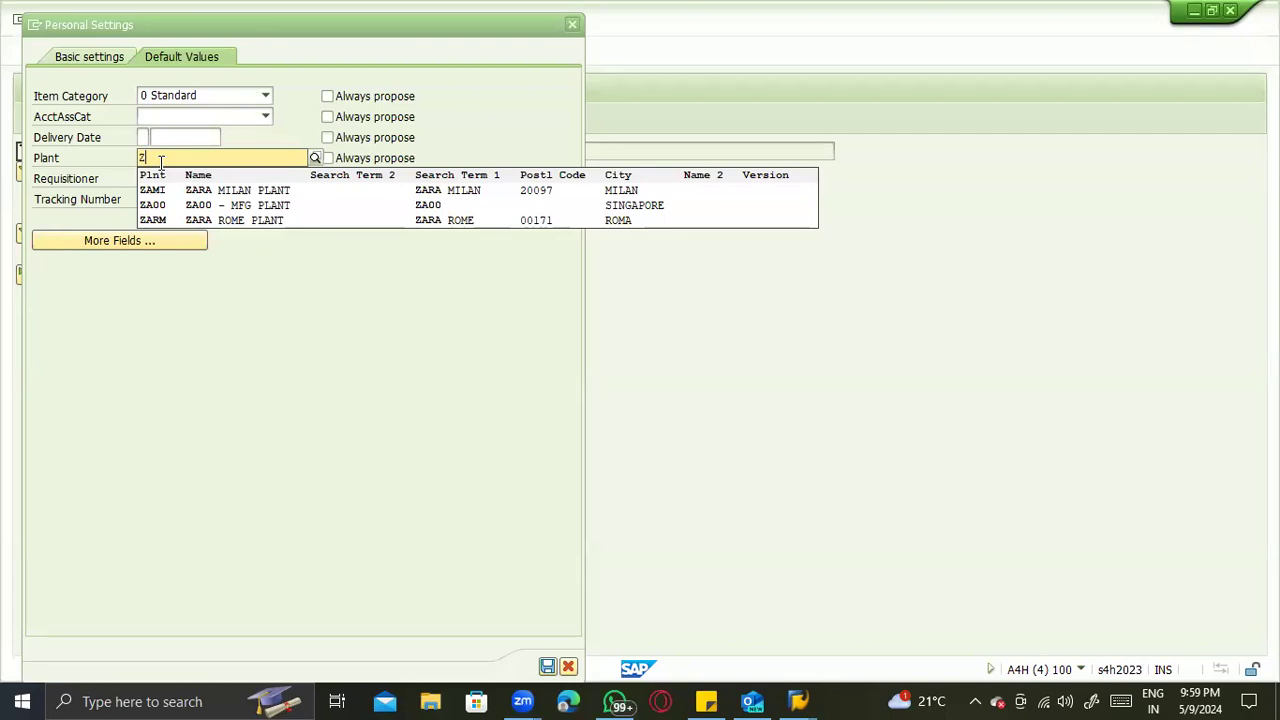
- Cancel the personal settings and load table T001W in General Table Display
{"action": "key", "text": "Escape"}
{"action": "key", "text": "Escape"}
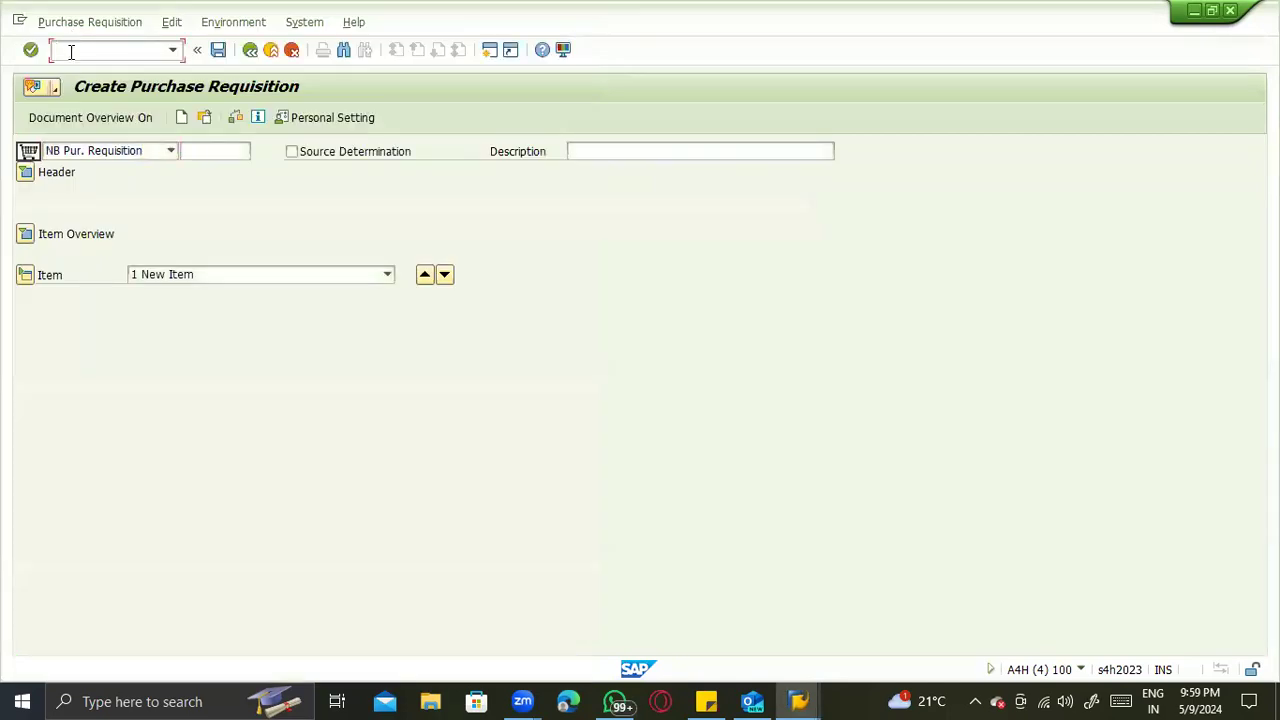
{"action": "key", "text": "Return"}
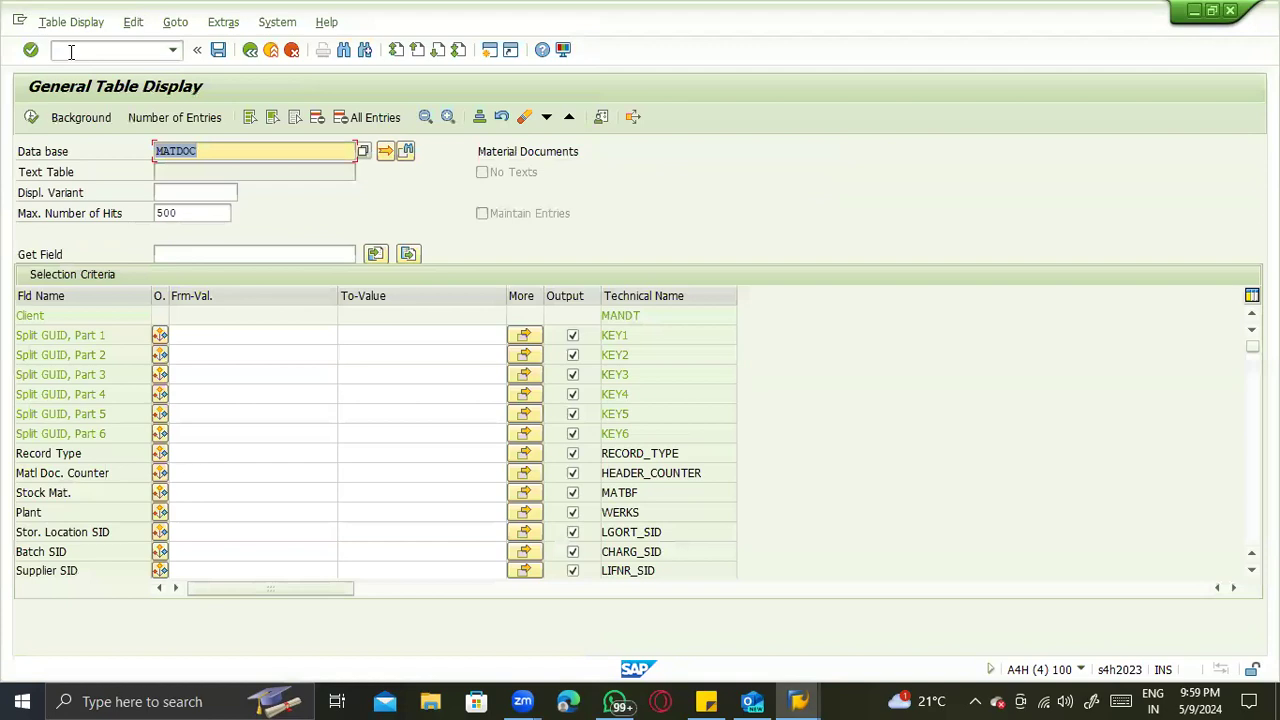
{"action": "type", "text": "t001w"}
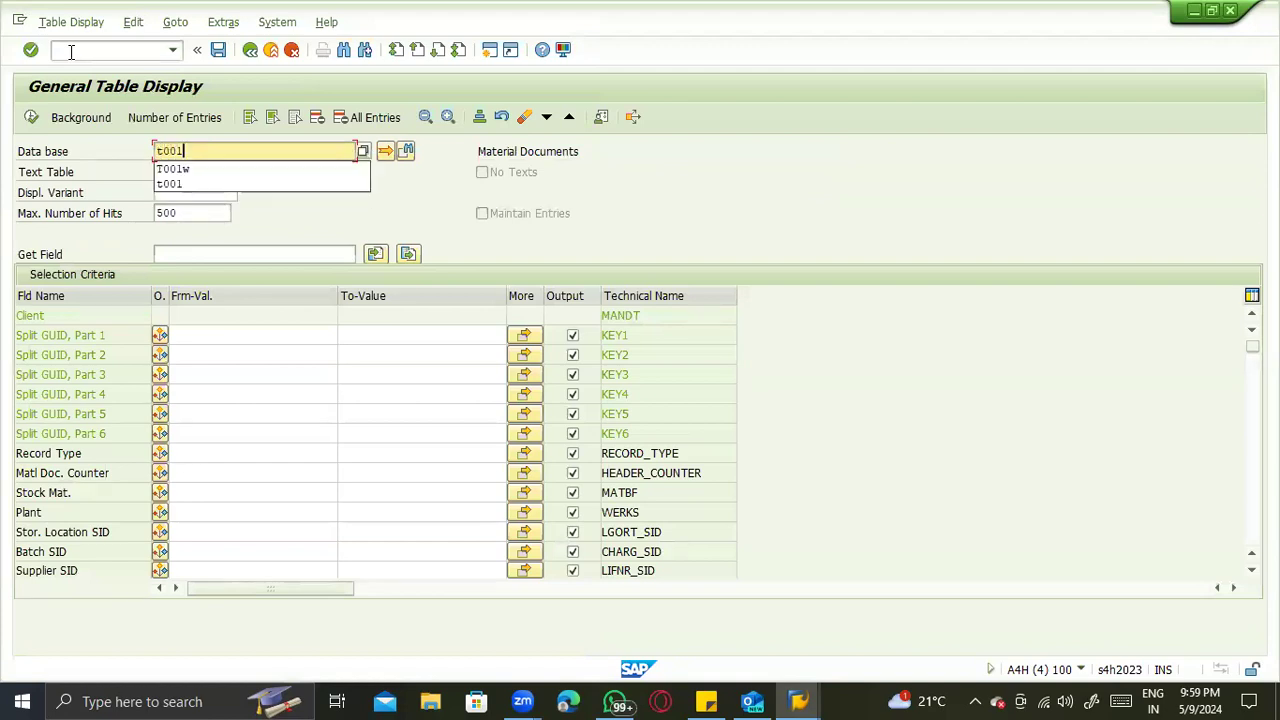
{"action": "key", "text": "Return"}
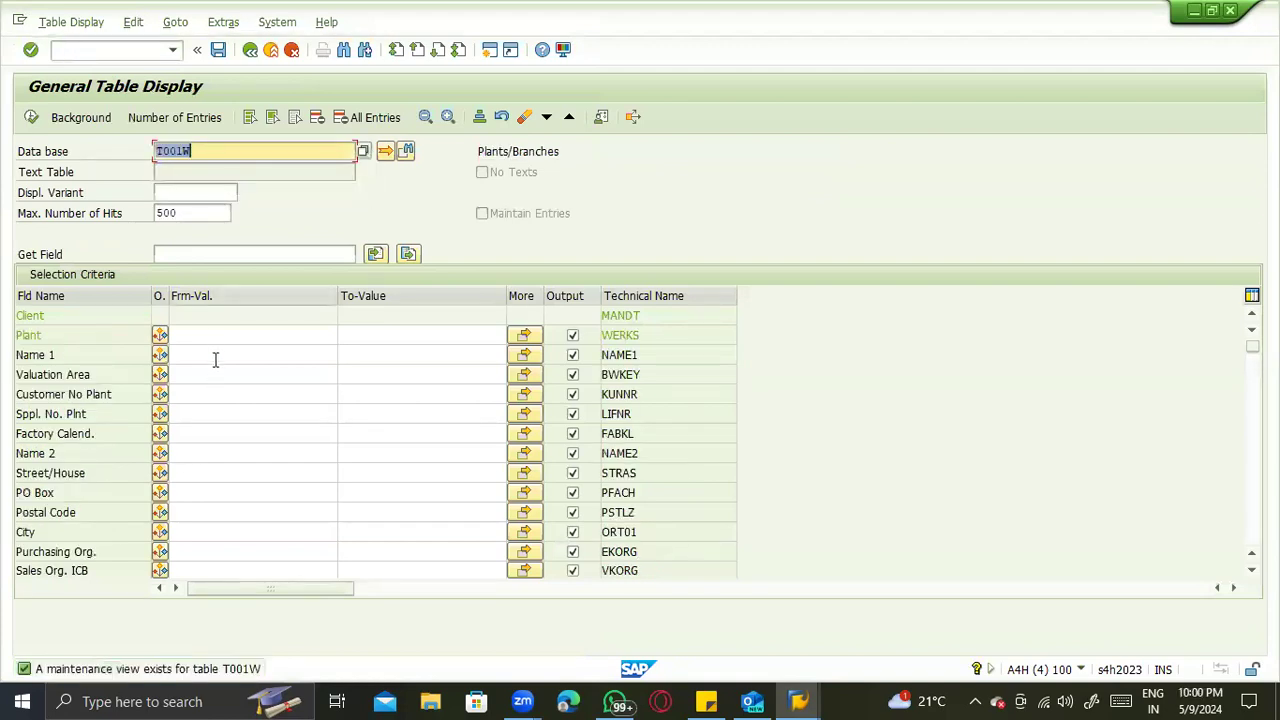
- Display the T001W entry for plant ZTS1 and check its assigned purchasing organization
{"action": "left_click", "coordinate": [217, 338]}
{"action": "type", "text": "zts"}
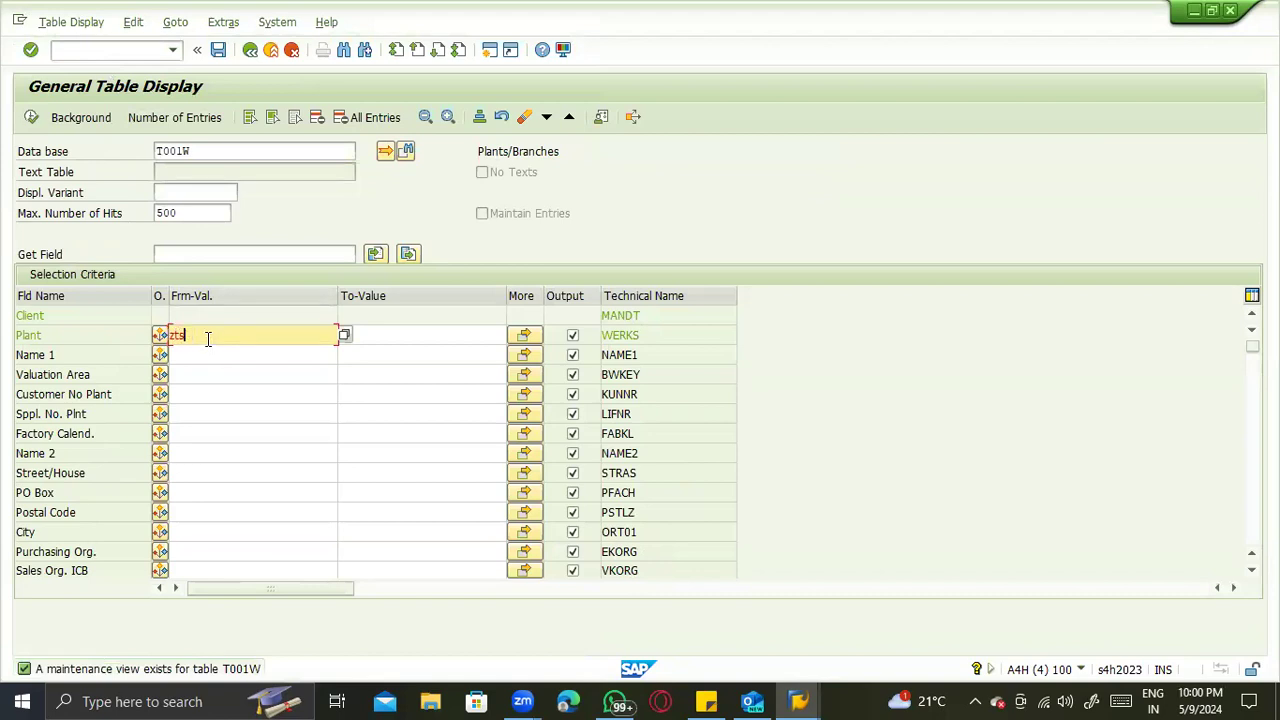
{"action": "type", "text": "1"}
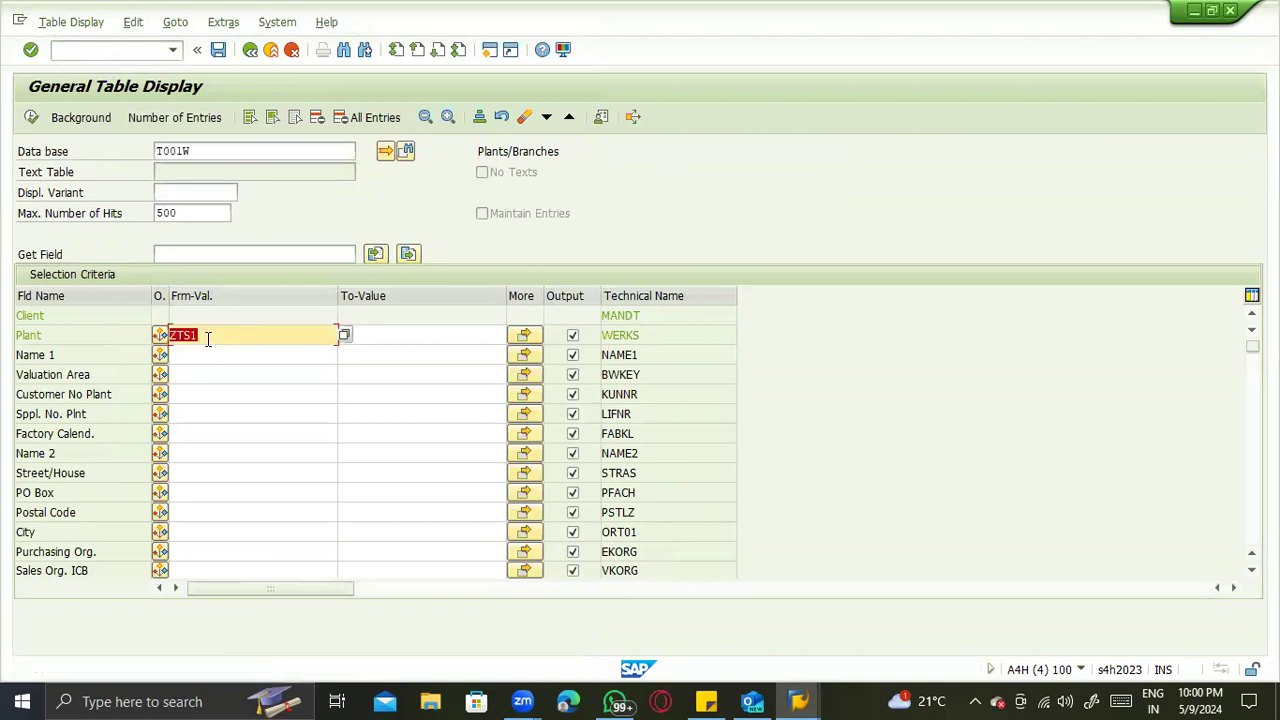
{"action": "left_click", "coordinate": [31, 118]}
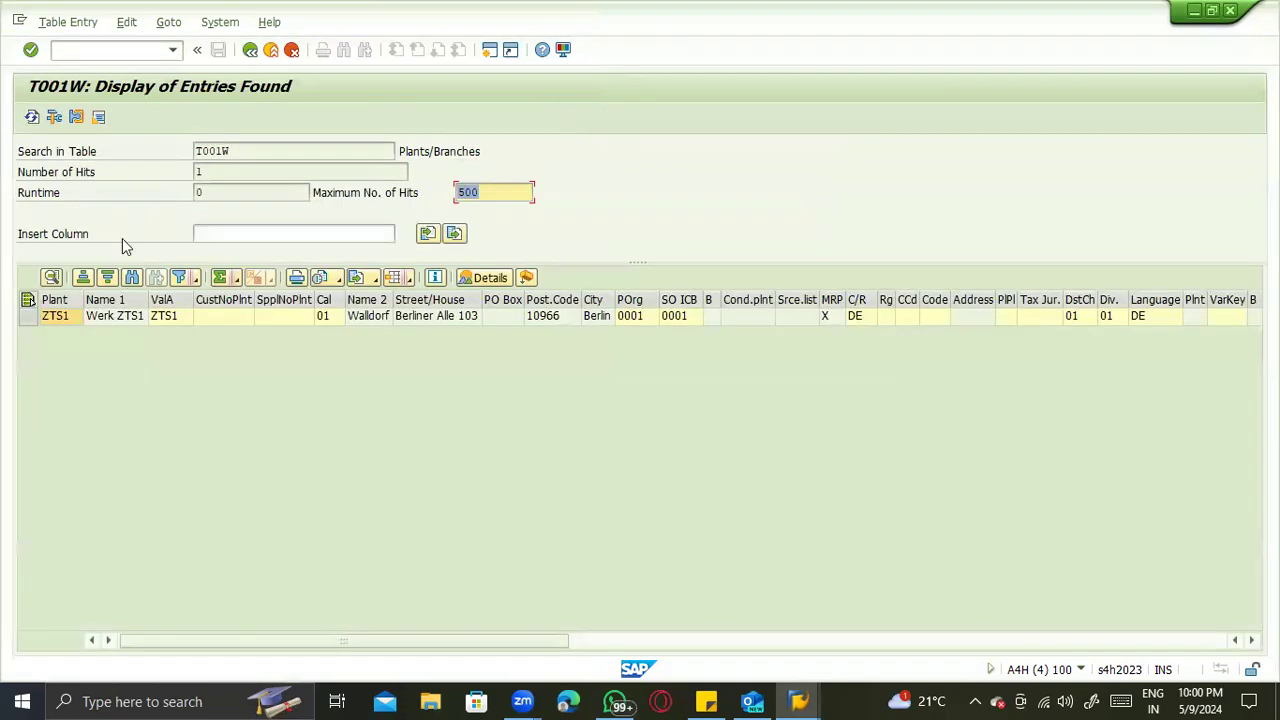
{"action": "left_click", "coordinate": [60, 319]}
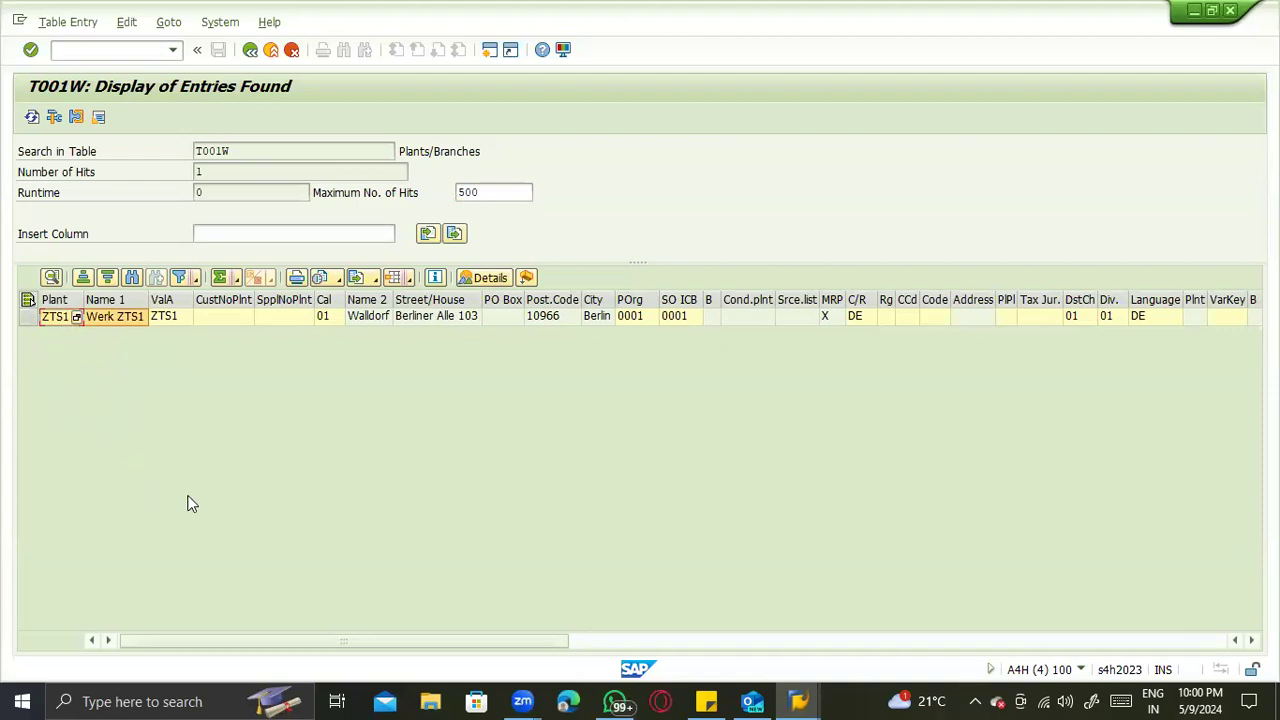
{"action": "left_click", "coordinate": [677, 315]}
{"action": "left_click", "coordinate": [650, 313]}
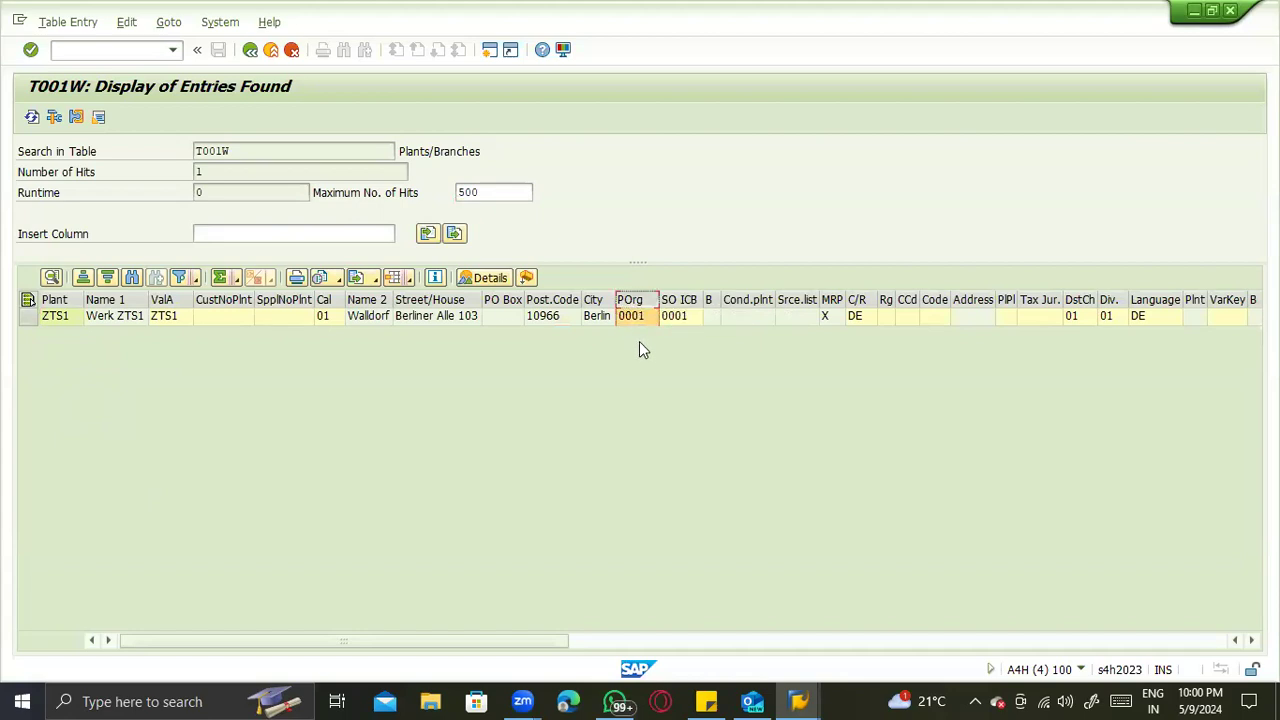
- Start transaction SPRO and open Assign purchasing organization to plant under Enterprise Structure, Assignment, Materials Management
{"action": "left_click", "coordinate": [88, 57]}
{"action": "type", "text": "/nspro"}
{"action": "key", "text": "Return"}
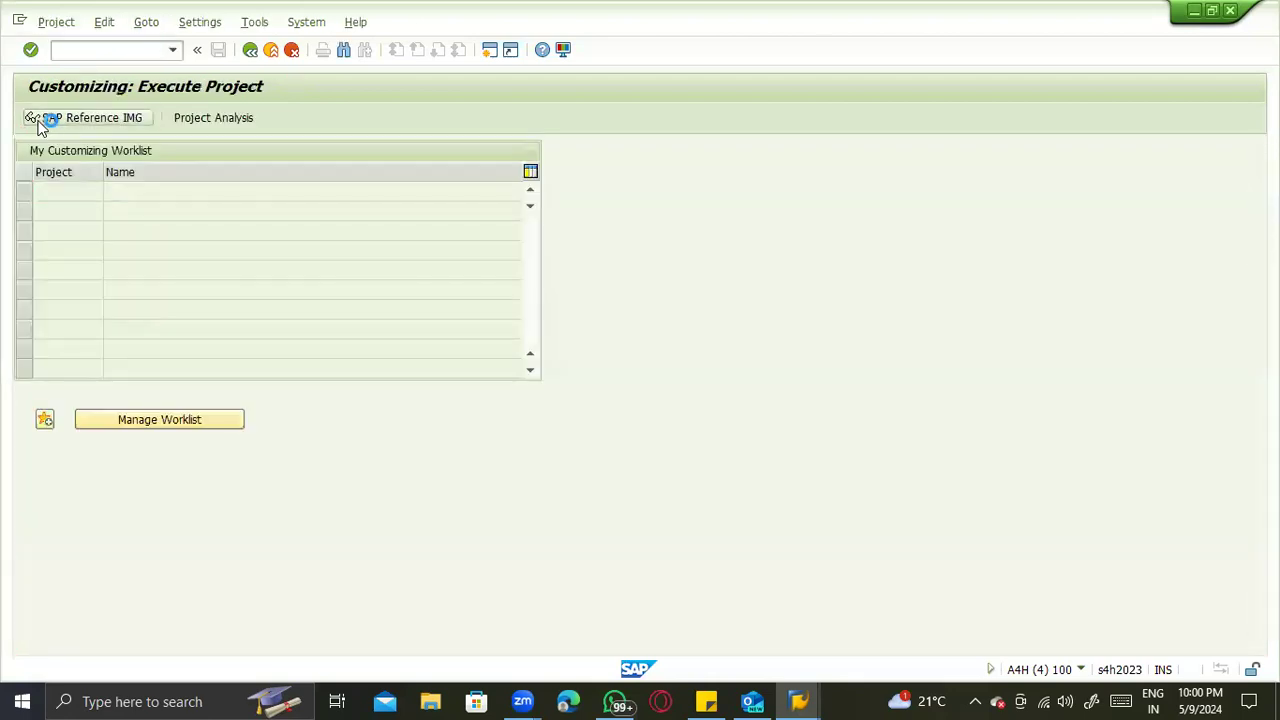
{"action": "left_click", "coordinate": [42, 120]}
{"action": "left_click", "coordinate": [44, 252]}
{"action": "left_click", "coordinate": [63, 286]}
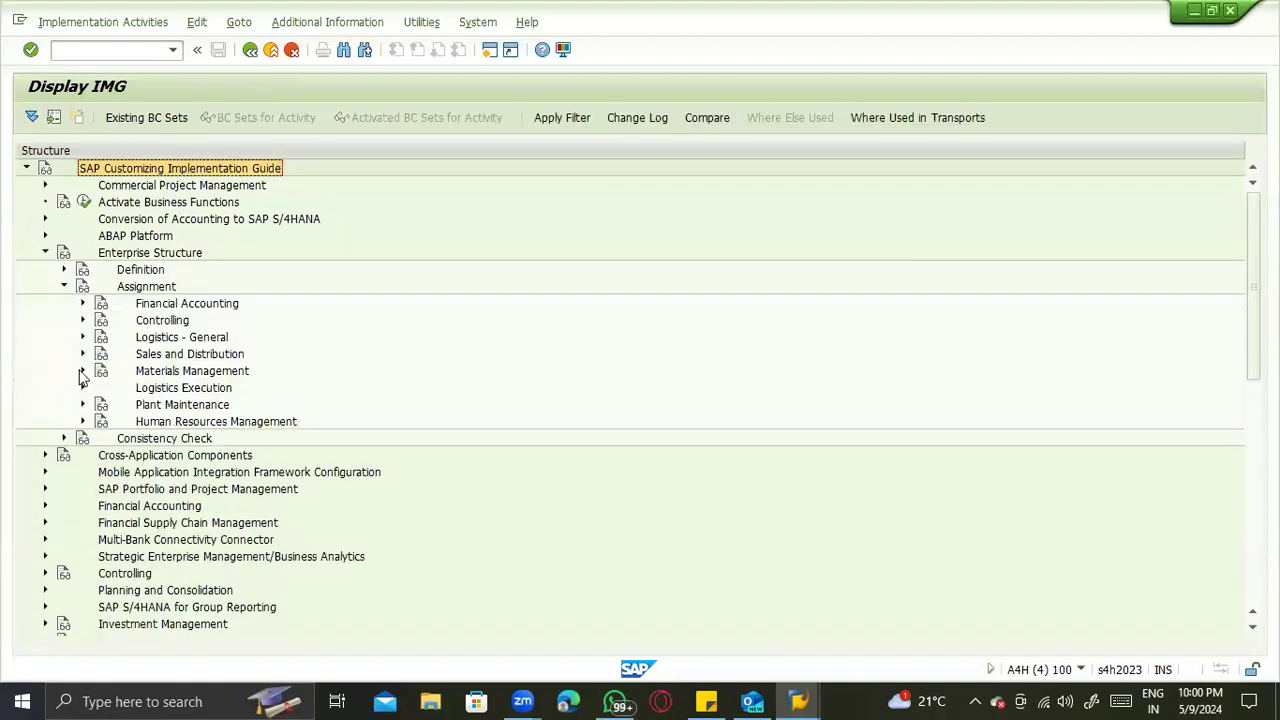
{"action": "left_click", "coordinate": [83, 371]}
{"action": "left_click", "coordinate": [140, 404]}
{"action": "left_click", "coordinate": [140, 404]}
- Locate the purchasing organization entries starting with ZTS and review the full list of plant assignments
{"action": "left_click", "coordinate": [181, 620]}
{"action": "type", "text": "z"}
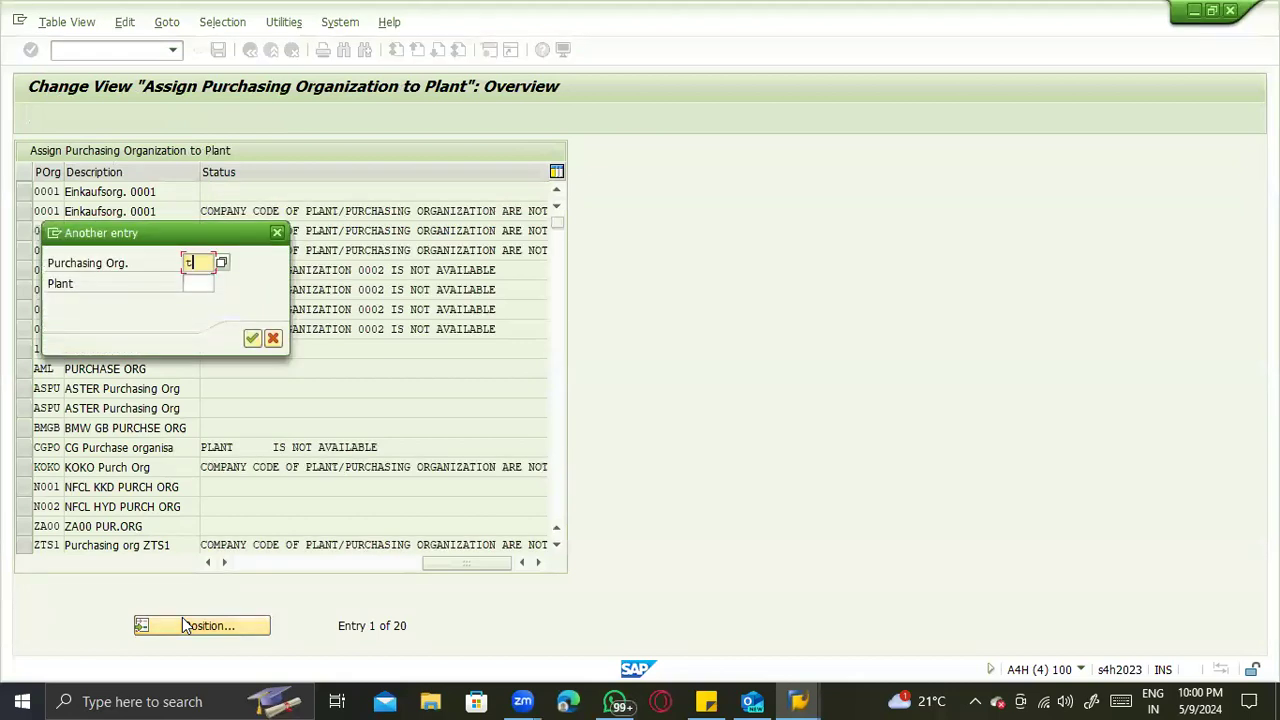
{"action": "type", "text": "ts"}
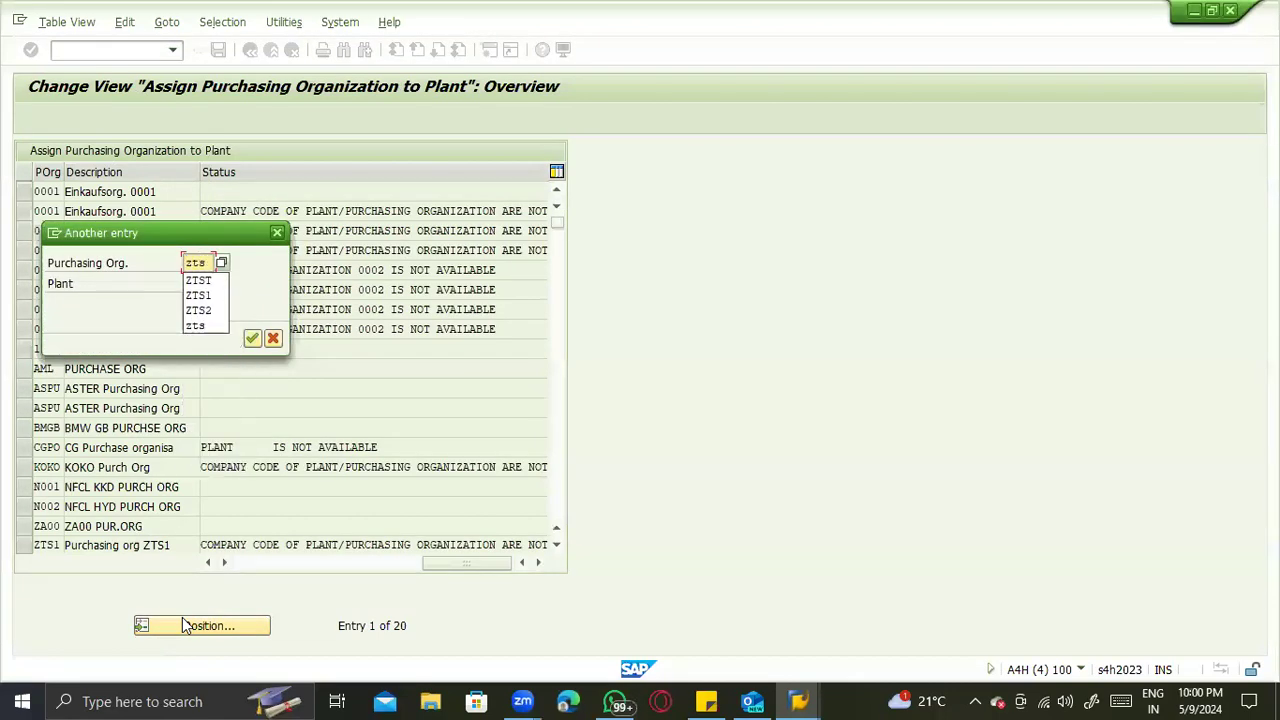
{"action": "key", "text": "Return"}
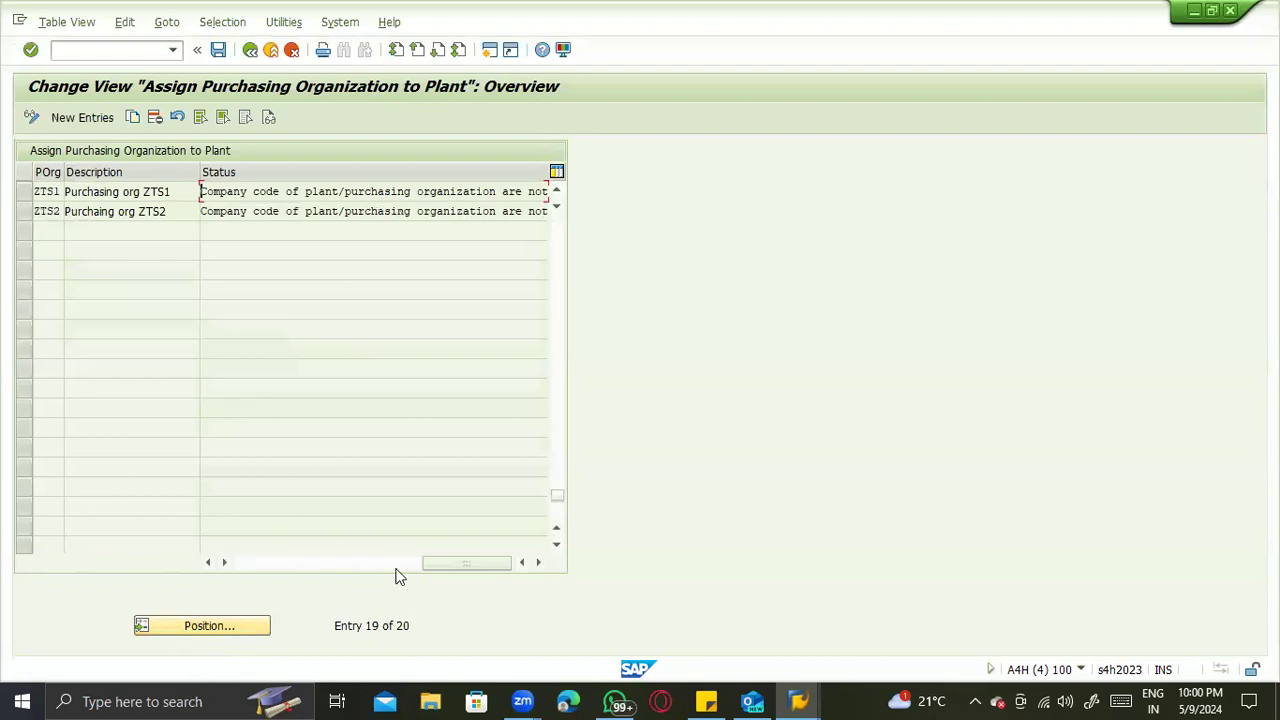
{"action": "left_click", "coordinate": [242, 560]}
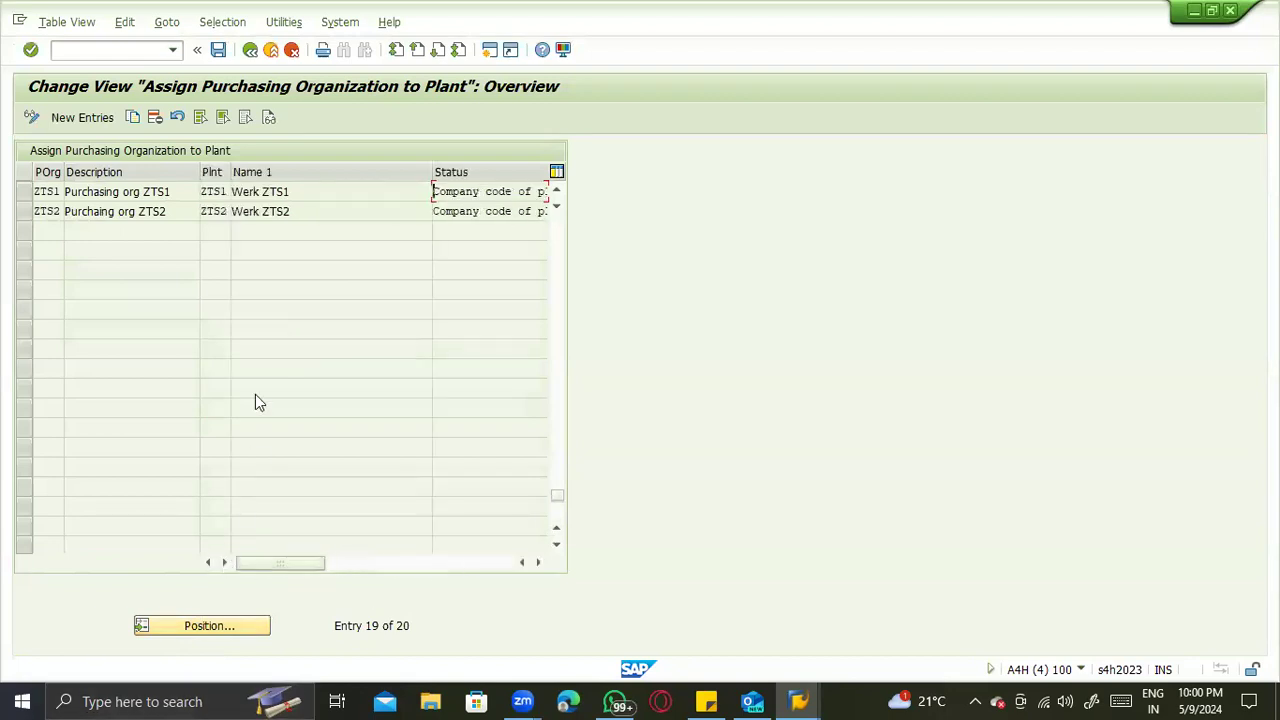
{"action": "scroll", "coordinate": [255, 396], "scroll_direction": "up", "scroll_amount": 4}
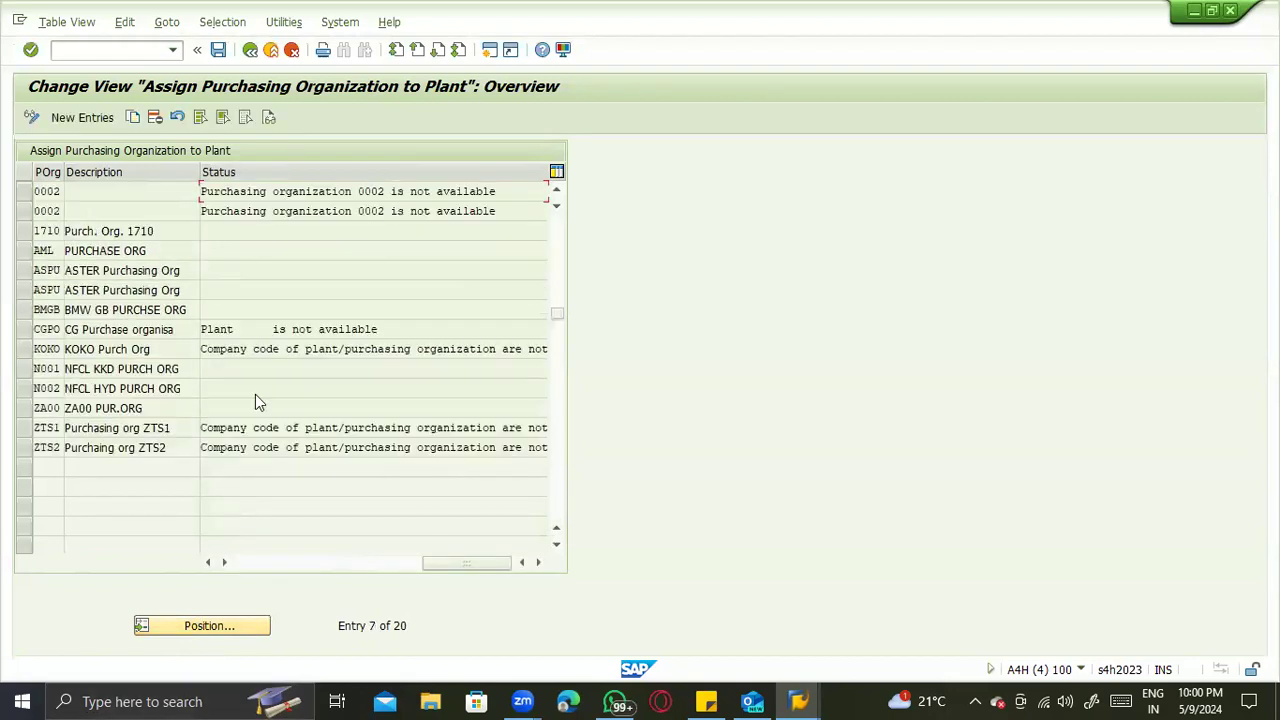
{"action": "scroll", "coordinate": [255, 400], "scroll_direction": "up", "scroll_amount": 2}
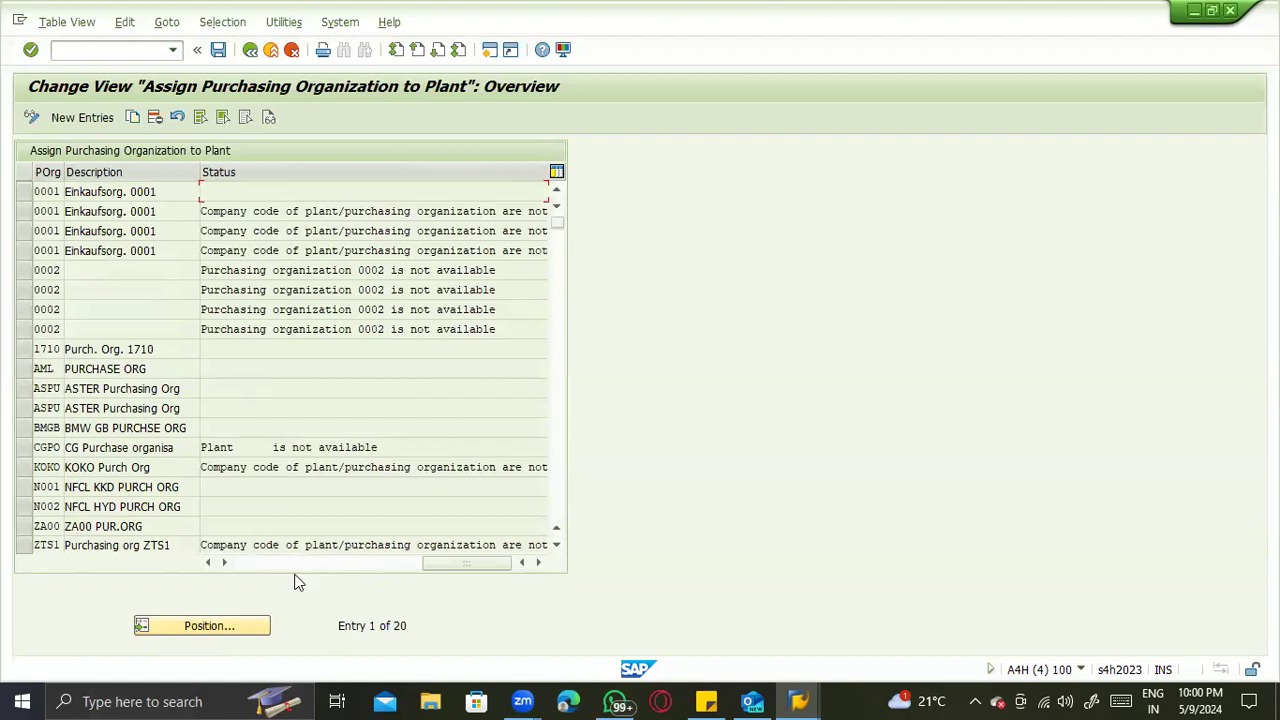
{"action": "left_click", "coordinate": [260, 563]}
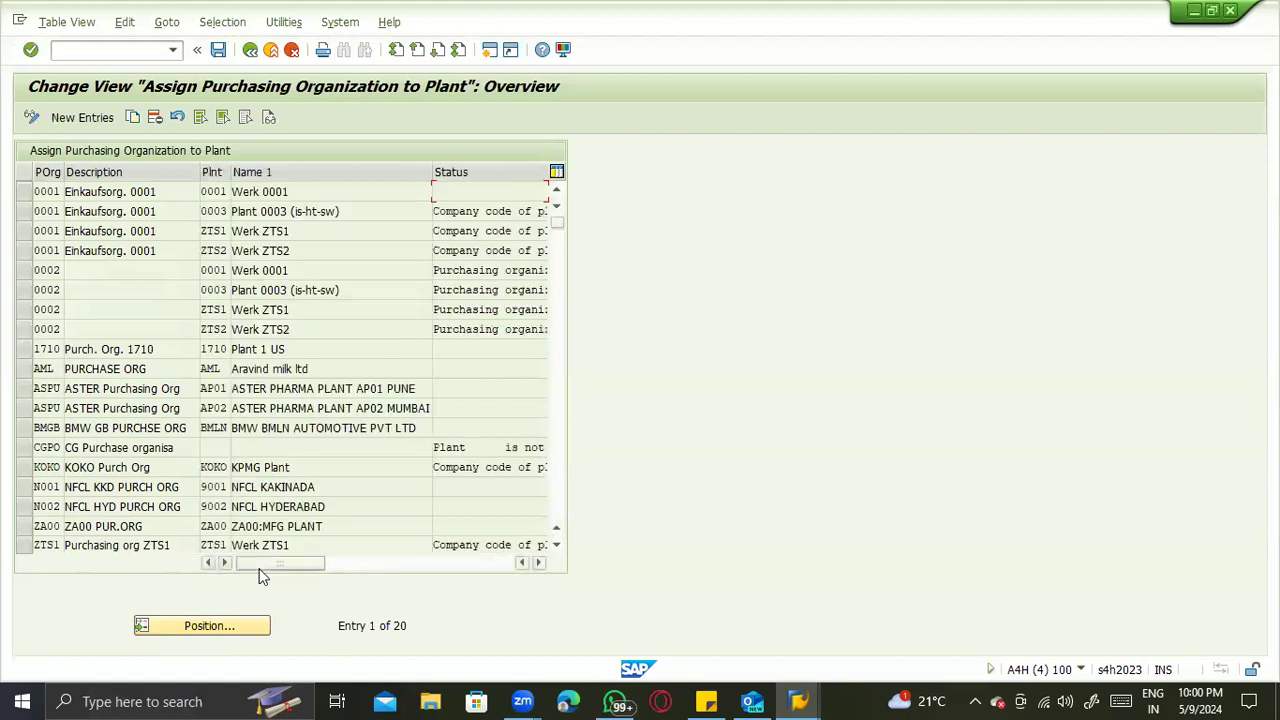
- Delete the assignments of purchasing organizations 0001 and 0002 to plants ZTS1 and ZTS2, and save
{"action": "left_click", "coordinate": [24, 309]}
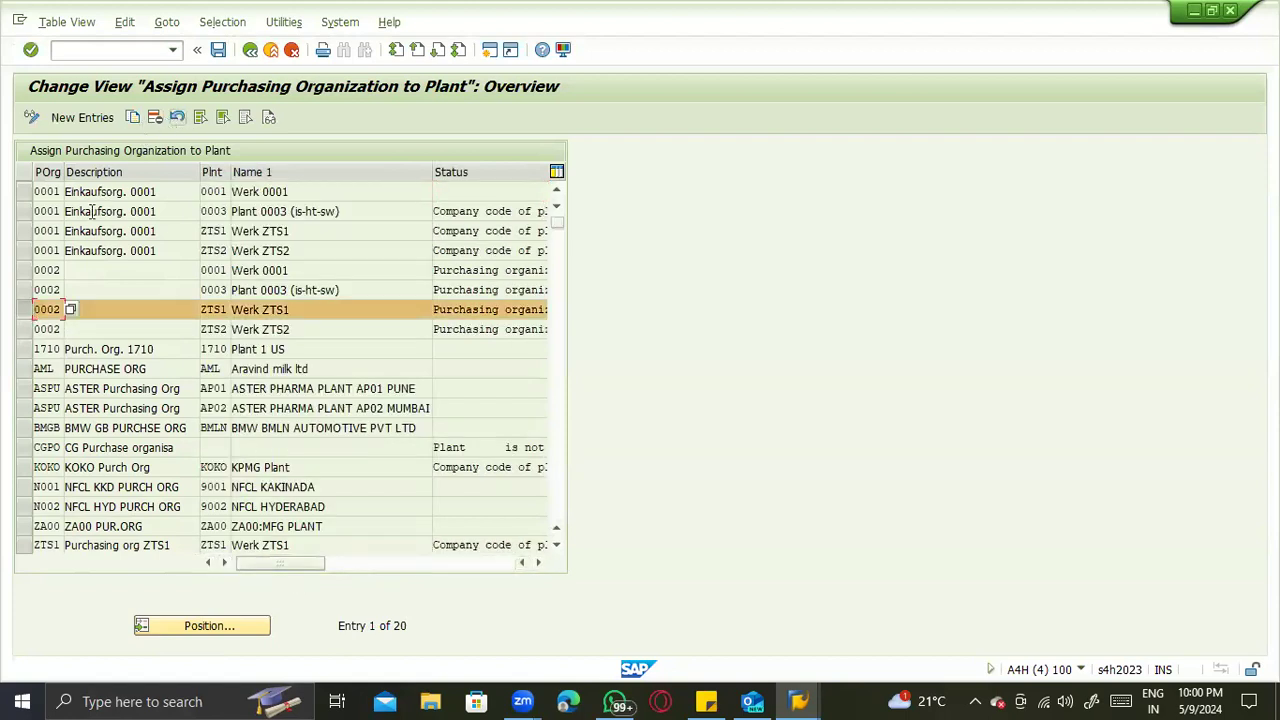
{"action": "left_click", "coordinate": [24, 330]}
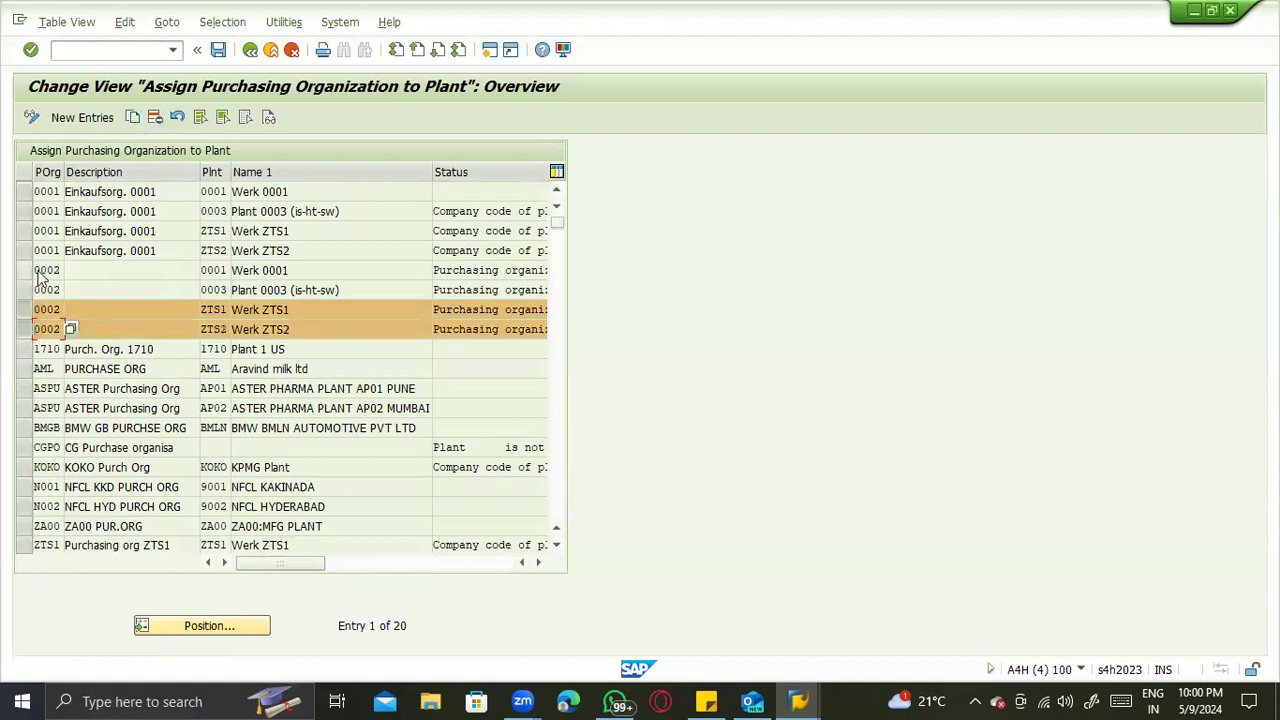
{"action": "left_click", "coordinate": [24, 231]}
{"action": "left_click", "coordinate": [24, 250]}
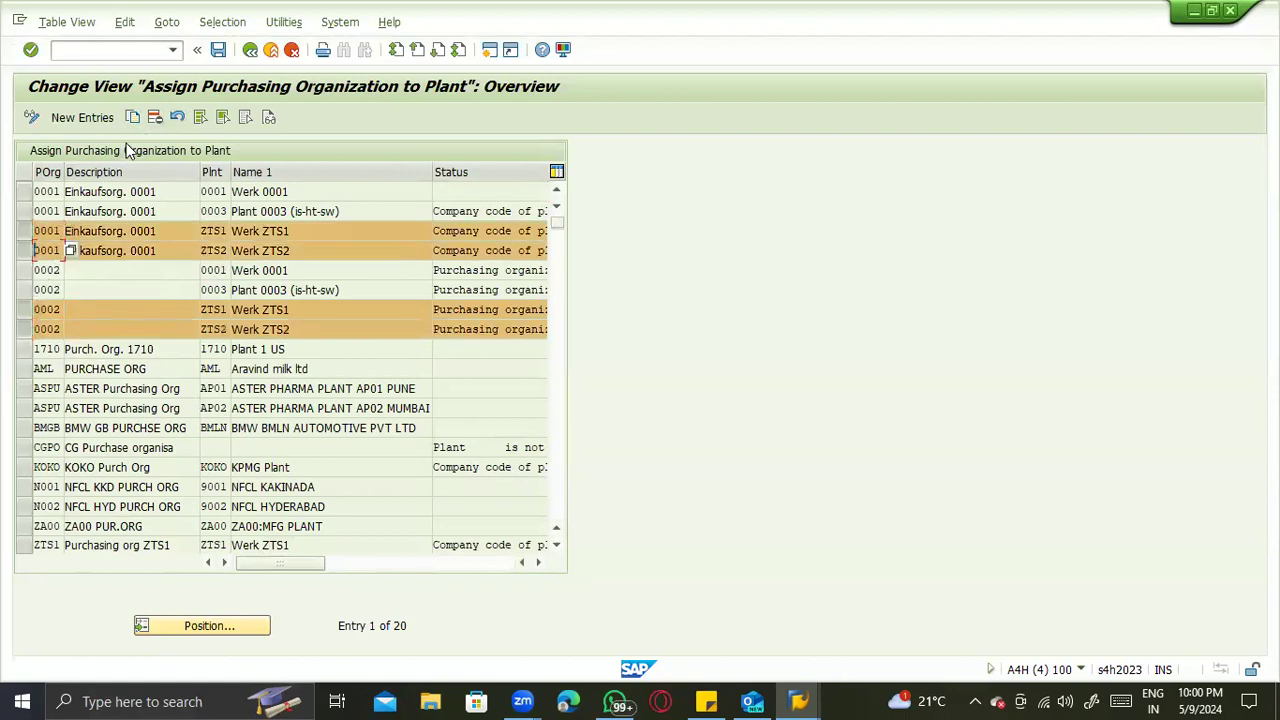
{"action": "left_click", "coordinate": [155, 118]}
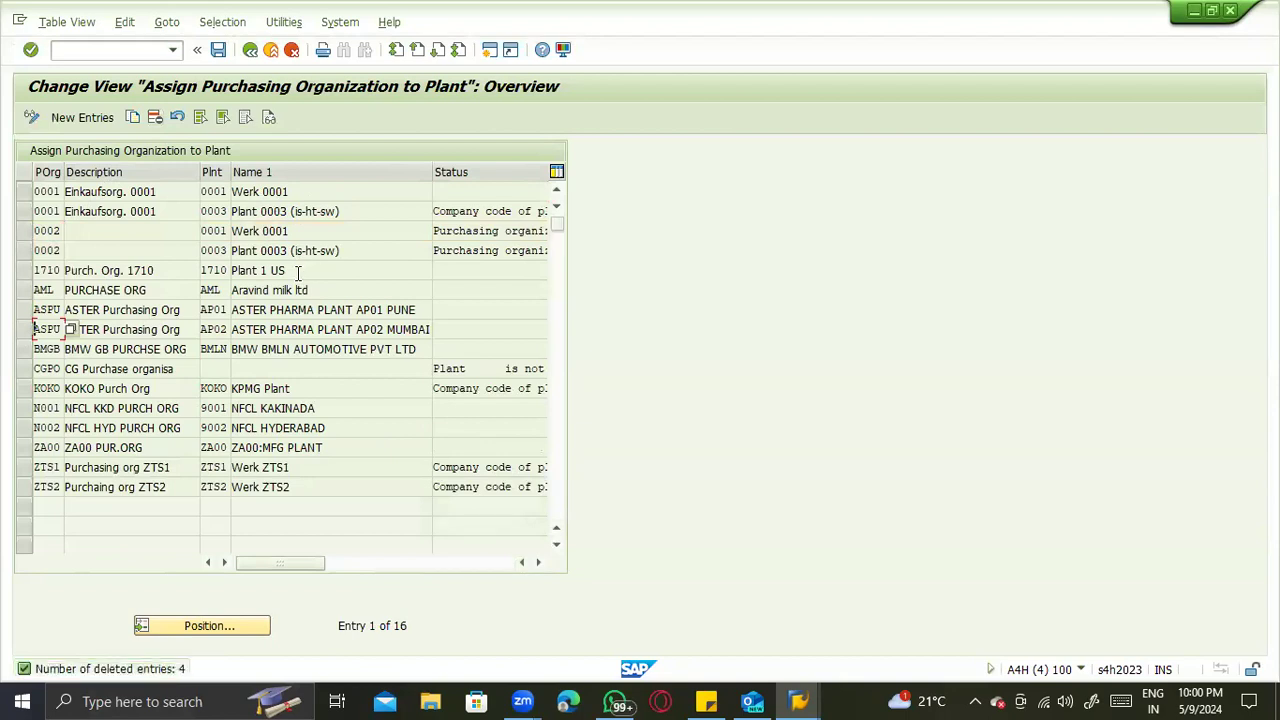
{"action": "key", "text": "ctrl+s"}
{"action": "key", "text": "Return"}
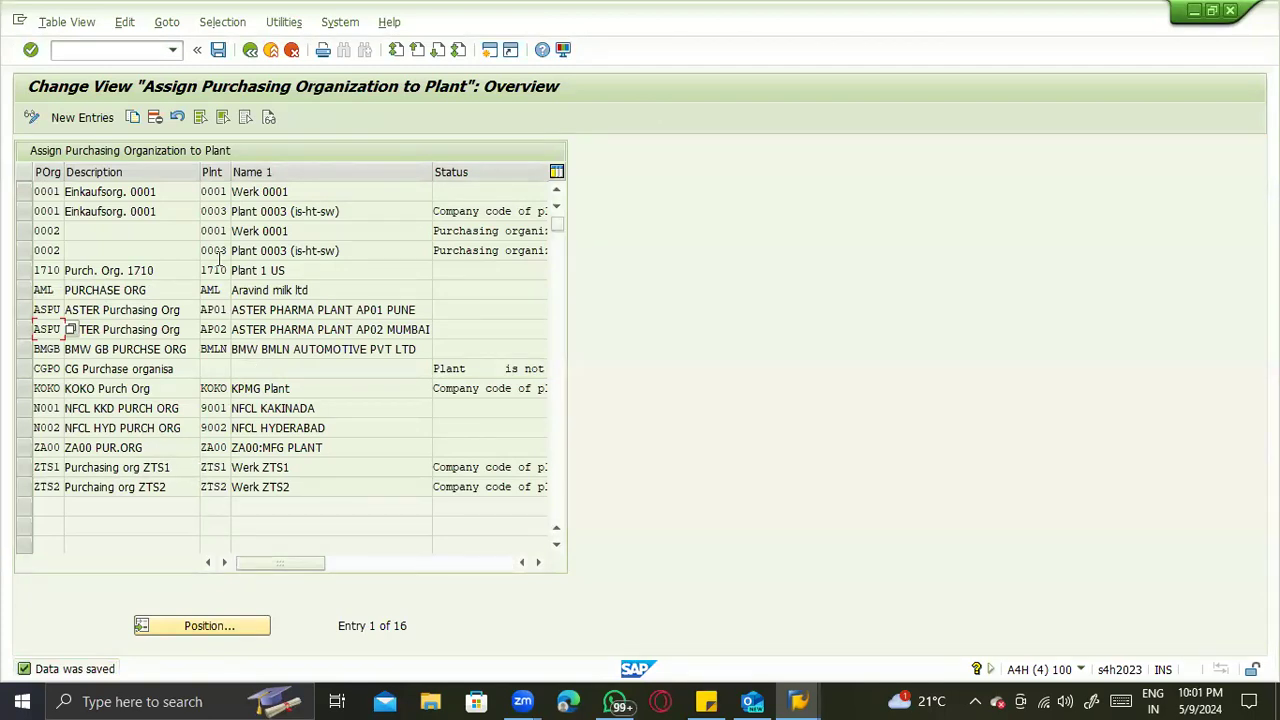
- Switch to the session displaying table T001W and refresh its entries to recheck the ZTS plants' purchasing organization
{"action": "key", "text": "alt+Tab"}
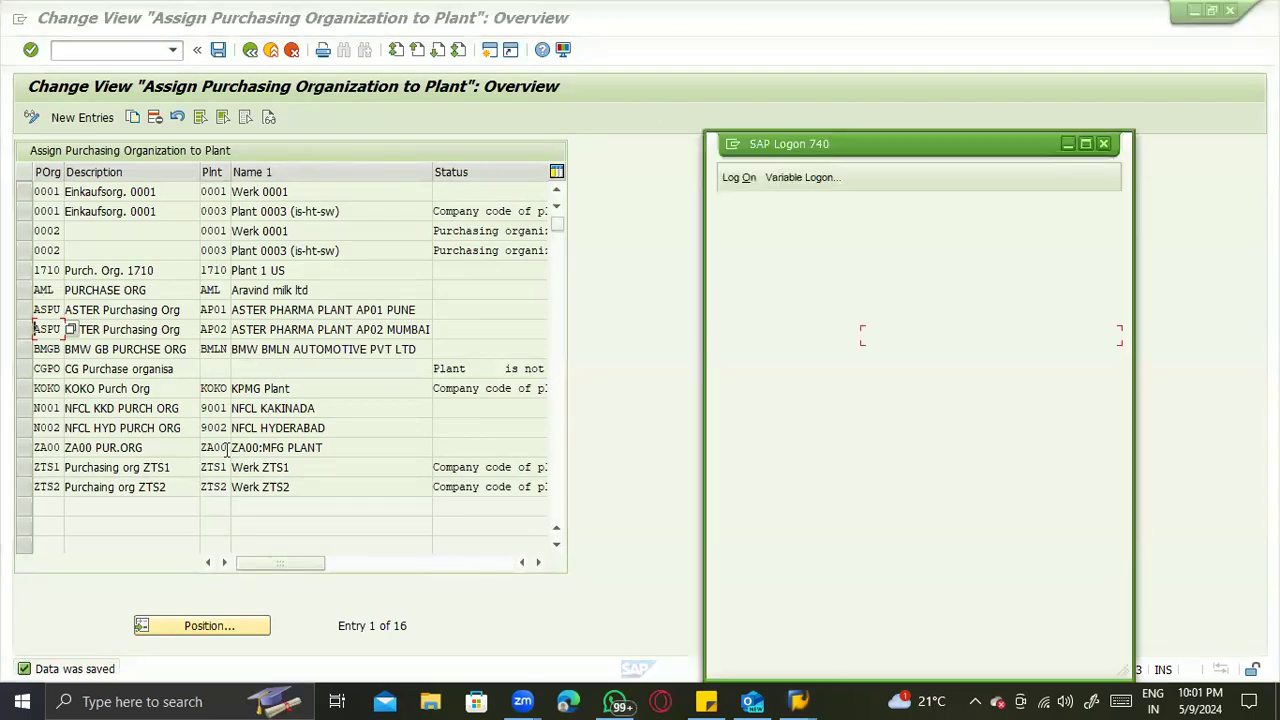
{"action": "key", "text": "alt+Tab"}
{"action": "key", "text": "alt+Tab"}
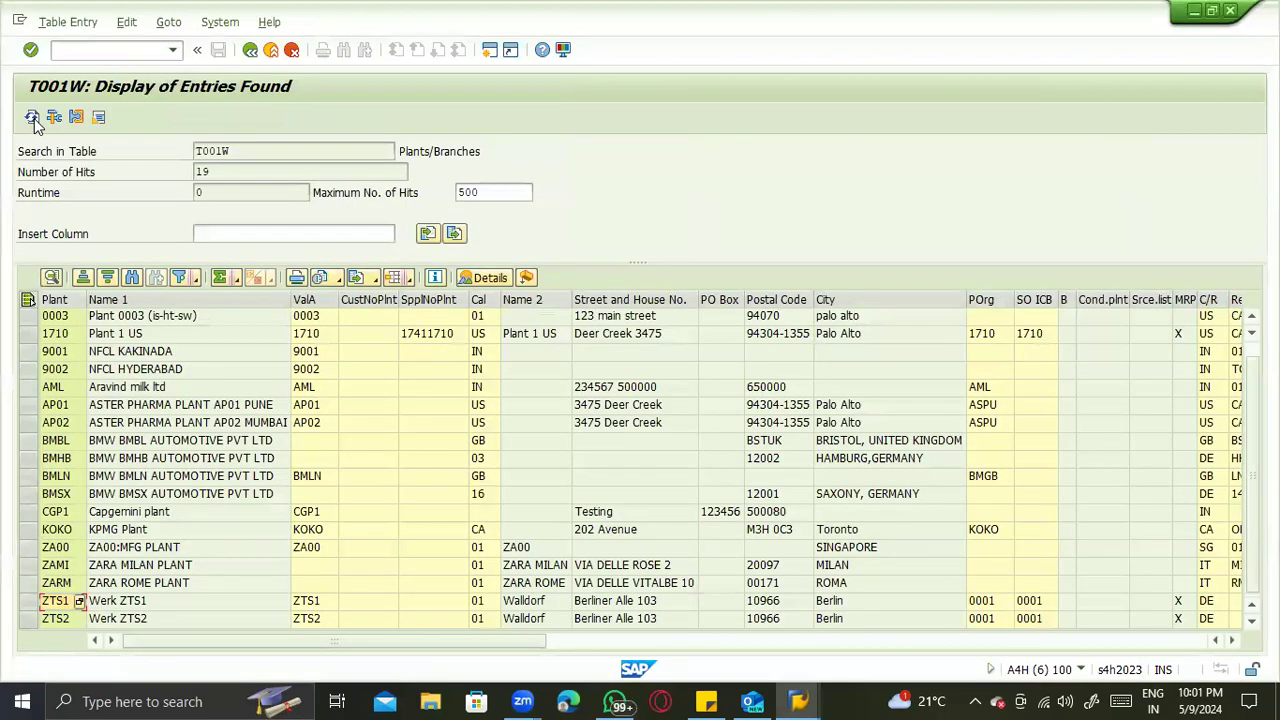
{"action": "left_click", "coordinate": [32, 117]}
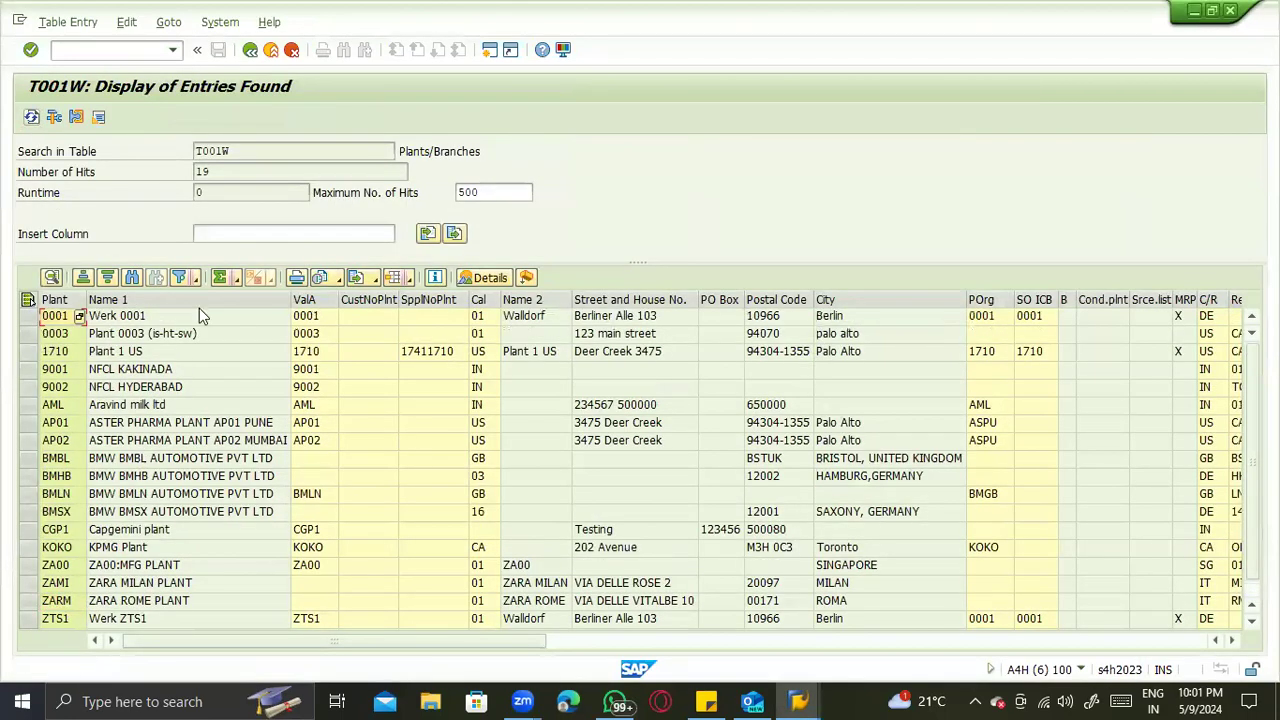
{"action": "scroll", "coordinate": [424, 380], "scroll_direction": "down", "scroll_amount": 1}
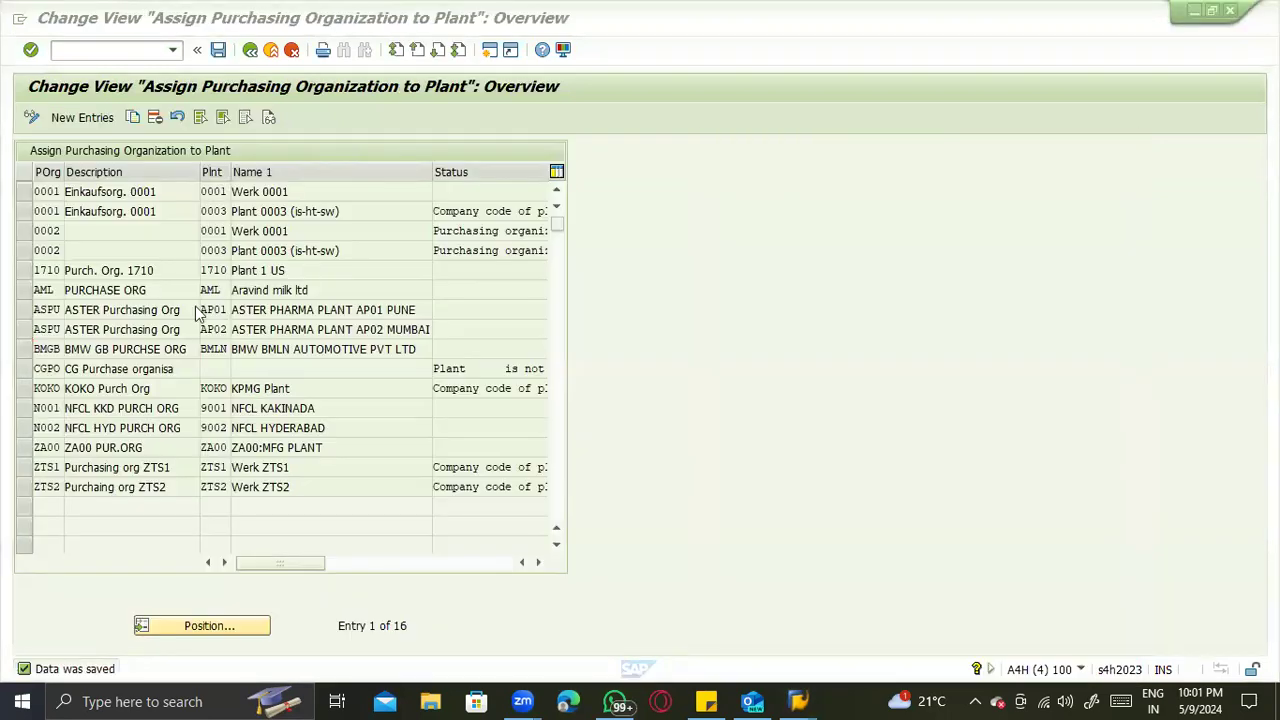
- Check the company code assignment of purchasing organization ZTS1 in the customizing and return to the implementation guide
{"action": "key", "text": "F3"}
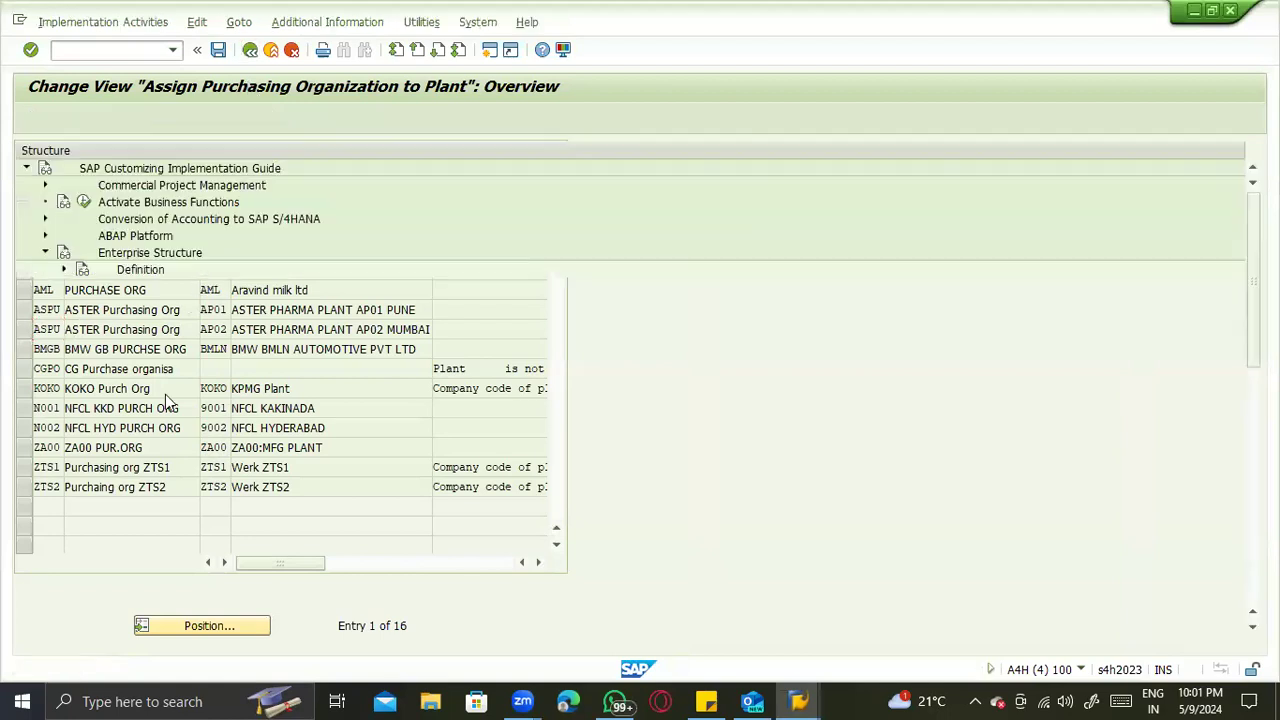
{"action": "left_click", "coordinate": [140, 387]}
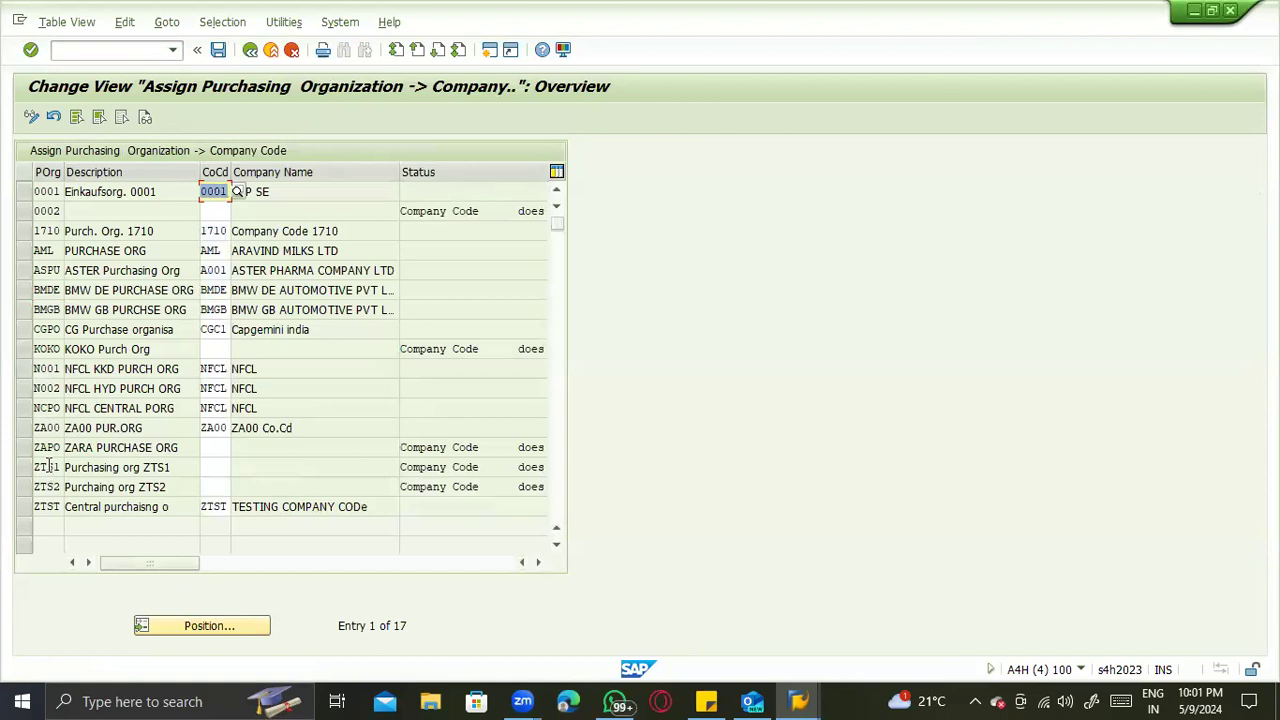
{"action": "left_click", "coordinate": [217, 466]}
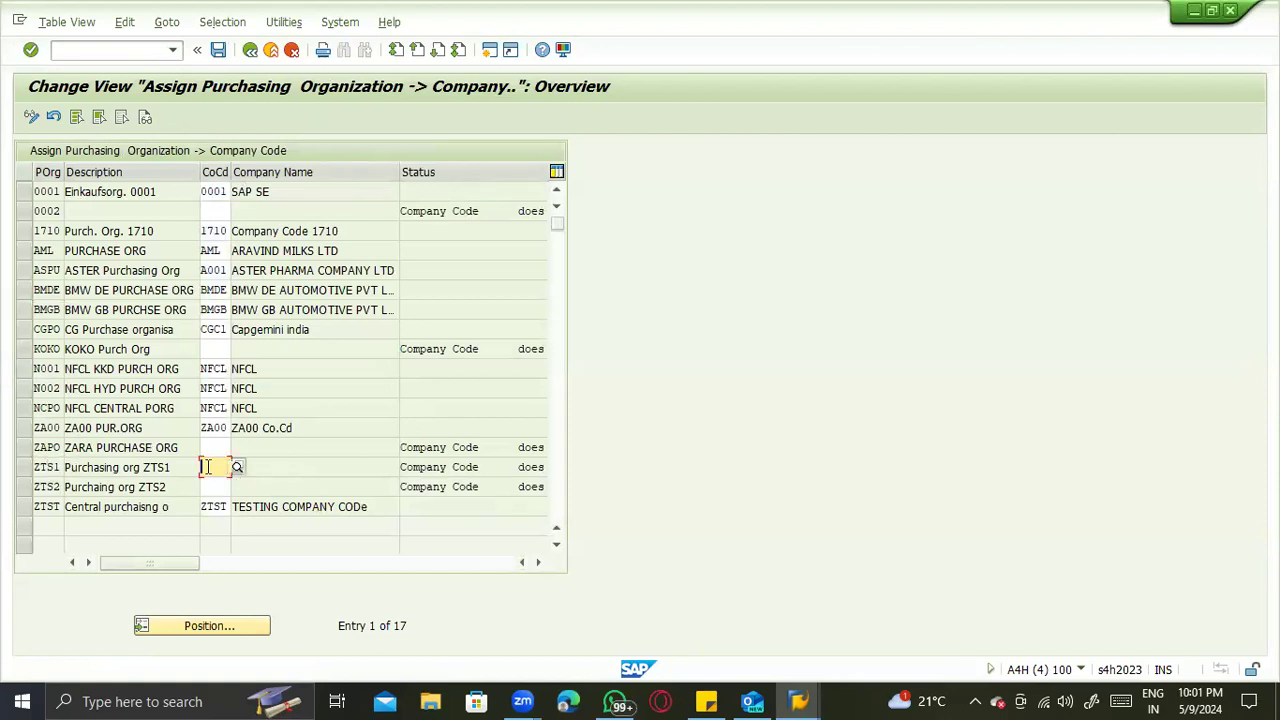
{"action": "left_click", "coordinate": [250, 49]}
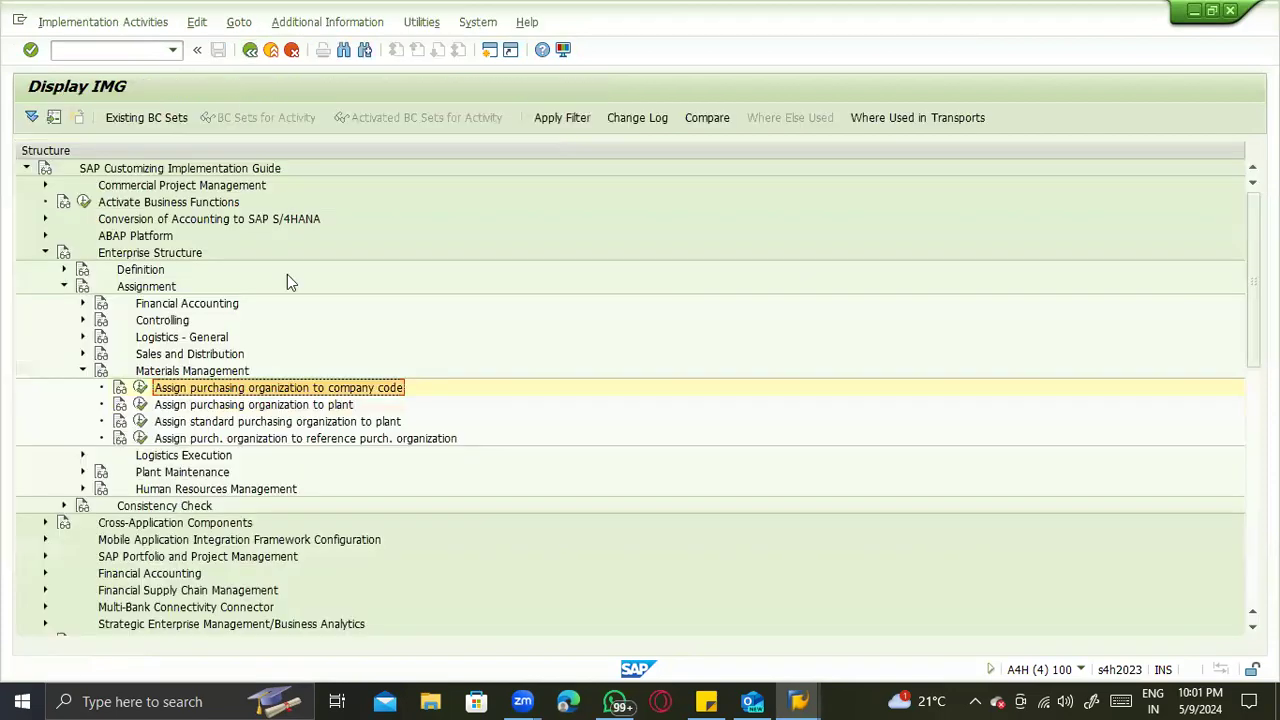
- Open the assignment of standard purchasing organizations to plants and locate plant ZTS1 in the list
{"action": "left_click", "coordinate": [141, 422]}
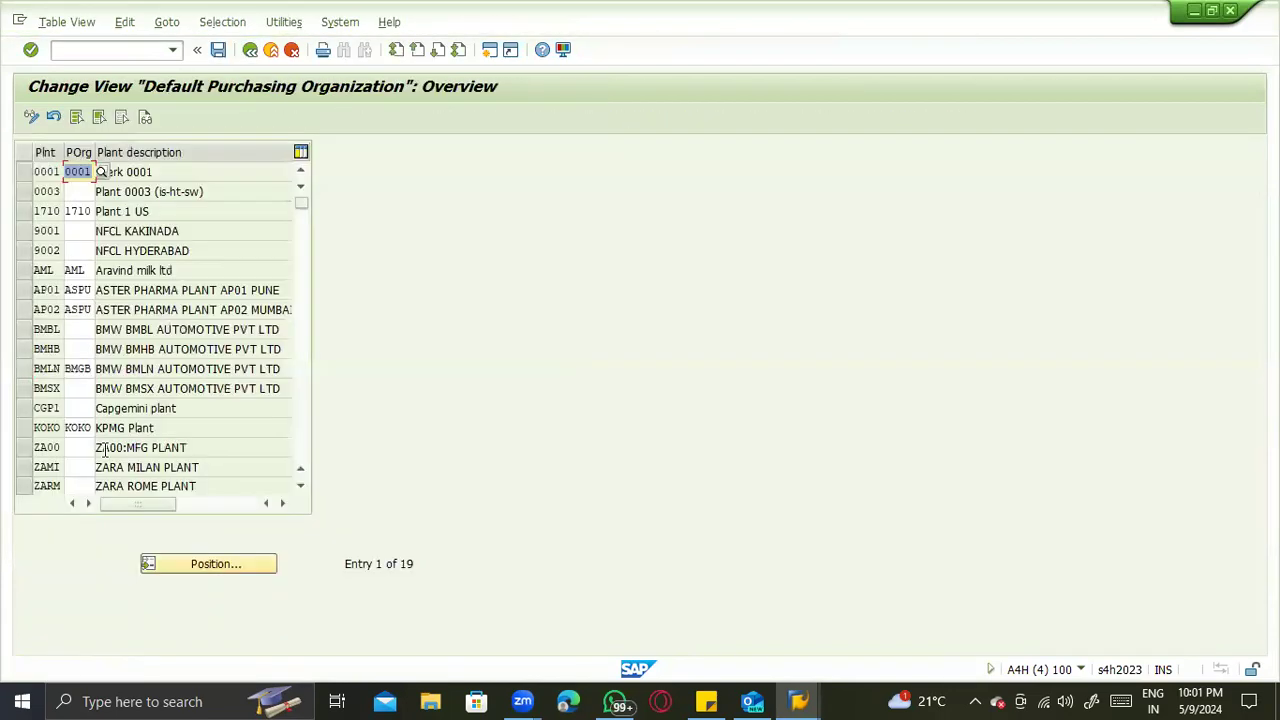
{"action": "left_click", "coordinate": [195, 566]}
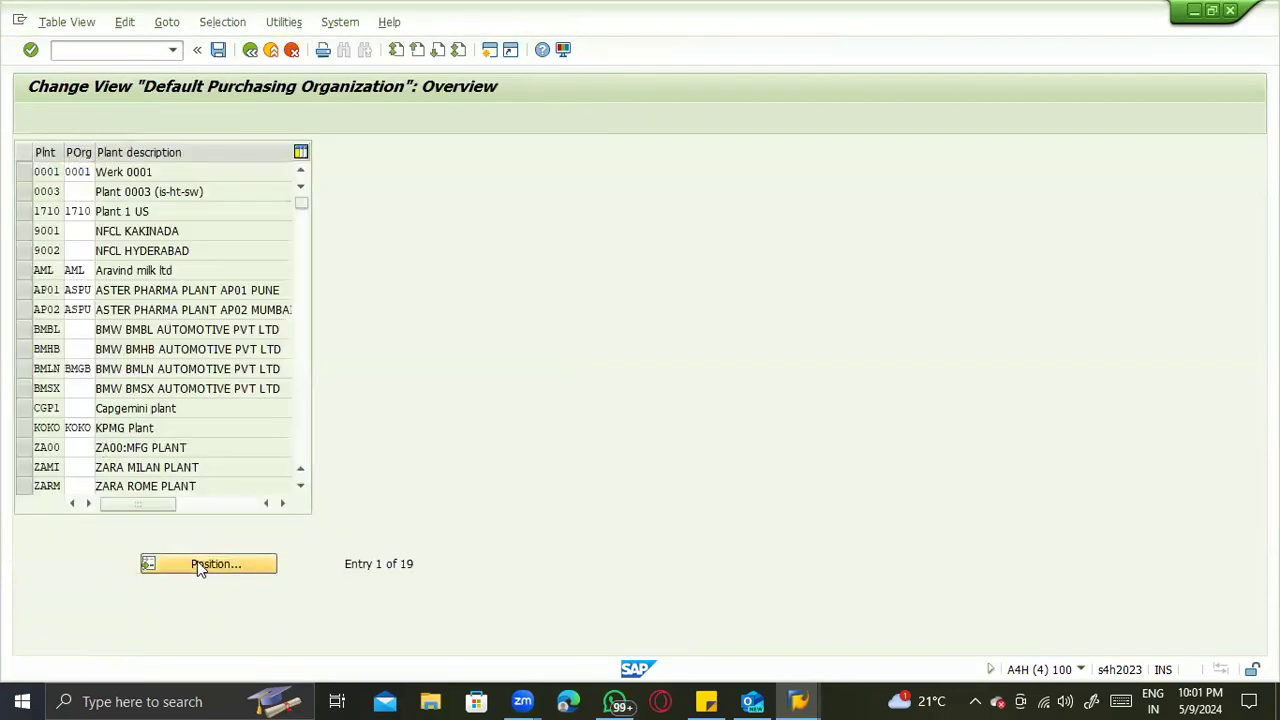
{"action": "type", "text": "zts"}
{"action": "key", "text": "Return"}
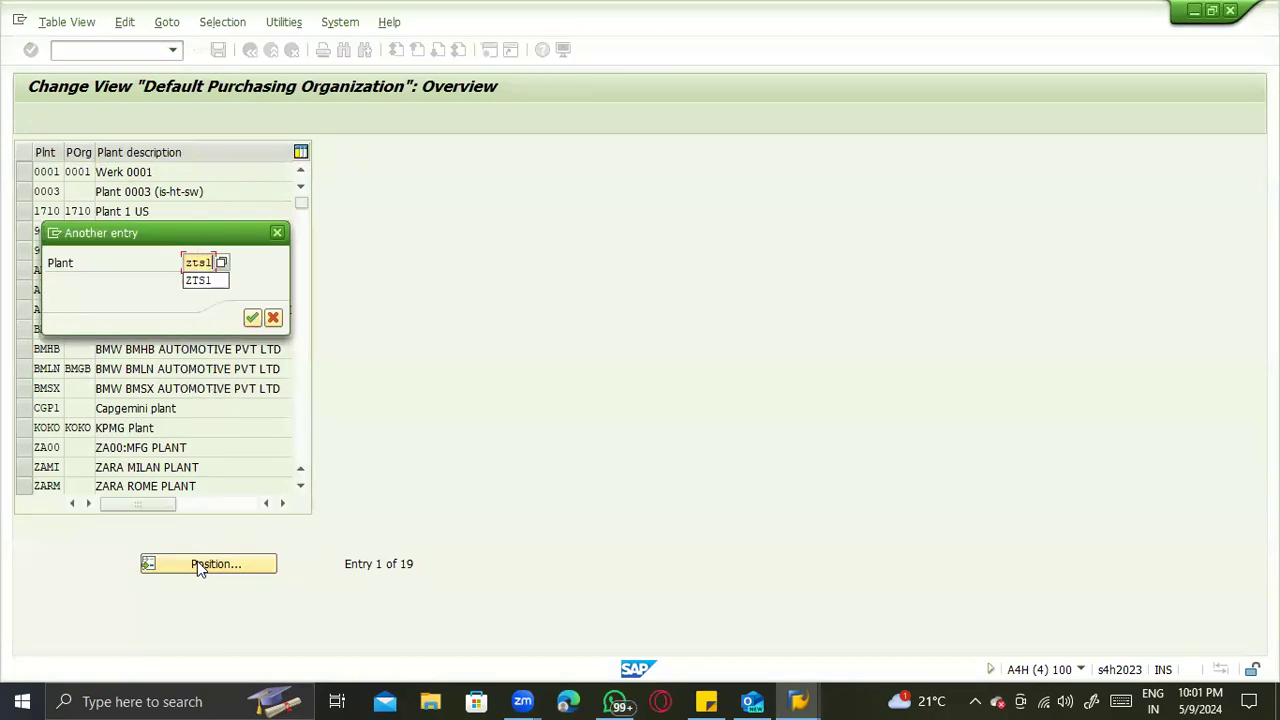
- Set the default purchasing organization of plant ZTS1 to ZTS1 and of plant ZTS2 to ZTS2
{"action": "key", "text": "Delete"}
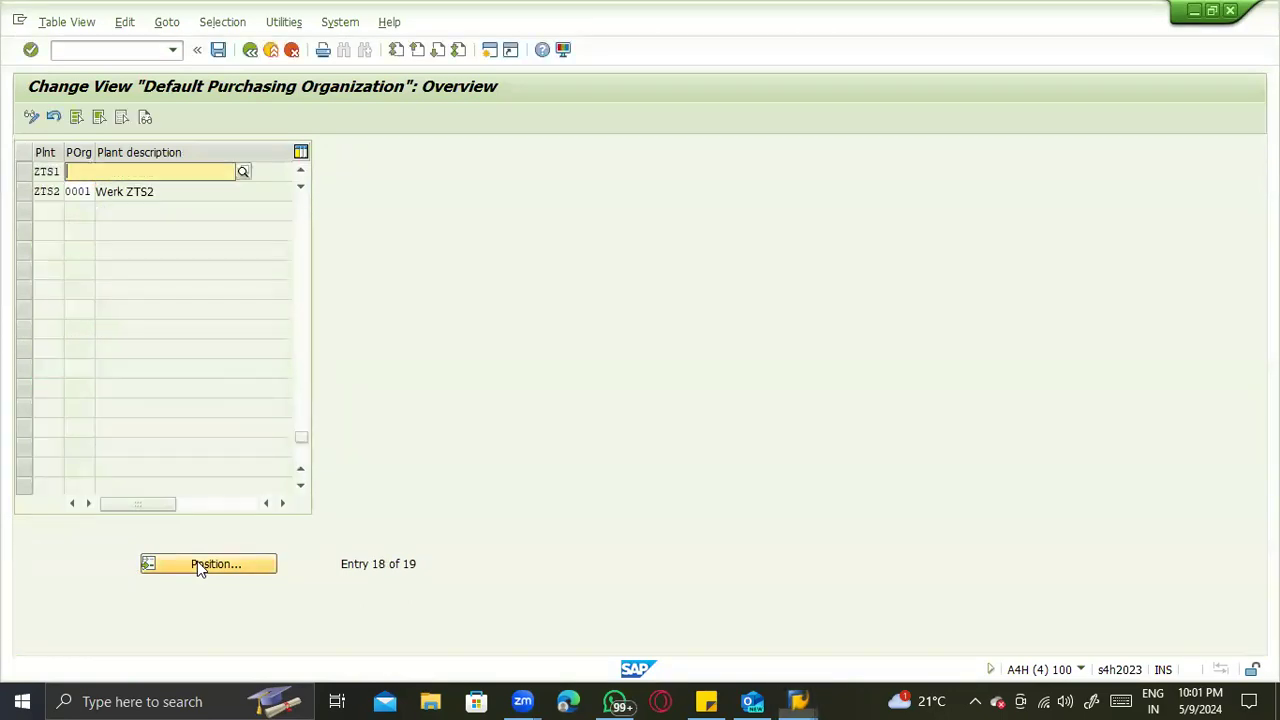
{"action": "type", "text": "Z"}
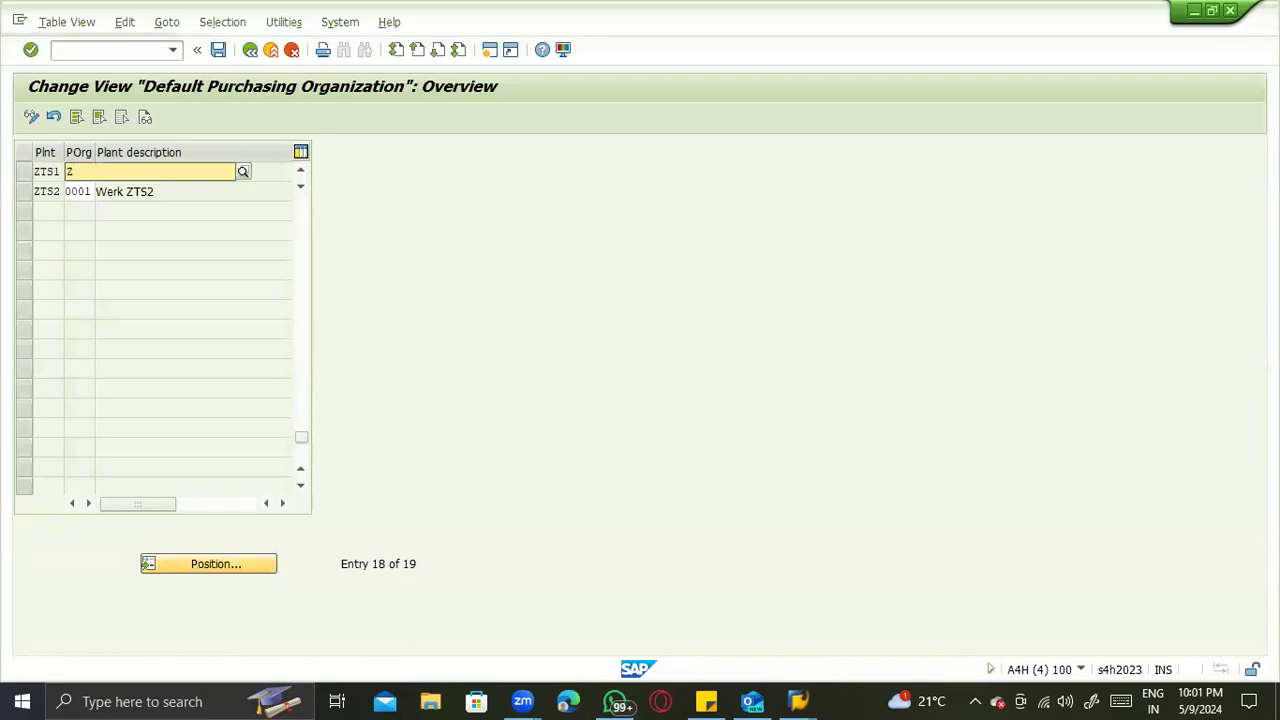
{"action": "type", "text": "TS1"}
{"action": "key", "text": "Down"}
{"action": "key", "text": "Return"}
{"action": "key", "text": "Tab"}
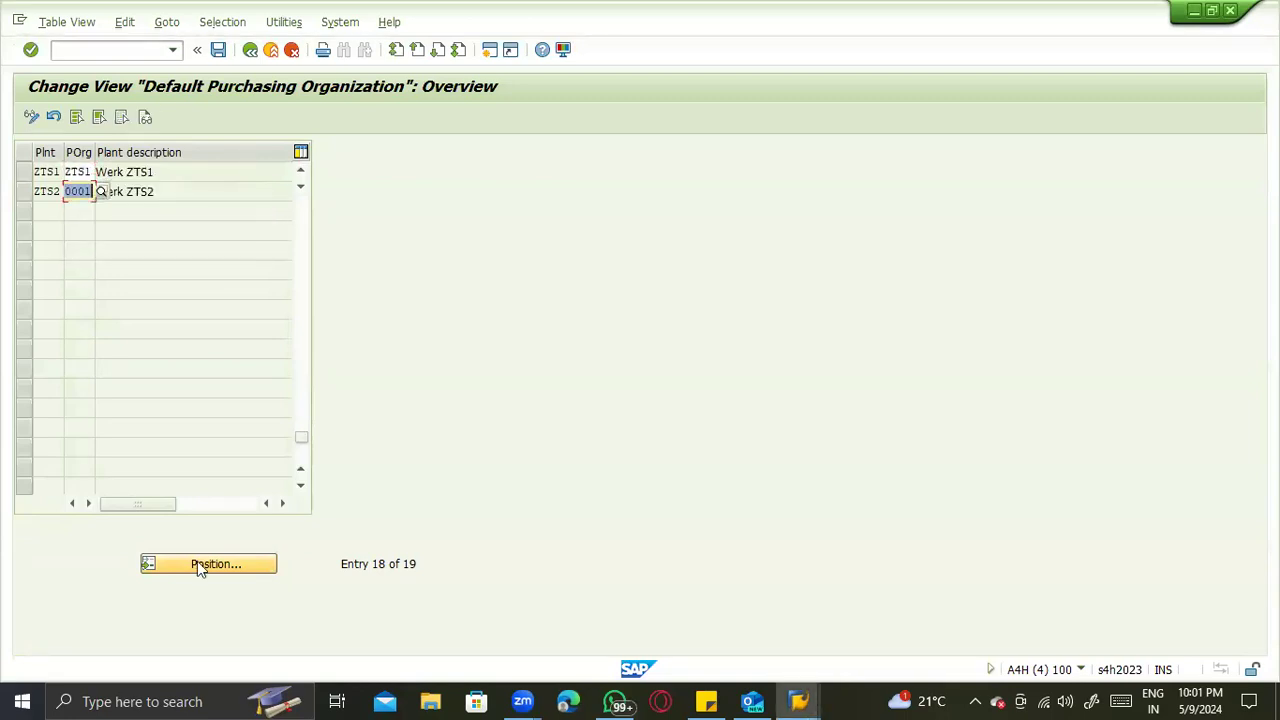
{"action": "type", "text": "ZTS2"}
{"action": "key", "text": "Return"}
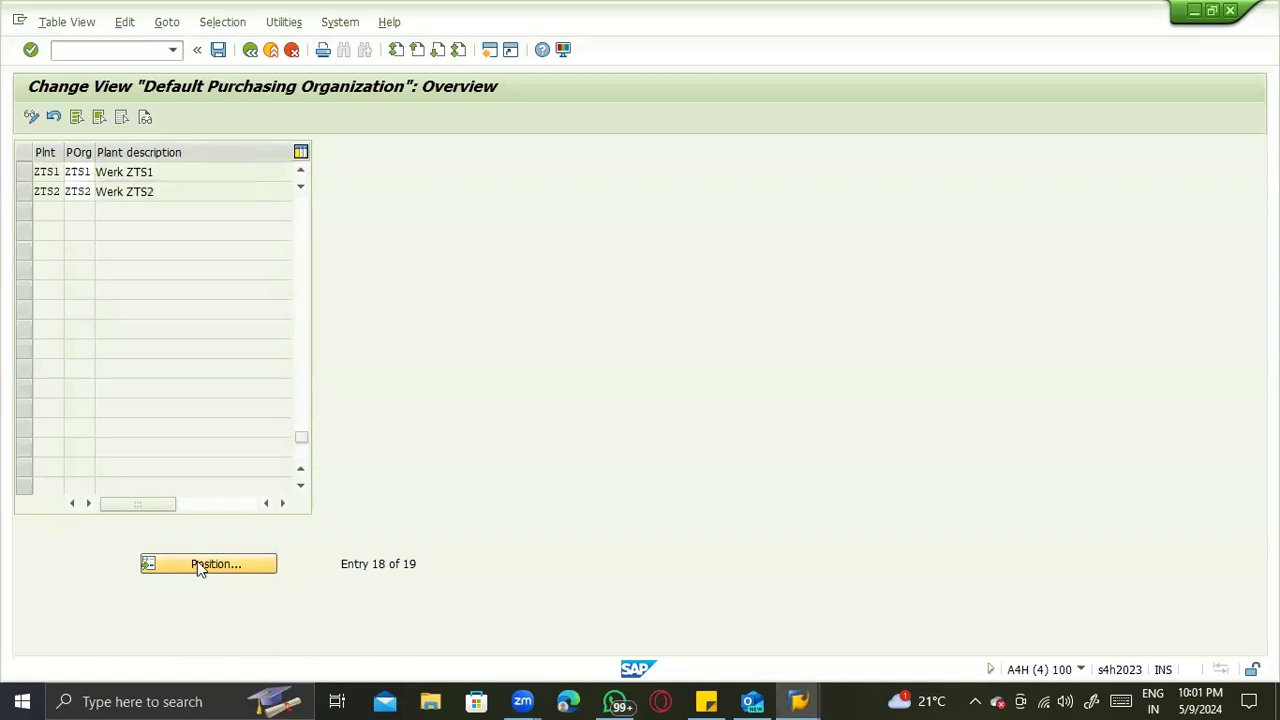
- Save the default assignments in the proposed customizing request and start purchase order creation with transaction ME21N
{"action": "left_click", "coordinate": [197, 563]}
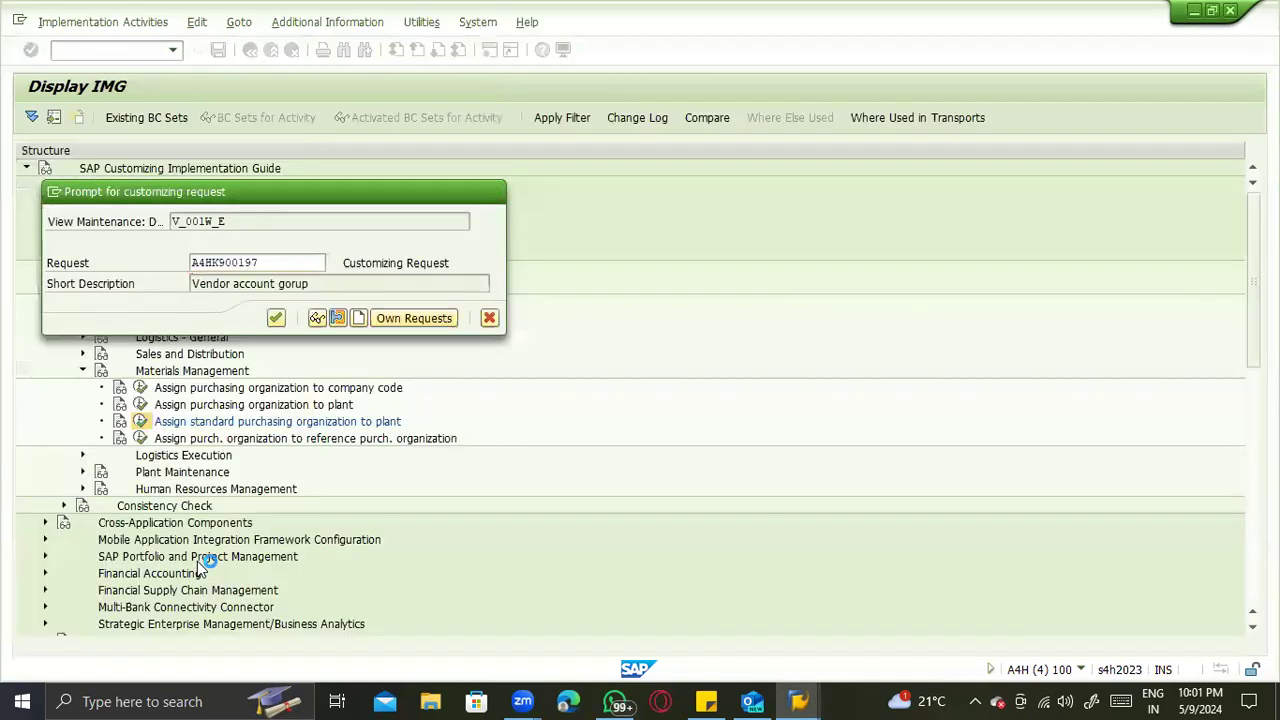
{"action": "key", "text": "Return"}
{"action": "key", "text": "F3"}
{"action": "key", "text": "F3"}
{"action": "key", "text": "F3"}
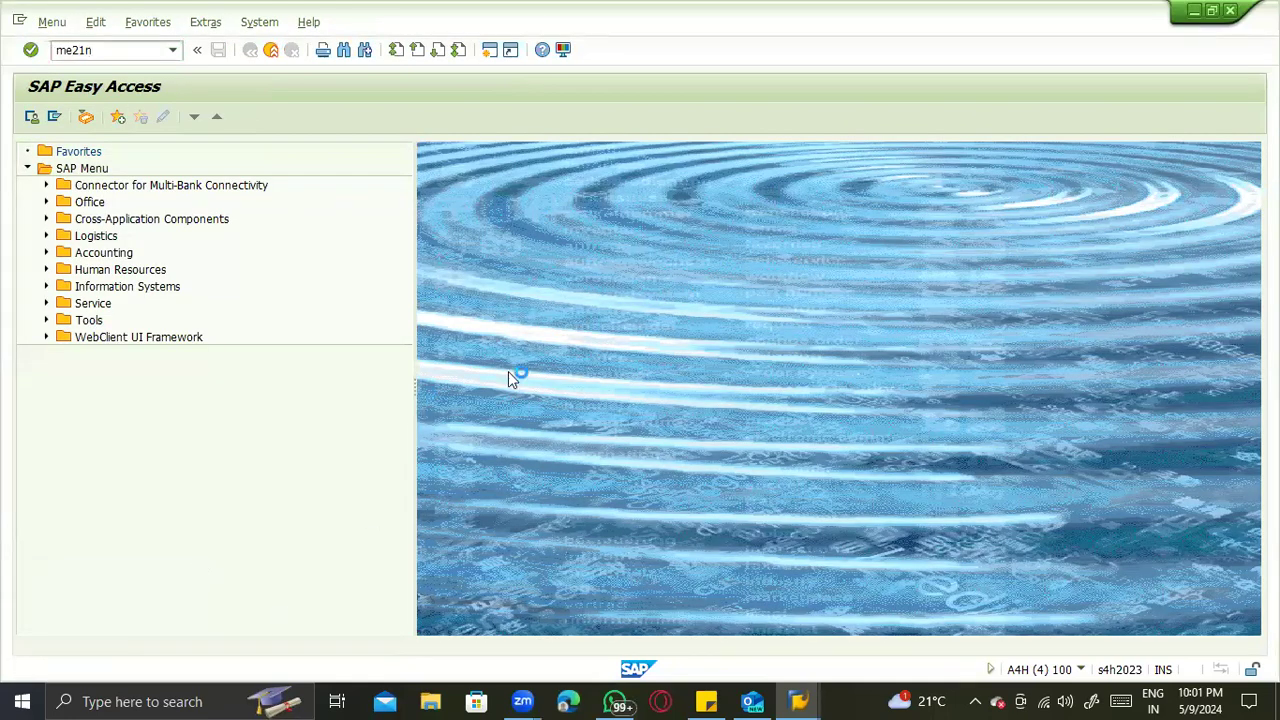
{"action": "key", "text": "Return"}
- Enter supplier BP Testing _ZTST, purchasing organization ZTS1, purchasing group ACS and company code ZTST in the purchase order header
{"action": "left_click", "coordinate": [408, 151]}
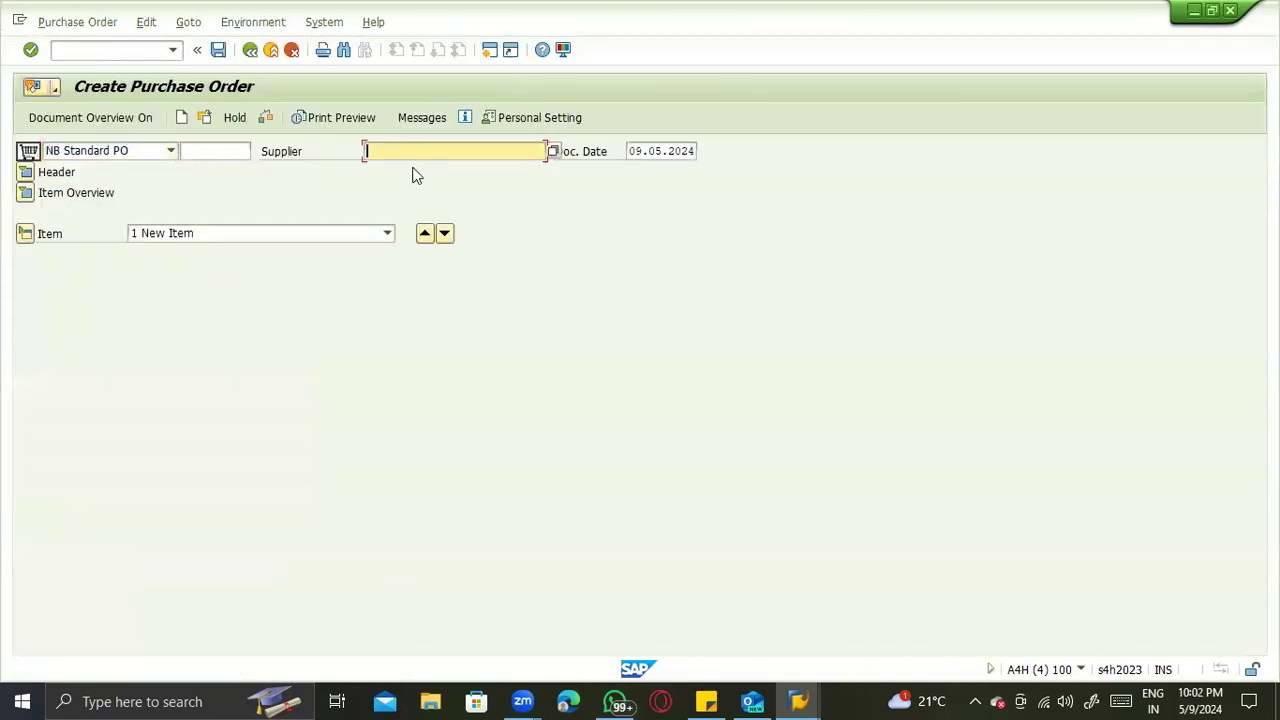
{"action": "left_click", "coordinate": [414, 169]}
{"action": "key", "text": "Return"}
{"action": "left_click", "coordinate": [158, 214]}
{"action": "left_click", "coordinate": [159, 231]}
{"action": "key", "text": "Tab"}
{"action": "left_click", "coordinate": [165, 252]}
{"action": "key", "text": "Tab"}
{"action": "left_click", "coordinate": [169, 271]}
{"action": "key", "text": "Return"}
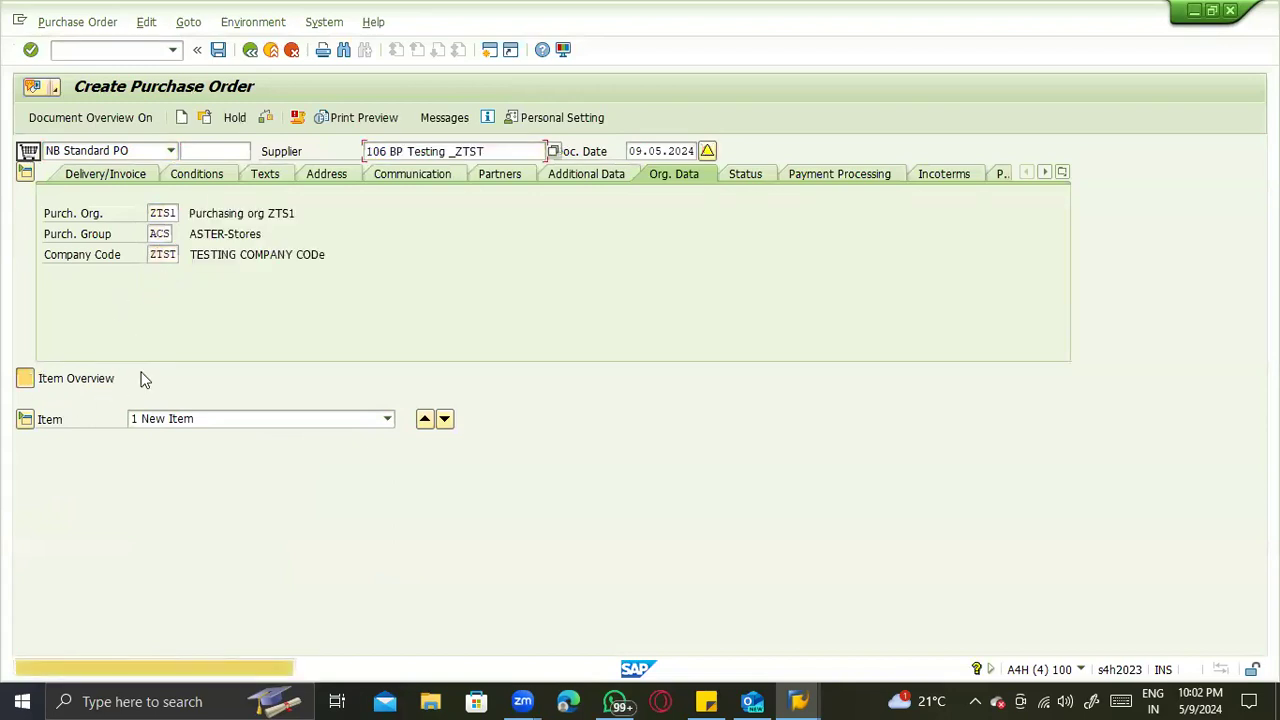
- Add an order item for material 5001 with plant ZTS1 and a quantity of 10
{"action": "left_click", "coordinate": [212, 420]}
{"action": "type", "text": "5001"}
{"action": "left_click", "coordinate": [987, 420]}
{"action": "type", "text": "ZTS1"}
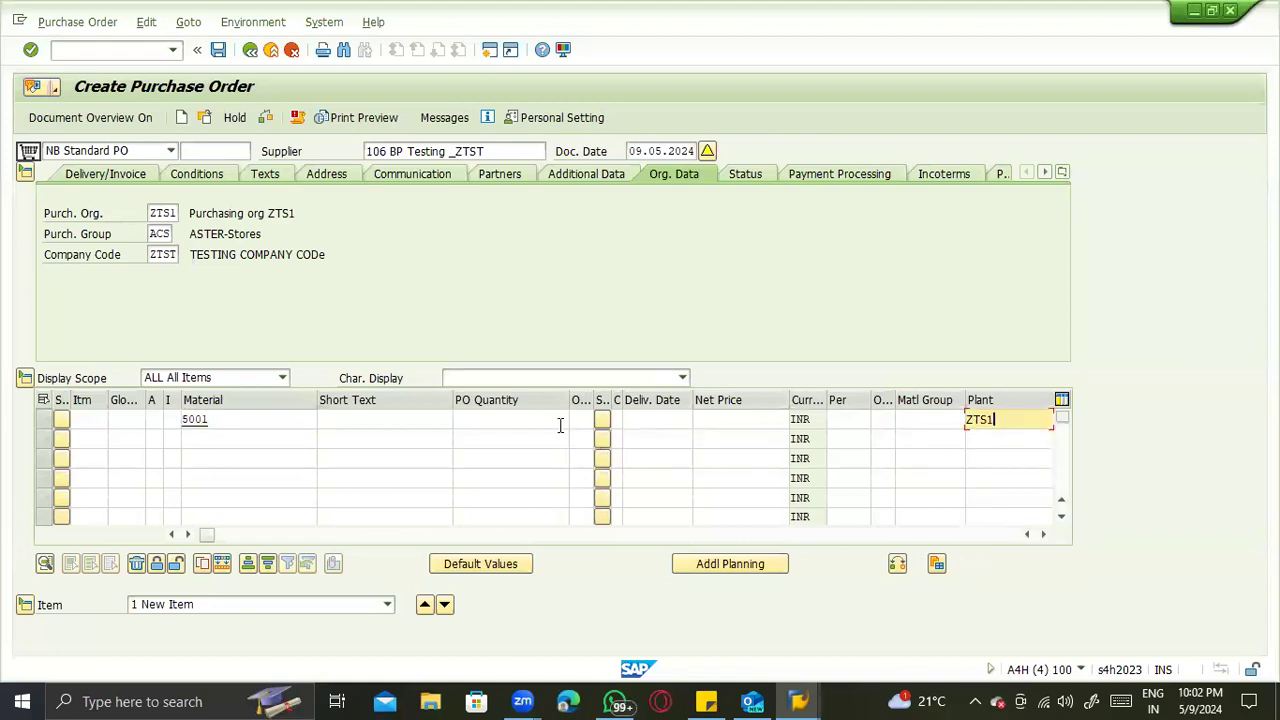
{"action": "left_click", "coordinate": [557, 420]}
{"action": "type", "text": "10"}
- Set the item's delivery date to 09.05.2024 and net price to 100, and re-enter plant ZTS1
{"action": "left_click", "coordinate": [630, 421]}
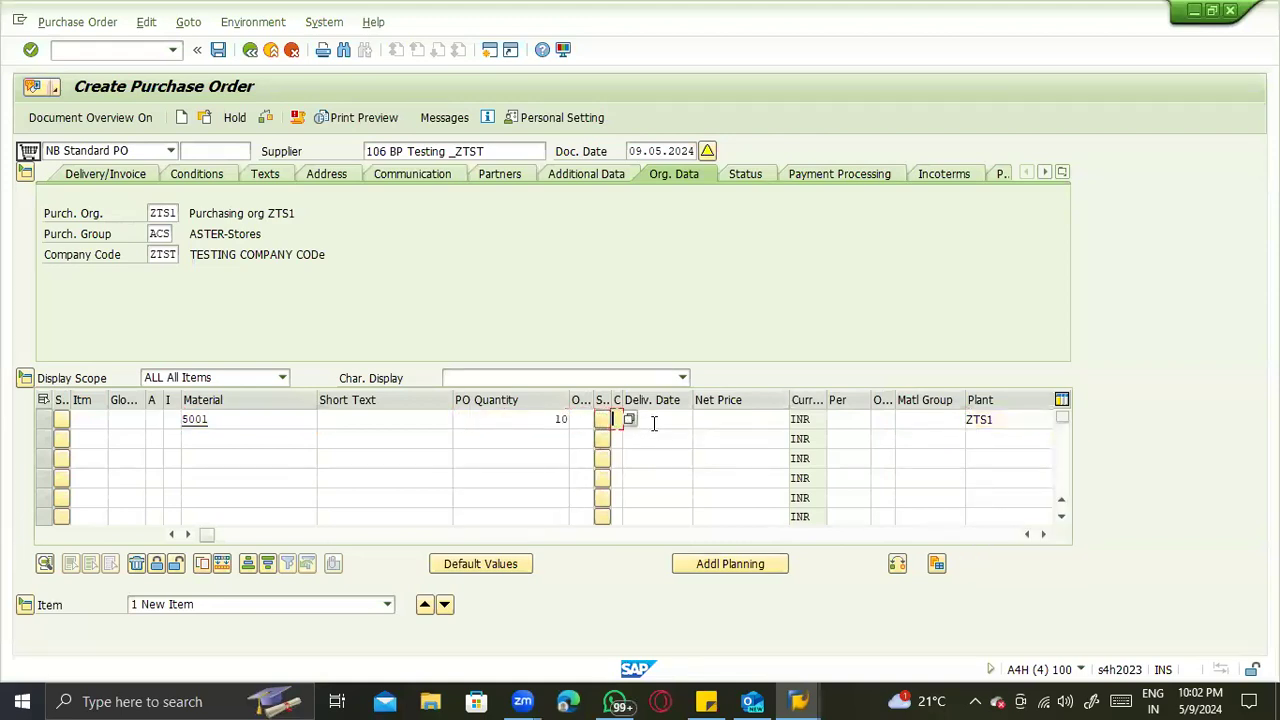
{"action": "left_click", "coordinate": [666, 440]}
{"action": "left_click", "coordinate": [765, 420]}
{"action": "left_click", "coordinate": [712, 440]}
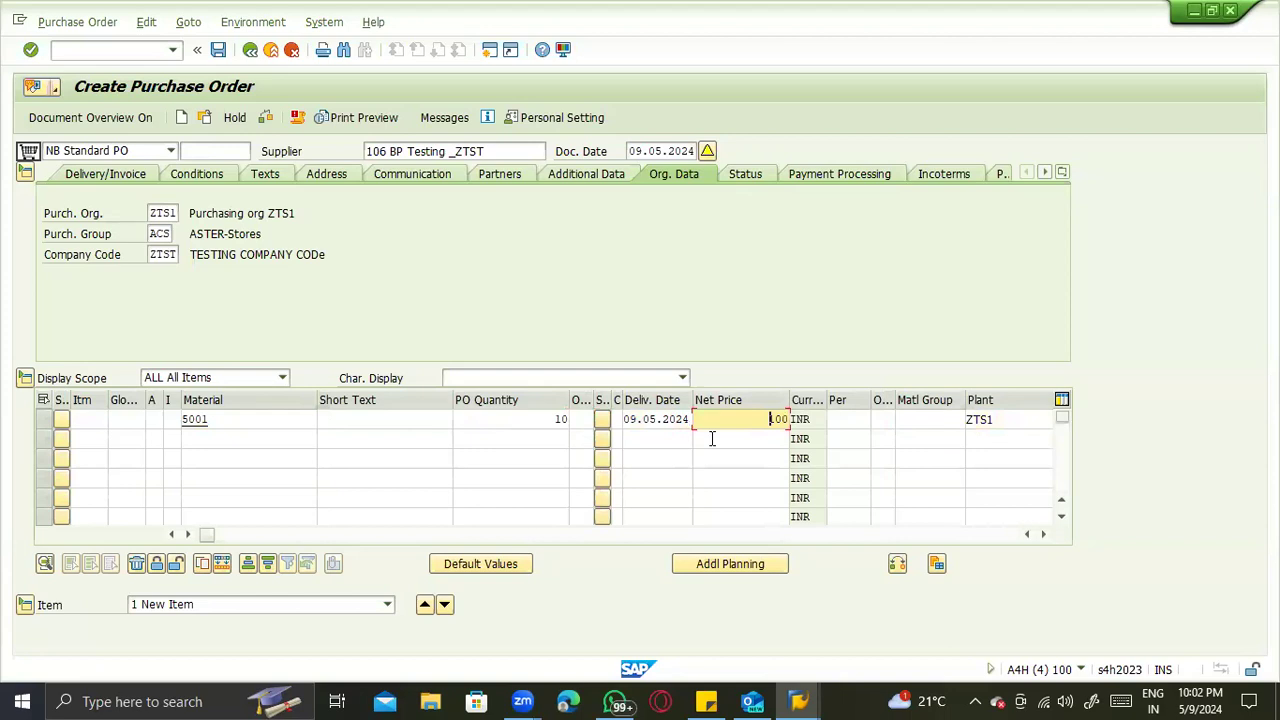
{"action": "key", "text": "Return"}
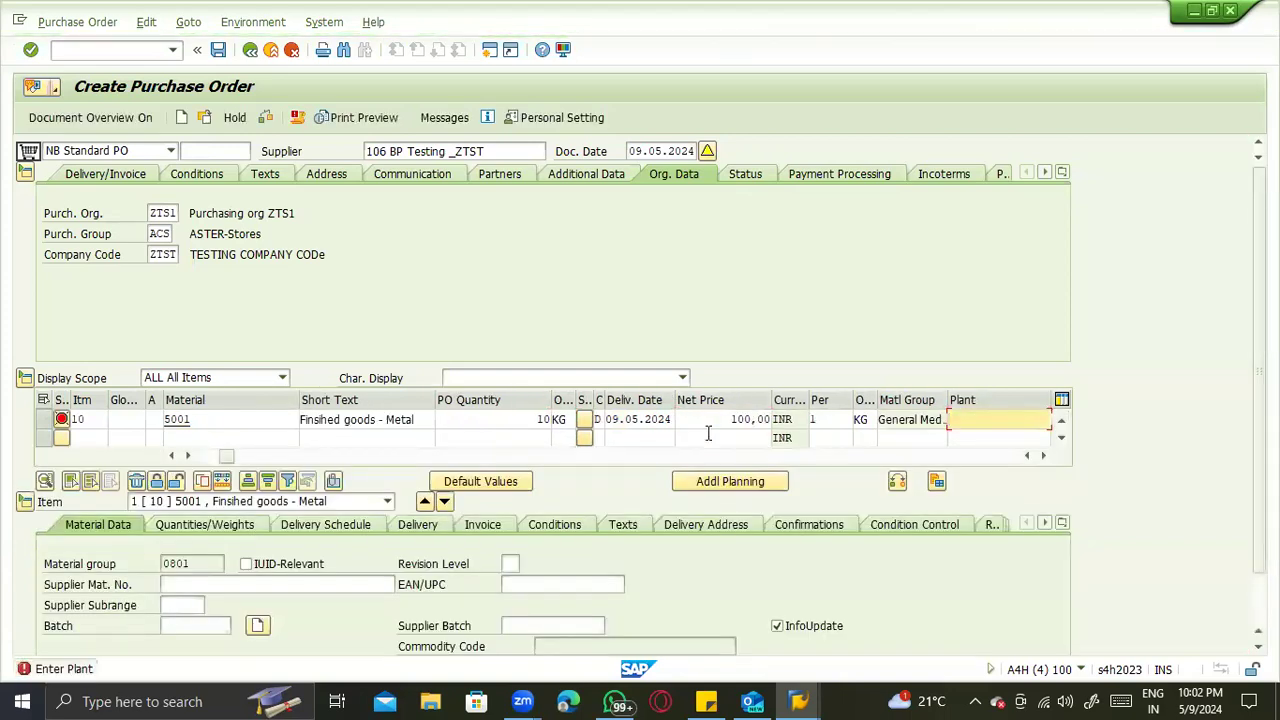
{"action": "left_click", "coordinate": [1000, 420]}
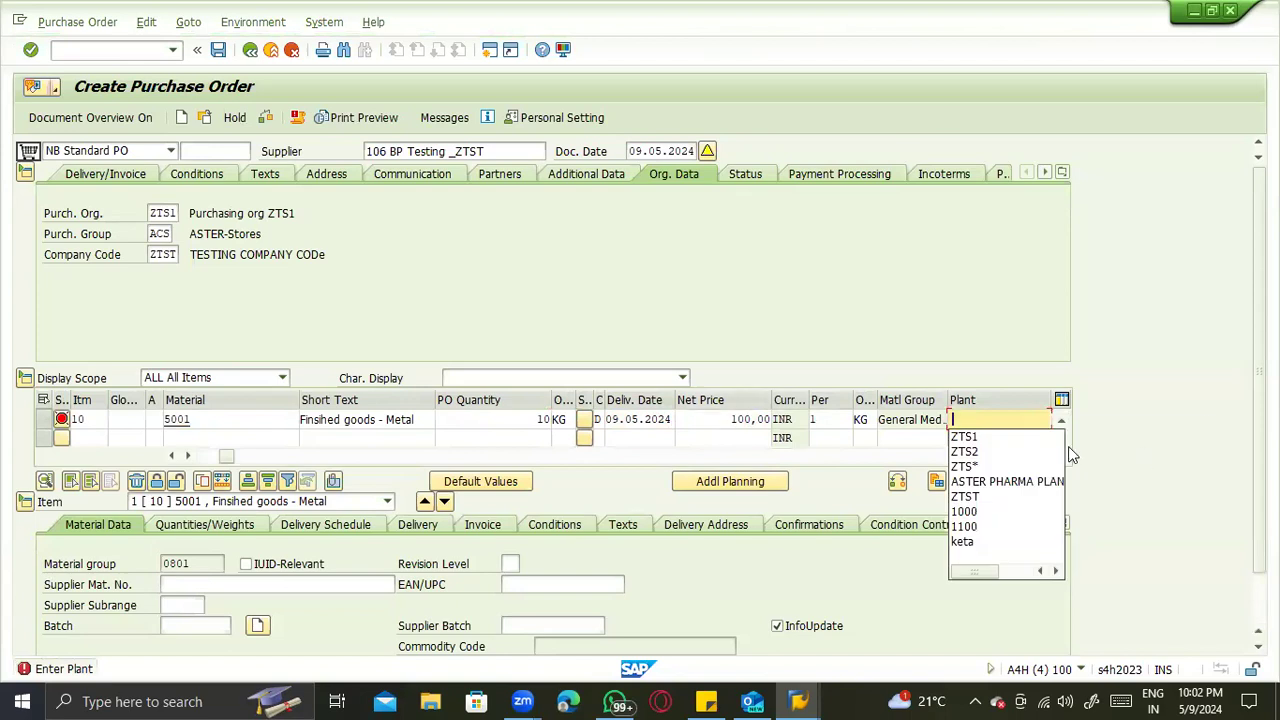
{"action": "left_click", "coordinate": [996, 437]}
{"action": "key", "text": "Tab"}
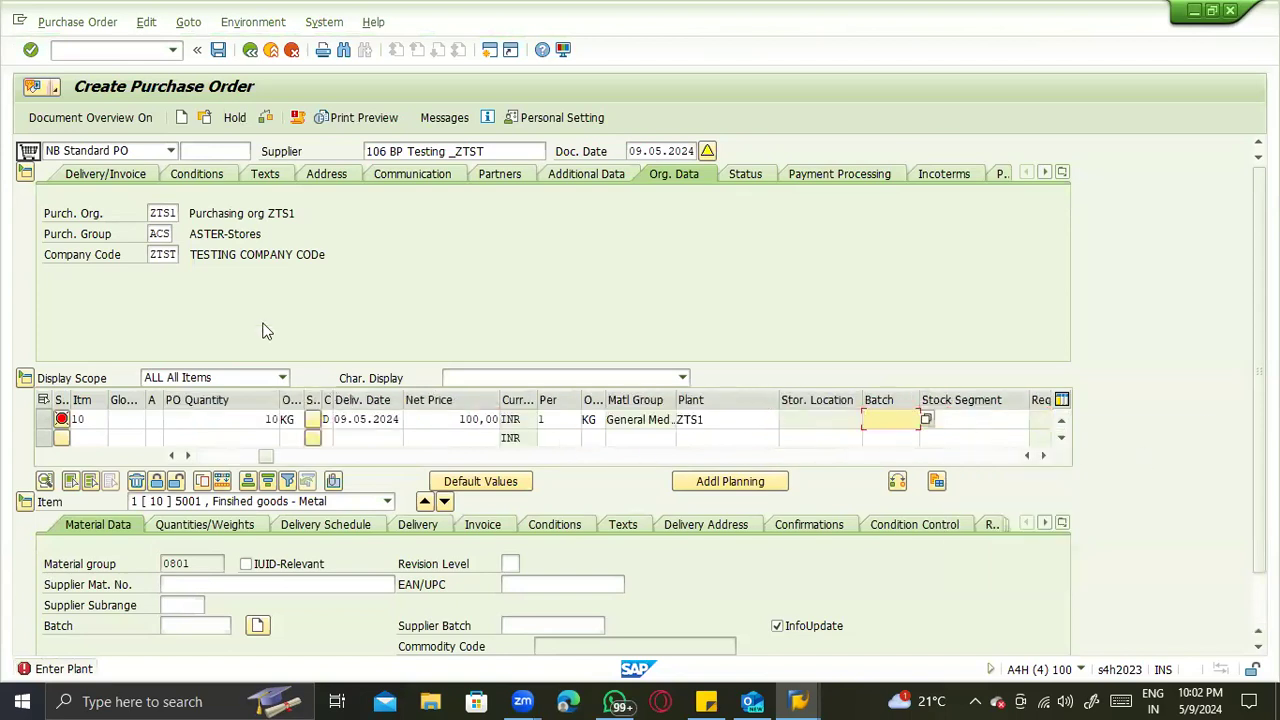
- Discard the current purchase order draft and start a new order for supplier BP Testing _ZTST
{"action": "left_click", "coordinate": [182, 119]}
{"action": "left_click", "coordinate": [341, 350]}
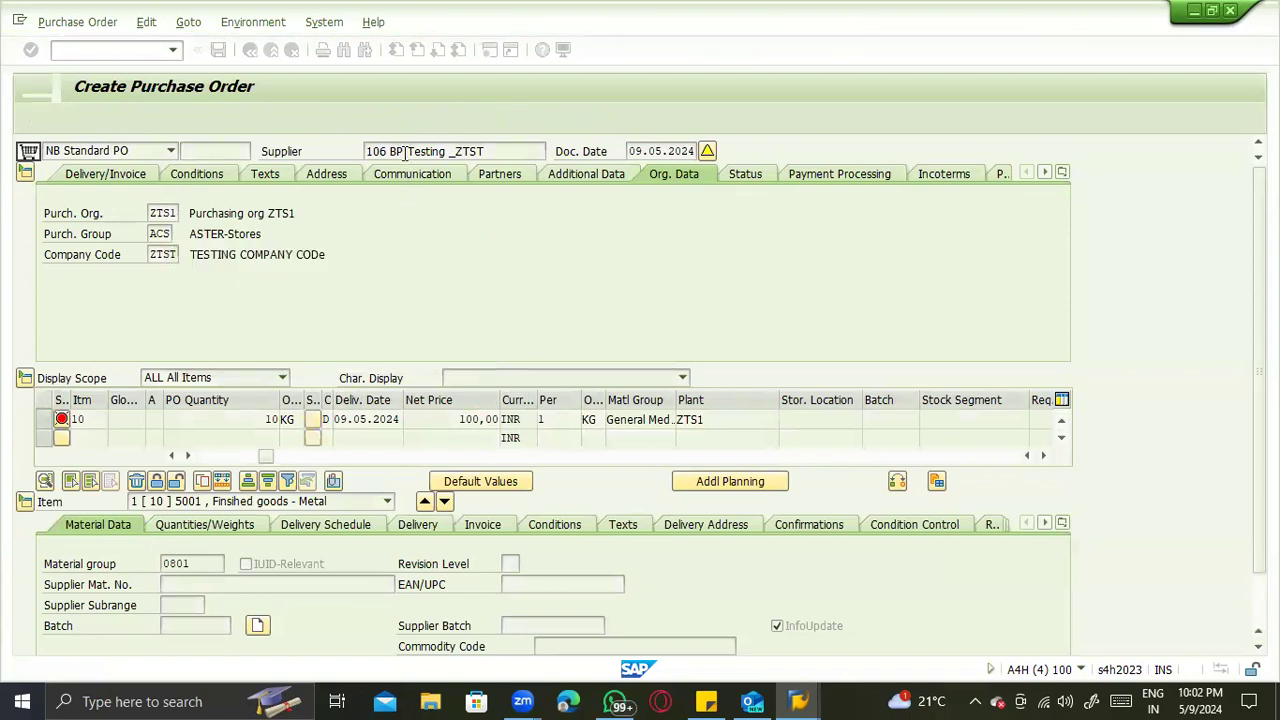
{"action": "left_click", "coordinate": [390, 169]}
{"action": "left_click", "coordinate": [160, 213]}
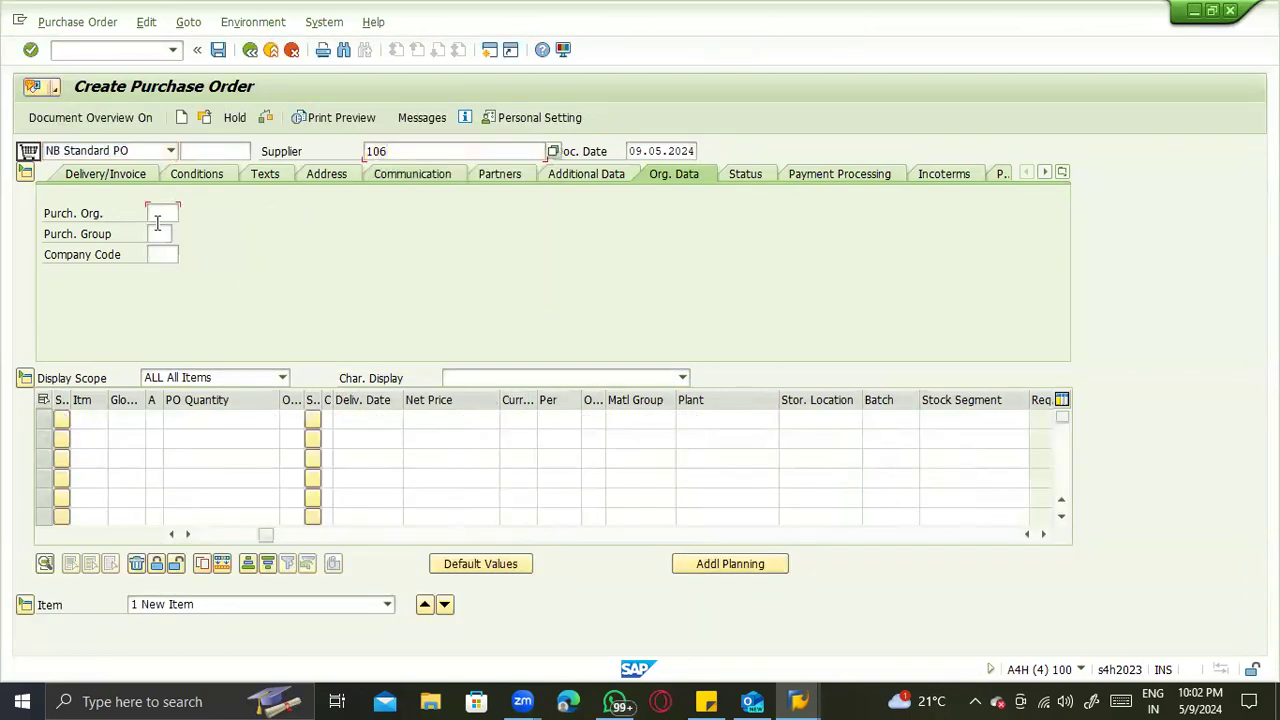
- Check the purchasing organizations of plants ZTS1 and ZTS2 in the T001W table display and return to the purchase order
{"action": "key", "text": "alt+Tab"}
{"action": "key", "text": "Tab"}
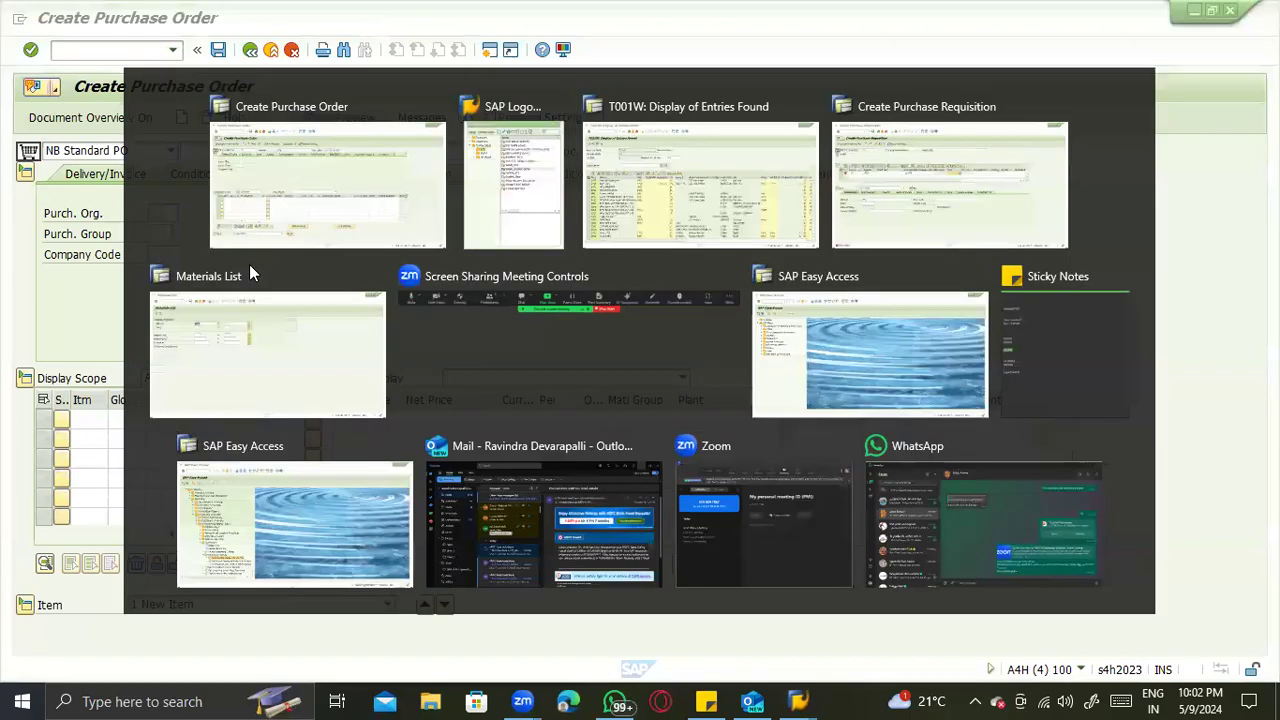
{"action": "scroll", "coordinate": [1006, 560], "scroll_direction": "down", "scroll_amount": 1}
{"action": "left_click_drag", "start_coordinate": [1001, 597], "coordinate": [997, 624]}
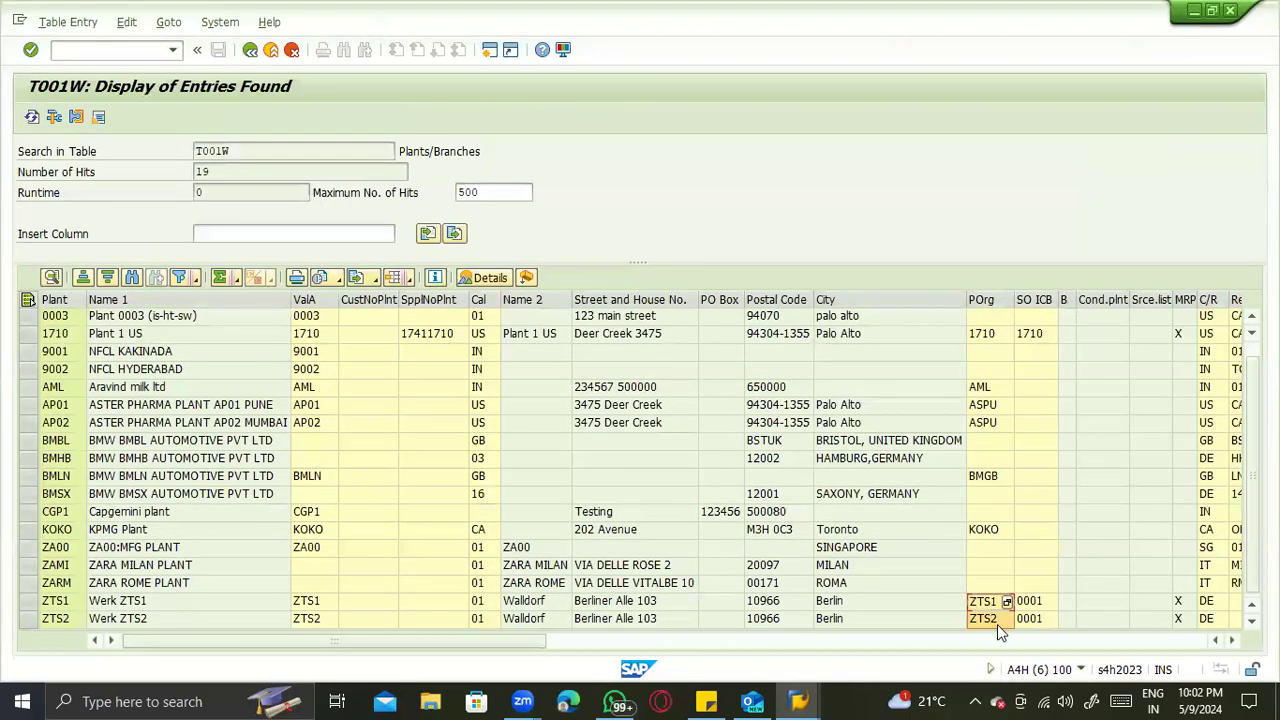
{"action": "left_click", "coordinate": [42, 608]}
{"action": "key", "text": "alt+Tab"}
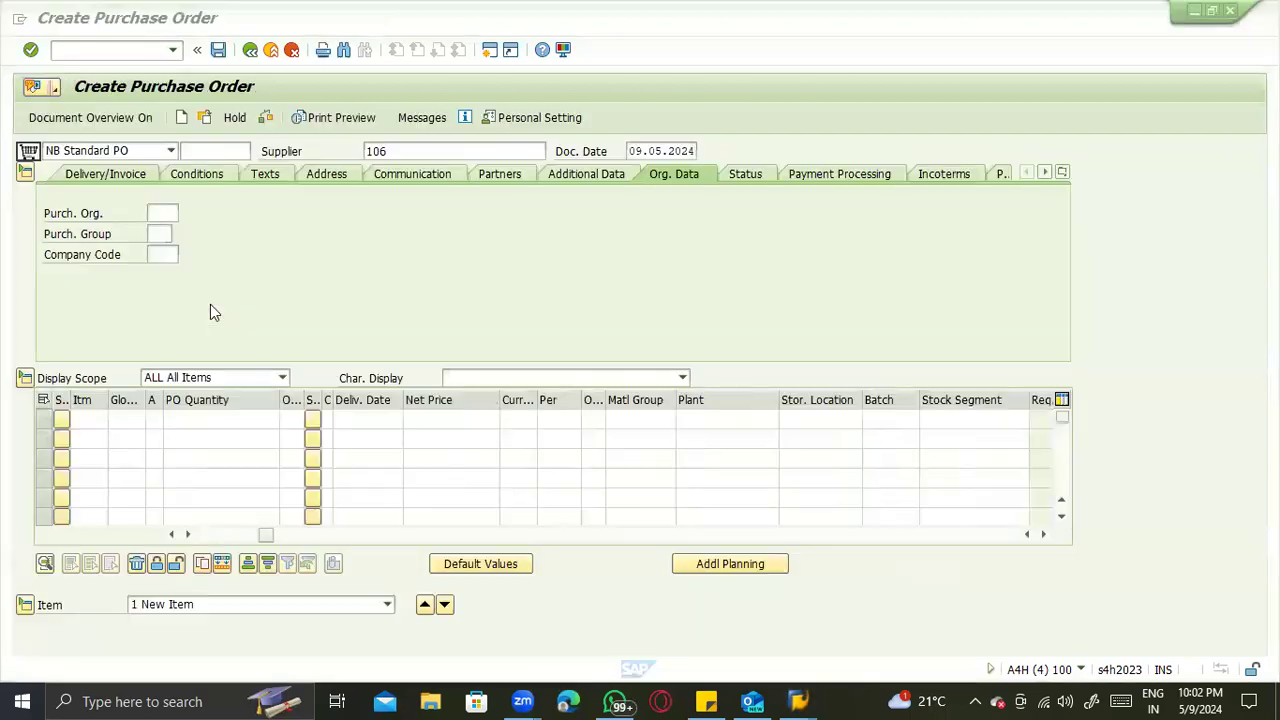
- Fill in the new order's organizational data with purchasing organization ZTS1, purchasing group ACS and company code ZTST
{"action": "type", "text": "ZTS1"}
{"action": "key", "text": "Tab"}
{"action": "type", "text": "ACS"}
{"action": "key", "text": "Tab"}
{"action": "type", "text": "ZTS1"}
- Enter material 5001 in the first item line of the new purchase order
{"action": "left_click", "coordinate": [195, 425]}
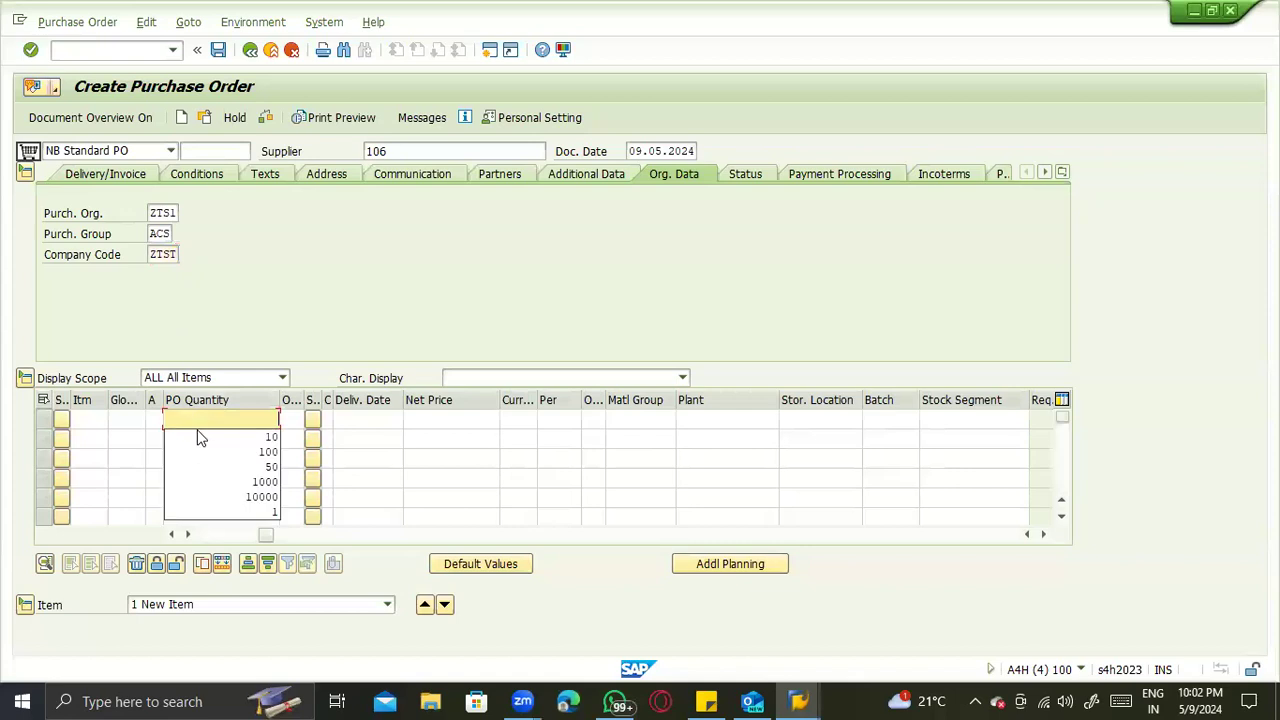
{"action": "key", "text": "shift+Tab"}
{"action": "key", "text": "shift+Tab"}
{"action": "key", "text": "shift+Tab"}
{"action": "key", "text": "shift+Tab"}
{"action": "key", "text": "Tab"}
{"action": "key", "text": "Tab"}
{"action": "type", "text": "5001"}
{"action": "key", "text": "Tab"}
- Complete the item with plant ZTS1, storage location ZTS1, quantity 10, delivery date 10.05.2024 and net price 100
{"action": "key", "text": "Tab"}
{"action": "key", "text": "Tab"}
{"action": "key", "text": "Tab"}
{"action": "key", "text": "Tab"}
{"action": "key", "text": "Tab"}
{"action": "key", "text": "Tab"}
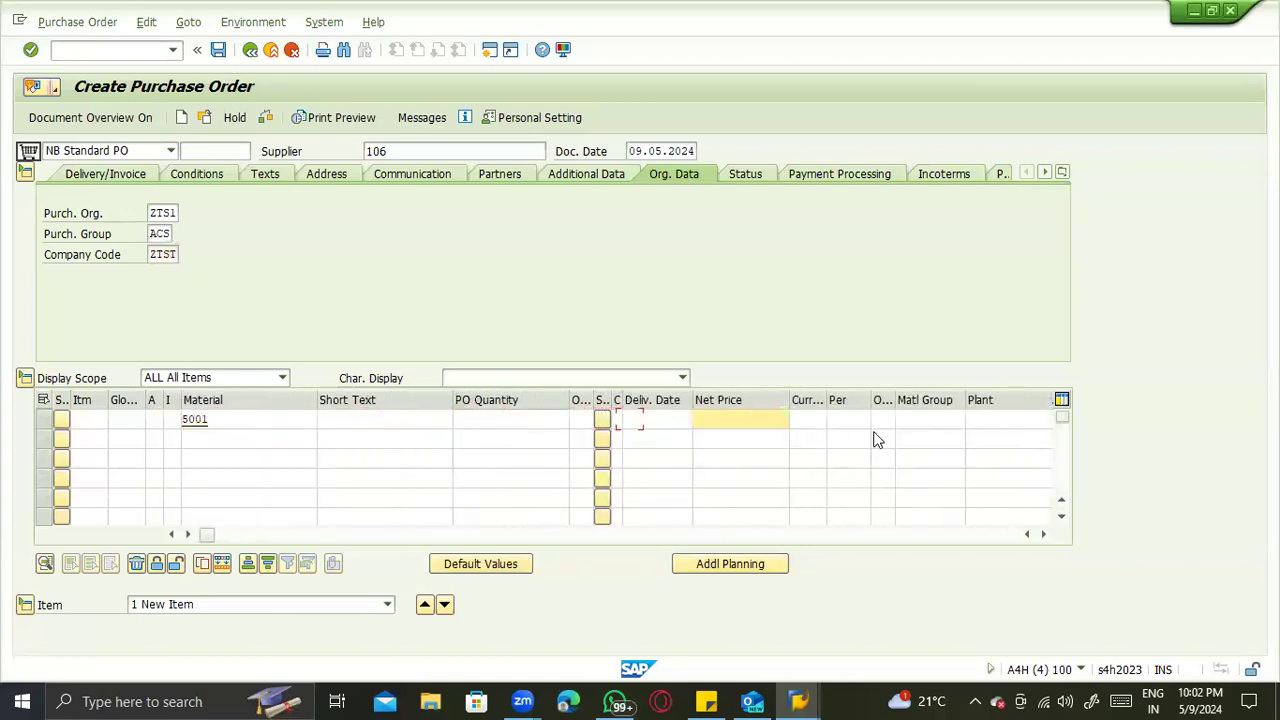
{"action": "key", "text": "Tab"}
{"action": "key", "text": "Tab"}
{"action": "key", "text": "Tab"}
{"action": "key", "text": "Tab"}
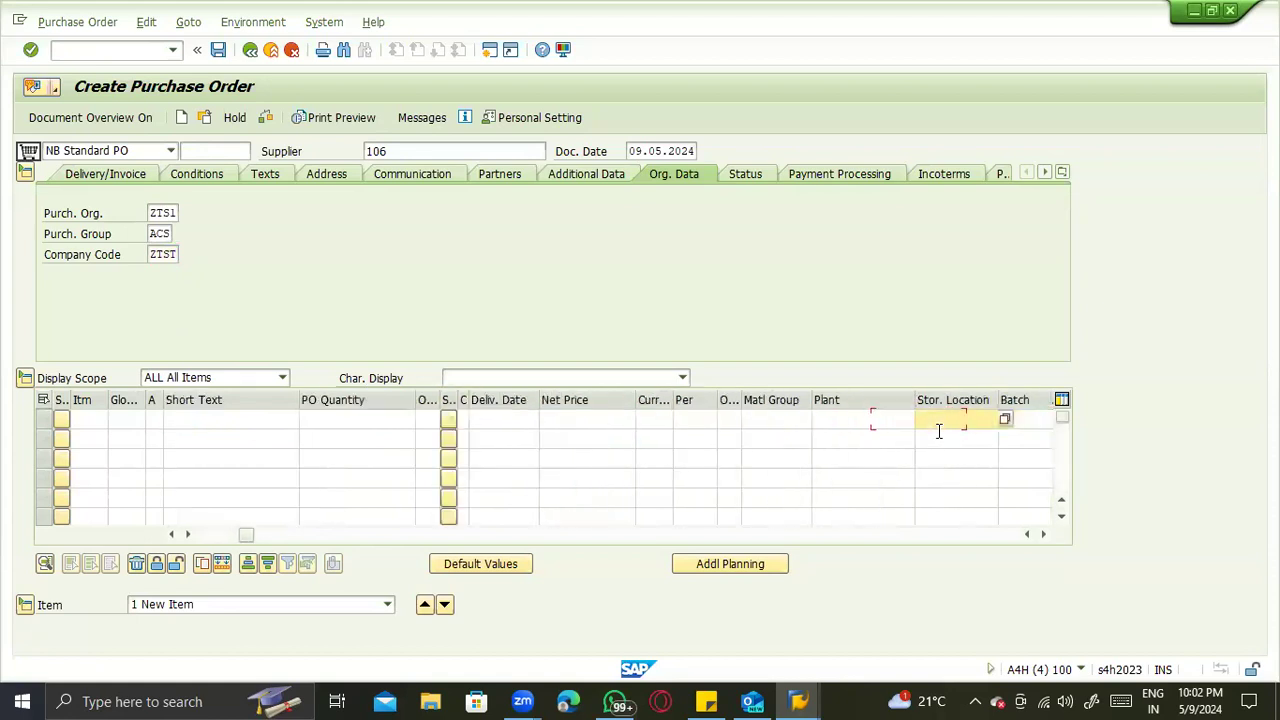
{"action": "key", "text": "shift+Tab"}
{"action": "key", "text": "space"}
{"action": "left_click", "coordinate": [871, 437]}
{"action": "key", "text": "Tab"}
{"action": "key", "text": "Return"}
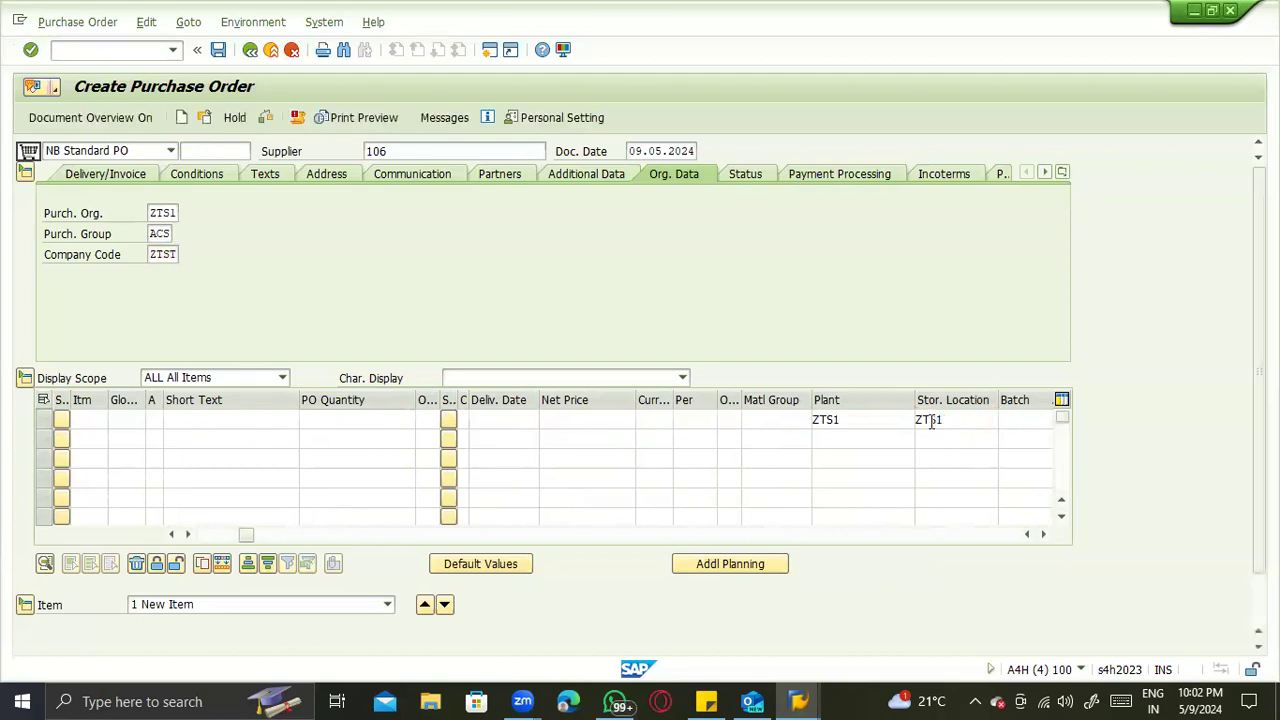
{"action": "type", "text": "10"}
{"action": "key", "text": "Return"}
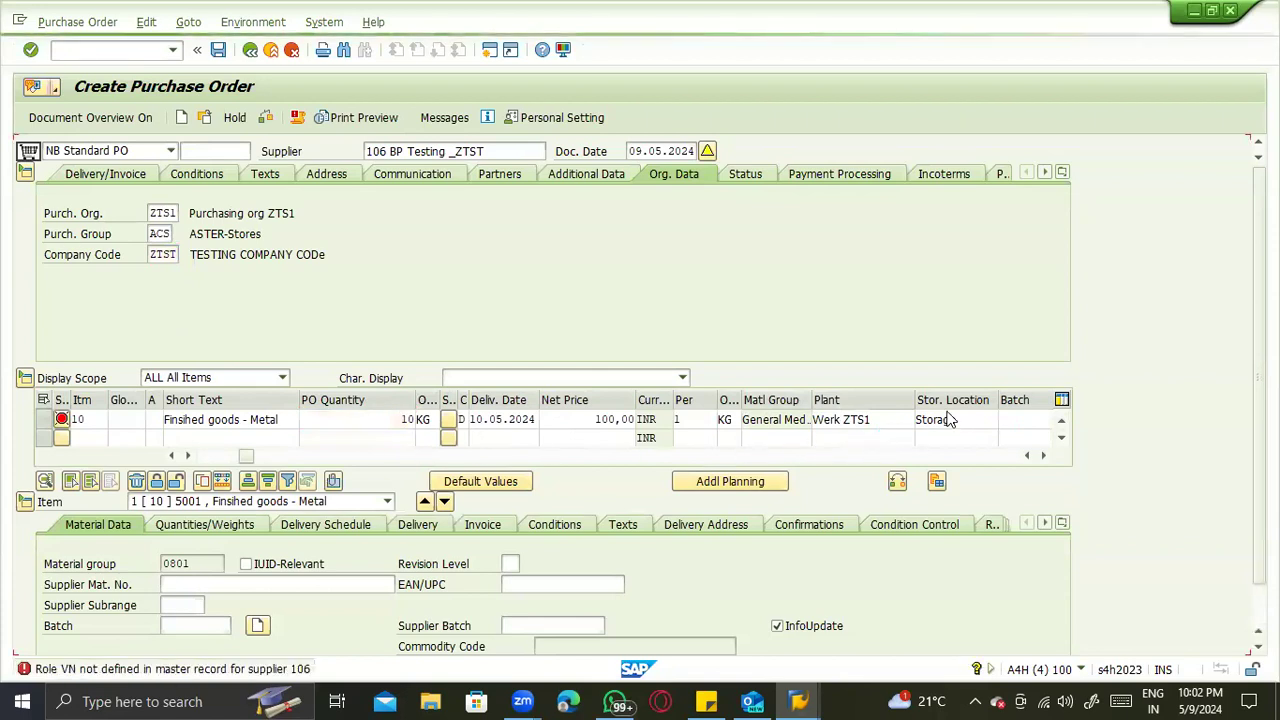
- Review the item's plant and storage location, confirm the entries and collapse the order header
{"action": "left_click", "coordinate": [944, 585]}
{"action": "left_click", "coordinate": [850, 584]}
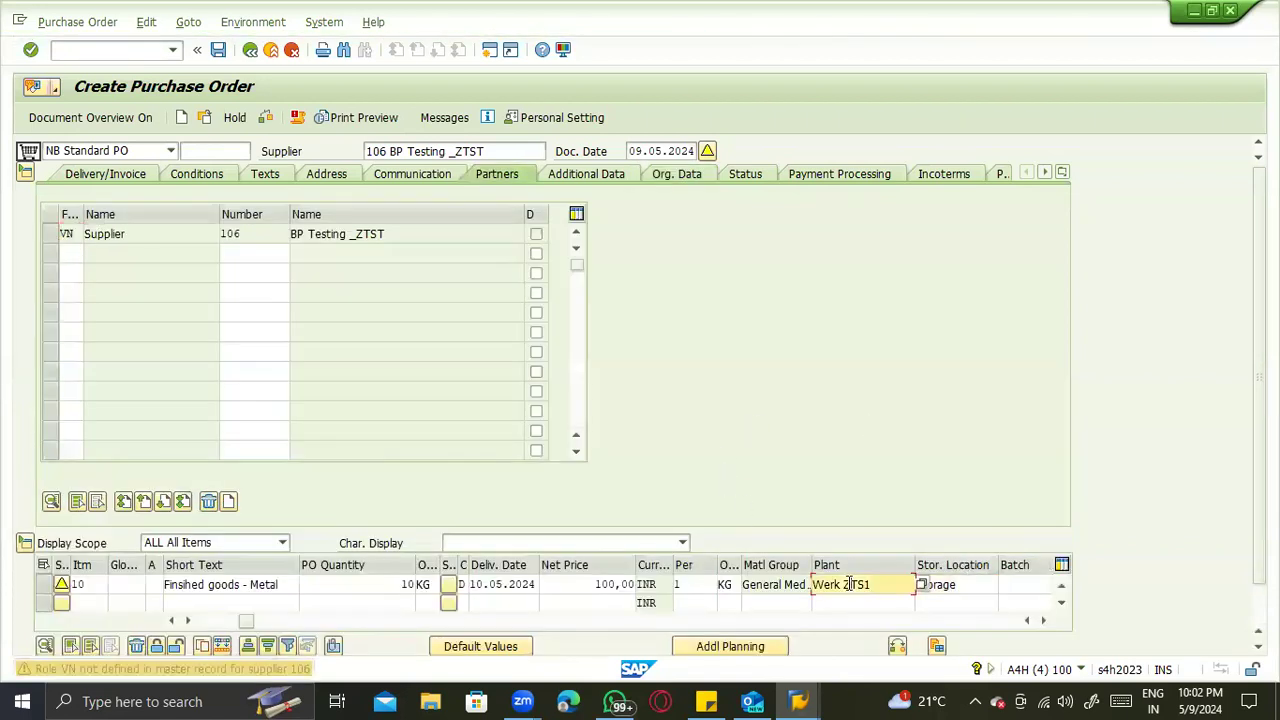
{"action": "left_click", "coordinate": [966, 584]}
{"action": "left_click", "coordinate": [858, 586]}
{"action": "left_click", "coordinate": [948, 582]}
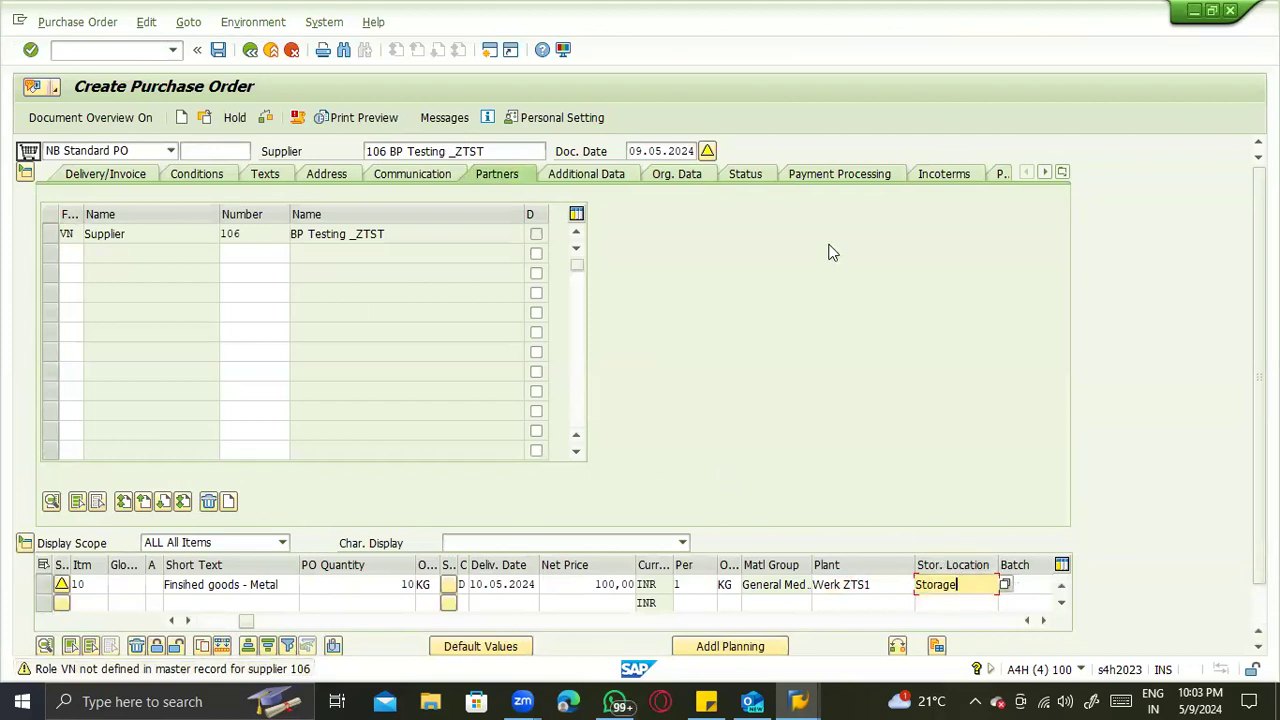
{"action": "key", "text": "Return"}
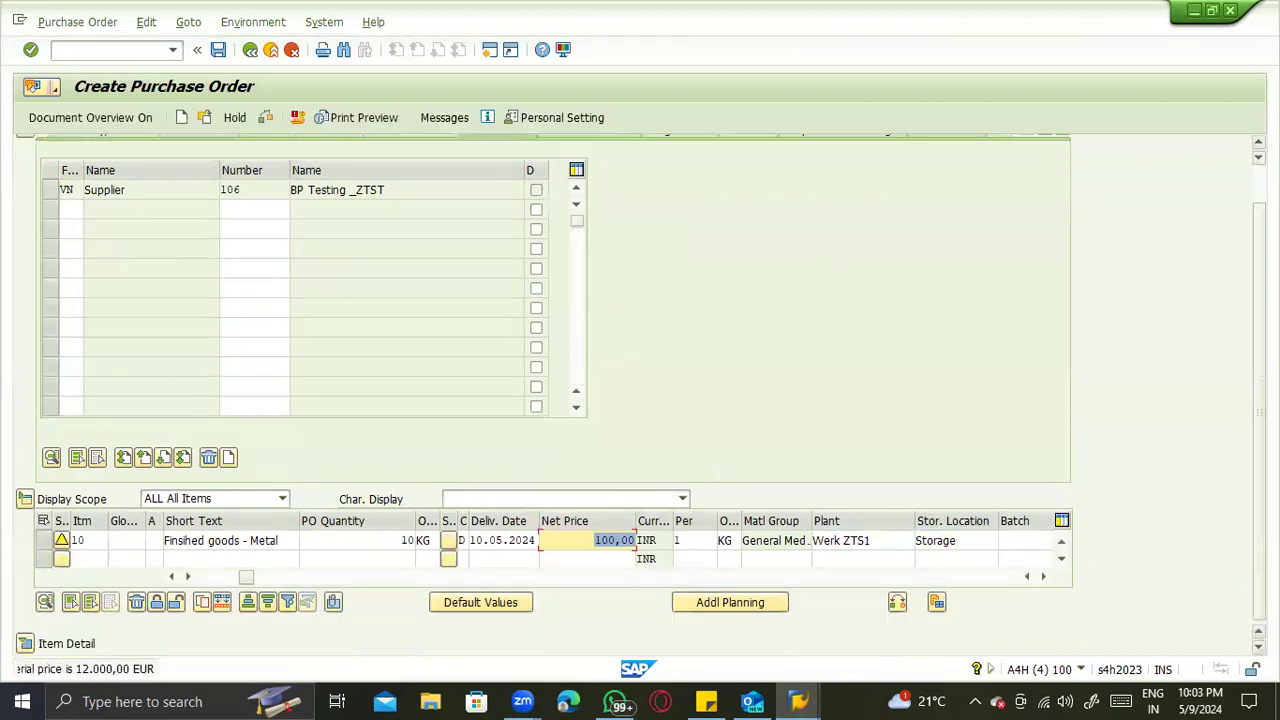
{"action": "left_click", "coordinate": [25, 160]}
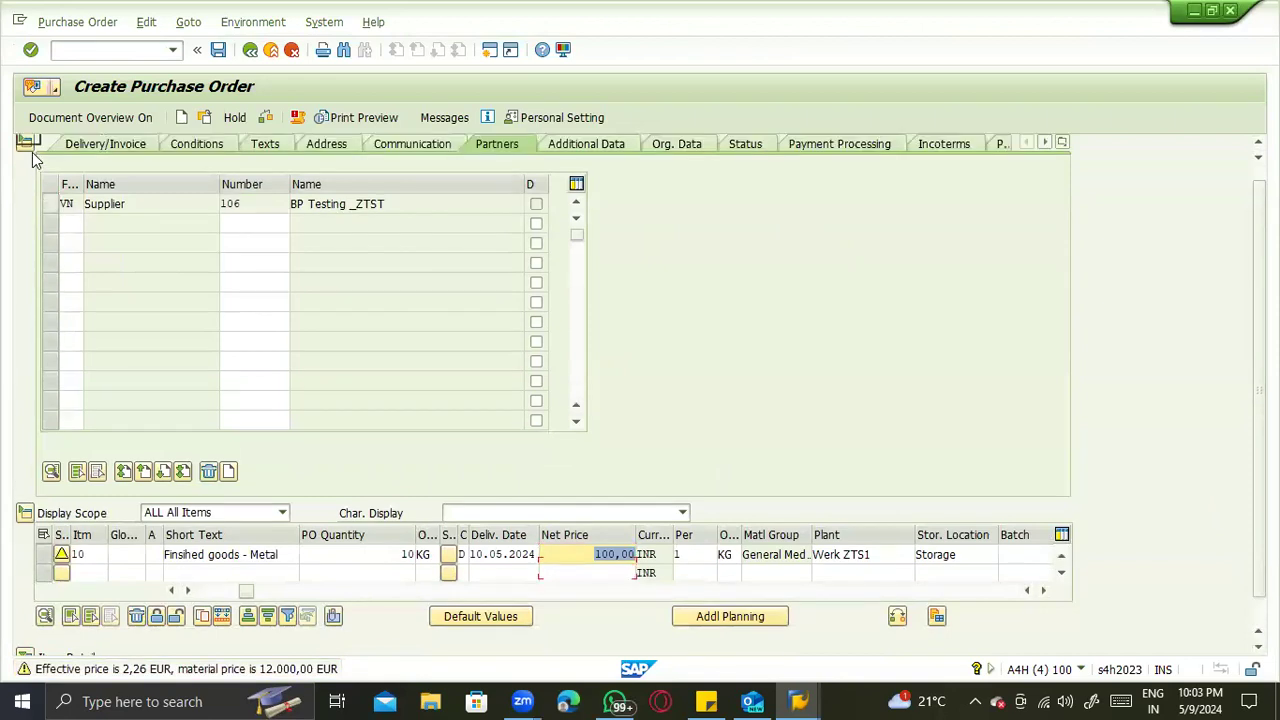
{"action": "key", "text": "Return"}
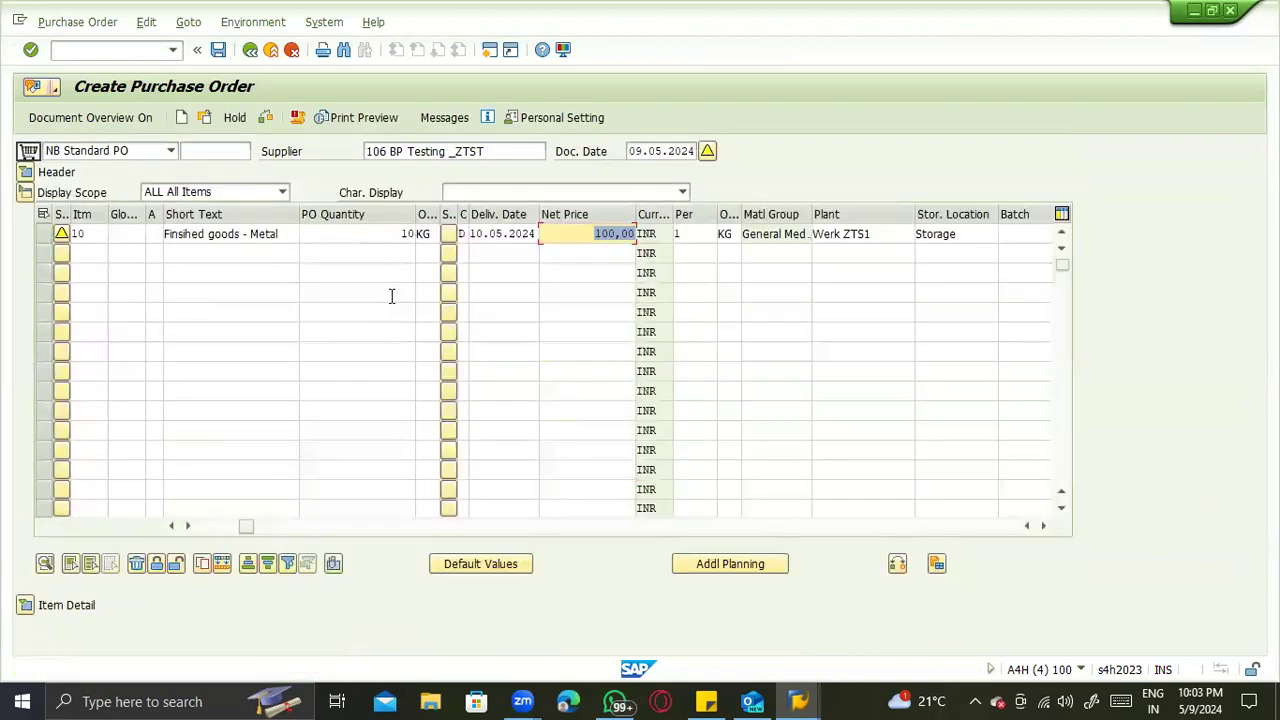
- Save the purchase order and open the newly created order for display
{"action": "left_click", "coordinate": [935, 234]}
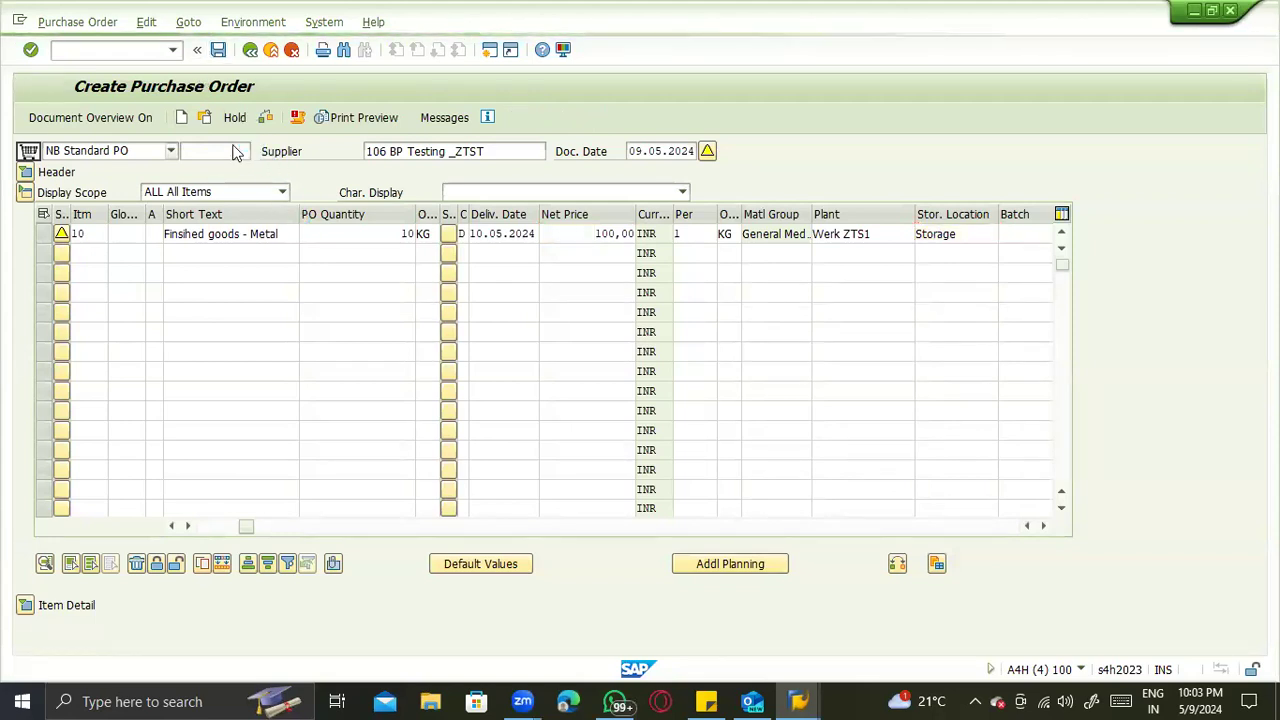
{"action": "left_click", "coordinate": [205, 117]}
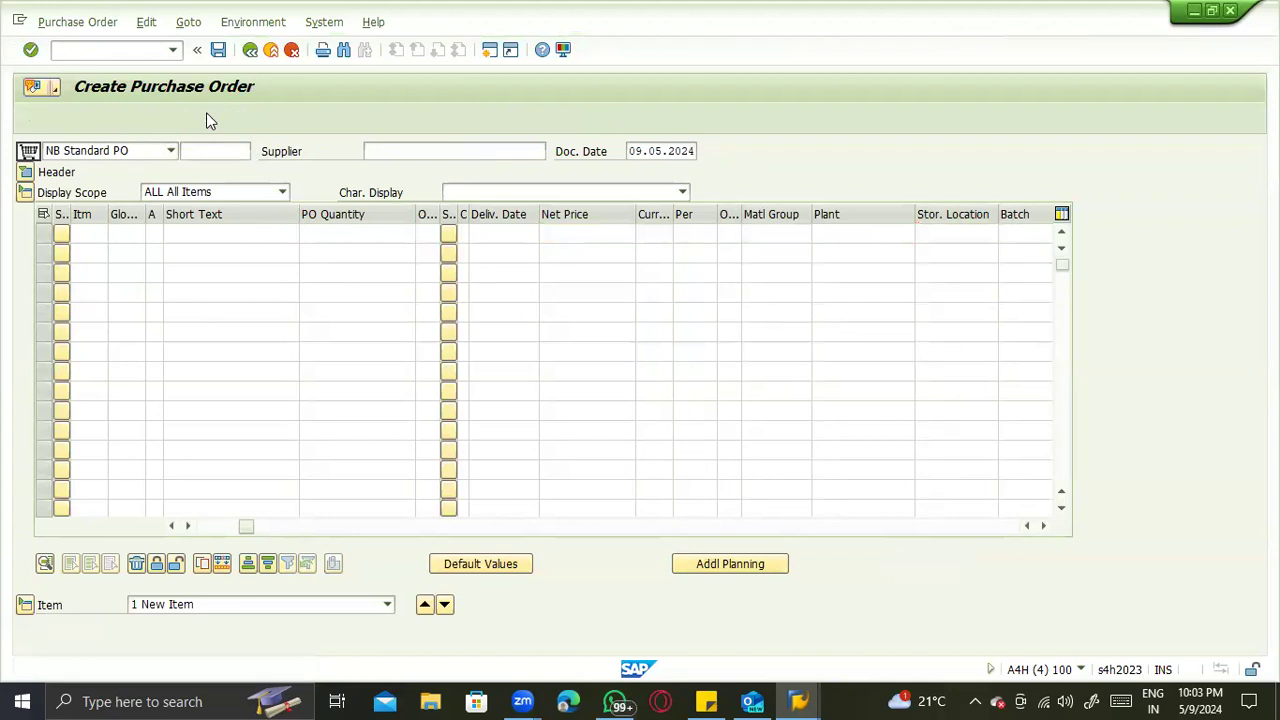
{"action": "key", "text": "Return"}
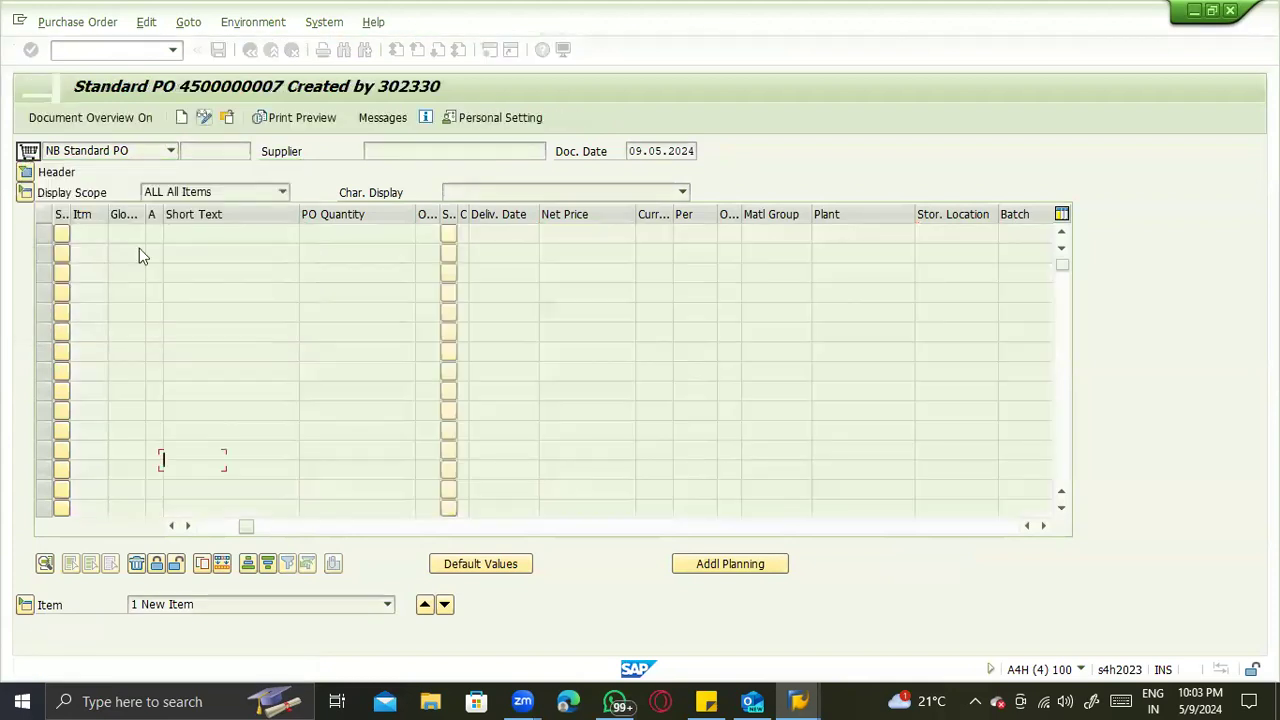
- Look across the item columns of the new purchase order and copy its order number
{"action": "left_click", "coordinate": [197, 330]}
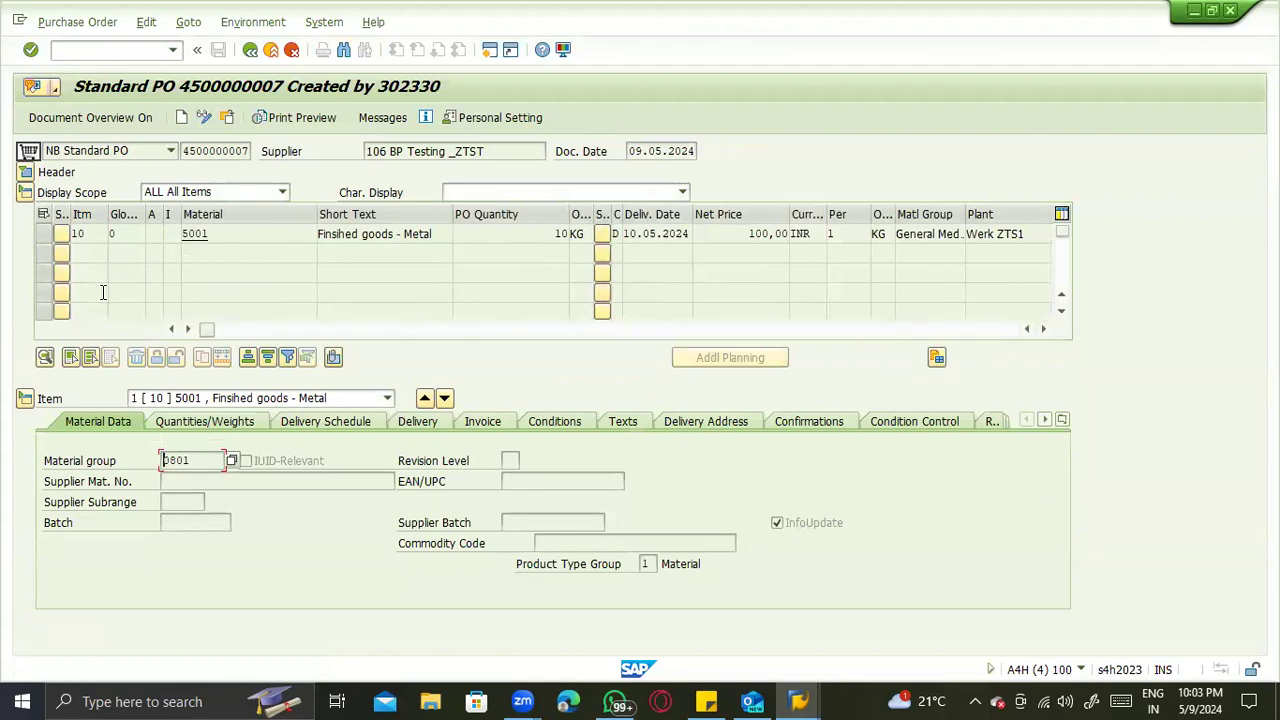
{"action": "left_click", "coordinate": [229, 333]}
{"action": "left_click_drag", "start_coordinate": [229, 333], "coordinate": [366, 316]}
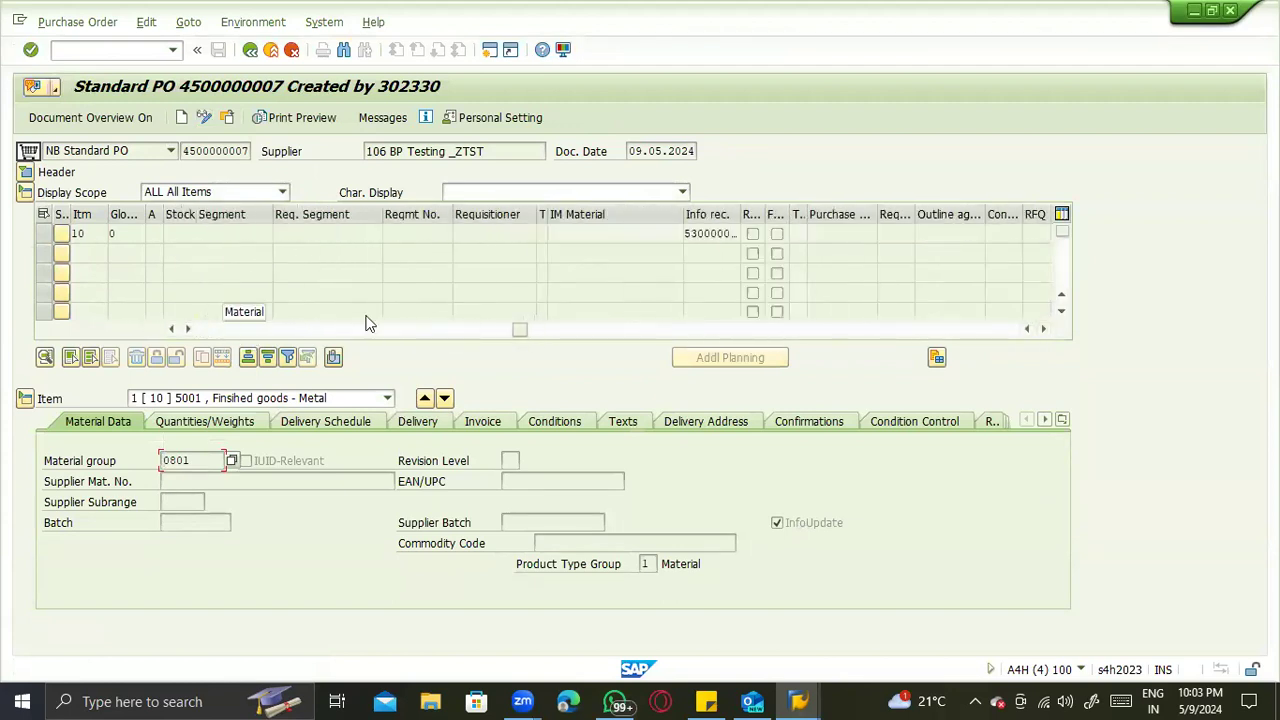
{"action": "left_click_drag", "start_coordinate": [186, 151], "coordinate": [258, 162]}
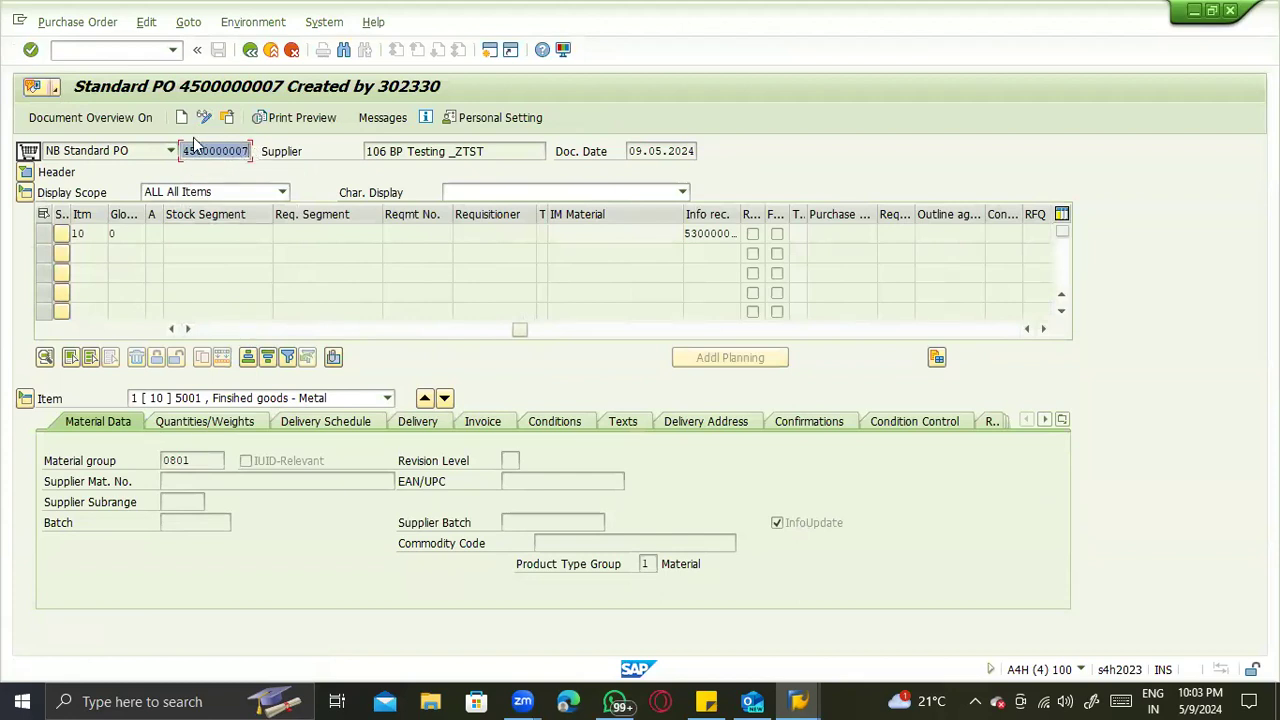
{"action": "key", "text": "ctrl+c"}
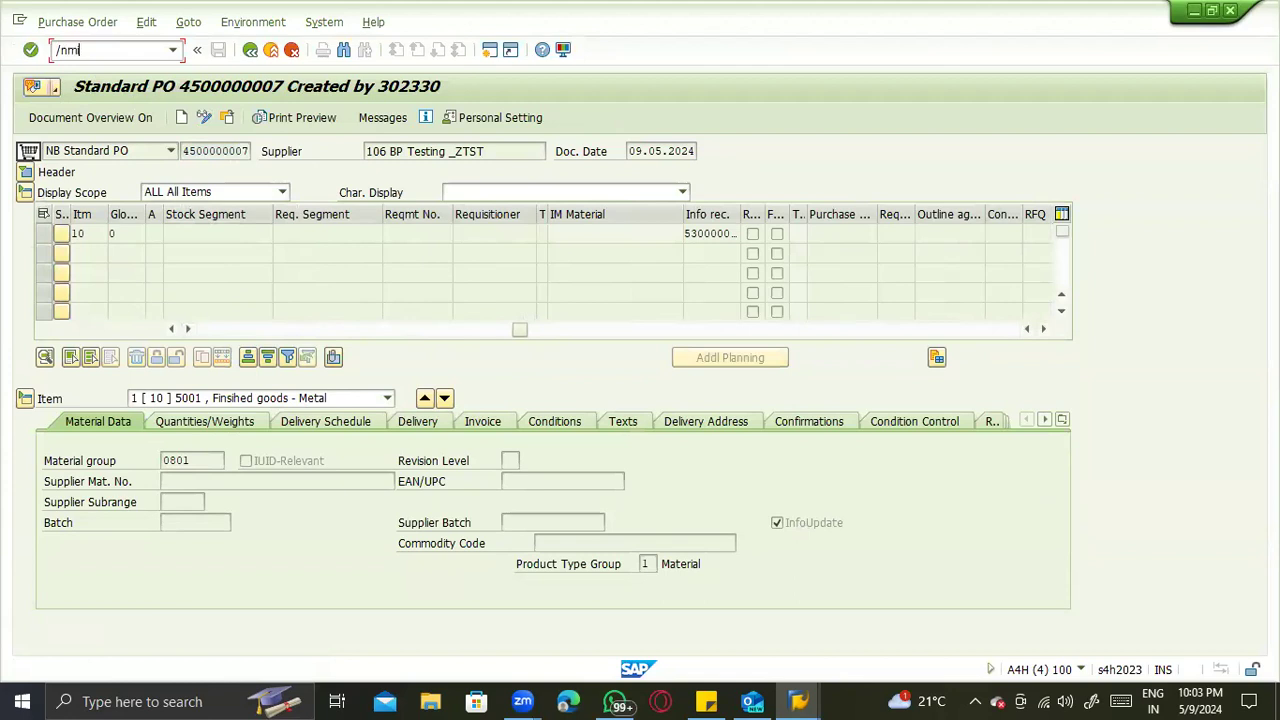
- Start transaction MIGO, set the goods receipt reference to Purchase Order and load the copied order number
{"action": "type", "text": "/nmigo"}
{"action": "key", "text": "Return"}
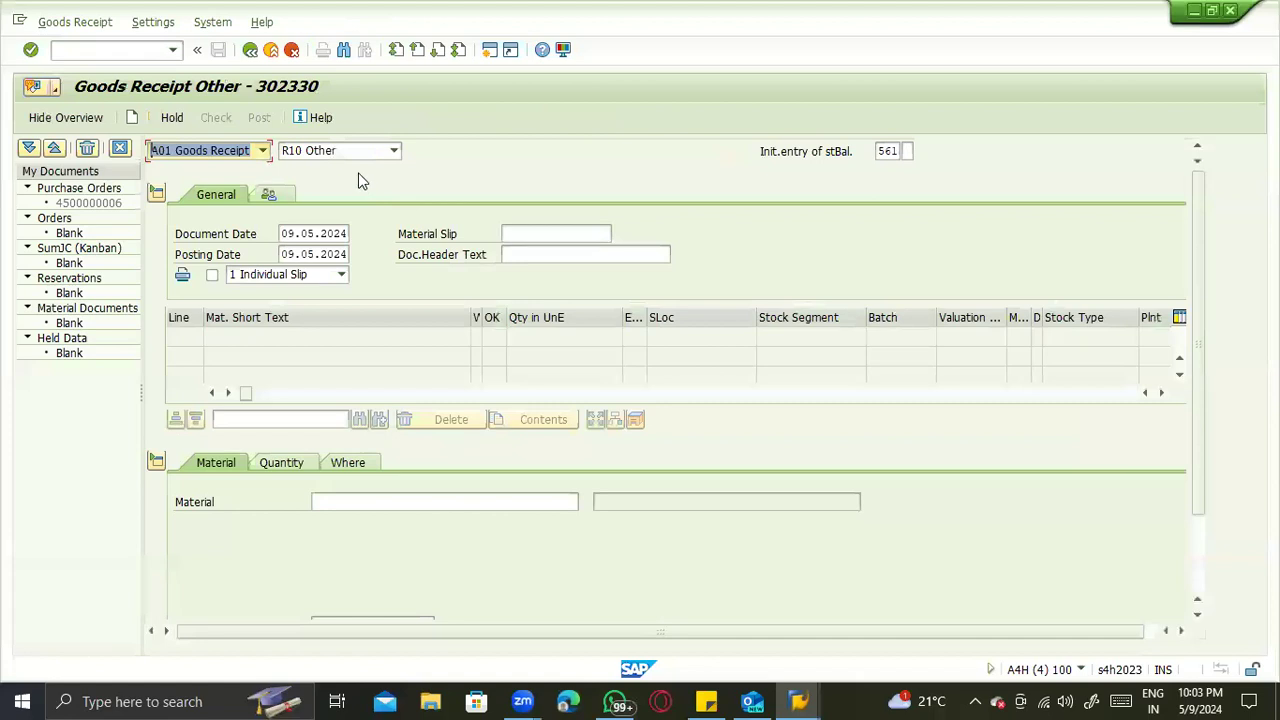
{"action": "left_click", "coordinate": [302, 151]}
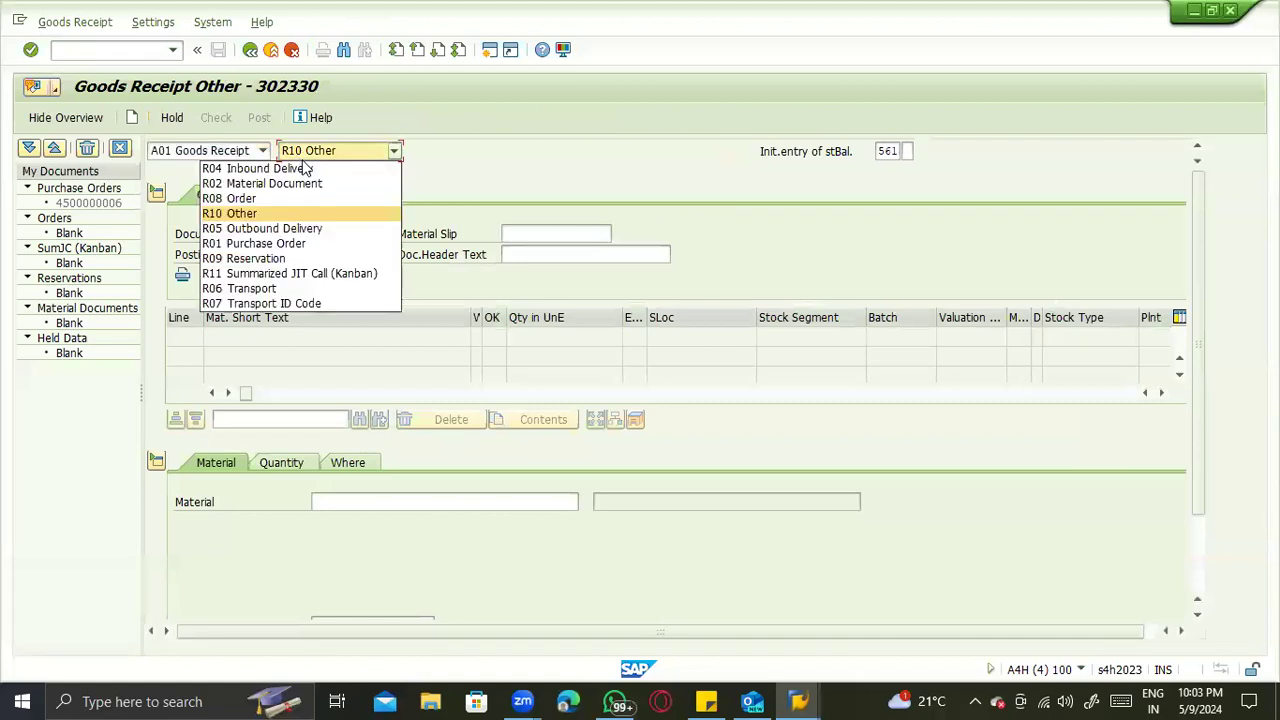
{"action": "left_click", "coordinate": [300, 243]}
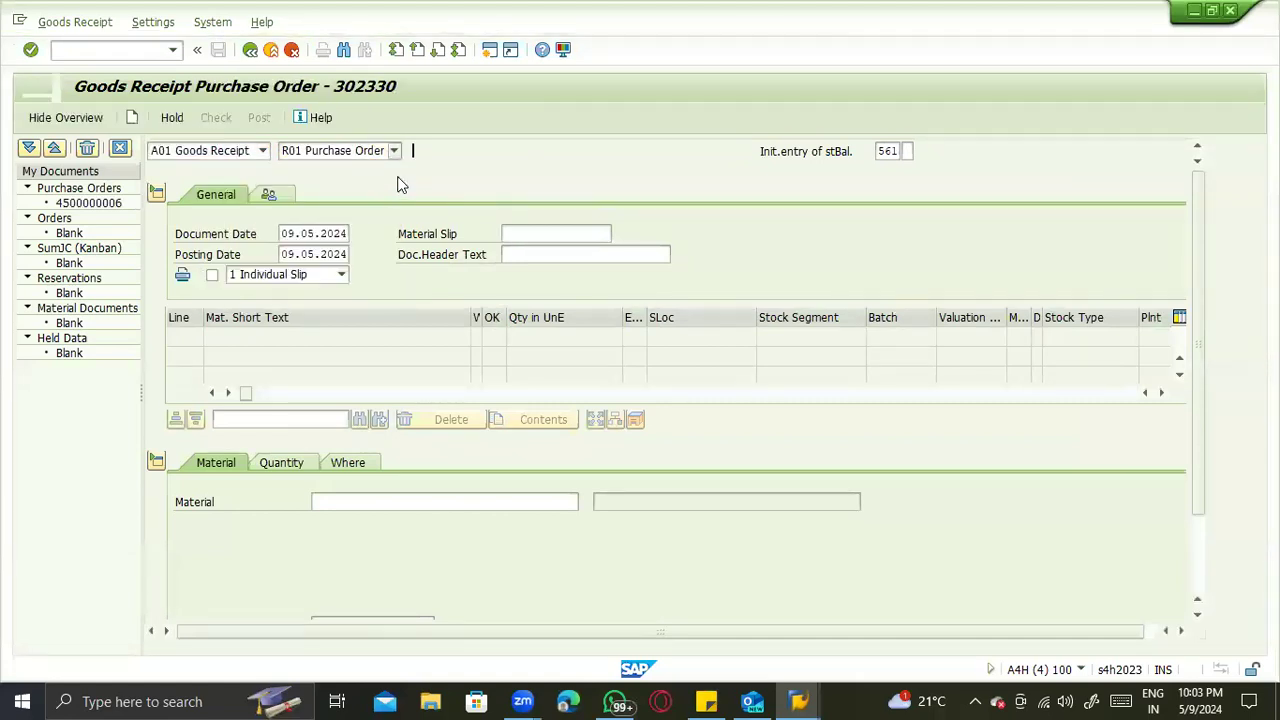
{"action": "left_click", "coordinate": [429, 151]}
{"action": "key", "text": "ctrl+v"}
{"action": "key", "text": "Return"}
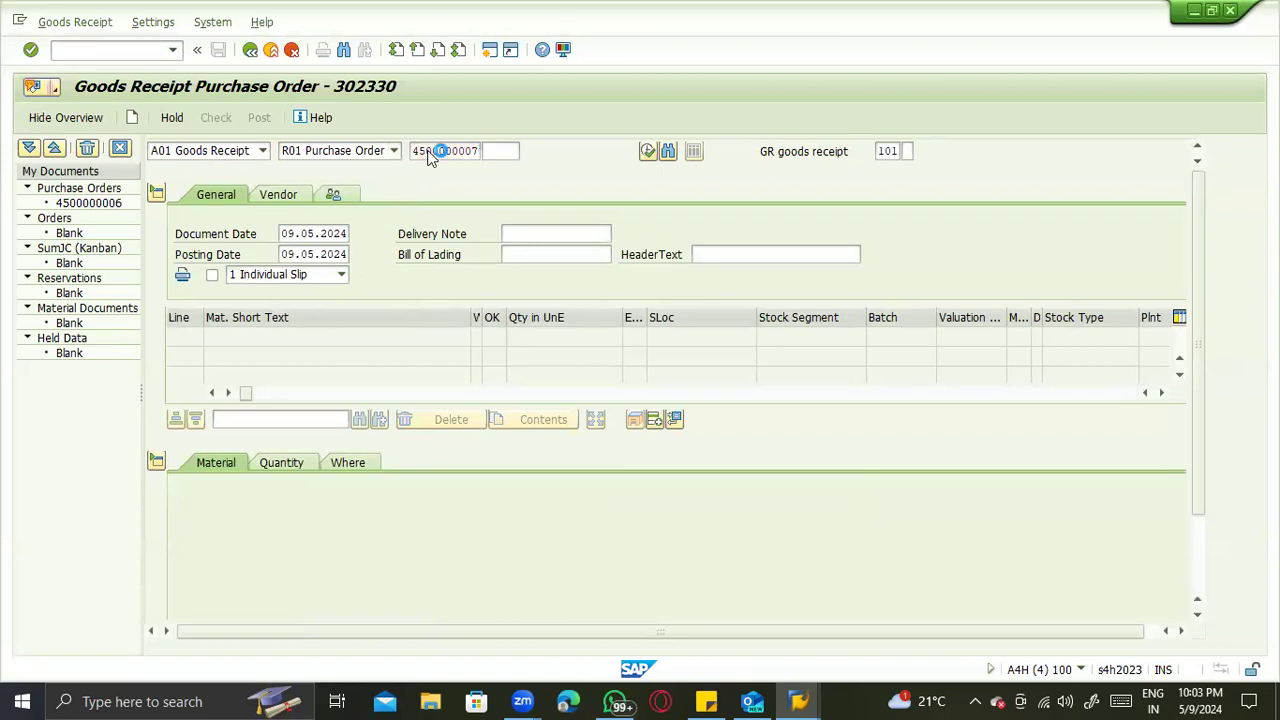
- Review the receipt item's quantity and its plant and storage location details, and run a check on the goods receipt
{"action": "scroll", "coordinate": [289, 608], "scroll_direction": "down", "scroll_amount": 2}
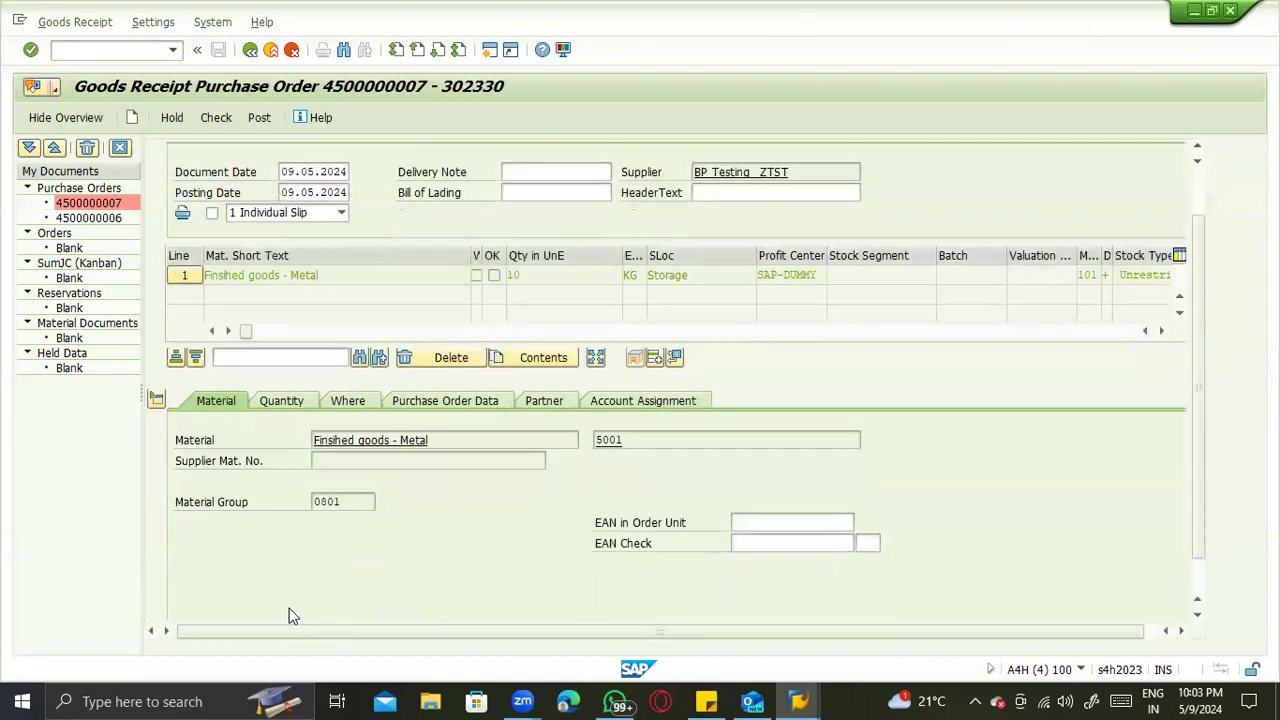
{"action": "scroll", "coordinate": [318, 478], "scroll_direction": "up", "scroll_amount": 2}
{"action": "left_click", "coordinate": [308, 470]}
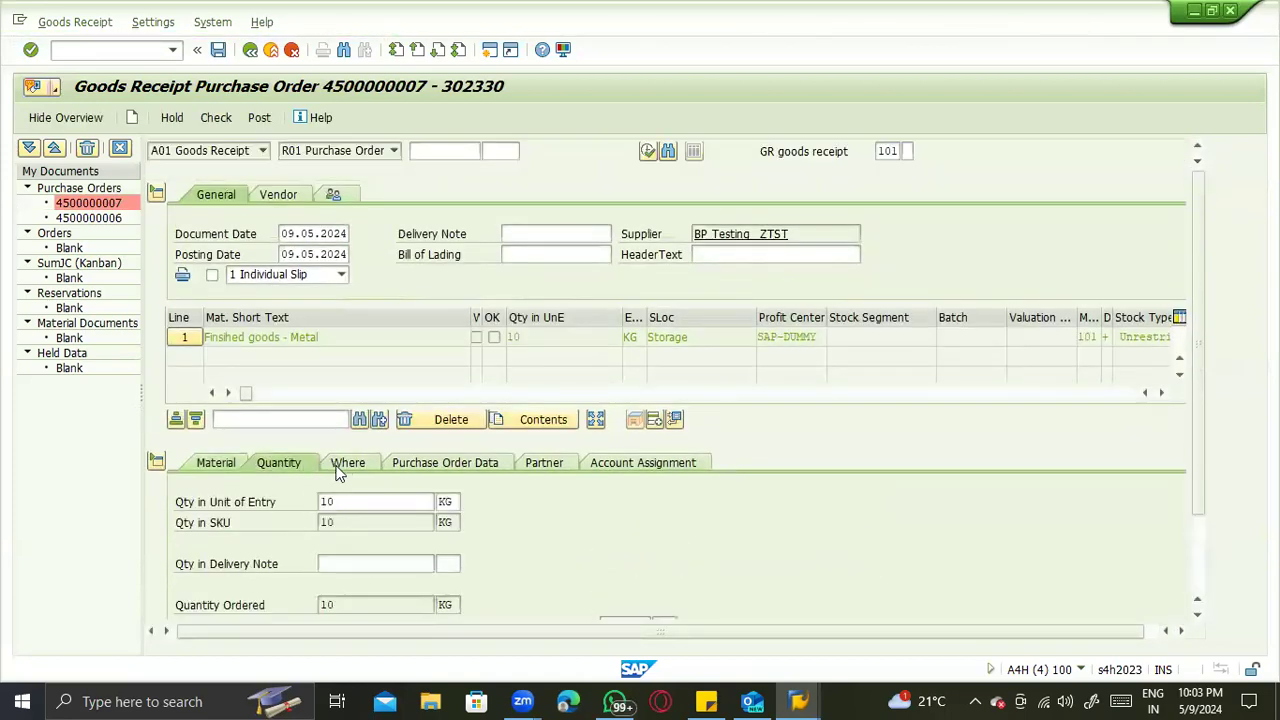
{"action": "left_click", "coordinate": [347, 464]}
{"action": "left_click", "coordinate": [209, 121]}
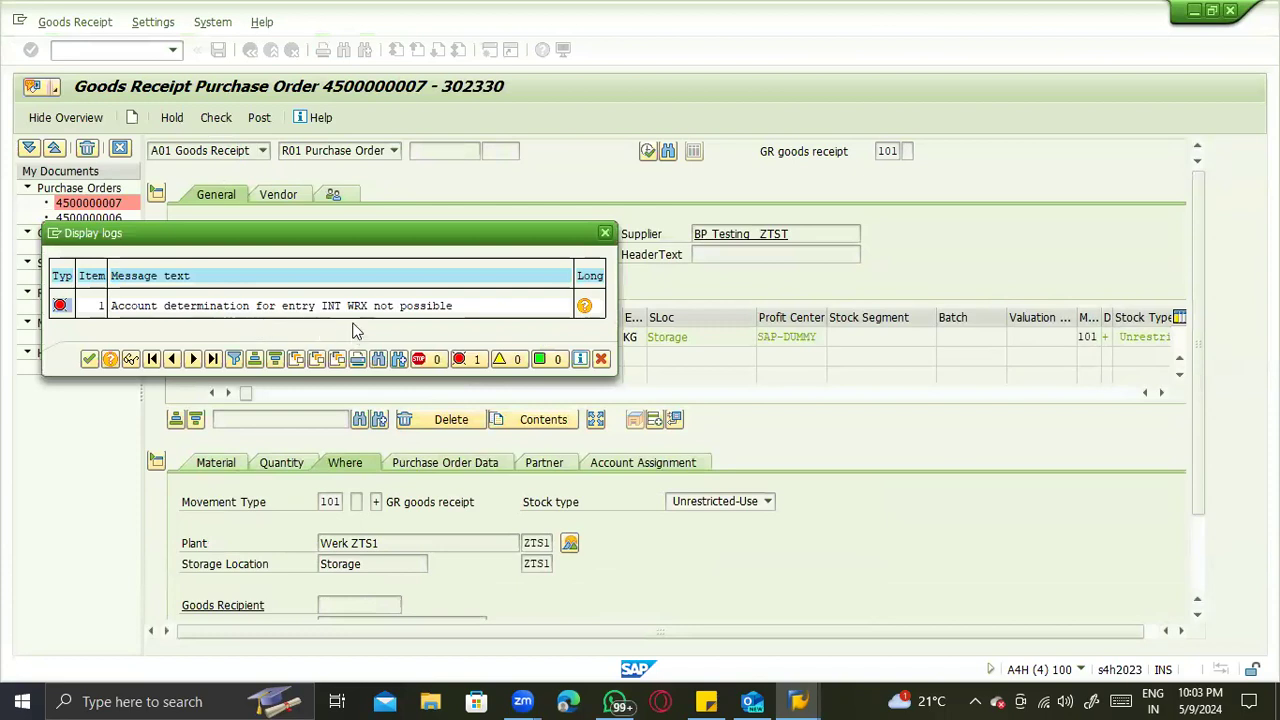
- Open the automatic postings procedures configuration for group RMK in a new session and compare it with the goods receipt error log
{"action": "left_click", "coordinate": [55, 235]}
{"action": "left_click", "coordinate": [82, 300]}
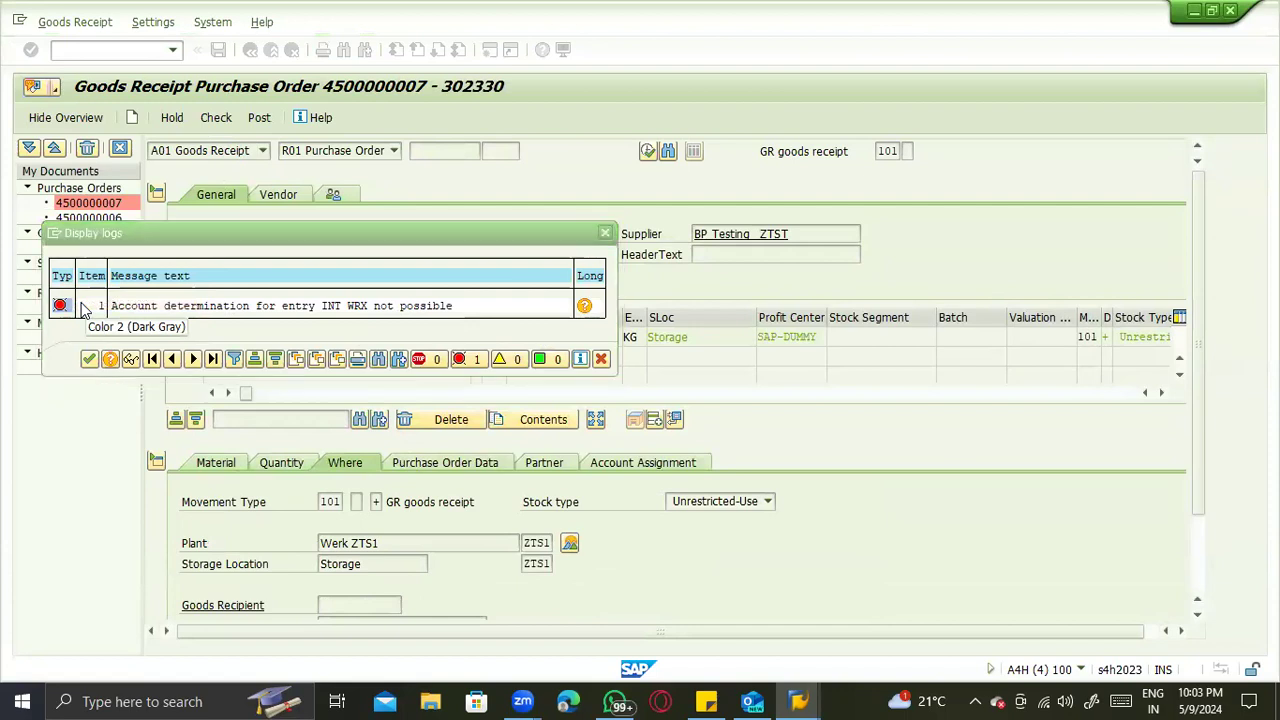
{"action": "type", "text": "obyc"}
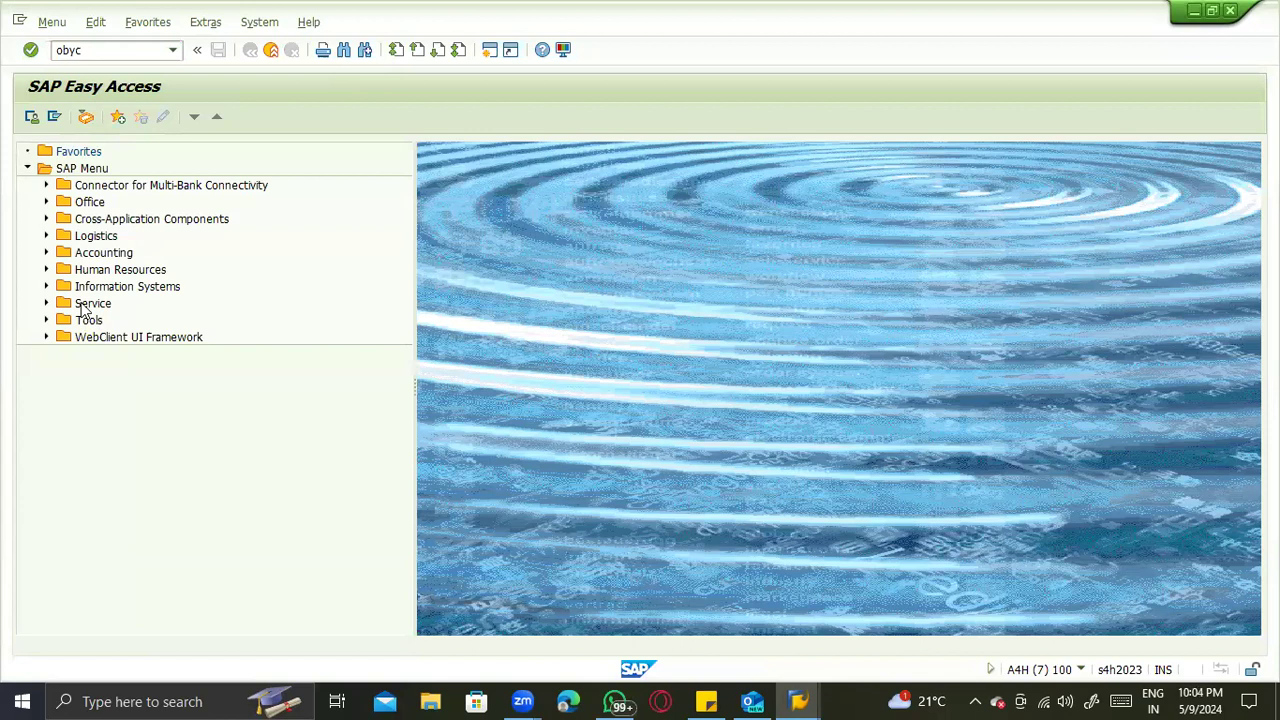
{"action": "key", "text": "Return"}
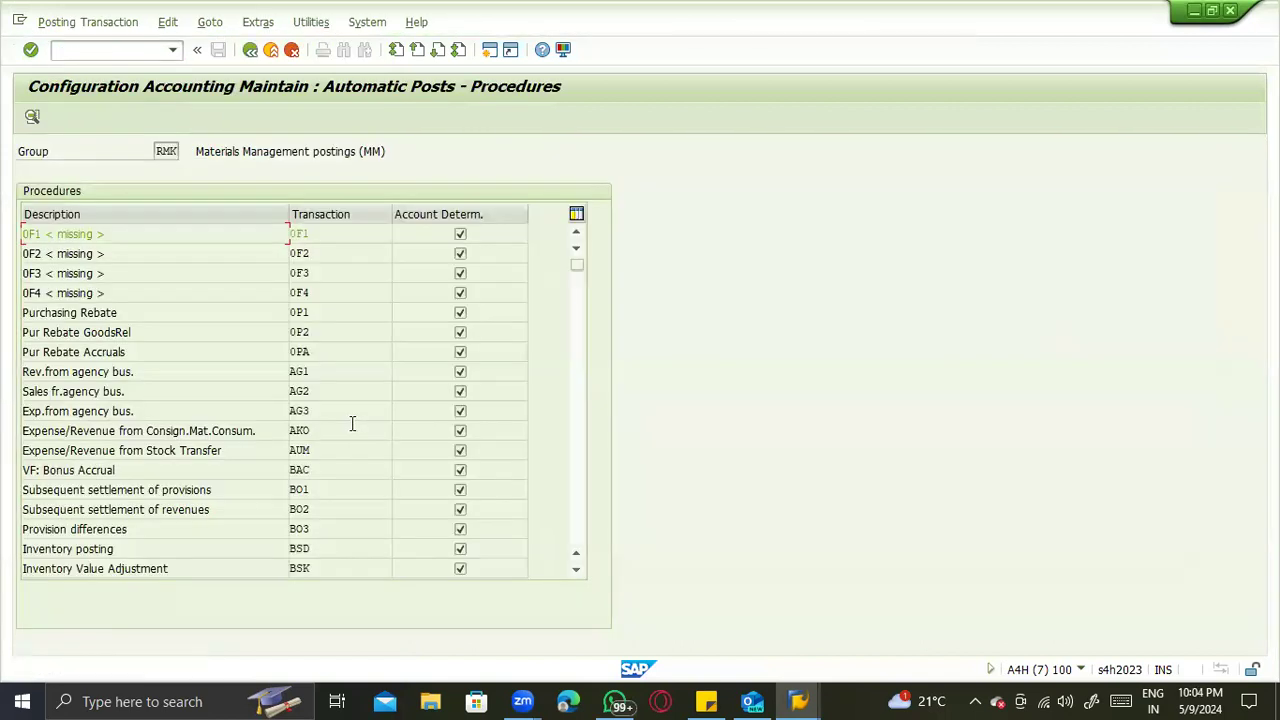
{"action": "key", "text": "alt+Tab"}
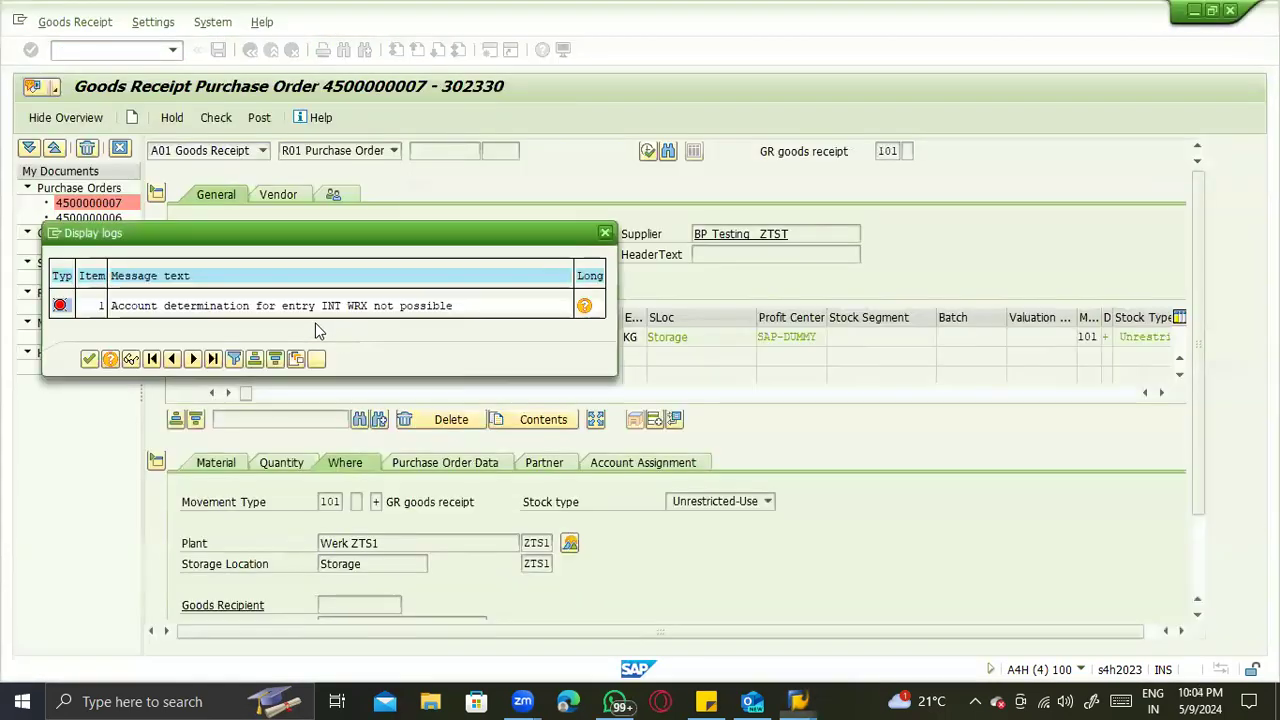
{"action": "key", "text": "alt+Tab"}
- Open the GR/IR clearing account procedure WRX for chart of accounts INT
{"action": "scroll", "coordinate": [386, 508], "scroll_direction": "down", "scroll_amount": 3}
{"action": "scroll", "coordinate": [386, 508], "scroll_direction": "down", "scroll_amount": 15}
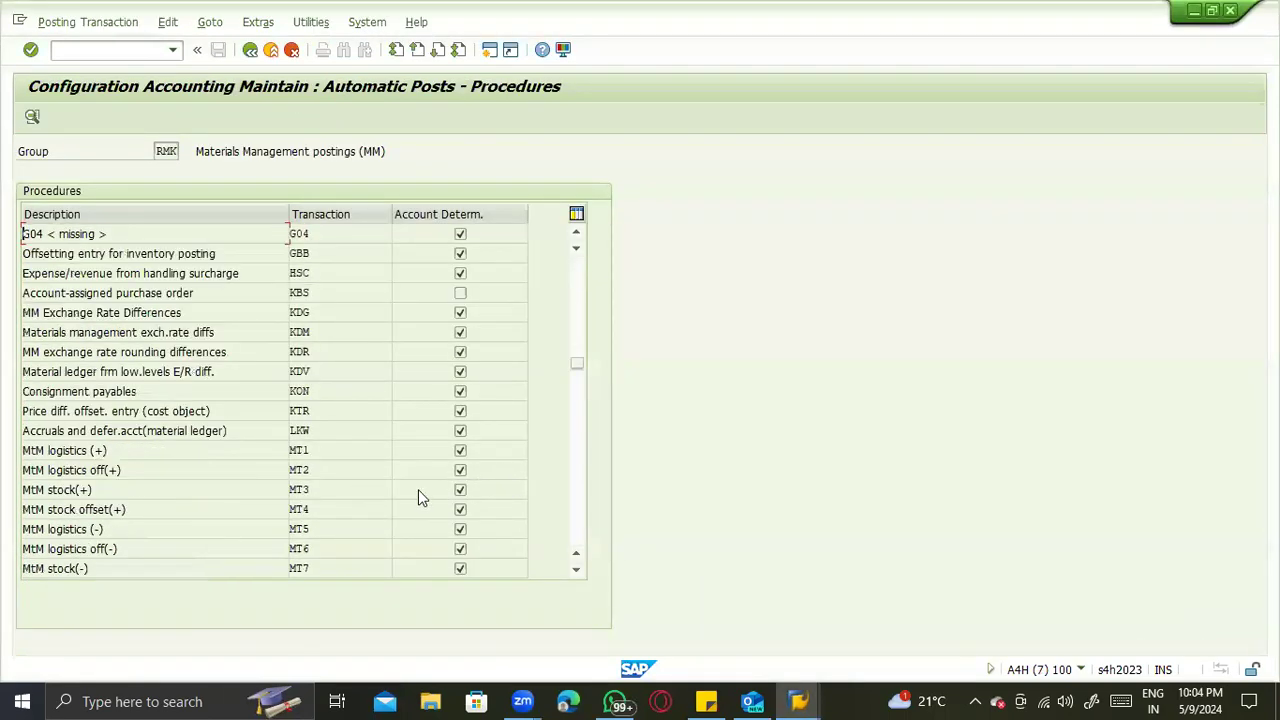
{"action": "scroll", "coordinate": [416, 497], "scroll_direction": "down", "scroll_amount": 6}
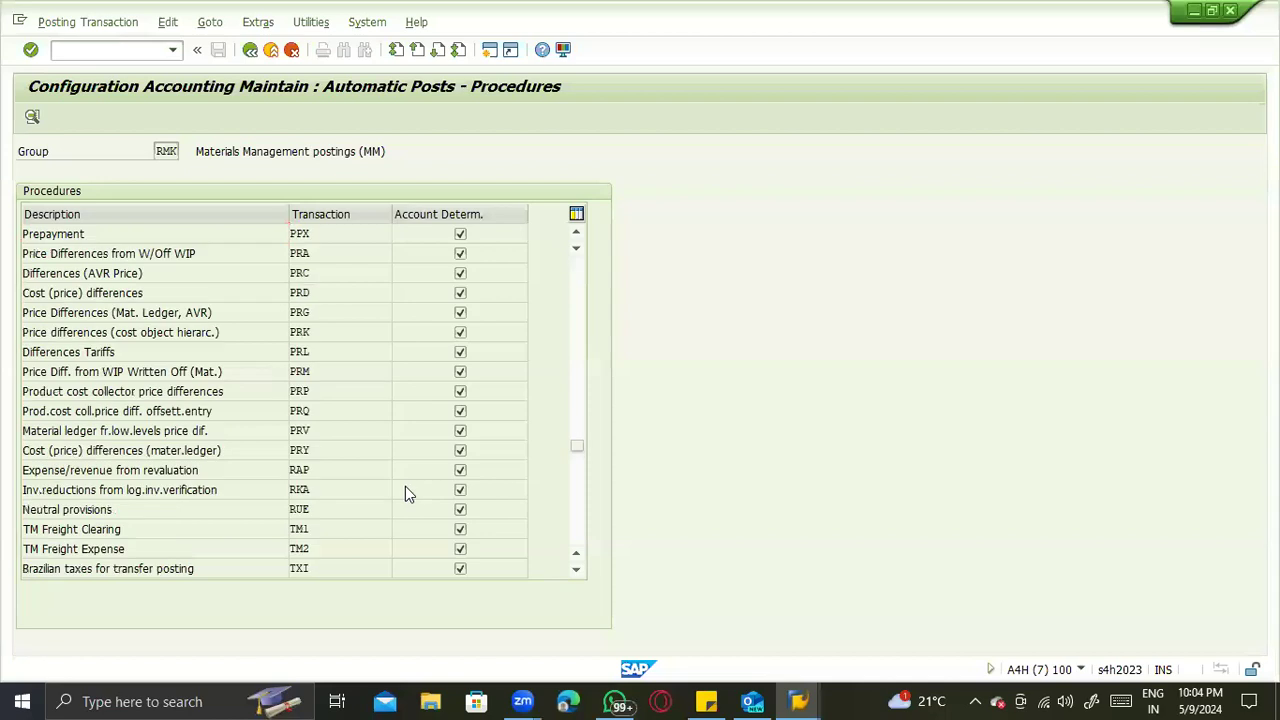
{"action": "scroll", "coordinate": [322, 432], "scroll_direction": "down", "scroll_amount": 5}
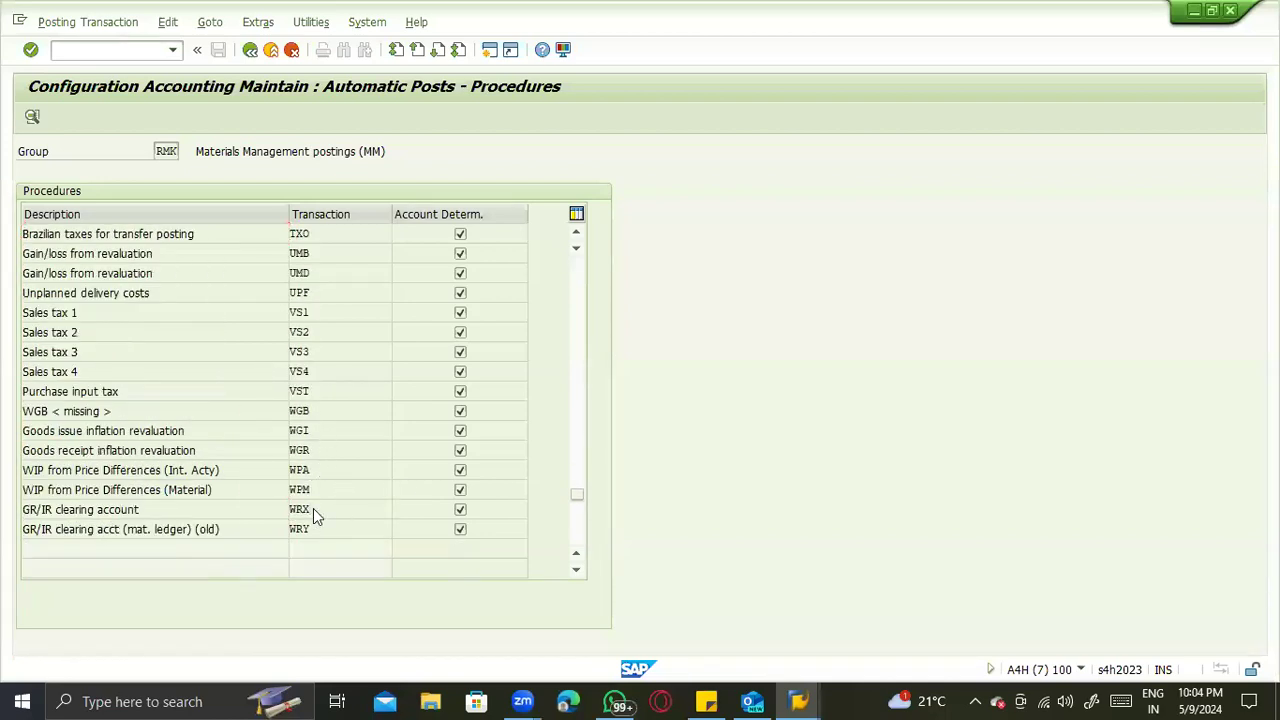
{"action": "double_click", "coordinate": [313, 508]}
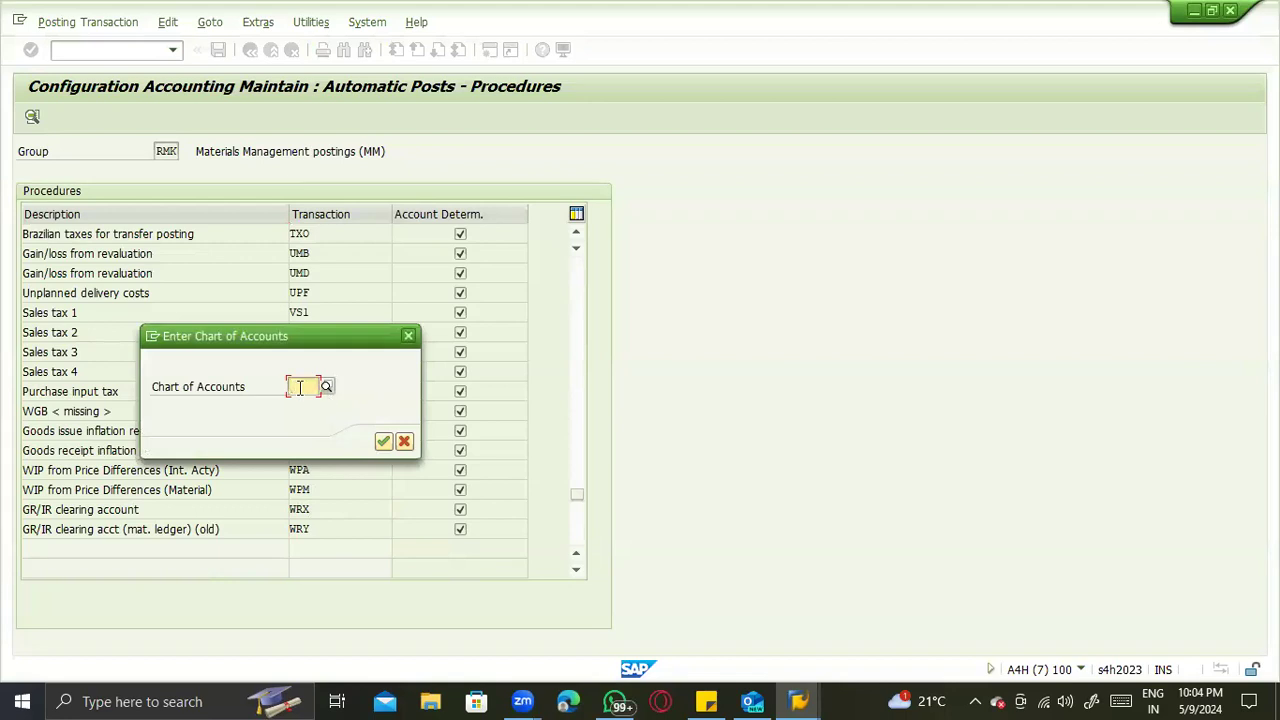
{"action": "type", "text": "000"}
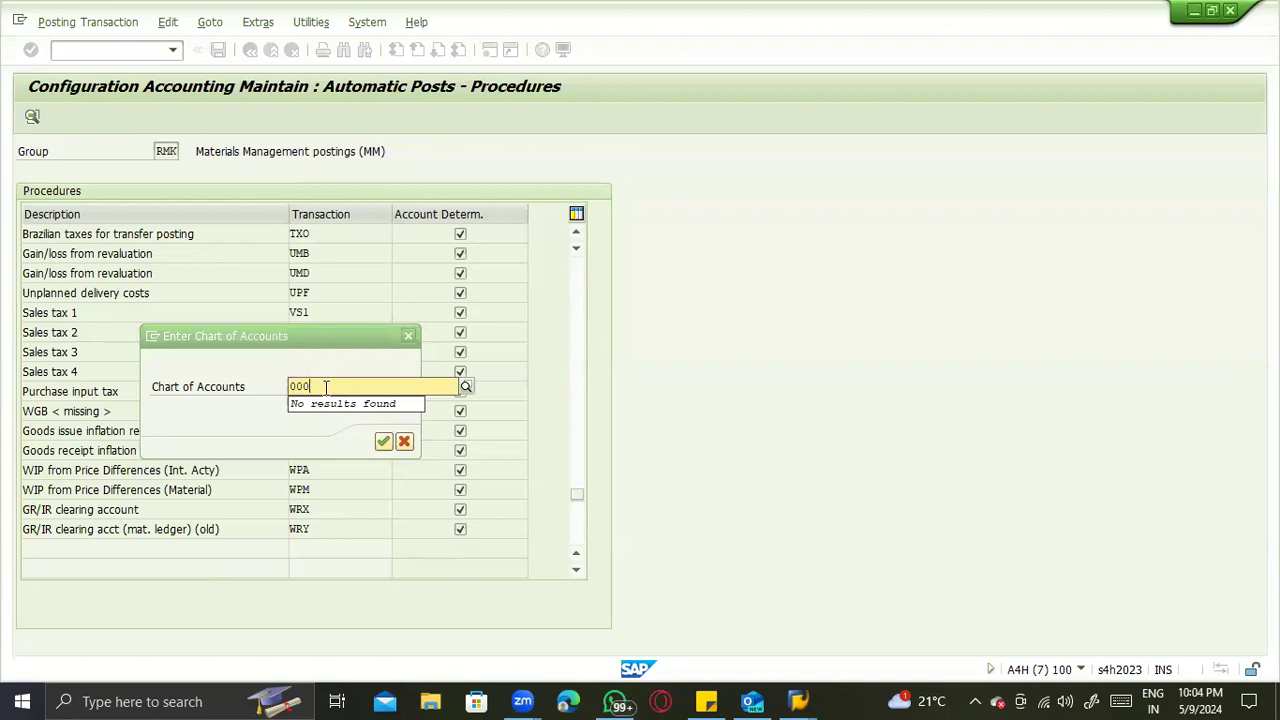
{"action": "key", "text": "BackSpace"}
{"action": "key", "text": "BackSpace"}
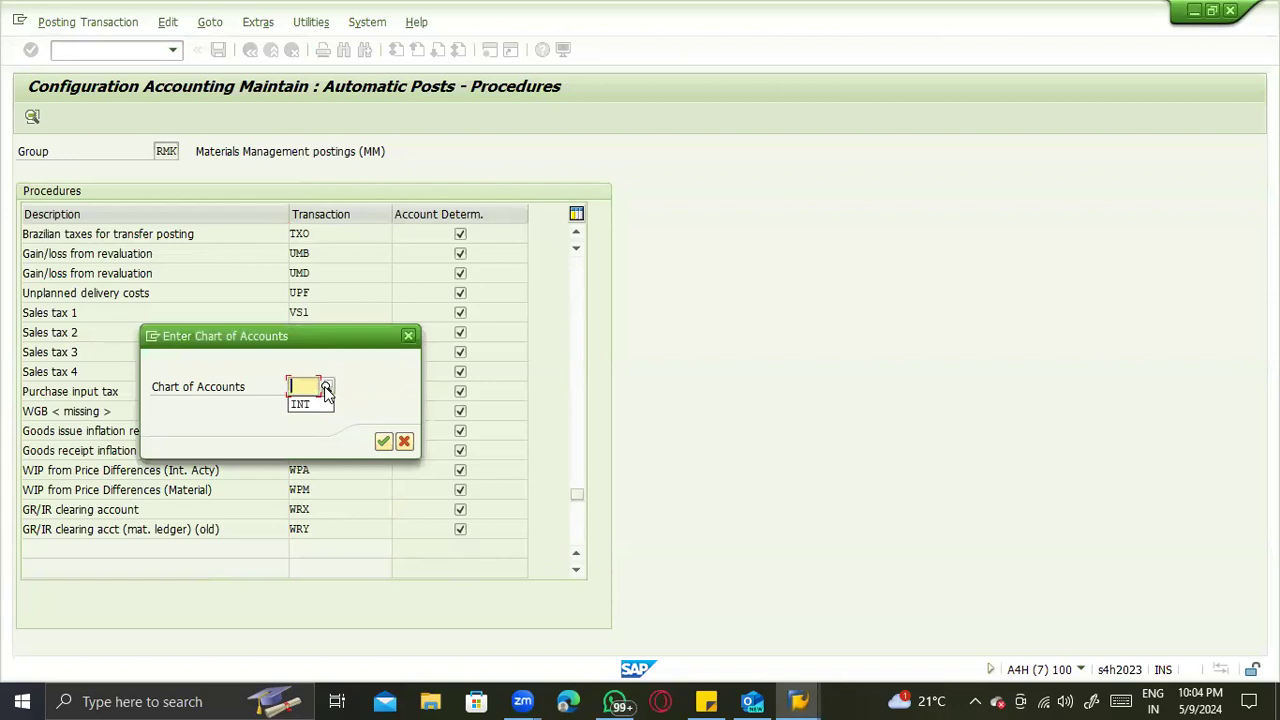
{"action": "key", "text": "Down"}
{"action": "key", "text": "Return"}
- Add a WRX account assignment with a blank valuation modifier and account 191100, and save it to the customizing request
{"action": "left_click_drag", "start_coordinate": [89, 234], "coordinate": [117, 236]}
{"action": "left_click", "coordinate": [104, 275]}
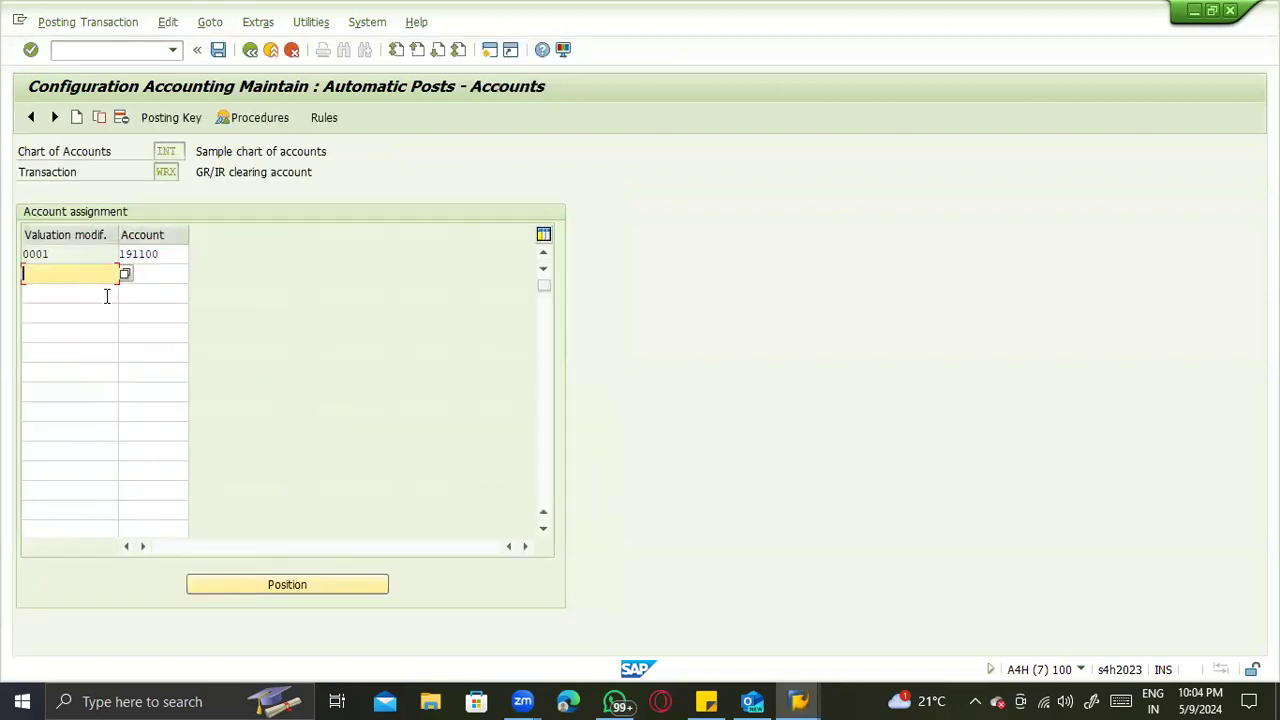
{"action": "left_click", "coordinate": [146, 272]}
{"action": "type", "text": "191100"}
{"action": "key", "text": "Return"}
{"action": "key", "text": "ctrl+s"}
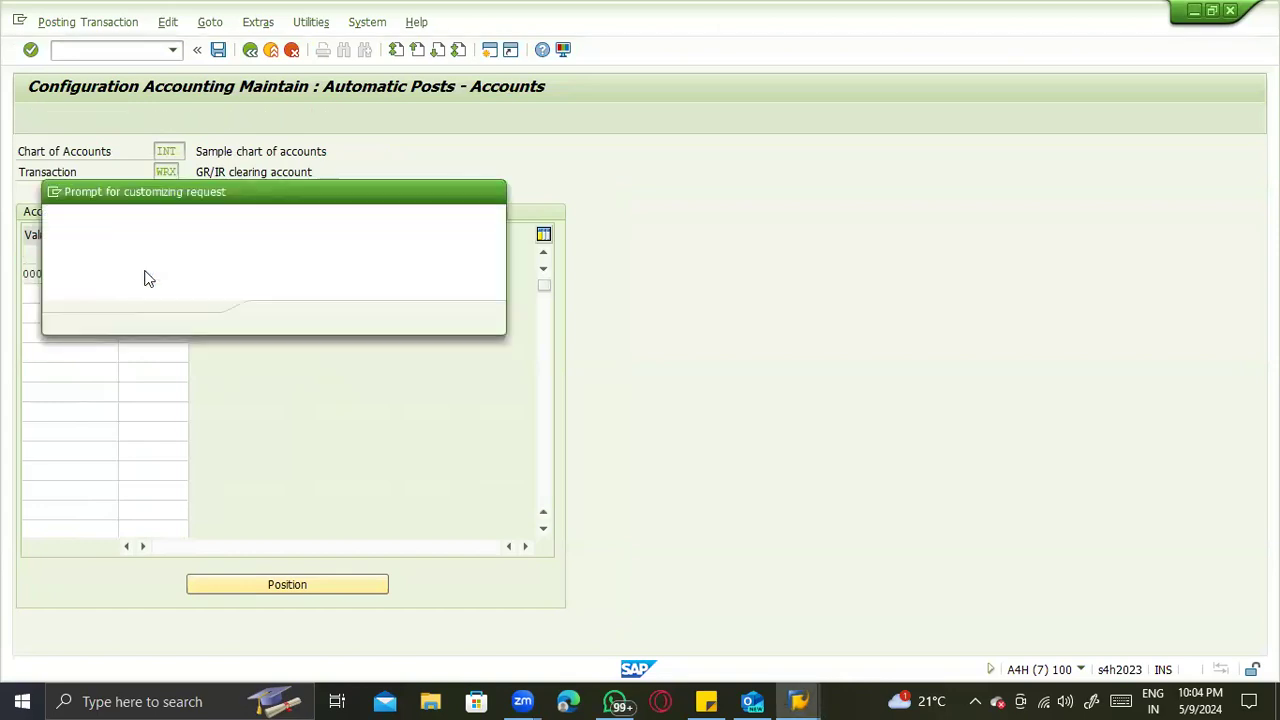
{"action": "key", "text": "Return"}
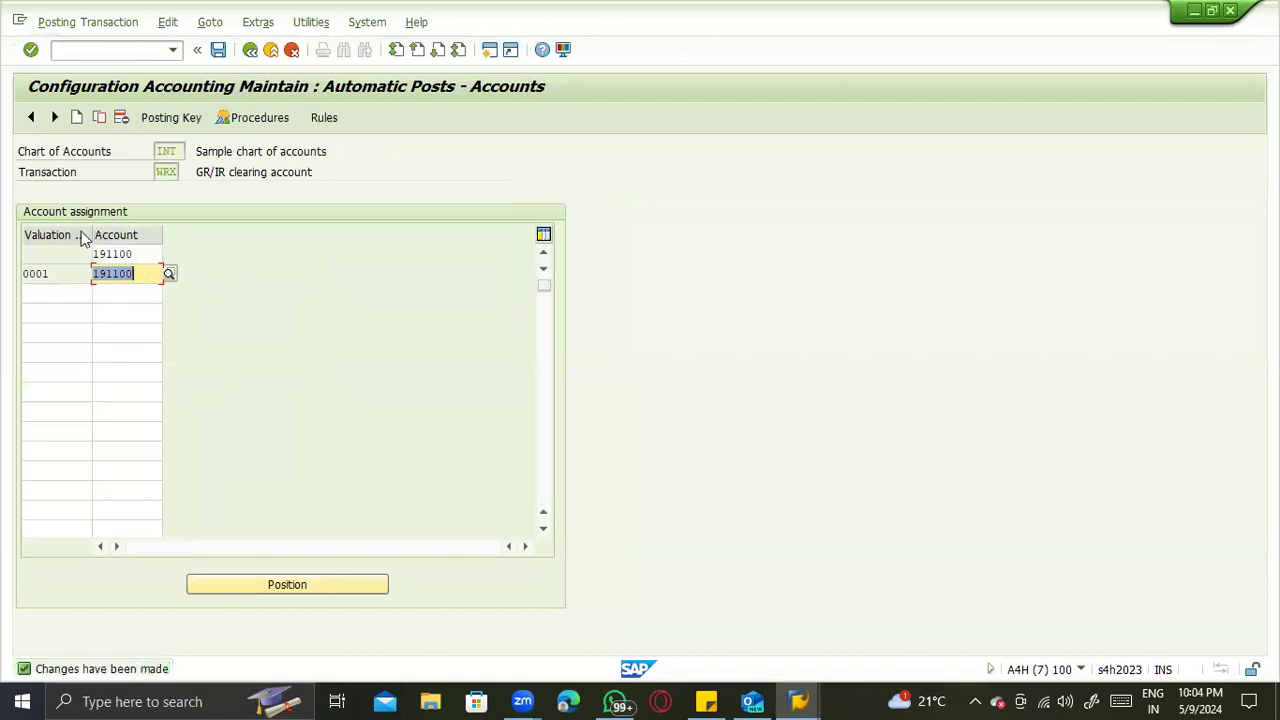
- Close the goods receipt error log, check the receipt again, and try to post it
{"action": "key", "text": "alt+Tab"}
{"action": "key", "text": "Return"}
{"action": "left_click", "coordinate": [219, 117]}
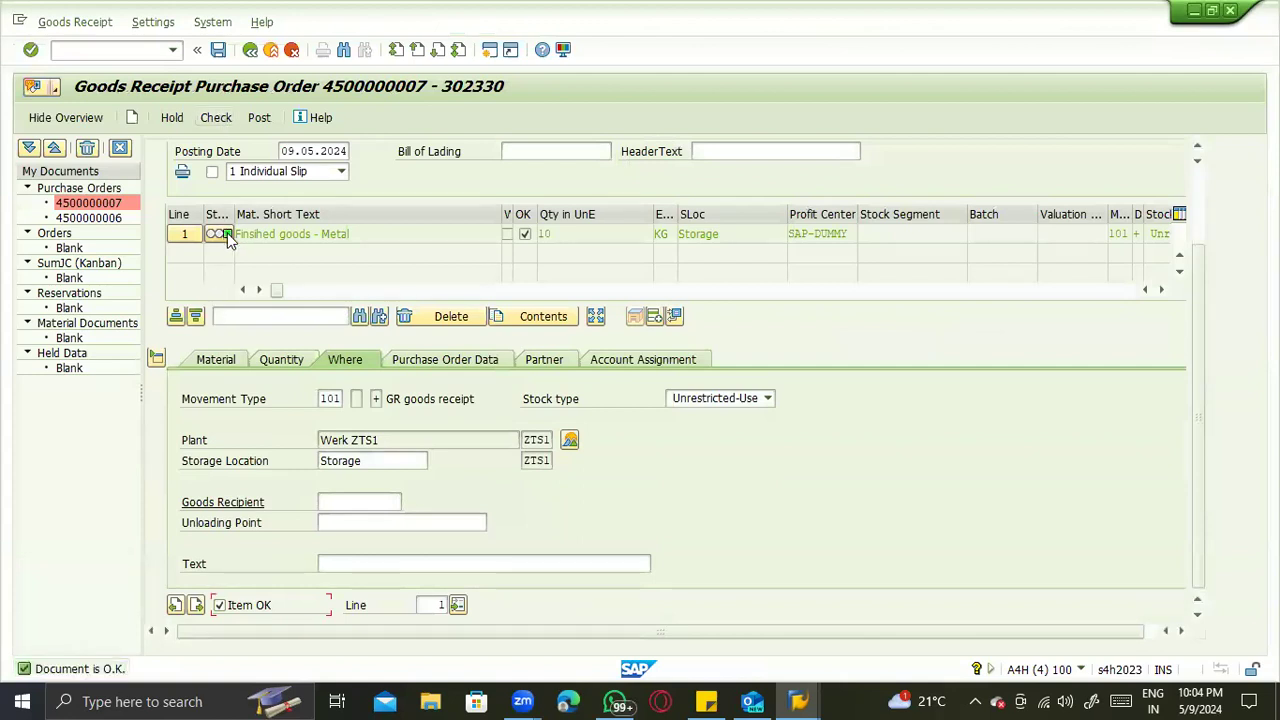
{"action": "key", "text": "alt+Tab"}
{"action": "left_click", "coordinate": [128, 254]}
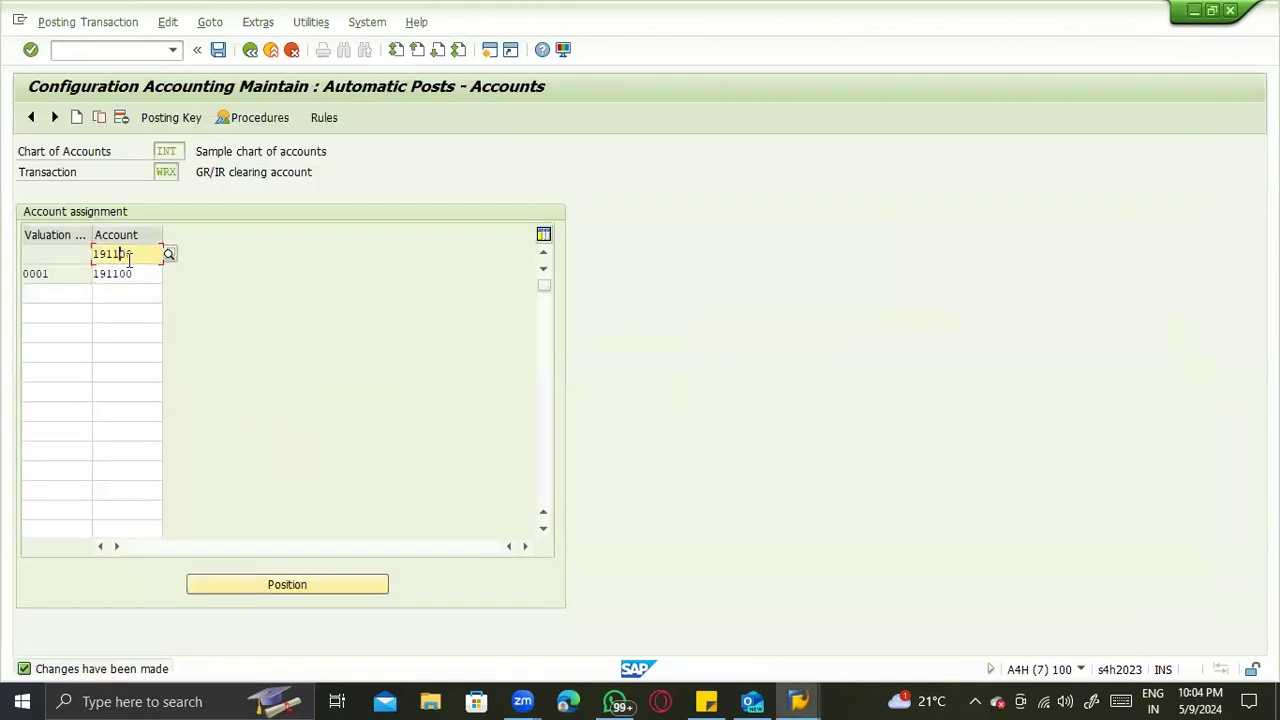
{"action": "key", "text": "alt+Tab"}
{"action": "left_click", "coordinate": [256, 117]}
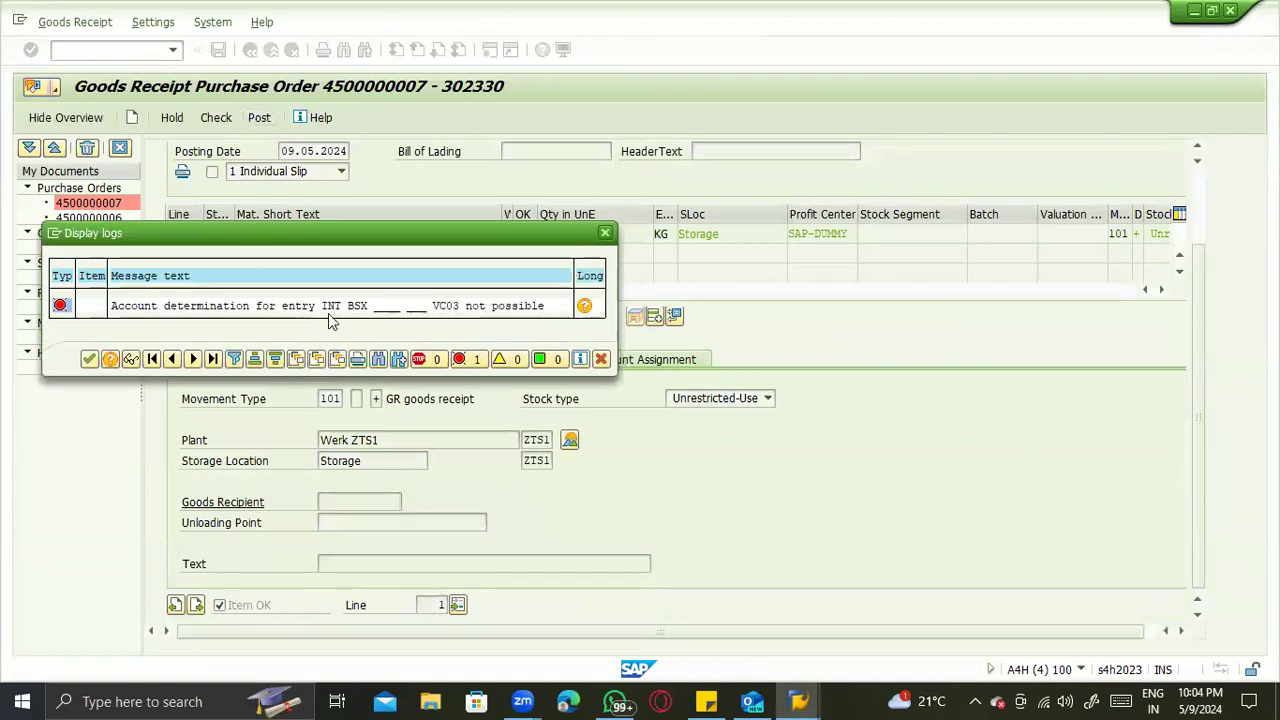
- Return to the automatic postings procedures list and open the Inventory posting procedure BSX
{"action": "key", "text": "alt+Tab"}
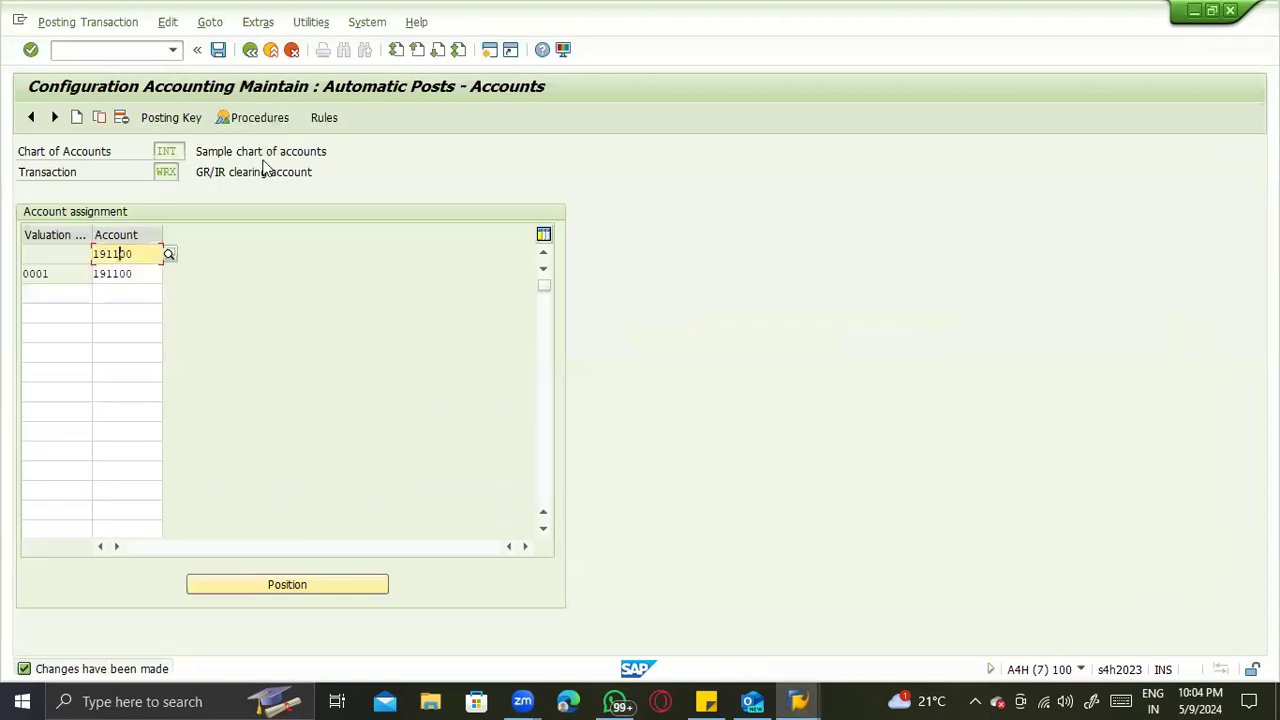
{"action": "key", "text": "F3"}
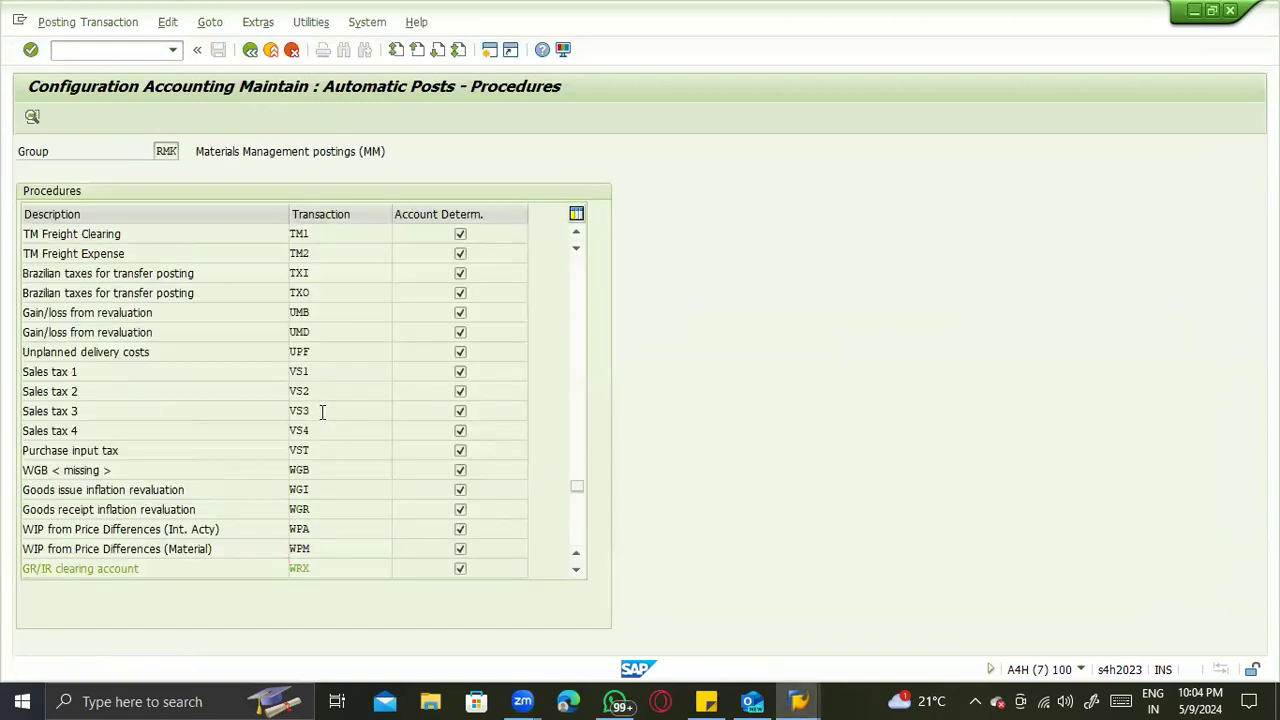
{"action": "scroll", "coordinate": [322, 411], "scroll_direction": "up", "scroll_amount": 3}
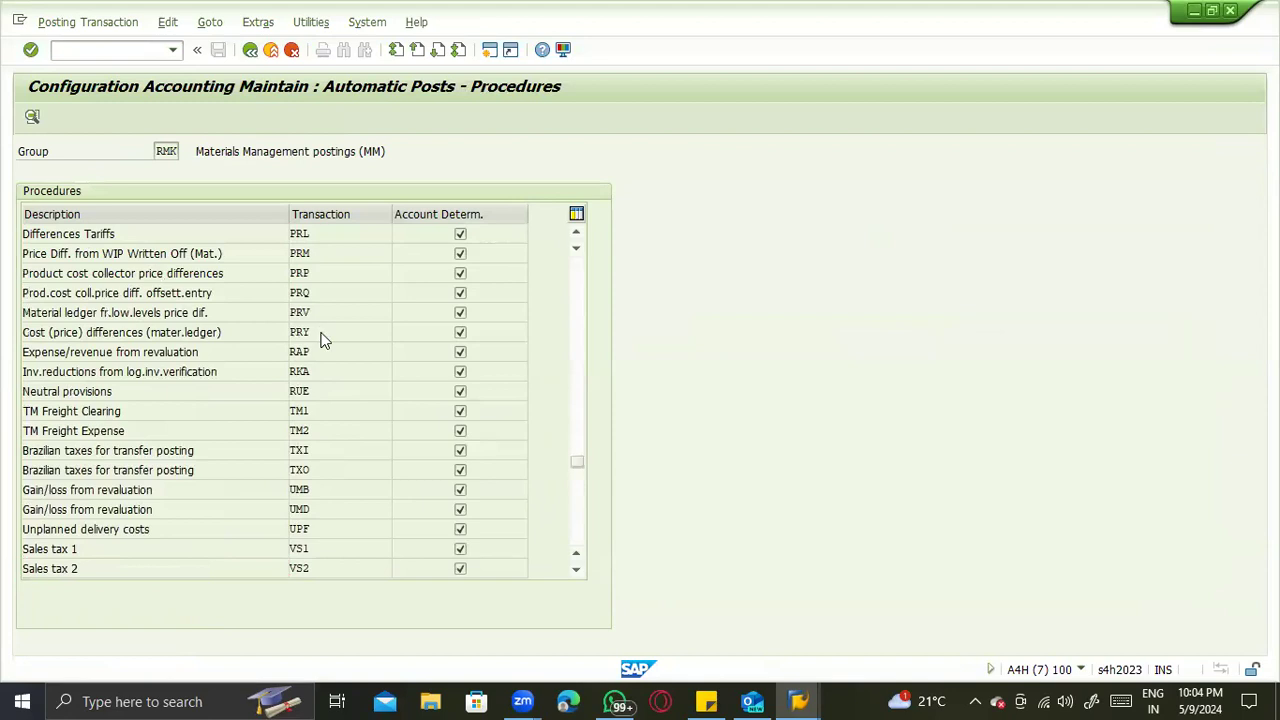
{"action": "scroll", "coordinate": [322, 340], "scroll_direction": "up", "scroll_amount": 6}
{"action": "scroll", "coordinate": [313, 298], "scroll_direction": "up", "scroll_amount": 12}
{"action": "scroll", "coordinate": [311, 350], "scroll_direction": "up", "scroll_amount": 5}
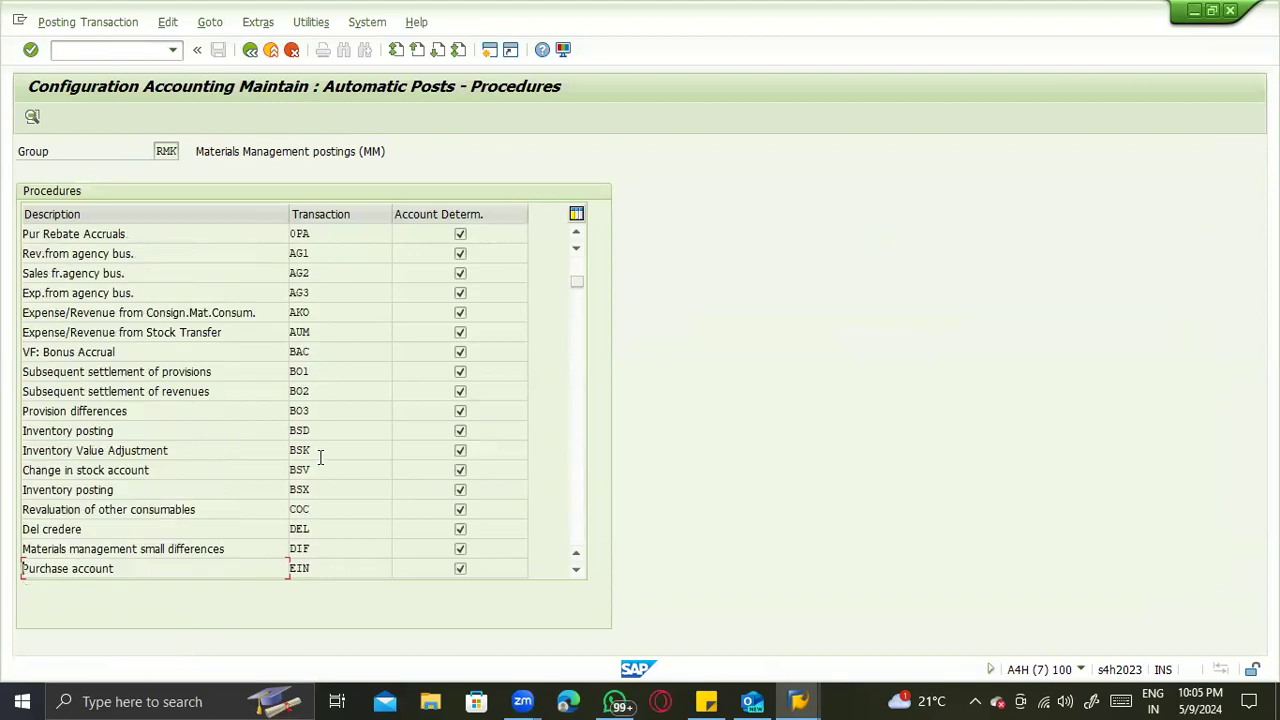
{"action": "double_click", "coordinate": [309, 490]}
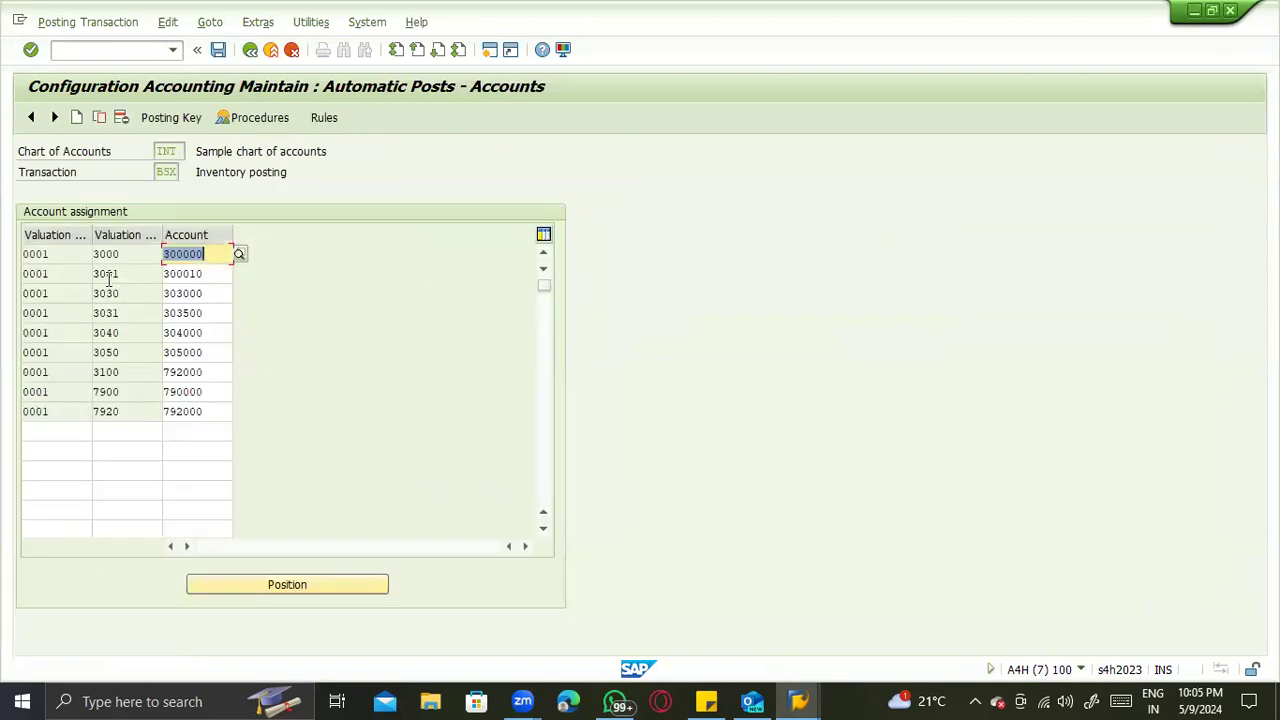
- Start a new BSX account assignment row with a blank valuation modifier and valuation class VC03, as named in the goods receipt error
{"action": "key", "text": "alt+Tab"}
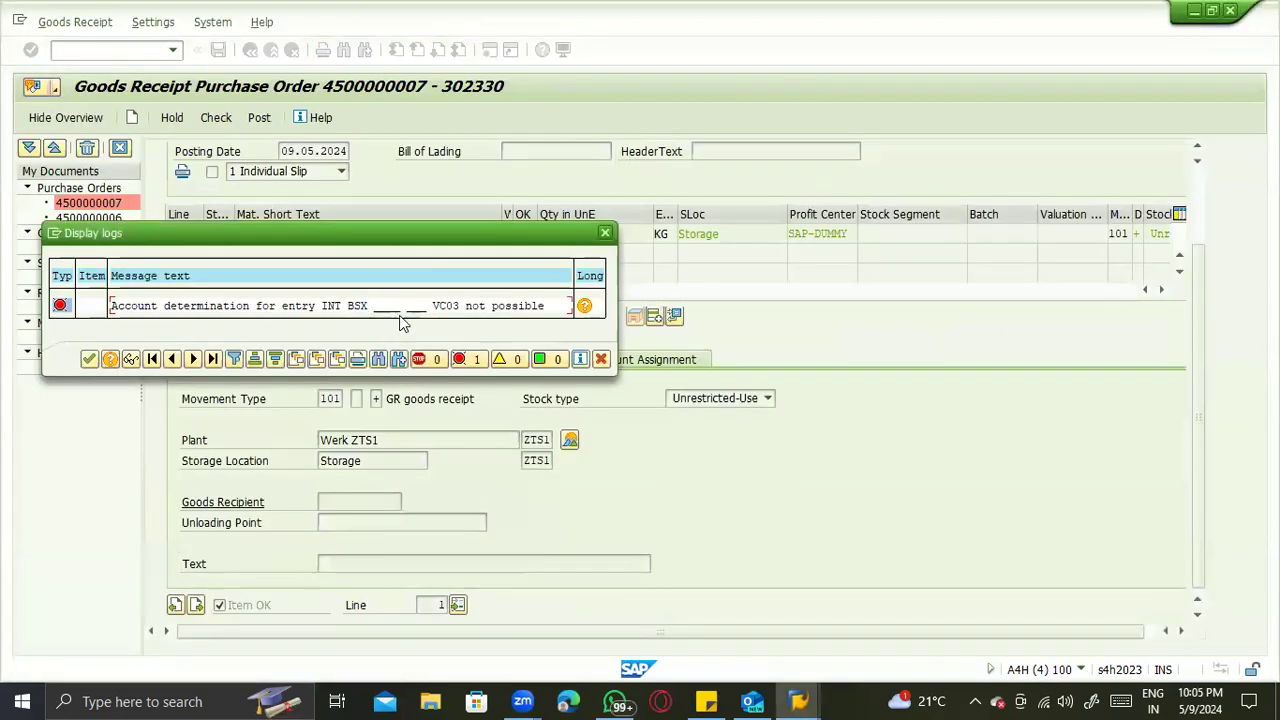
{"action": "key", "text": "alt+Tab"}
{"action": "left_click", "coordinate": [76, 436]}
{"action": "key", "text": "Tab"}
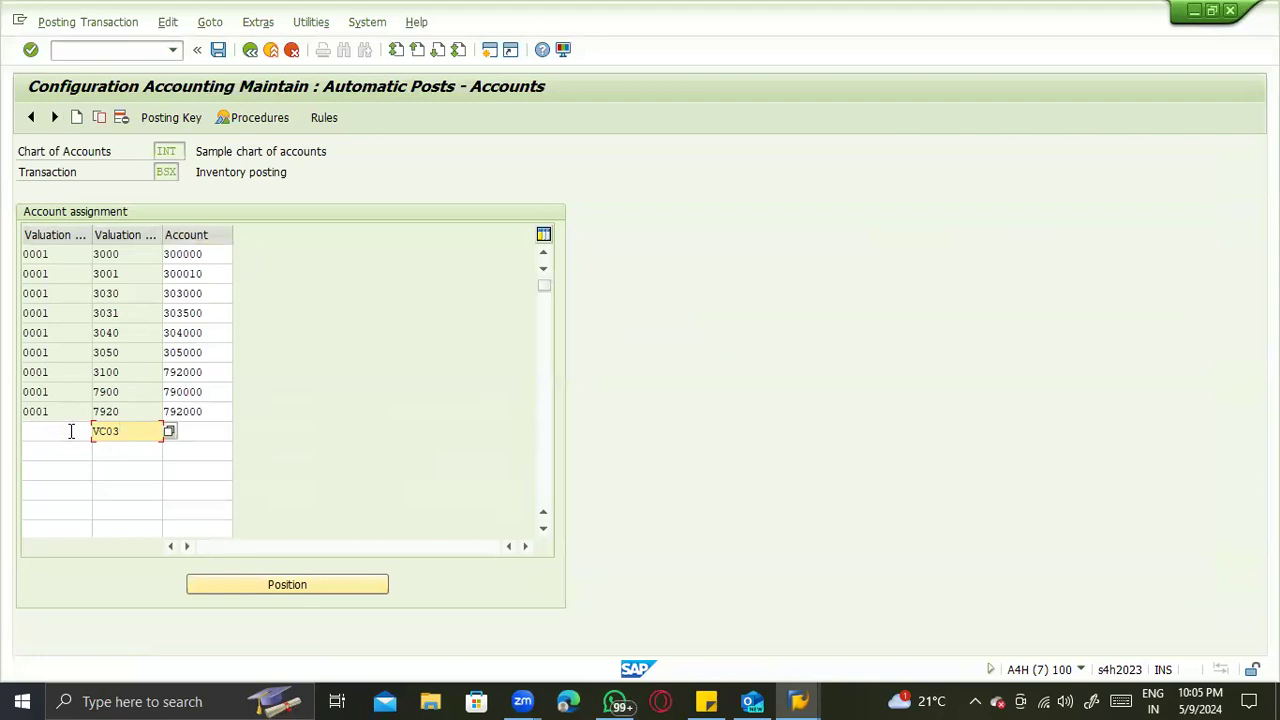
{"action": "key", "text": "Tab"}
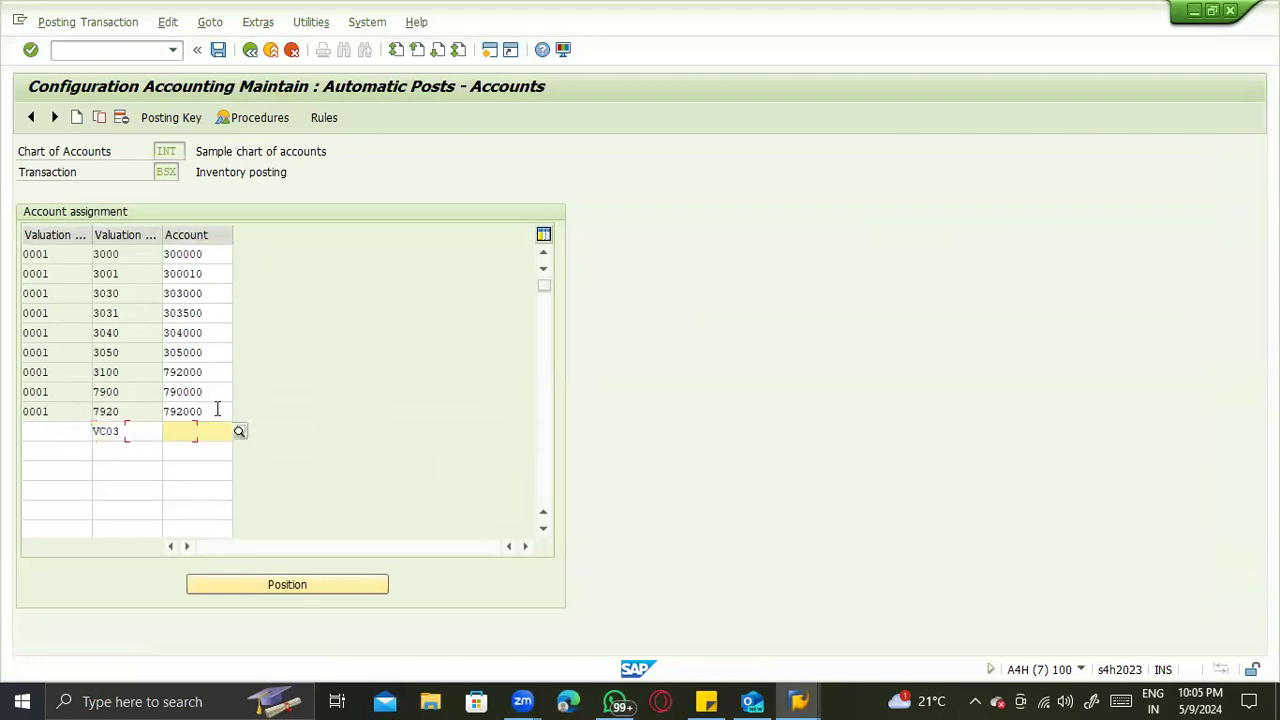
- Assign account 792000, copied from the 7920 row, to VC03 and save the BSX assignment to the customizing request
{"action": "left_click", "coordinate": [213, 258]}
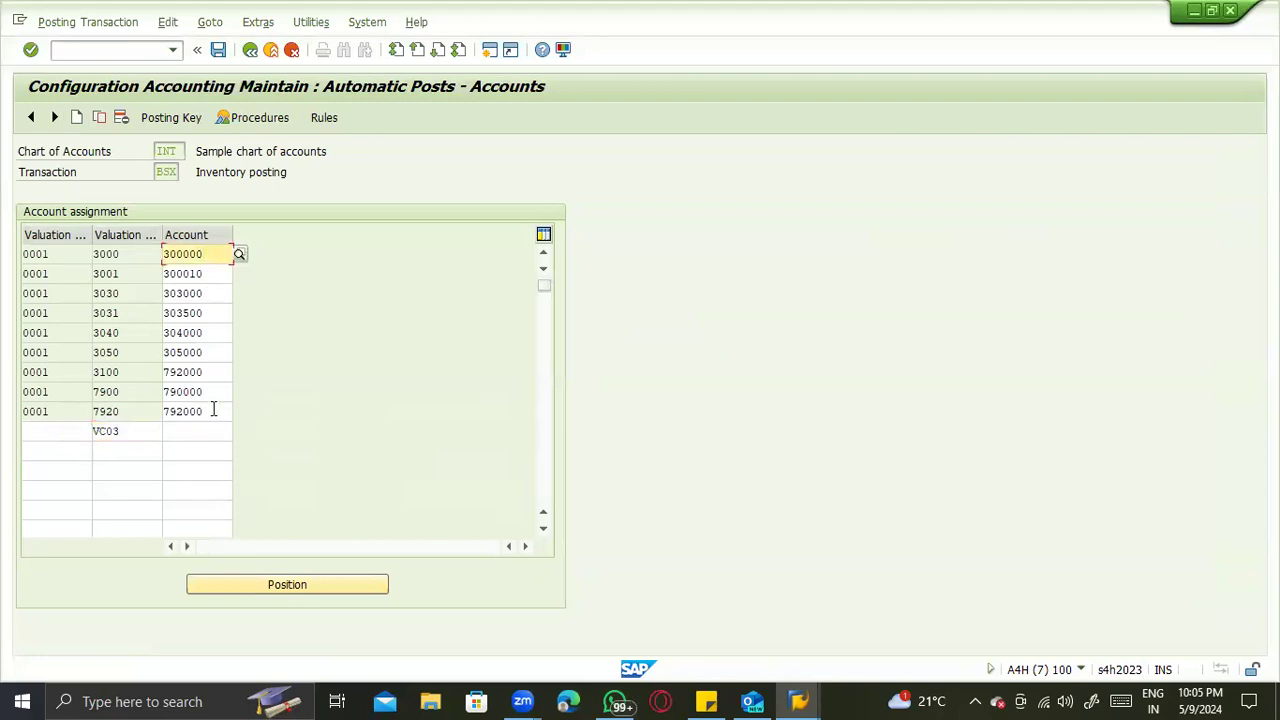
{"action": "double_click", "coordinate": [213, 411]}
{"action": "key", "text": "ctrl+c"}
{"action": "left_click", "coordinate": [172, 431]}
{"action": "key", "text": "ctrl+v"}
{"action": "key", "text": "Return"}
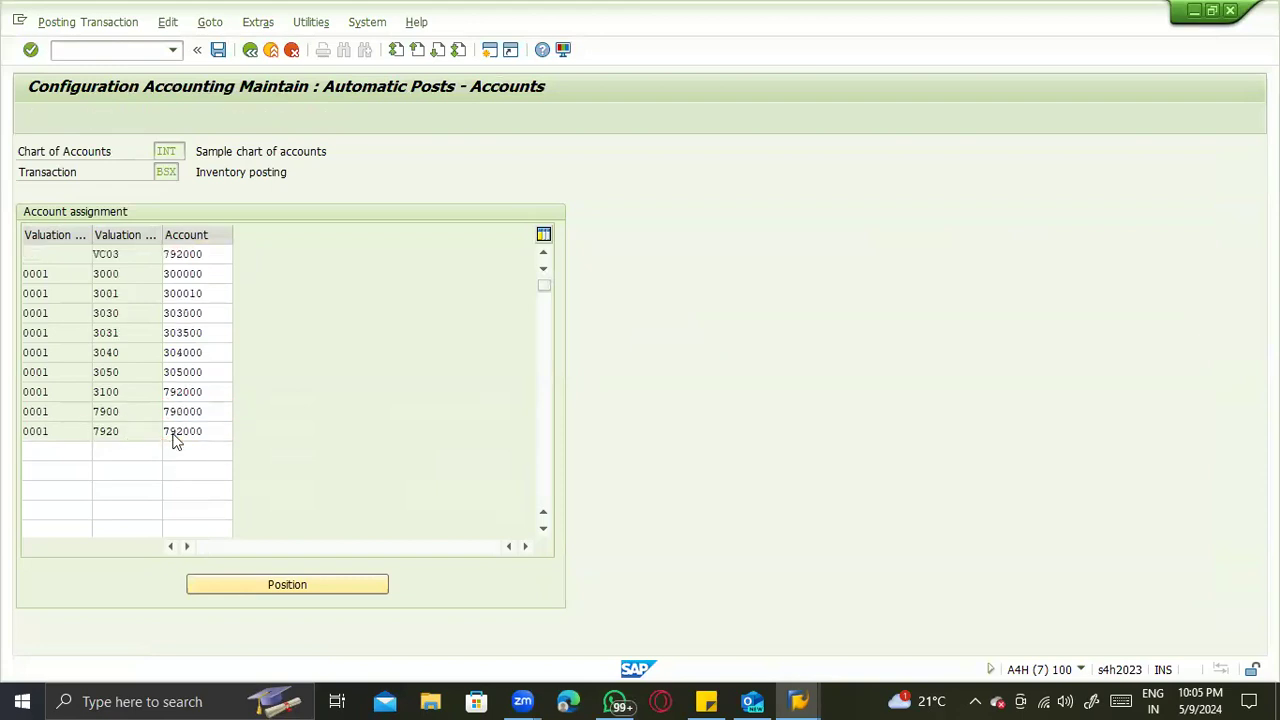
{"action": "key", "text": "ctrl+s"}
{"action": "left_click", "coordinate": [278, 318]}
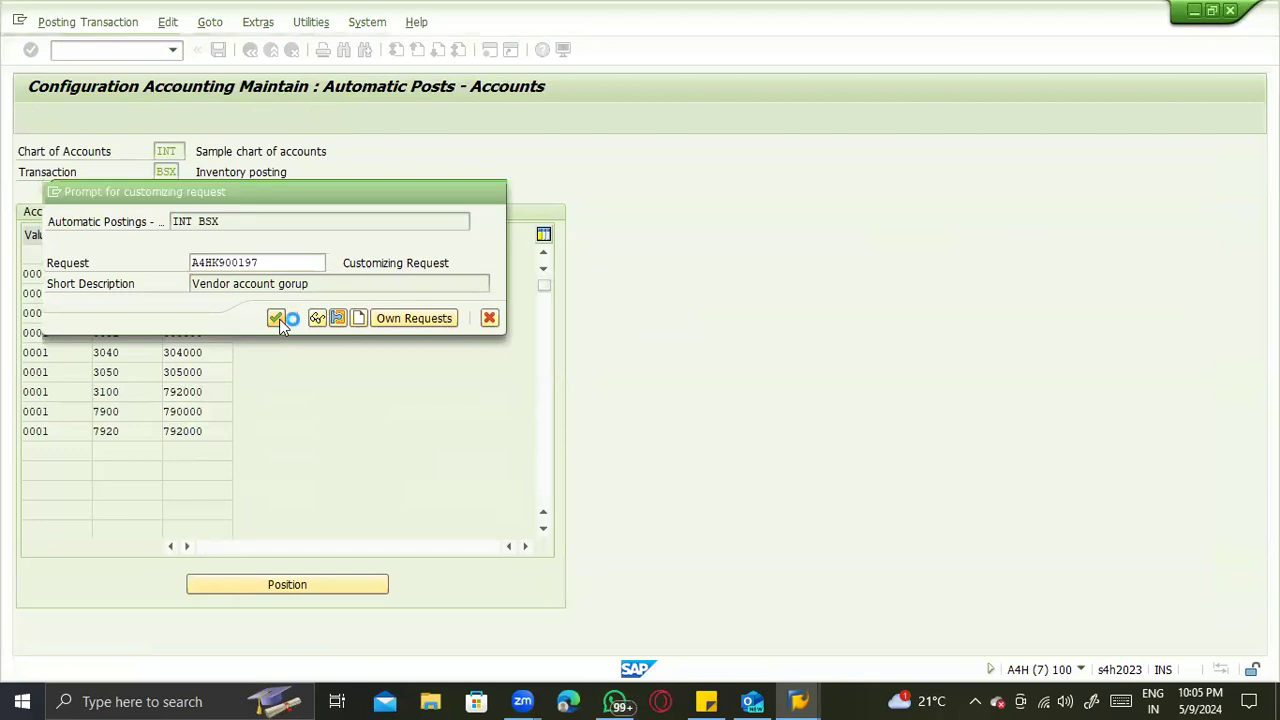
- Return to the goods receipt, close its error log, and try to post the document
{"action": "key", "text": "alt+Tab"}
{"action": "key", "text": "Return"}
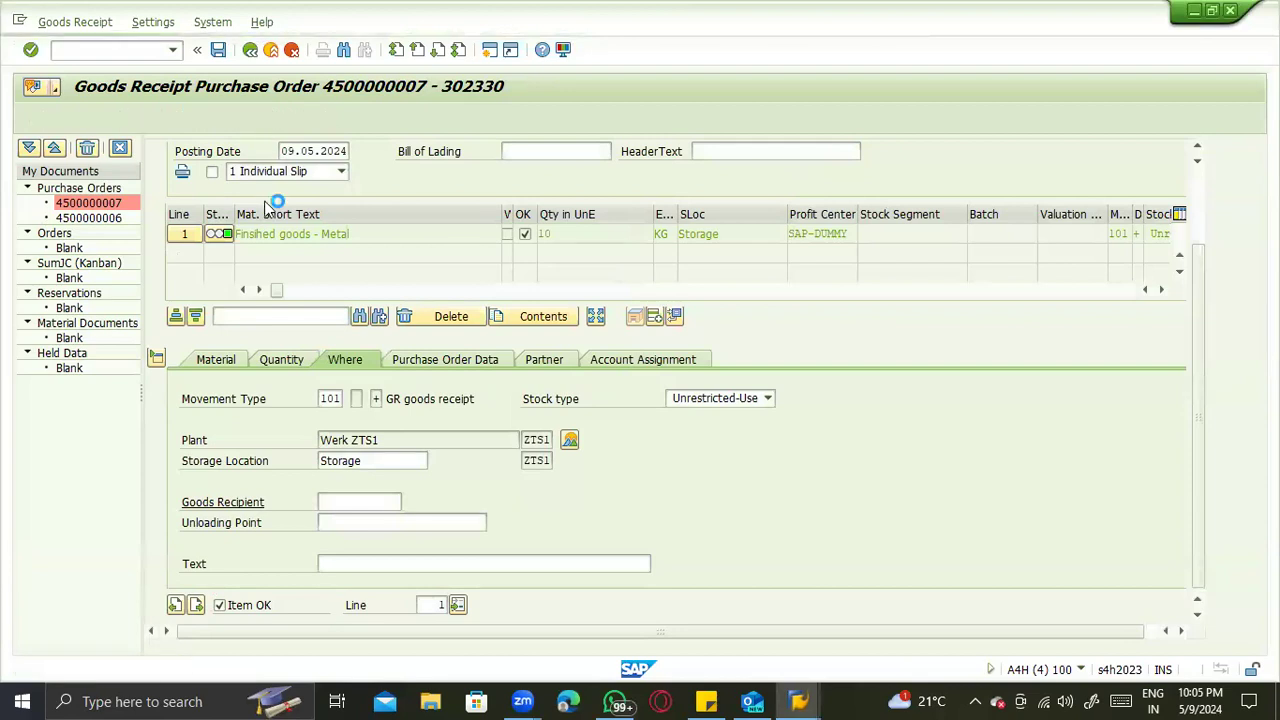
{"action": "left_click", "coordinate": [360, 308]}
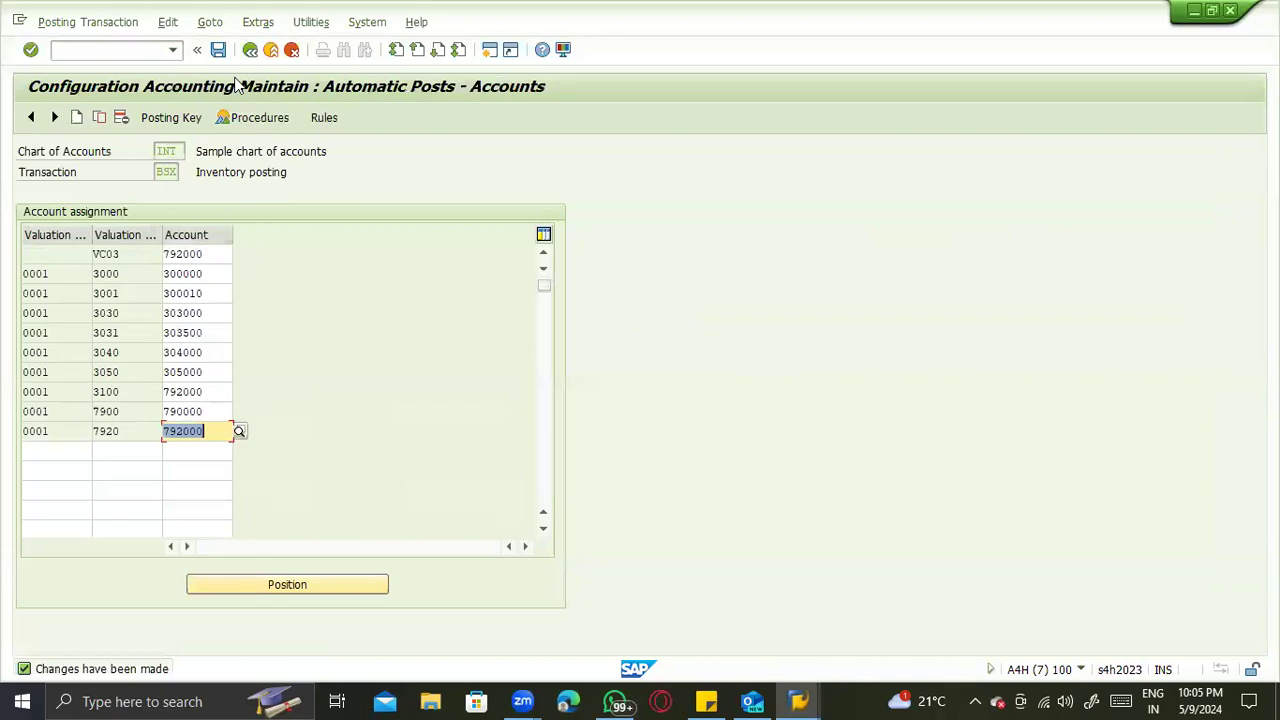
- Go back to the automatic postings procedures list and open the Cost (price) differences procedure PRD
{"action": "left_click", "coordinate": [250, 49]}
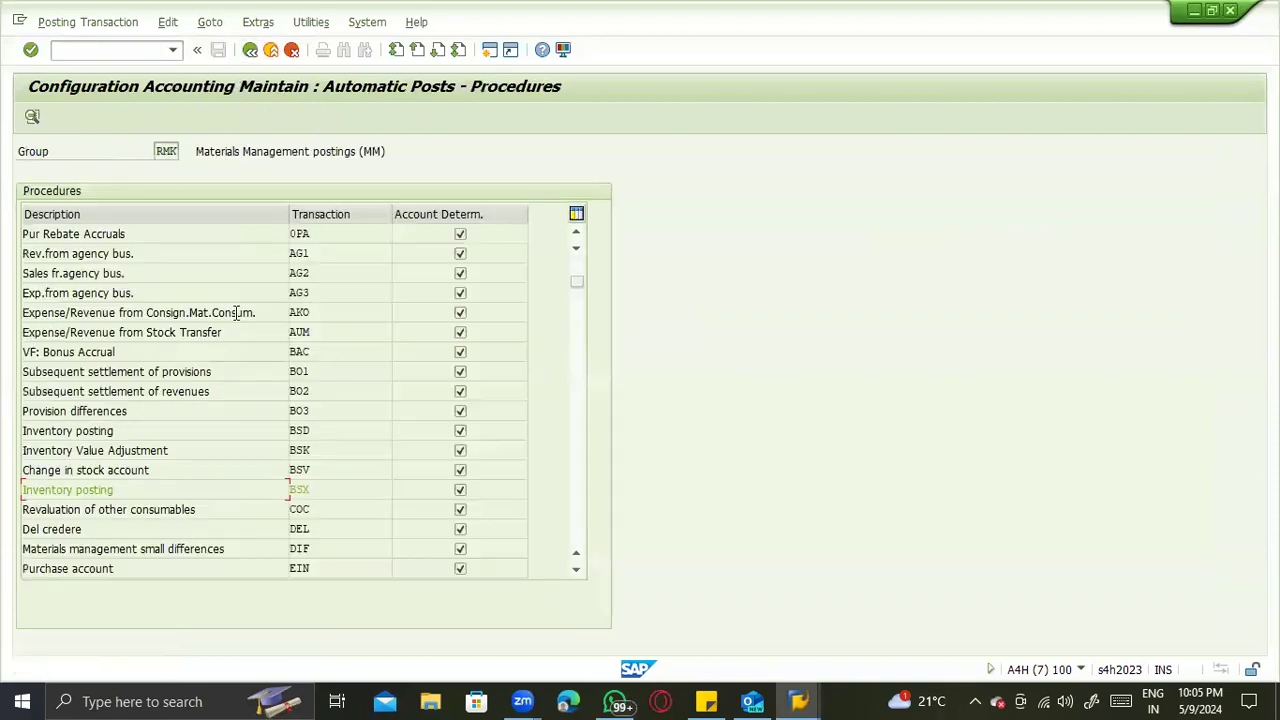
{"action": "left_click", "coordinate": [583, 373]}
{"action": "left_click", "coordinate": [583, 373]}
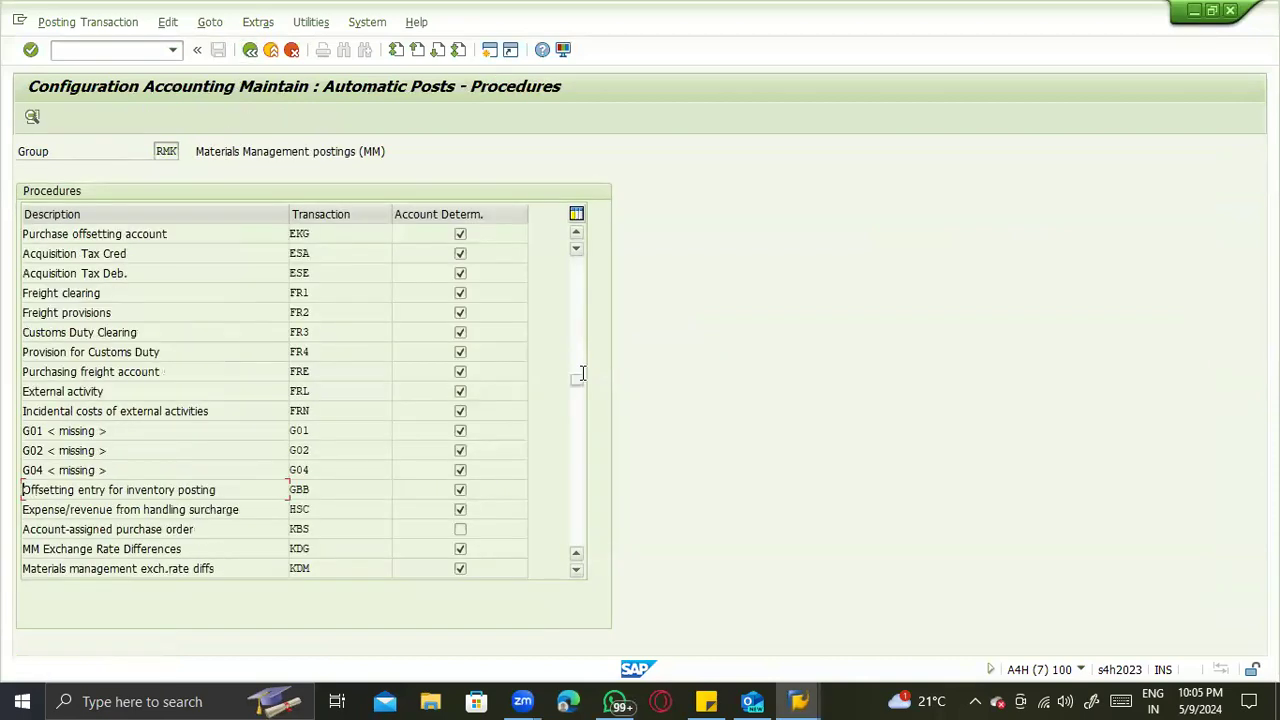
{"action": "left_click", "coordinate": [580, 391]}
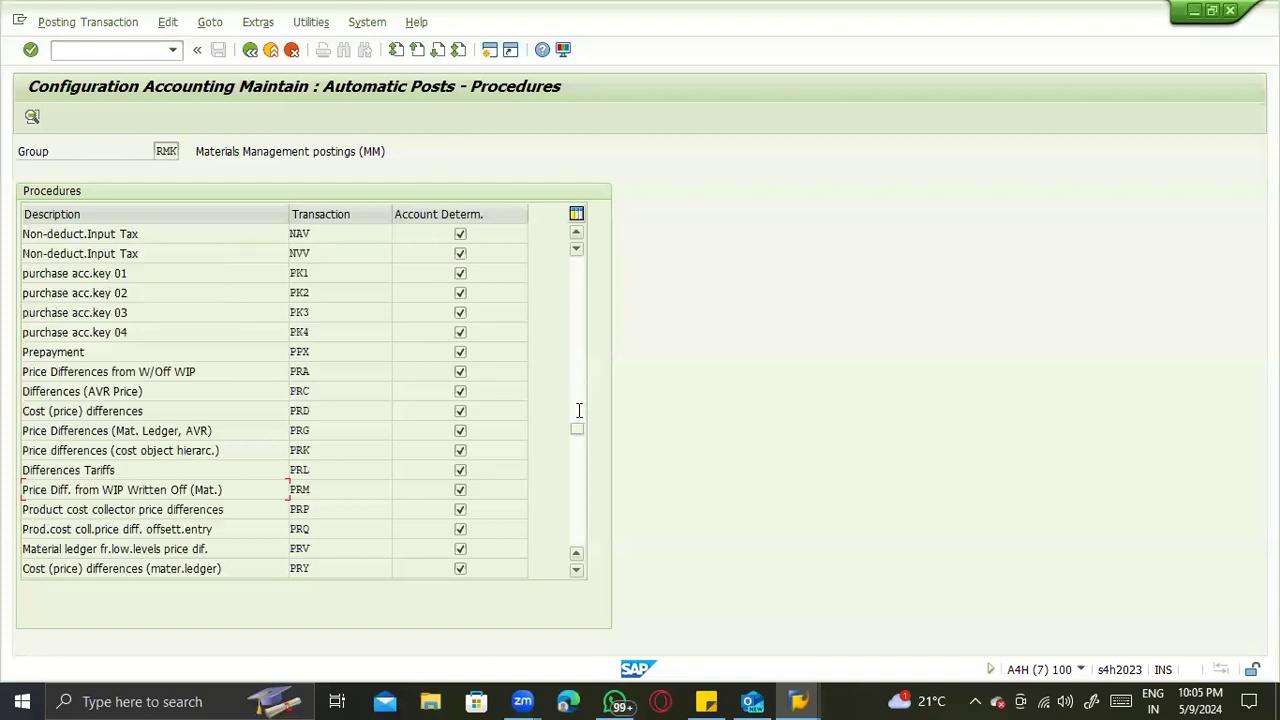
{"action": "double_click", "coordinate": [362, 410]}
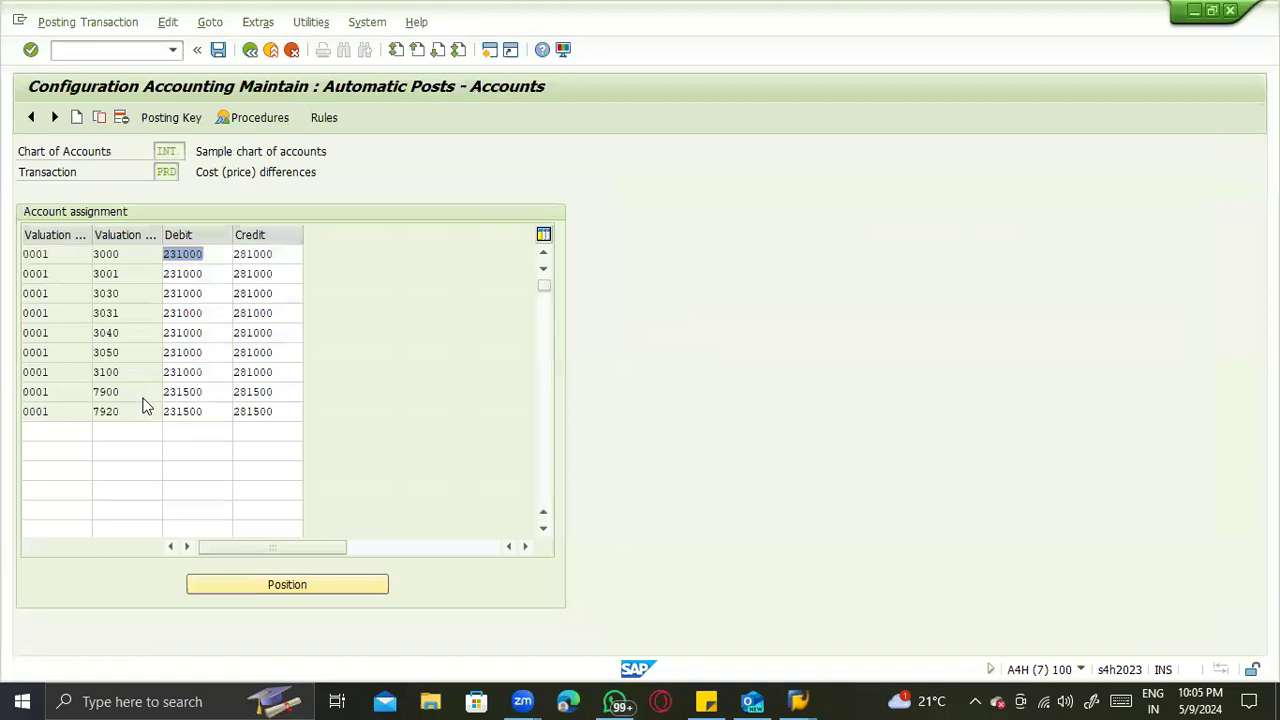
- Add a PRD assignment row with a blank valuation modifier, valuation class VC03 and debit account 231500
{"action": "left_click", "coordinate": [118, 435]}
{"action": "left_click", "coordinate": [123, 447]}
{"action": "left_click", "coordinate": [197, 431]}
{"action": "left_click", "coordinate": [176, 413]}
{"action": "double_click", "coordinate": [176, 413]}
{"action": "left_click", "coordinate": [180, 432]}
{"action": "key", "text": "Tab"}
- Set the VC03 row's credit account to 281500 and save the PRD assignment to the customizing request
{"action": "double_click", "coordinate": [255, 411]}
{"action": "key", "text": "ctrl+c"}
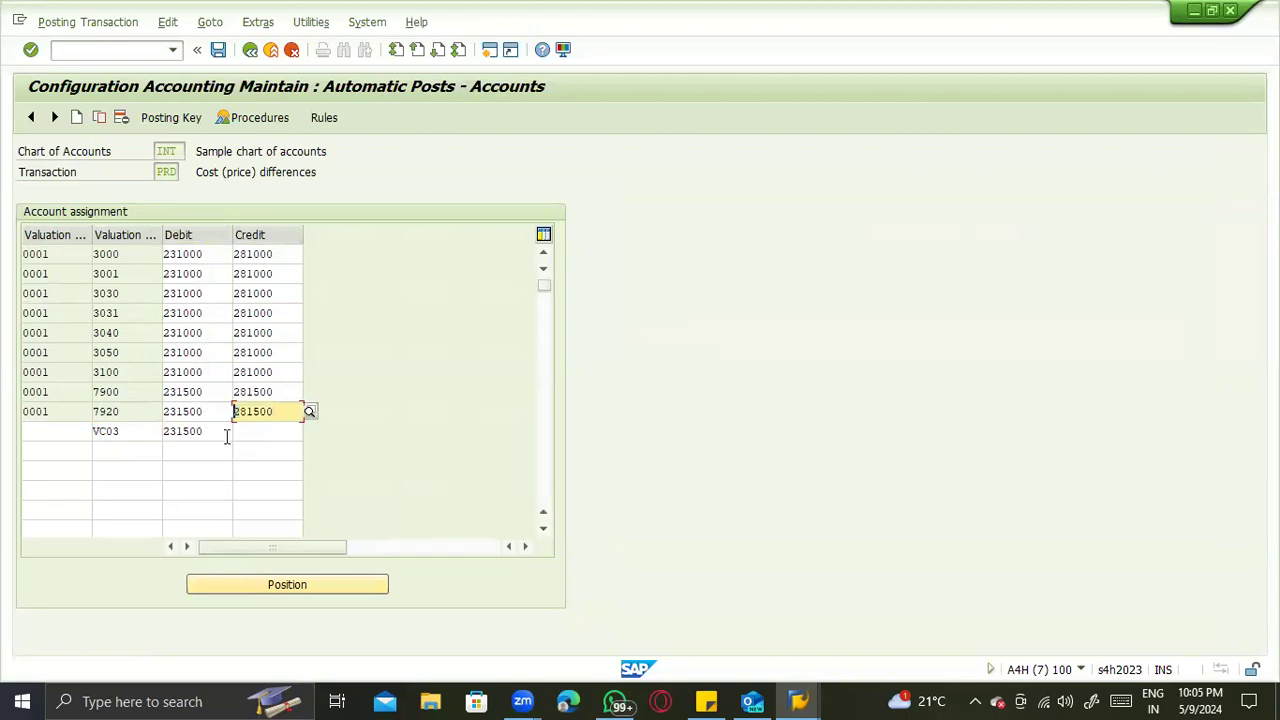
{"action": "left_click", "coordinate": [253, 437]}
{"action": "key", "text": "ctrl+v"}
{"action": "key", "text": "ctrl+s"}
{"action": "left_click", "coordinate": [236, 318]}
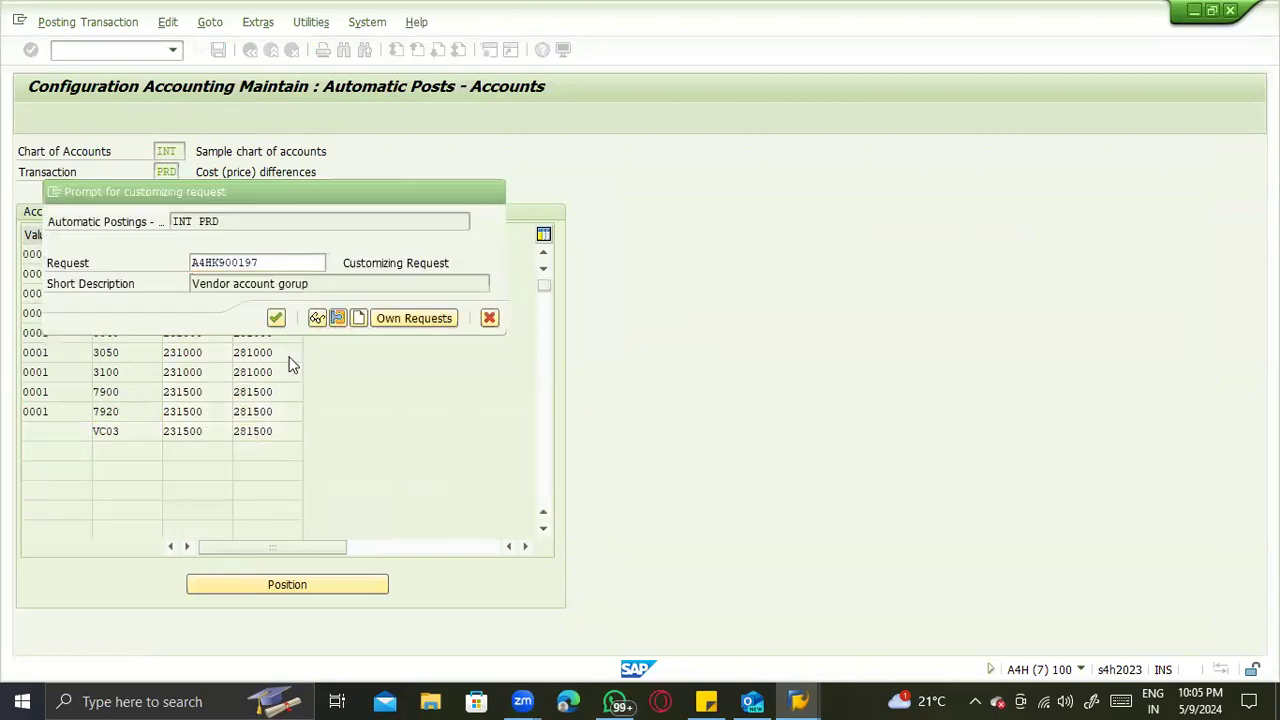
- Switch to the goods receipt, dismiss the error log, check the document, and attempt posting again
{"action": "key", "text": "alt+Tab"}
{"action": "left_click", "coordinate": [90, 360]}
{"action": "left_click", "coordinate": [215, 117]}
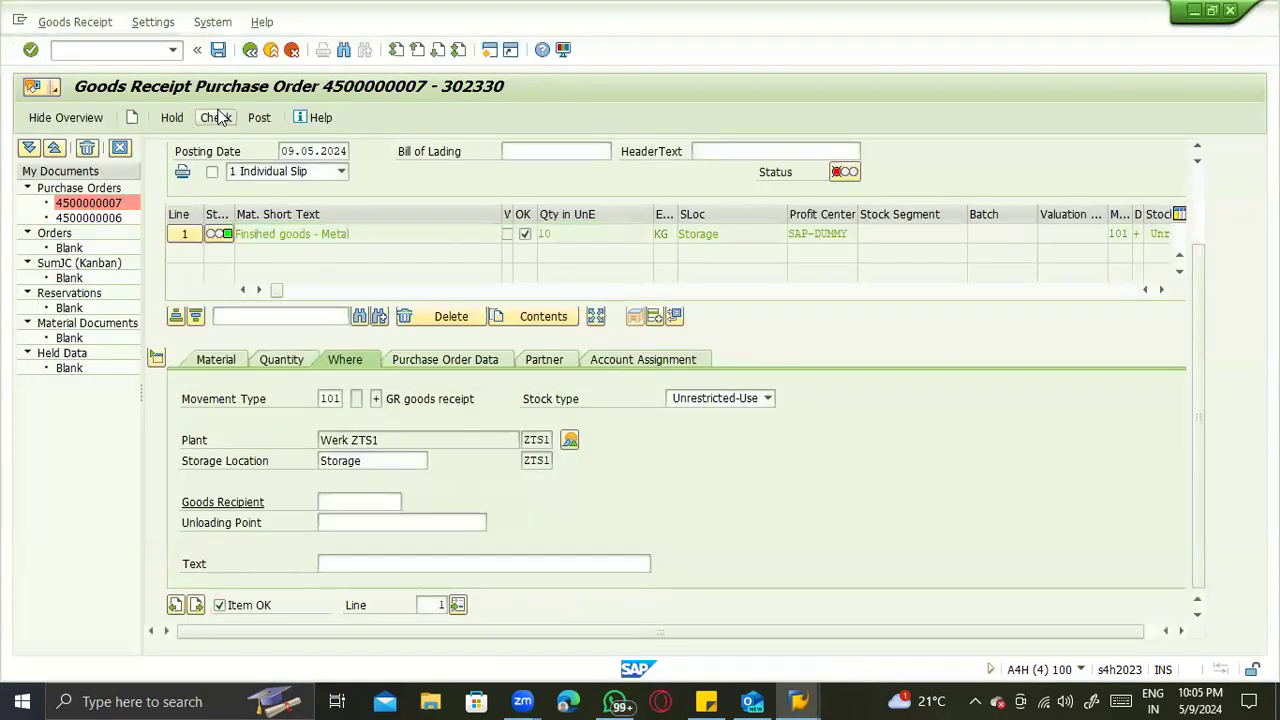
{"action": "left_click", "coordinate": [245, 117]}
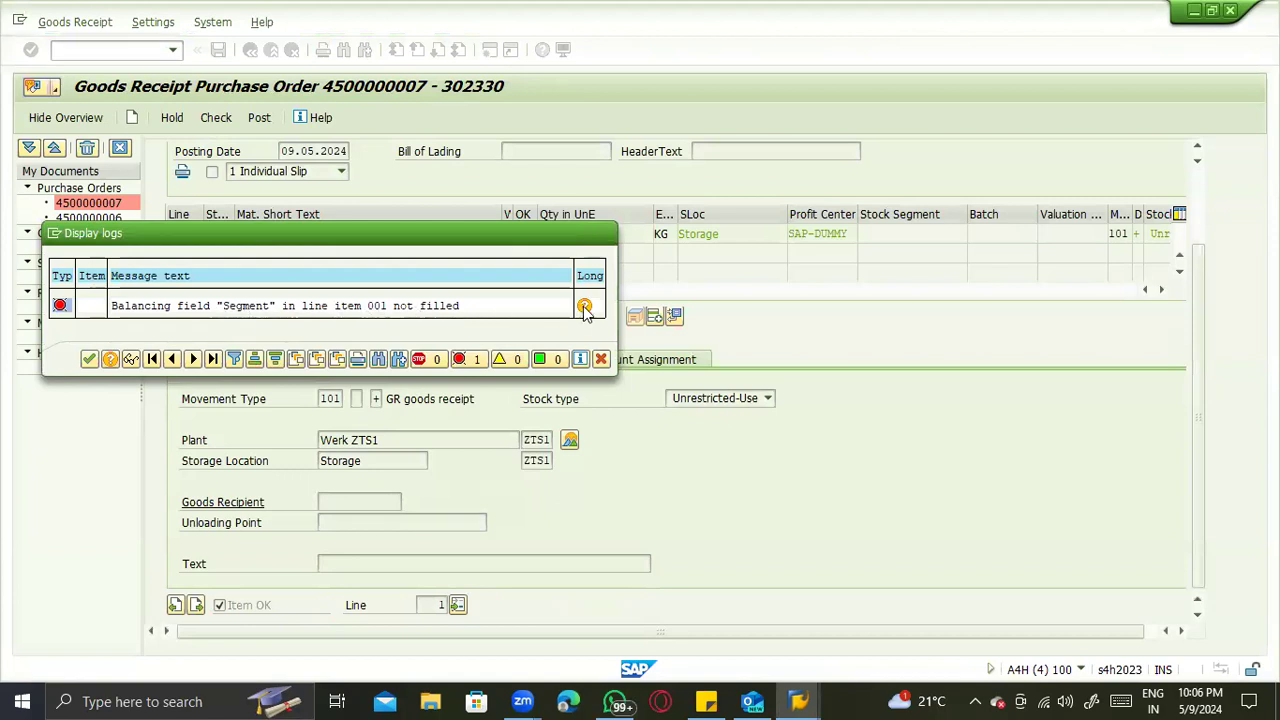
- Read the long text of the Segment balancing field error and close the error log
{"action": "key", "text": "F1"}
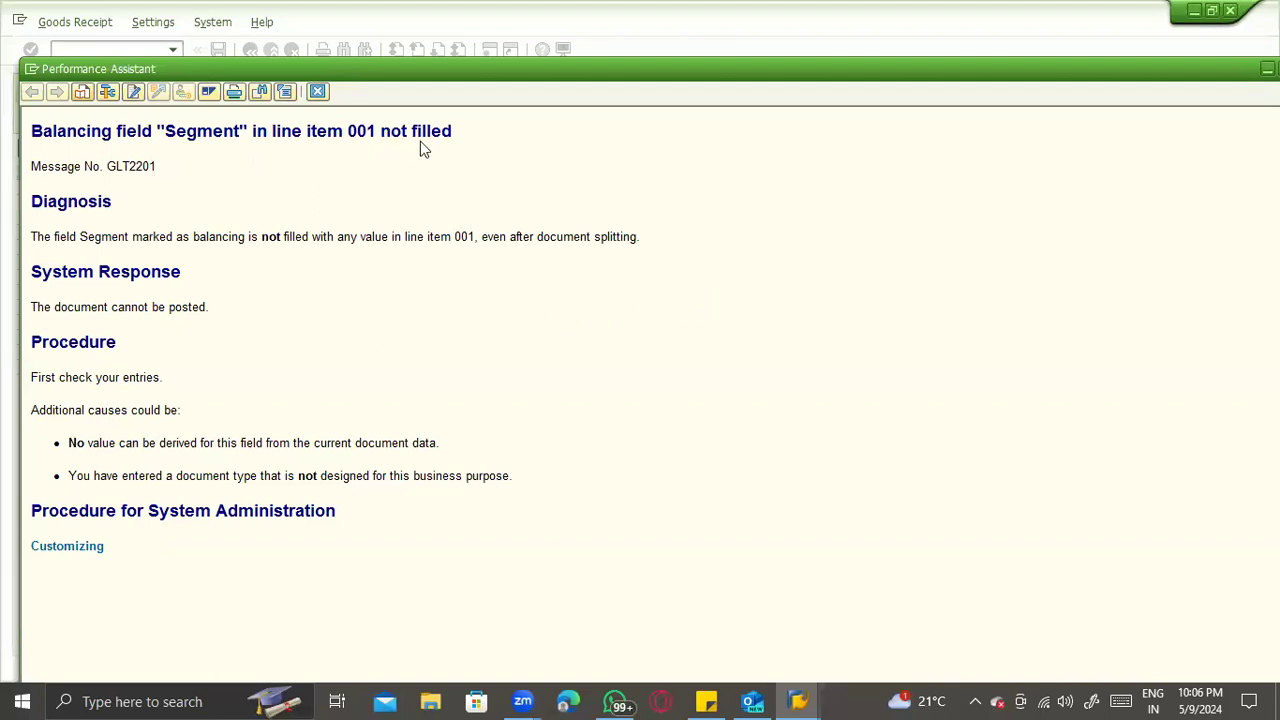
{"action": "left_click", "coordinate": [88, 546]}
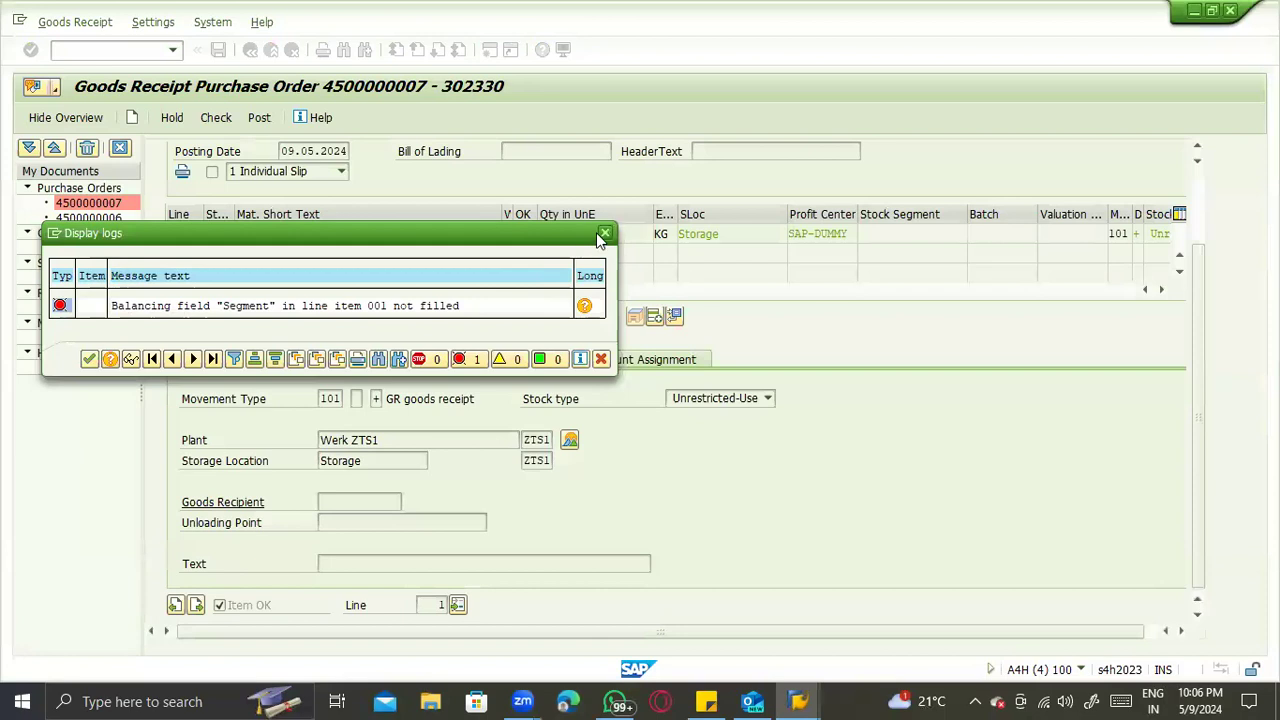
{"action": "left_click", "coordinate": [604, 234]}
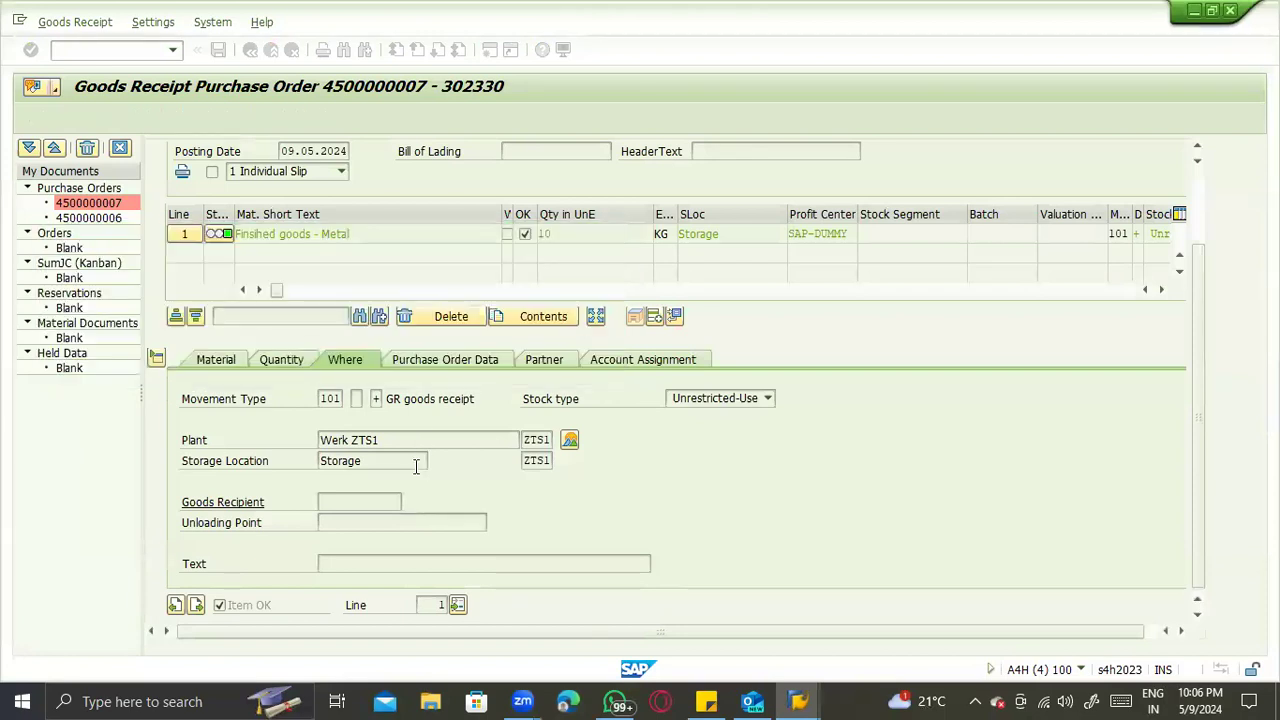
- Enter 1222 as the item text of the goods receipt line
{"action": "left_click", "coordinate": [377, 561]}
{"action": "type", "text": "1222"}
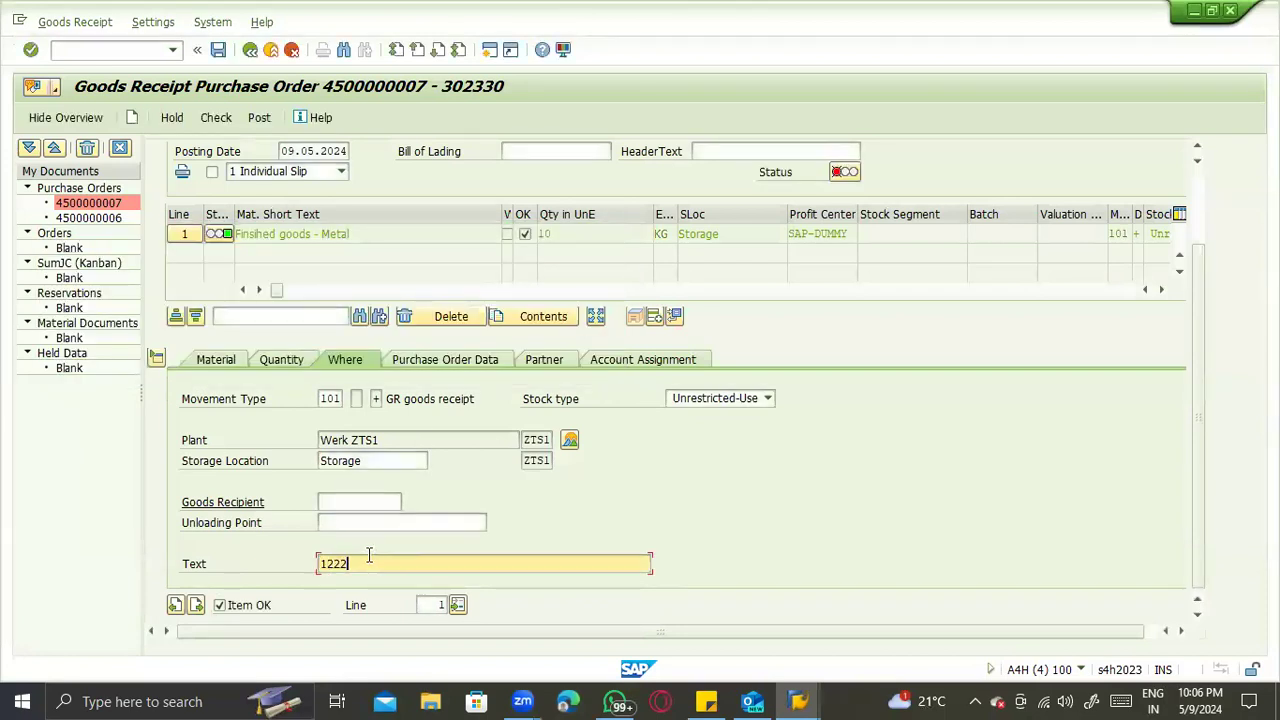
{"action": "key", "text": "Return"}
- Review the receipt item's quantity, material, purchase order data, partner, and account assignment details
{"action": "left_click", "coordinate": [279, 360]}
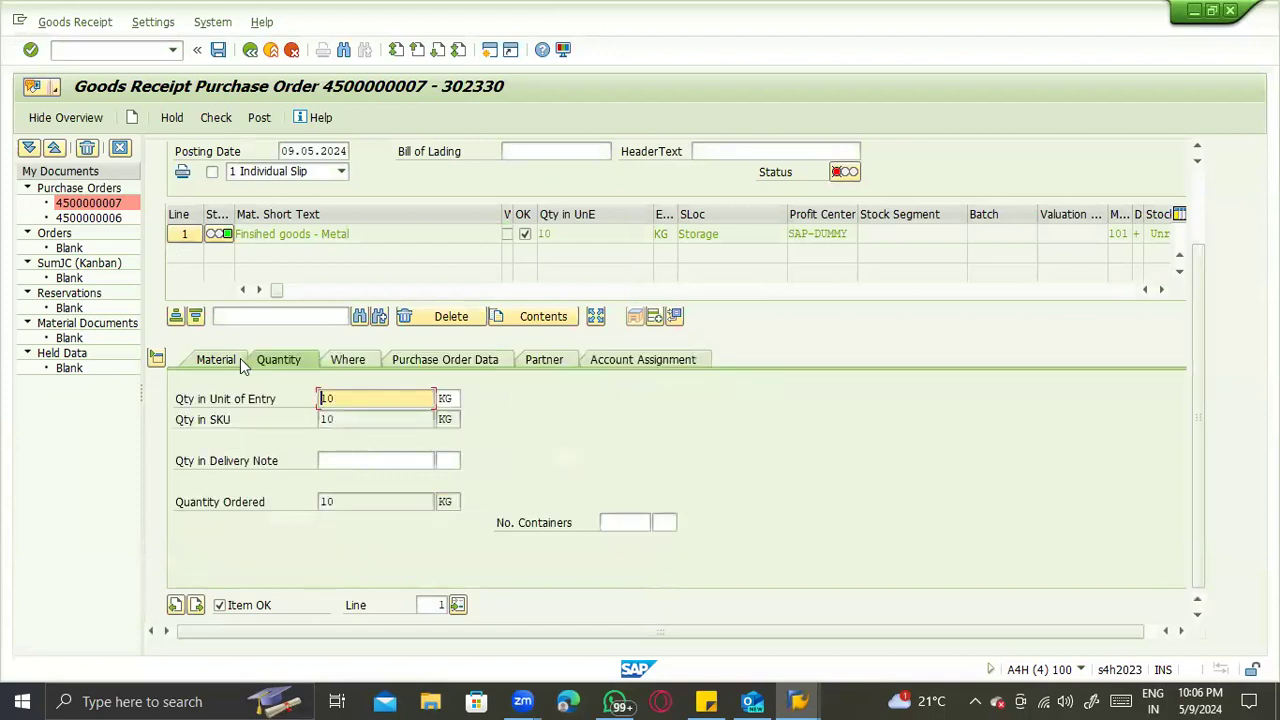
{"action": "left_click", "coordinate": [218, 360]}
{"action": "left_click", "coordinate": [445, 362]}
{"action": "left_click", "coordinate": [540, 359]}
{"action": "left_click", "coordinate": [636, 361]}
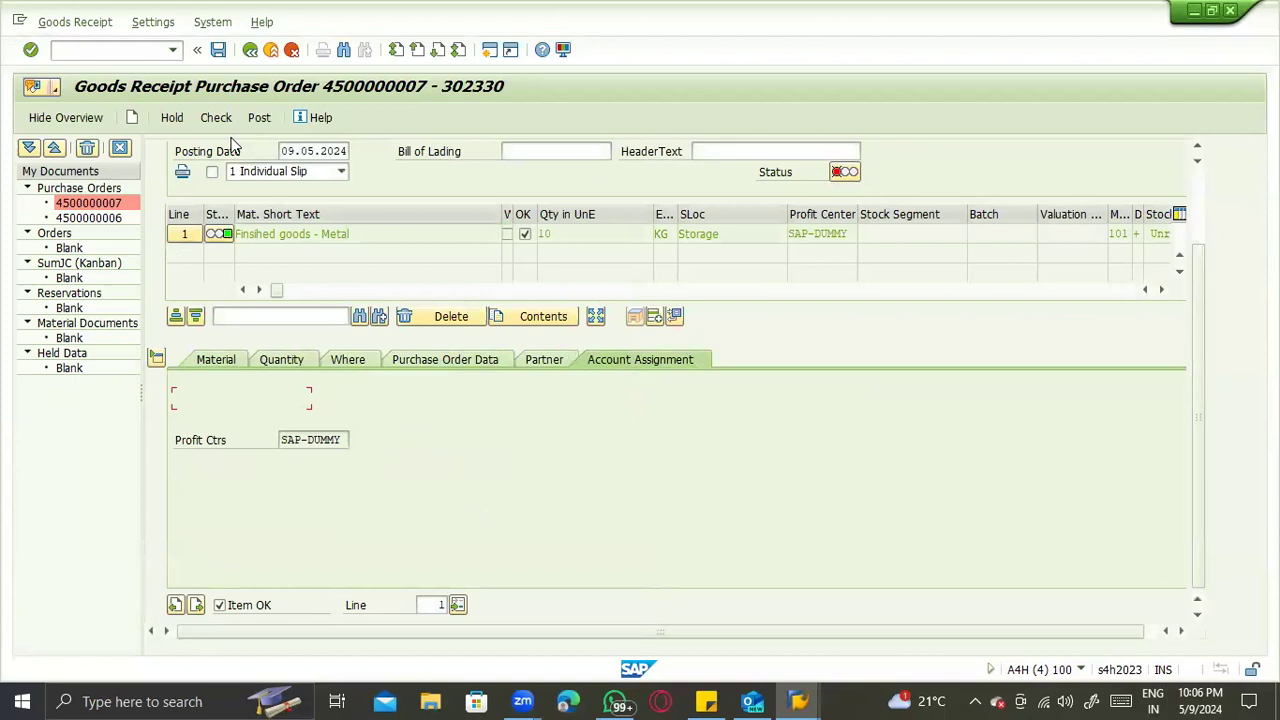
- Try posting the receipt and, from the error's long text, open the customizing activity for General Ledger Accounting document splitting characteristics
{"action": "left_click", "coordinate": [258, 118]}
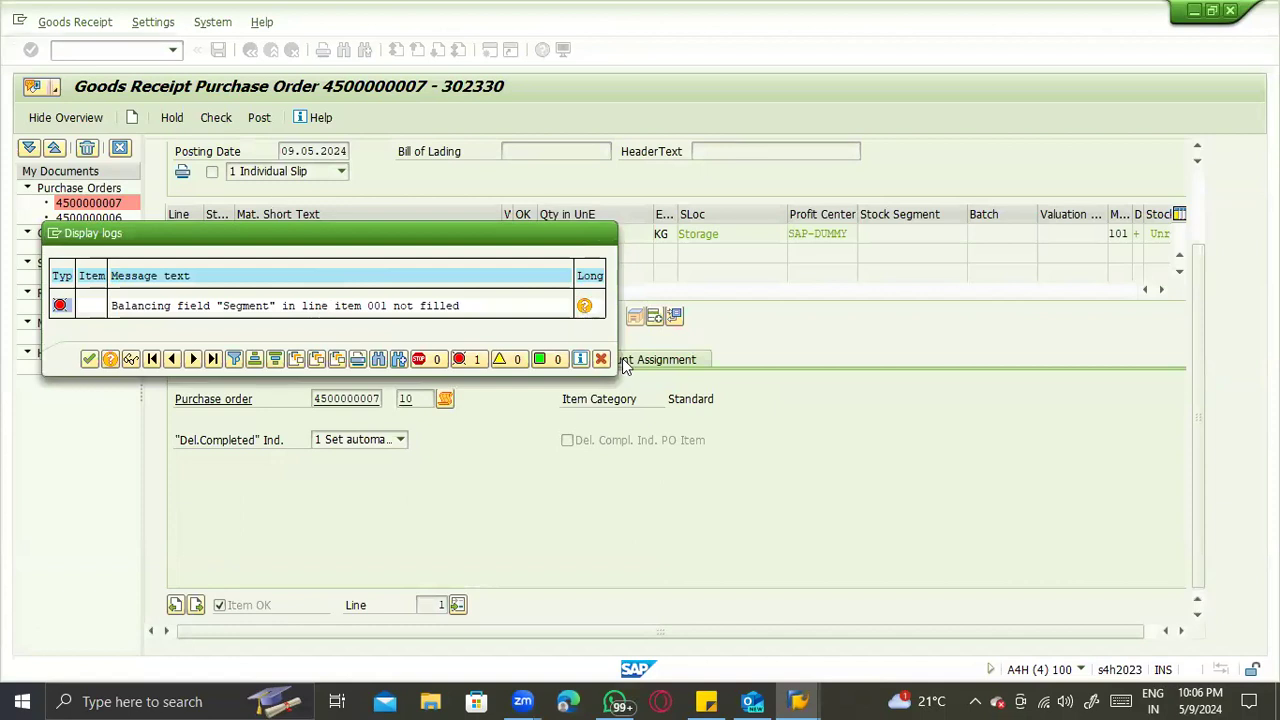
{"action": "left_click", "coordinate": [584, 306]}
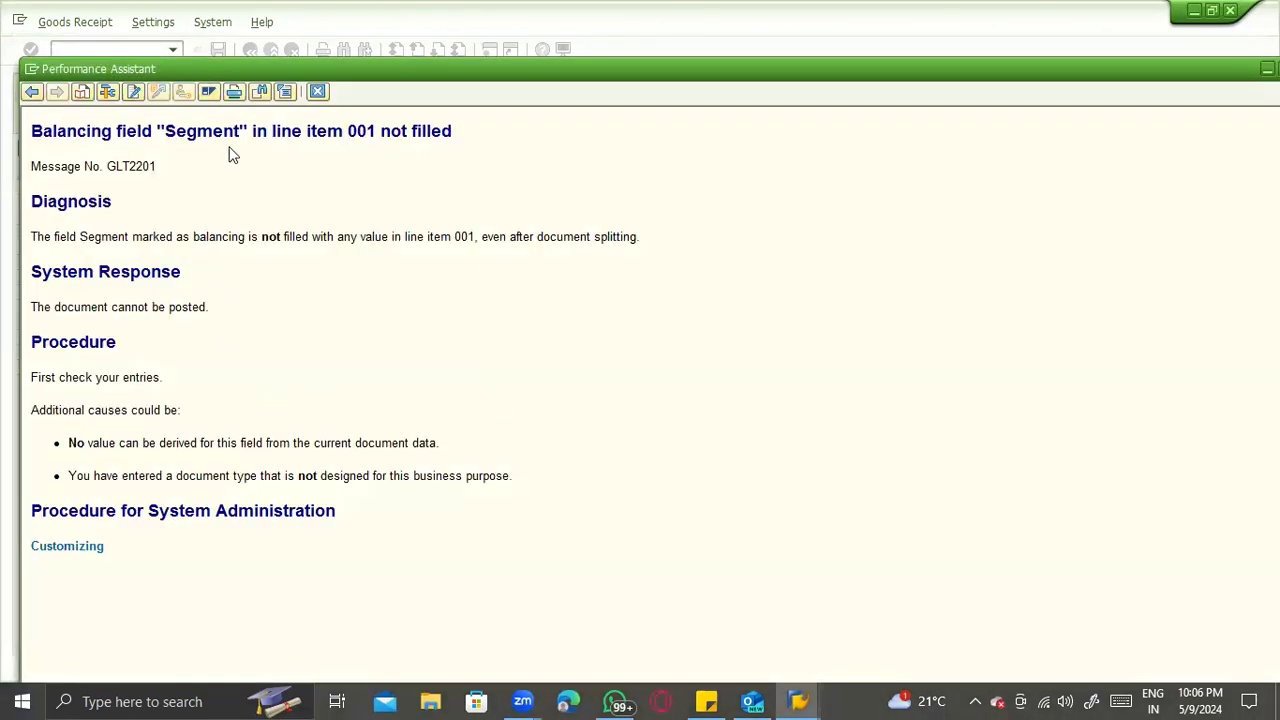
{"action": "left_click", "coordinate": [88, 552]}
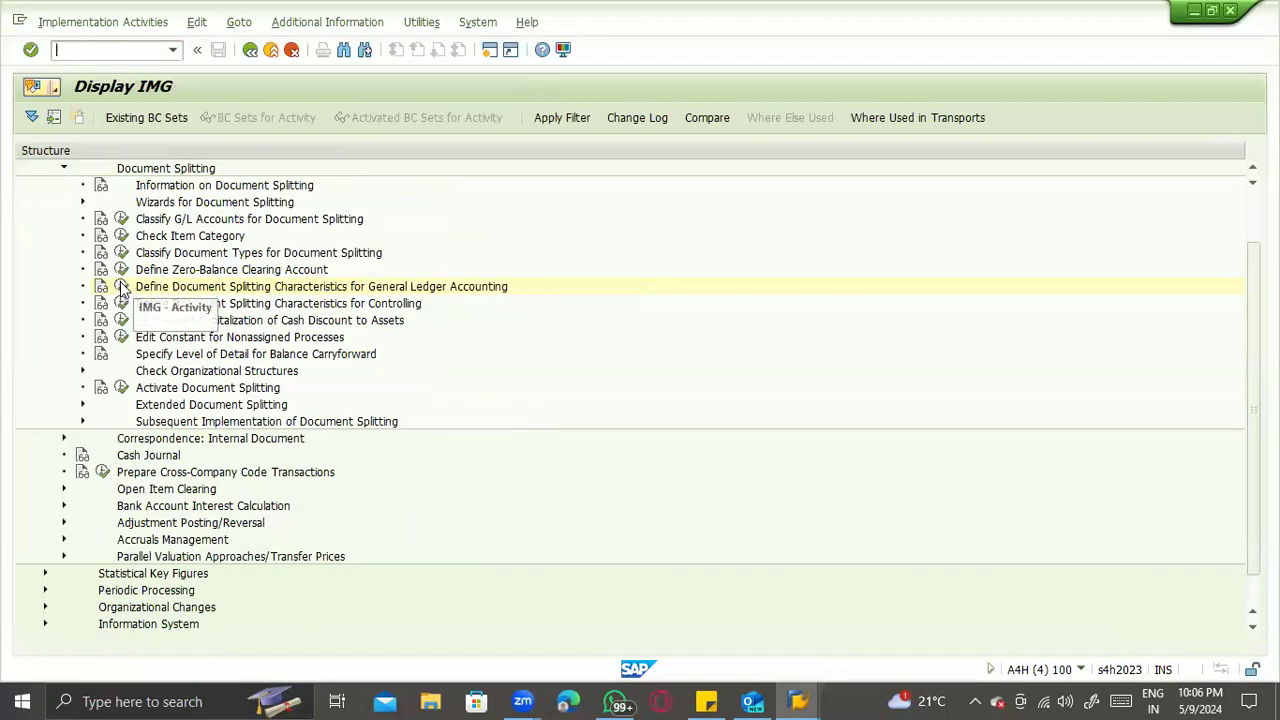
{"action": "left_click", "coordinate": [120, 286]}
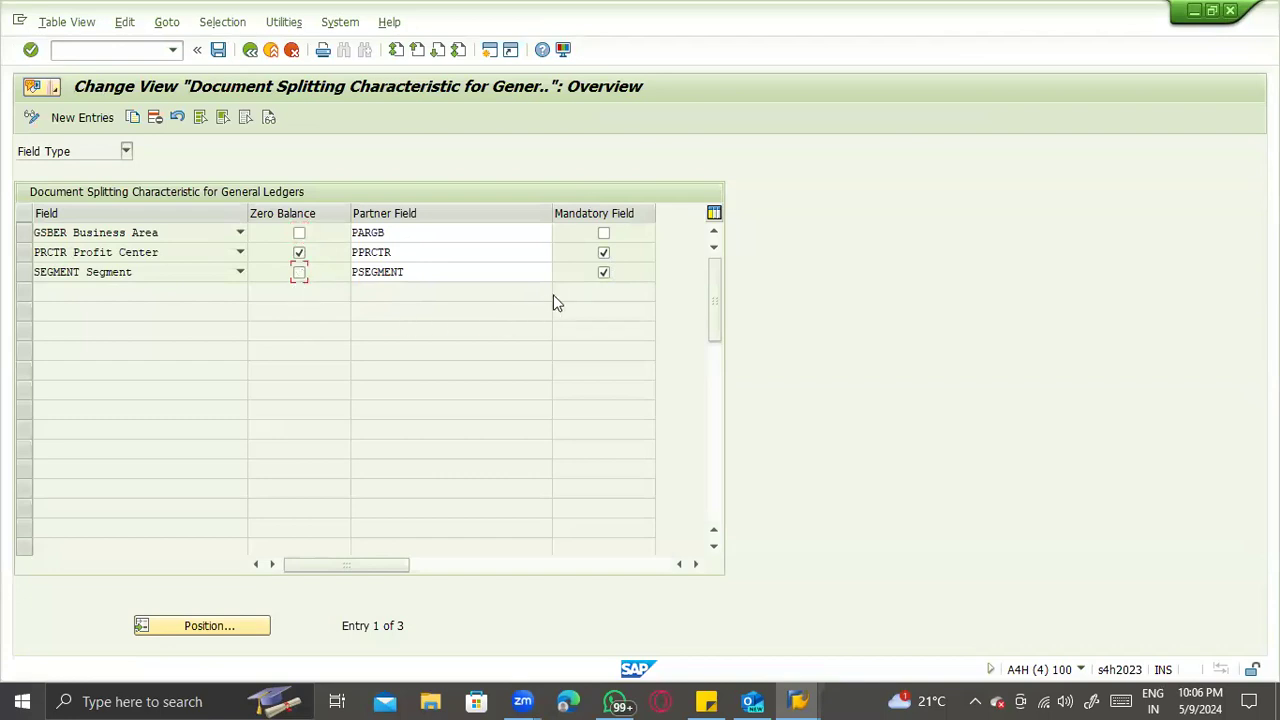
- Clear the mandatory field flag of the Segment splitting characteristic, save it to the customizing request, and leave the activity
{"action": "left_click", "coordinate": [603, 274]}
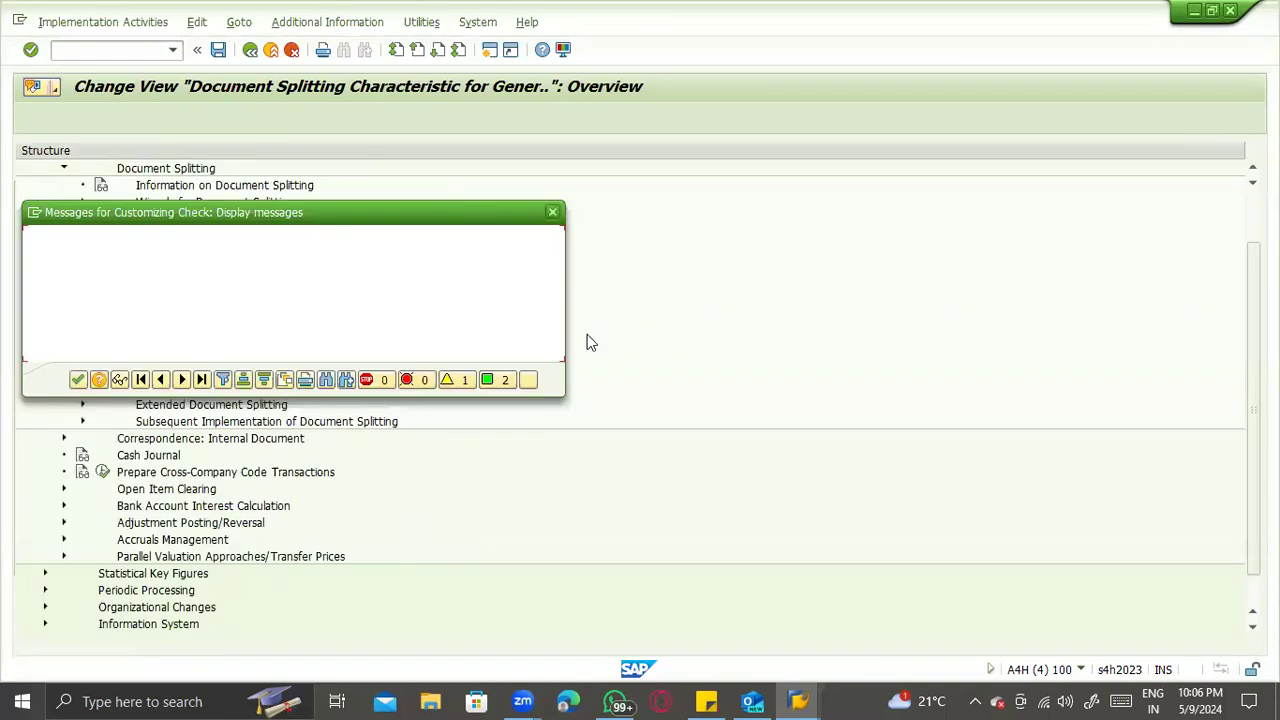
{"action": "key", "text": "Return"}
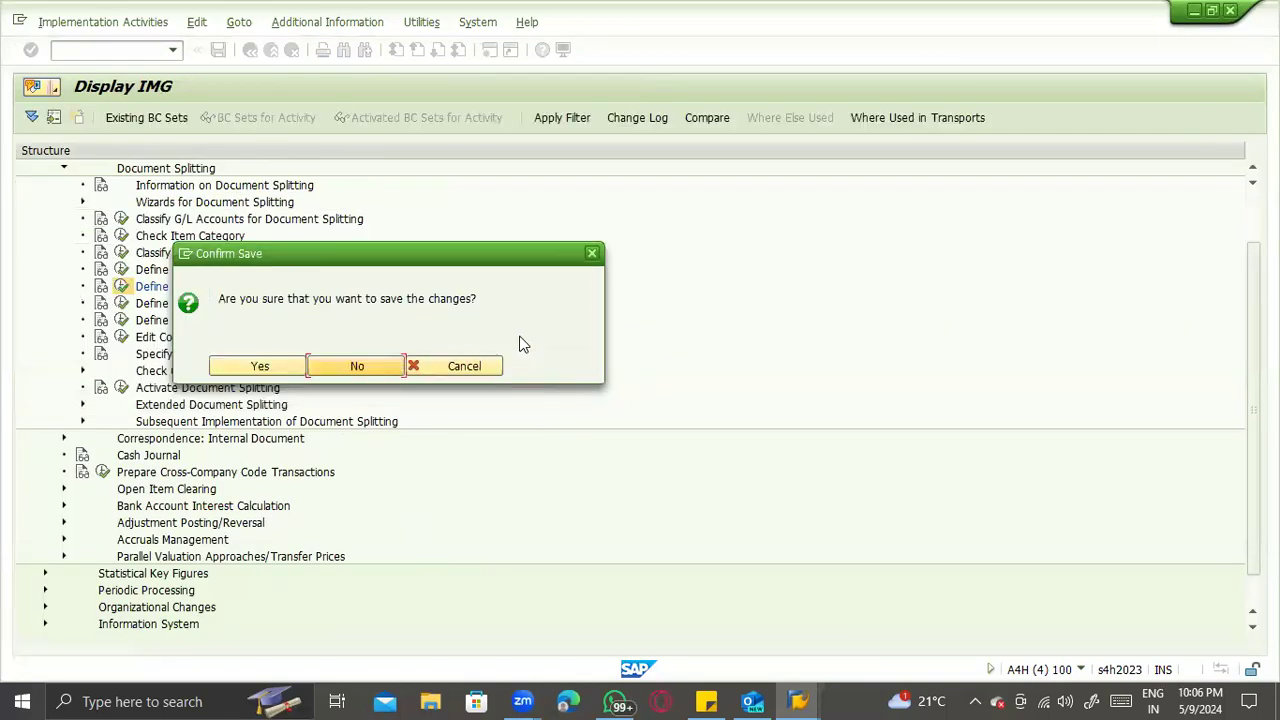
{"action": "key", "text": "Left"}
{"action": "key", "text": "Return"}
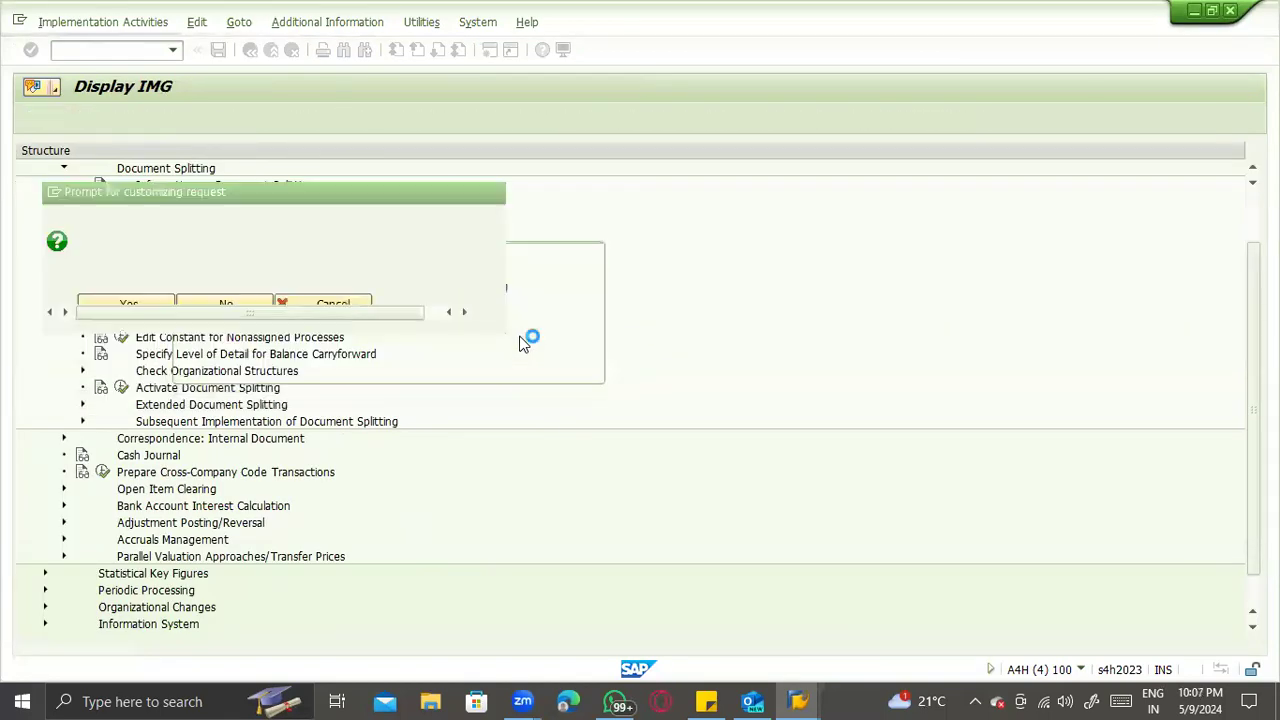
{"action": "left_click", "coordinate": [276, 319]}
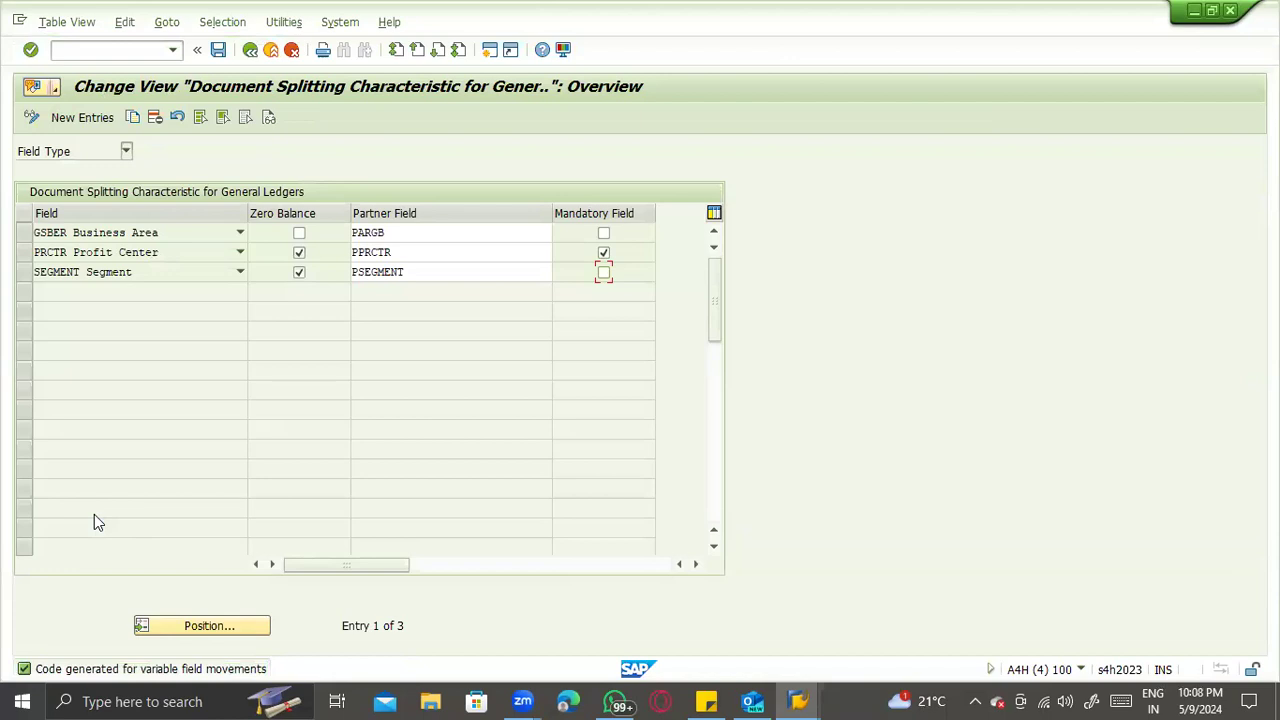
{"action": "left_click", "coordinate": [218, 49]}
{"action": "key", "text": "F3"}
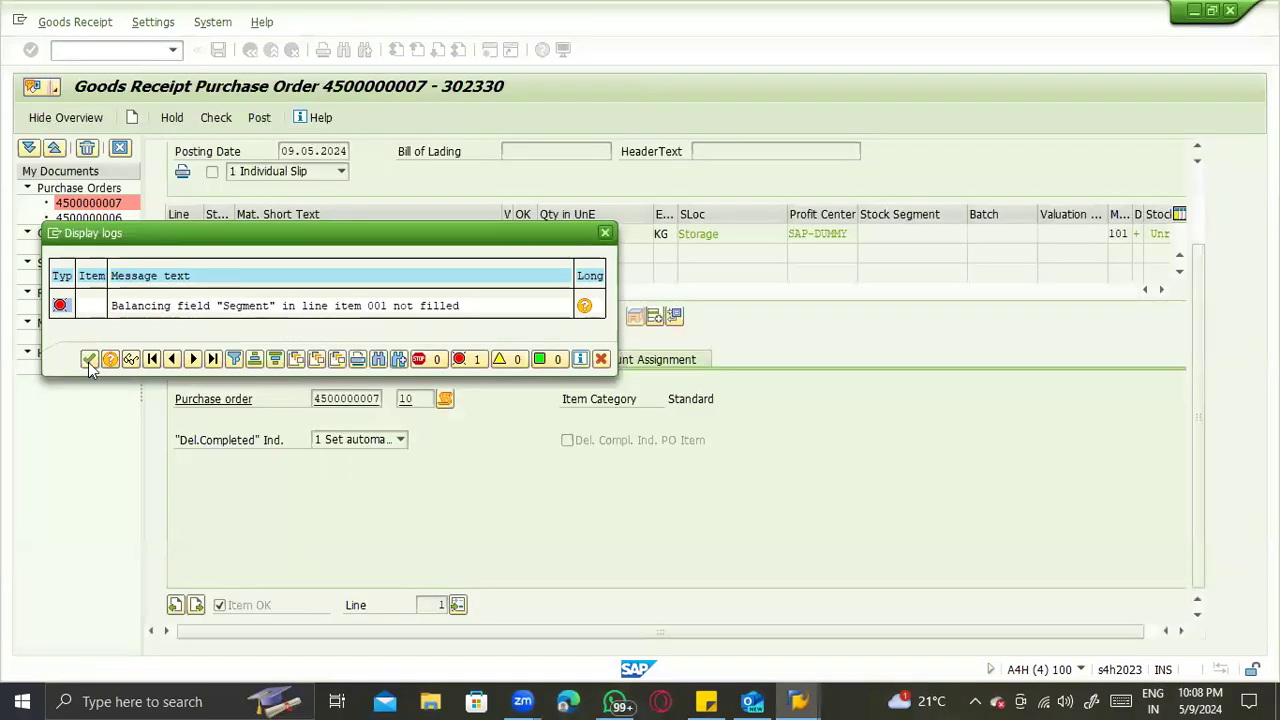
- Retry posting the goods receipt and reopen the General Ledger document splitting characteristics from the error's customizing link
{"action": "key", "text": "Escape"}
{"action": "left_click", "coordinate": [259, 118]}
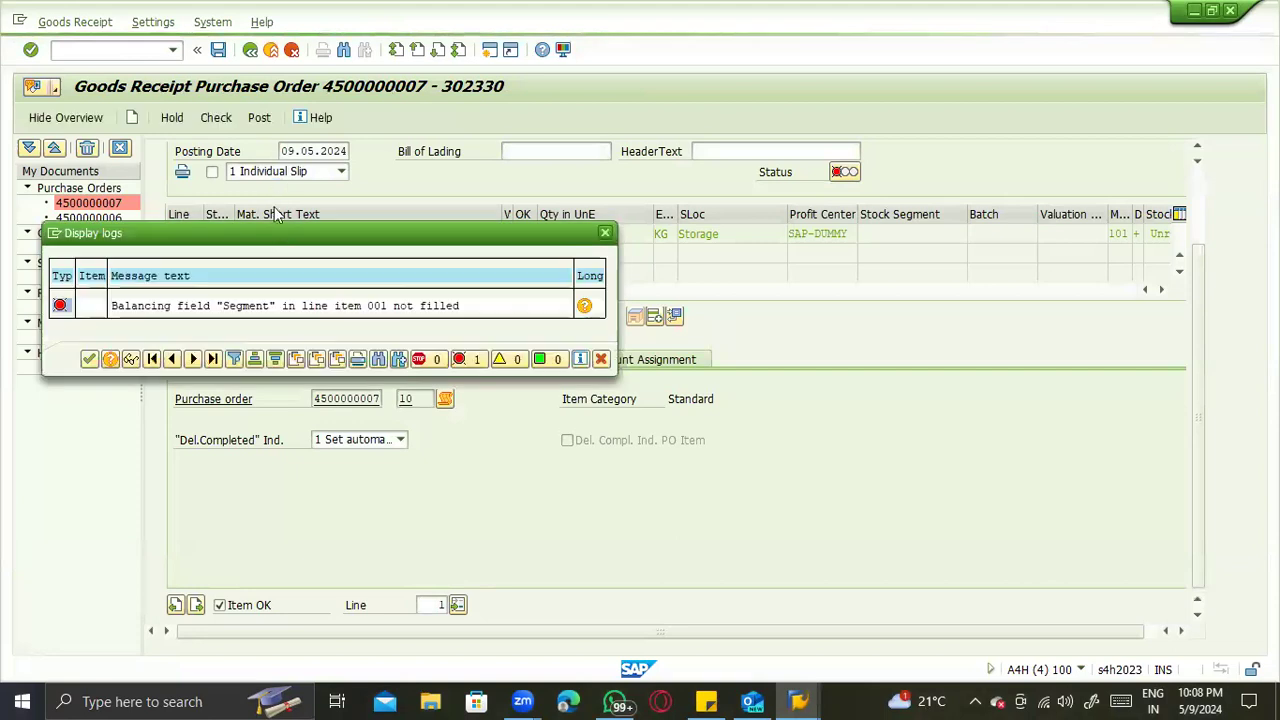
{"action": "left_click", "coordinate": [585, 306]}
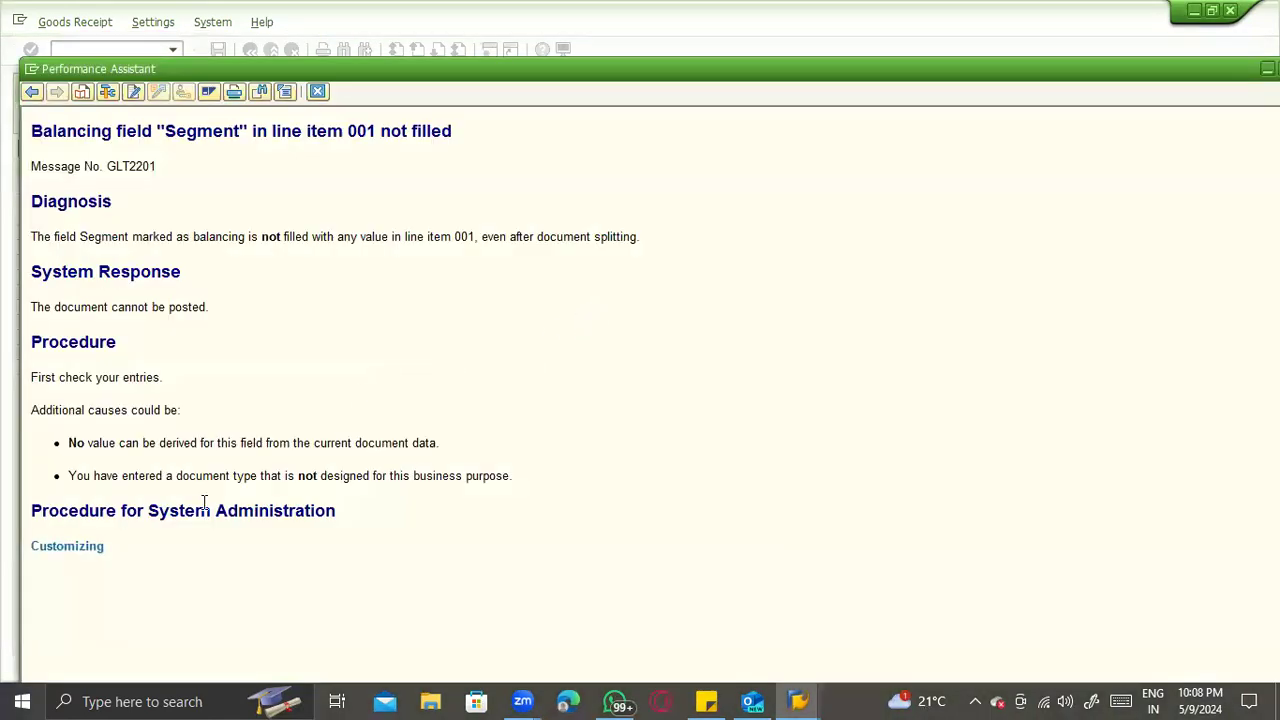
{"action": "left_click", "coordinate": [88, 553]}
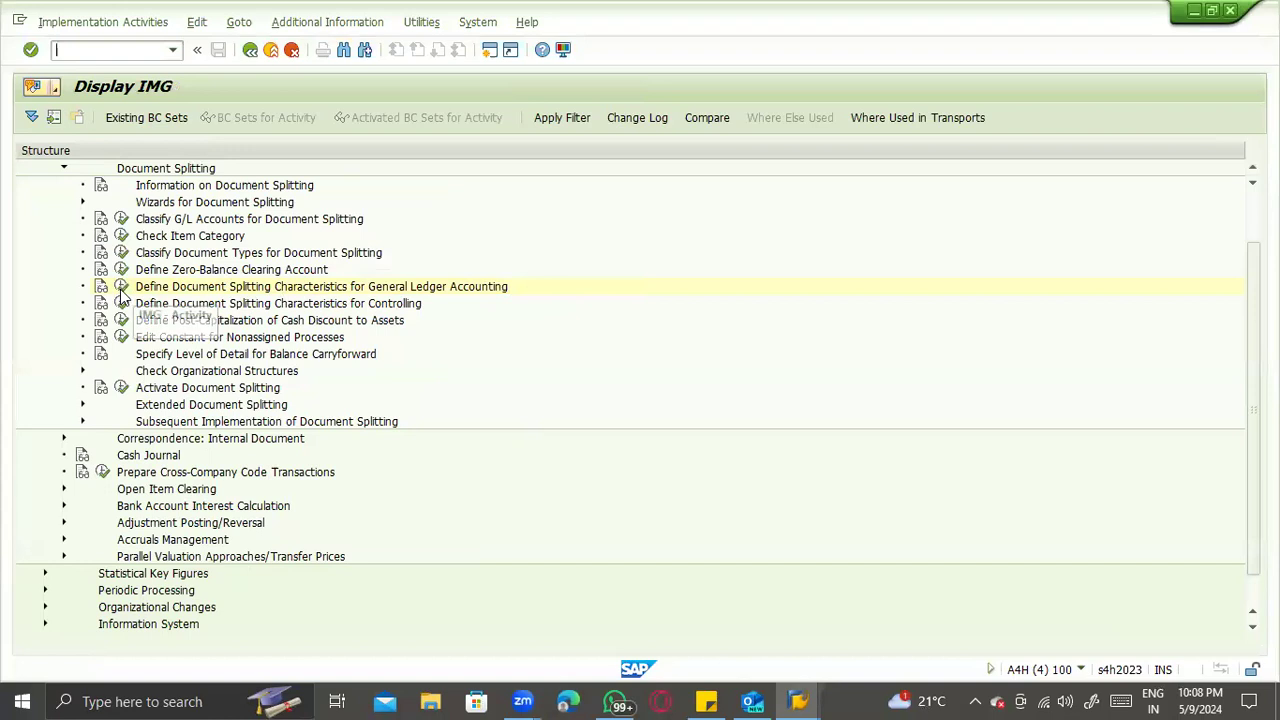
{"action": "left_click", "coordinate": [120, 287]}
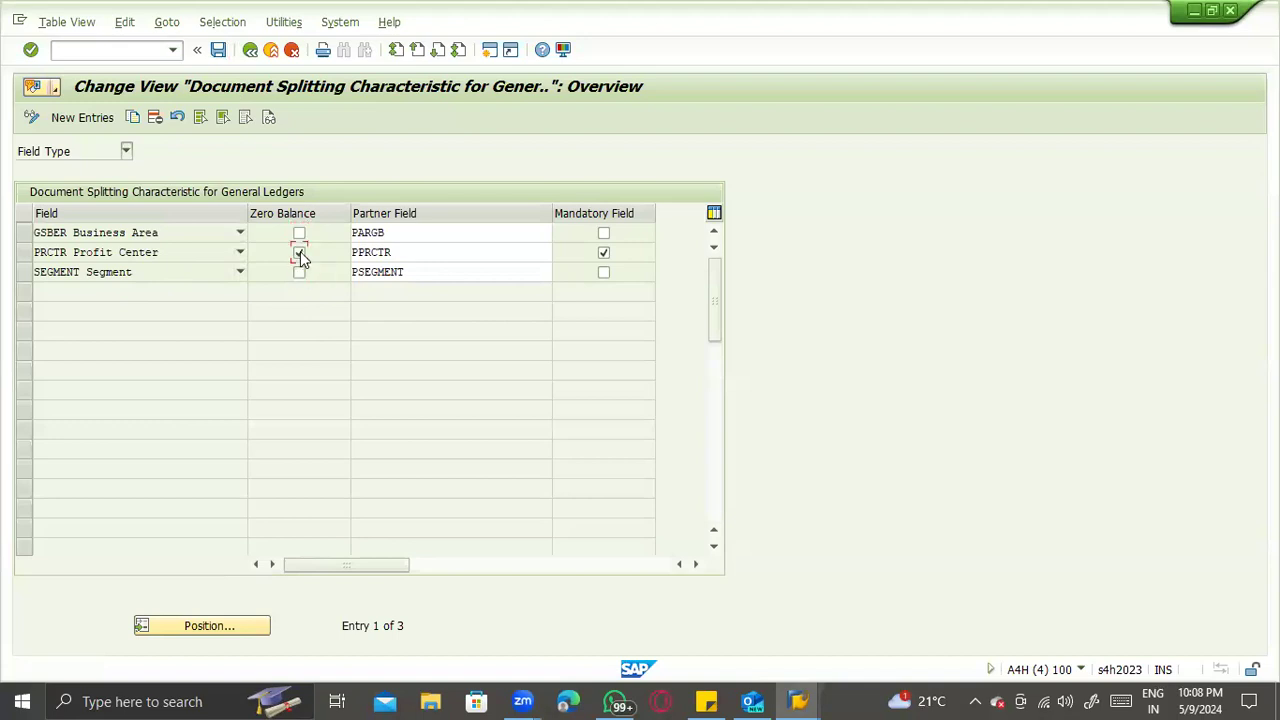
- Clear the Profit Center characteristic's zero balance and mandatory field flags, save the changes, and return to the goods receipt
{"action": "left_click", "coordinate": [603, 253]}
{"action": "key", "text": "F3"}
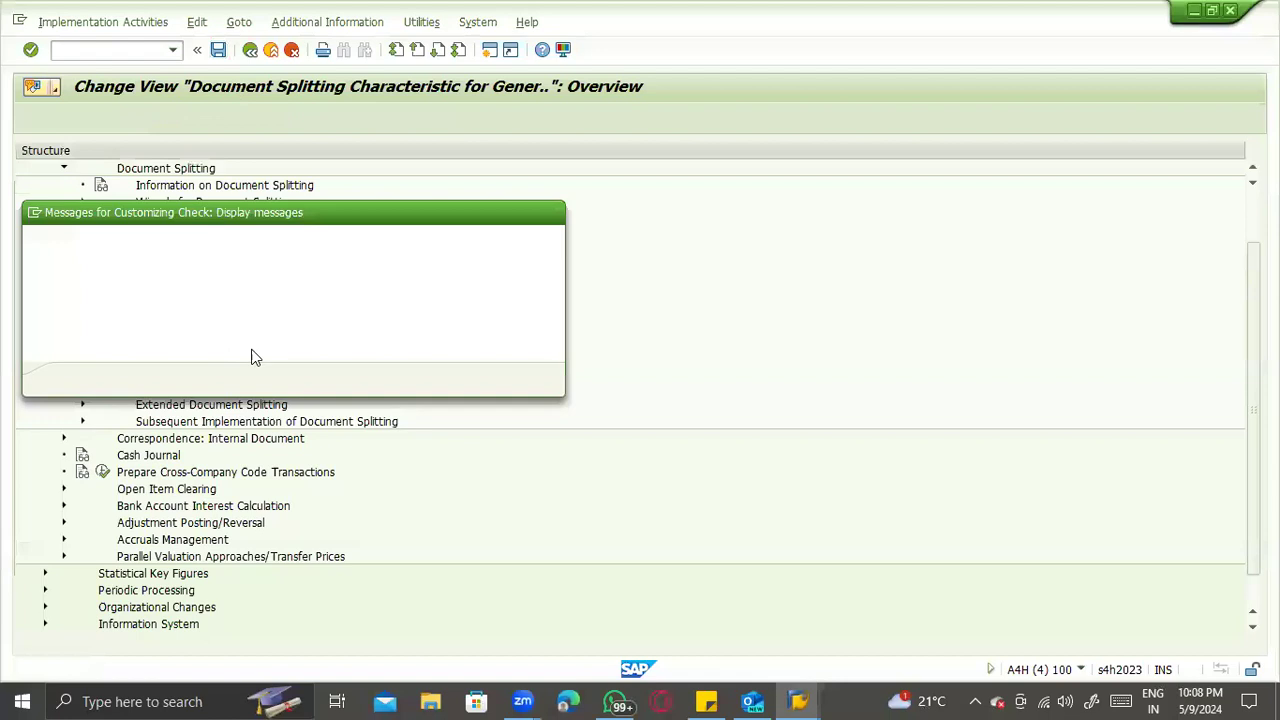
{"action": "left_click", "coordinate": [77, 381]}
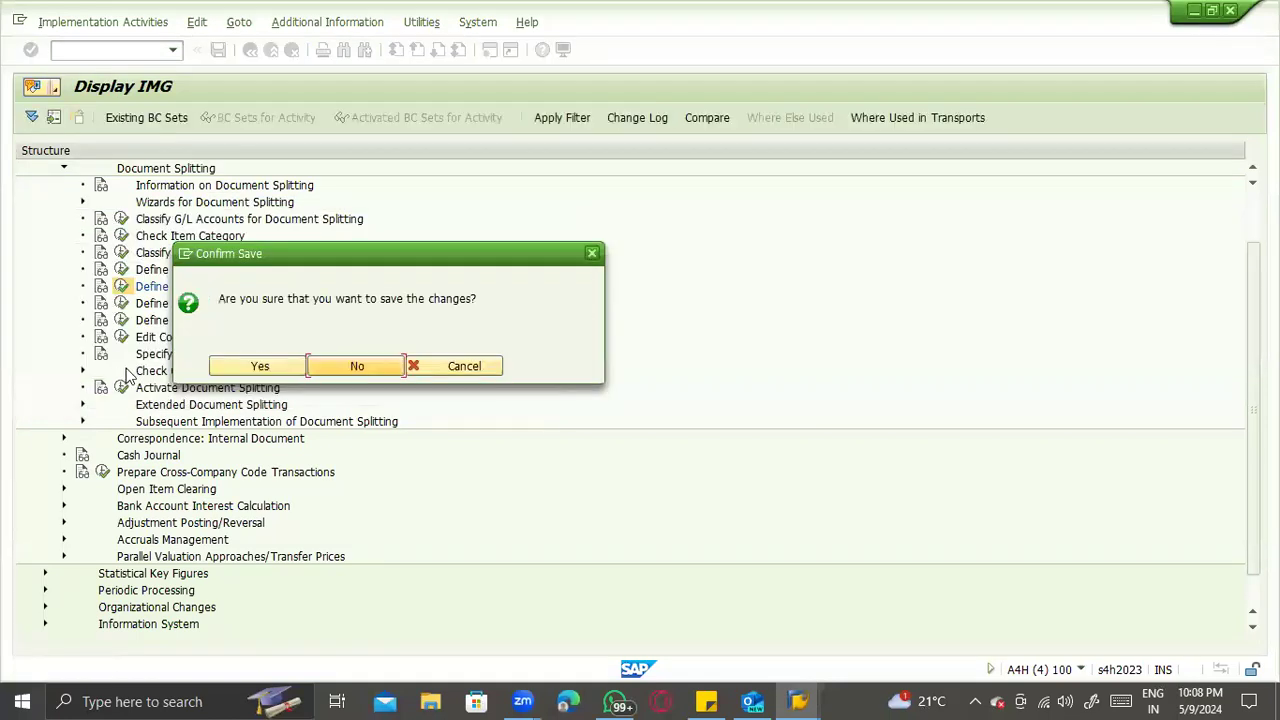
{"action": "left_click", "coordinate": [252, 367]}
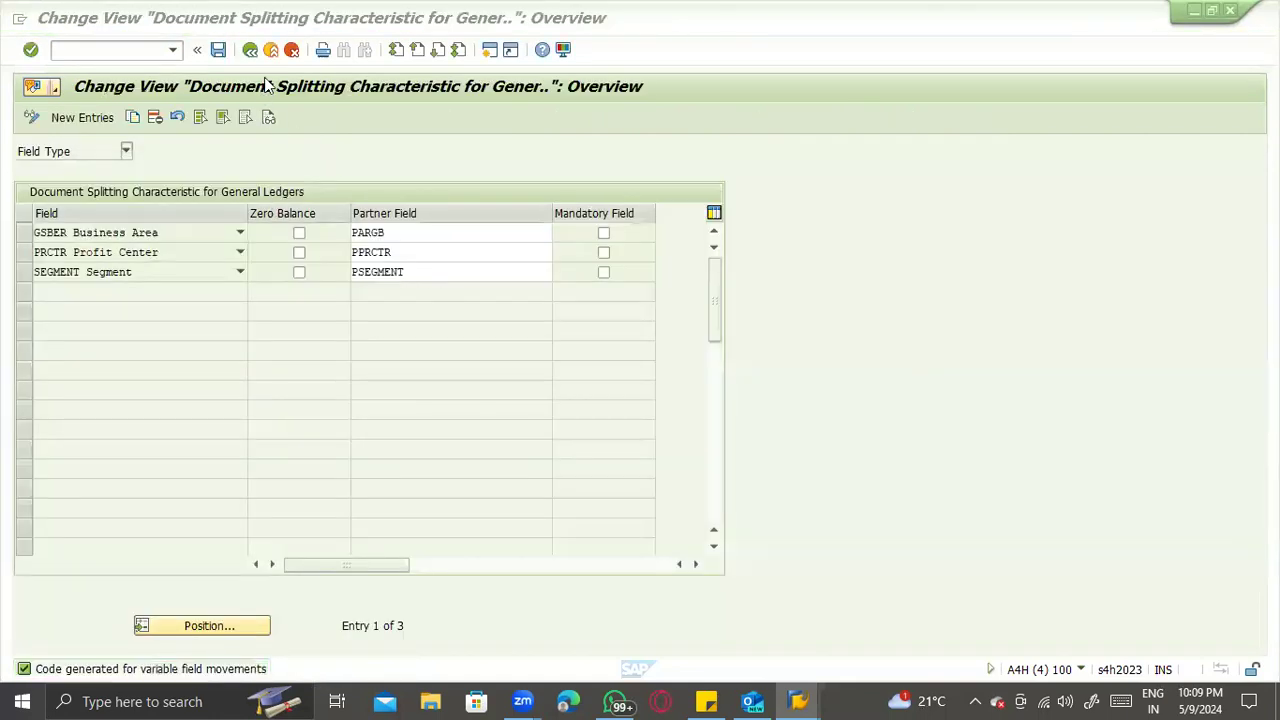
{"action": "key", "text": "F3"}
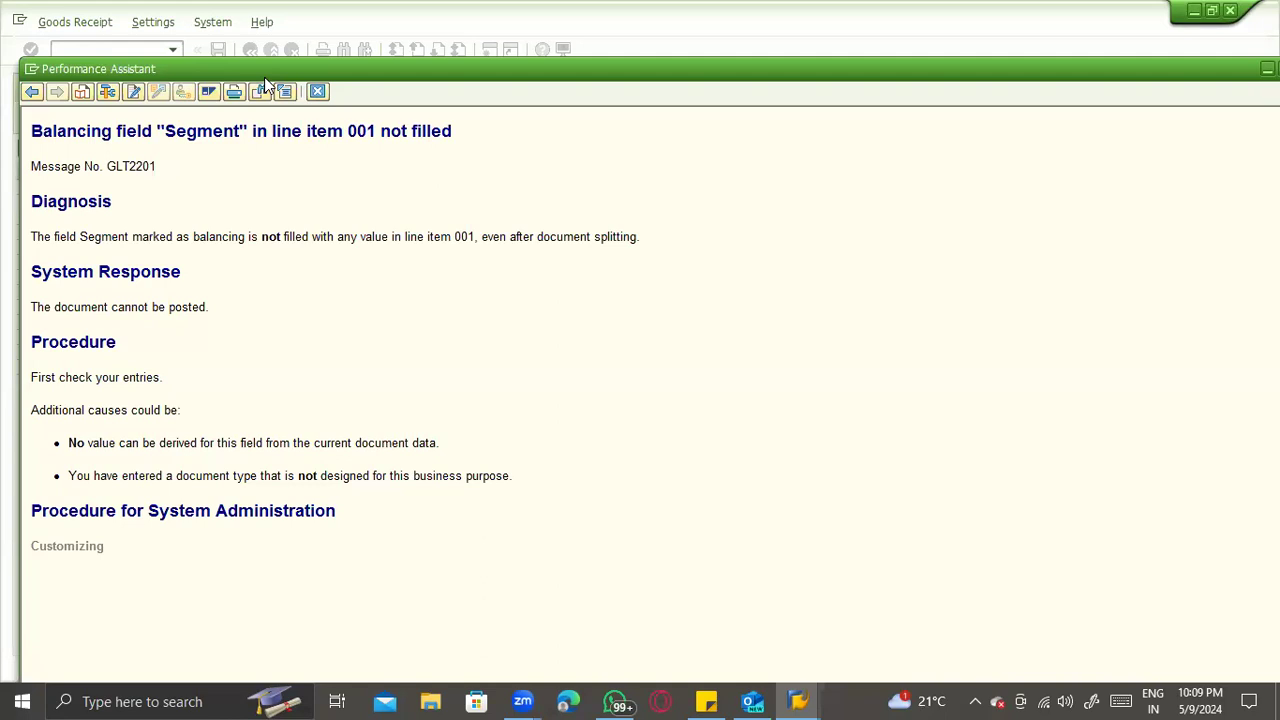
{"action": "left_click", "coordinate": [316, 92]}
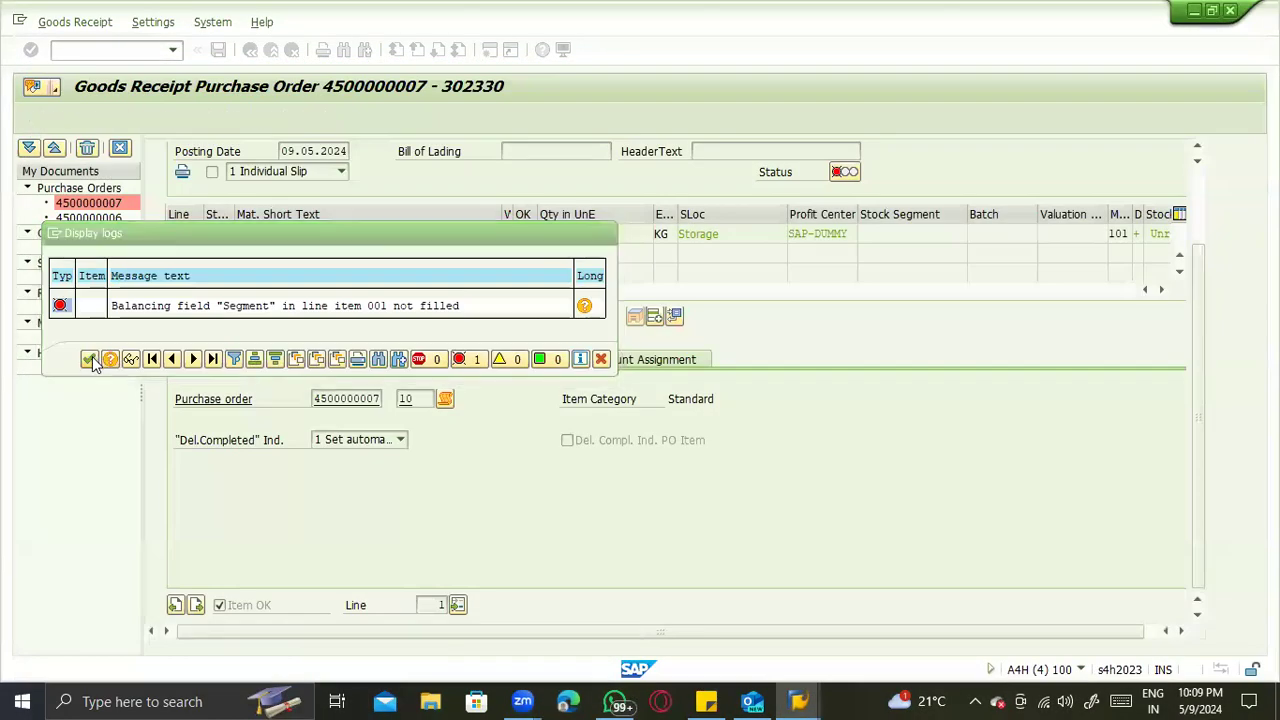
{"action": "left_click", "coordinate": [89, 359]}
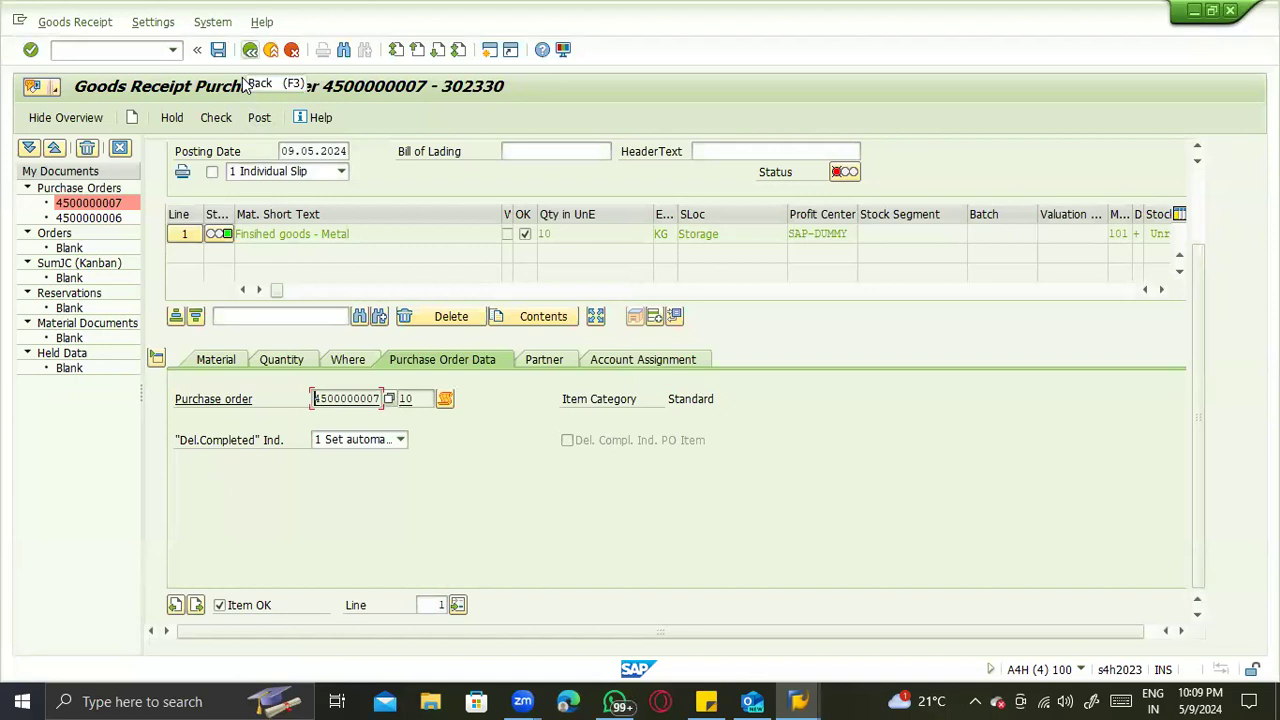
- Try again to post the goods receipt for the purchase order, dismissing the message log after each attempt
{"action": "left_click", "coordinate": [252, 118]}
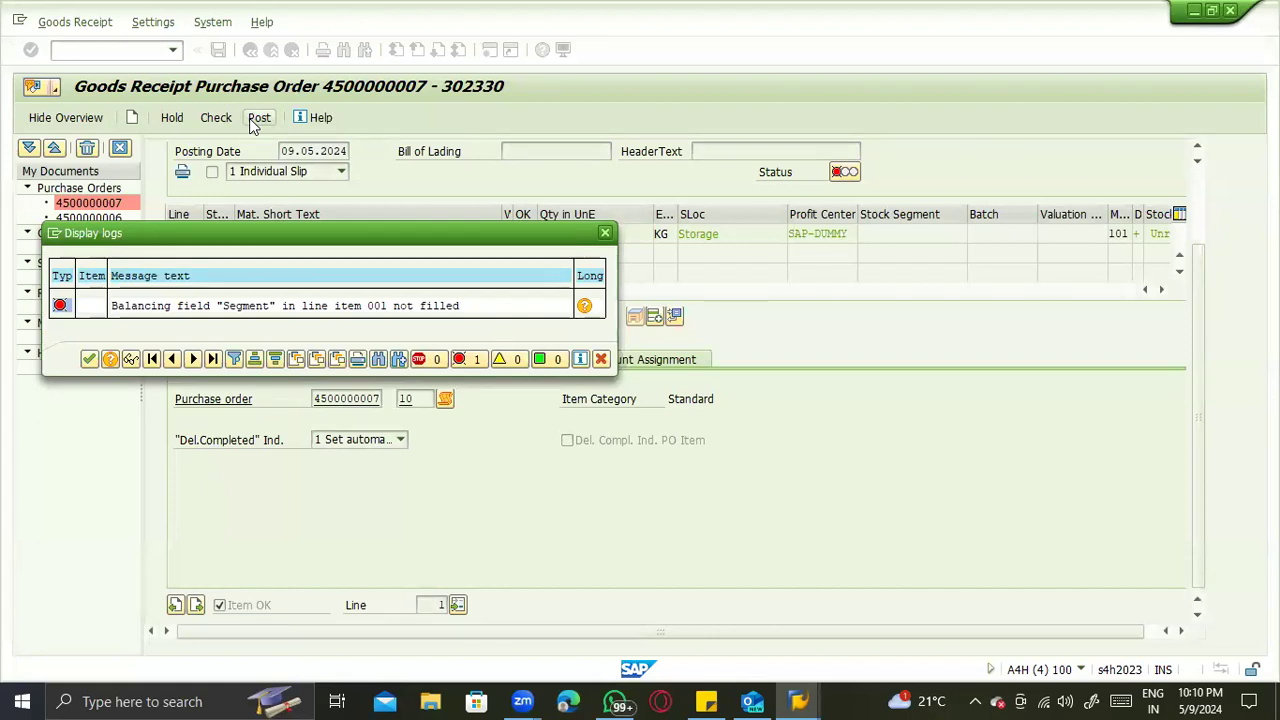
{"action": "left_click", "coordinate": [87, 362]}
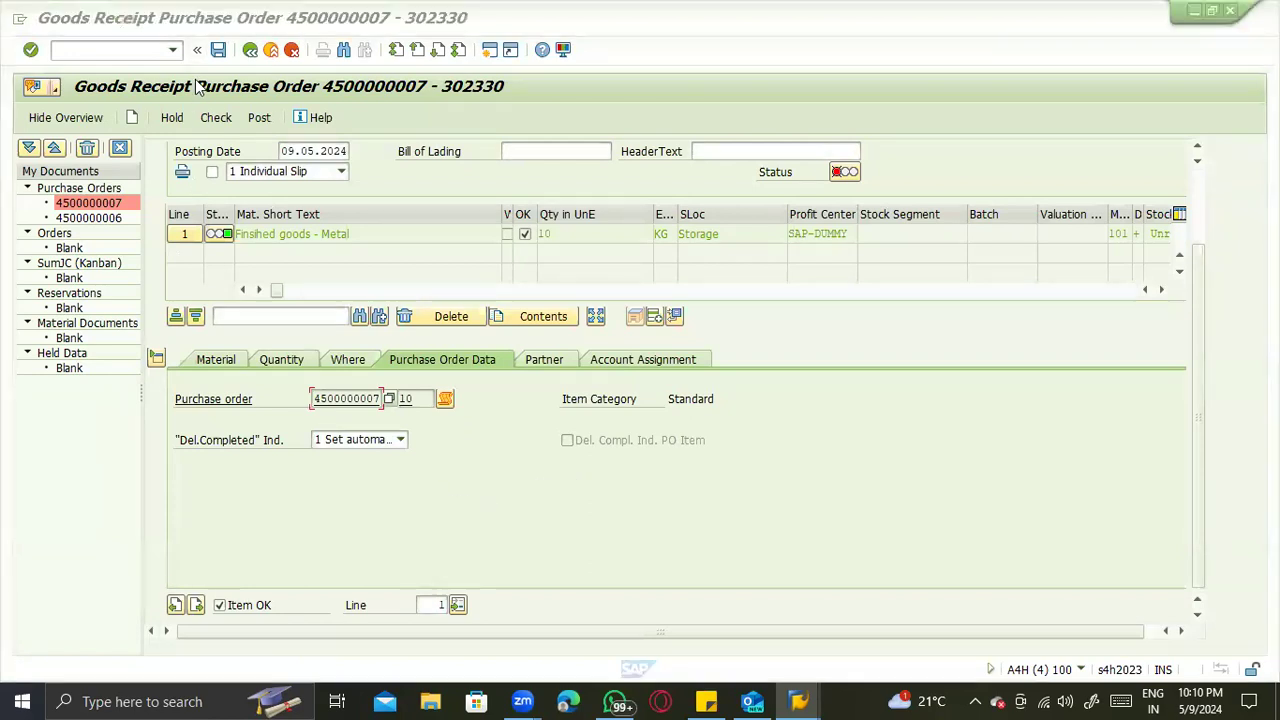
{"action": "left_click", "coordinate": [257, 115]}
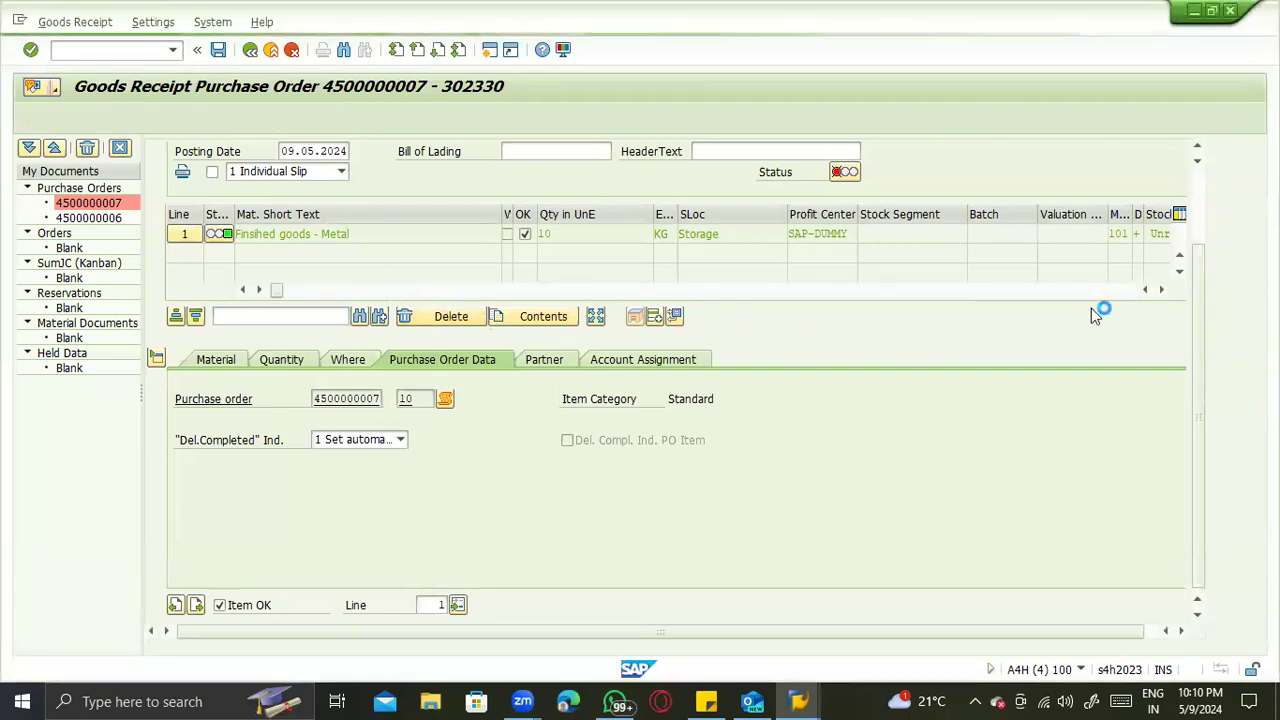
{"action": "left_click", "coordinate": [89, 359]}
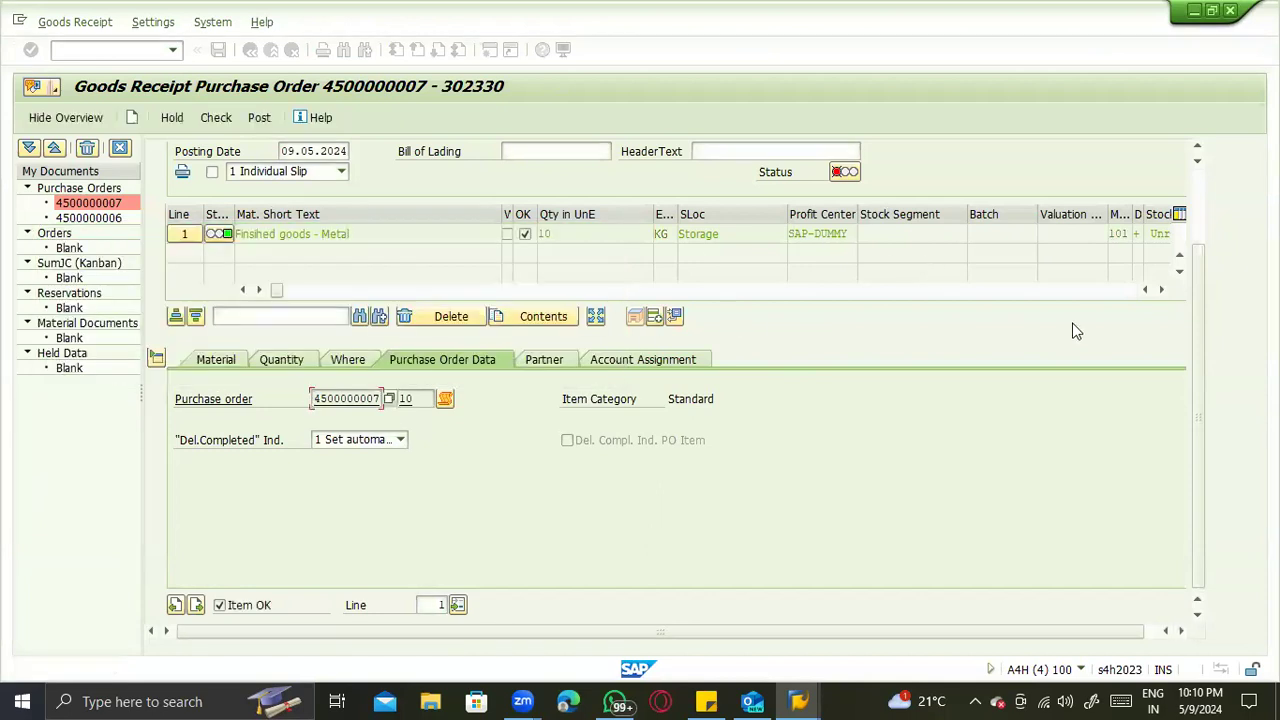